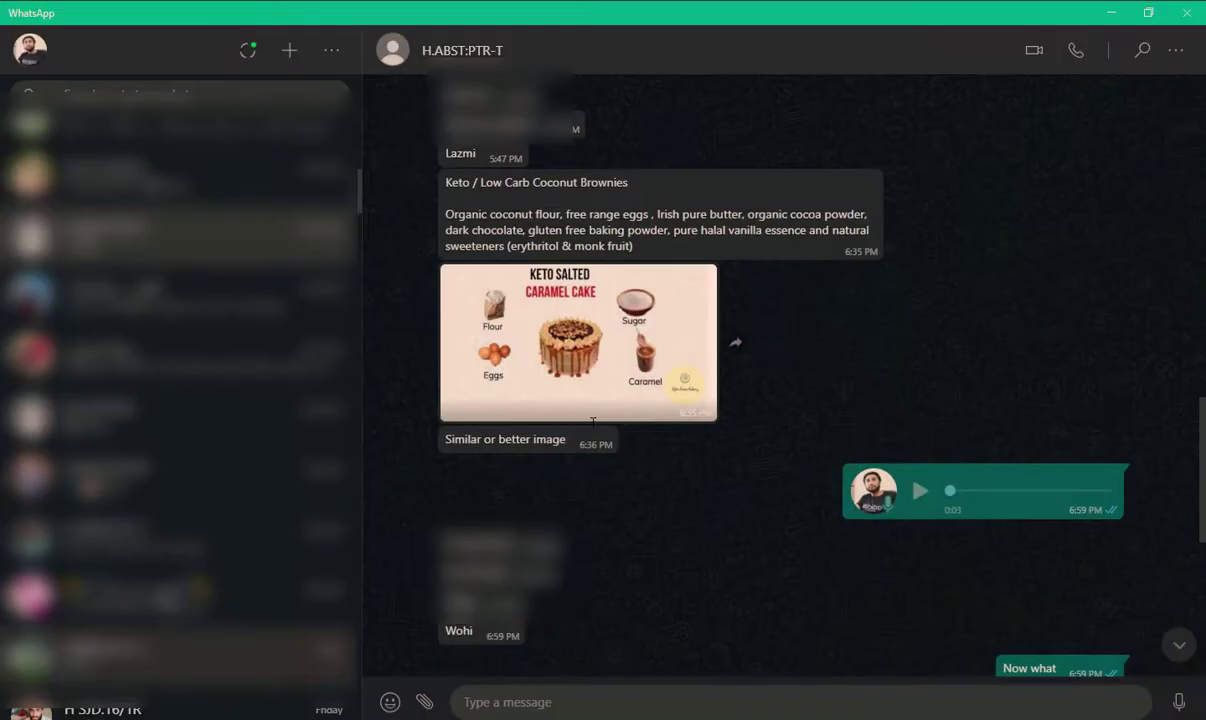
# Review the client's coconut brownie and caramel cake messages and reference image on the Keto Home Bakes site
pyautogui.moveTo(445, 182); pyautogui.dragTo(697, 245)
pyautogui.moveTo(660, 214)
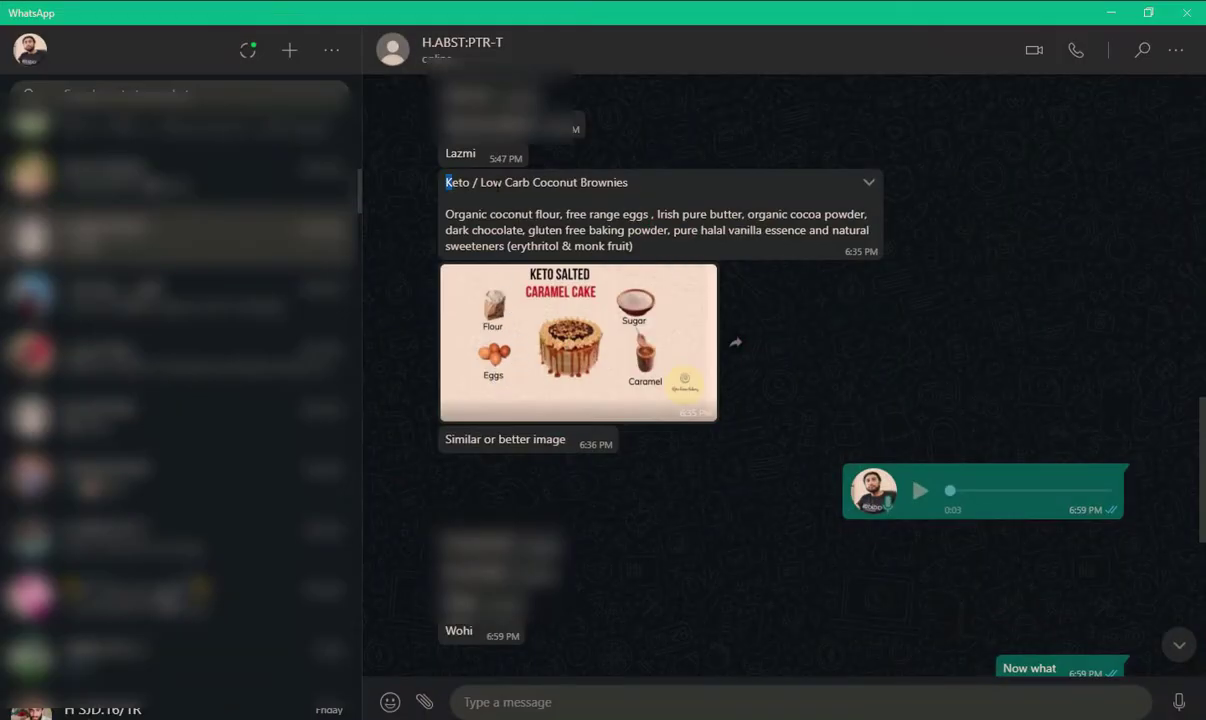
pyautogui.click(579, 230)
pyautogui.moveTo(445, 182); pyautogui.dragTo(648, 245)
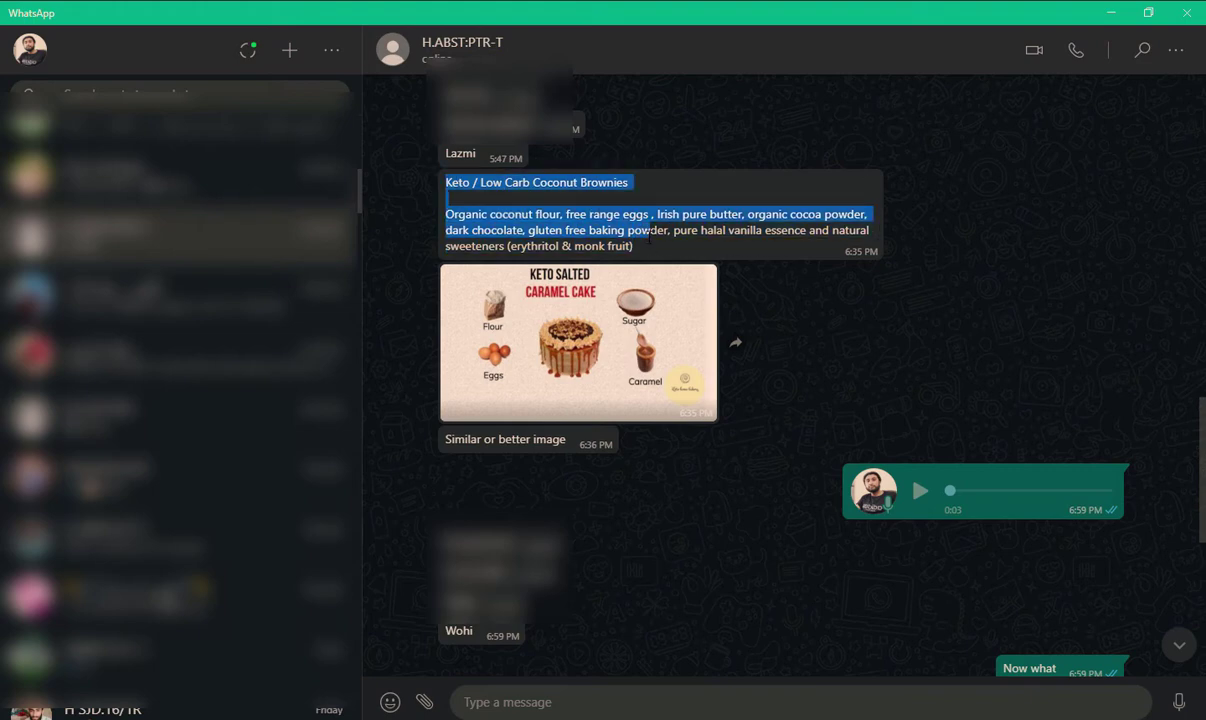
pyautogui.click(748, 290)
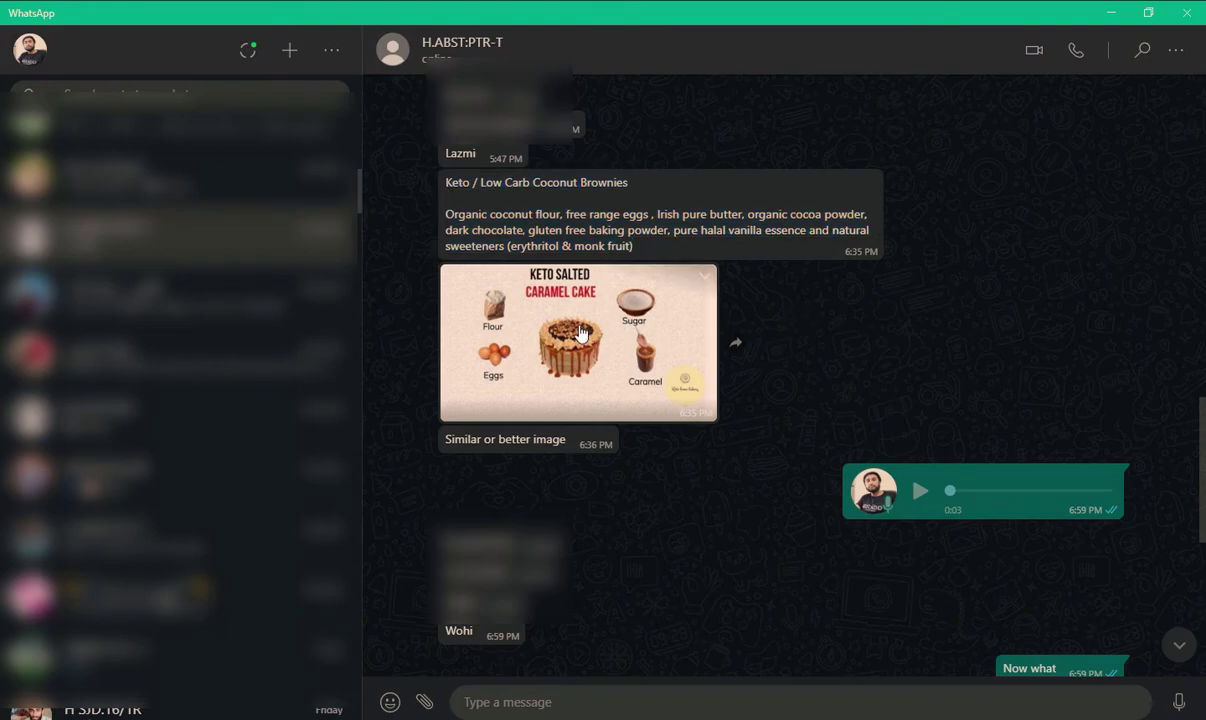
pyautogui.click(677, 326)
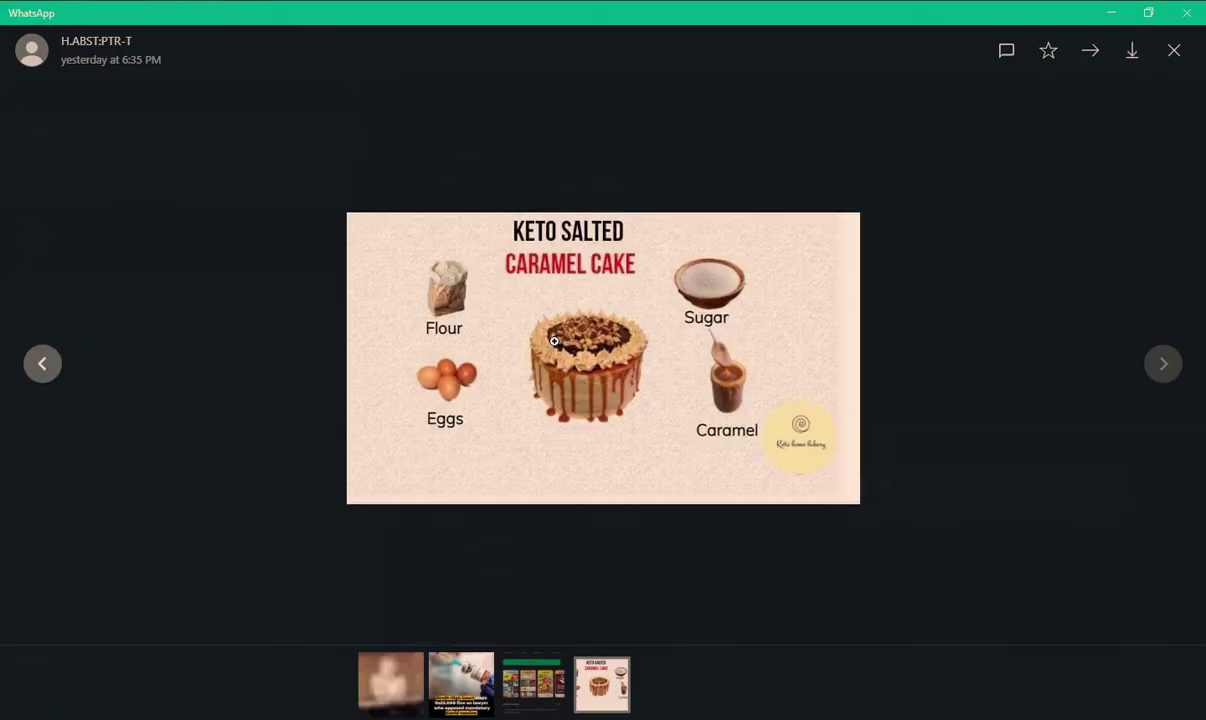
pyautogui.click(1173, 50)
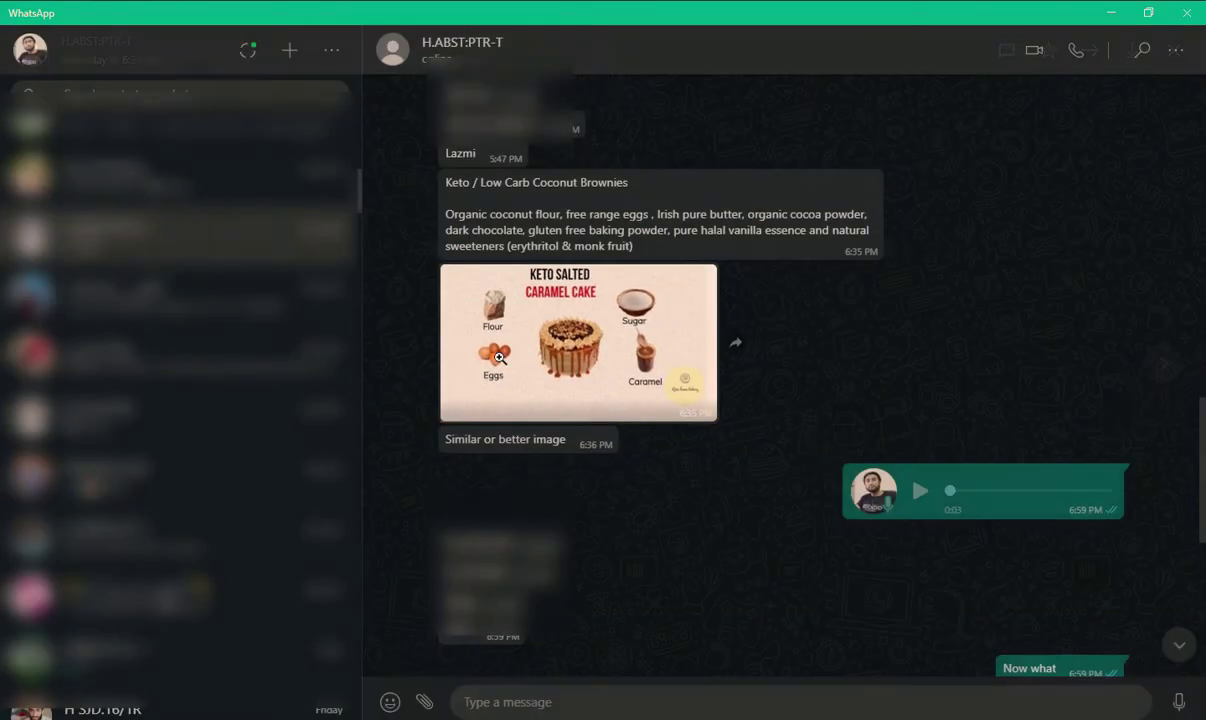
pyautogui.moveTo(451, 439); pyautogui.dragTo(569, 443)
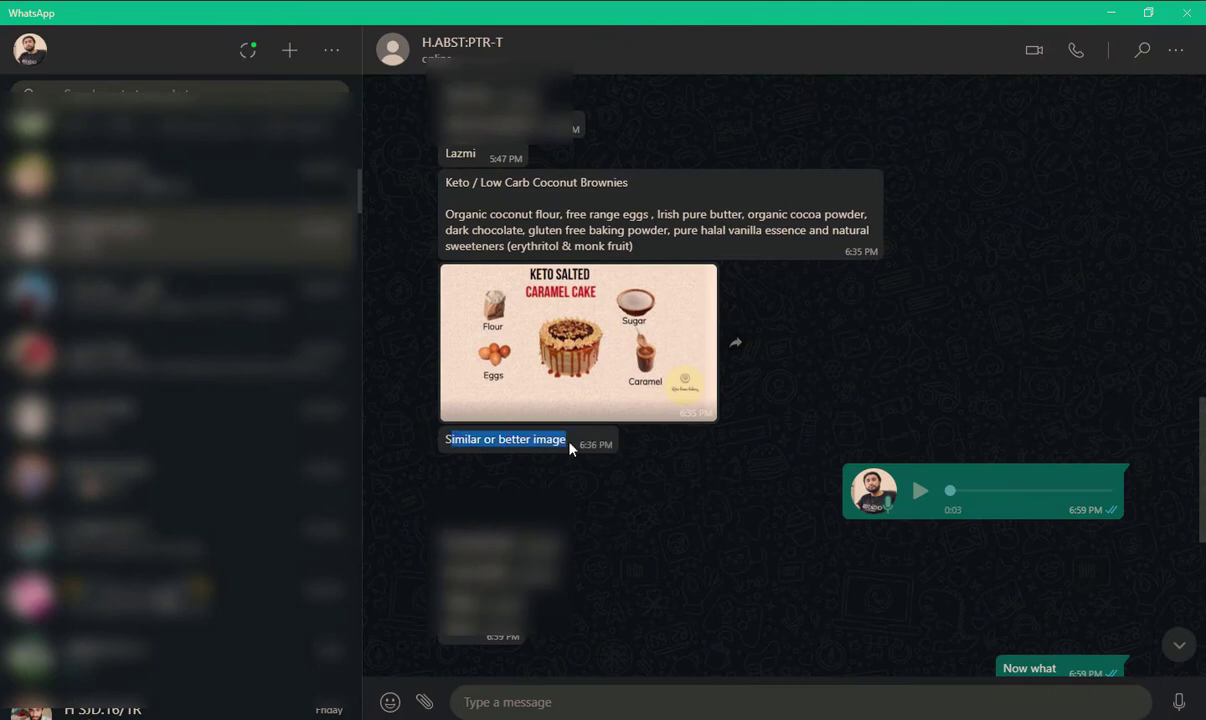
pyautogui.click(605, 497)
pyautogui.moveTo(684, 352)
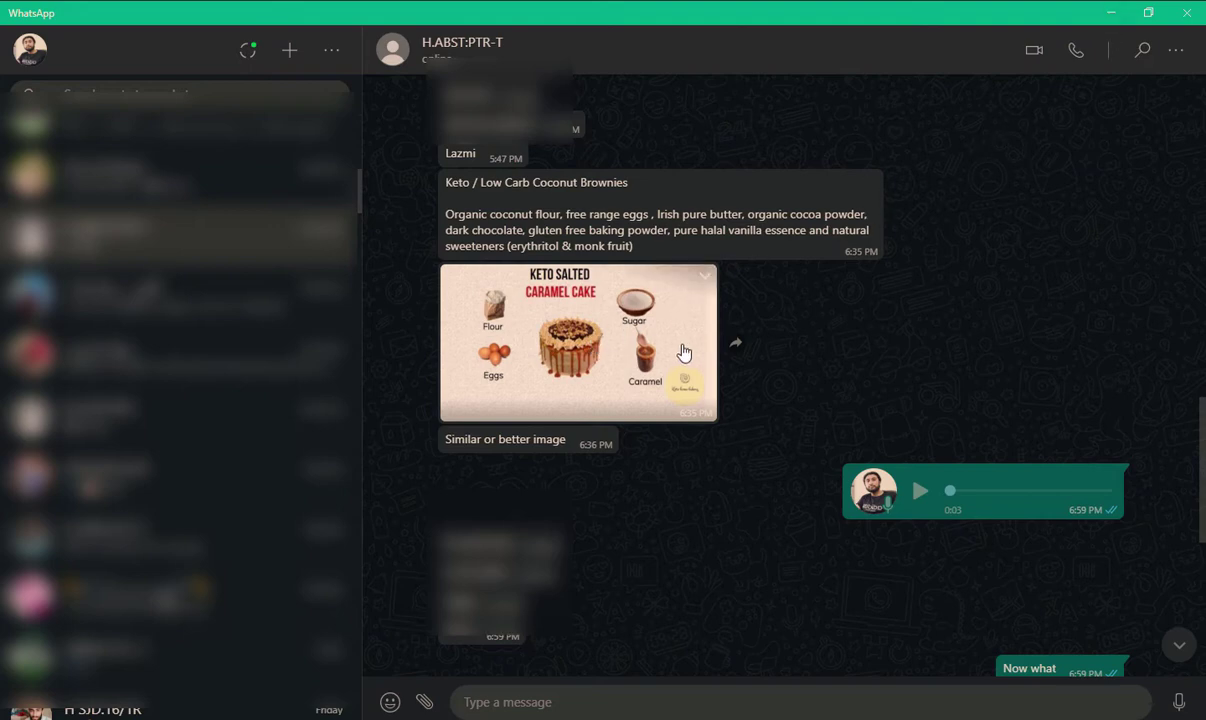
pyautogui.scroll(-1, 745, 450)
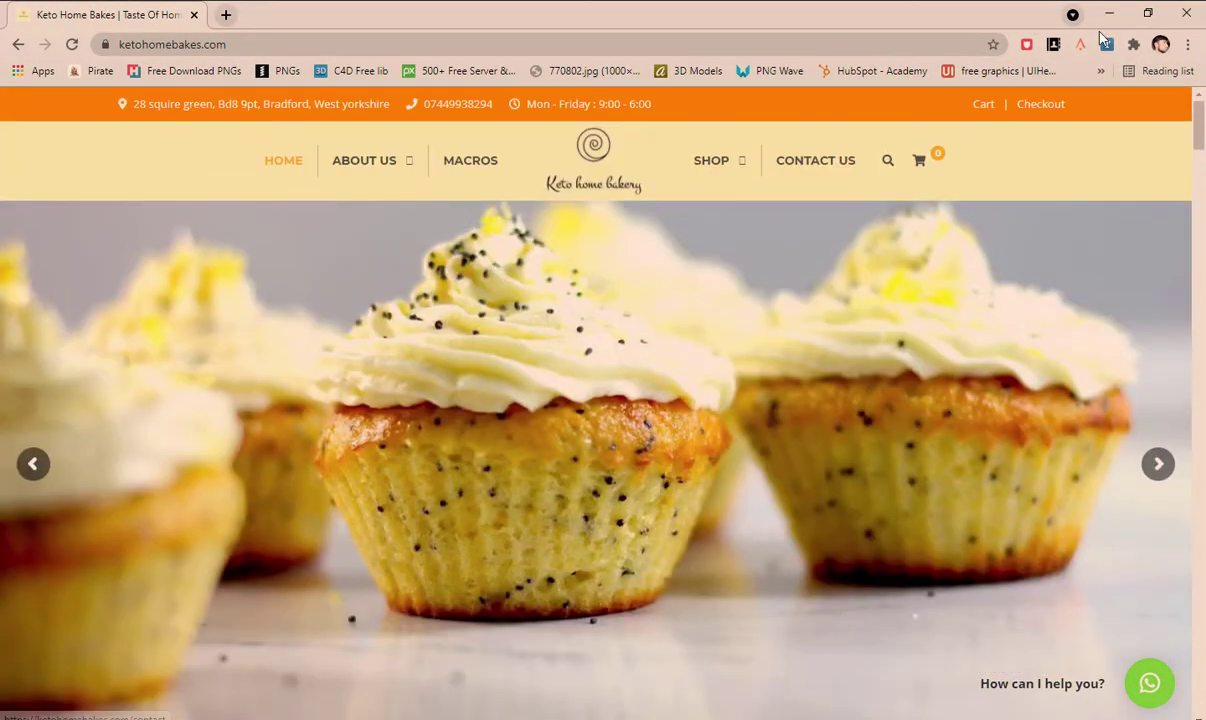
# Minimise Chrome and refresh the desktop
pyautogui.click(1109, 13)
pyautogui.rightClick(438, 150)
pyautogui.click(515, 197)
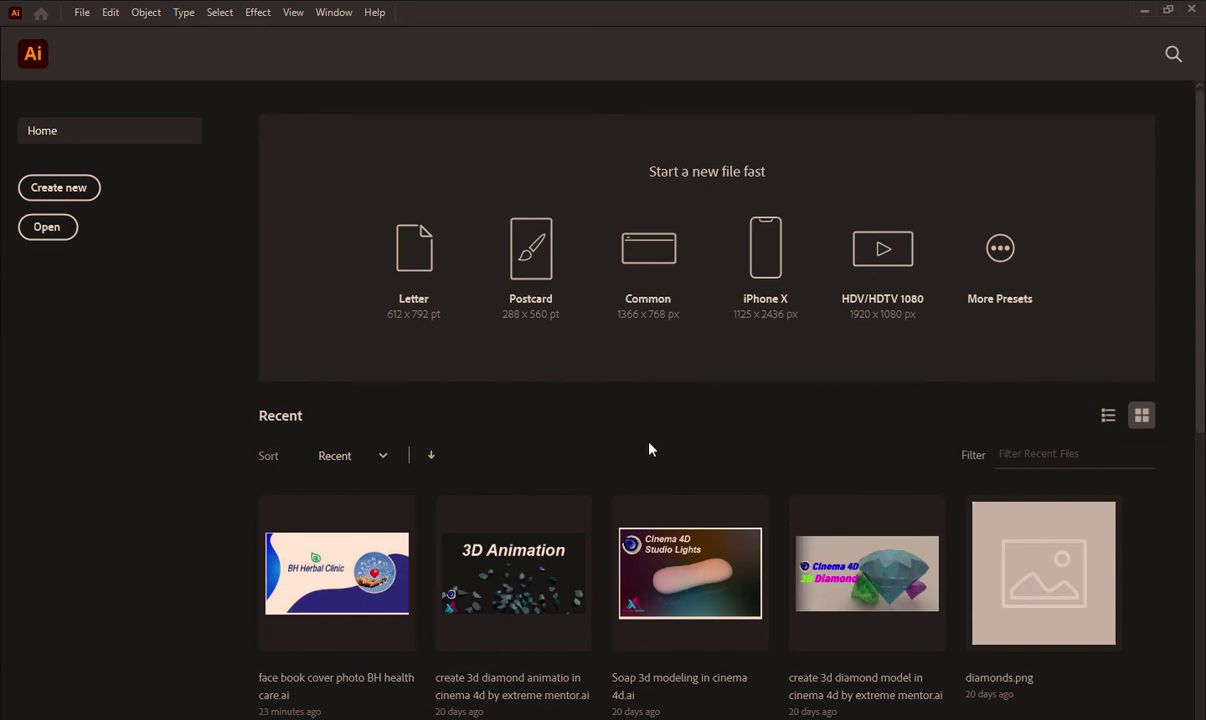
# Create a new A4 print document in RGB Color mode
pyautogui.click(92, 194)
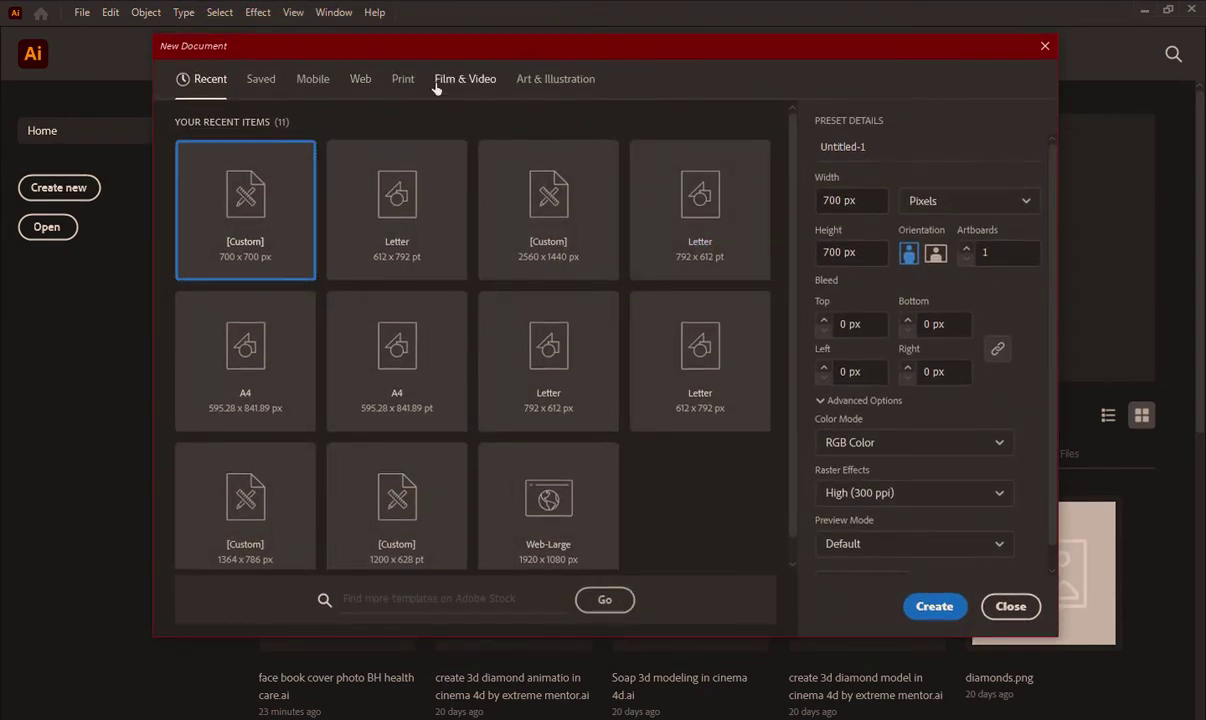
pyautogui.click(465, 78)
pyautogui.click(403, 78)
pyautogui.click(460, 214)
pyautogui.click(888, 446)
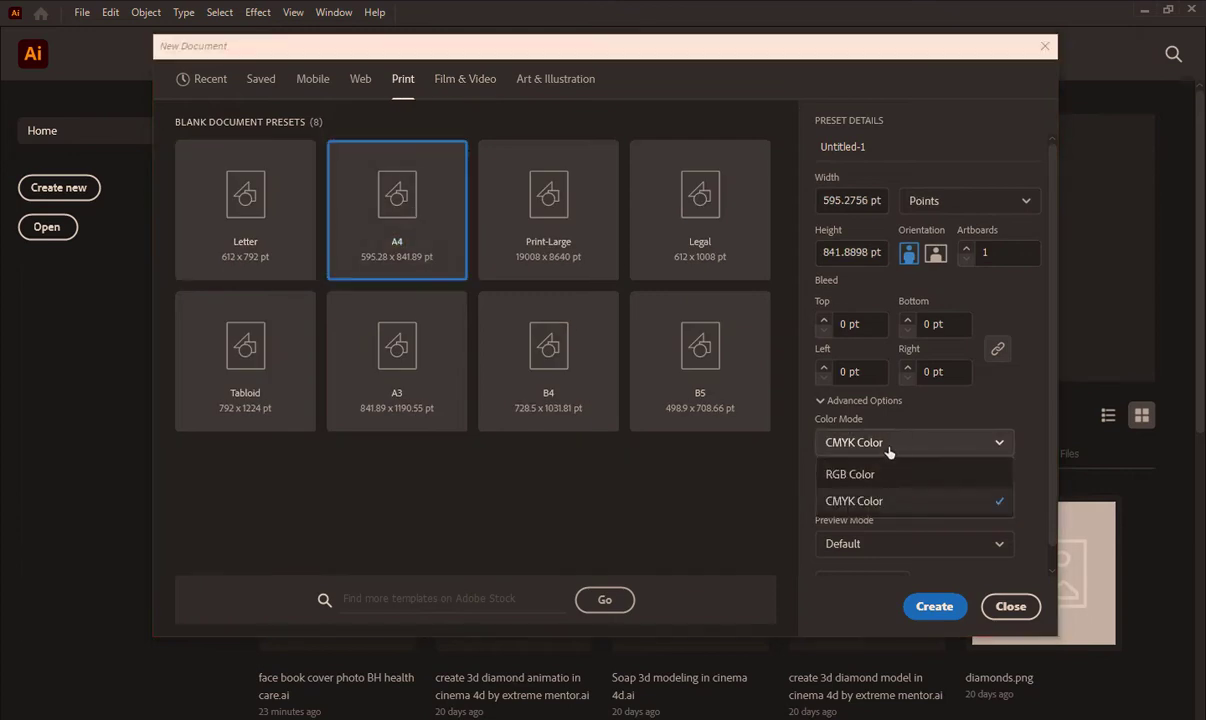
pyautogui.click(912, 471)
pyautogui.click(925, 610)
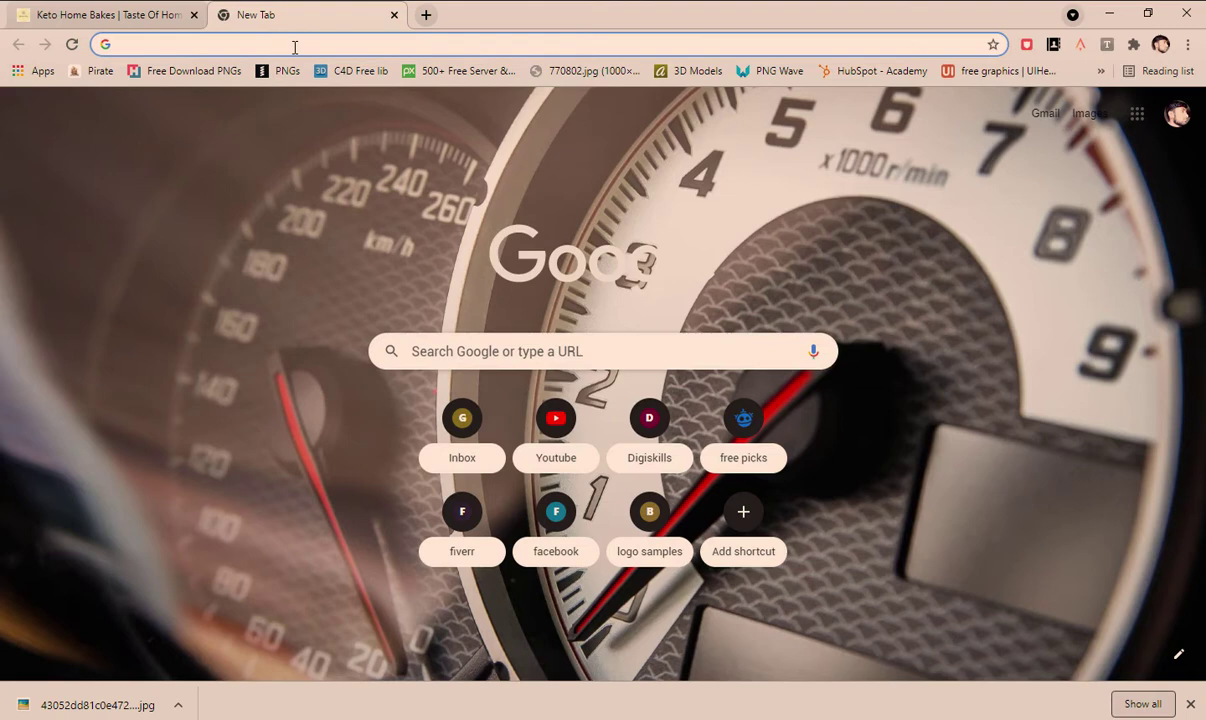
# Search Google for 'organic coconut flour png' and show the Images results
pyautogui.write('organic')
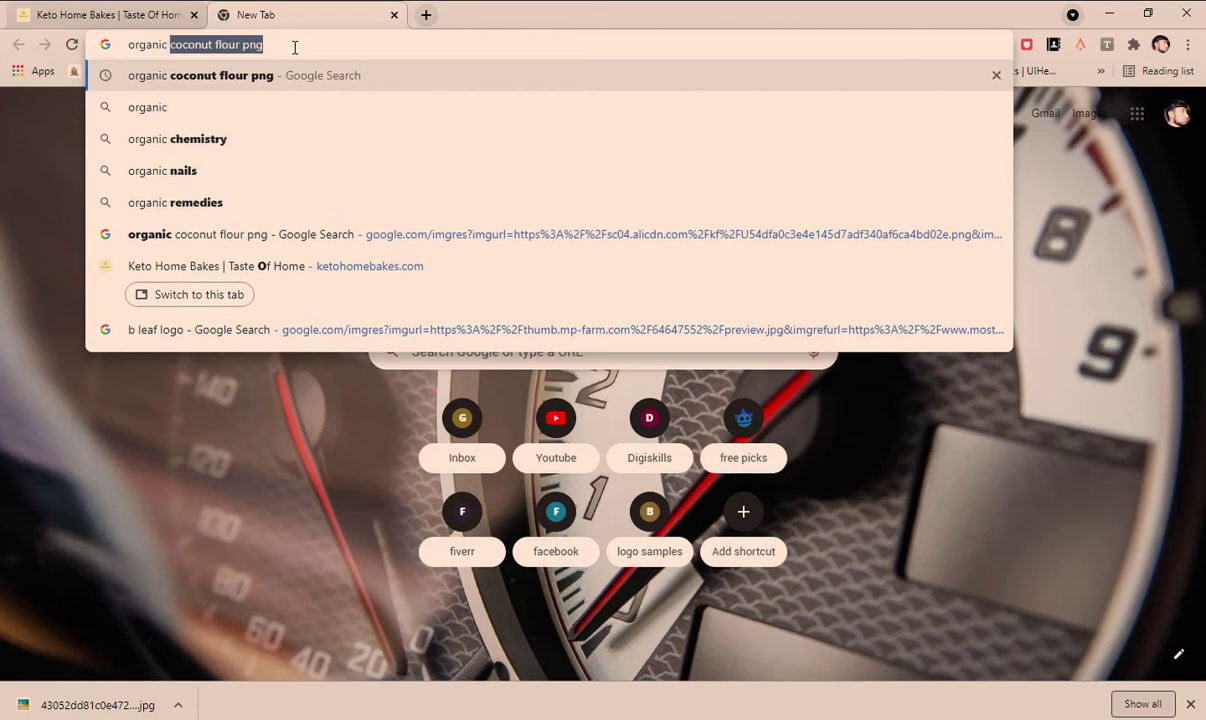
pyautogui.press('Down')
pyautogui.press('Up')
pyautogui.press('End')
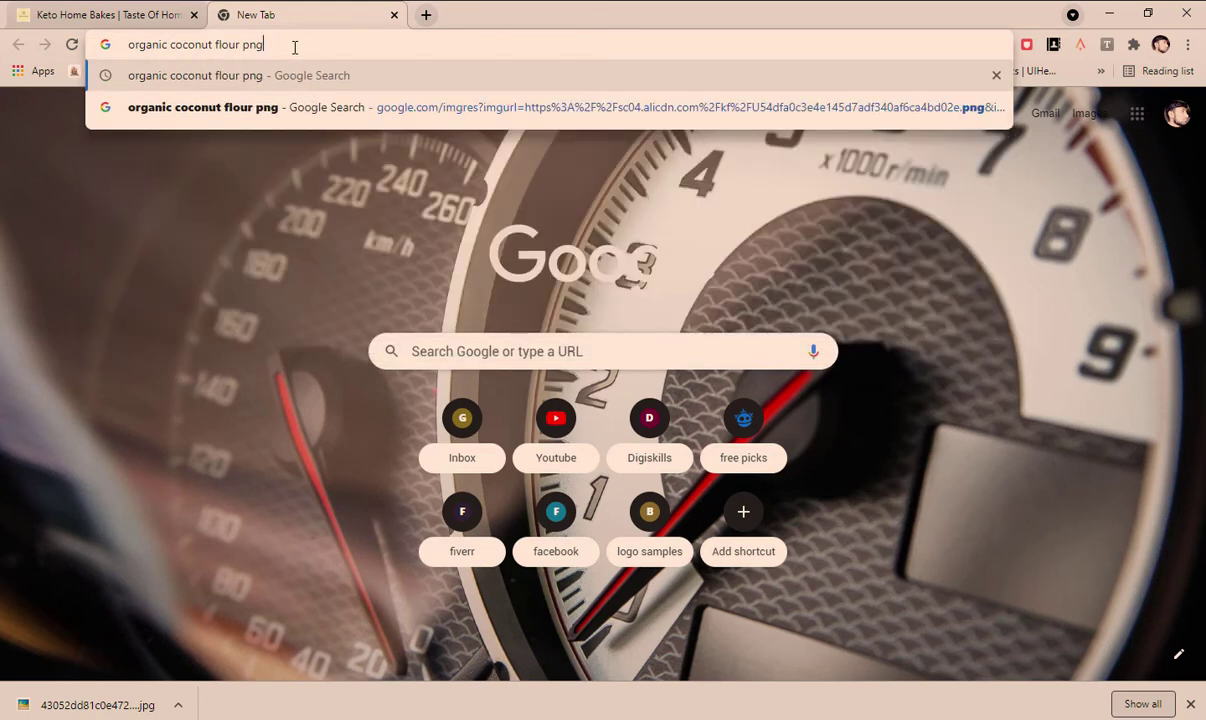
pyautogui.press('Return')
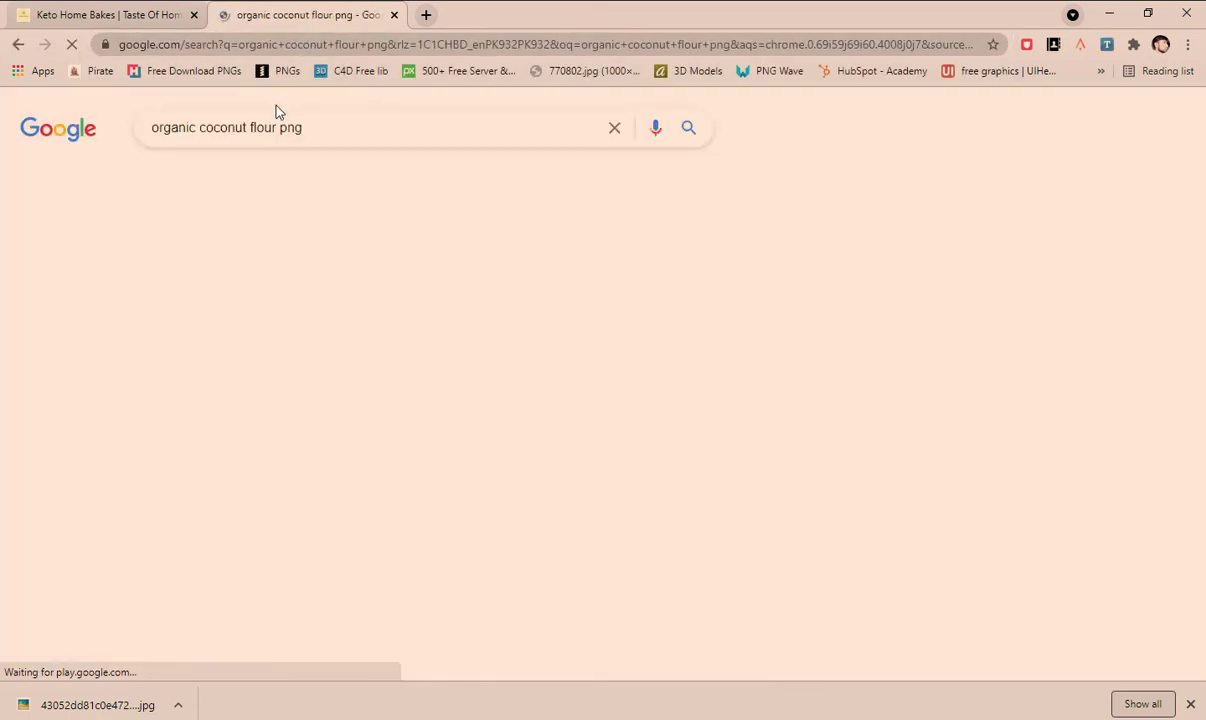
pyautogui.moveTo(262, 125); pyautogui.dragTo(340, 130)
pyautogui.click(348, 140)
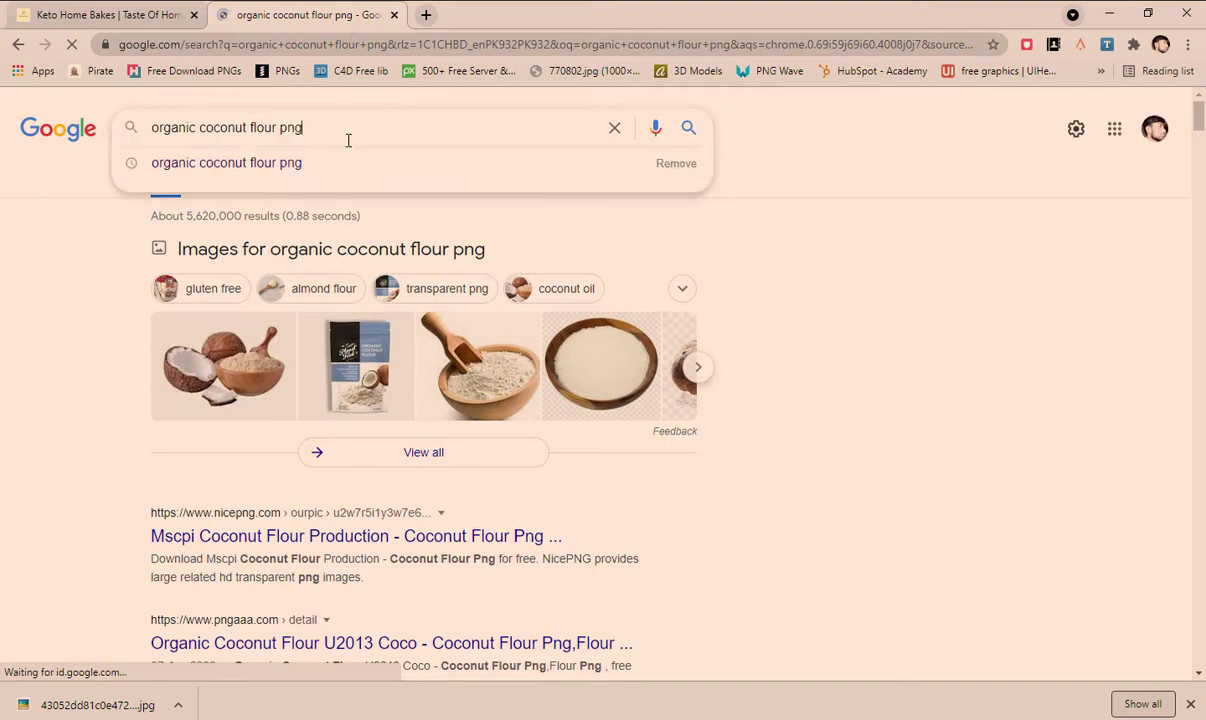
pyautogui.click(175, 190)
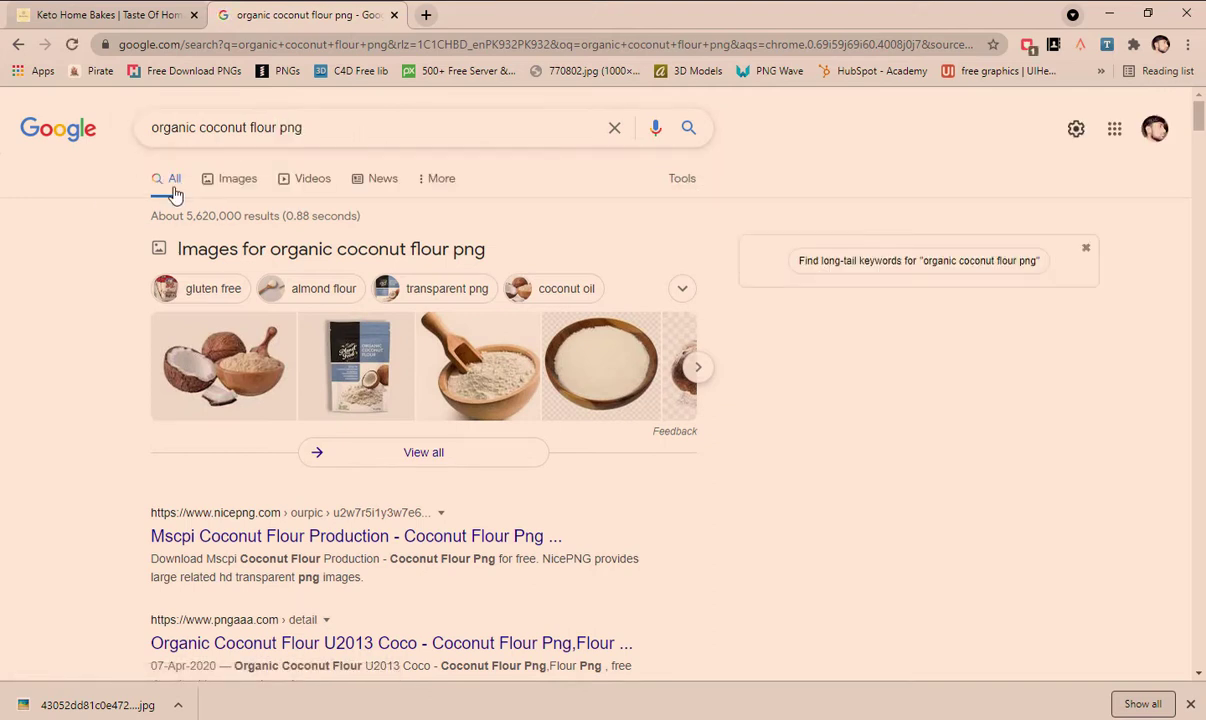
pyautogui.click(226, 178)
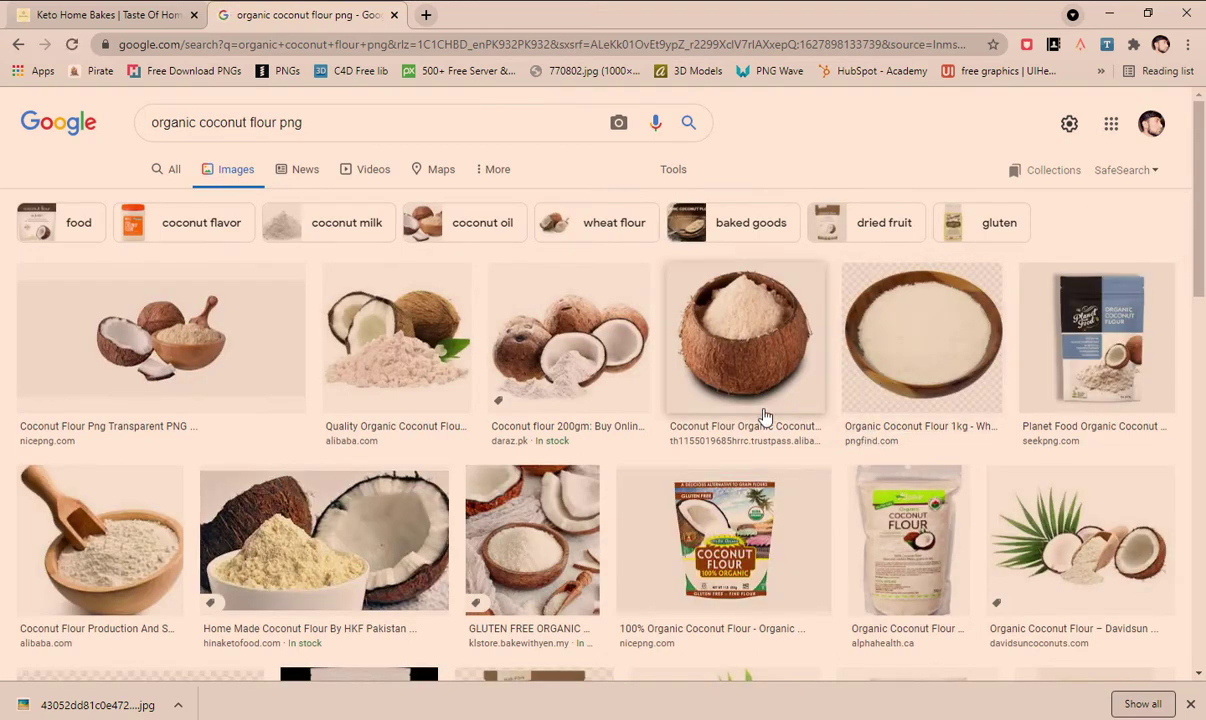
pyautogui.scroll(-1, 656, 390)
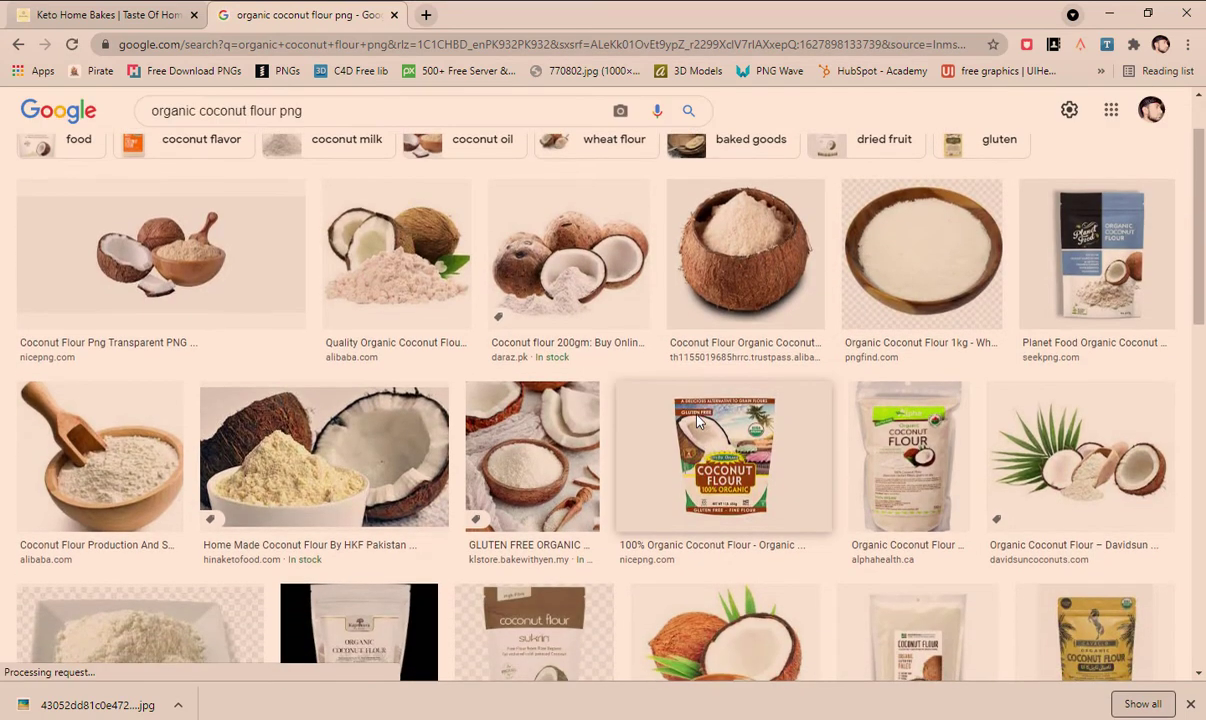
# Preview coconut flour images and open the flour bowl with coconut halves' source page in a new tab
pyautogui.click(117, 418)
pyautogui.click(120, 430)
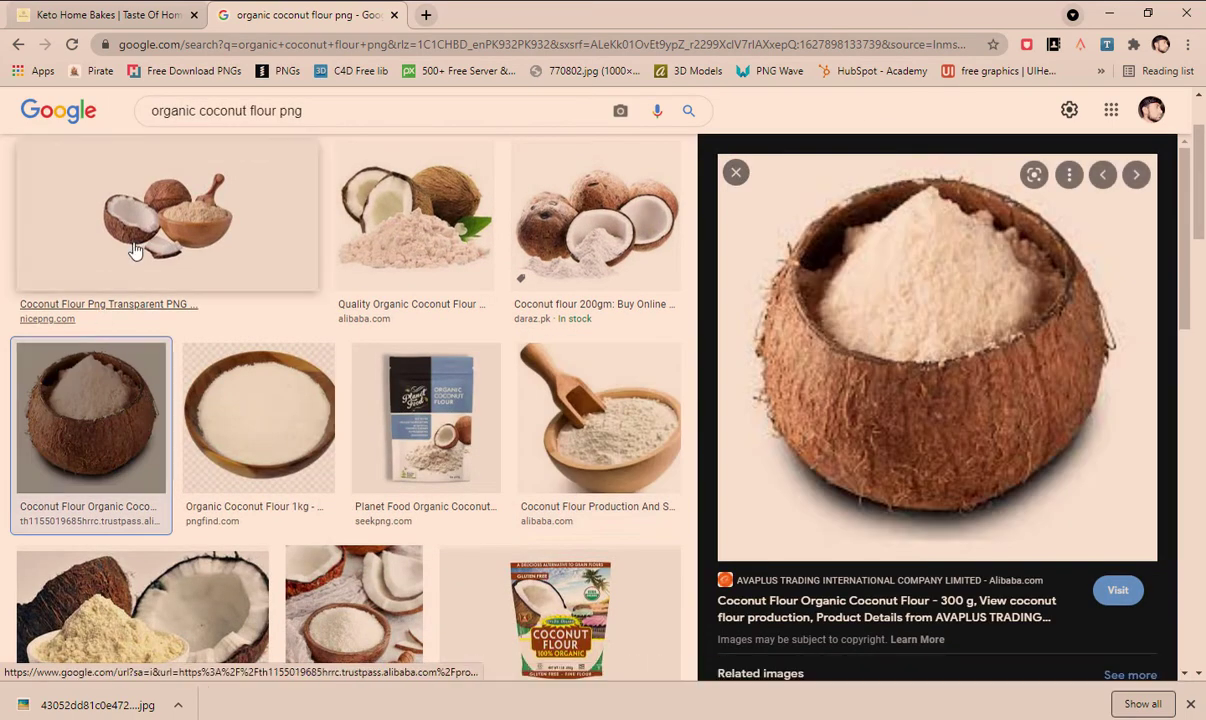
pyautogui.scroll(1, 247, 425)
pyautogui.click(583, 503)
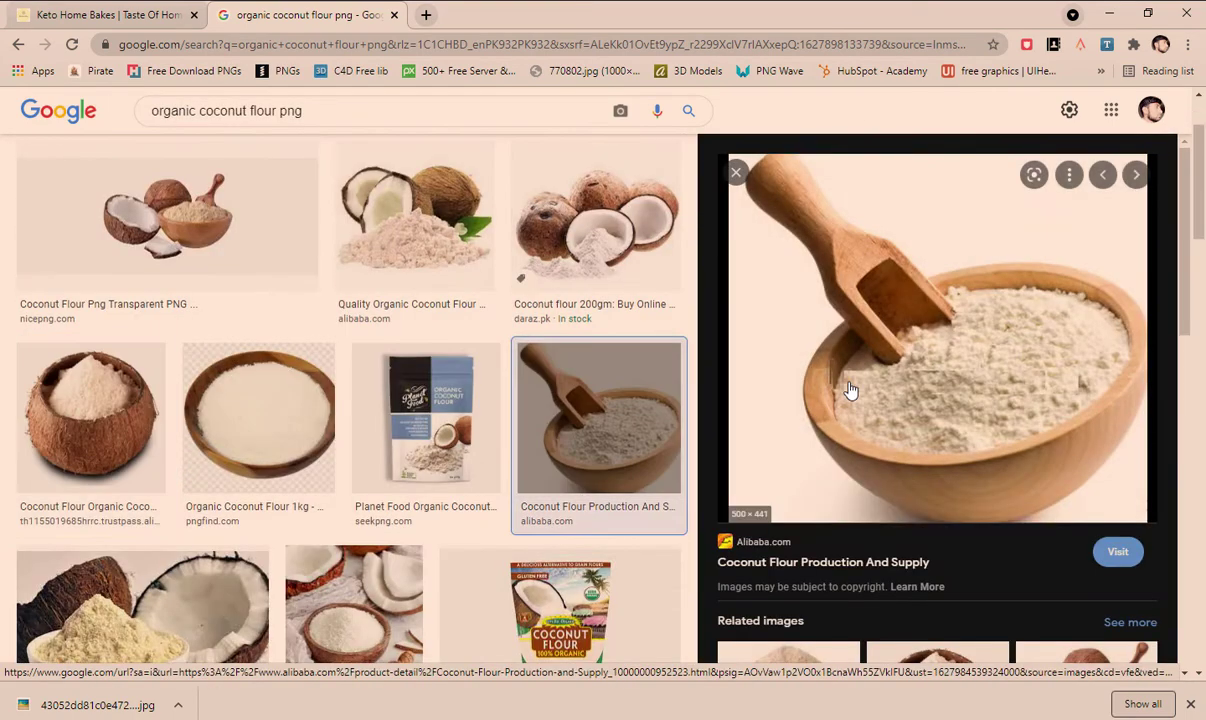
pyautogui.scroll(-2, 850, 390)
pyautogui.scroll(-1, 1028, 478)
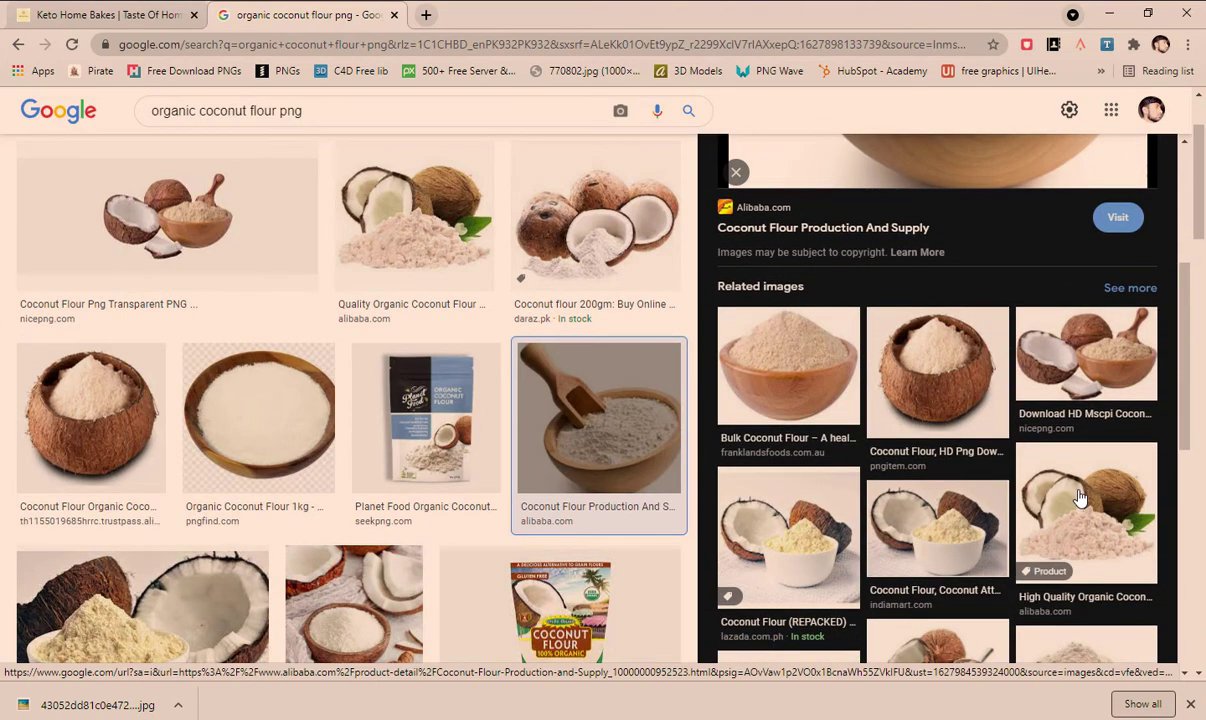
pyautogui.scroll(-2, 1040, 480)
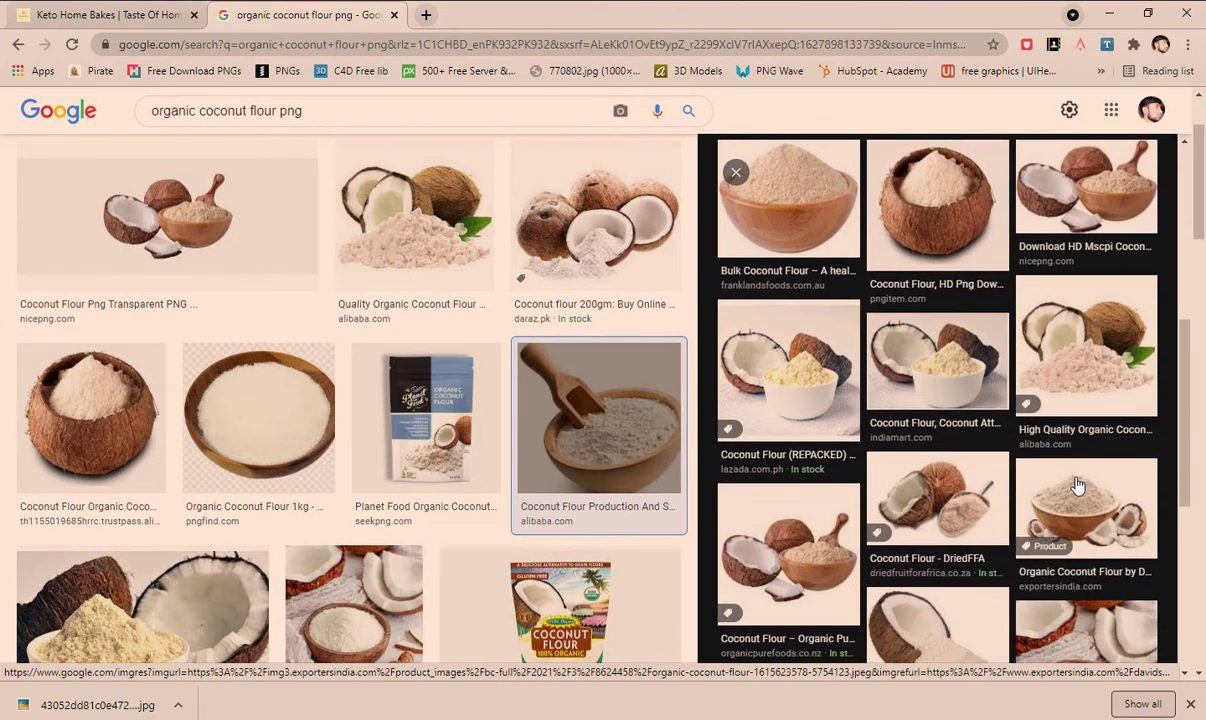
pyautogui.click(1077, 485)
pyautogui.rightClick(882, 242)
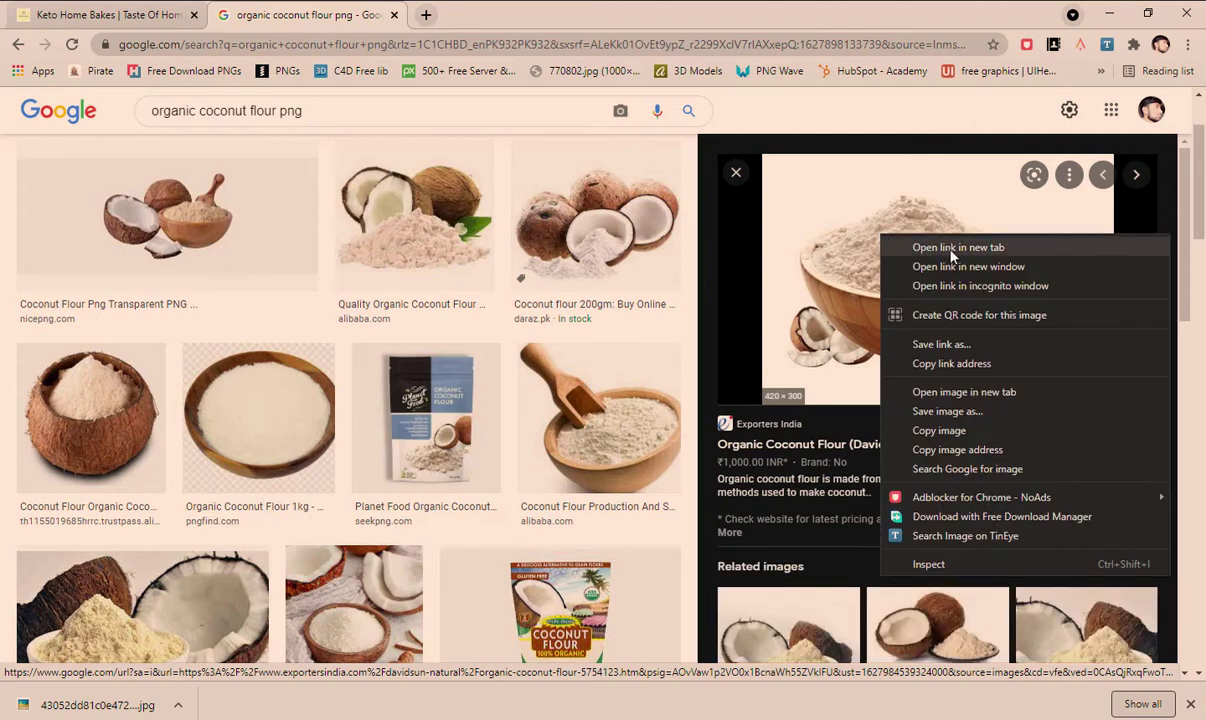
pyautogui.click(902, 244)
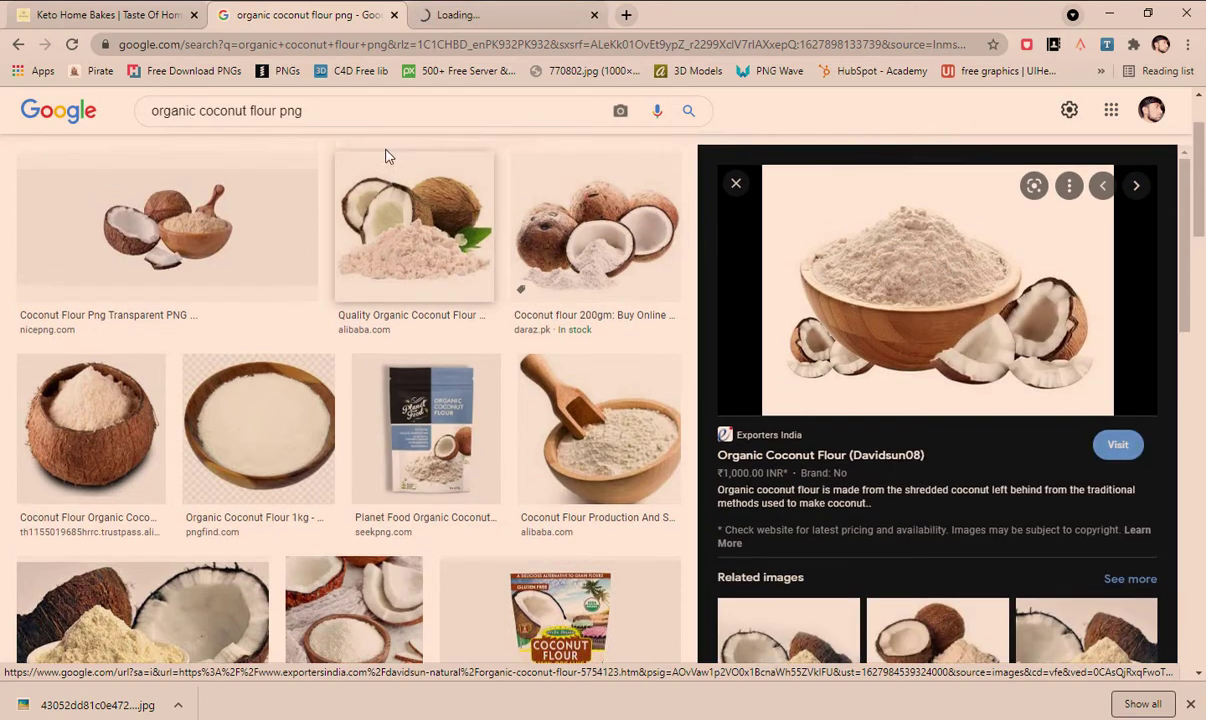
# Check the new source page, then return to the results and select the query for replacing
pyautogui.scroll(2, 389, 153)
pyautogui.click(462, 12)
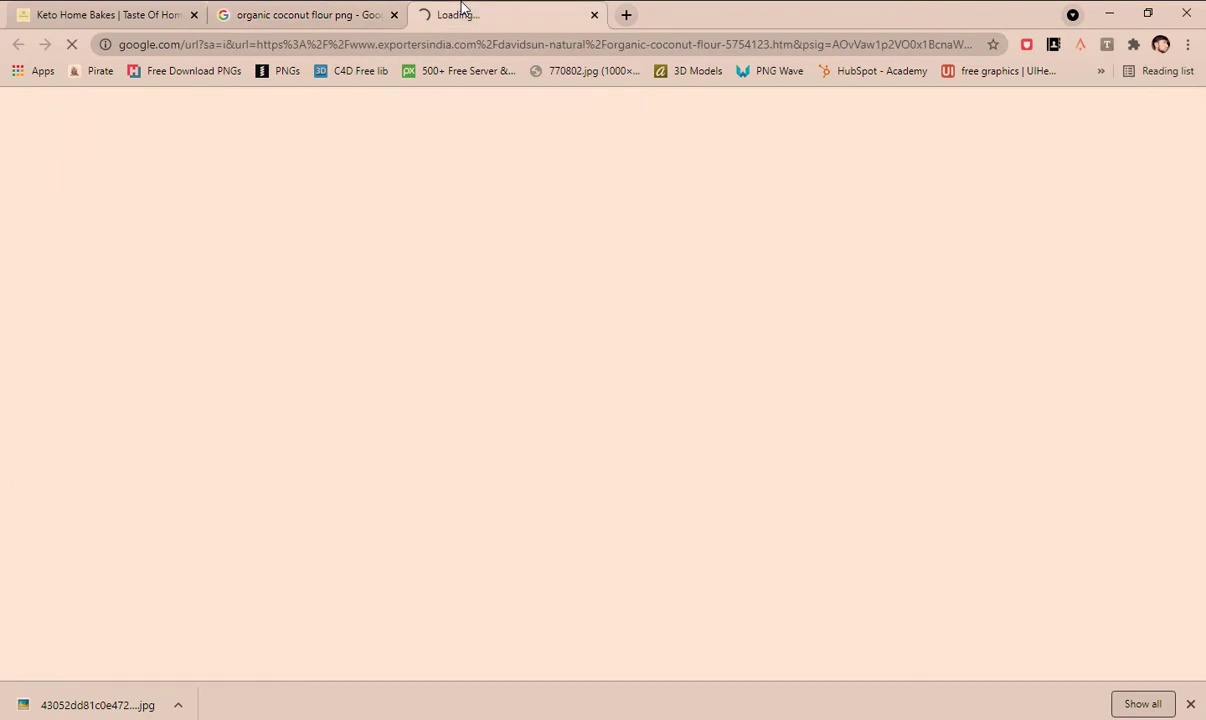
pyautogui.click(300, 14)
pyautogui.moveTo(275, 121); pyautogui.dragTo(84, 163)
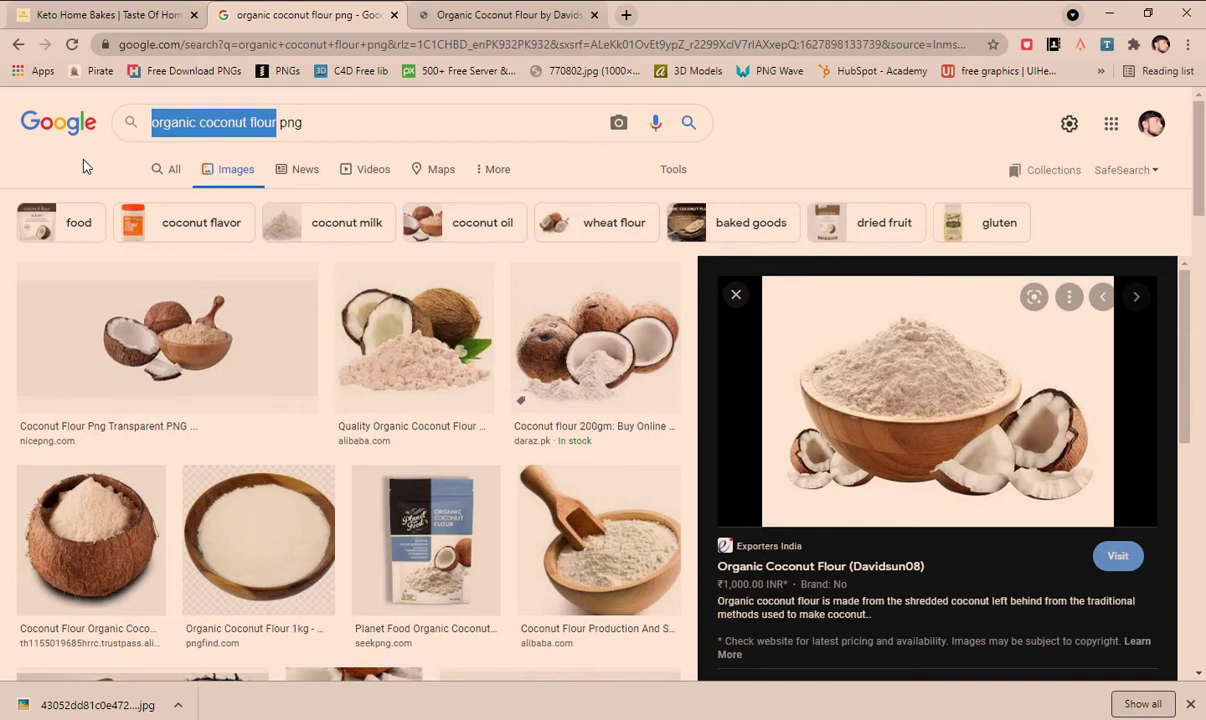
# Search images for free range eggs, preview a basket of eggs, then search irish pure butter
pyautogui.write('free ')
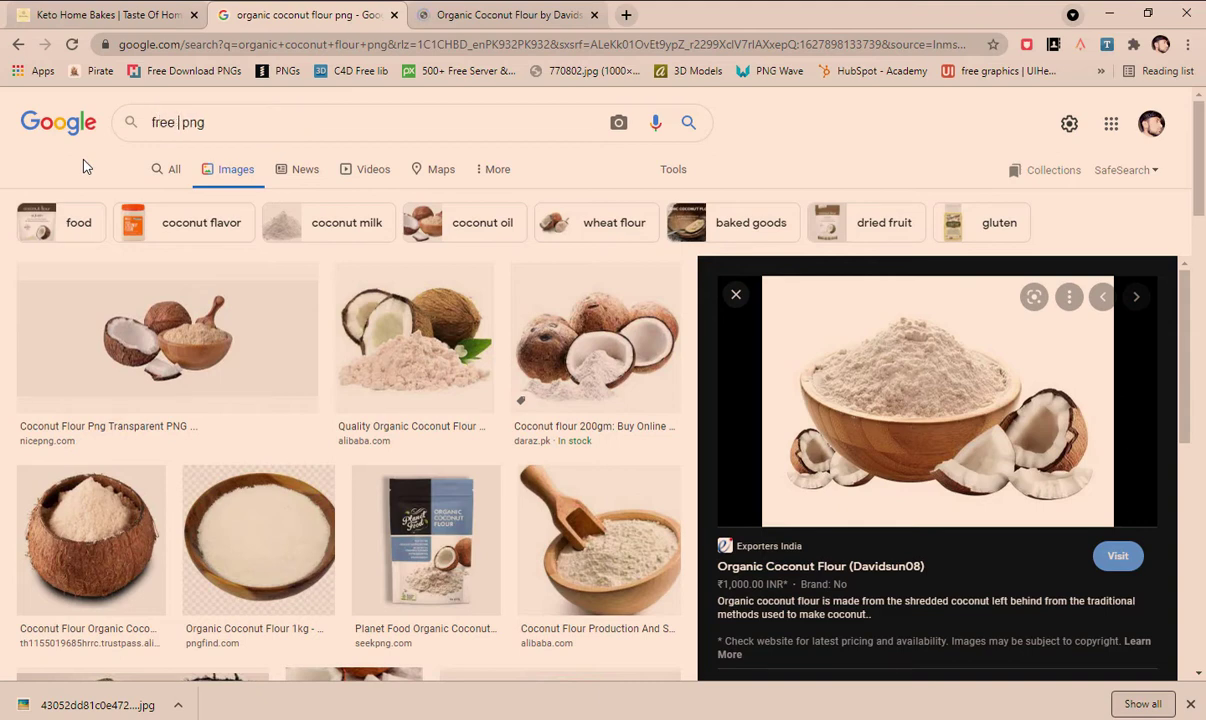
pyautogui.write('range ')
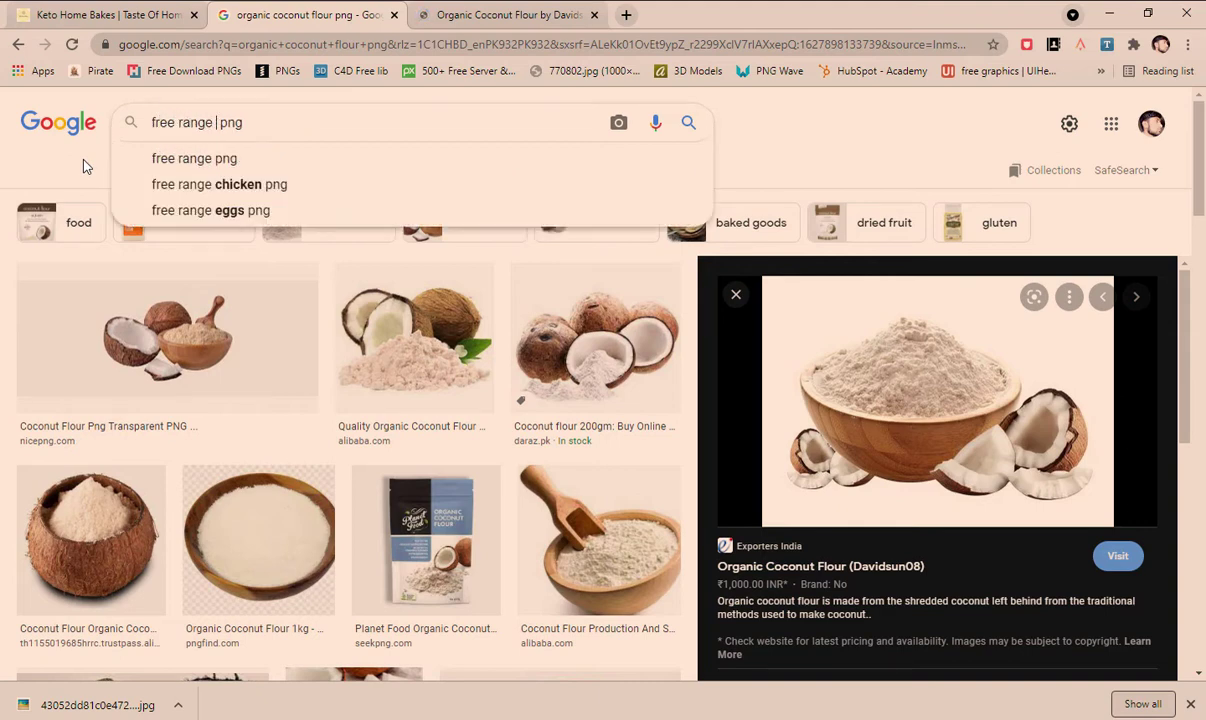
pyautogui.write('eggs')
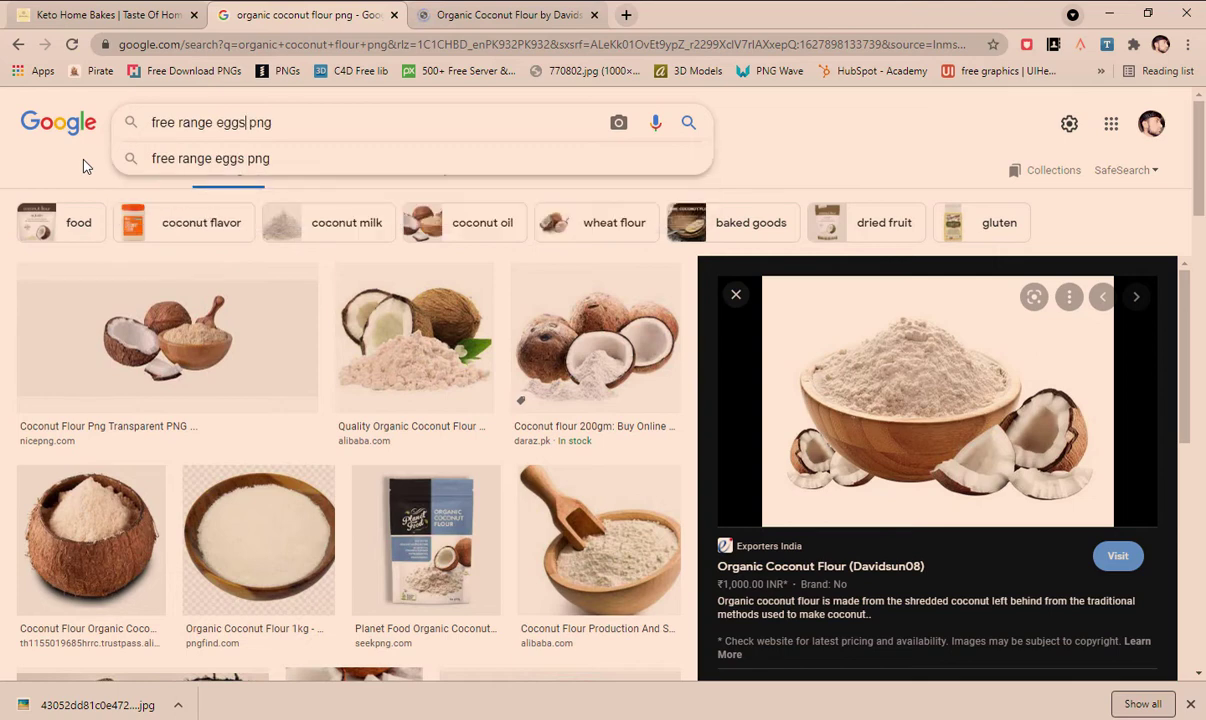
pyautogui.press('Return')
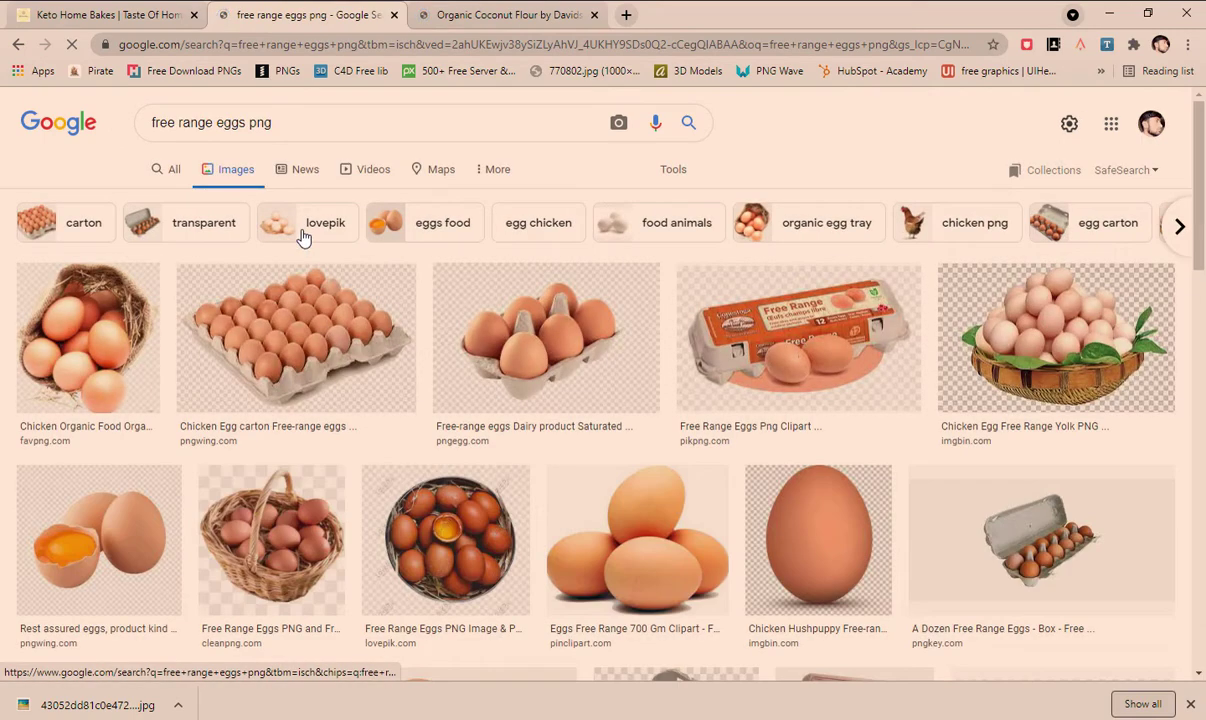
pyautogui.click(1030, 320)
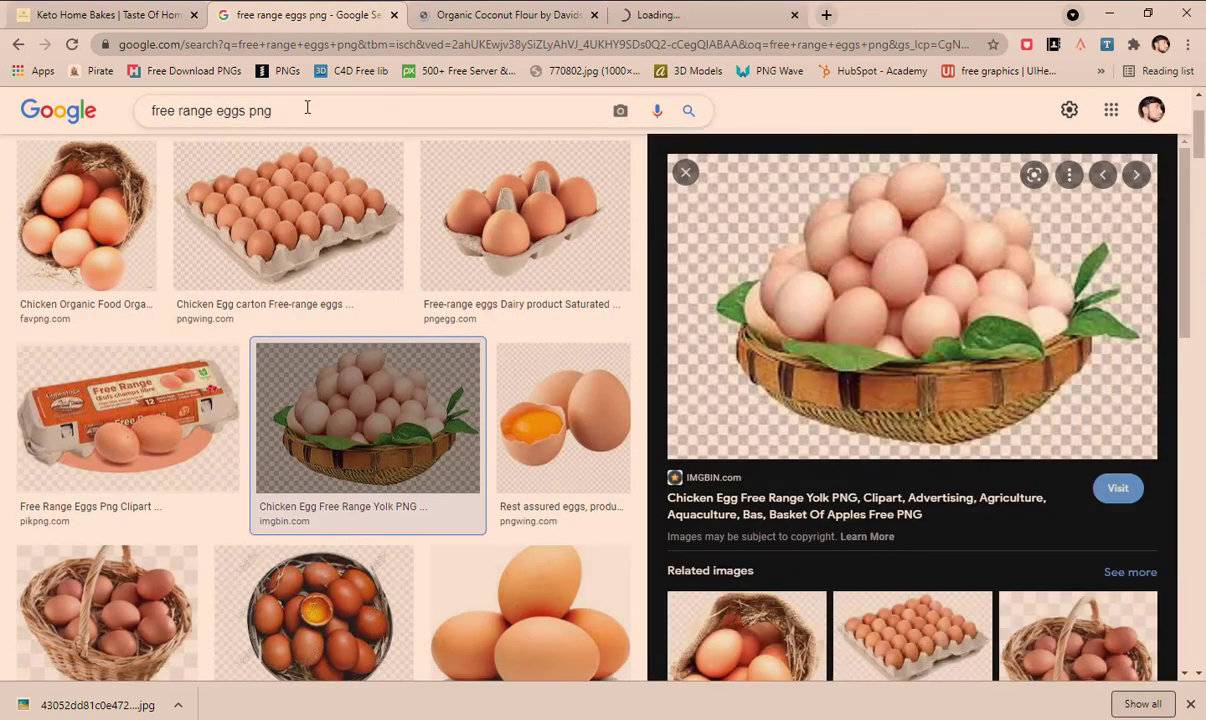
pyautogui.moveTo(246, 110); pyautogui.dragTo(150, 110)
pyautogui.write('irish p')
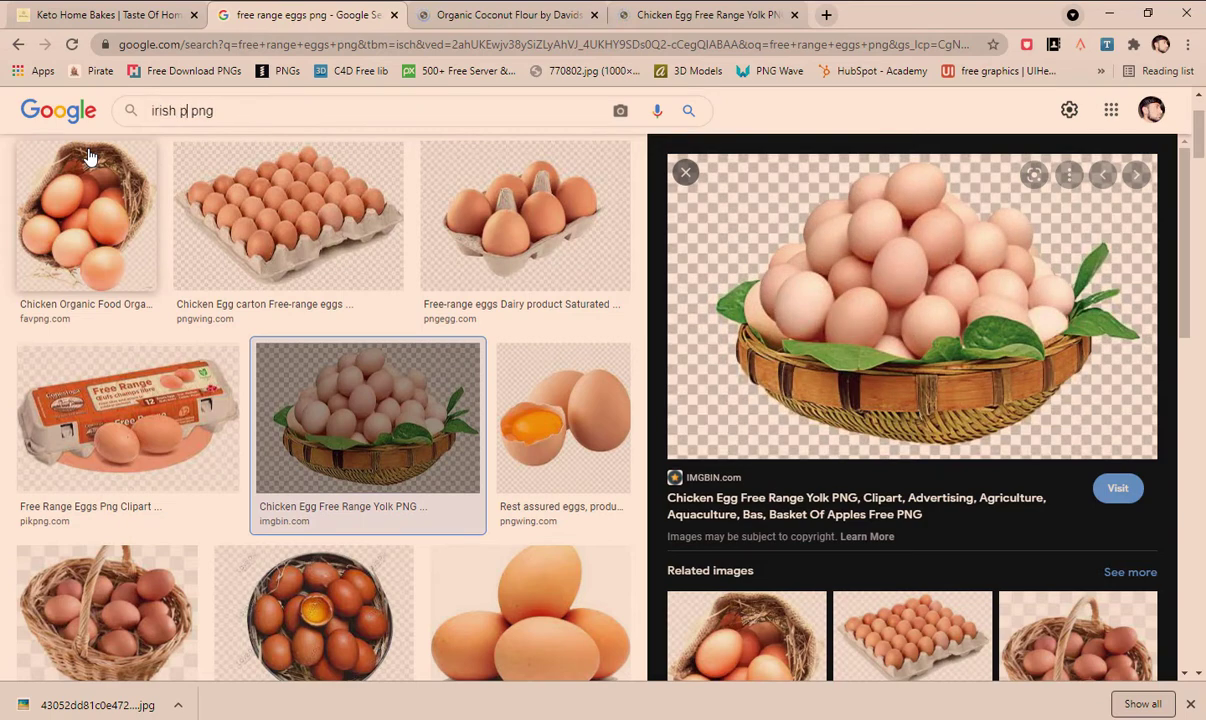
pyautogui.write('ure butter')
pyautogui.press('Return')
# Open organic cocoa powder and dark chocolate pictures in new tabs
pyautogui.hotkey('ctrl', 'a')
pyautogui.write('organic cocoa ')
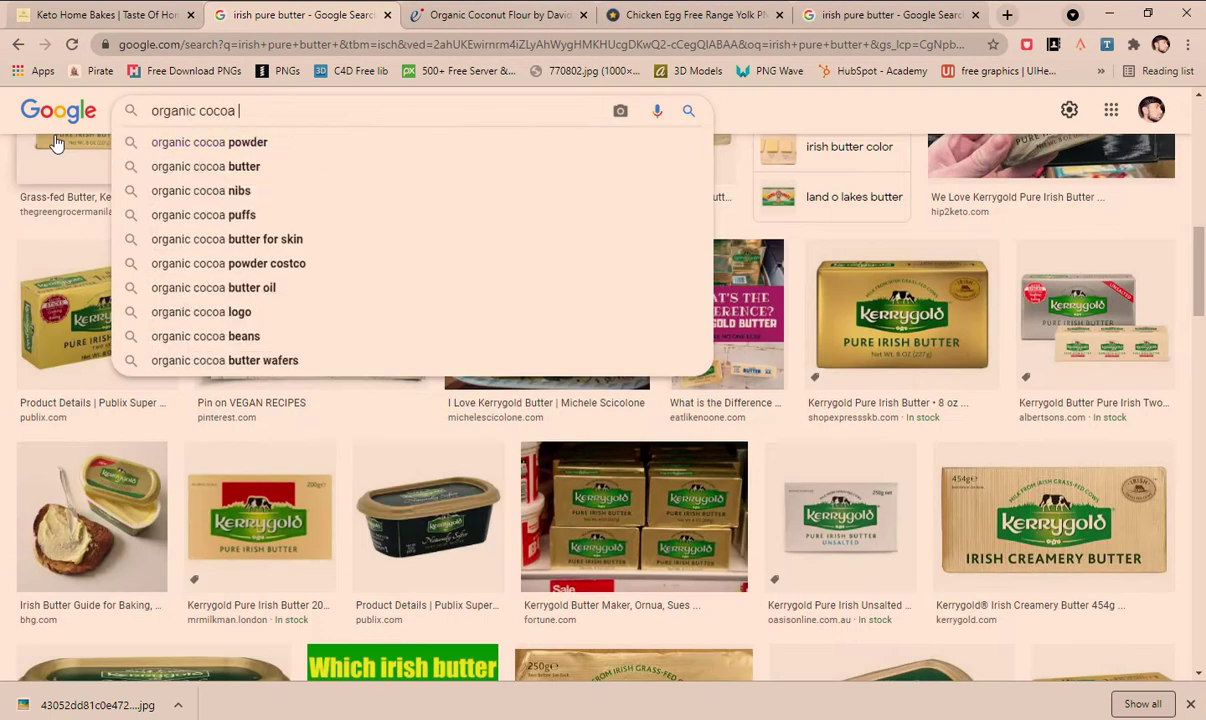
pyautogui.write('powder')
pyautogui.press('Return')
pyautogui.scroll(-1, 344, 377)
pyautogui.middleClick(120, 430)
pyautogui.scroll(1, 293, 130)
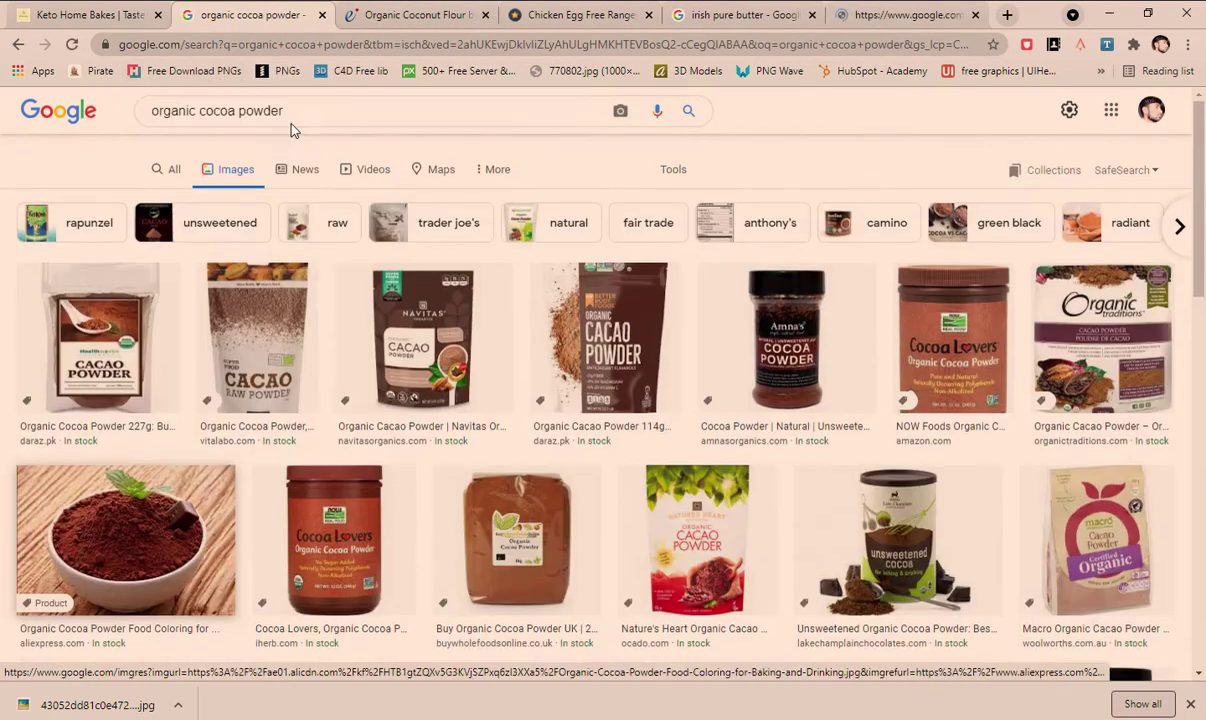
pyautogui.click(293, 125)
pyautogui.hotkey('ctrl', 'a')
pyautogui.write('dark choc')
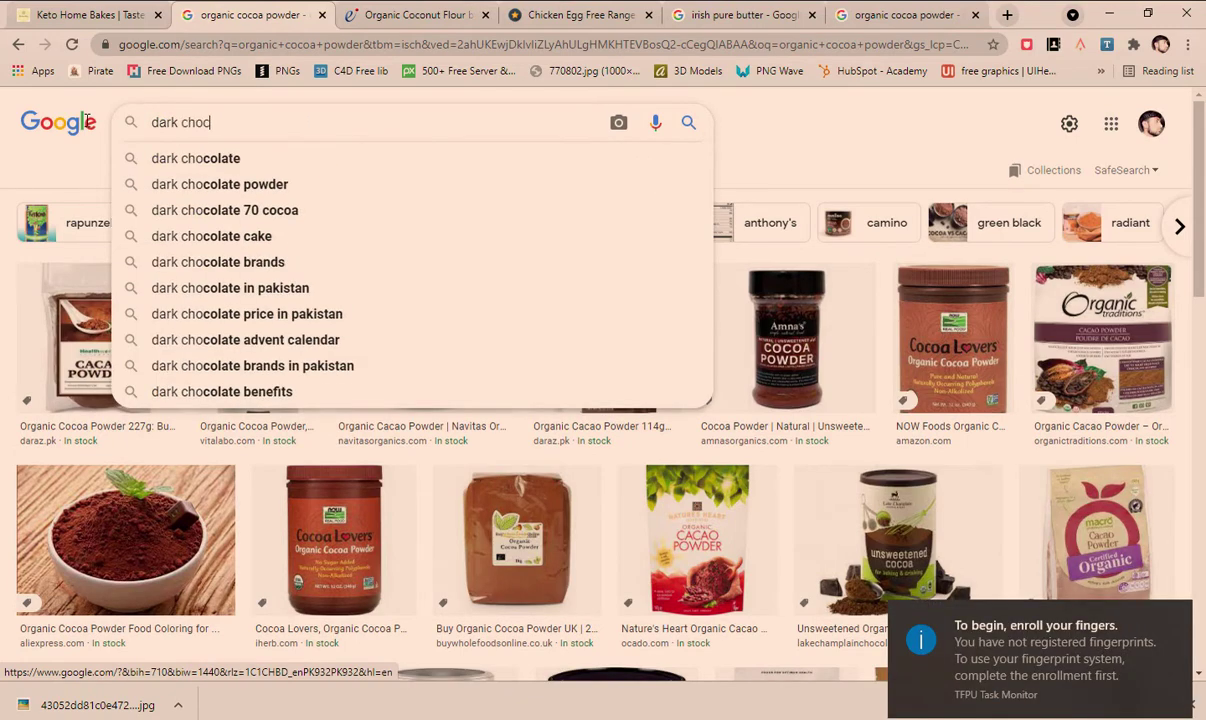
pyautogui.write('olate')
pyautogui.press('Return')
pyautogui.scroll(-1, 947, 459)
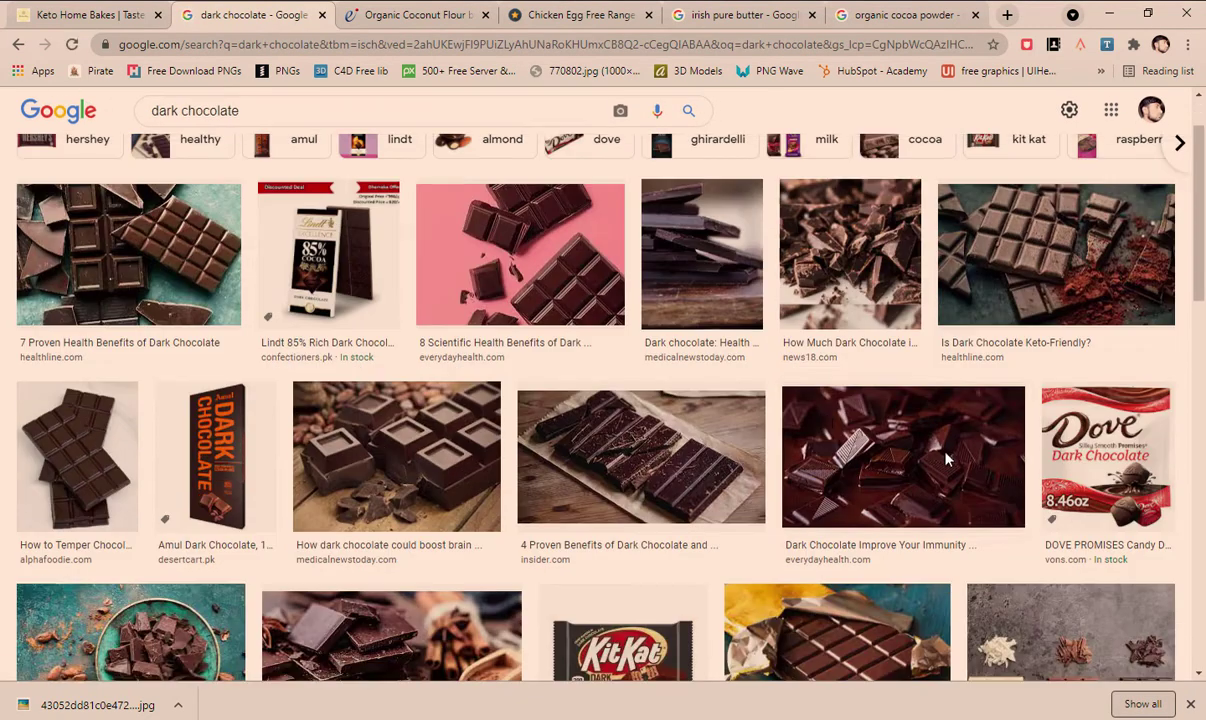
pyautogui.middleClick(947, 459)
pyautogui.scroll(1, 947, 459)
# Open gluten free baking powder and vanilla essence pictures in new tabs
pyautogui.click(242, 122)
pyautogui.hotkey('ctrl', 'a')
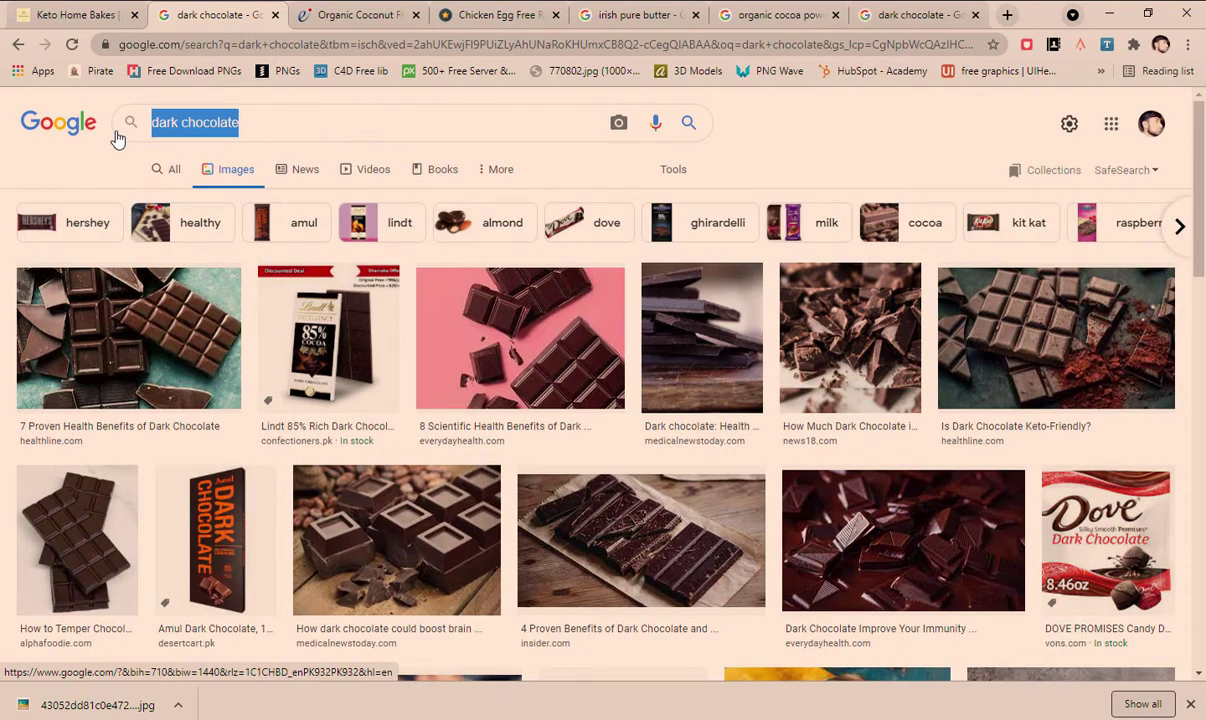
pyautogui.write('gluten free bak')
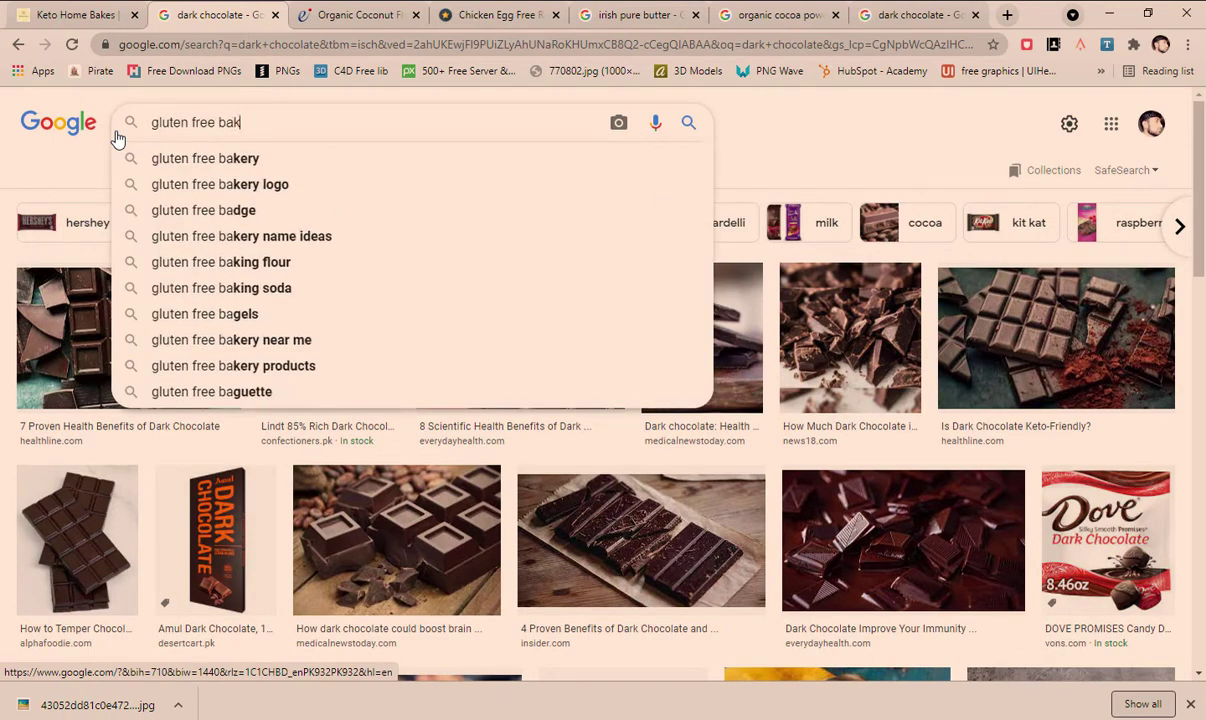
pyautogui.write('ing powder')
pyautogui.press('Return')
pyautogui.scroll(-3, 608, 375)
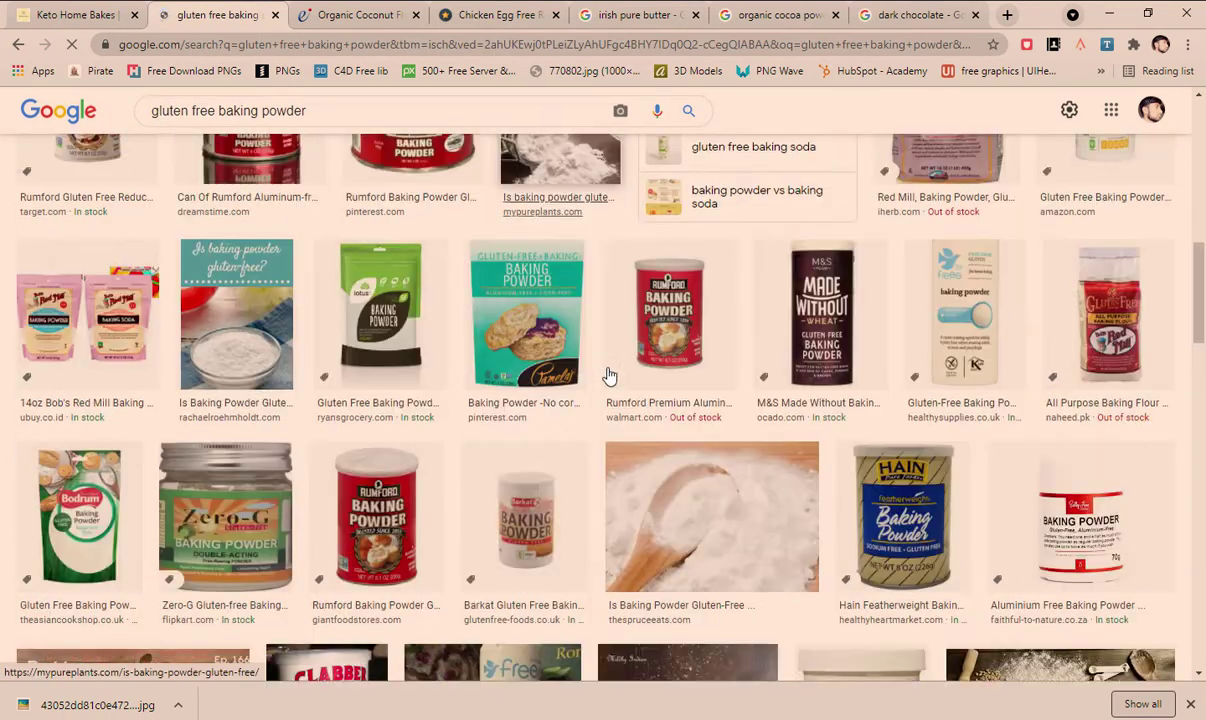
pyautogui.middleClick(673, 405)
pyautogui.scroll(5, 478, 376)
pyautogui.moveTo(330, 111); pyautogui.dragTo(14, 165)
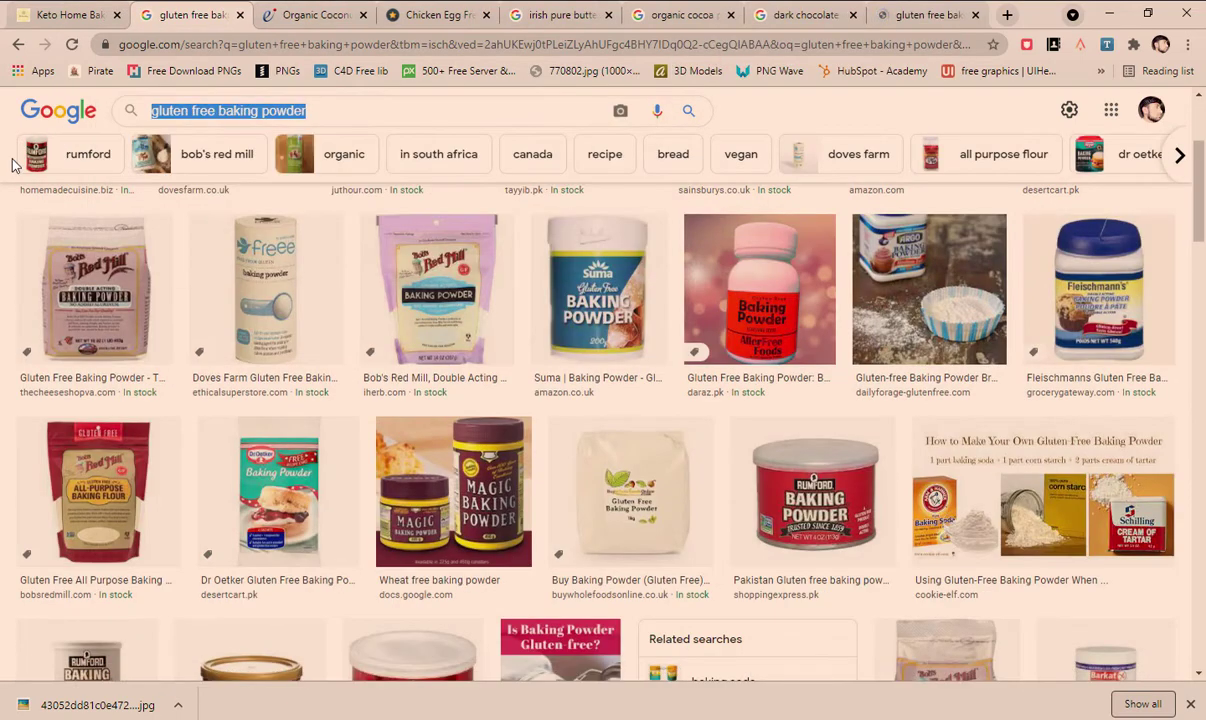
pyautogui.write('vanil')
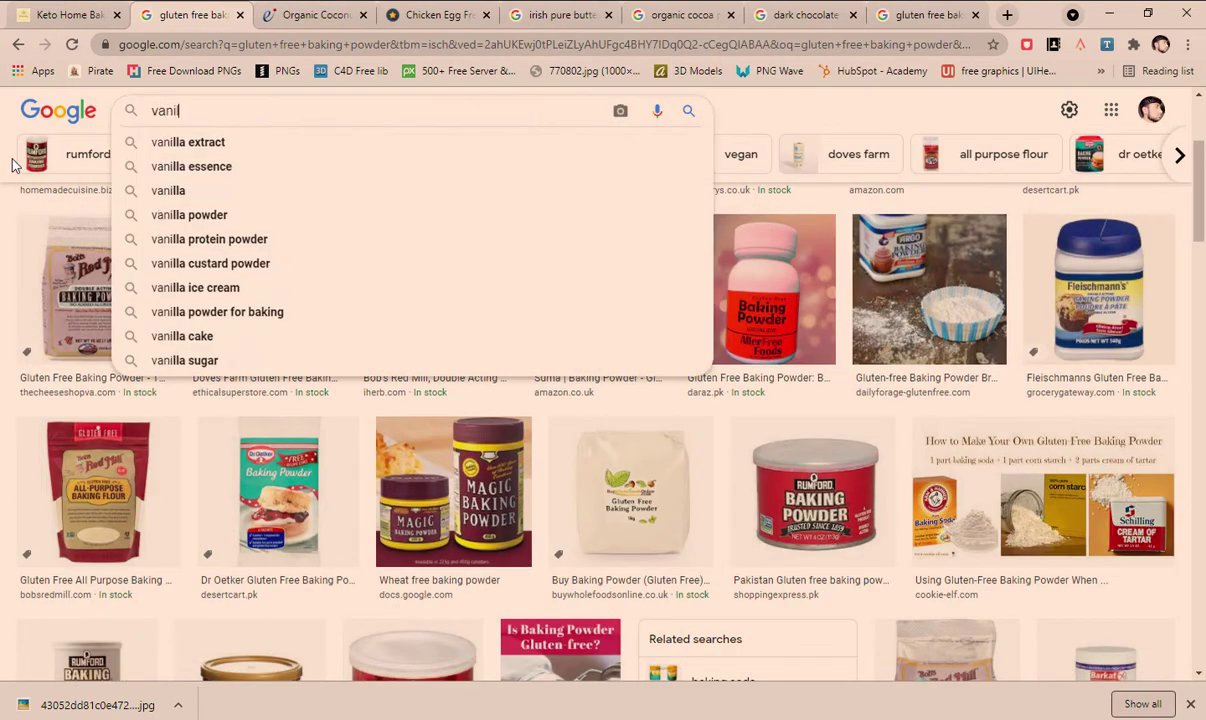
pyautogui.write('a assence')
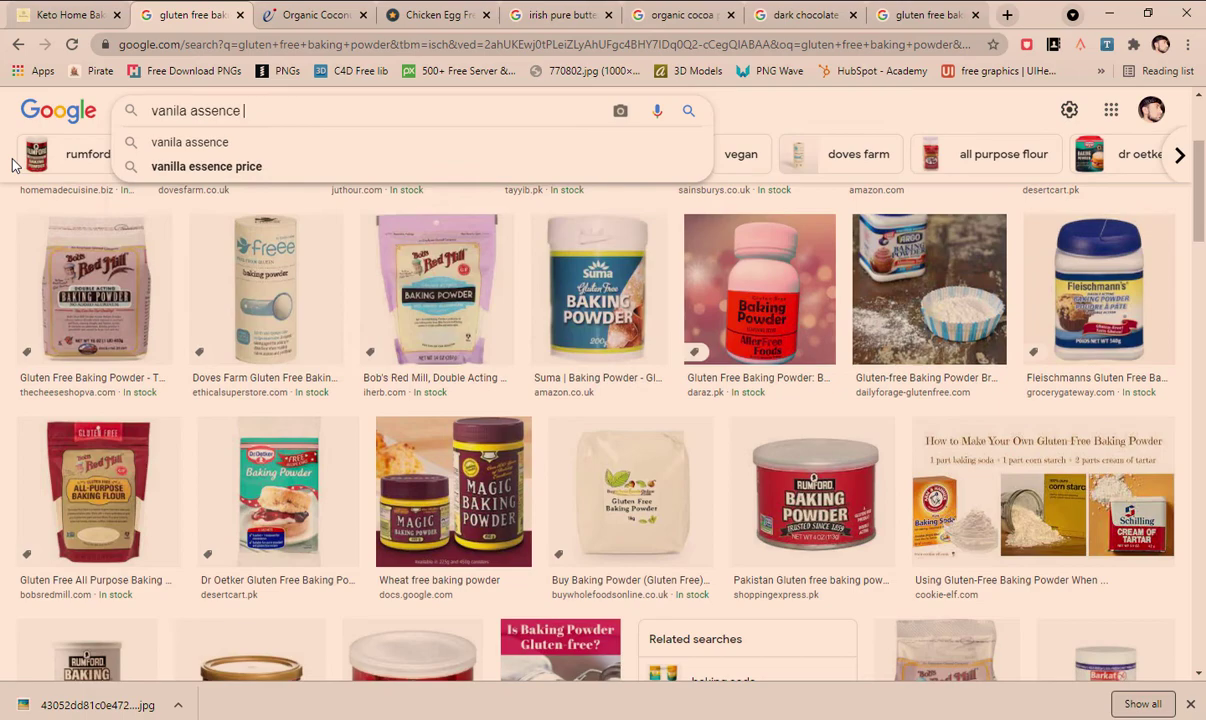
pyautogui.press('Return')
pyautogui.scroll(-3, 410, 400)
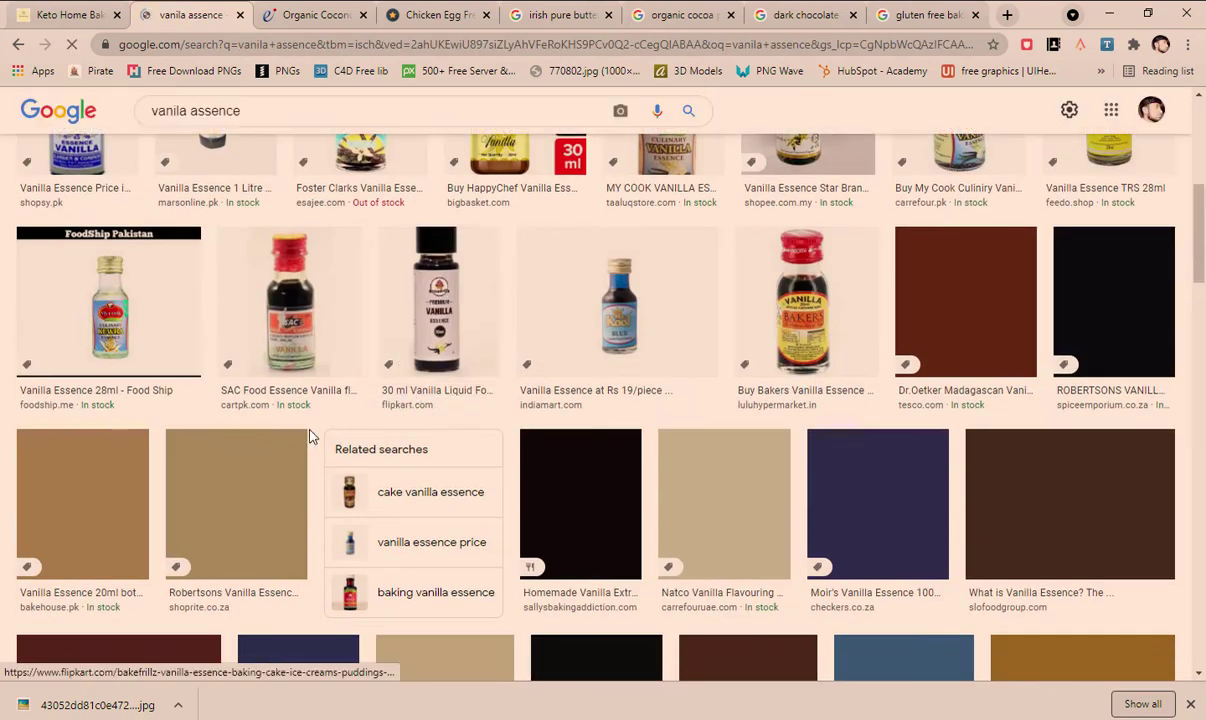
pyautogui.scroll(-3, 310, 437)
pyautogui.middleClick(296, 375)
pyautogui.scroll(10, 296, 375)
# Search 'natural sweetner' and open a sweetener picture in a new tab
pyautogui.moveTo(250, 122); pyautogui.dragTo(122, 134)
pyautogui.write('sweets')
pyautogui.press('Return')
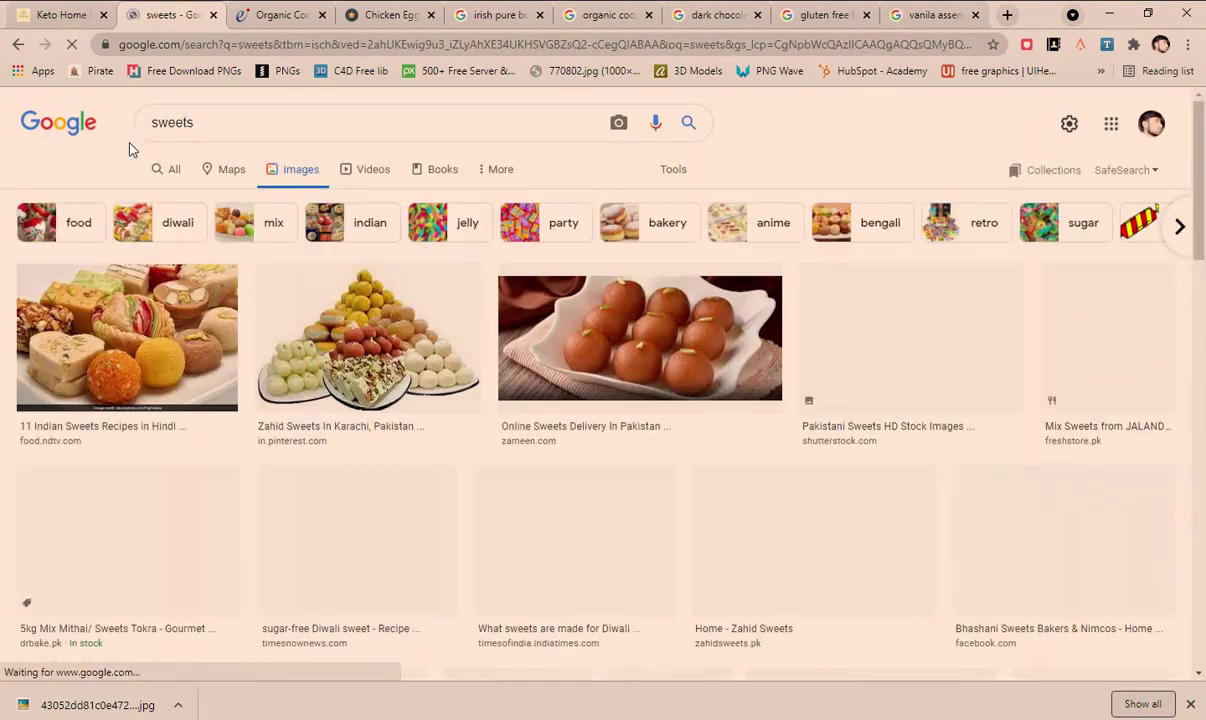
pyautogui.moveTo(226, 122); pyautogui.dragTo(55, 140)
pyautogui.write('natural sweet')
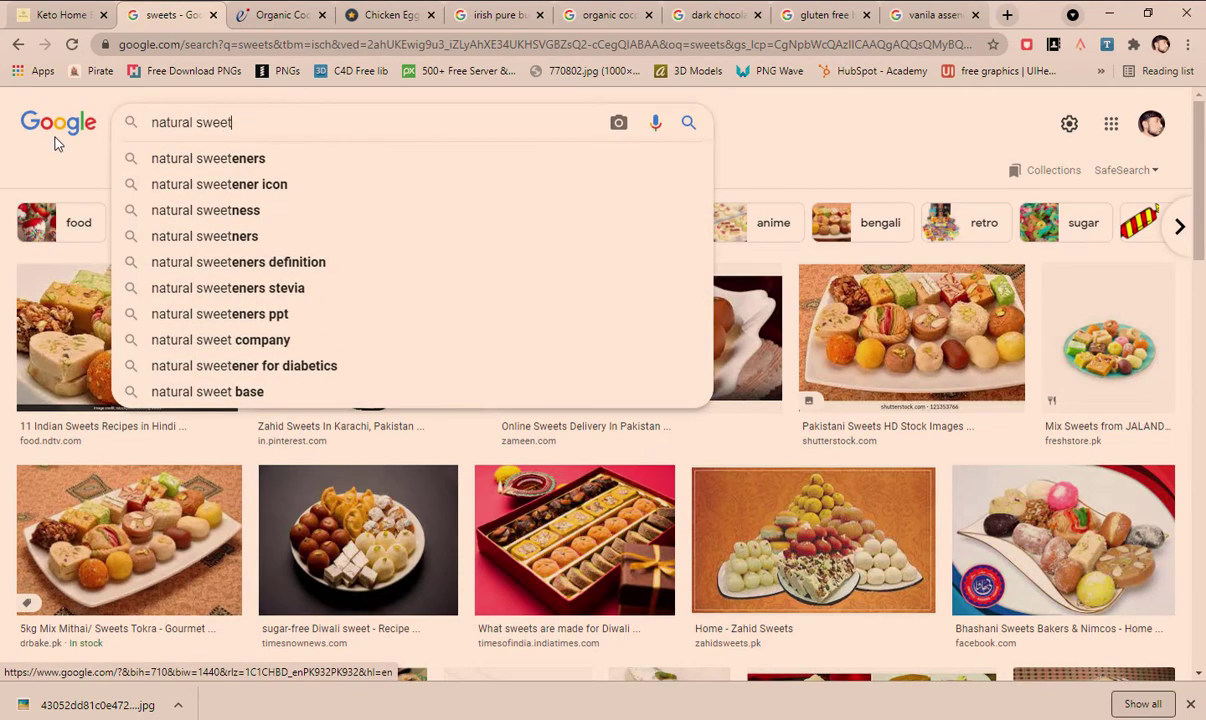
pyautogui.write('ner')
pyautogui.press('Return')
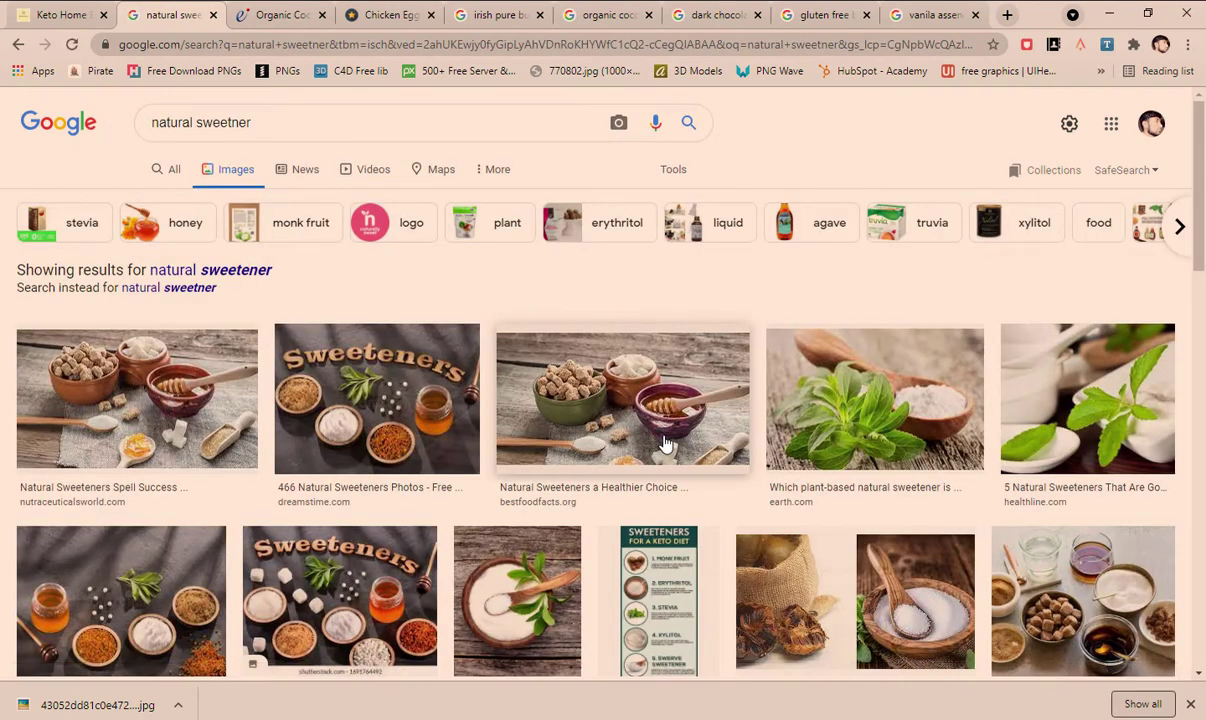
pyautogui.scroll(-1, 430, 350)
pyautogui.middleClick(345, 290)
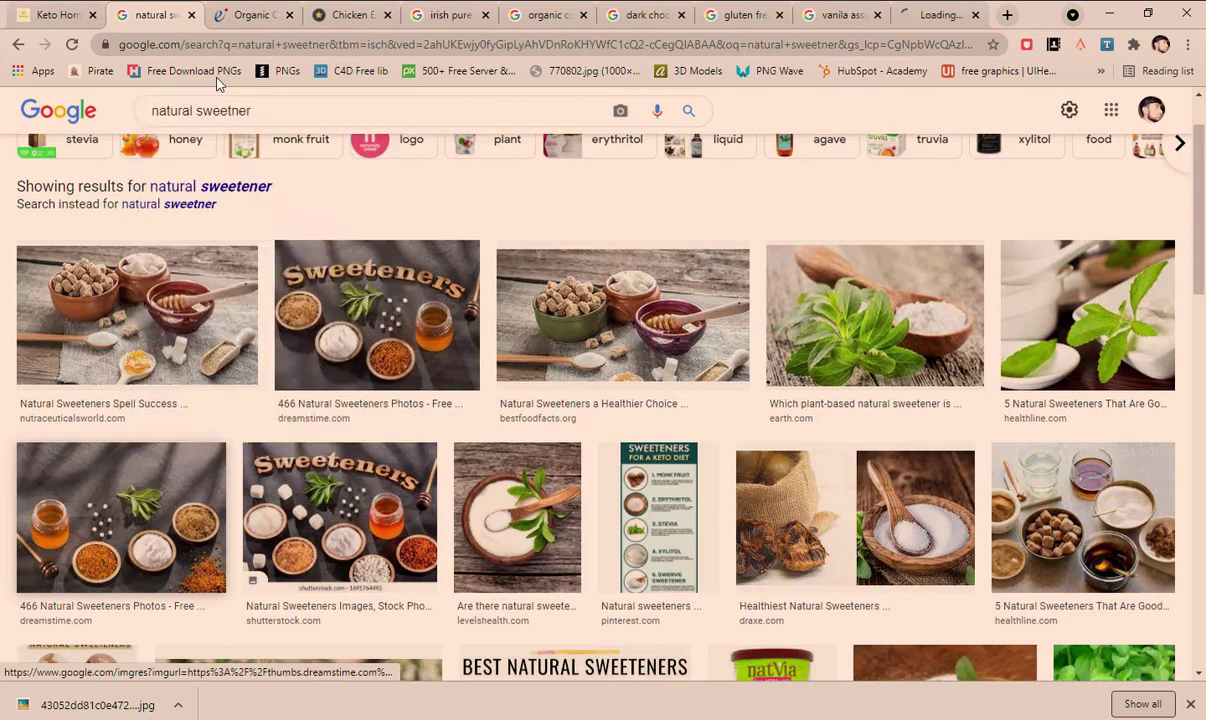
pyautogui.click(250, 14)
# Save the coconut flour picture to Downloads without the trailing number, then close its page
pyautogui.scroll(3, 462, 275)
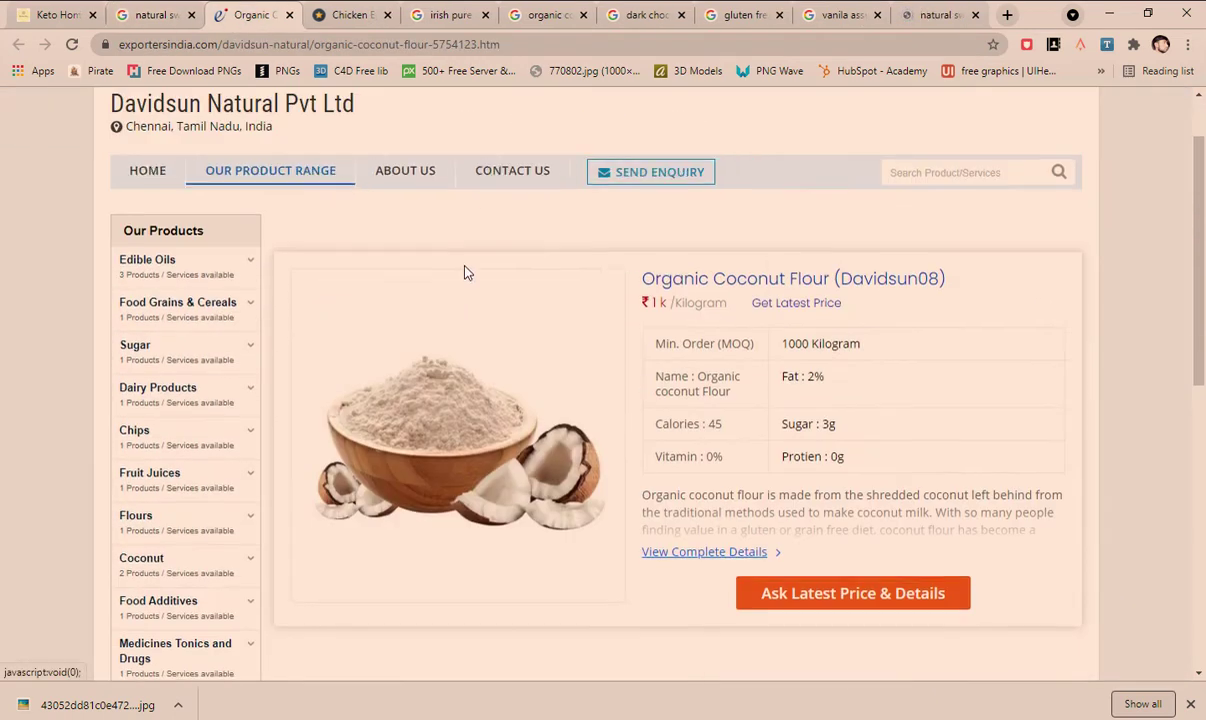
pyautogui.rightClick(446, 411)
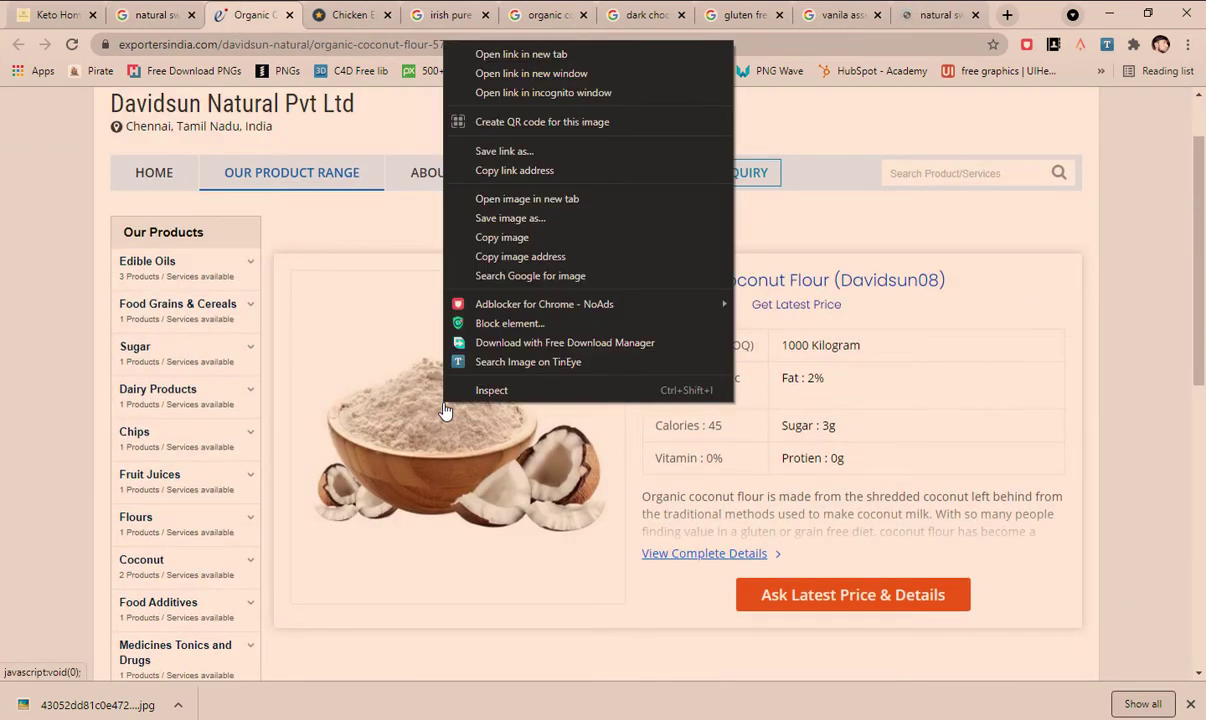
pyautogui.click(514, 230)
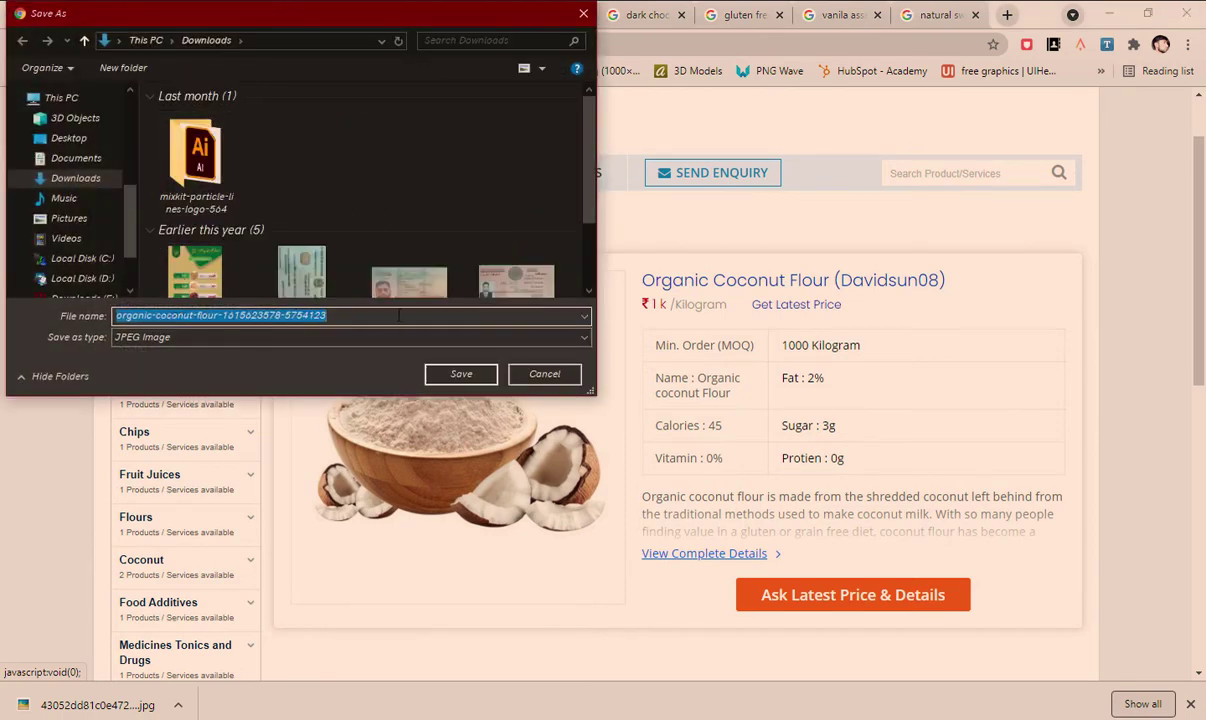
pyautogui.moveTo(399, 315); pyautogui.dragTo(224, 318)
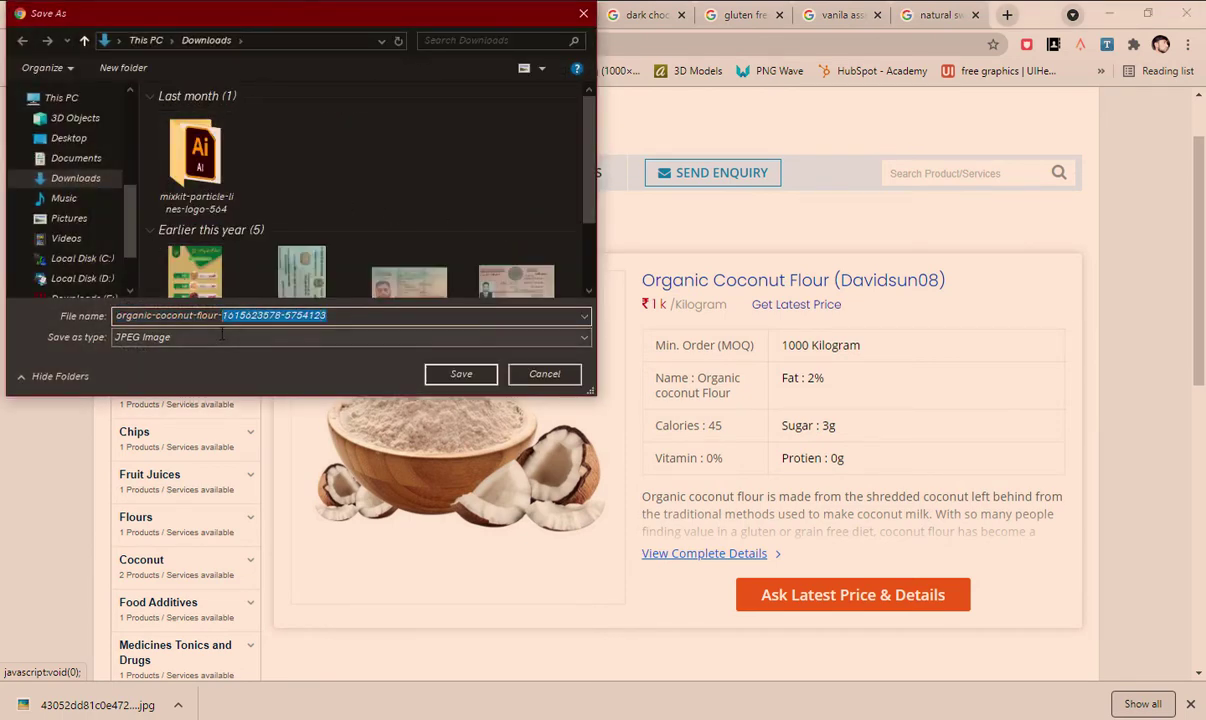
pyautogui.press('BackSpace')
pyautogui.click(460, 374)
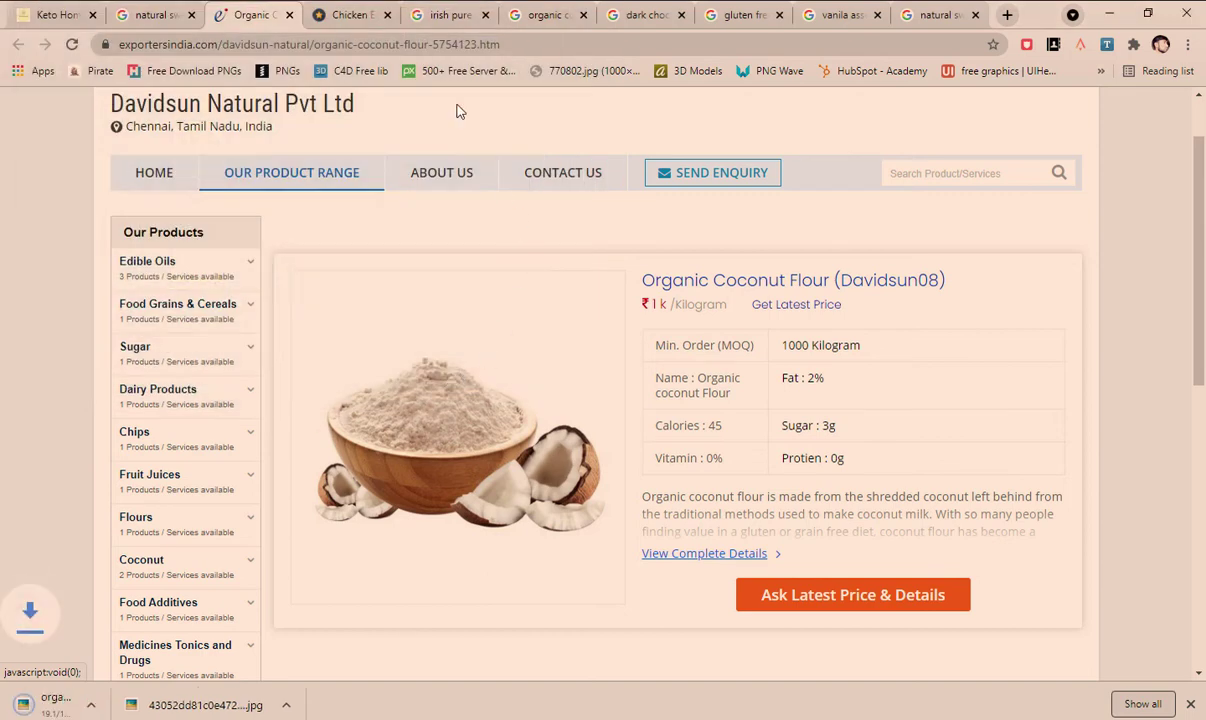
pyautogui.click(291, 17)
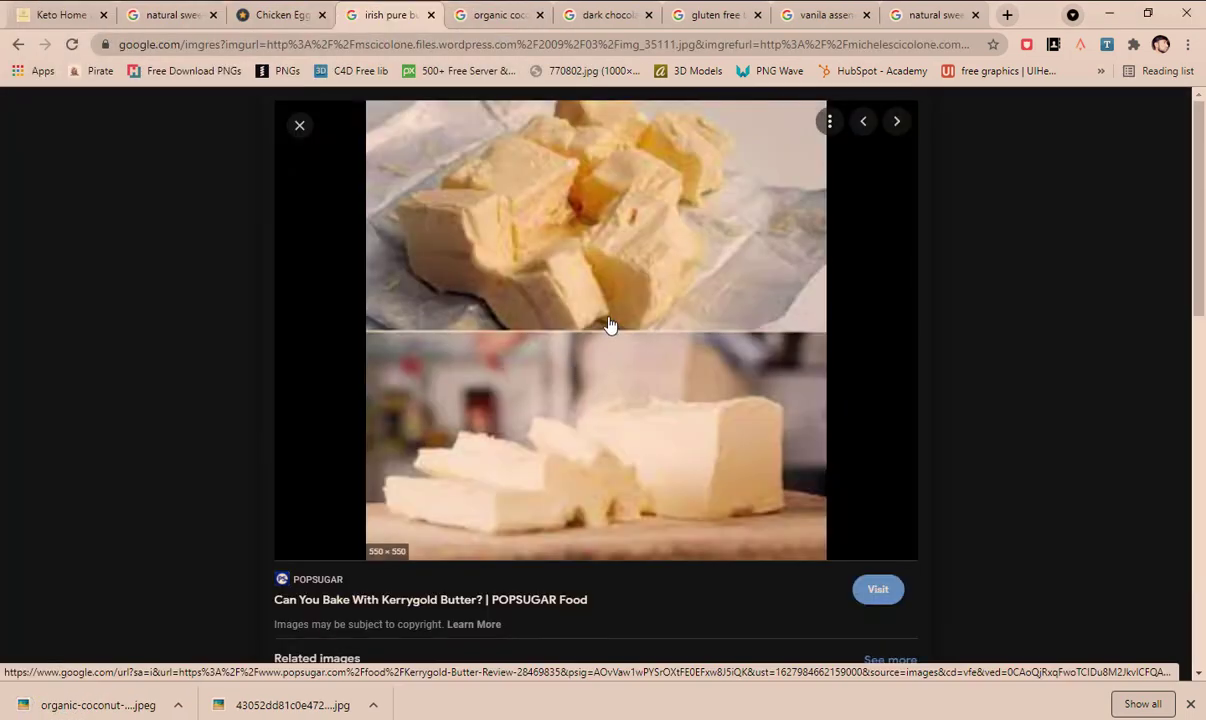
pyautogui.scroll(-5, 575, 300)
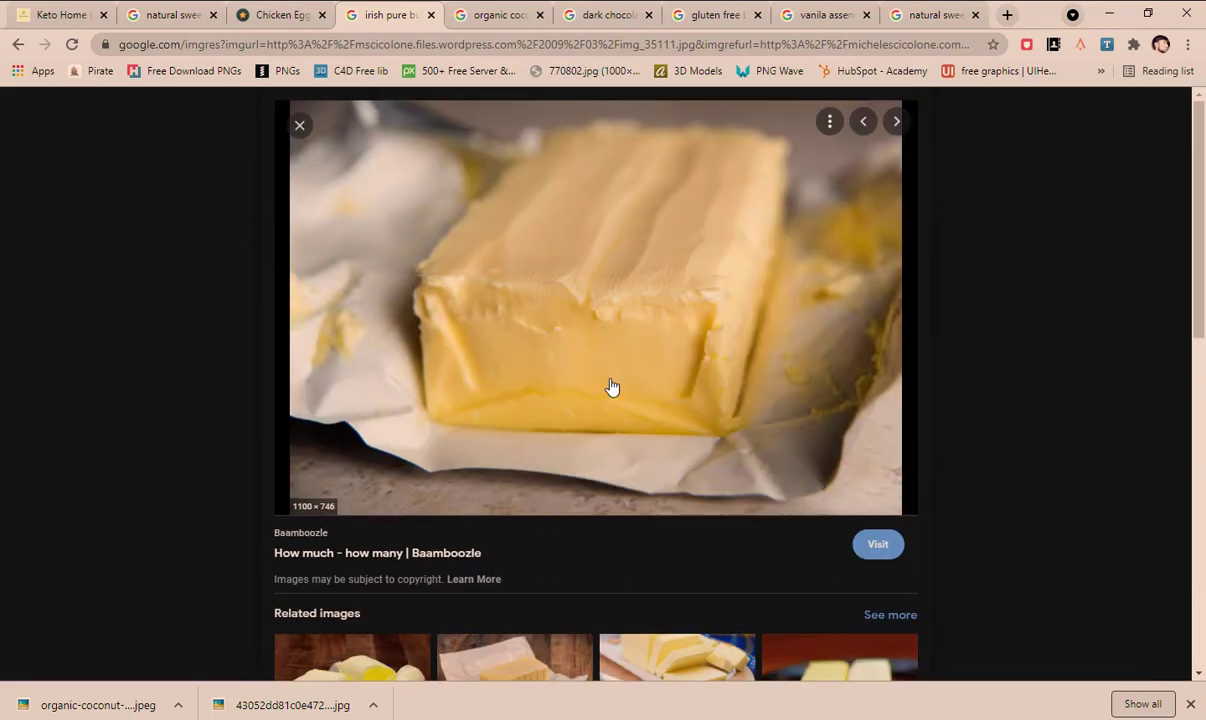
# Save the butter picture as 'butter' and close its tab
pyautogui.rightClick(612, 387)
pyautogui.click(660, 418)
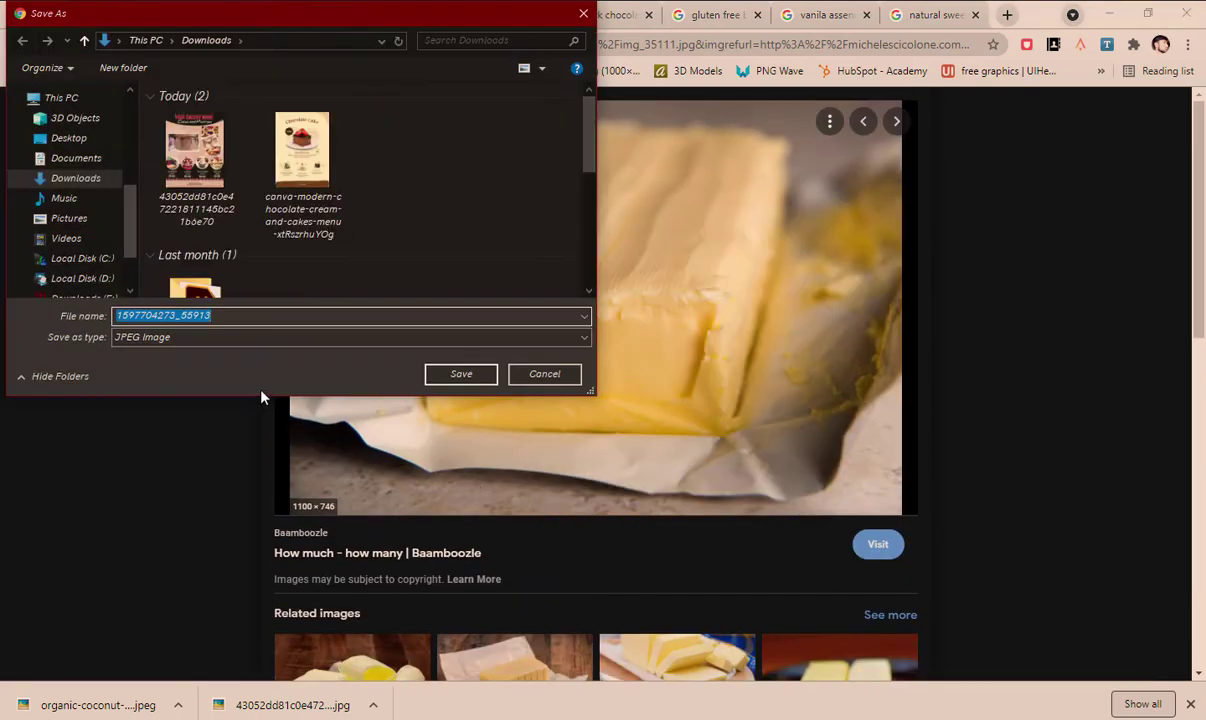
pyautogui.write('butter')
pyautogui.press('Return')
pyautogui.click(432, 17)
# Save the cocoa powder and dark chocolate images, closing each tab
pyautogui.rightClick(590, 214)
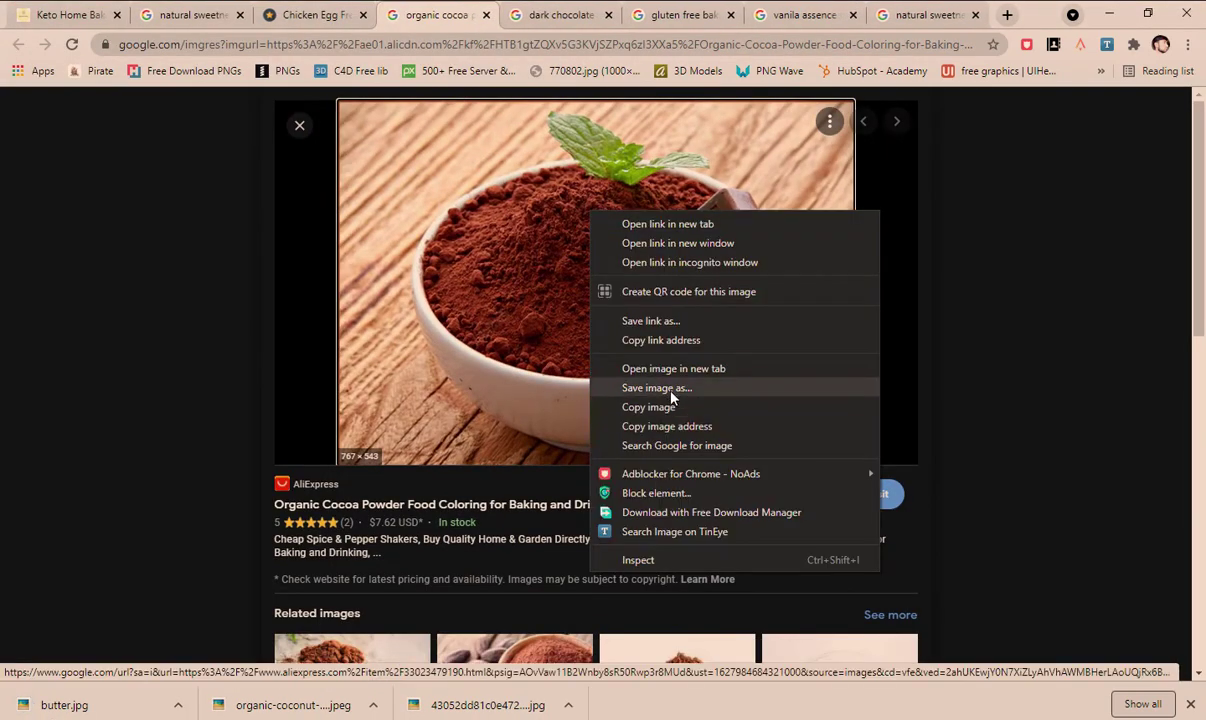
pyautogui.click(640, 385)
pyautogui.click(461, 373)
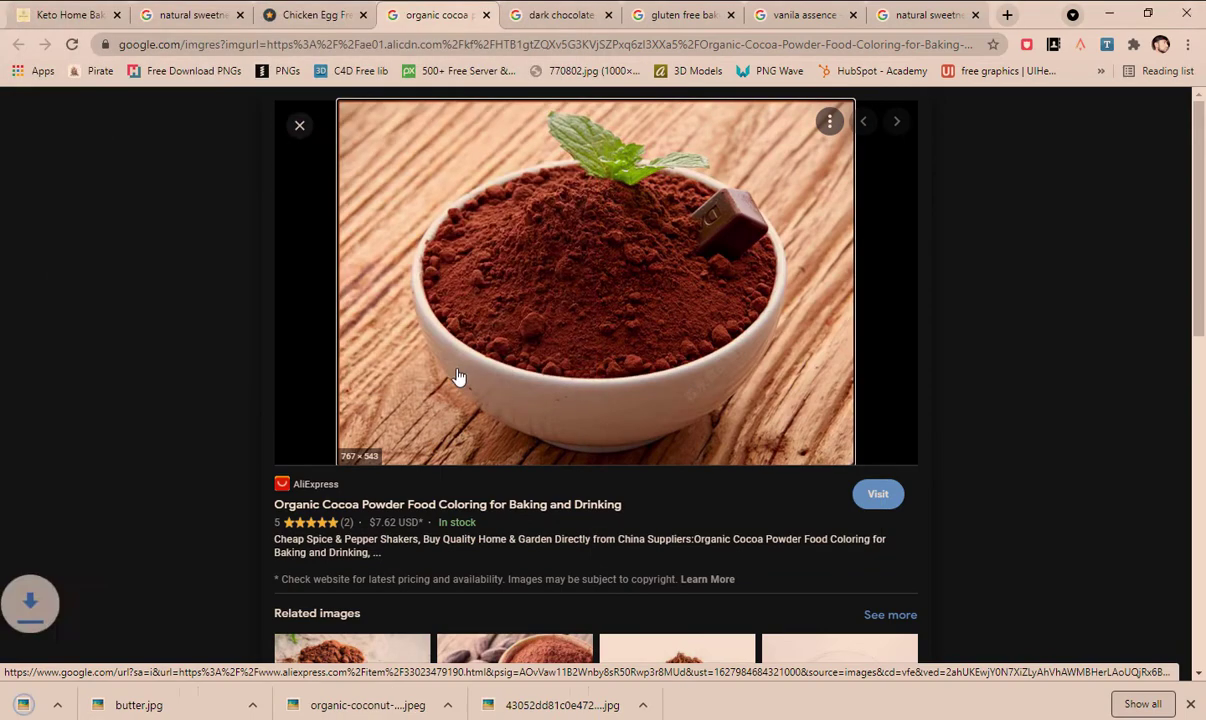
pyautogui.click(493, 15)
pyautogui.rightClick(514, 288)
pyautogui.click(591, 482)
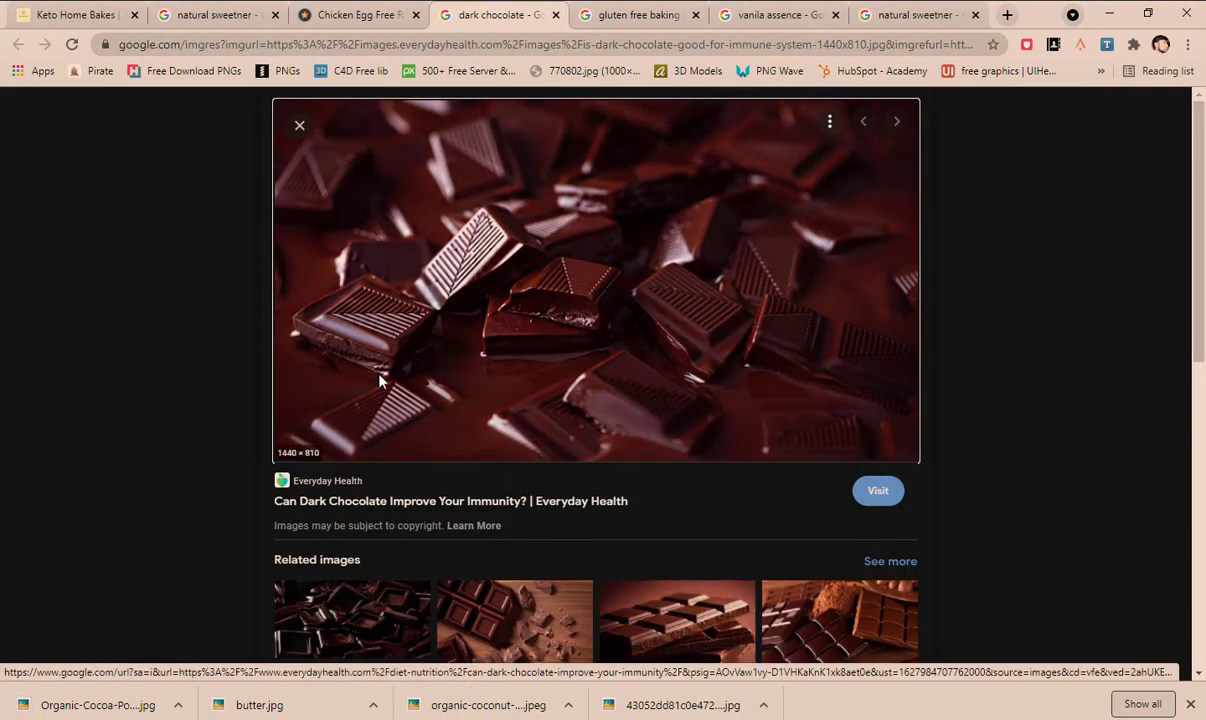
pyautogui.click(461, 373)
pyautogui.click(556, 15)
# Save the baking powder image as 'baking powder' and the vanilla essence image, closing each tab
pyautogui.rightClick(551, 190)
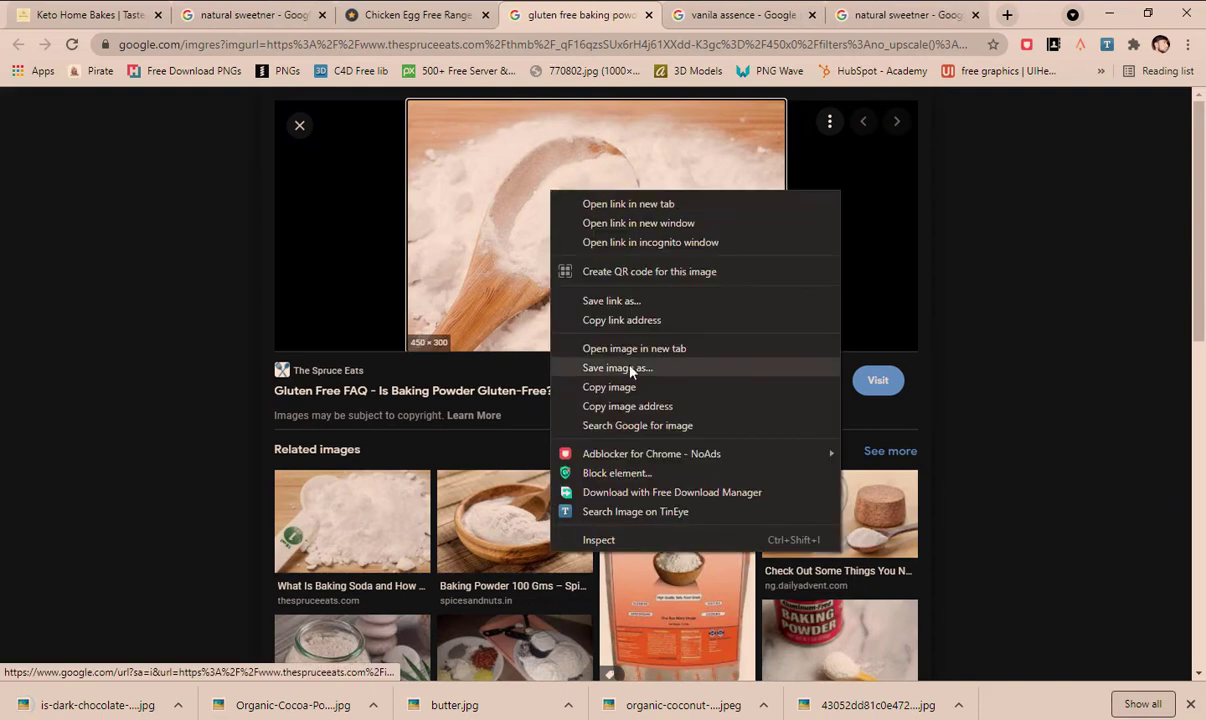
pyautogui.click(630, 371)
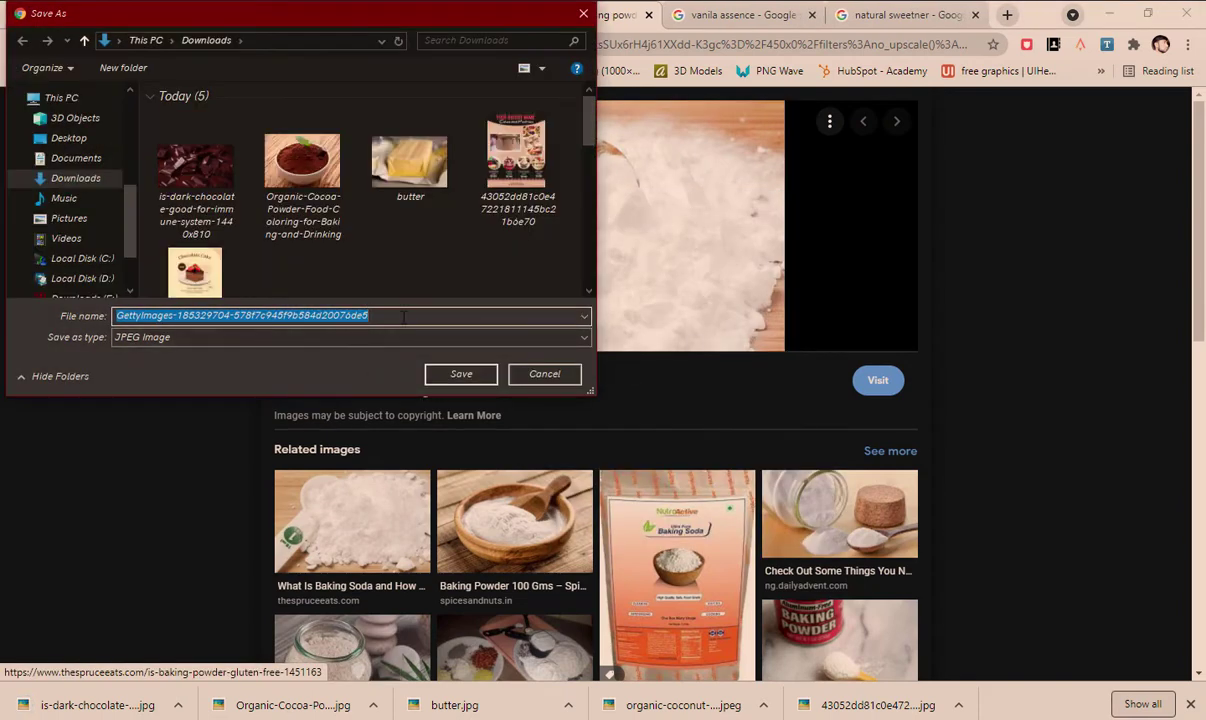
pyautogui.write('baking powder')
pyautogui.press('Return')
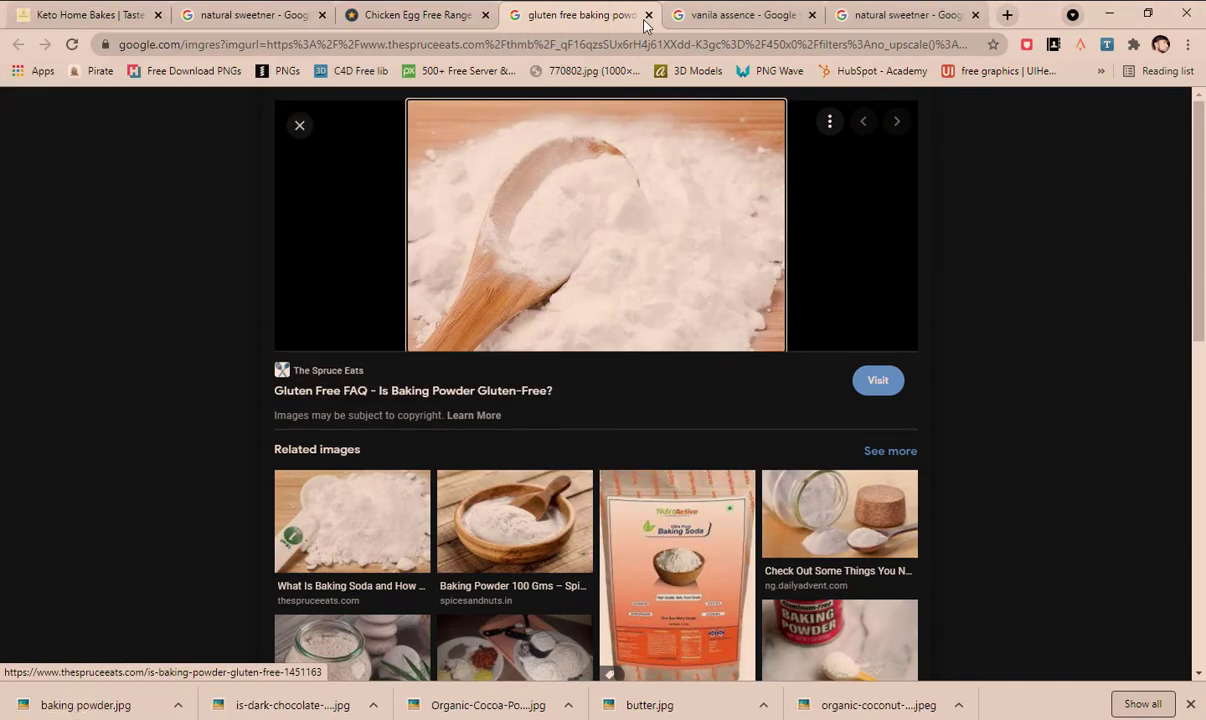
pyautogui.click(653, 15)
pyautogui.rightClick(585, 196)
pyautogui.click(640, 376)
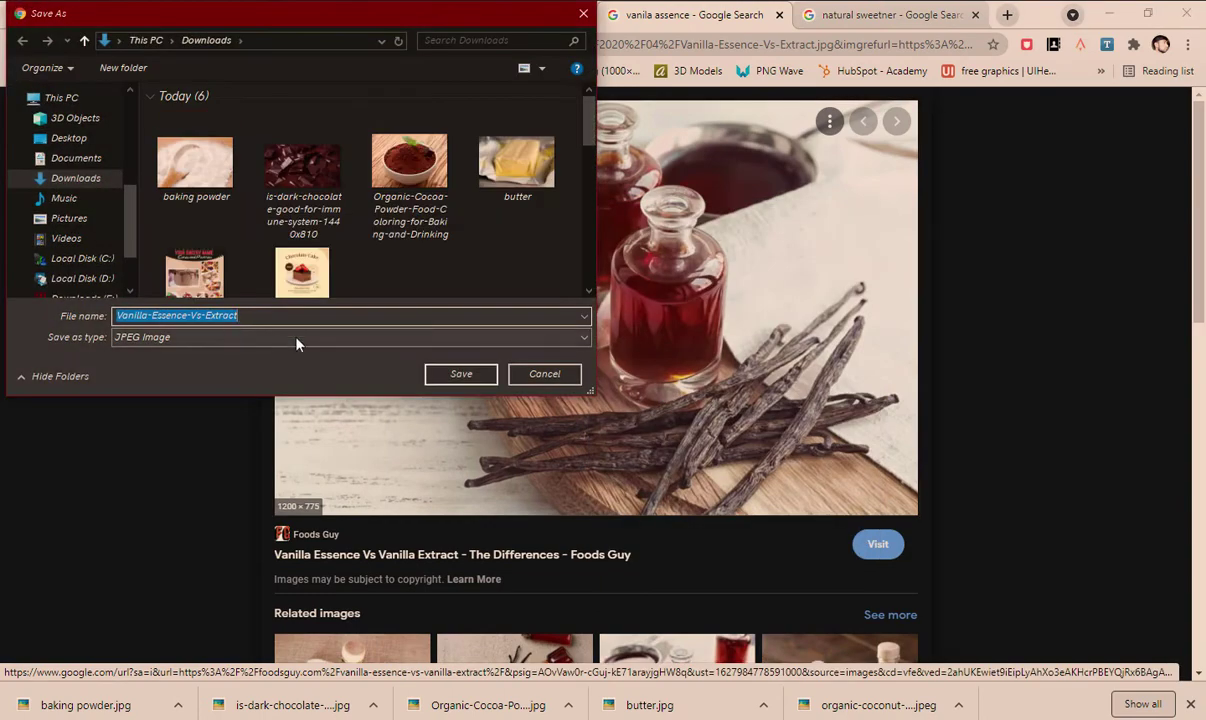
pyautogui.press('Return')
pyautogui.click(779, 14)
# Save the sweeteners photo as 'sweetner'
pyautogui.scroll(-2, 503, 197)
pyautogui.scroll(-2, 503, 197)
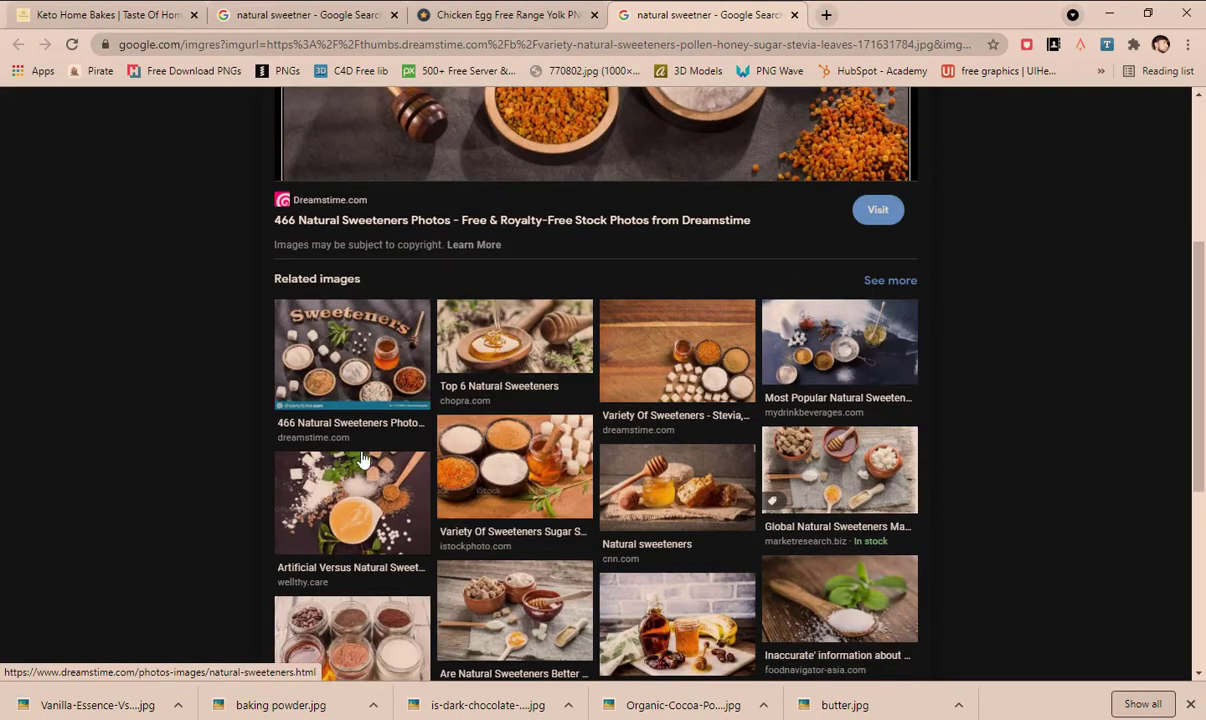
pyautogui.click(711, 330)
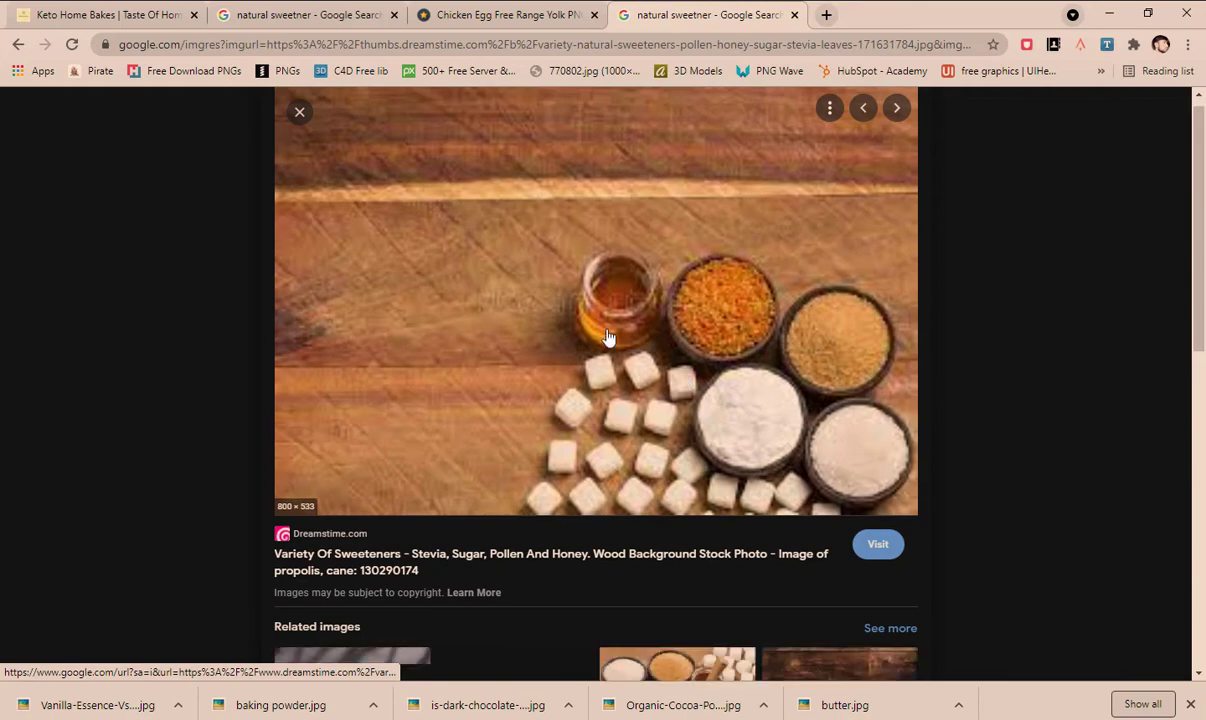
pyautogui.rightClick(519, 210)
pyautogui.click(600, 386)
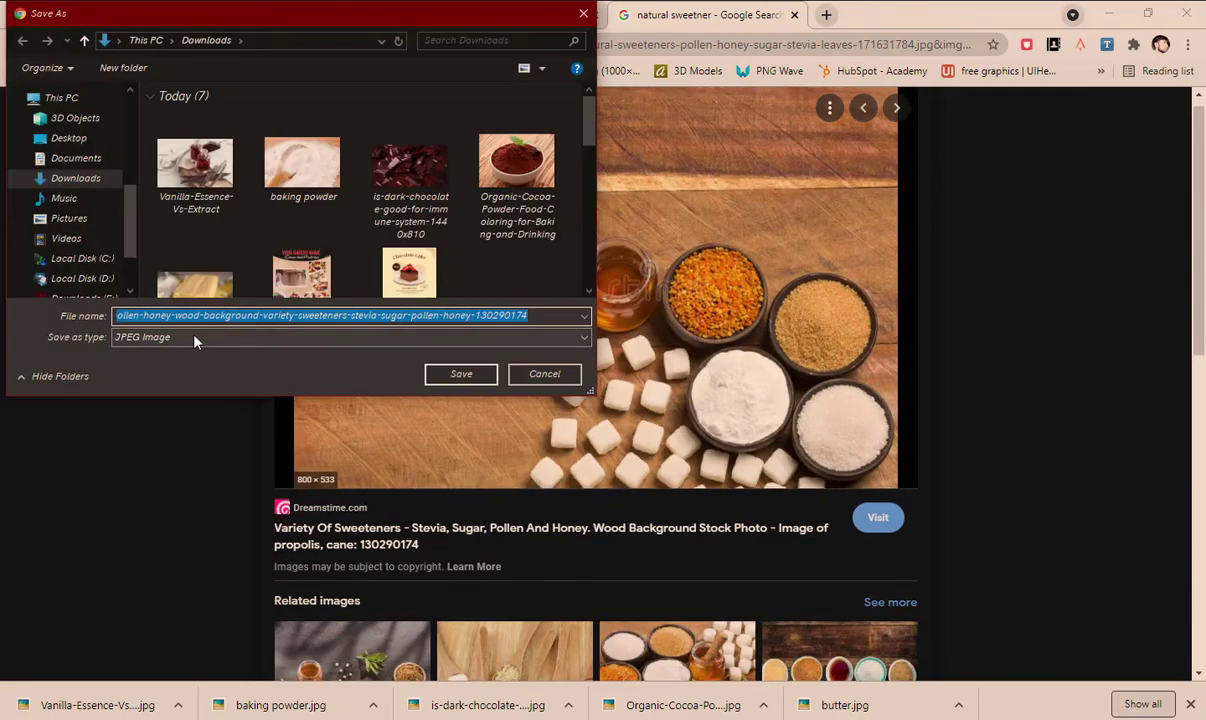
pyautogui.write('sweetner')
pyautogui.press('Return')
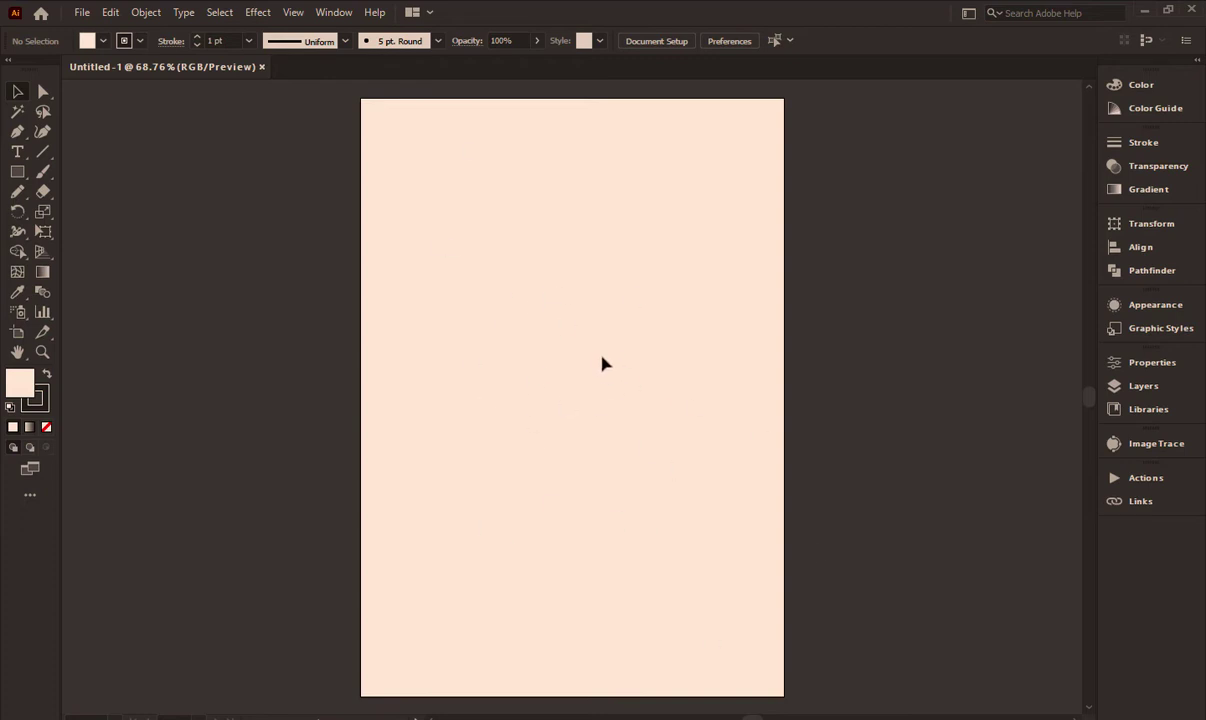
# Scroll over the Untitled-1 A4 page with its pale peach fill
pyautogui.scroll(-1, 396, 401)
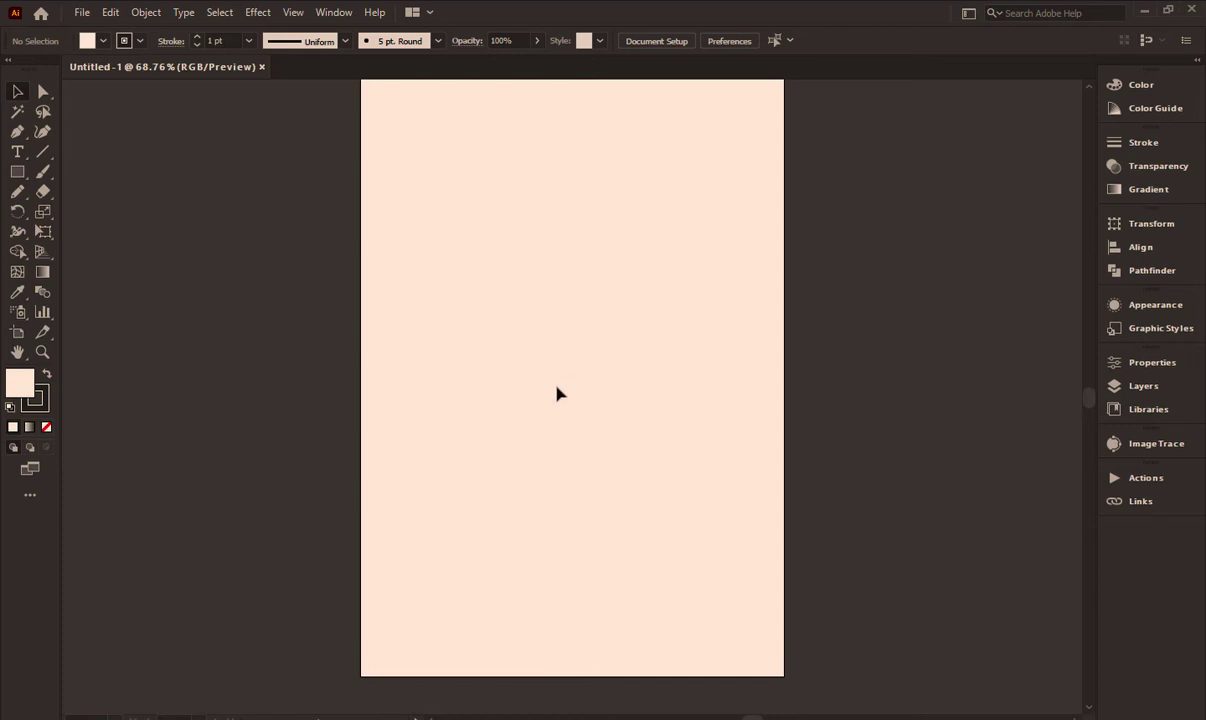
# Draw a wavy line across the bottom of the page with the Pencil tool
pyautogui.click(17, 191)
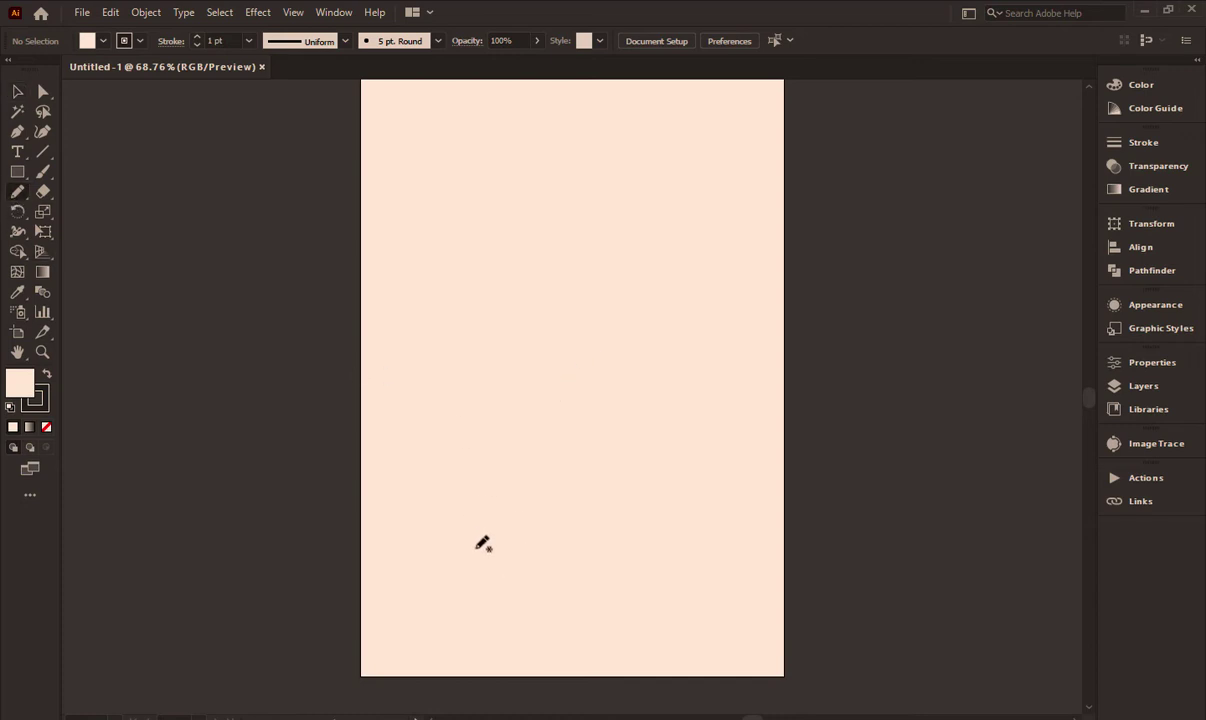
pyautogui.scroll(-1, 482, 543)
pyautogui.scroll(-2, 471, 547)
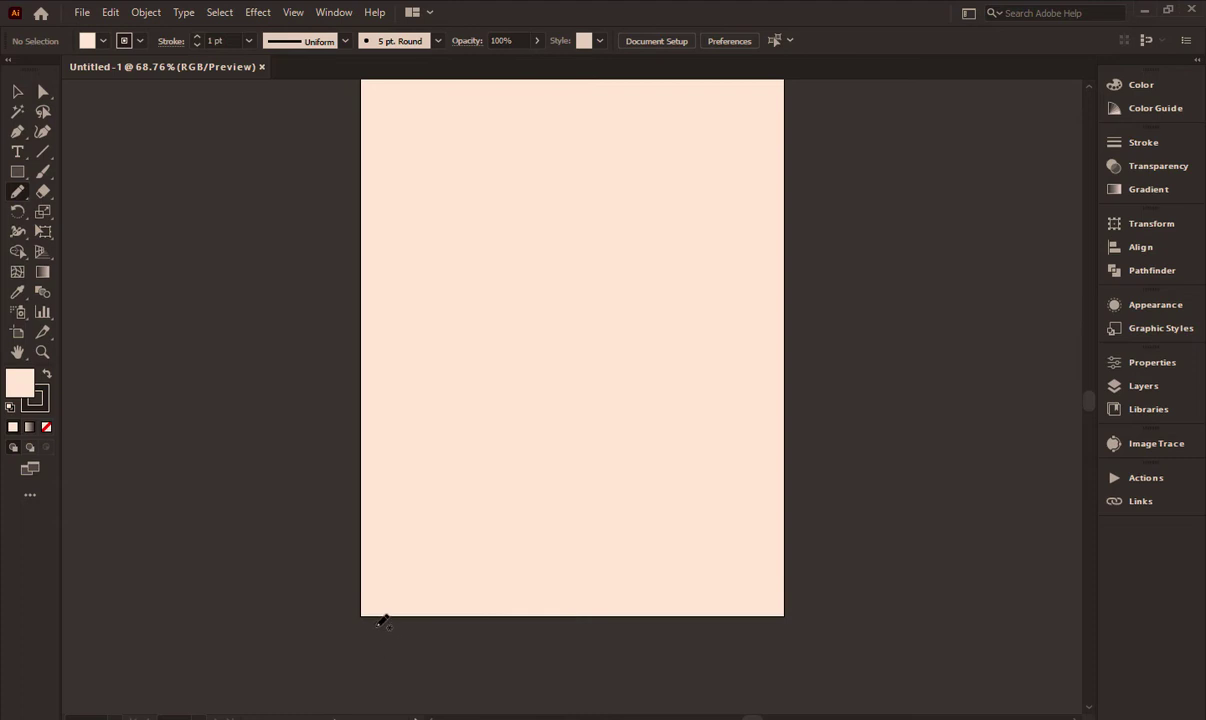
pyautogui.moveTo(379, 645)
pyautogui.mouseDown()
pyautogui.moveTo(590, 555)
pyautogui.moveTo(700, 569)
pyautogui.moveTo(756, 628)
pyautogui.moveTo(756, 650)
pyautogui.mouseUp()
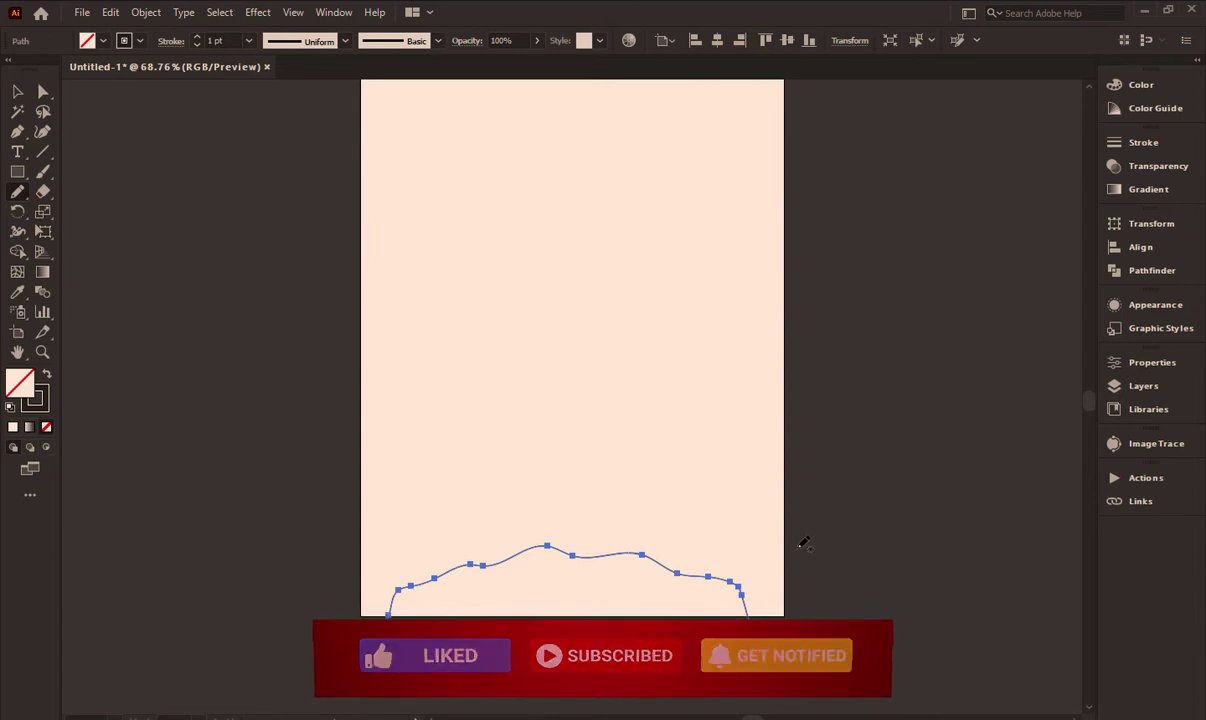
pyautogui.scroll(2, 805, 543)
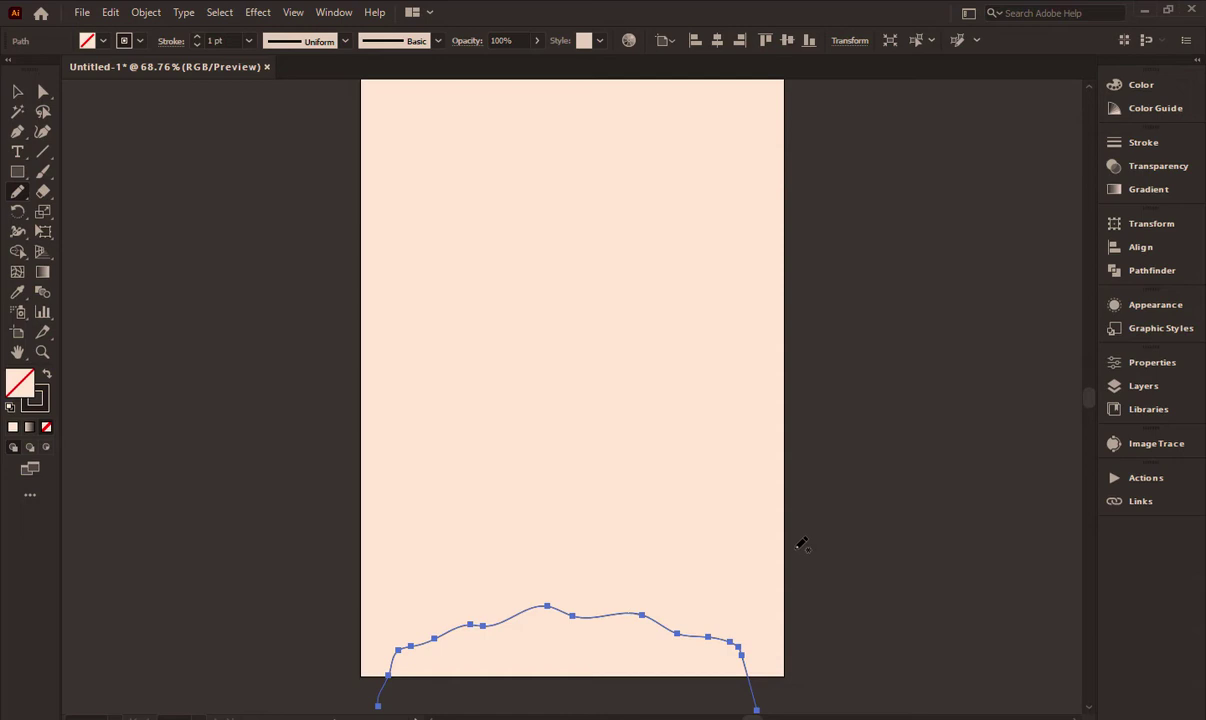
# Drag the curve's right-end anchor down and outward past the page edge
pyautogui.click(17, 91)
pyautogui.click(522, 390)
pyautogui.scroll(-1, 522, 390)
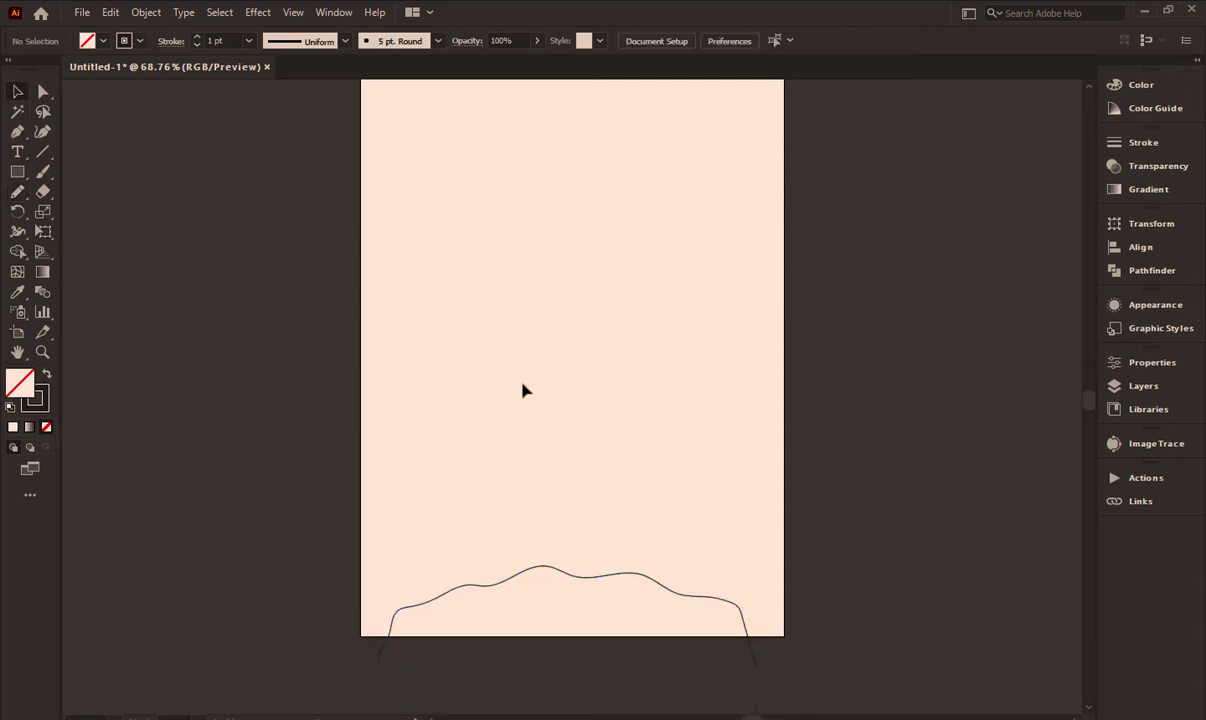
pyautogui.click(755, 654)
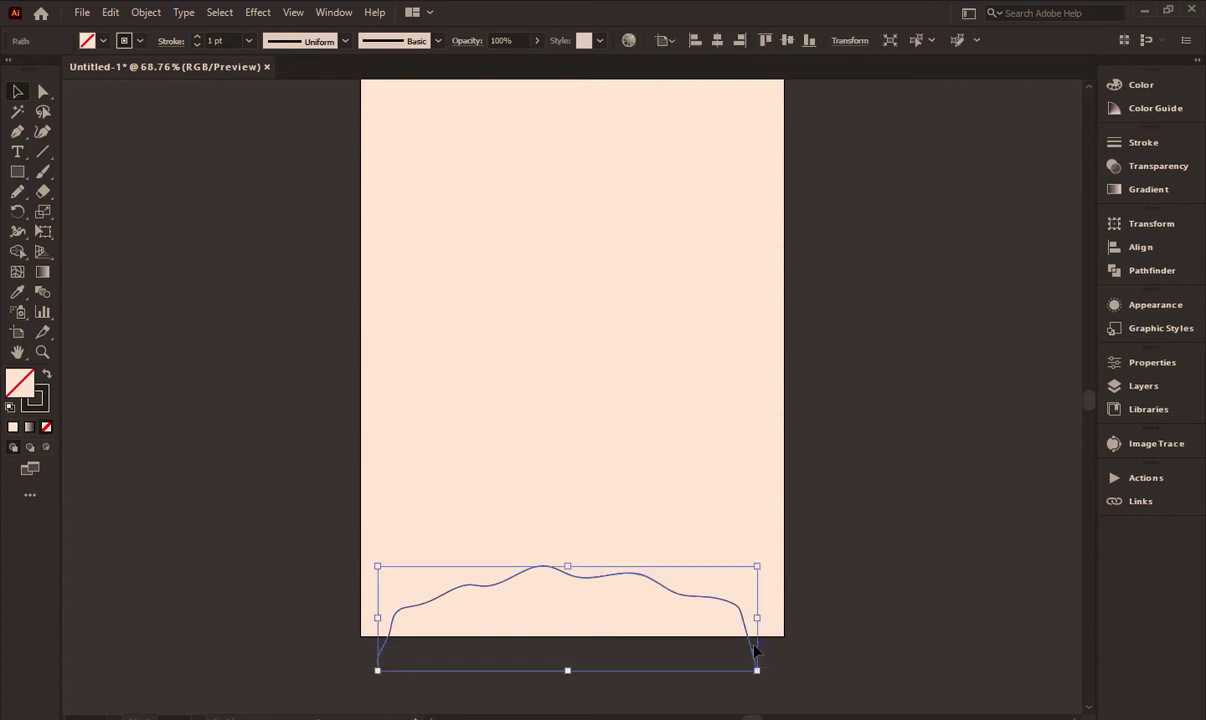
pyautogui.press('a')
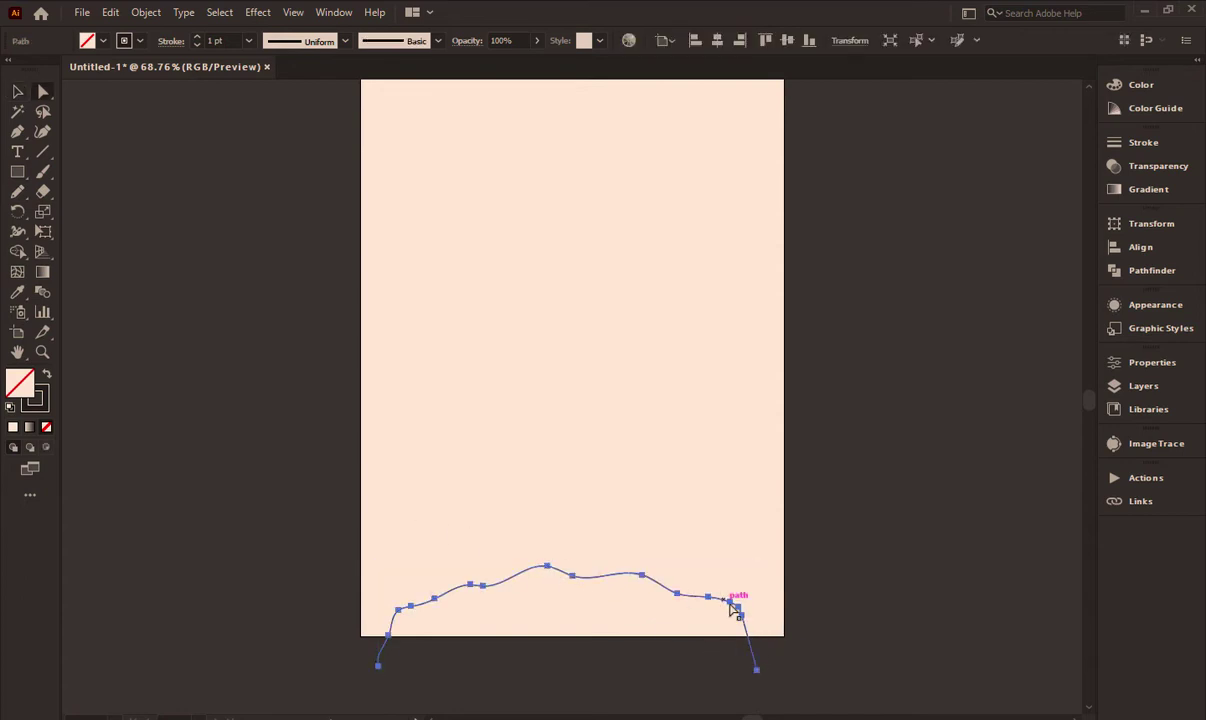
pyautogui.click(742, 614)
pyautogui.moveTo(745, 622); pyautogui.dragTo(755, 631)
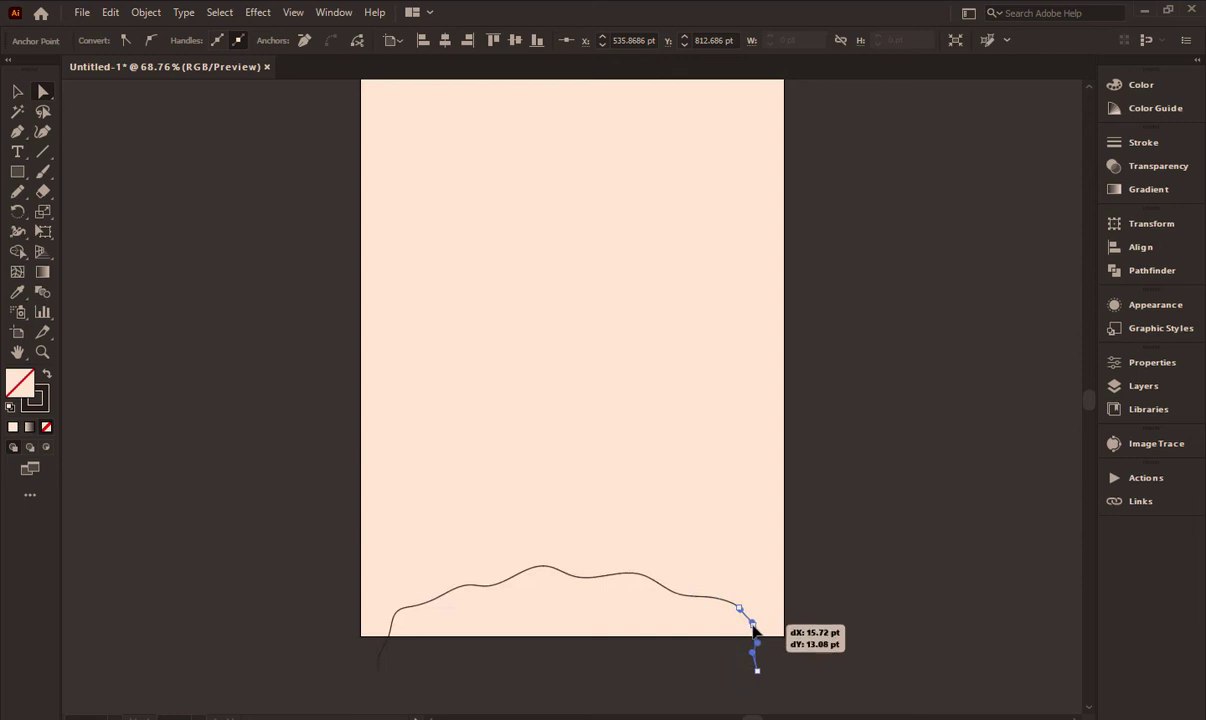
pyautogui.click(18, 91)
pyautogui.click(377, 473)
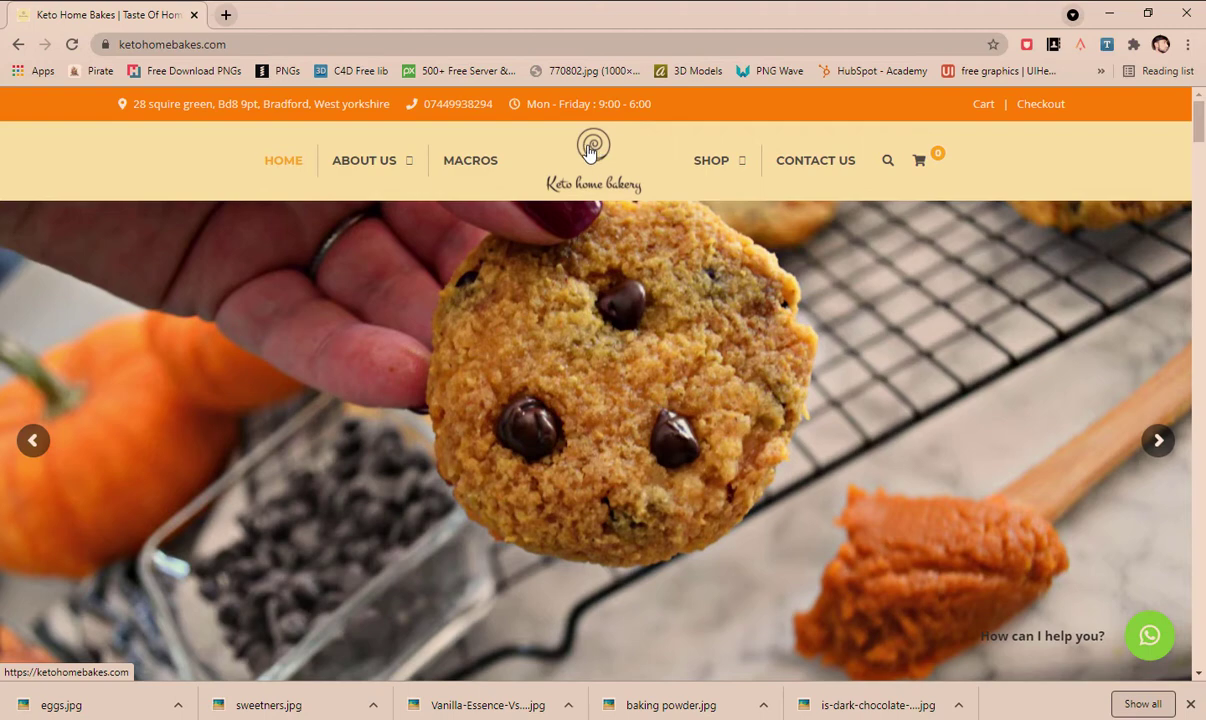
# Copy the bakery logo image from the ketohomebakes.com header
pyautogui.rightClick(588, 146)
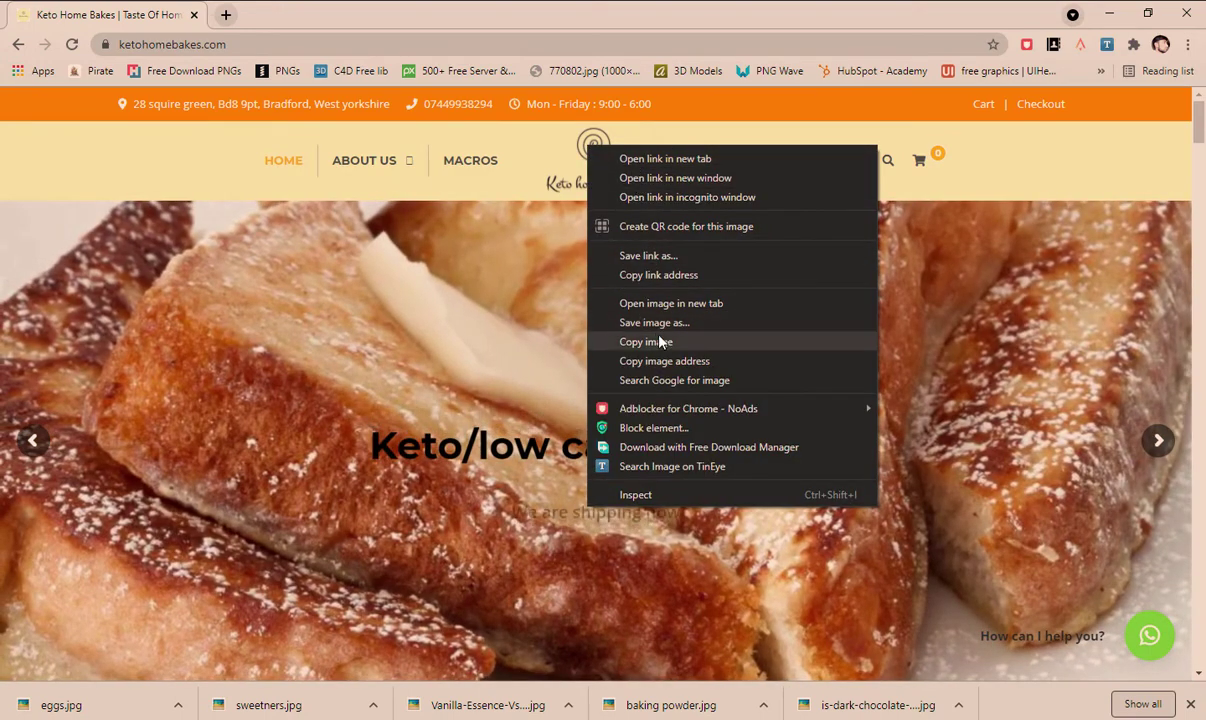
pyautogui.click(680, 342)
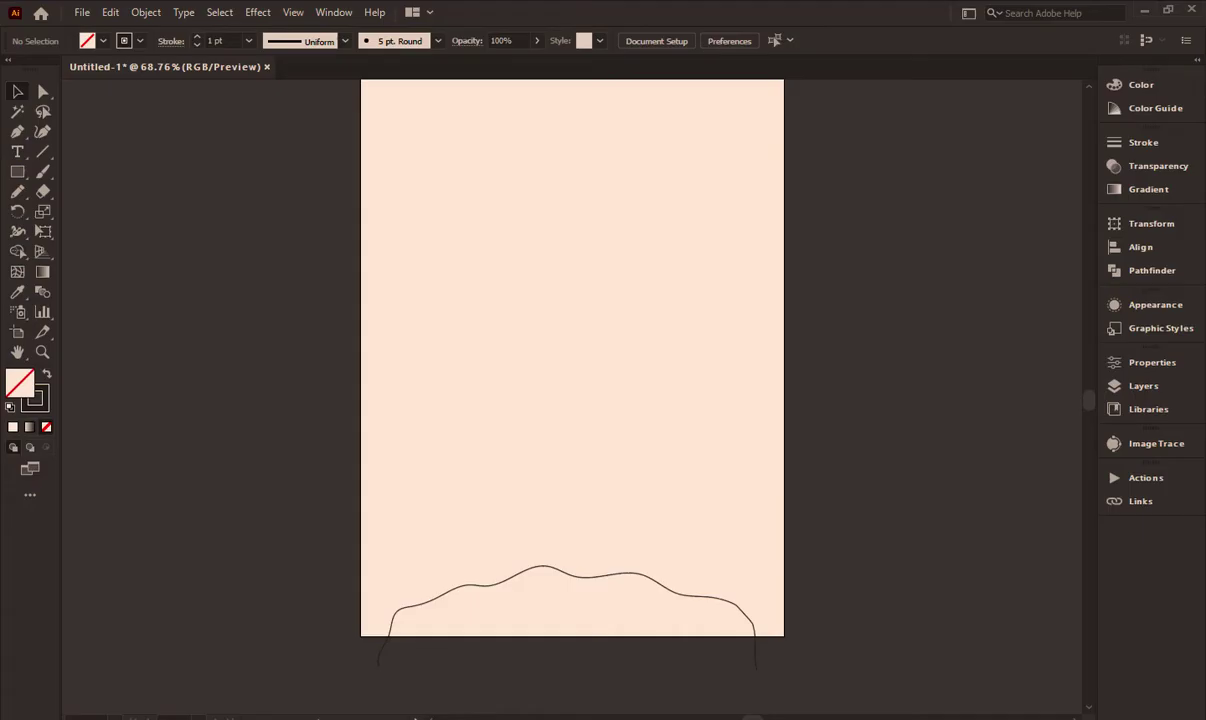
# Paste the bakery logo onto the pasteboard right of the page, then open Keto Home Backery.ai
pyautogui.hotkey('ctrl', 'v')
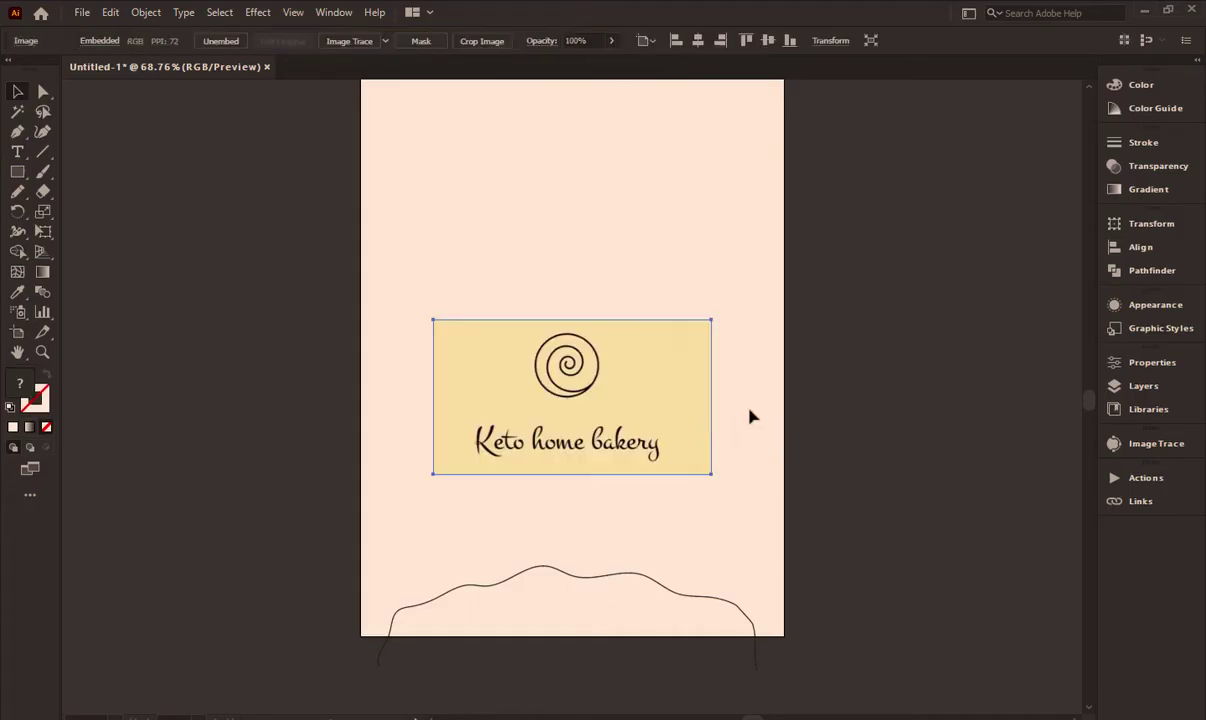
pyautogui.moveTo(704, 380)
pyautogui.mouseDown()
pyautogui.moveTo(617, 353)
pyautogui.moveTo(629, 298)
pyautogui.mouseUp()
pyautogui.moveTo(545, 330); pyautogui.dragTo(903, 374)
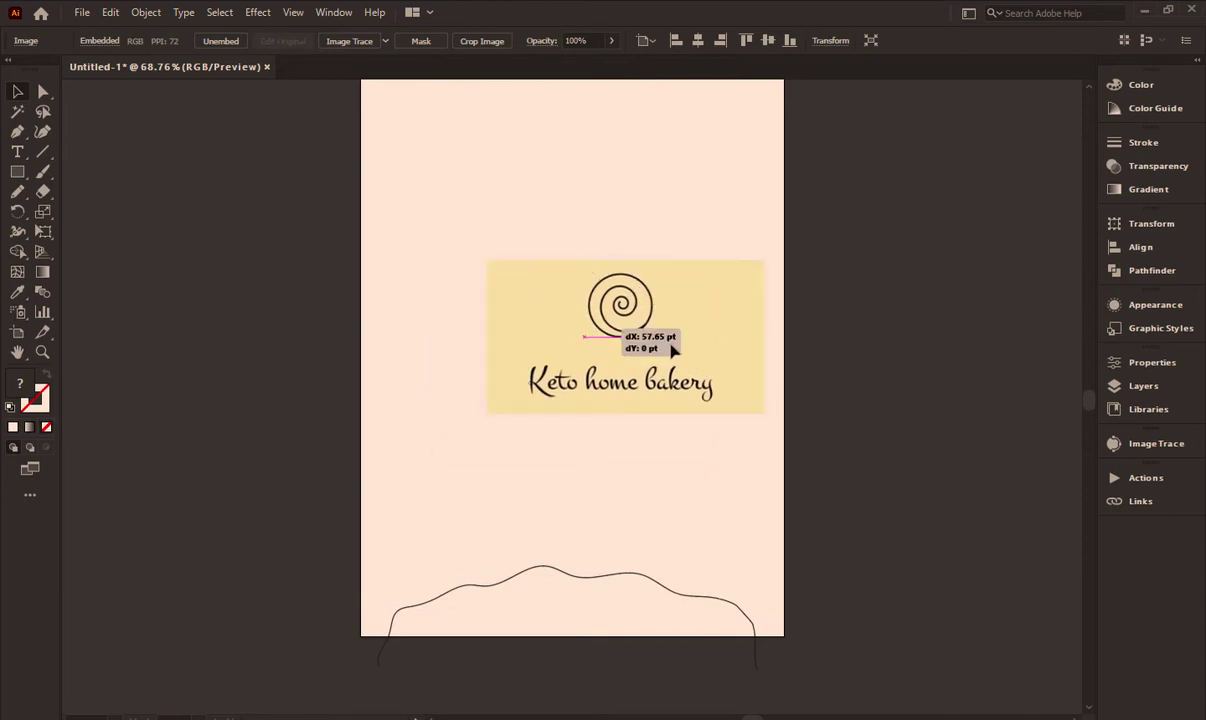
pyautogui.click(846, 243)
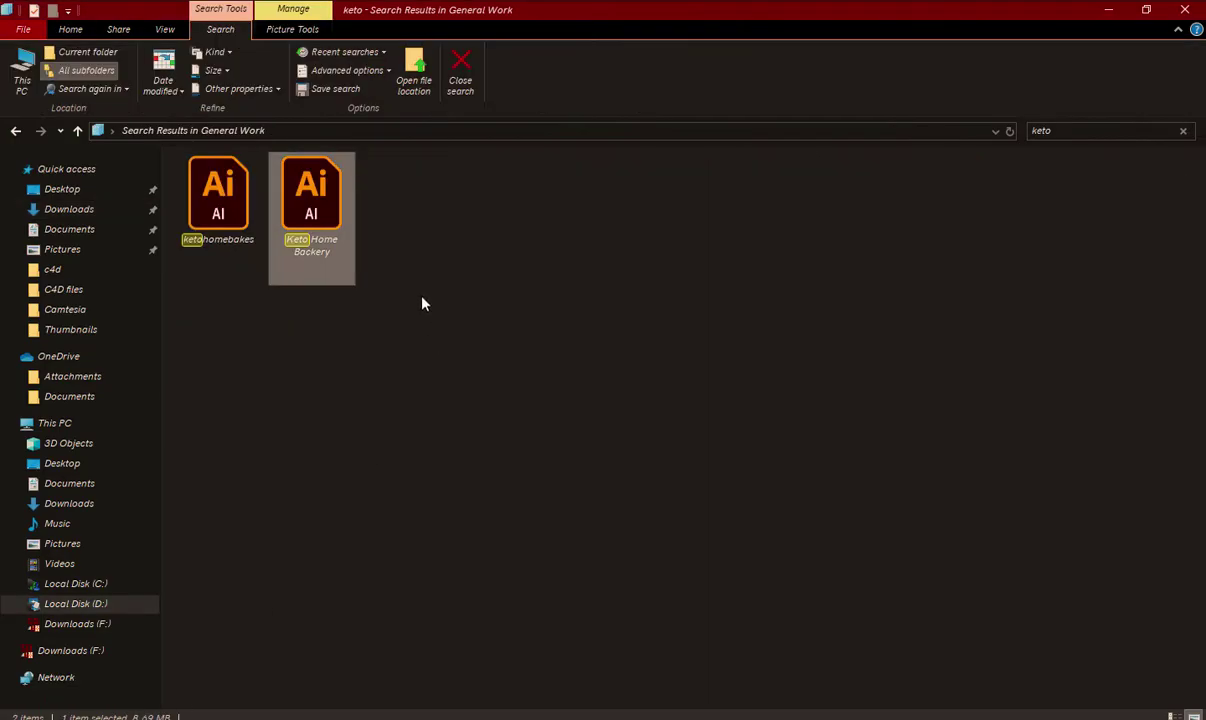
pyautogui.moveTo(317, 188)
pyautogui.mouseDown()
pyautogui.moveTo(402, 450)
pyautogui.moveTo(300, 205)
pyautogui.mouseUp()
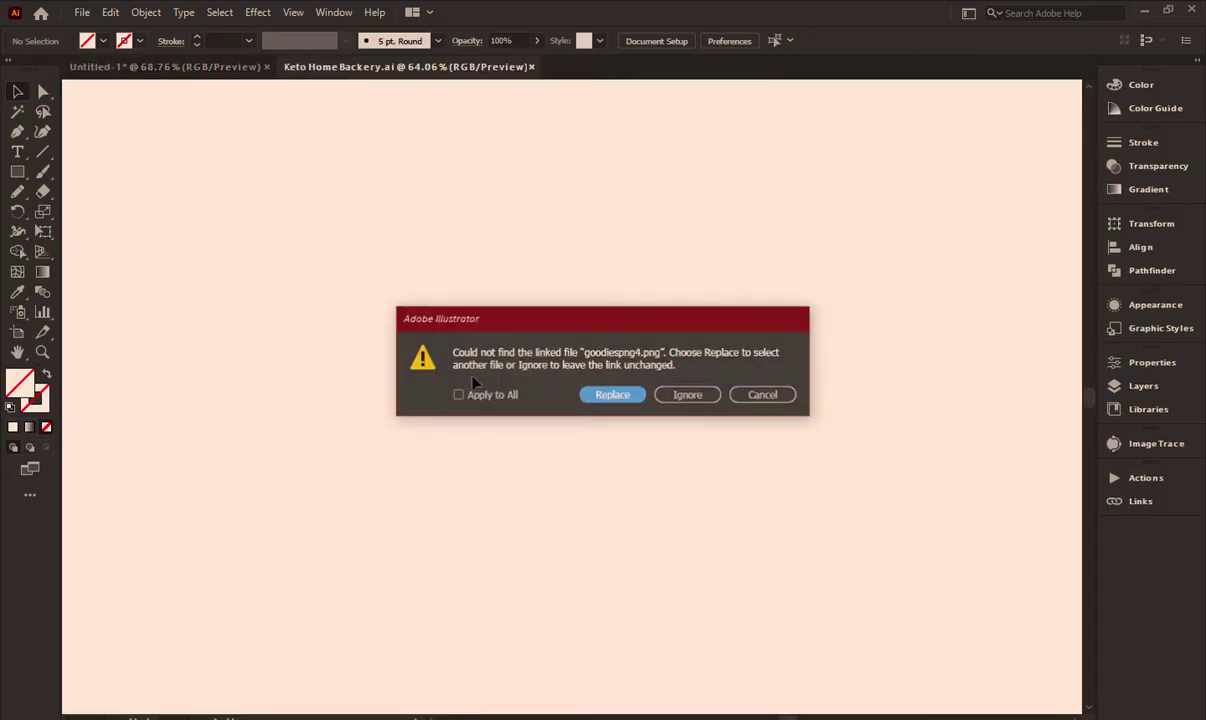
# Relink the missing image and carry the bakery logo group into Untitled-1
pyautogui.click(618, 397)
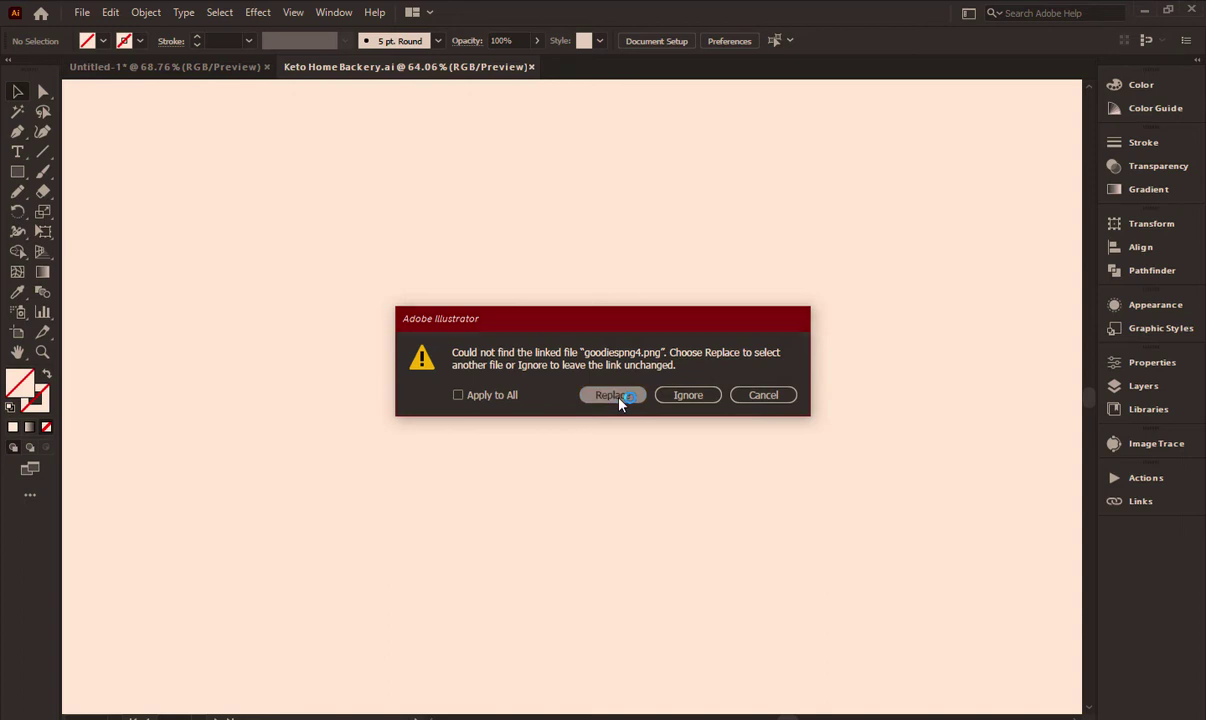
pyautogui.click(448, 374)
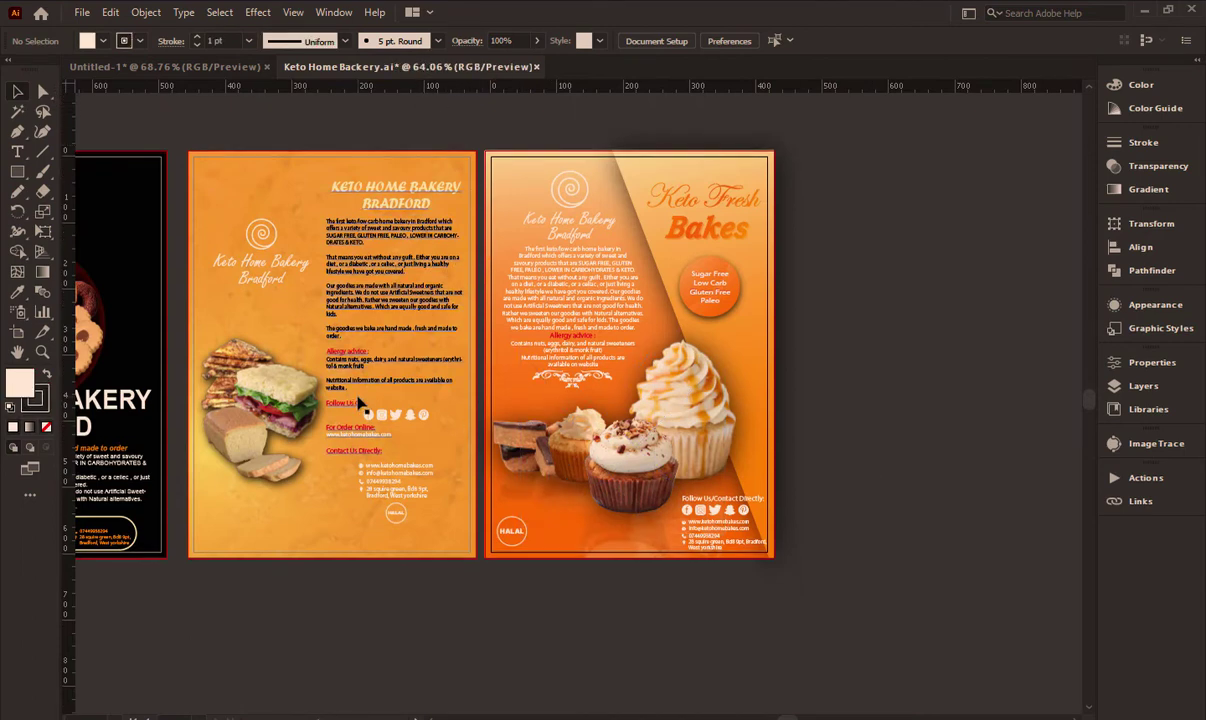
pyautogui.moveTo(357, 400)
pyautogui.mouseDown()
pyautogui.moveTo(549, 400)
pyautogui.moveTo(467, 400)
pyautogui.mouseUp()
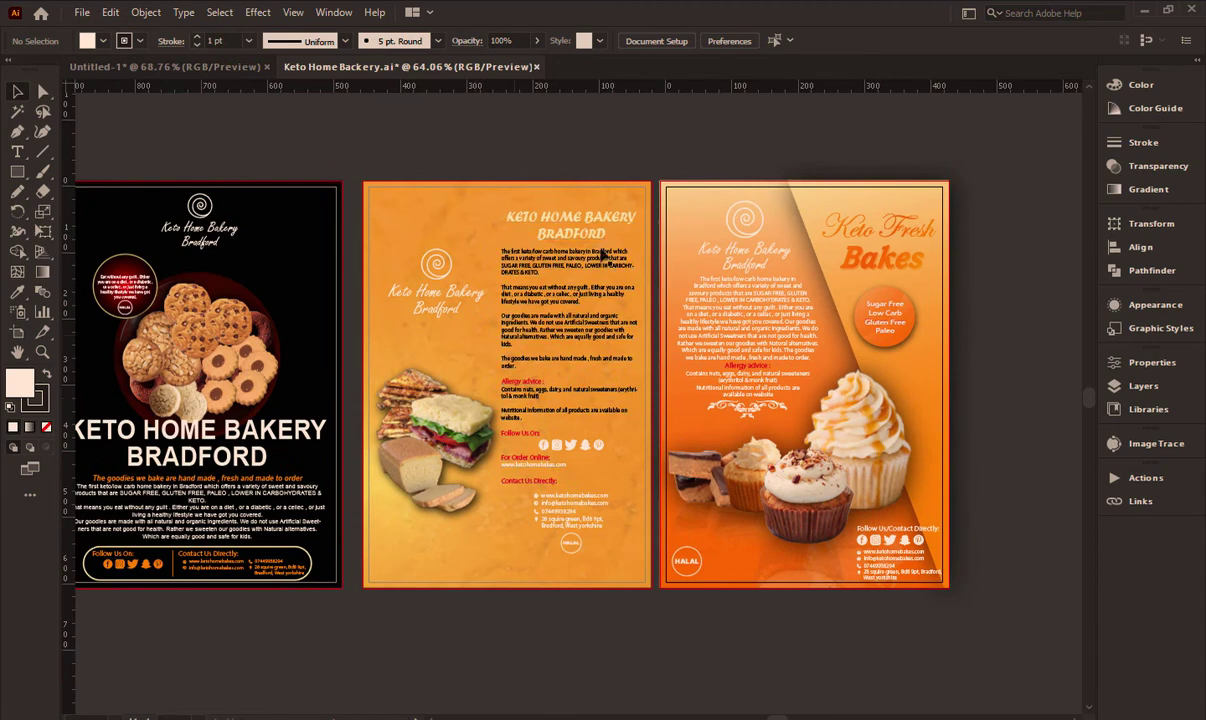
pyautogui.moveTo(716, 226); pyautogui.dragTo(620, 135)
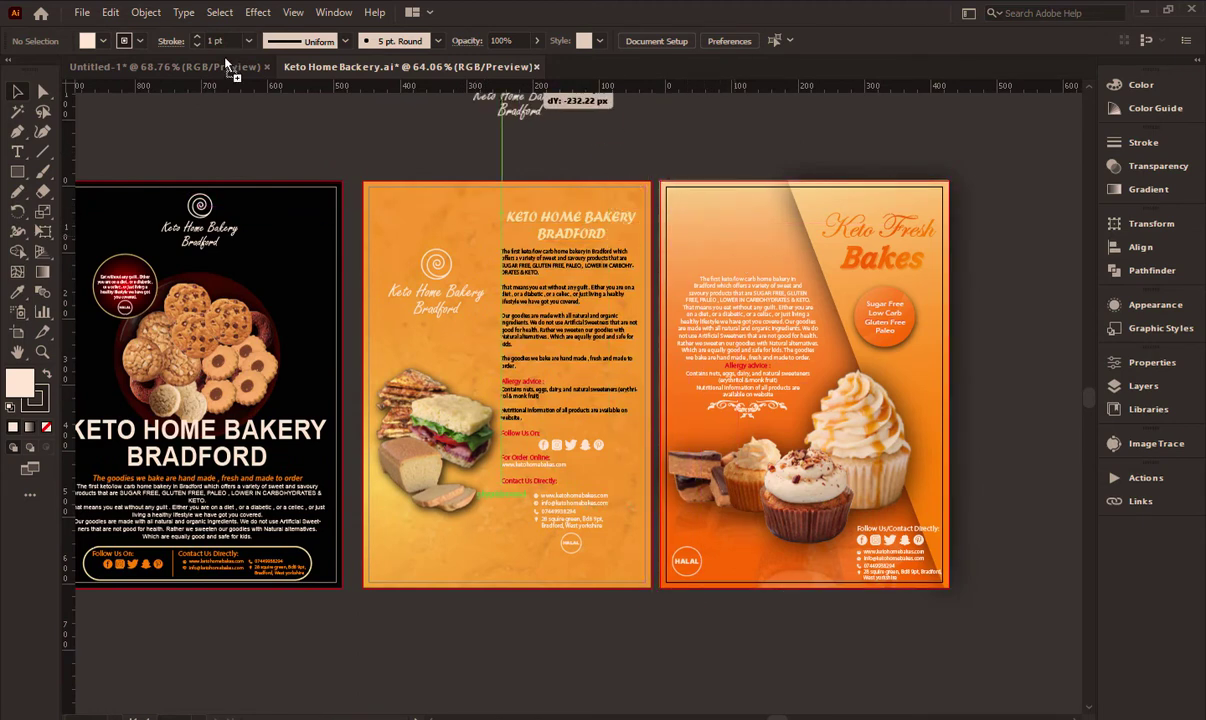
pyautogui.moveTo(416, 50); pyautogui.dragTo(898, 482)
pyautogui.moveTo(907, 549); pyautogui.dragTo(907, 549)
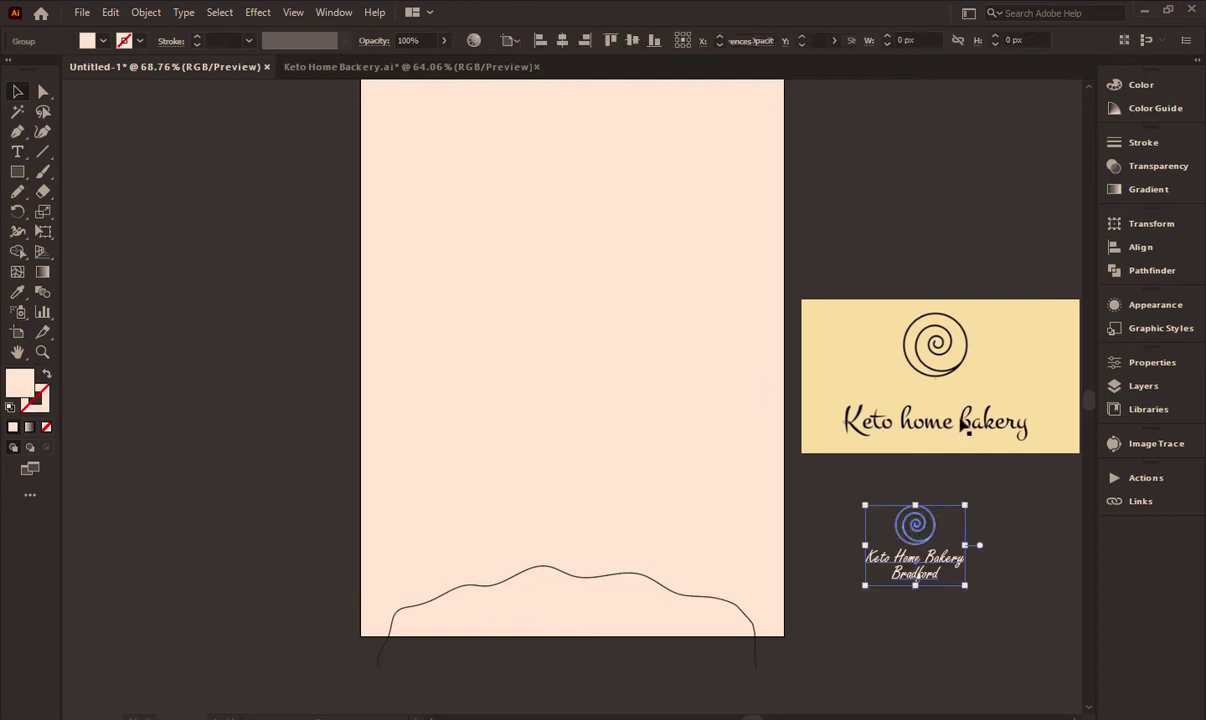
# Delete the yellow logo image and shift the bakery logo slightly down-left
pyautogui.moveTo(932, 423); pyautogui.dragTo(920, 390)
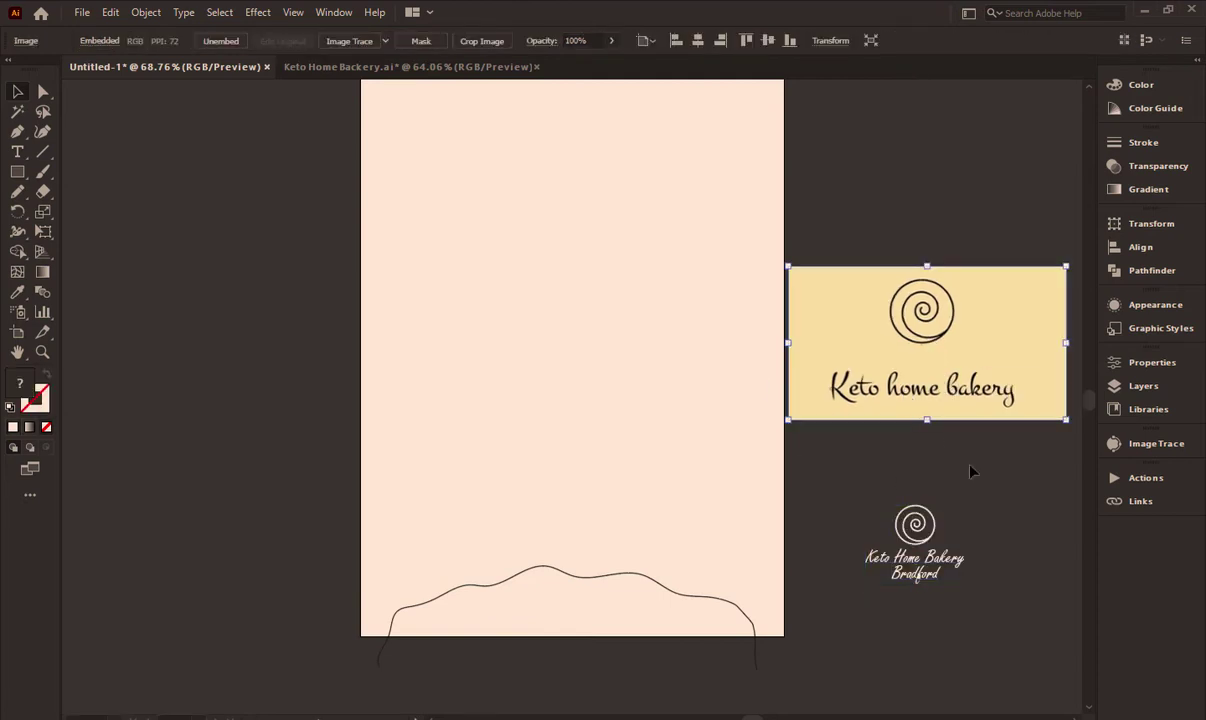
pyautogui.press('Delete')
pyautogui.click(913, 568)
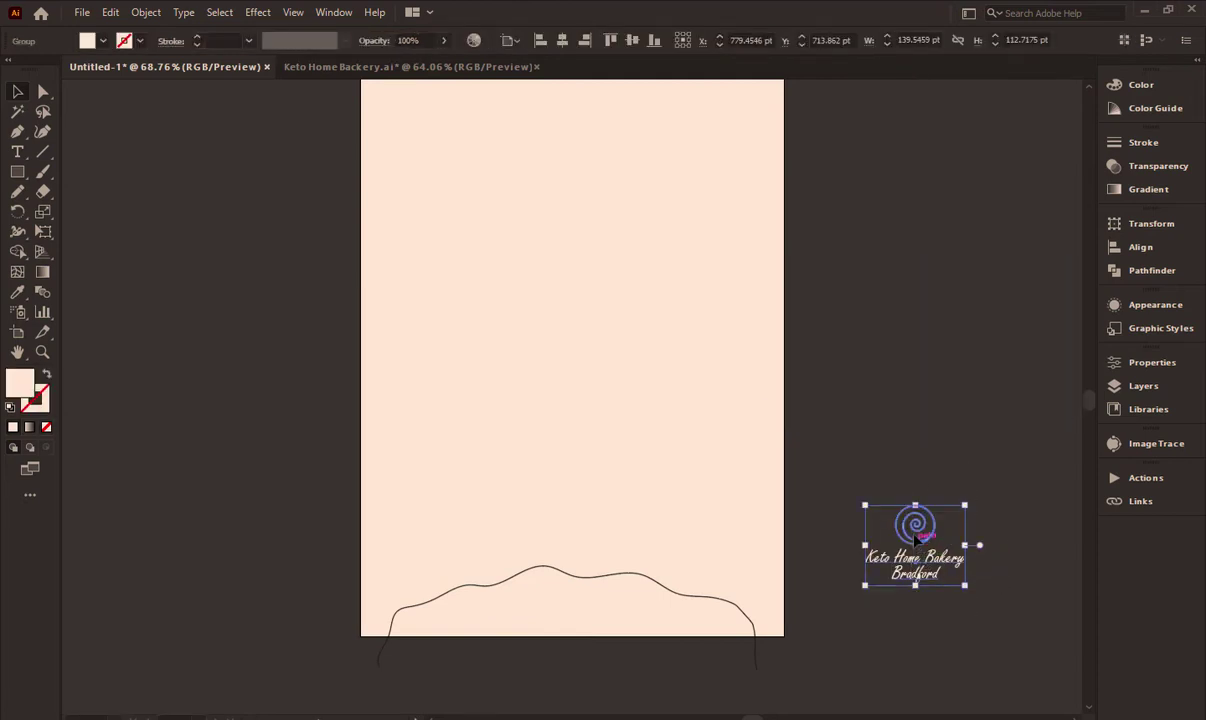
pyautogui.moveTo(913, 568); pyautogui.dragTo(880, 607)
pyautogui.click(884, 448)
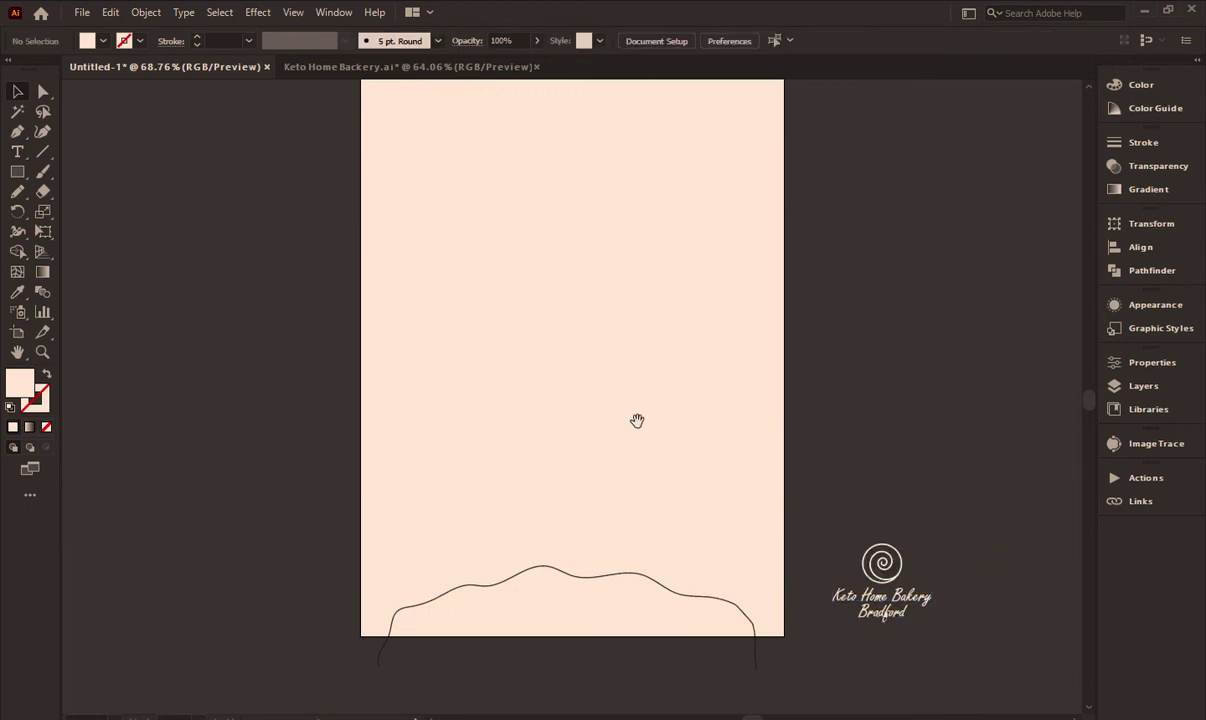
pyautogui.moveTo(635, 420); pyautogui.dragTo(687, 466)
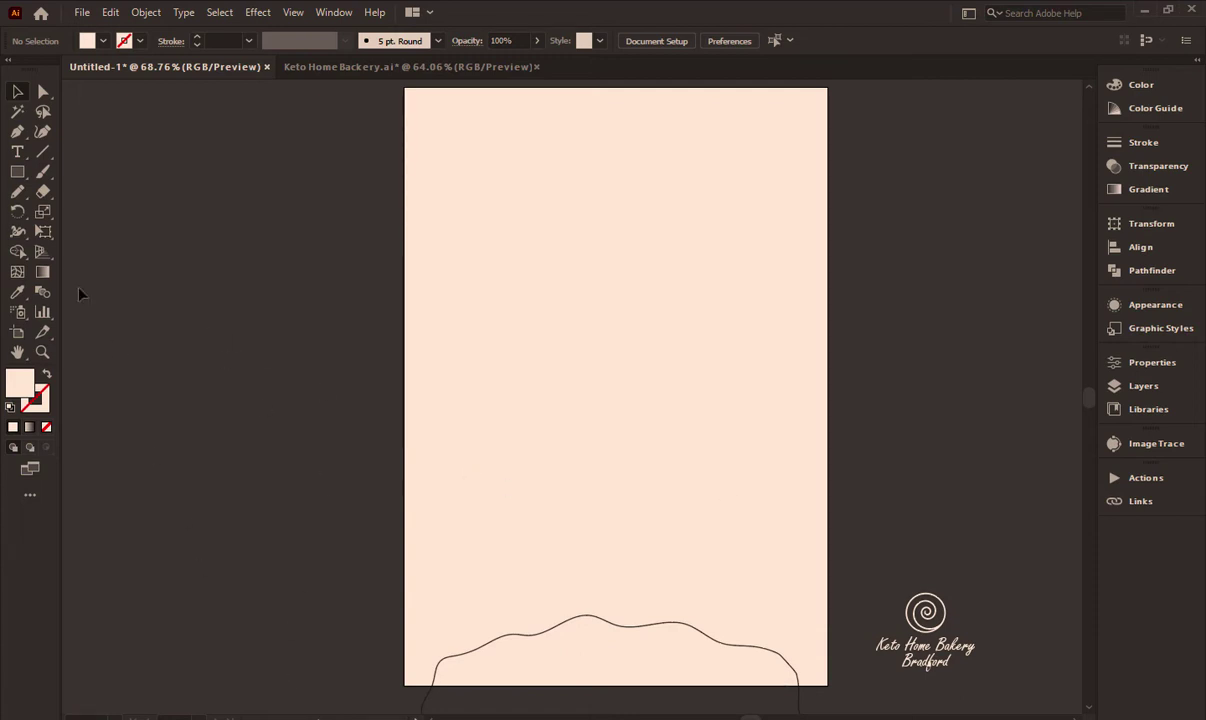
# Draw a wide rectangle across the lower page and fill it with a dark swatch
pyautogui.click(17, 171)
pyautogui.moveTo(369, 422); pyautogui.dragTo(886, 525)
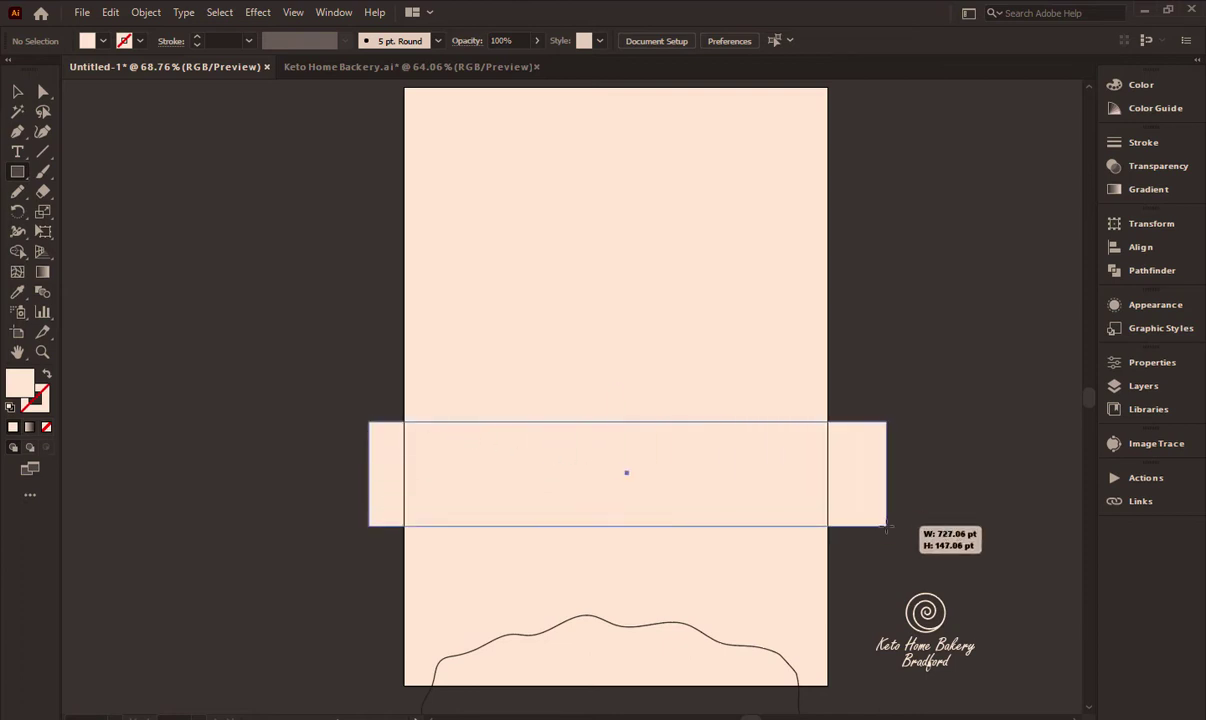
pyautogui.press('v')
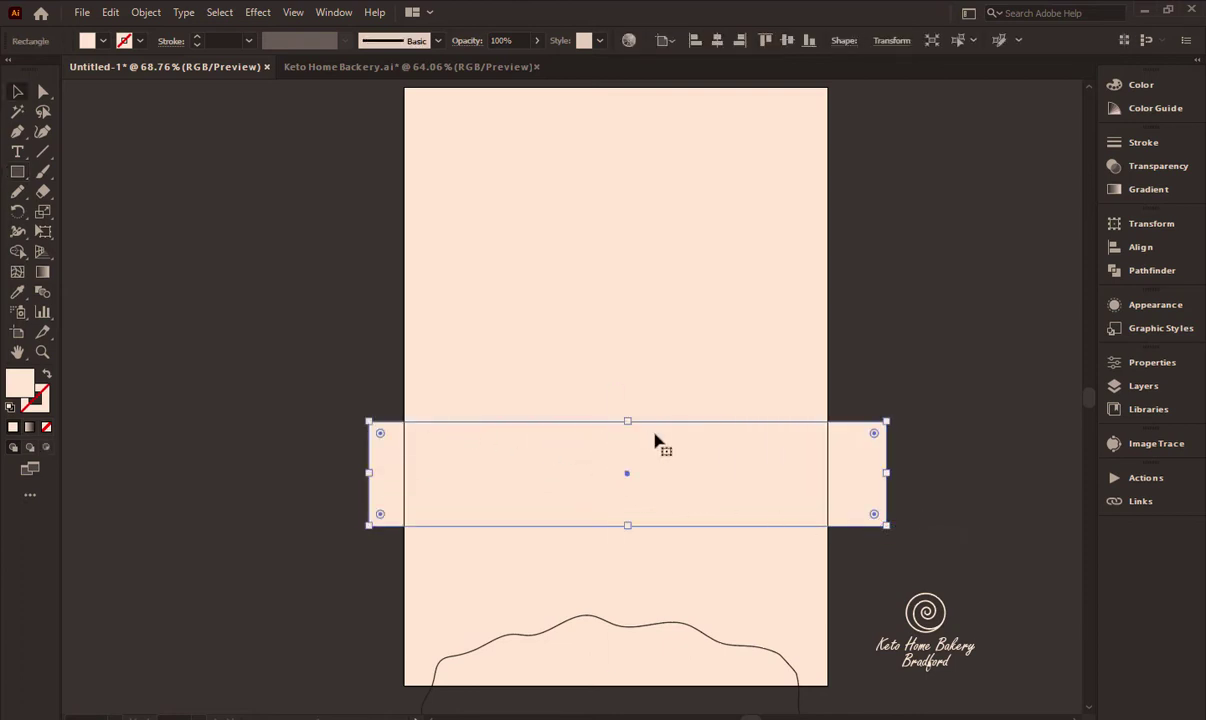
pyautogui.moveTo(627, 421); pyautogui.dragTo(646, 487)
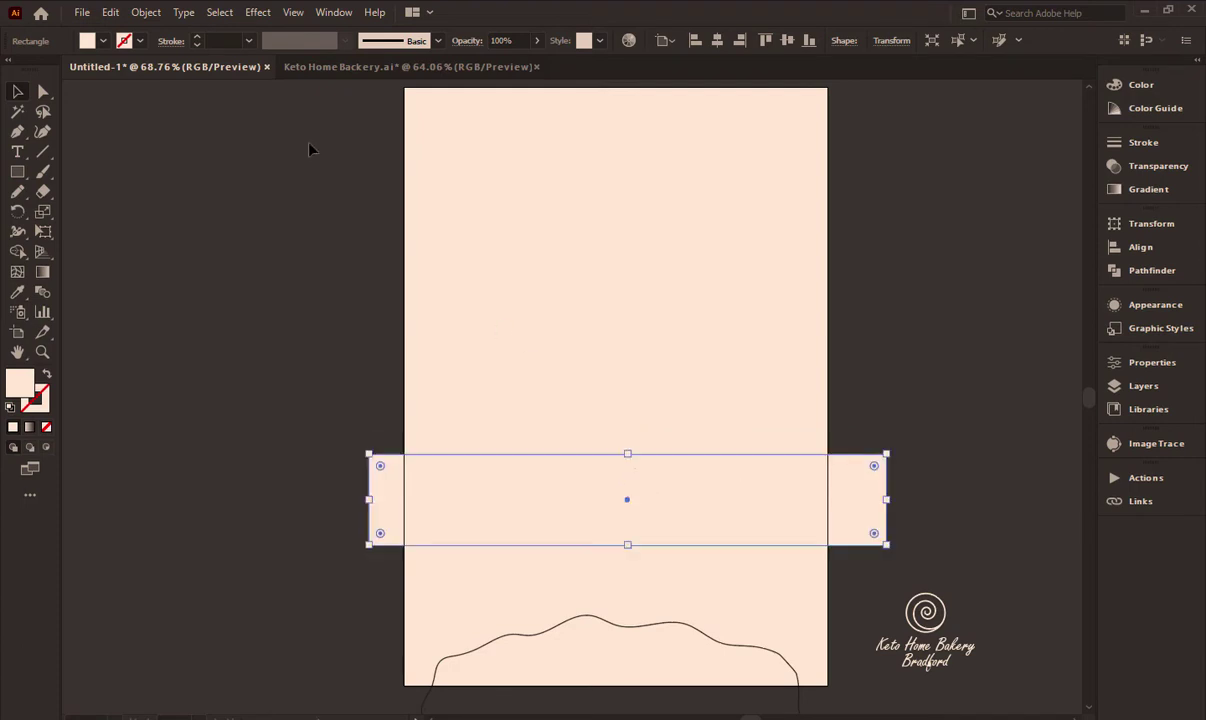
pyautogui.click(103, 40)
pyautogui.click(46, 72)
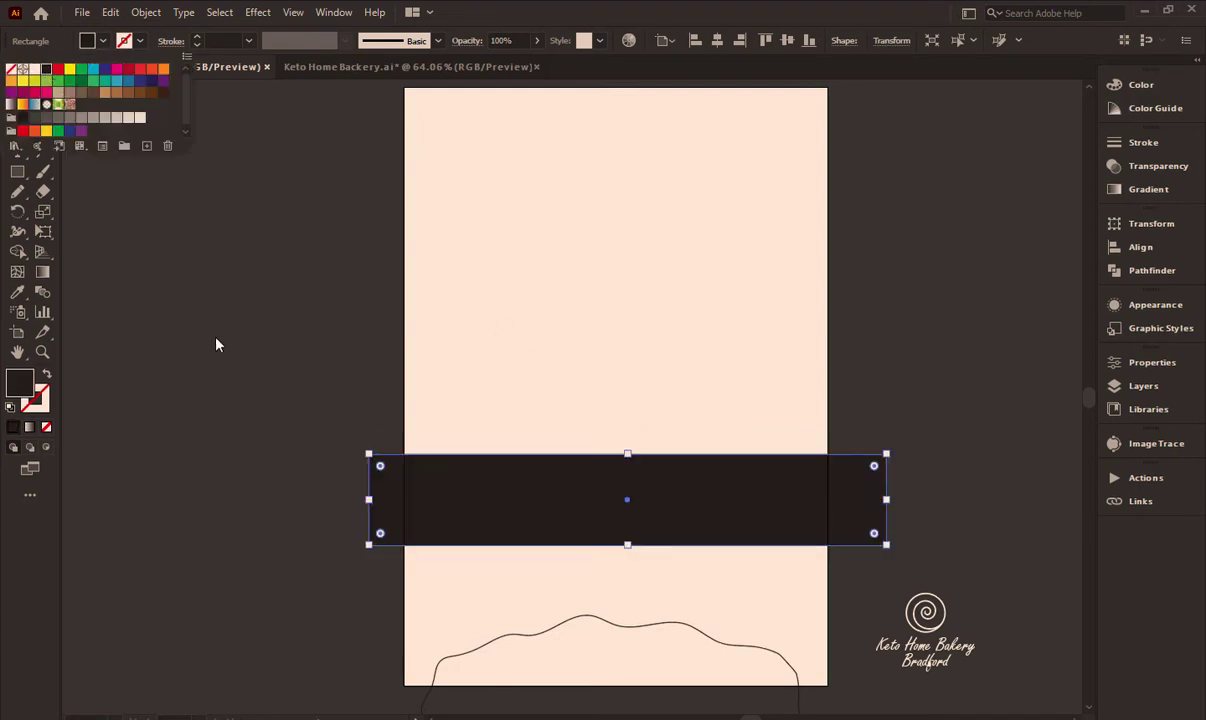
pyautogui.moveTo(672, 497); pyautogui.dragTo(672, 518)
pyautogui.scroll(-1, 600, 470)
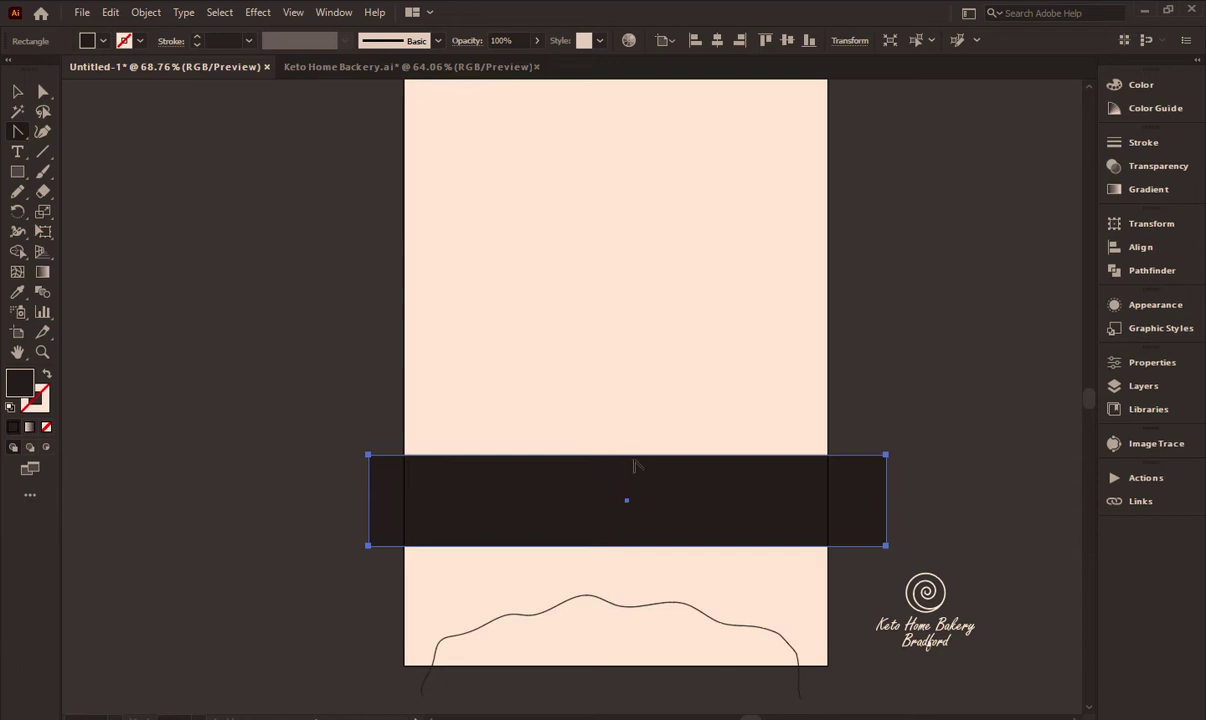
# Bend the rectangle's top and bottom edges inward with the Anchor Point tool
pyautogui.press('p')
pyautogui.moveTo(626, 457); pyautogui.dragTo(635, 468)
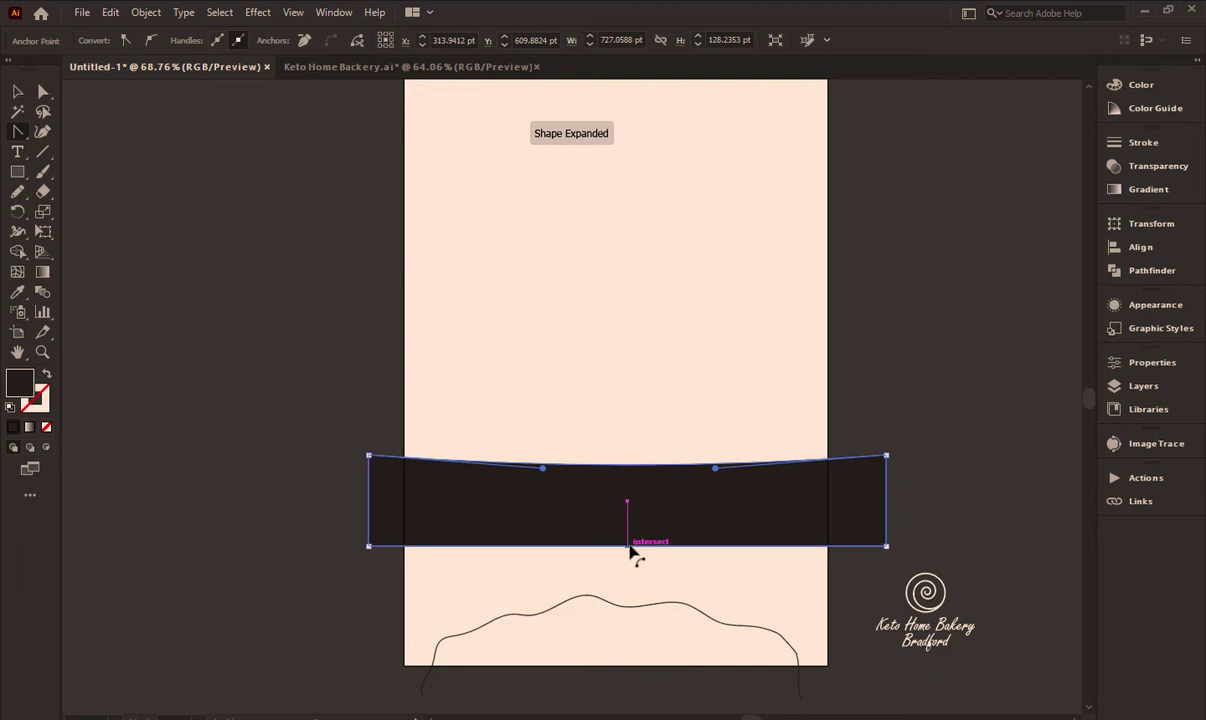
pyautogui.moveTo(630, 547); pyautogui.dragTo(631, 541)
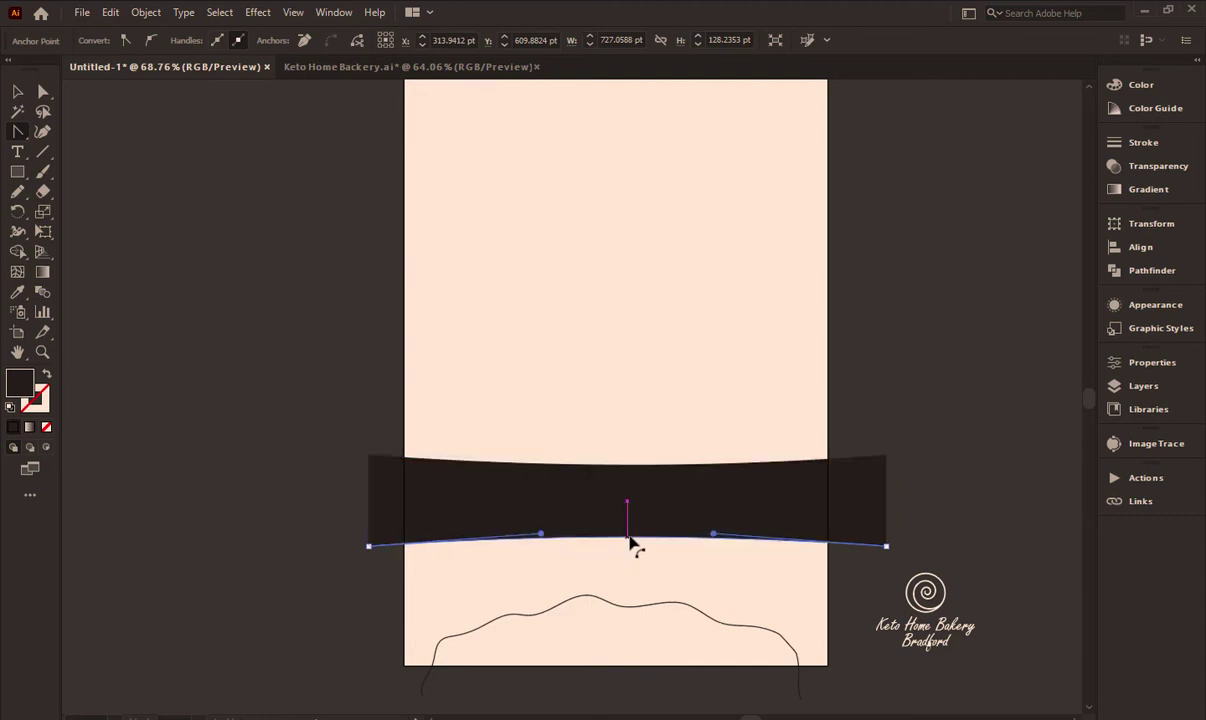
pyautogui.press('v')
pyautogui.click(322, 345)
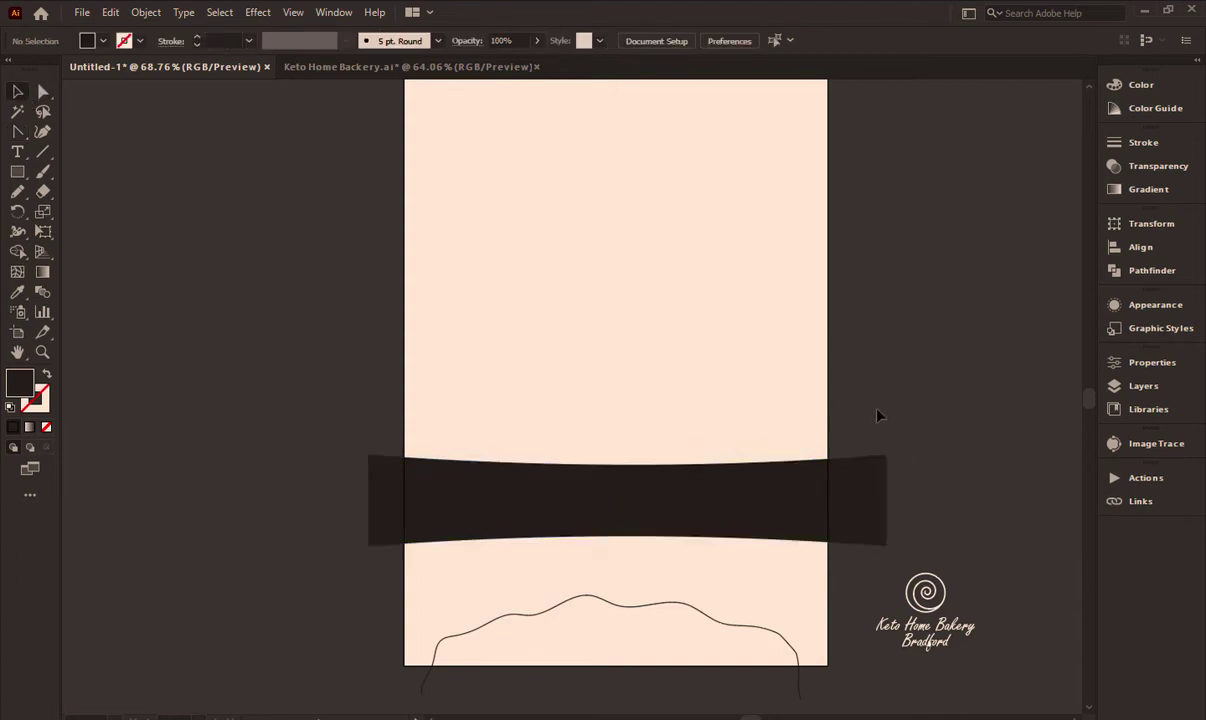
pyautogui.click(800, 490)
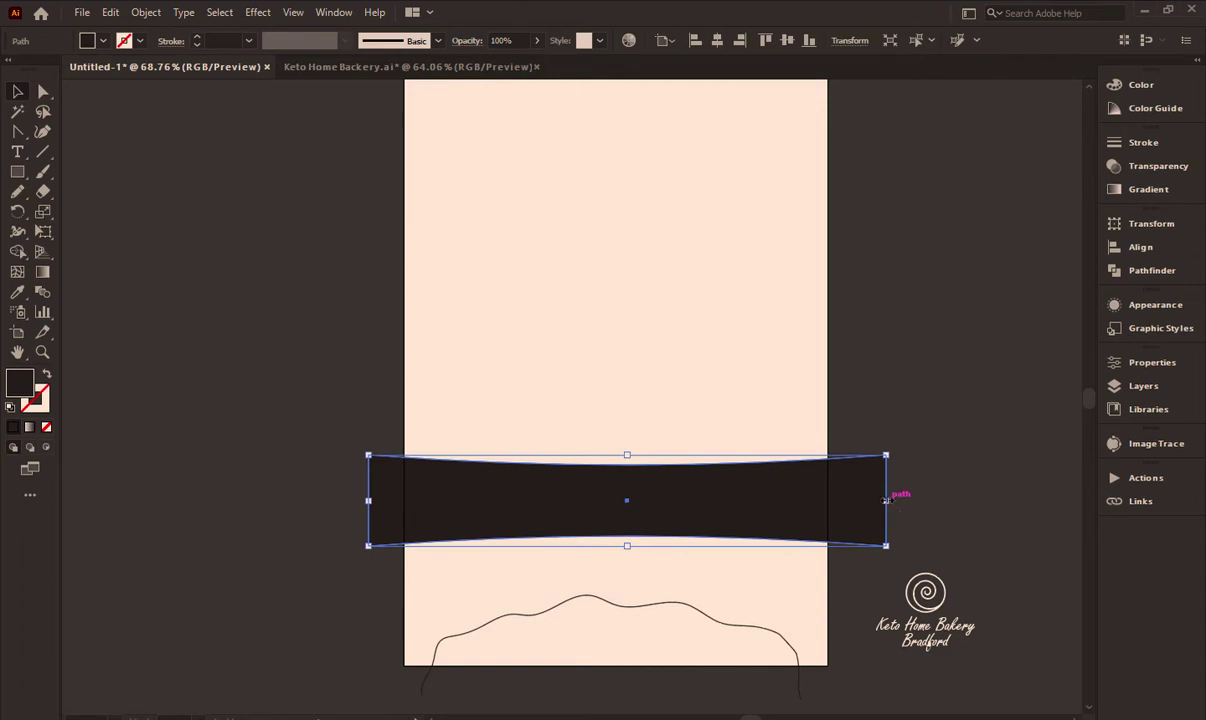
# Trim the dark band's left and right sides to the page edges
pyautogui.moveTo(886, 500); pyautogui.dragTo(827, 500)
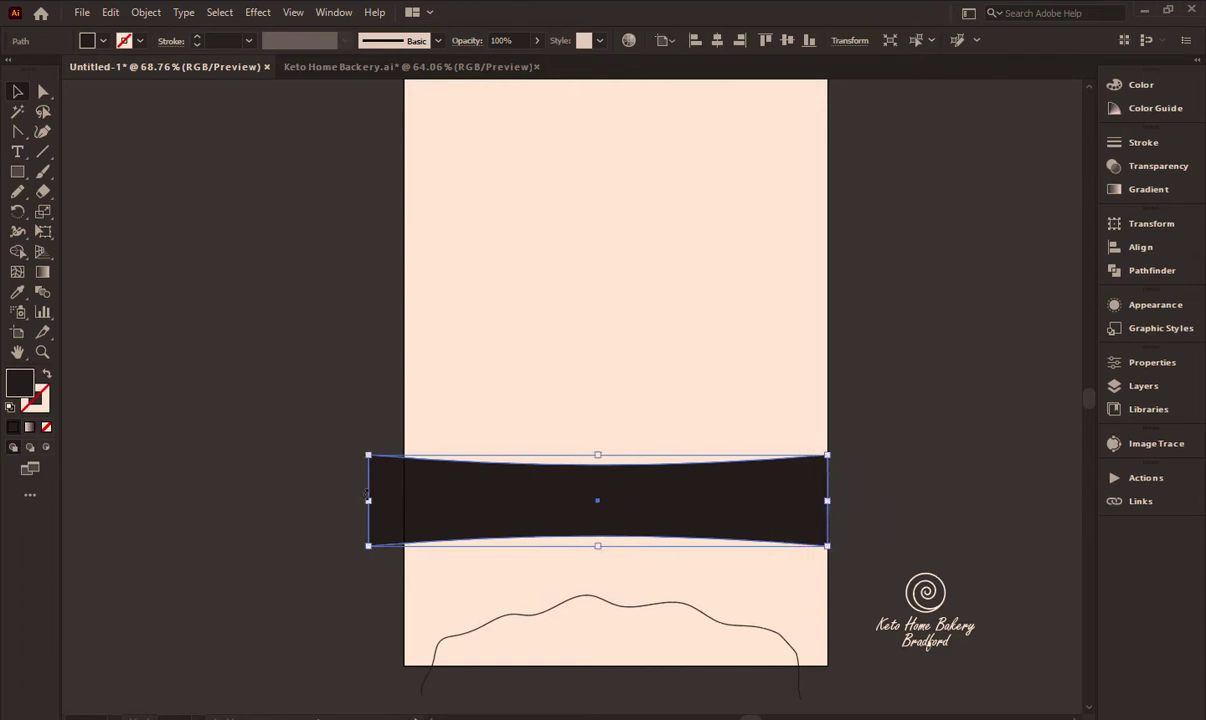
pyautogui.moveTo(367, 494); pyautogui.dragTo(404, 494)
pyautogui.hotkey('ctrl', 'shift', 'a')
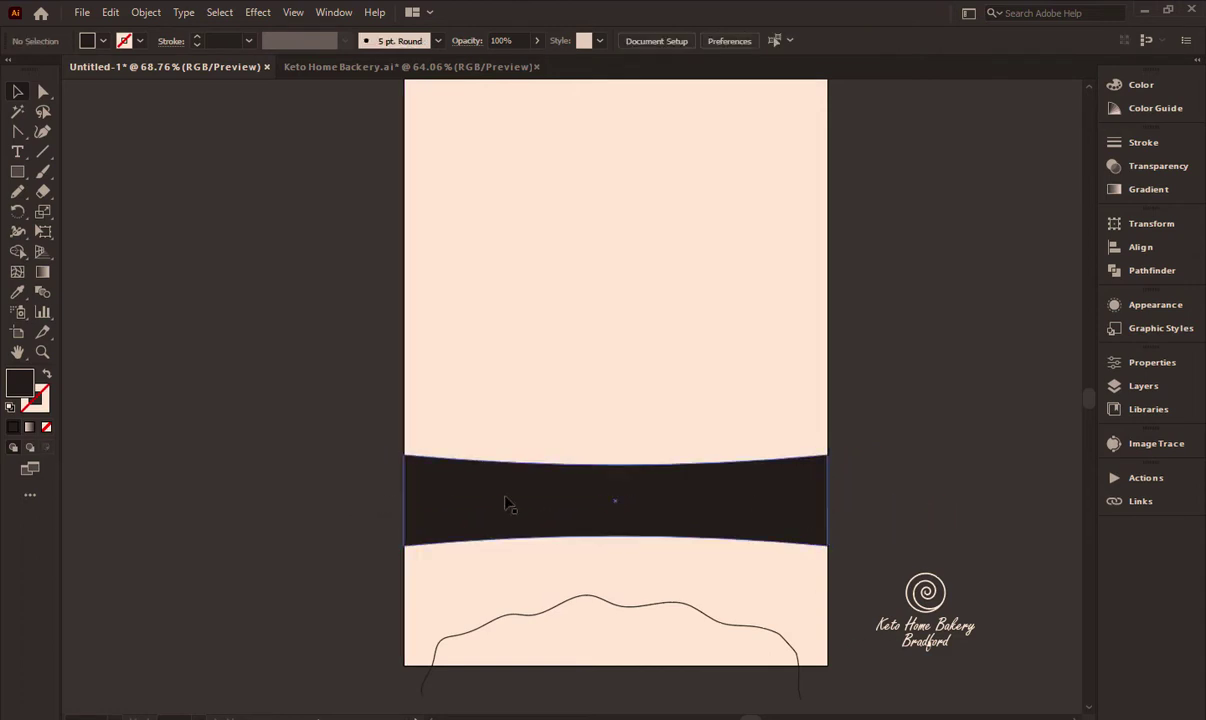
pyautogui.scroll(1, 755, 490)
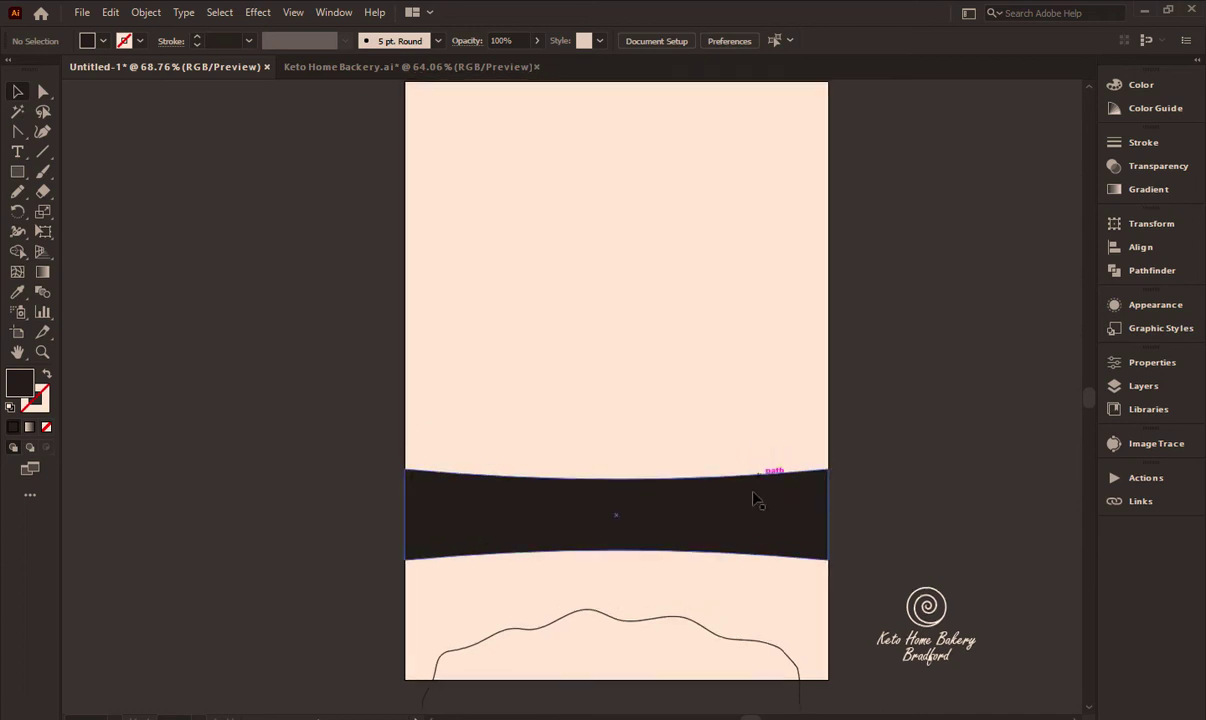
pyautogui.click(755, 498)
pyautogui.click(864, 466)
pyautogui.click(665, 505)
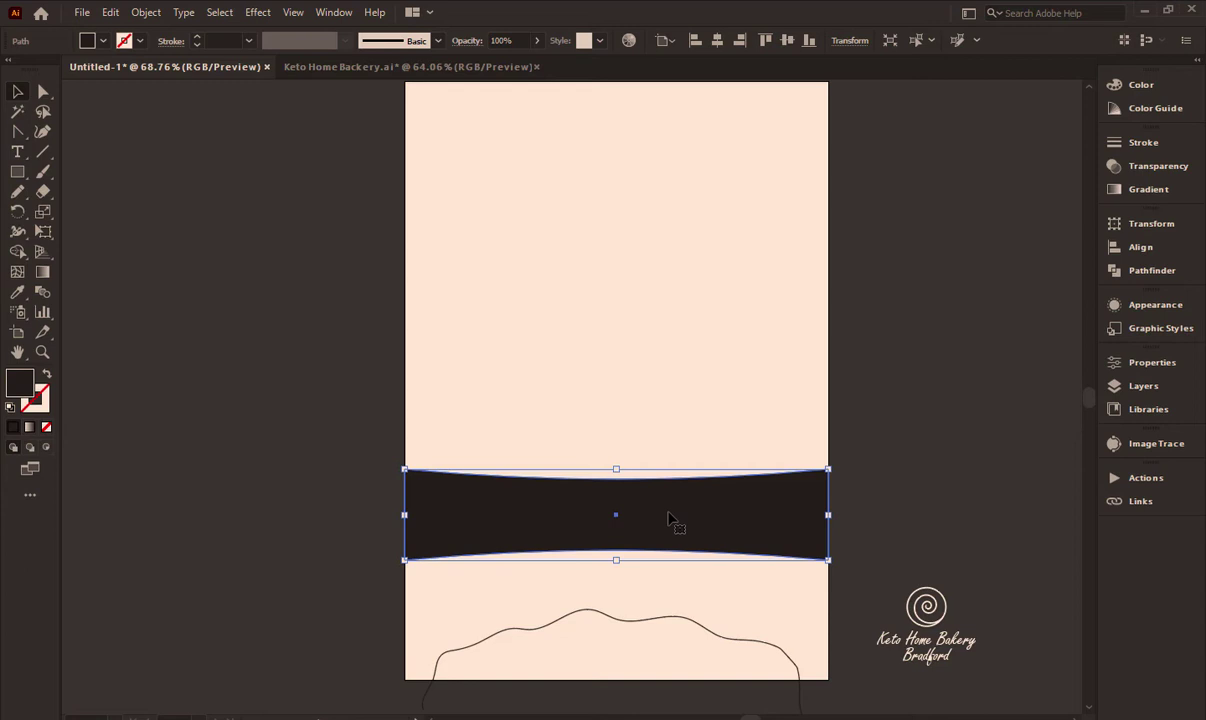
# Duplicate the band higher up the page and nudge the top copy further up
pyautogui.click(915, 498)
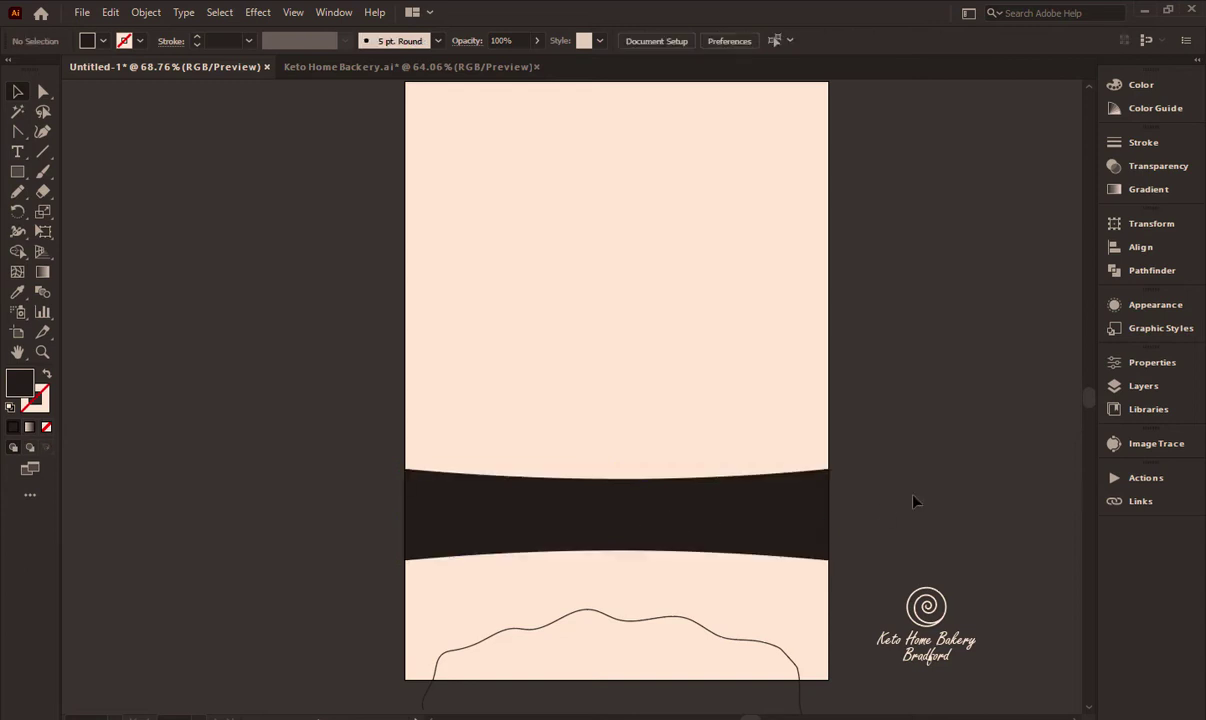
pyautogui.click(688, 510)
pyautogui.moveTo(662, 537); pyautogui.dragTo(660, 381)
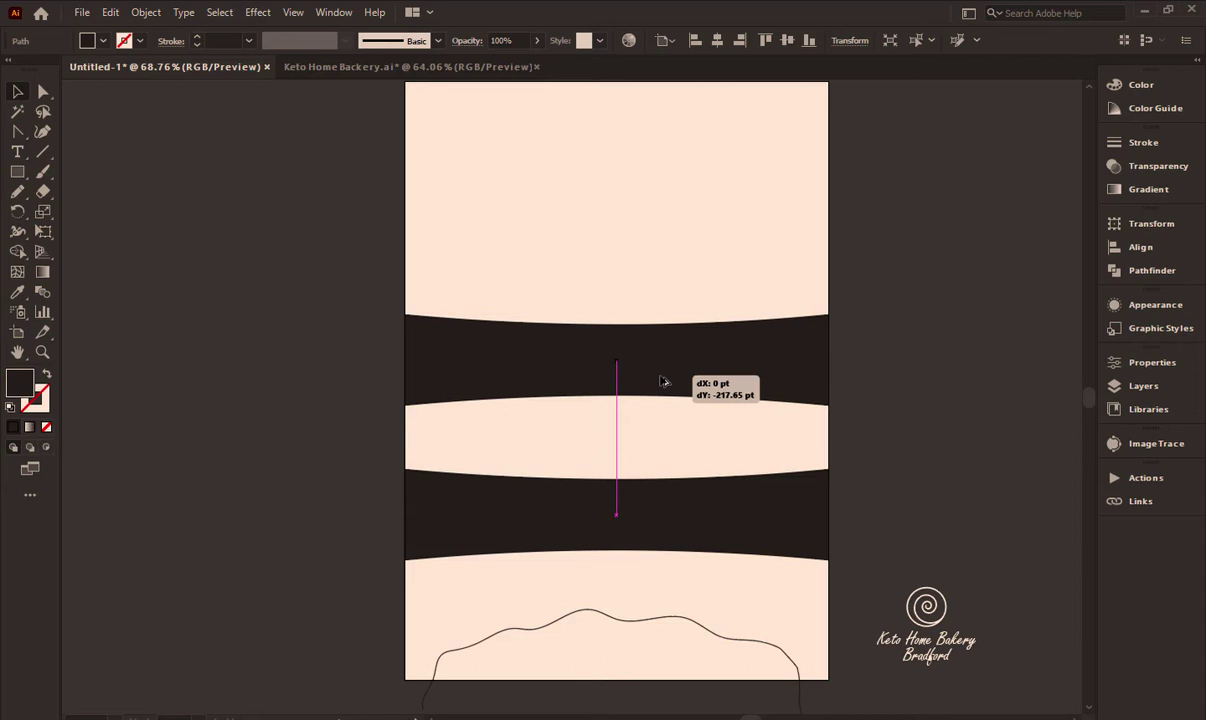
pyautogui.moveTo(660, 381); pyautogui.dragTo(660, 381)
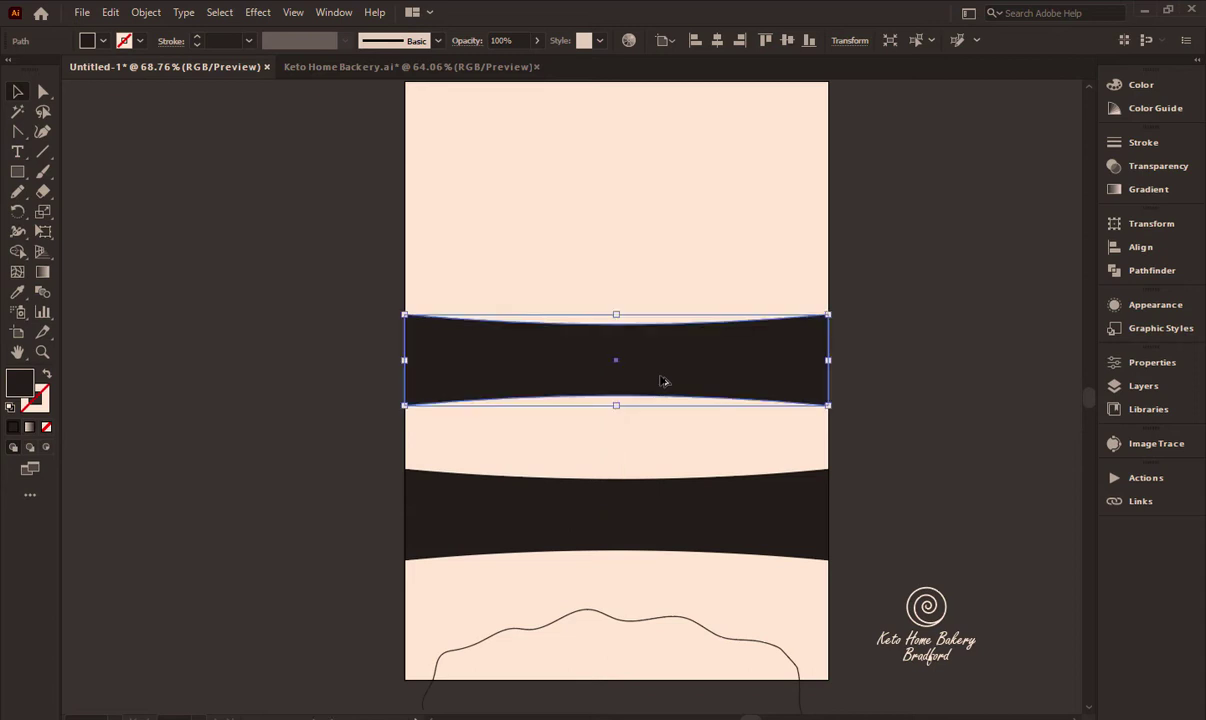
pyautogui.keyDown('shift'); pyautogui.click(728, 502); pyautogui.keyUp('shift')
pyautogui.click(917, 399)
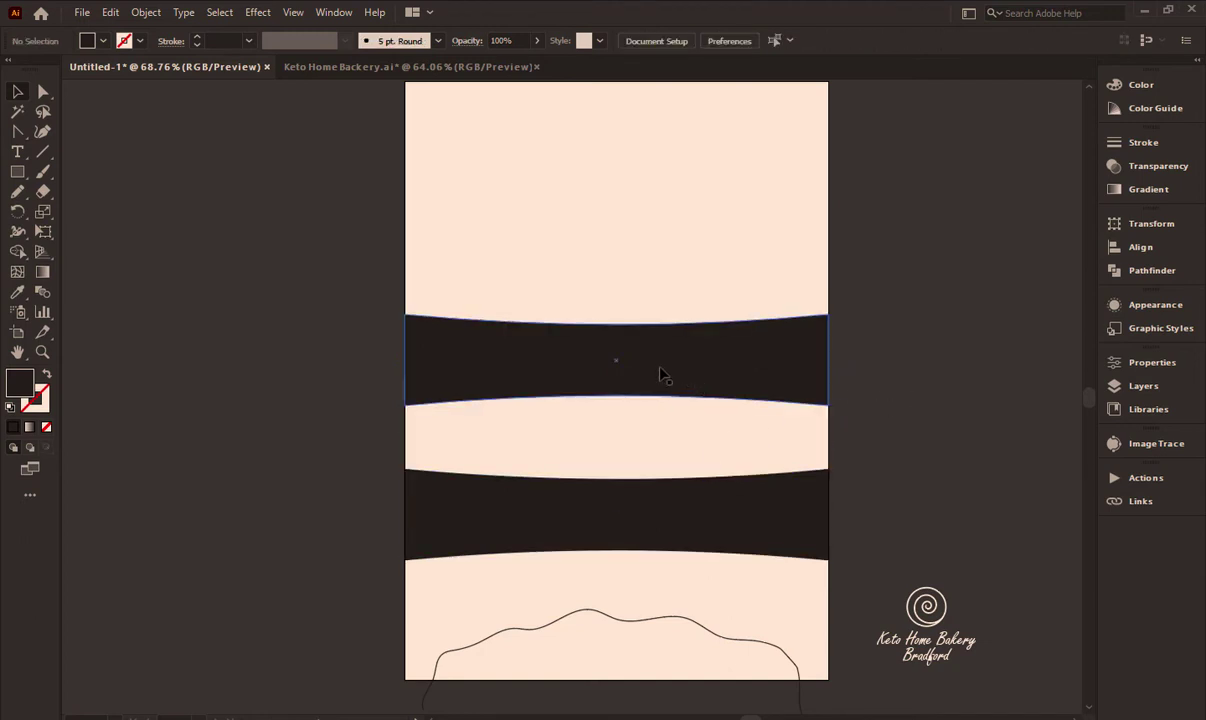
pyautogui.click(660, 371)
pyautogui.keyDown('shift'); pyautogui.click(665, 508); pyautogui.keyUp('shift')
pyautogui.keyDown('shift'); pyautogui.click(656, 373); pyautogui.keyUp('shift')
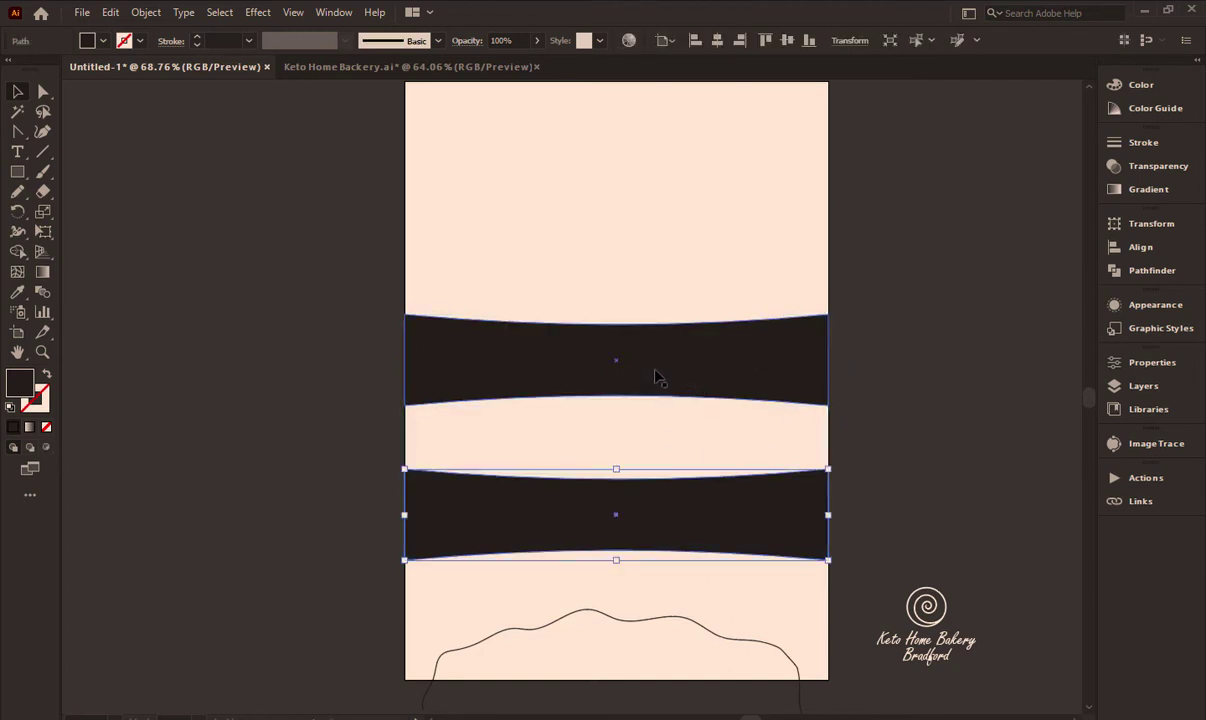
pyautogui.click(1005, 435)
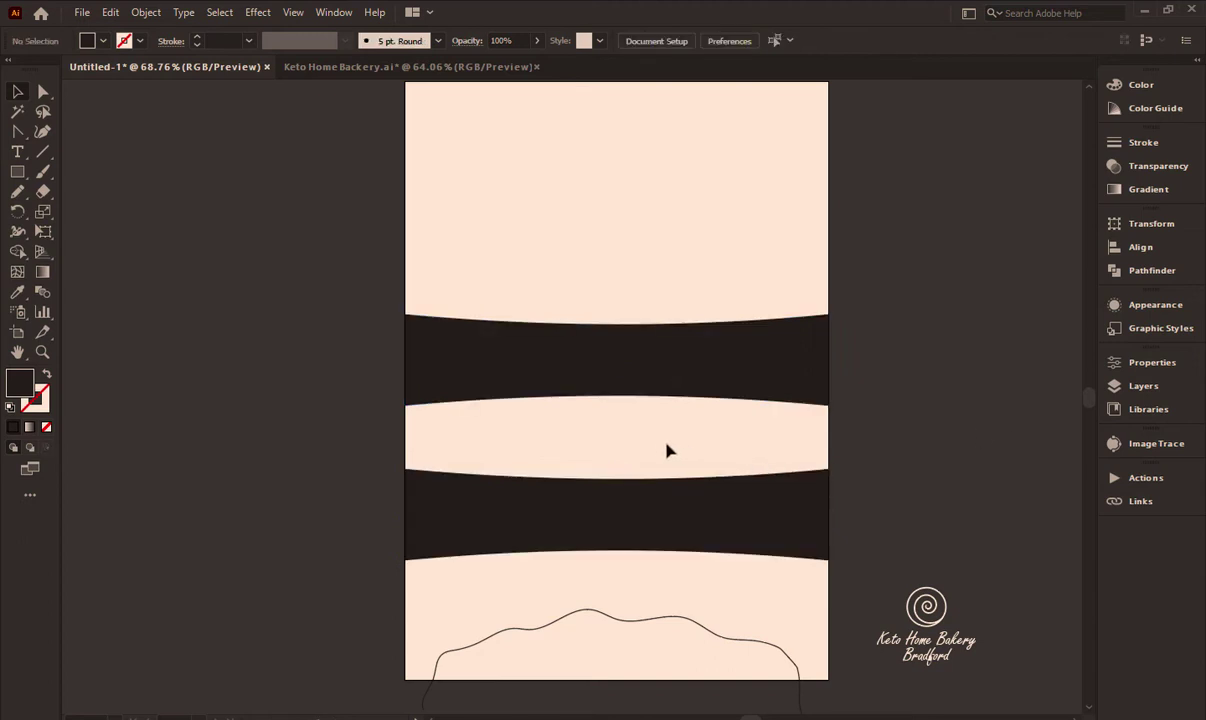
pyautogui.moveTo(650, 372)
pyautogui.mouseDown()
pyautogui.moveTo(662, 330)
pyautogui.moveTo(714, 318)
pyautogui.mouseUp()
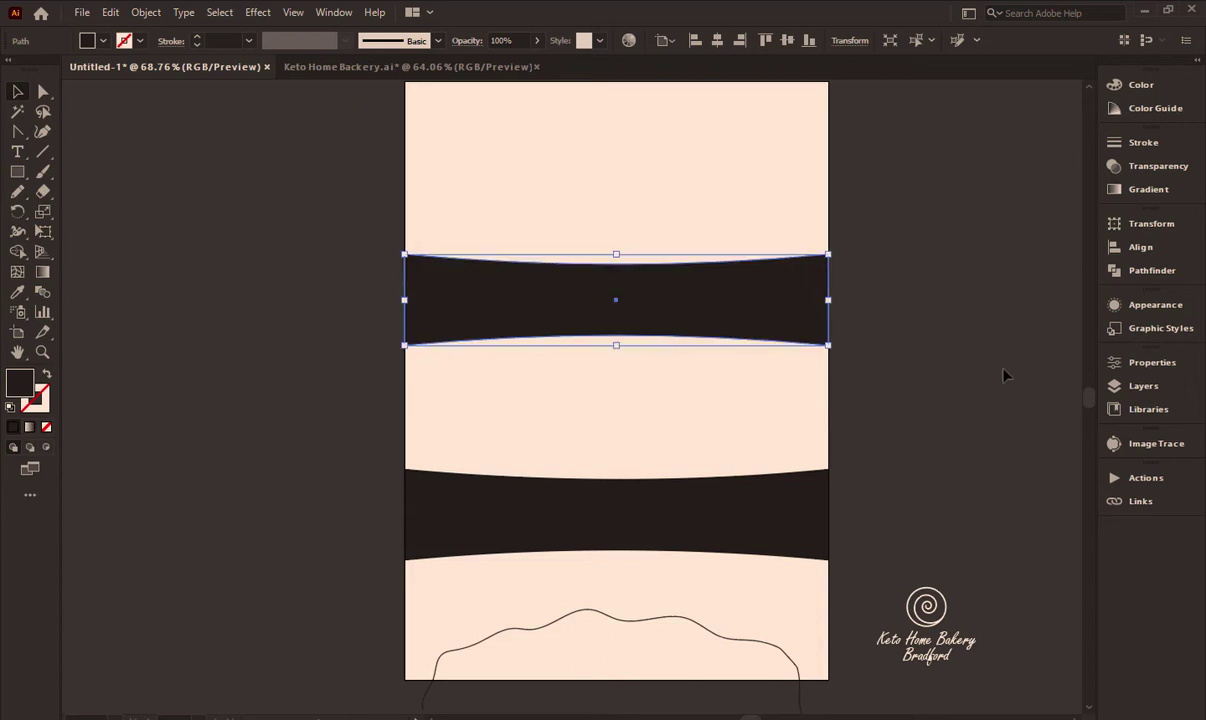
pyautogui.click(835, 372)
# Pan the canvas right and switch over to File Explorer
pyautogui.scroll(-1, 832, 373)
pyautogui.moveTo(588, 410)
pyautogui.mouseDown()
pyautogui.moveTo(659, 441)
pyautogui.moveTo(655, 486)
pyautogui.mouseUp()
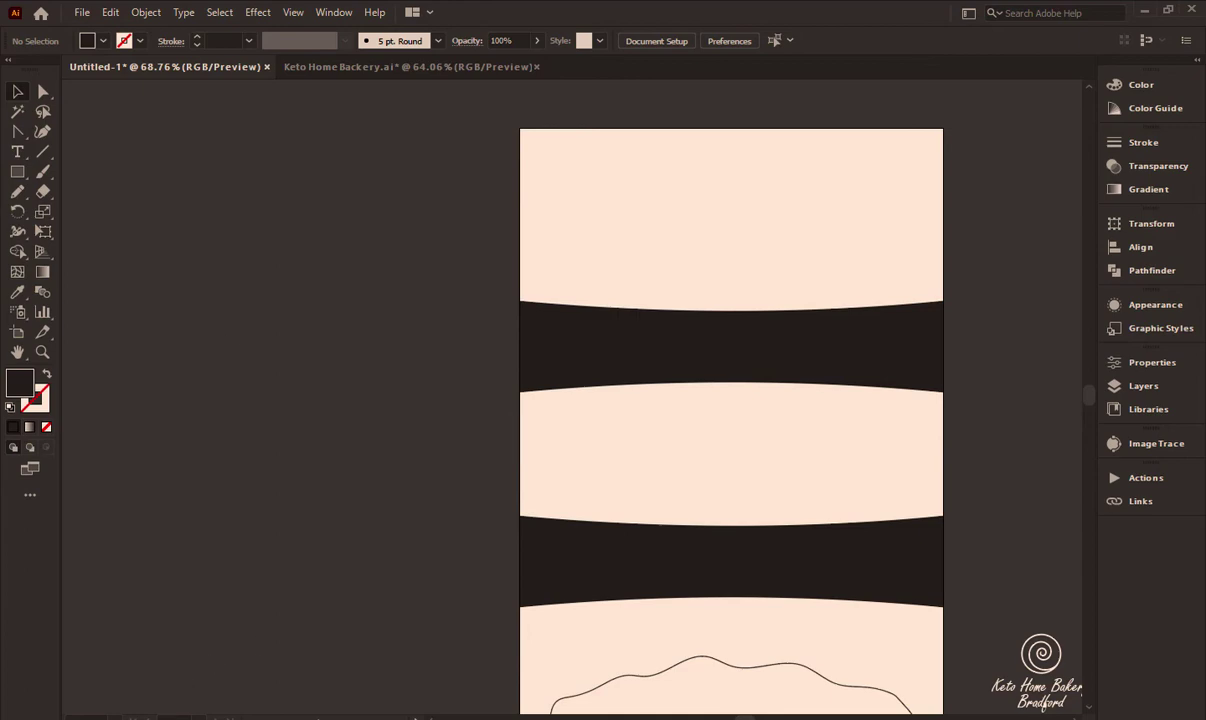
pyautogui.click(130, 640)
# Drag the organic-coconut-flour photo from Downloads onto the canvas beside the page
pyautogui.click(69, 209)
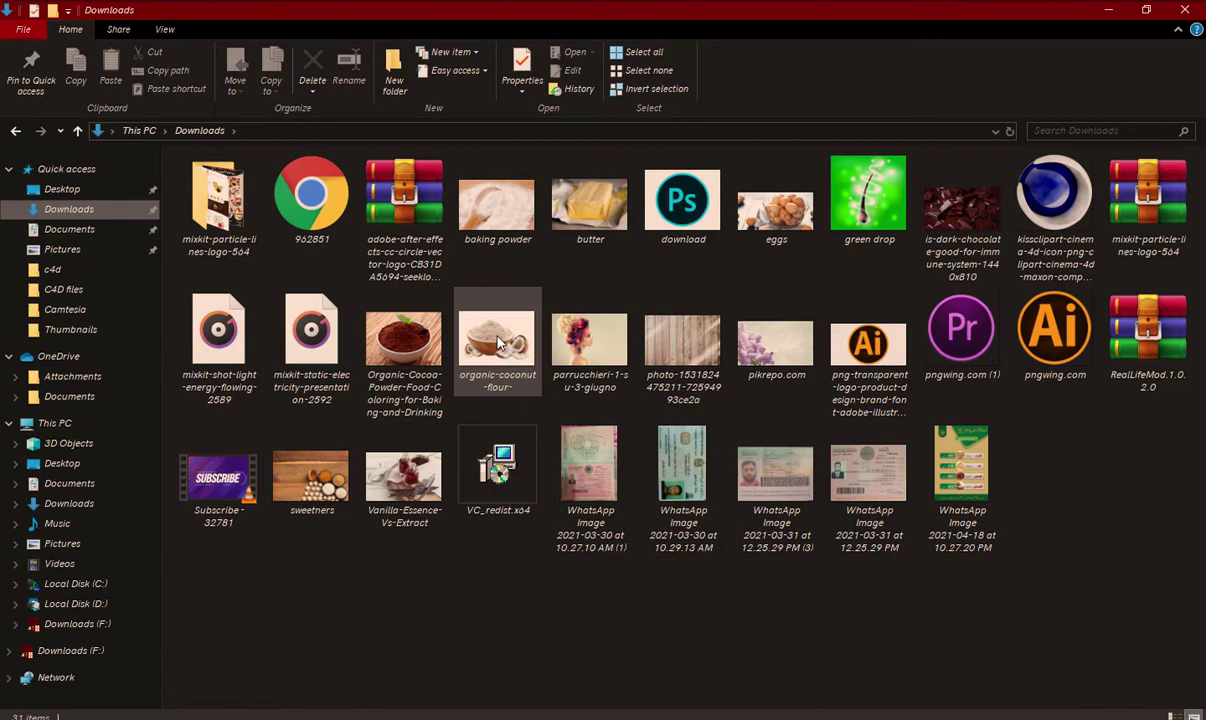
pyautogui.moveTo(497, 343); pyautogui.dragTo(434, 700)
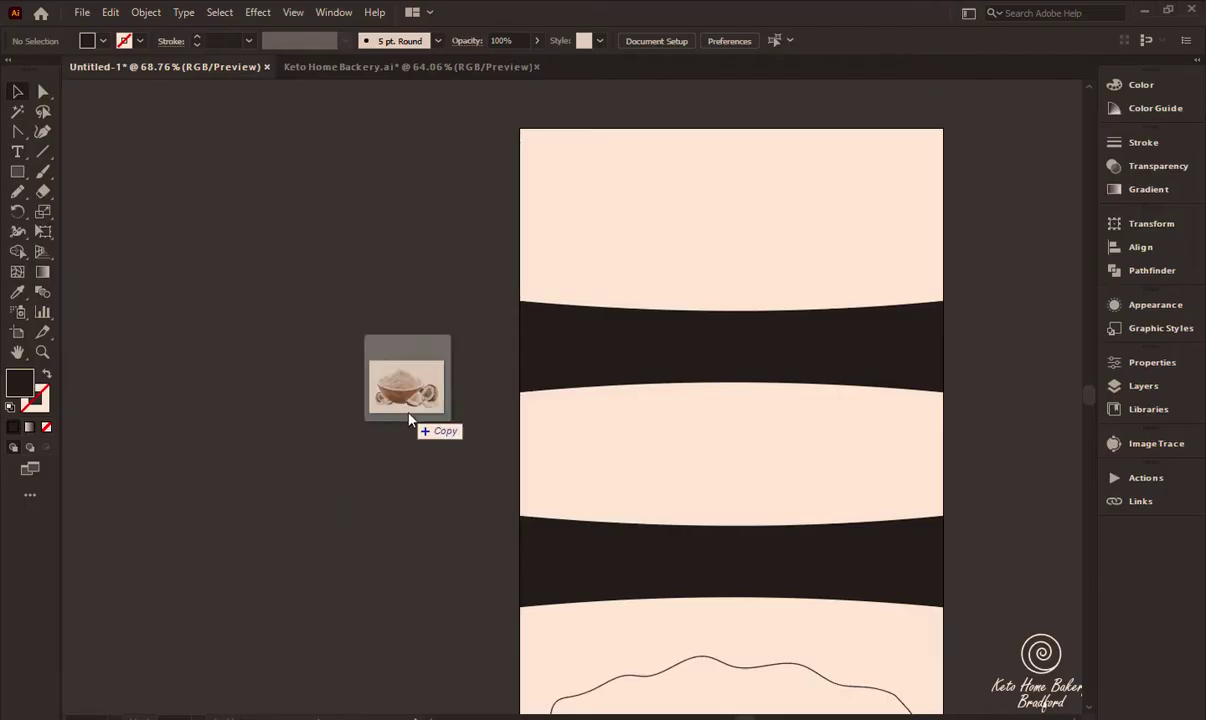
pyautogui.moveTo(434, 700)
pyautogui.mouseDown()
pyautogui.moveTo(408, 418)
pyautogui.moveTo(378, 426)
pyautogui.mouseUp()
# Draw a circle over the coconut photo and make a clipping mask from both
pyautogui.click(393, 305)
pyautogui.hscroll(-3, 533, 420)
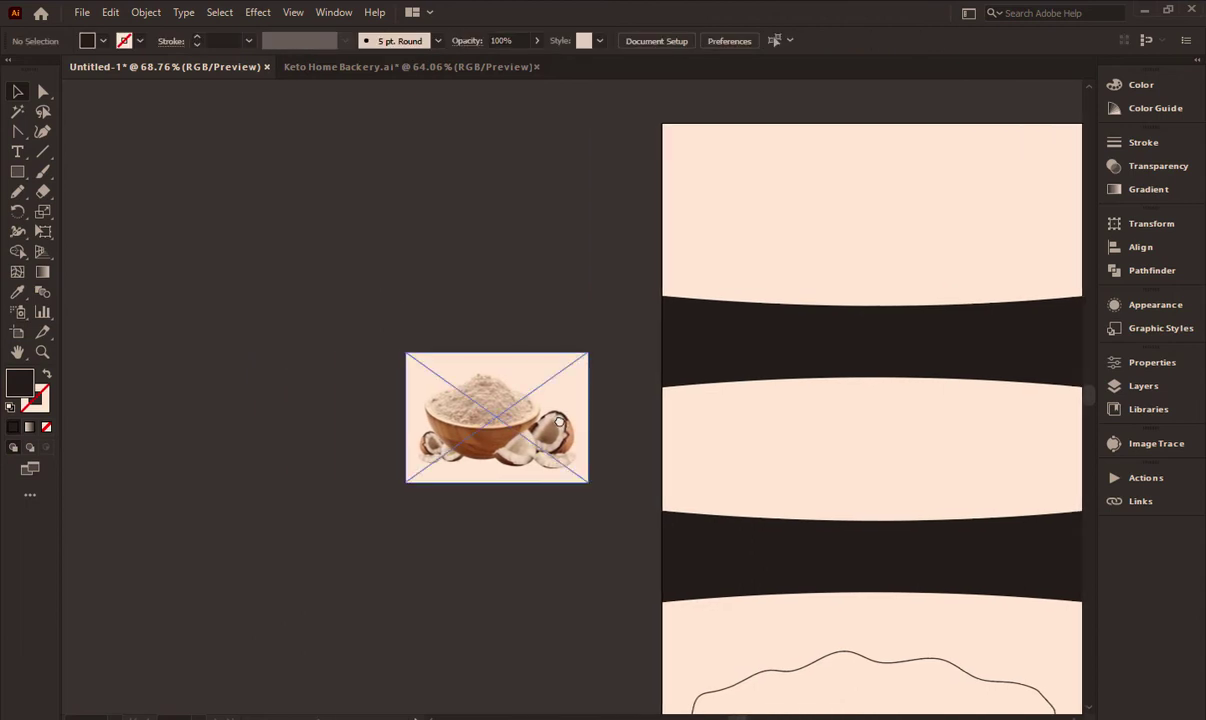
pyautogui.press('l')
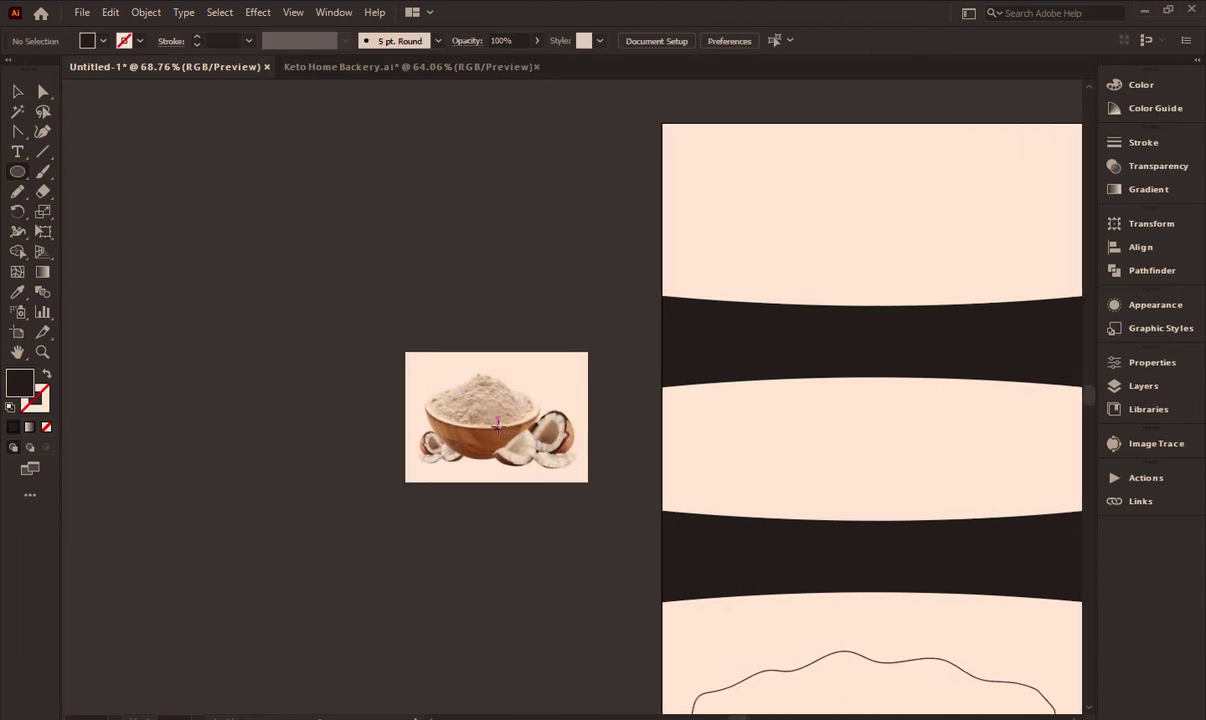
pyautogui.moveTo(495, 418); pyautogui.dragTo(557, 462)
pyautogui.press('v')
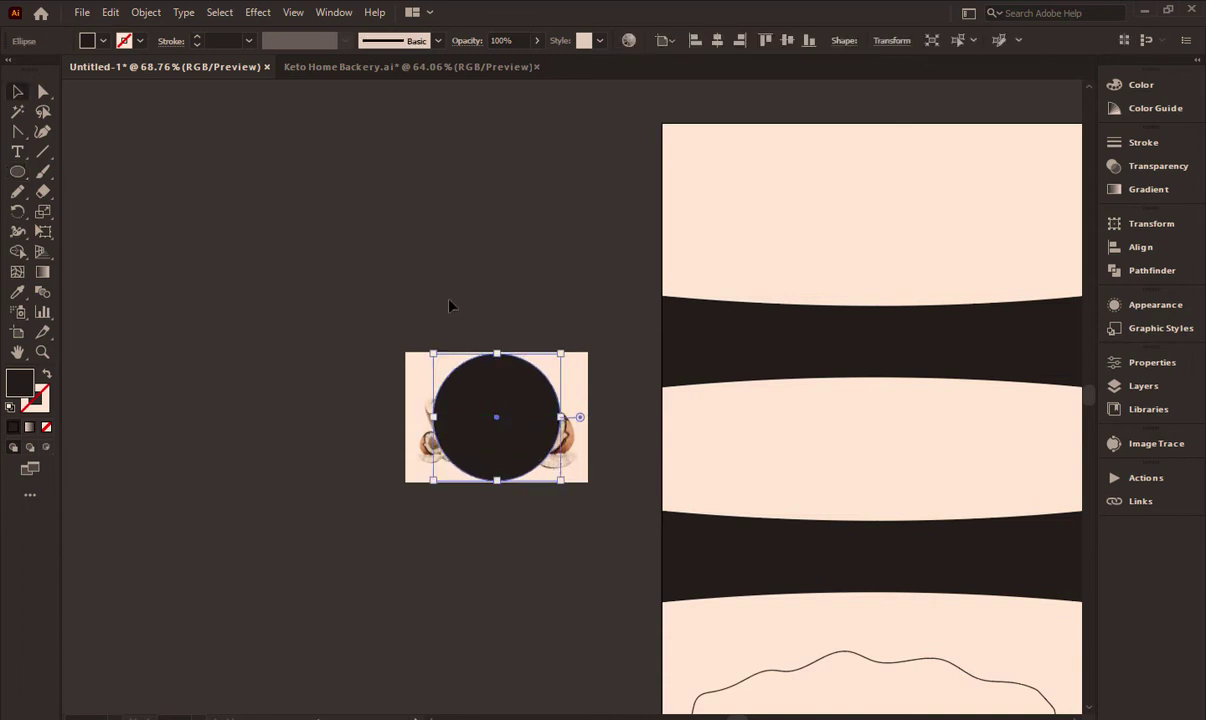
pyautogui.keyDown('shift'); pyautogui.click(540, 442); pyautogui.keyUp('shift')
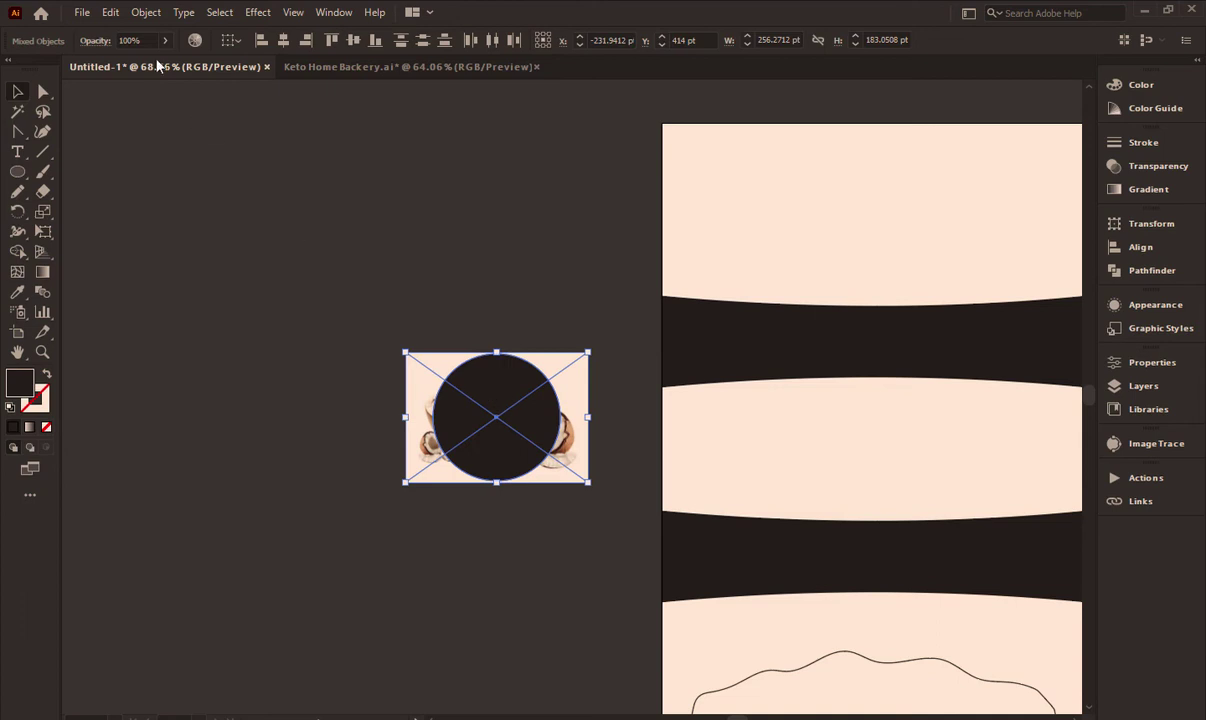
pyautogui.click(146, 14)
pyautogui.moveTo(187, 599)
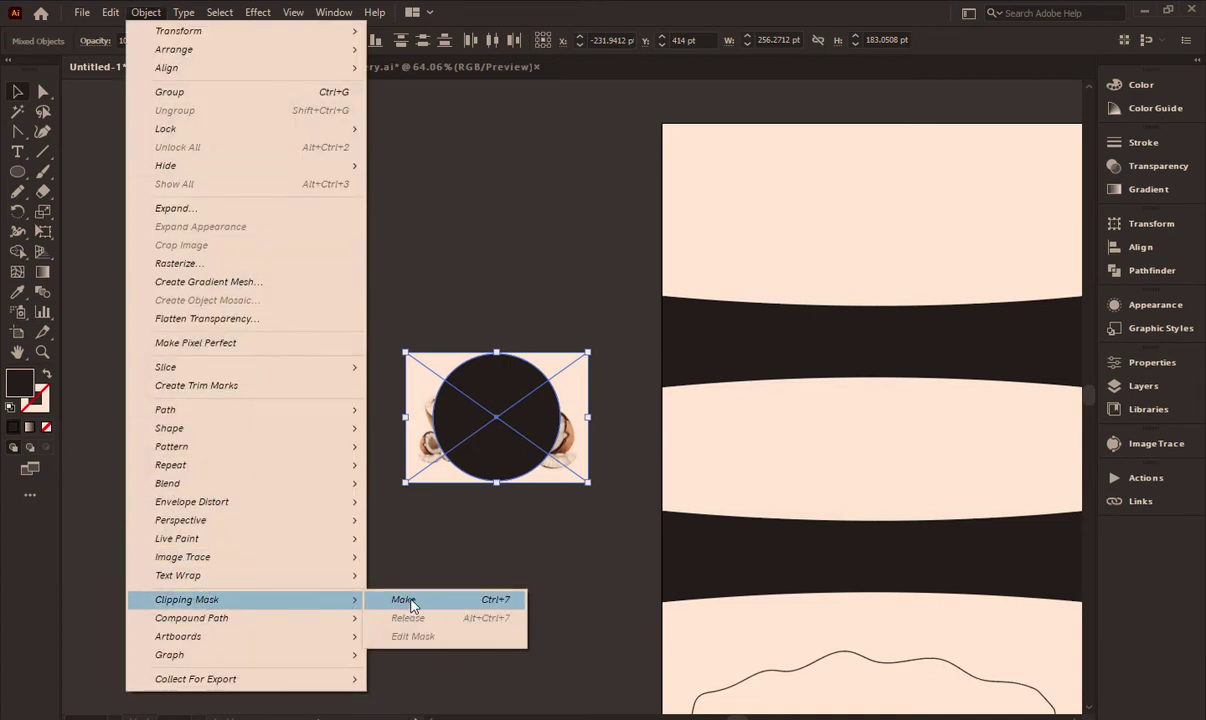
pyautogui.click(403, 600)
pyautogui.click(475, 495)
# Resize and narrow the coconut photo inside its circular clip group
pyautogui.moveTo(517, 426); pyautogui.dragTo(476, 474)
pyautogui.doubleClick(483, 447)
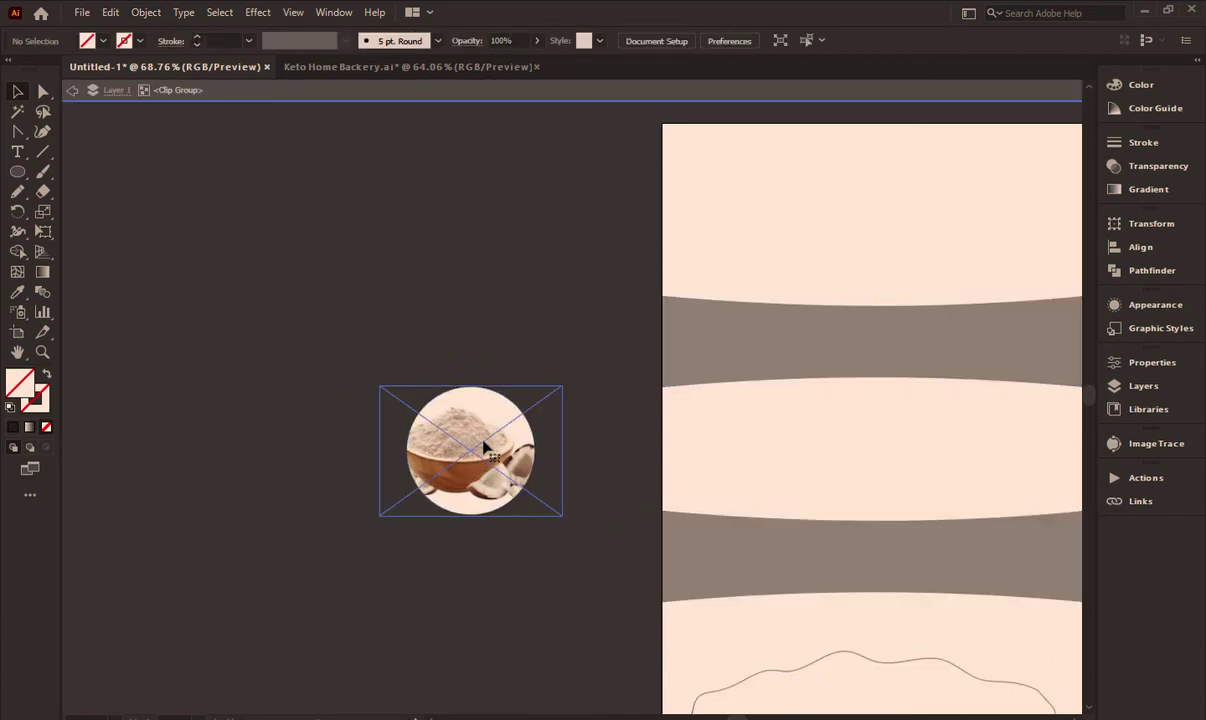
pyautogui.click(544, 420)
pyautogui.moveTo(562, 386); pyautogui.dragTo(563, 385)
pyautogui.moveTo(380, 449); pyautogui.dragTo(385, 450)
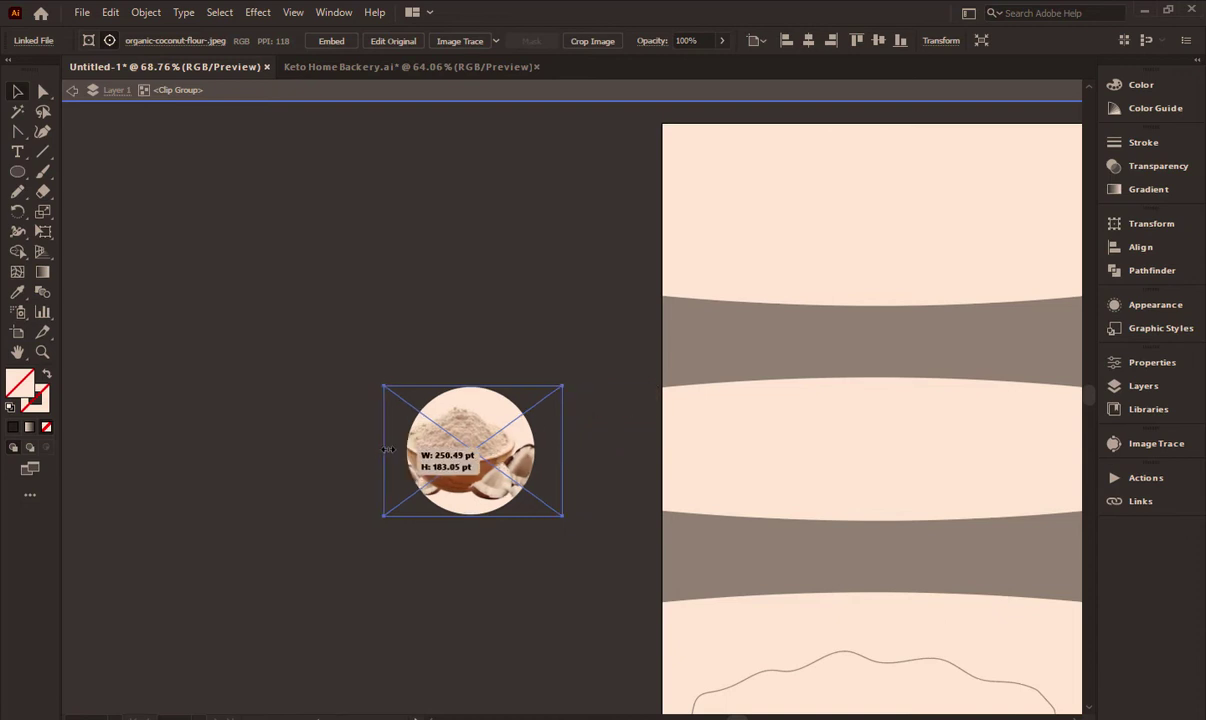
pyautogui.moveTo(563, 451); pyautogui.dragTo(557, 454)
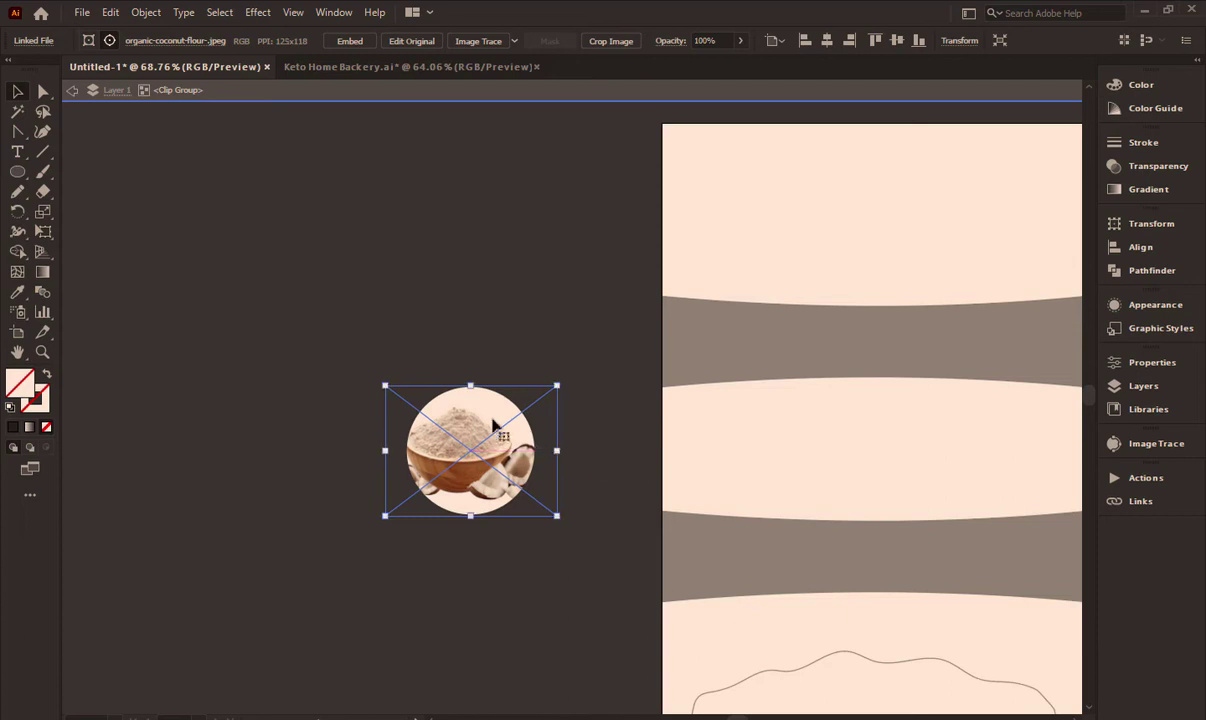
pyautogui.doubleClick(483, 325)
# Move the coconut circle onto the middle cream band and shrink it slightly
pyautogui.hscroll(5, 554, 453)
pyautogui.click(275, 445)
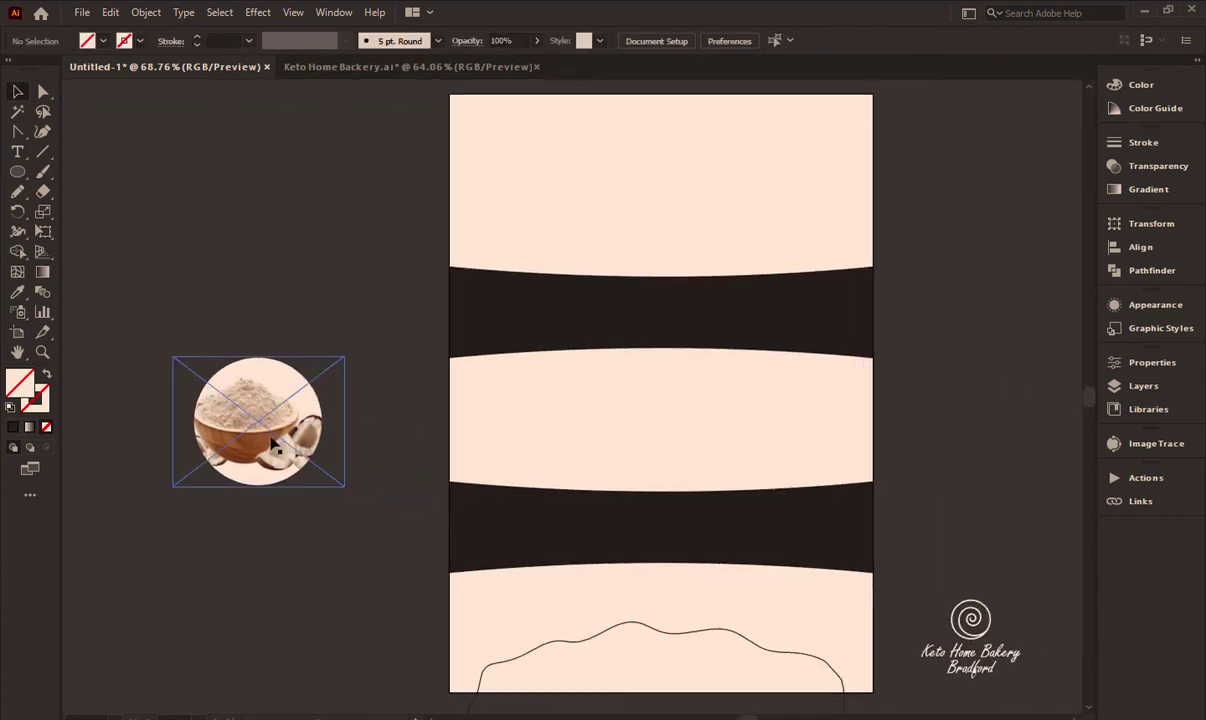
pyautogui.moveTo(278, 425); pyautogui.dragTo(583, 440)
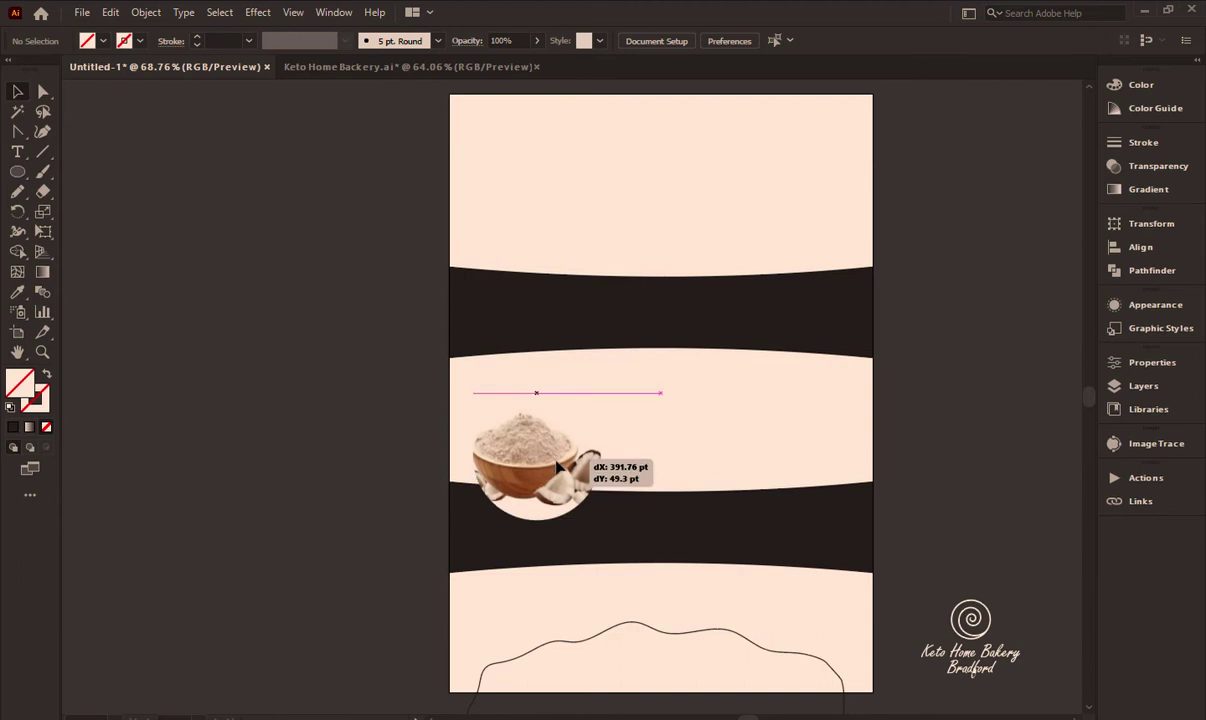
pyautogui.moveTo(600, 393); pyautogui.dragTo(592, 396)
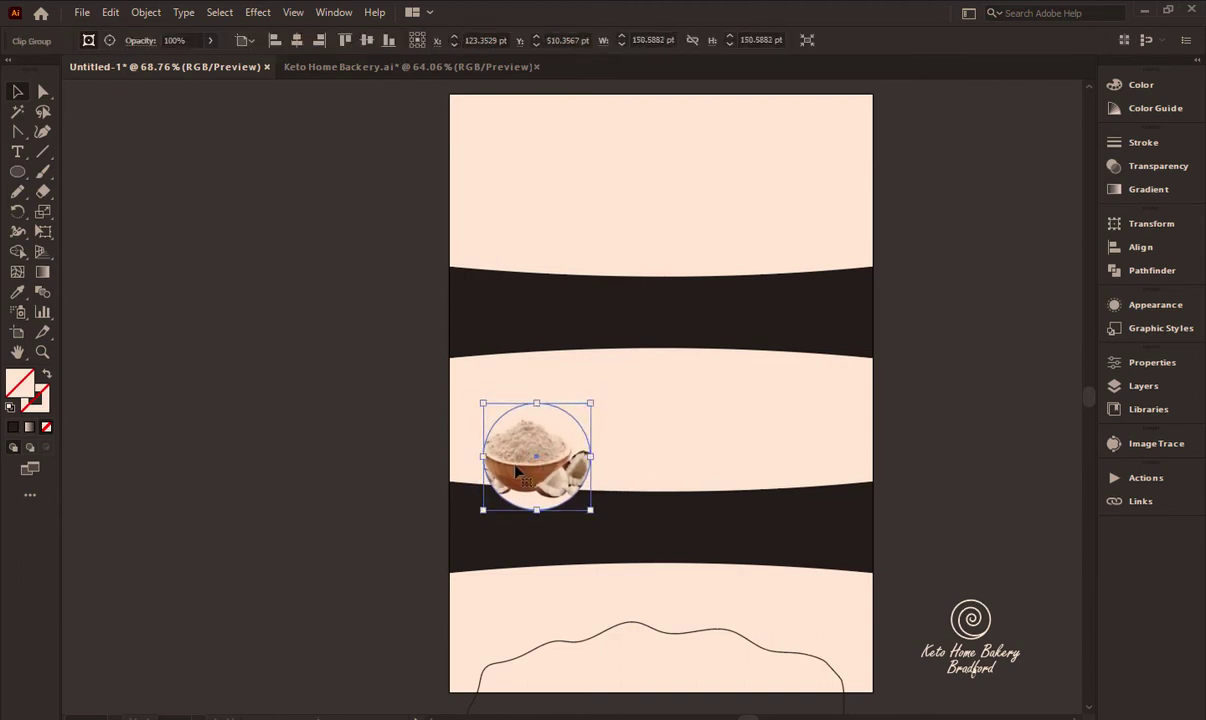
# Move the coconut circle back onto the pasteboard beside the page
pyautogui.click(272, 444)
pyautogui.moveTo(395, 437); pyautogui.dragTo(545, 440)
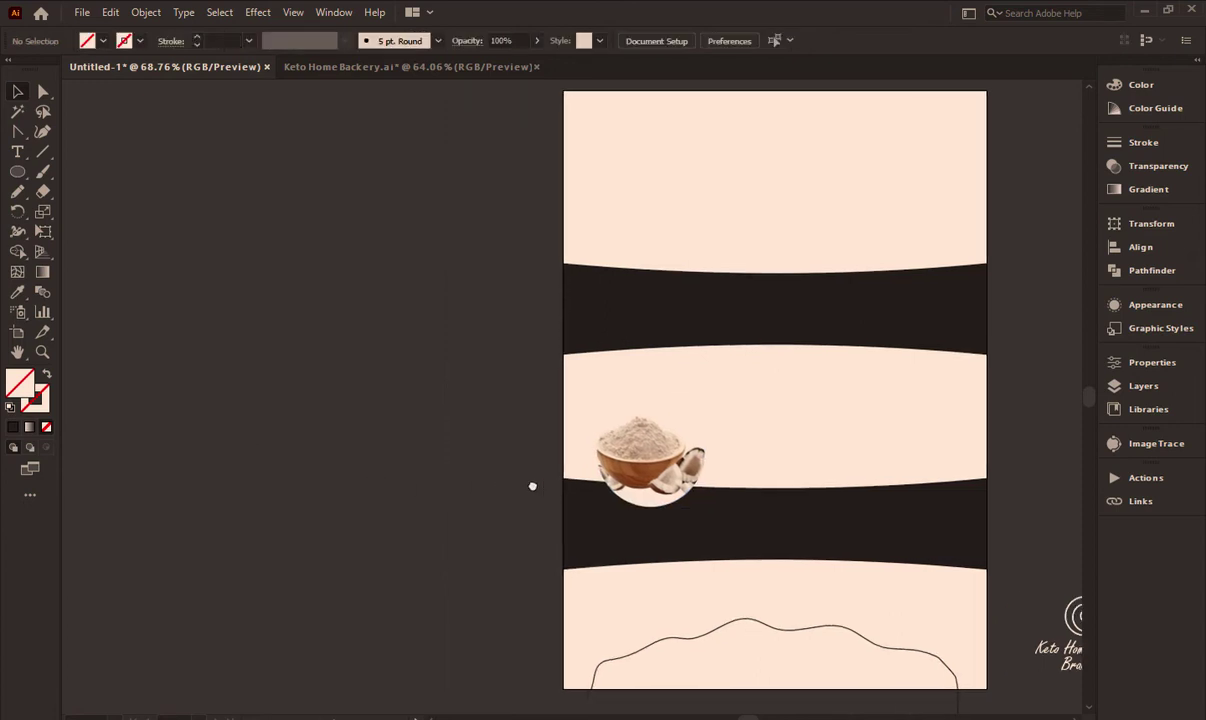
pyautogui.moveTo(686, 462)
pyautogui.mouseDown()
pyautogui.moveTo(410, 273)
pyautogui.moveTo(404, 396)
pyautogui.mouseUp()
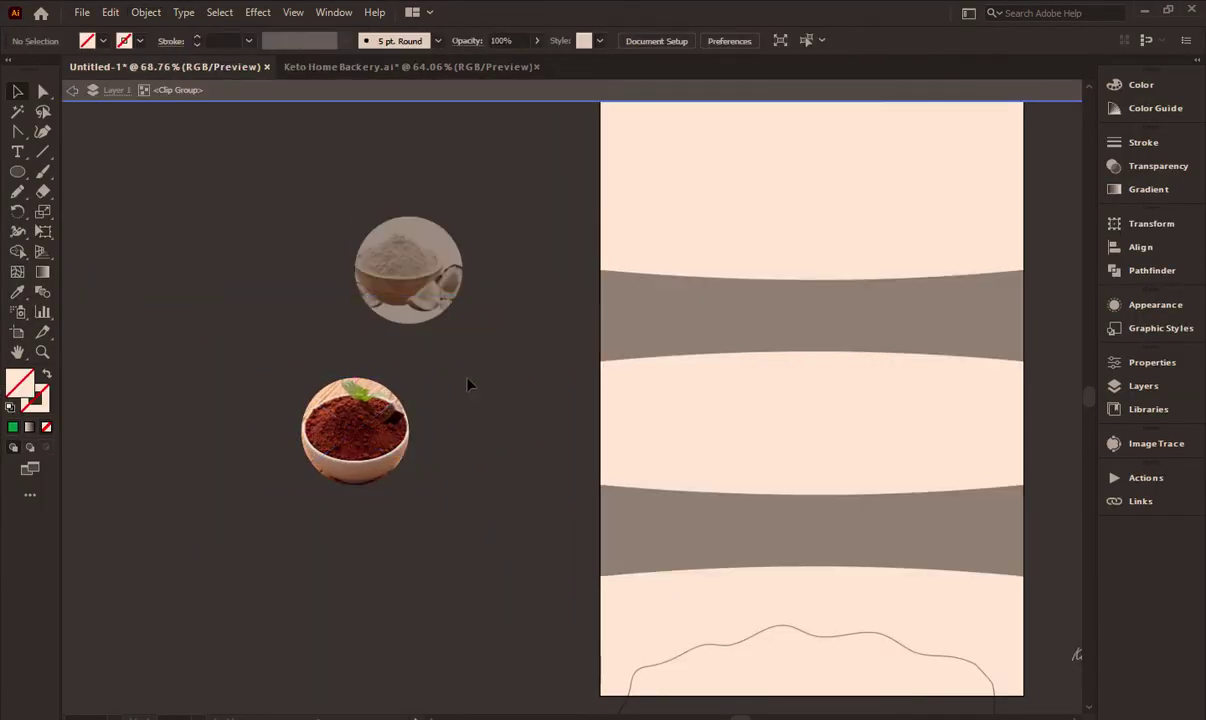
# Fit the white powder photo into a duplicated circle and start on the eggs circle copy
pyautogui.rightClick(407, 520)
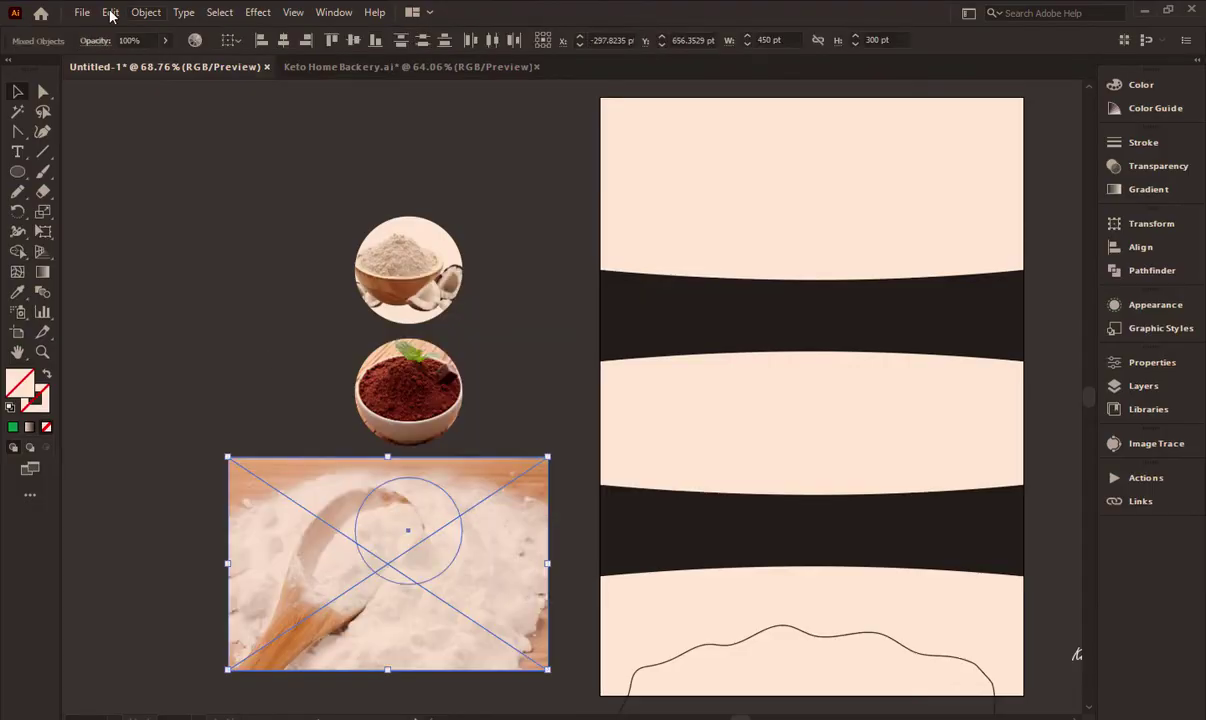
pyautogui.moveTo(551, 459); pyautogui.dragTo(498, 594)
pyautogui.press('Escape')
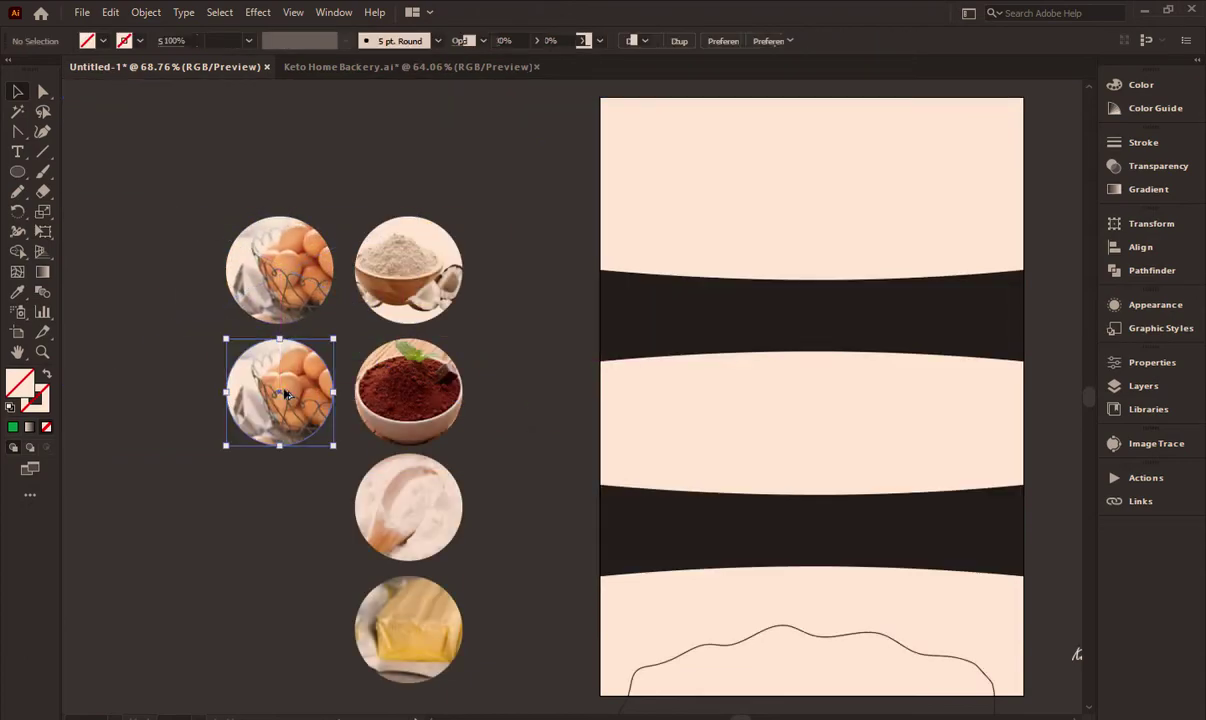
pyautogui.rightClick(253, 369)
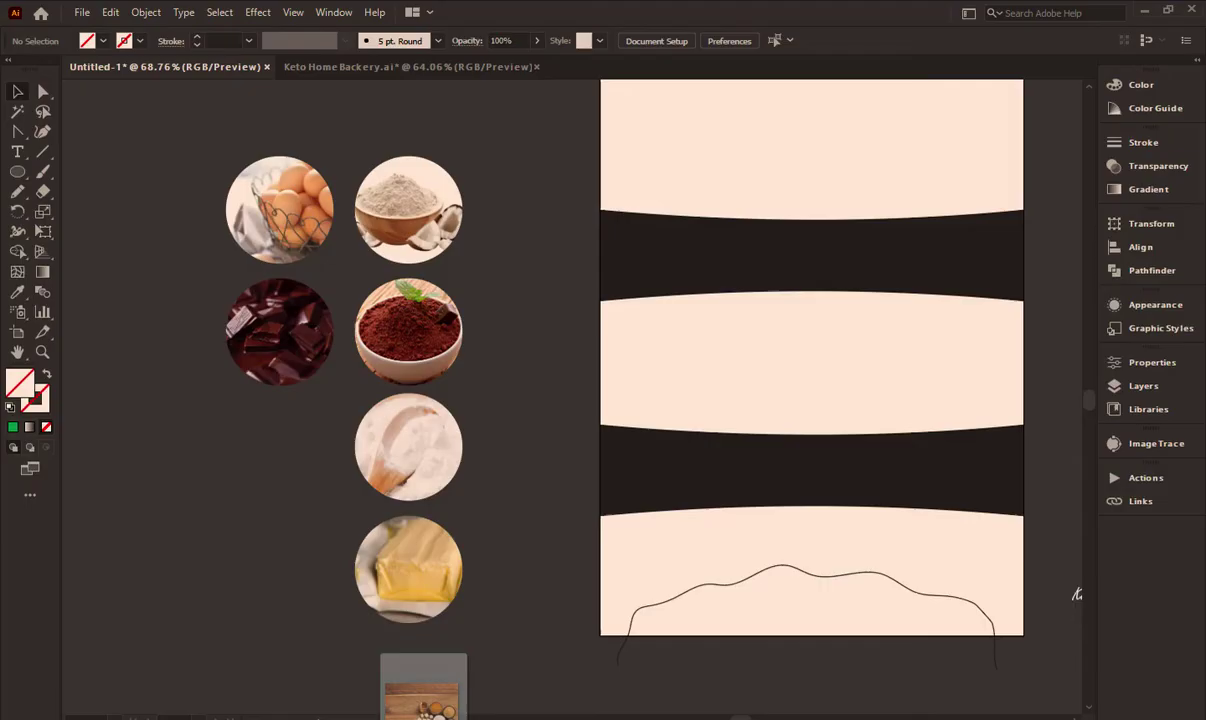
# Fit the sweeteners photo into its circle copy and nudge the circle slightly lower
pyautogui.click(444, 603)
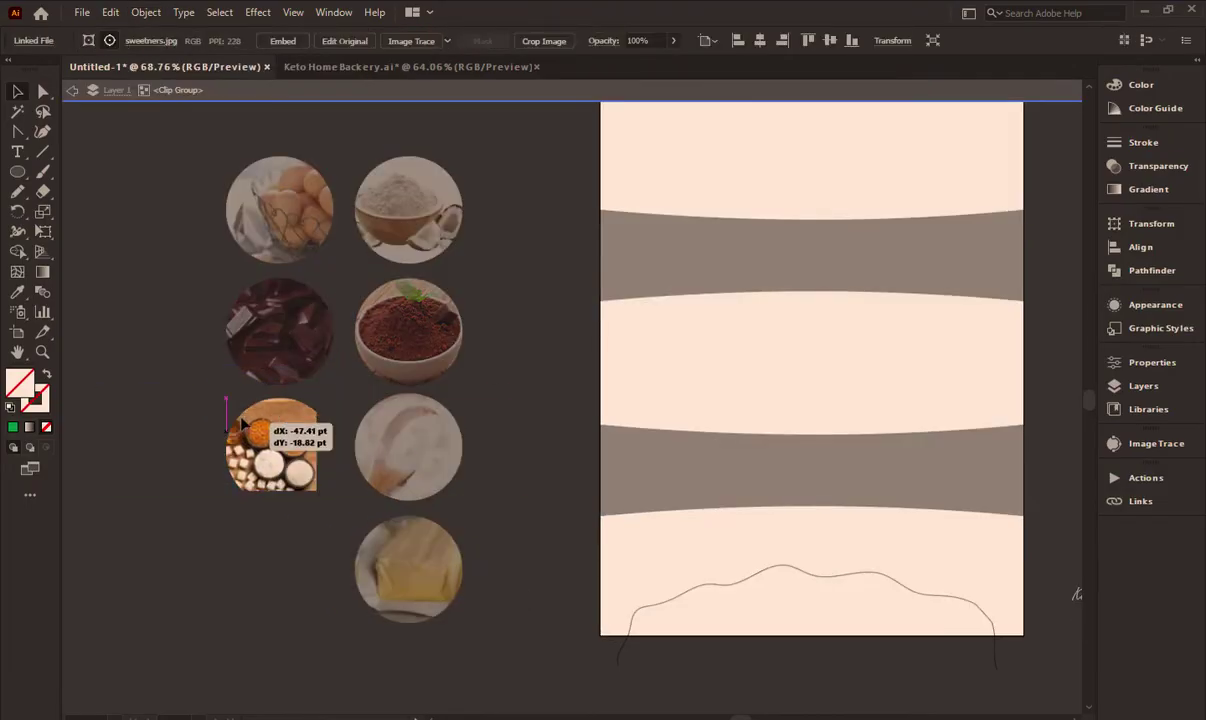
pyautogui.moveTo(224, 446)
pyautogui.mouseDown()
pyautogui.moveTo(157, 456)
pyautogui.moveTo(150, 445)
pyautogui.mouseUp()
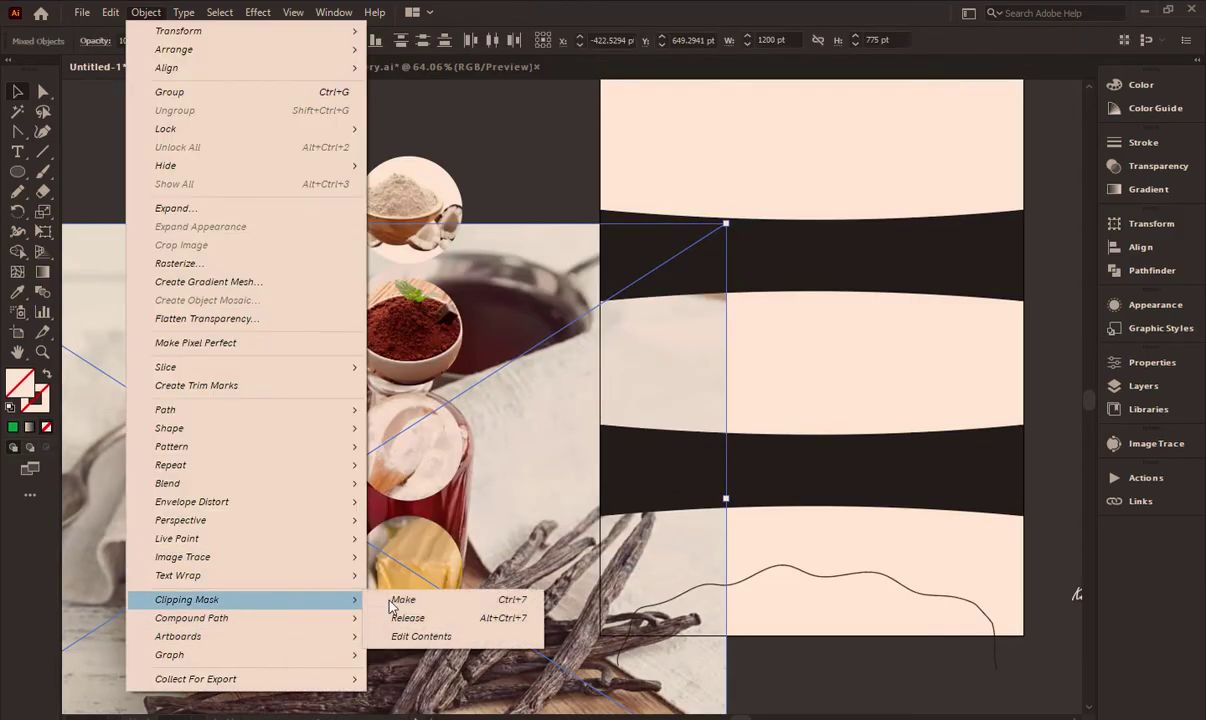
pyautogui.click(646, 398)
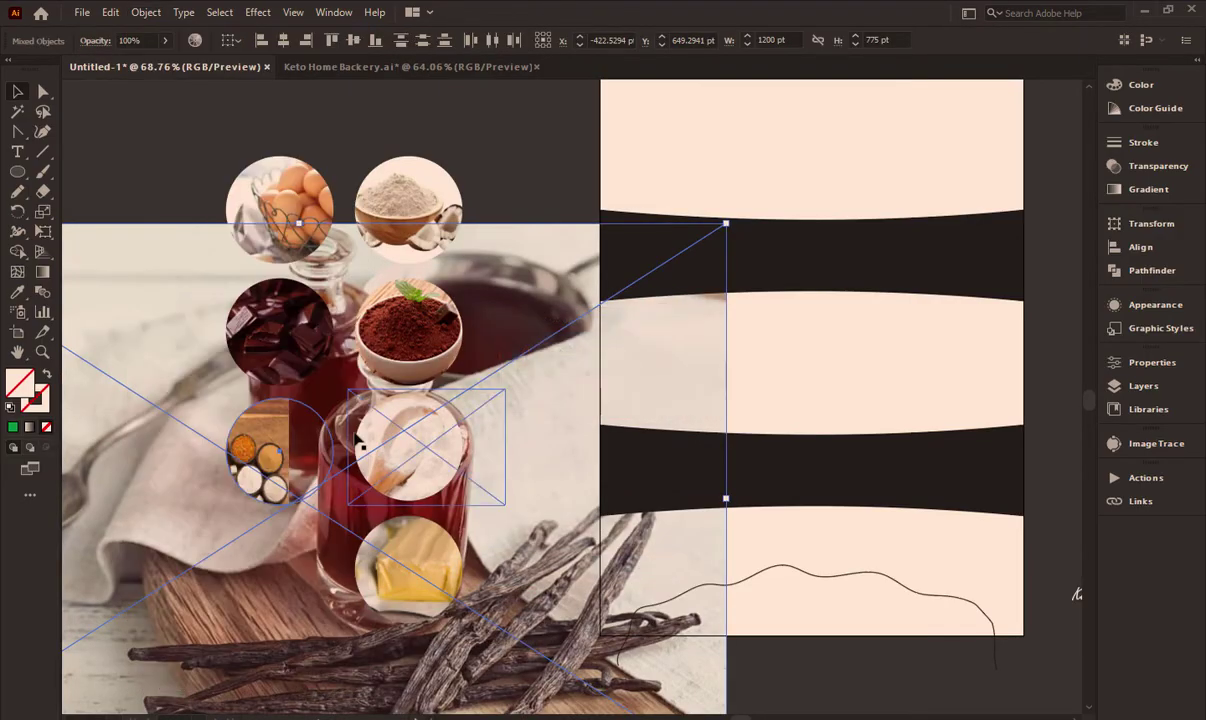
pyautogui.click(172, 149)
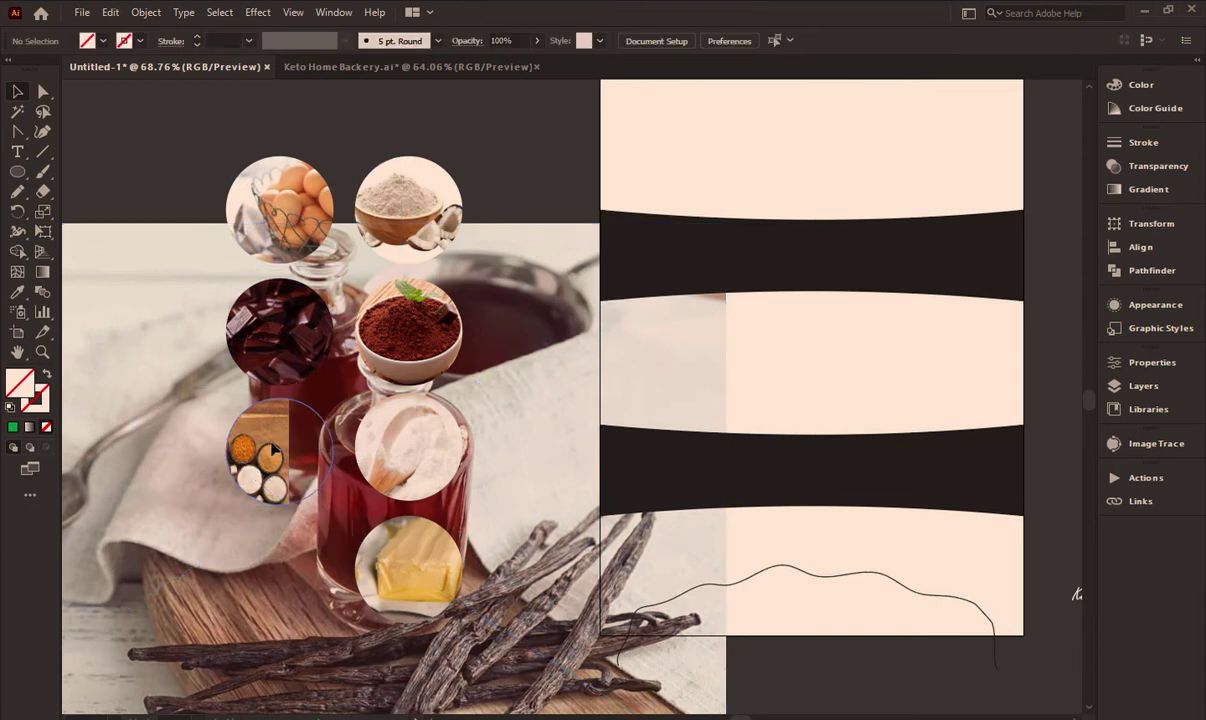
pyautogui.moveTo(275, 437); pyautogui.dragTo(278, 447)
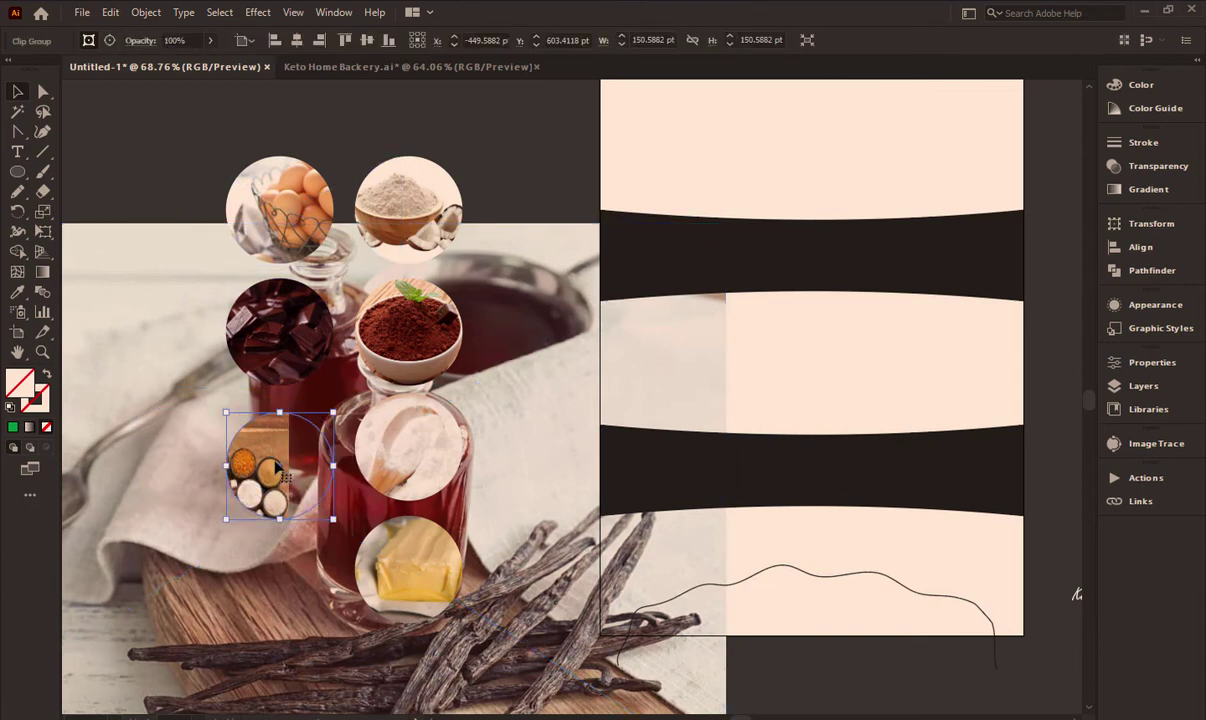
# Move the large vanilla photo up-right and bring up the sweeteners circle's context menu
pyautogui.moveTo(205, 541); pyautogui.dragTo(213, 500)
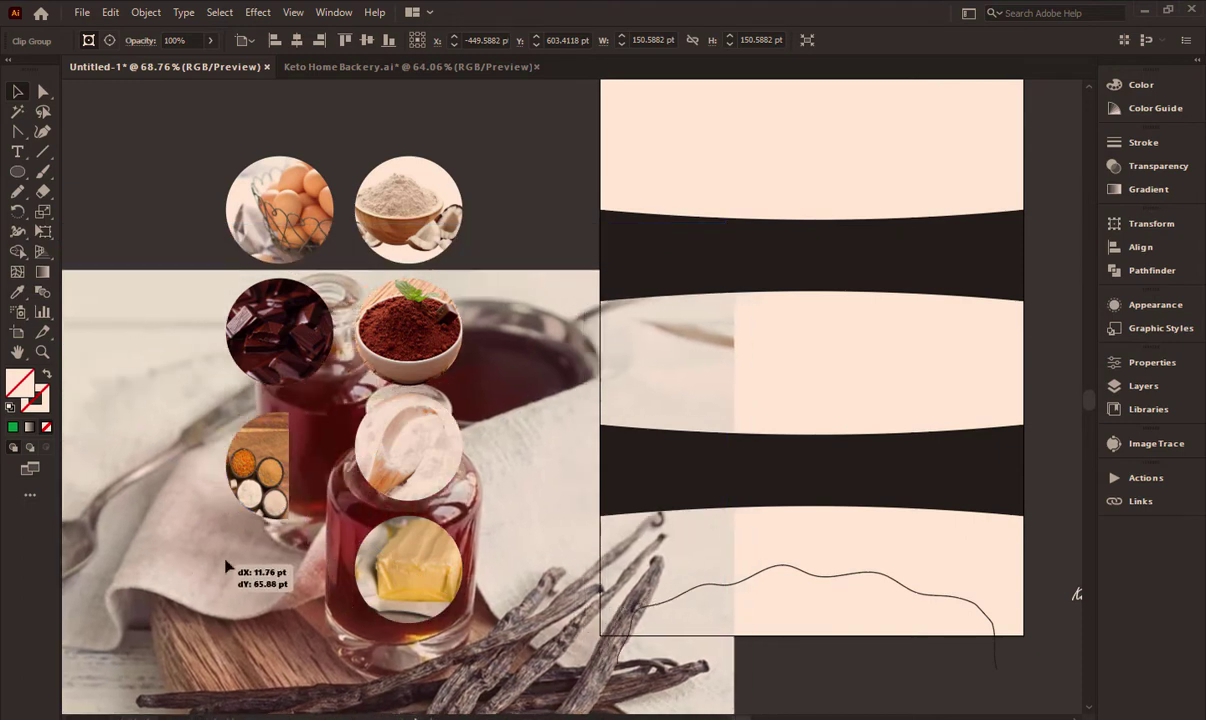
pyautogui.click(270, 457)
pyautogui.rightClick(252, 438)
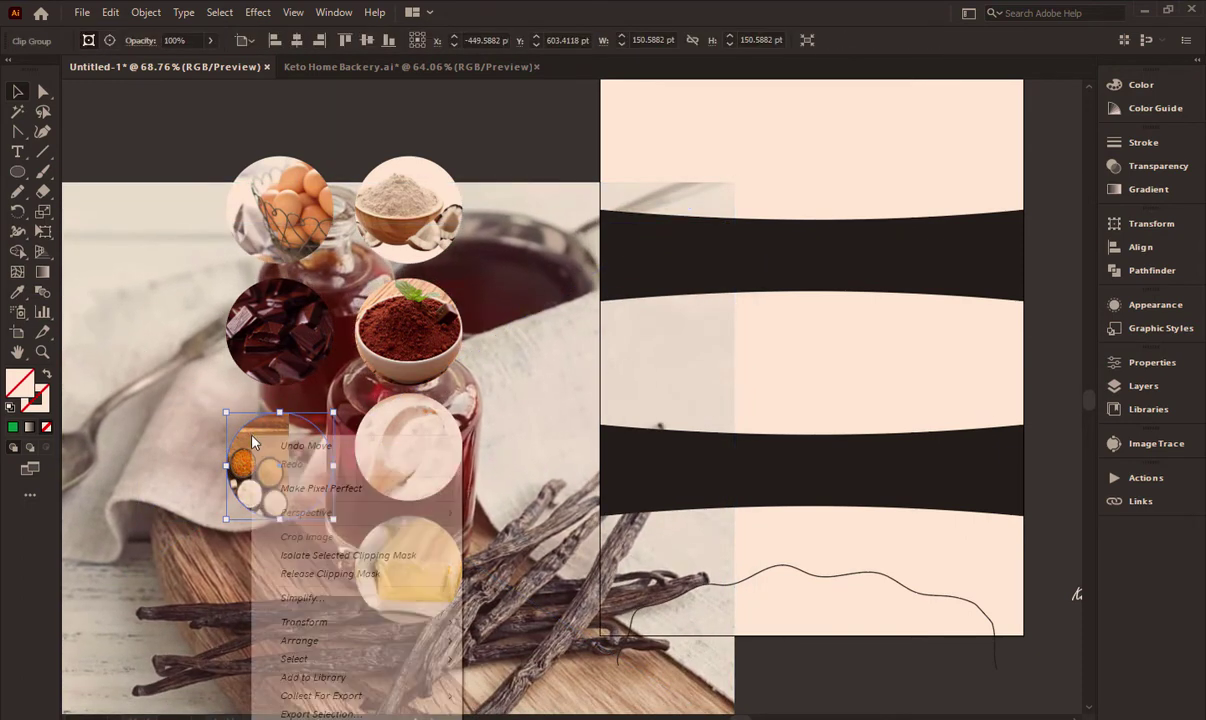
# Release the sweeteners photo's circular crop and zoom in on the uncropped image
pyautogui.click(320, 574)
pyautogui.keyDown('shift'); pyautogui.click(160, 412); pyautogui.keyUp('shift')
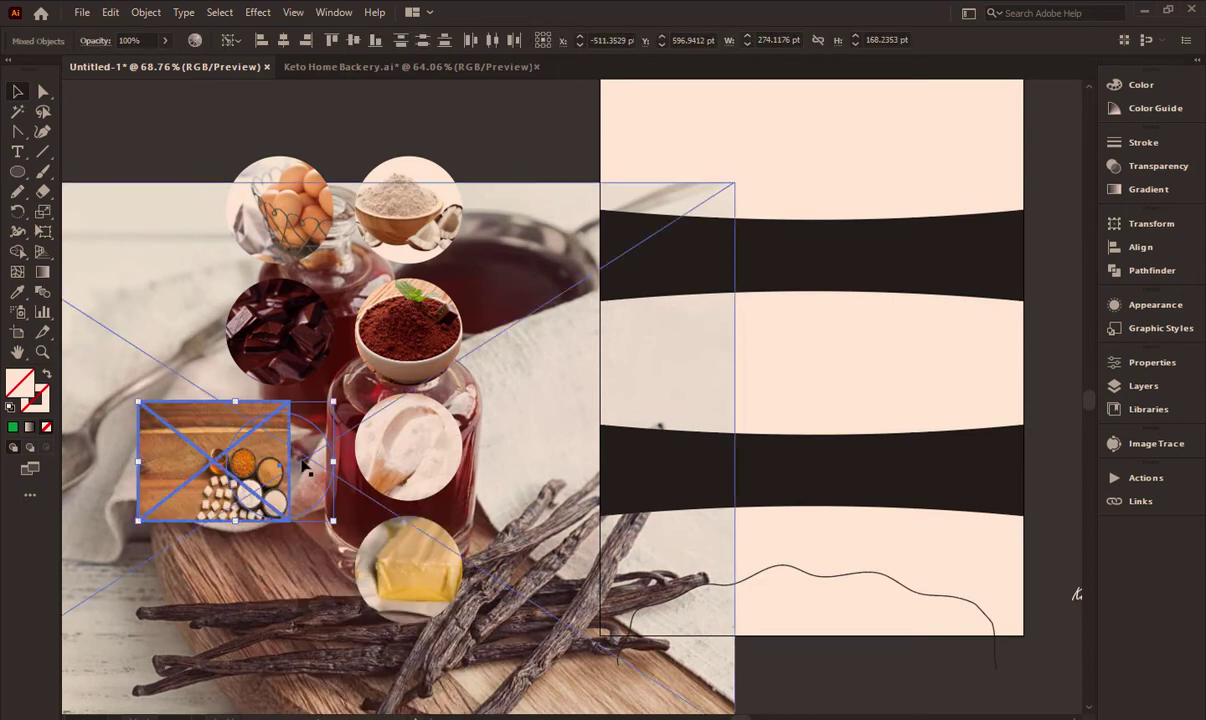
pyautogui.hotkey('ctrl', '=')
pyautogui.click(352, 128)
pyautogui.doubleClick(372, 421)
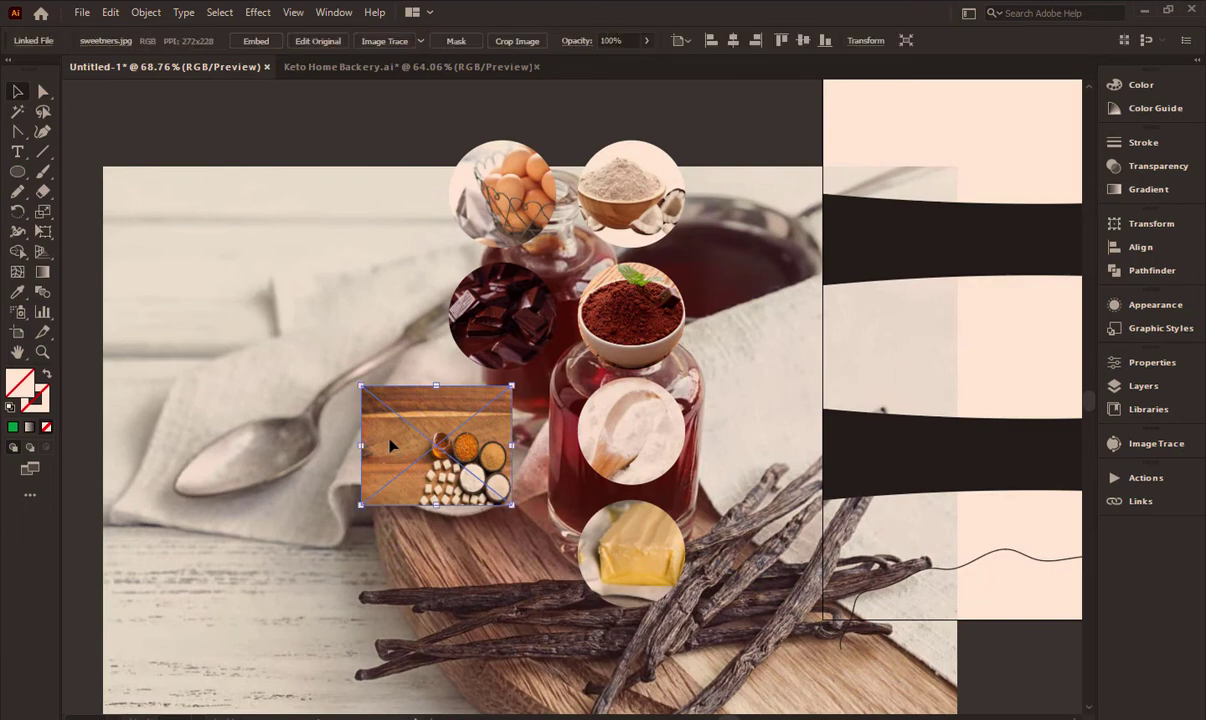
pyautogui.doubleClick(284, 141)
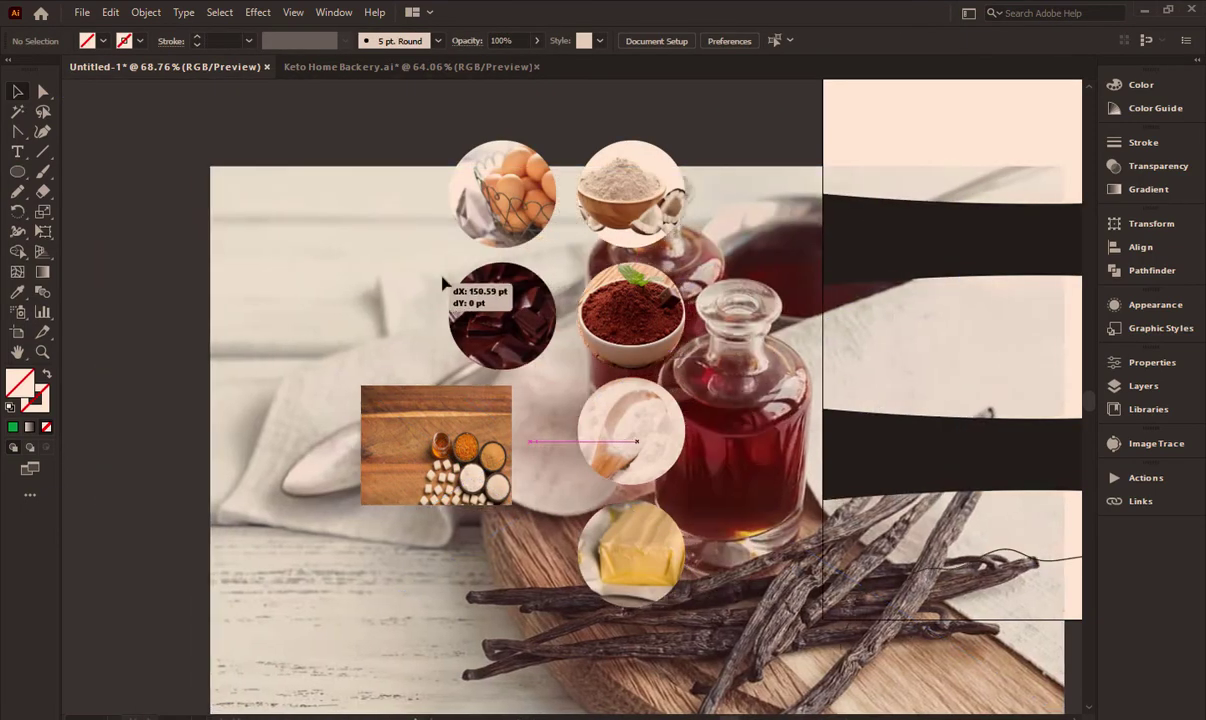
# Scale the vanilla photo down and move it left over the sweeteners photo
pyautogui.moveTo(300, 220); pyautogui.dragTo(445, 270)
pyautogui.hscroll(5, 727, 291)
pyautogui.moveTo(905, 162)
pyautogui.mouseDown()
pyautogui.moveTo(584, 368)
pyautogui.moveTo(370, 440)
pyautogui.mouseUp()
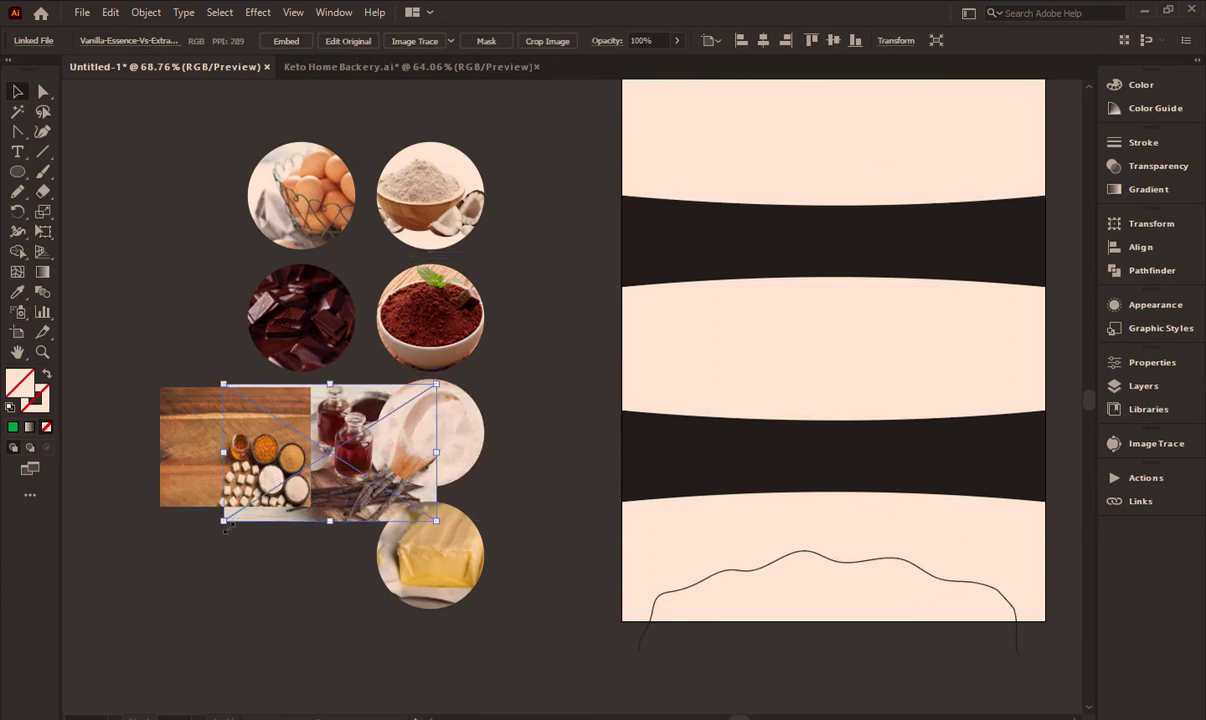
pyautogui.moveTo(223, 521); pyautogui.dragTo(240, 506)
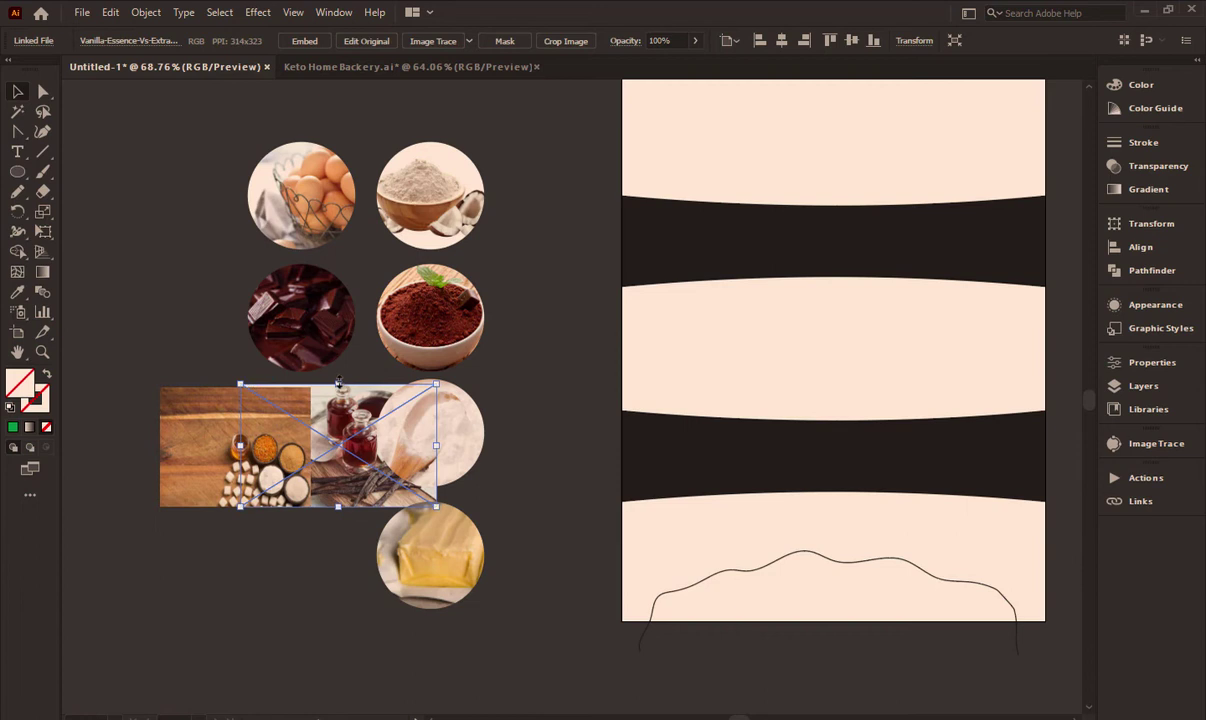
pyautogui.moveTo(338, 383); pyautogui.dragTo(348, 437)
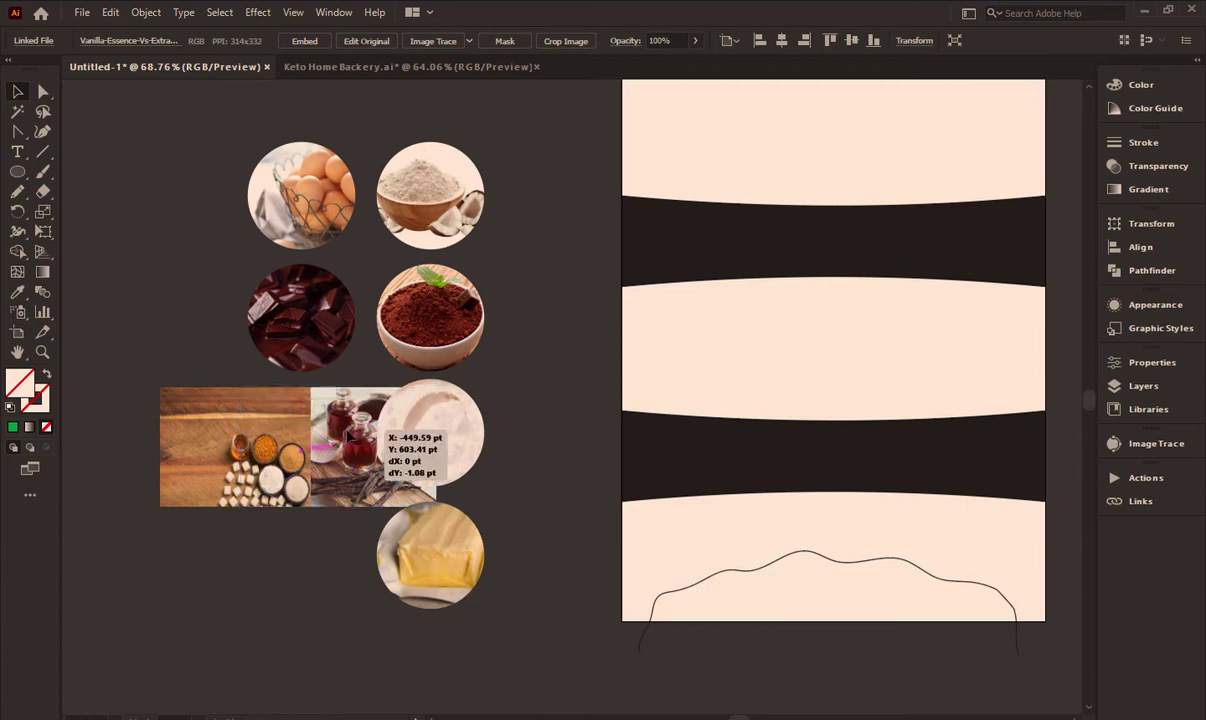
pyautogui.click(288, 437)
pyautogui.click(178, 410)
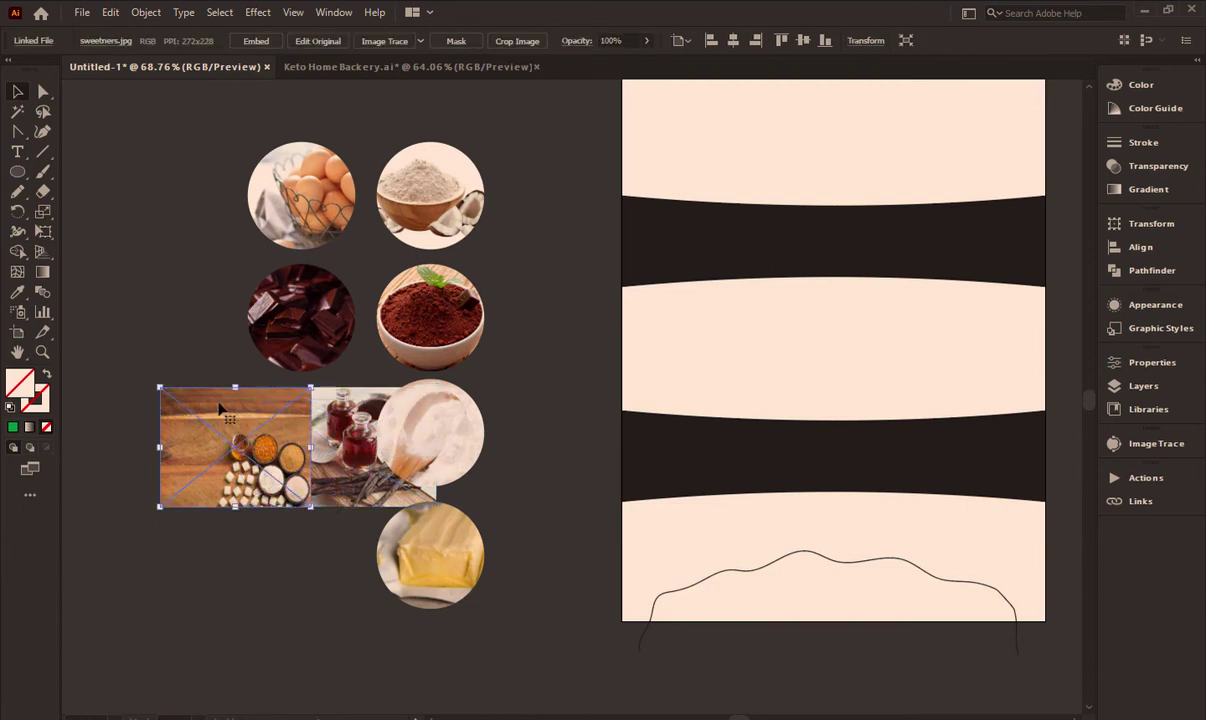
pyautogui.moveTo(385, 410)
pyautogui.mouseDown()
pyautogui.moveTo(362, 410)
pyautogui.moveTo(364, 430)
pyautogui.moveTo(320, 387)
pyautogui.mouseUp()
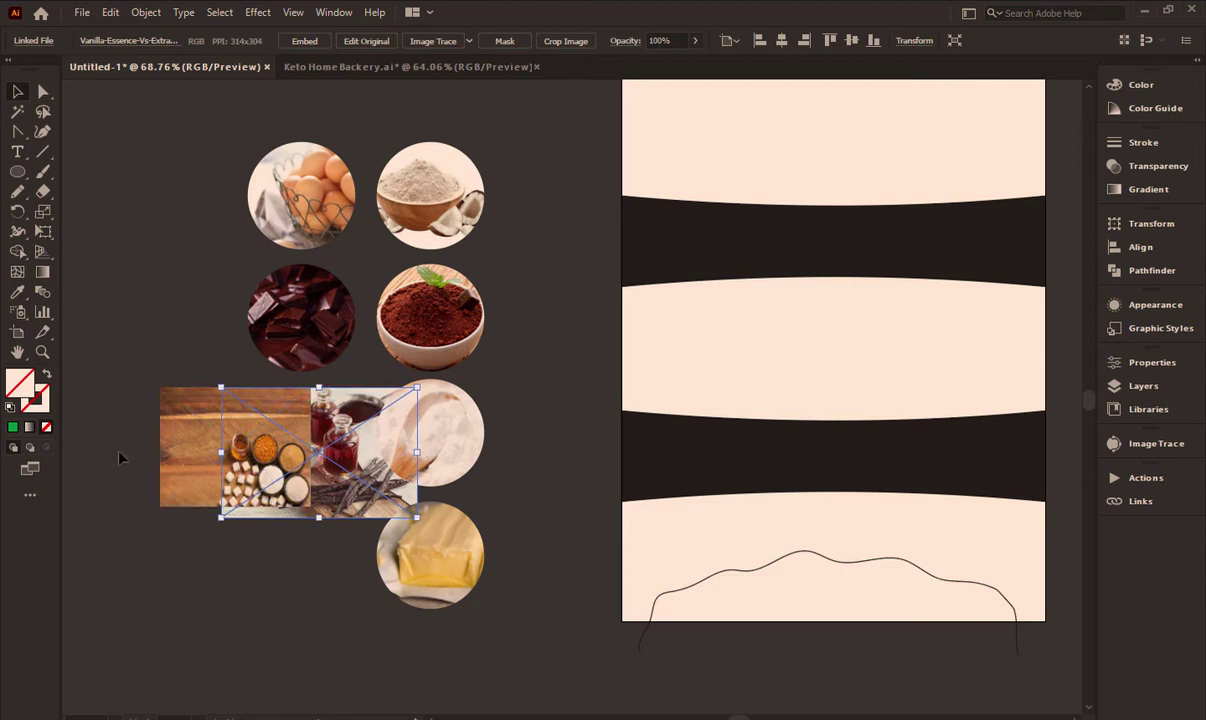
# Group the sweeteners and vanilla photos and send the group behind the circle
pyautogui.keyDown('shift'); pyautogui.click(186, 472); pyautogui.keyUp('shift')
pyautogui.rightClick(250, 405)
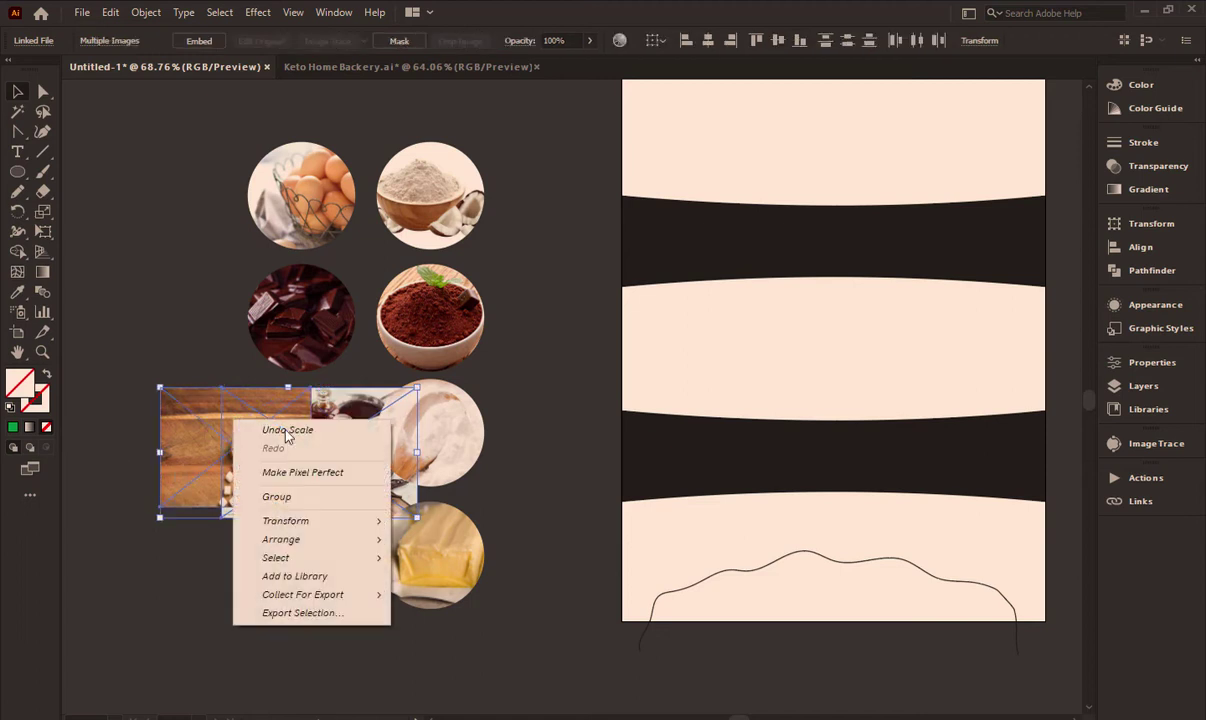
pyautogui.click(272, 492)
pyautogui.moveTo(188, 484); pyautogui.dragTo(169, 469)
pyautogui.rightClick(197, 425)
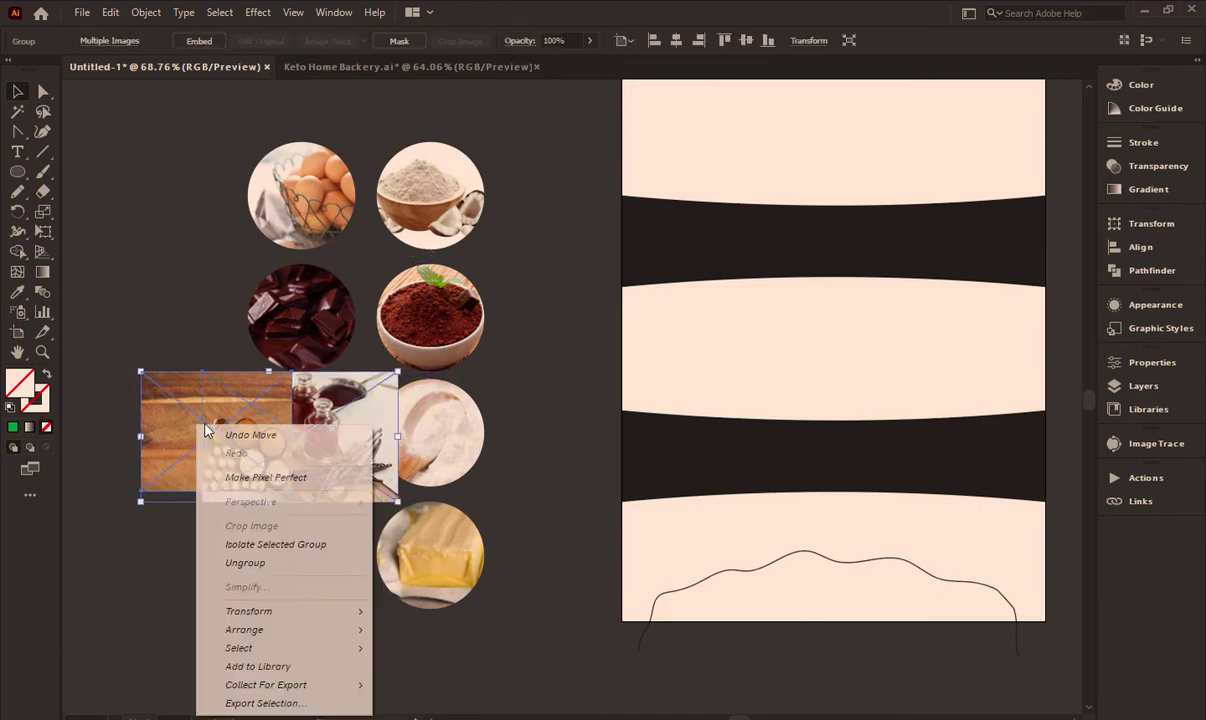
pyautogui.click(410, 684)
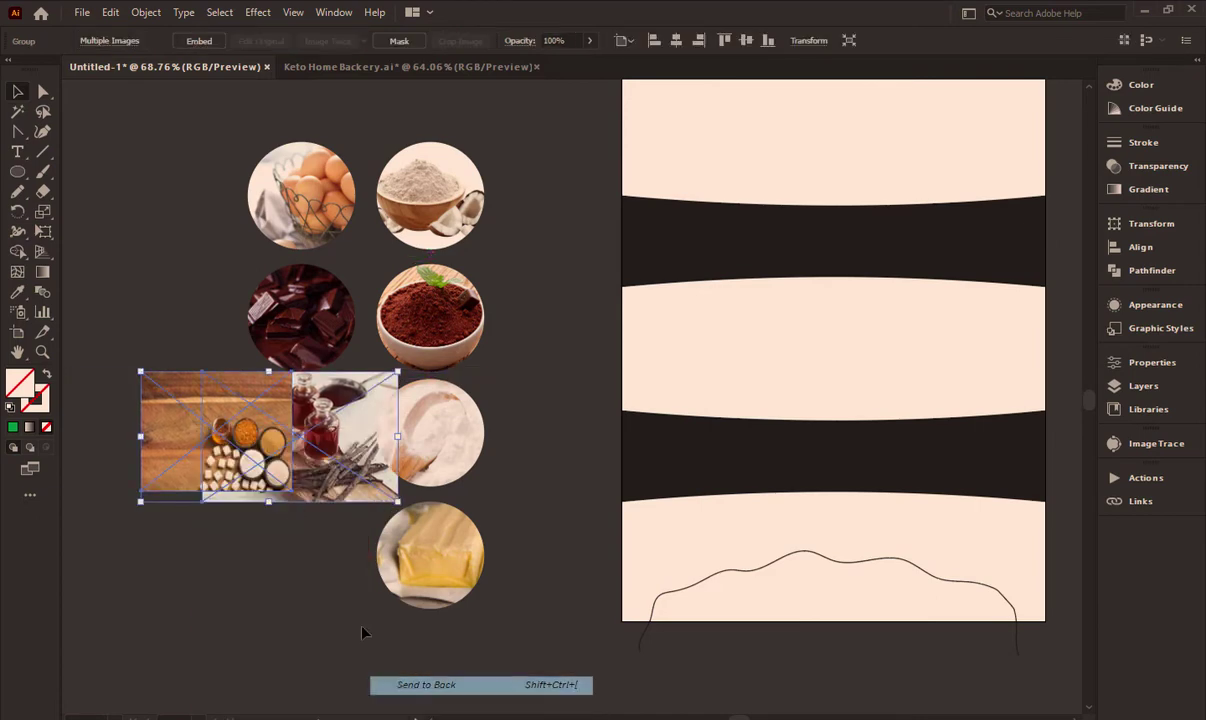
# Clip the photo group to the circle and reposition the photos inside the crop
pyautogui.click(148, 22)
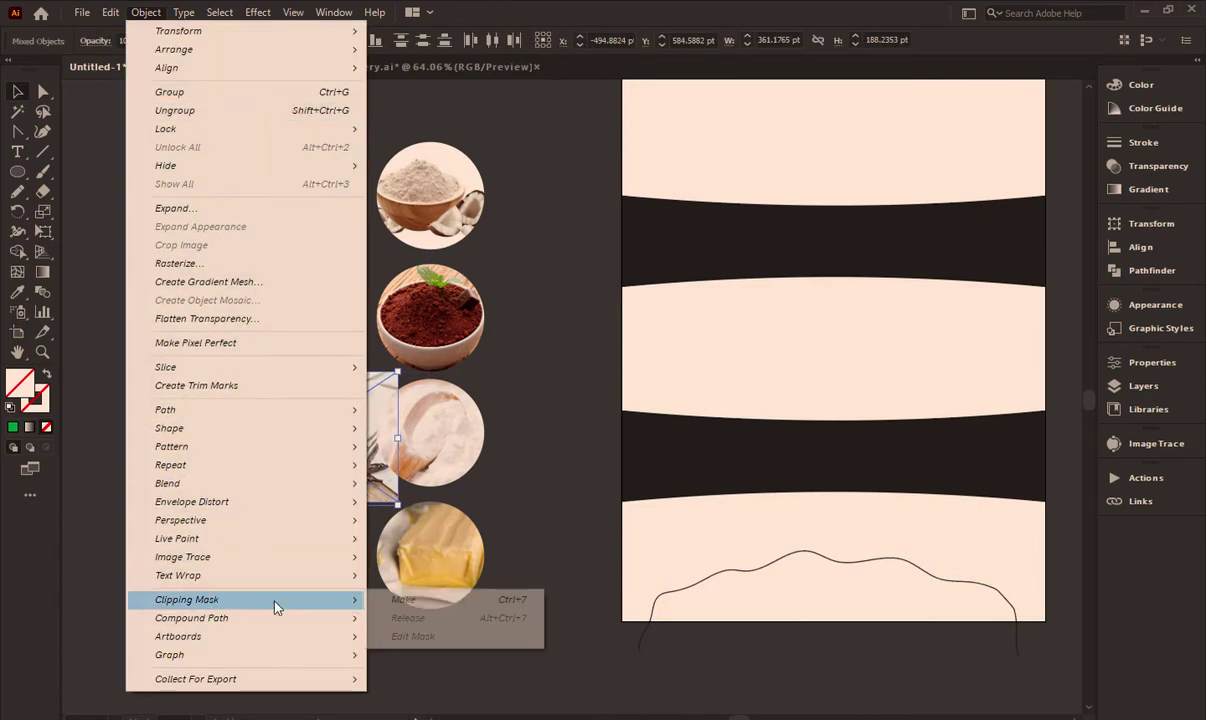
pyautogui.click(400, 598)
pyautogui.doubleClick(303, 445)
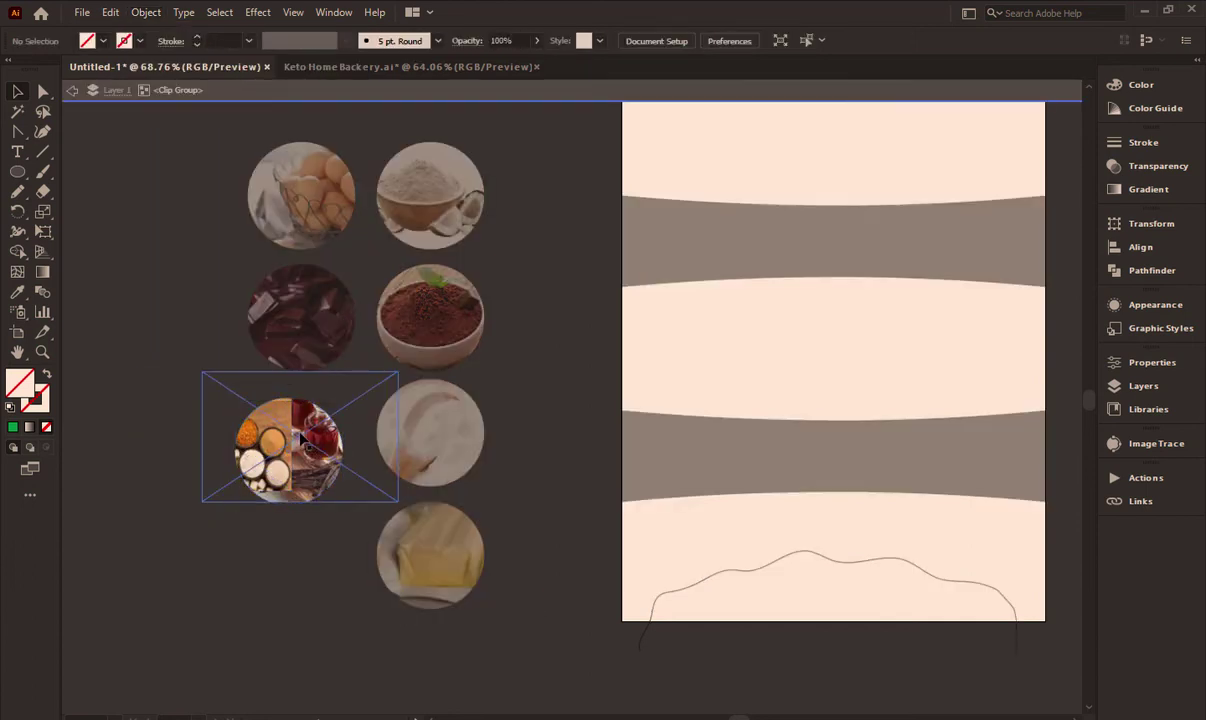
pyautogui.moveTo(301, 441); pyautogui.dragTo(296, 457)
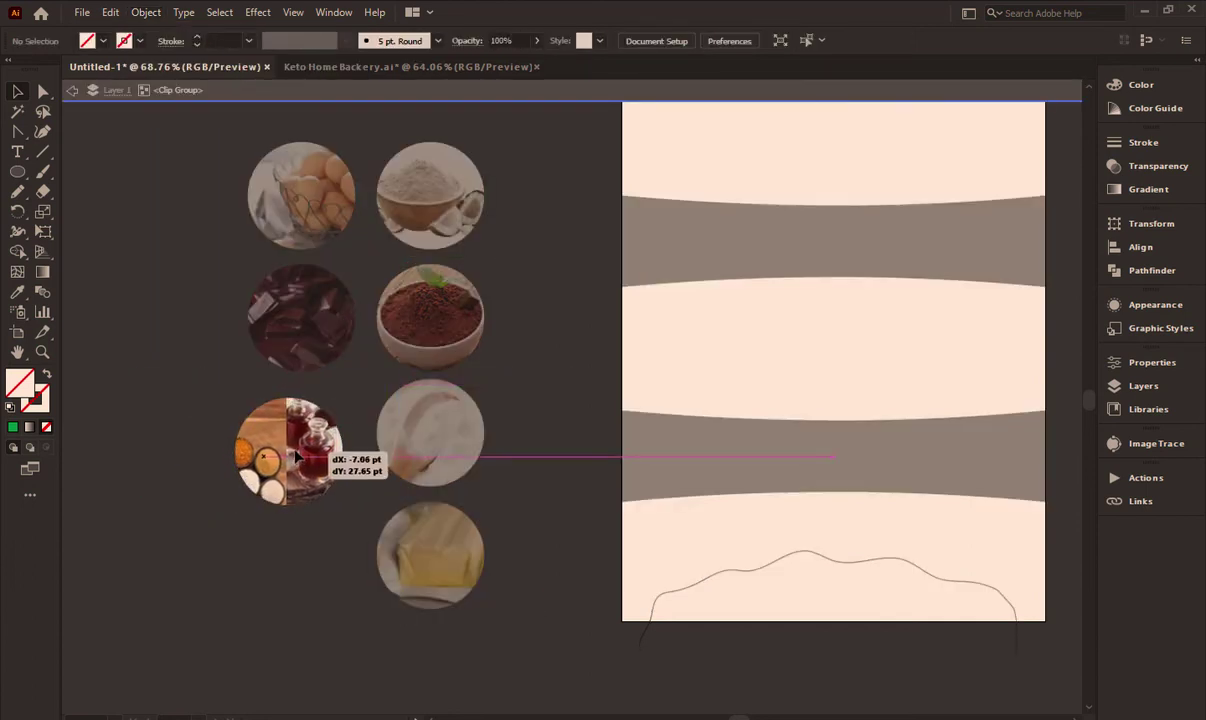
pyautogui.doubleClick(291, 565)
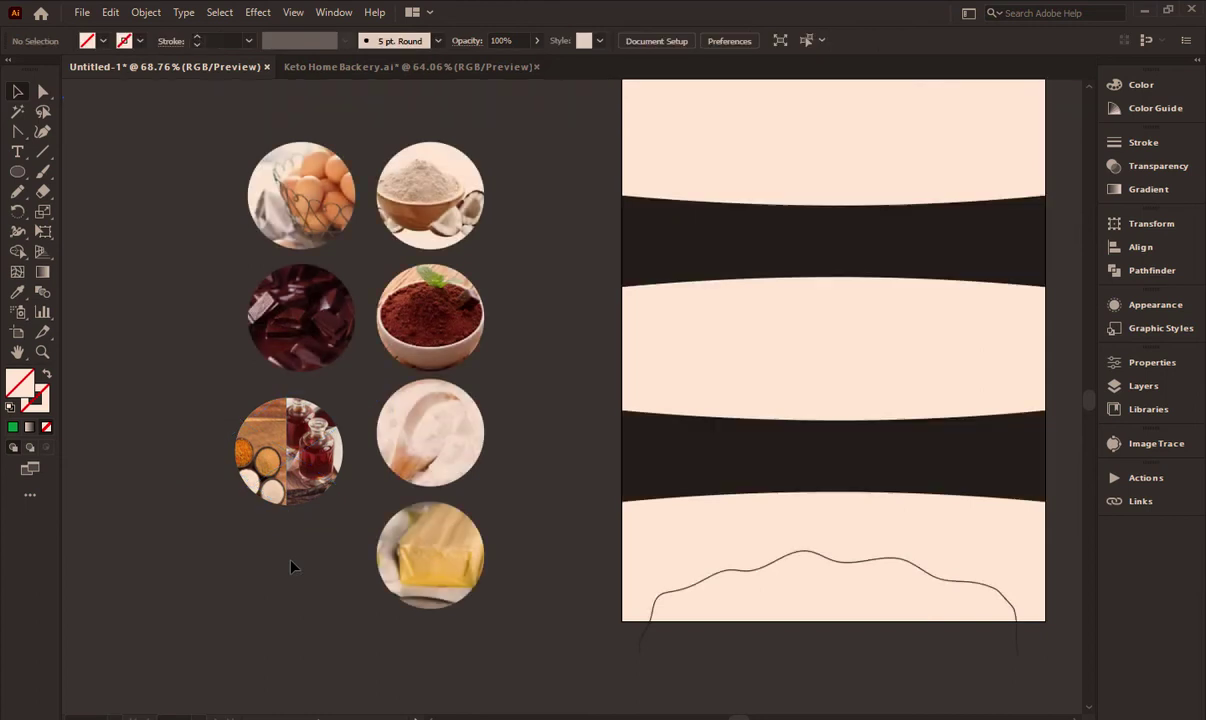
pyautogui.click(305, 448)
pyautogui.moveTo(330, 481); pyautogui.dragTo(288, 483)
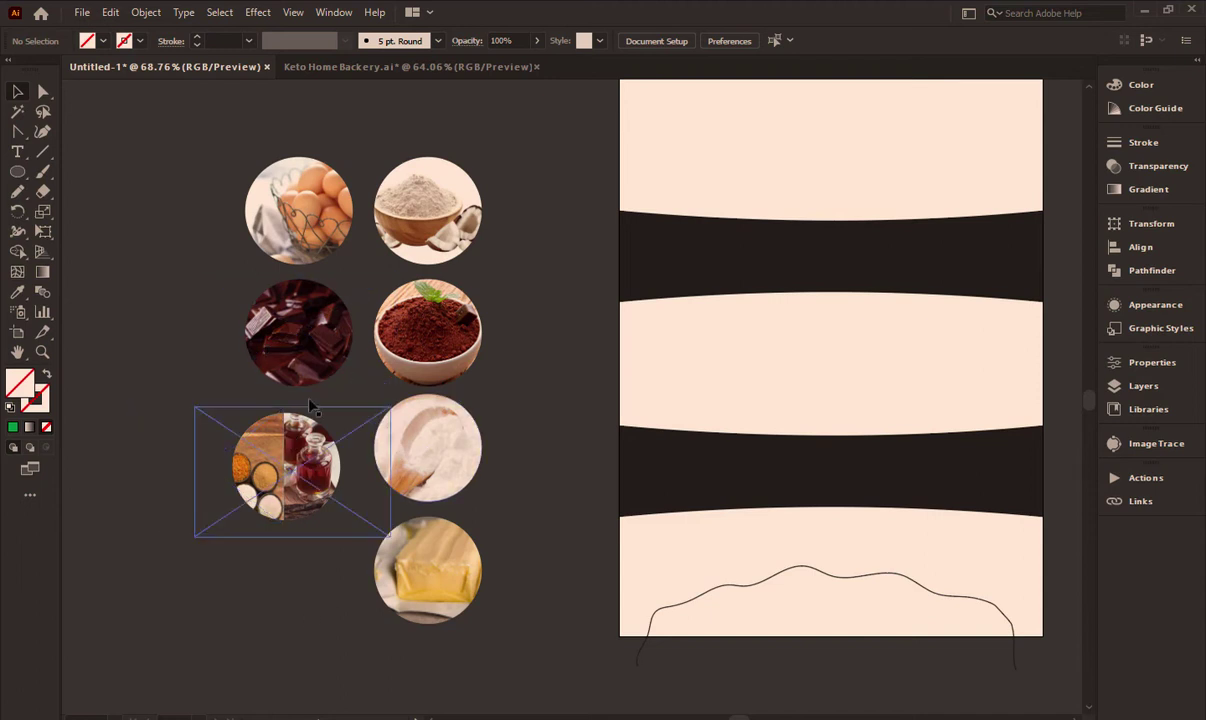
pyautogui.moveTo(208, 153); pyautogui.dragTo(468, 592)
pyautogui.click(502, 320)
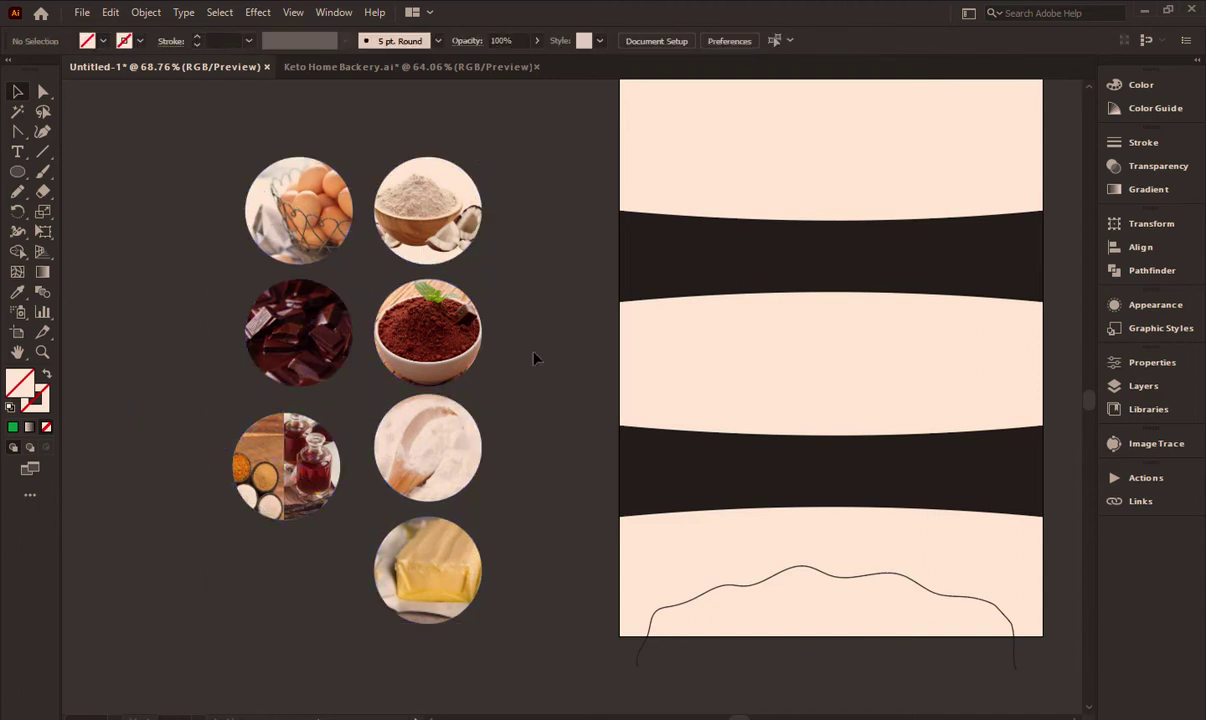
pyautogui.scroll(-1, 490, 350)
pyautogui.moveTo(701, 363); pyautogui.dragTo(588, 422)
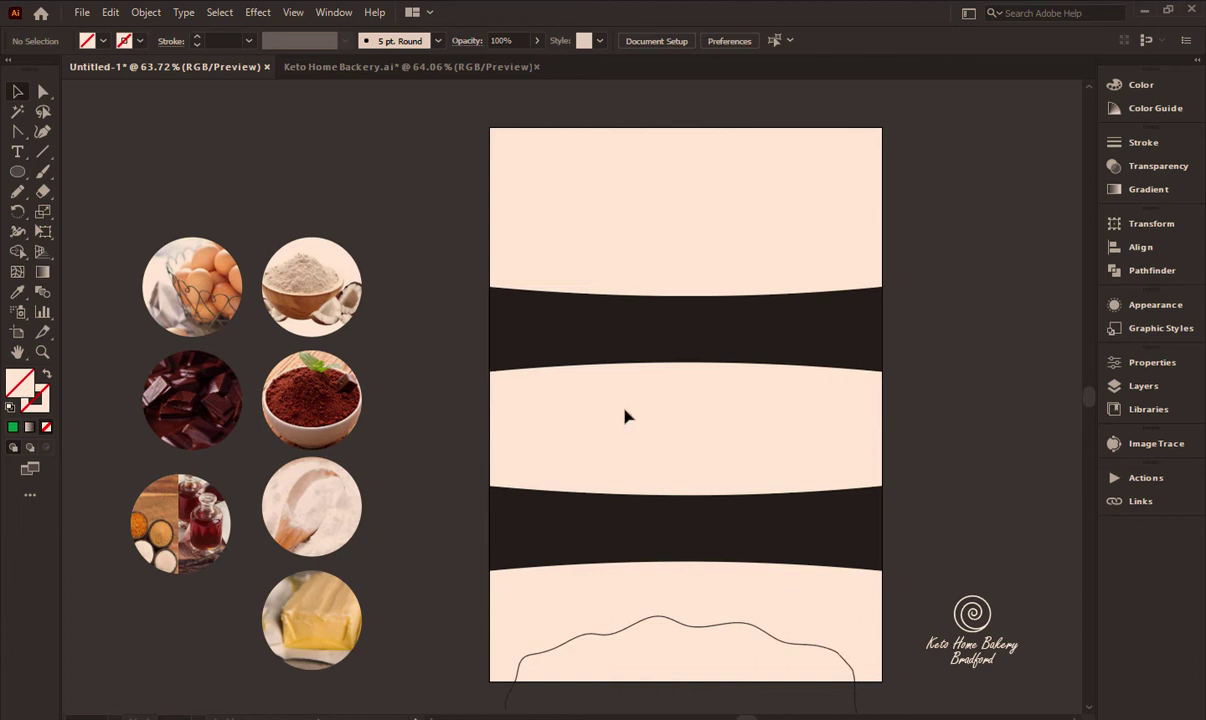
# Move the flour, eggs and butter circles in a row onto the top dark band
pyautogui.moveTo(421, 284); pyautogui.dragTo(430, 248)
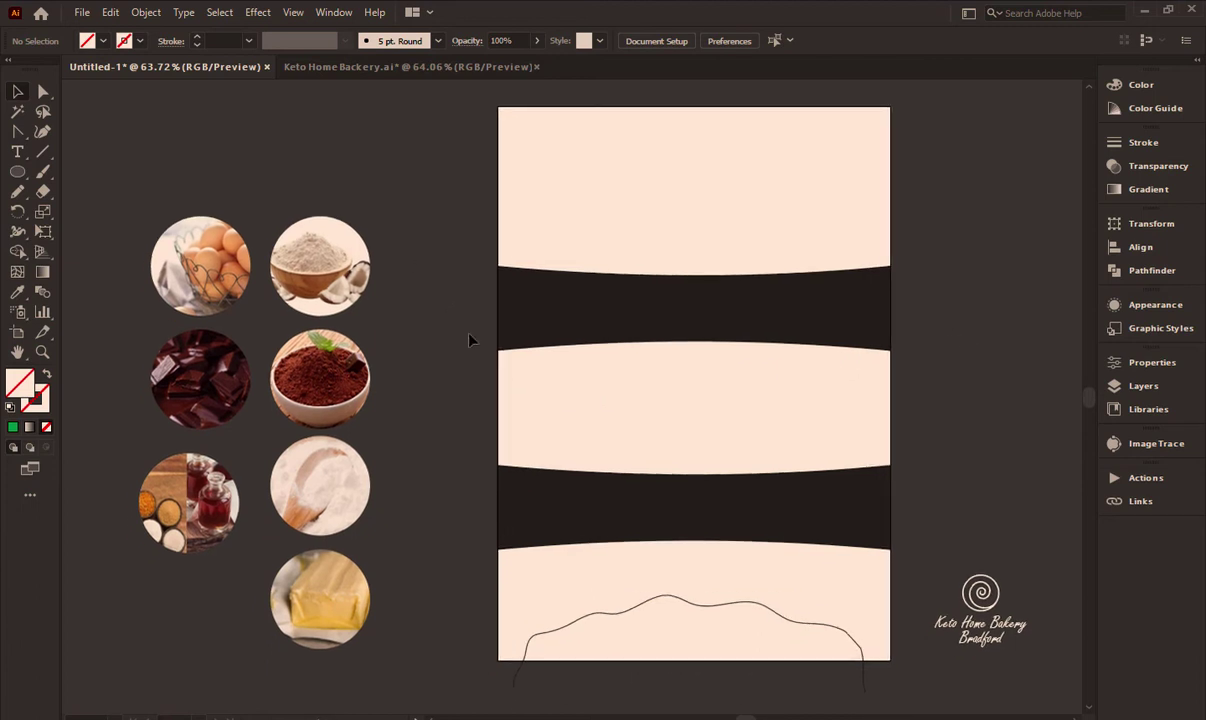
pyautogui.click(512, 539)
pyautogui.click(420, 490)
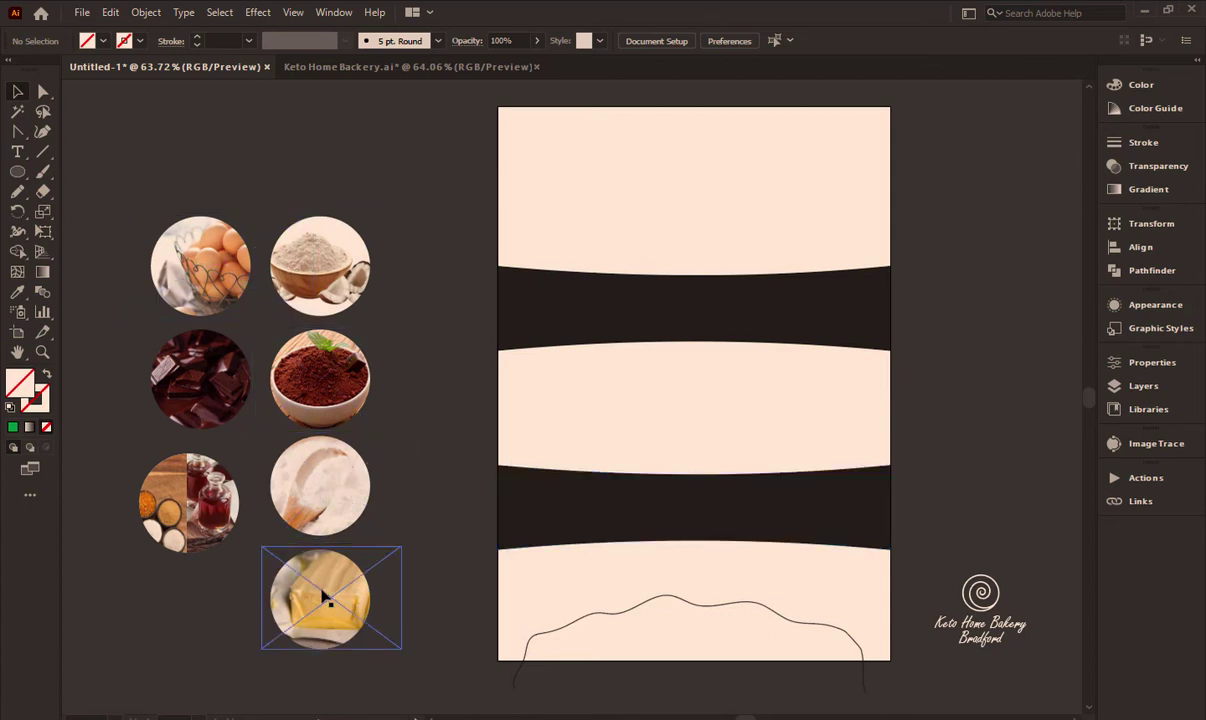
pyautogui.moveTo(313, 284); pyautogui.dragTo(548, 260)
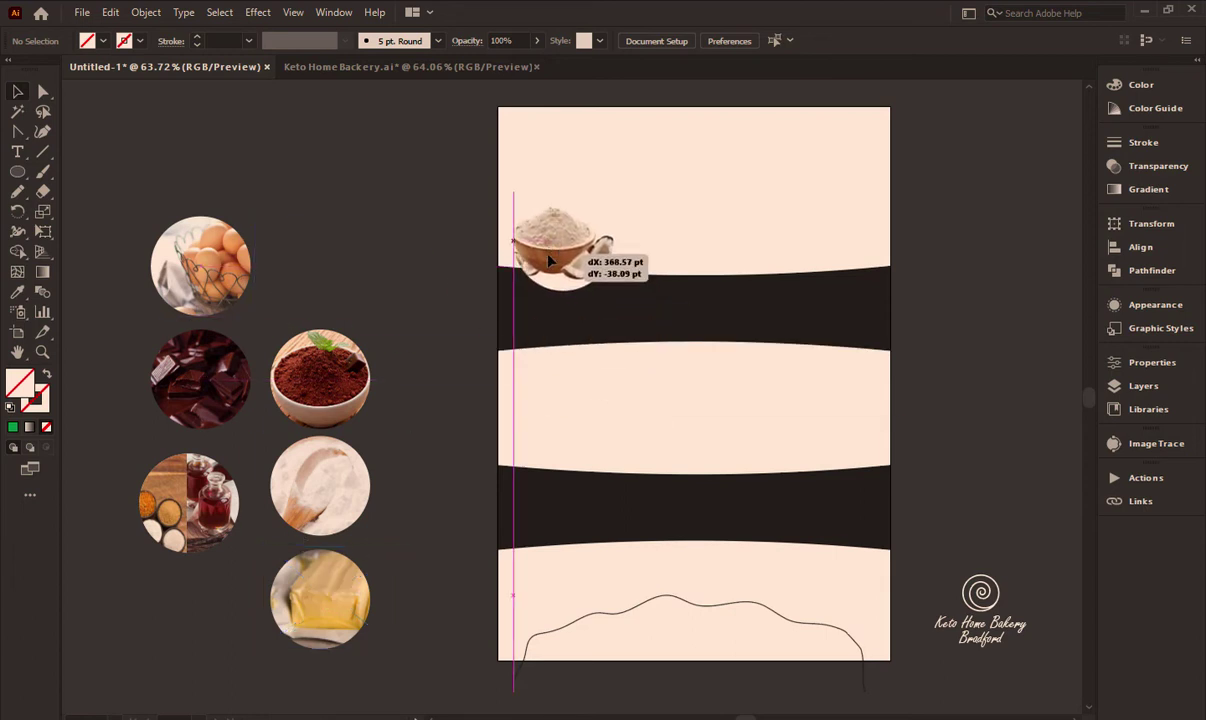
pyautogui.moveTo(548, 260); pyautogui.dragTo(548, 247)
pyautogui.moveTo(185, 278); pyautogui.dragTo(682, 262)
pyautogui.moveTo(328, 600); pyautogui.dragTo(837, 246)
pyautogui.moveTo(712, 257); pyautogui.dragTo(710, 258)
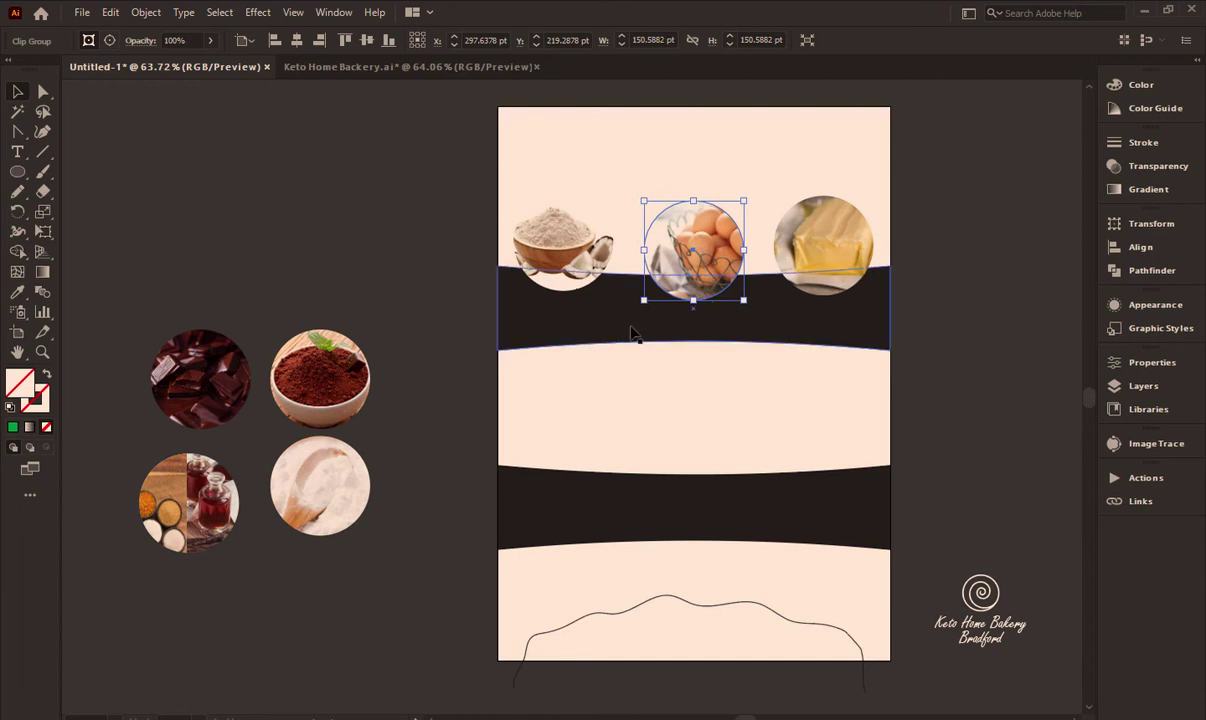
# Centre the eggs circle horizontally on the top band, with the band as key object
pyautogui.keyDown('shift'); pyautogui.click(643, 331); pyautogui.keyUp('shift')
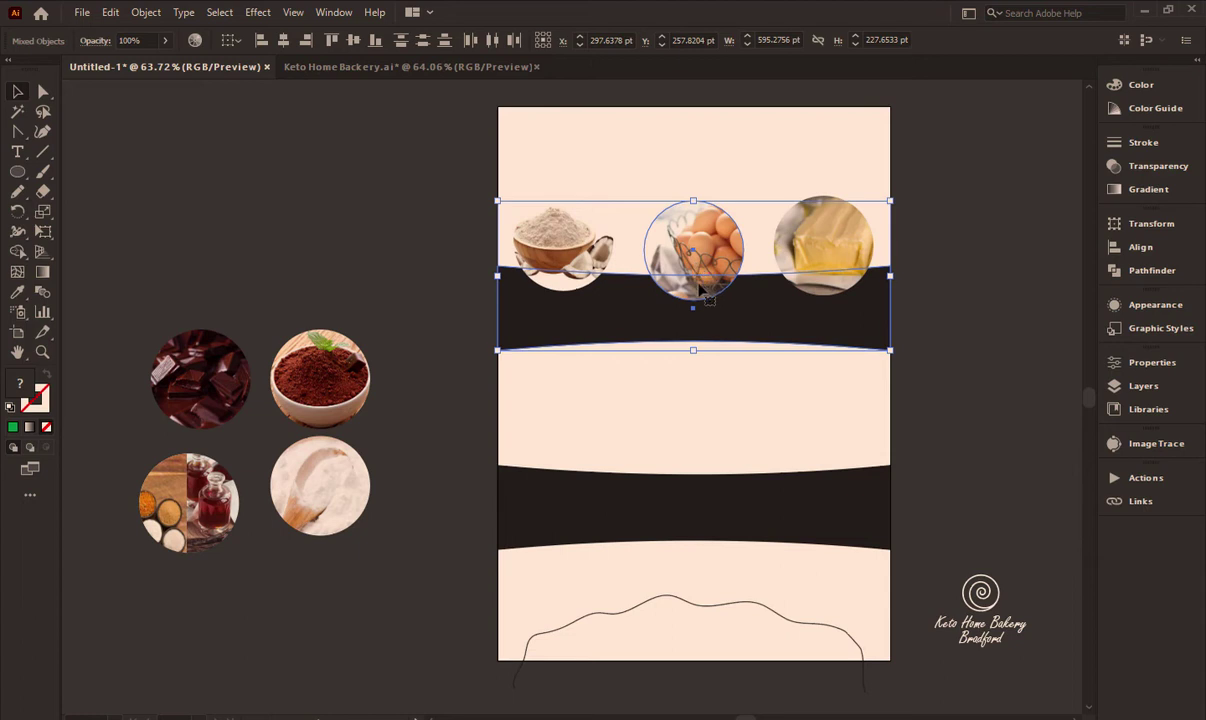
pyautogui.click(613, 323)
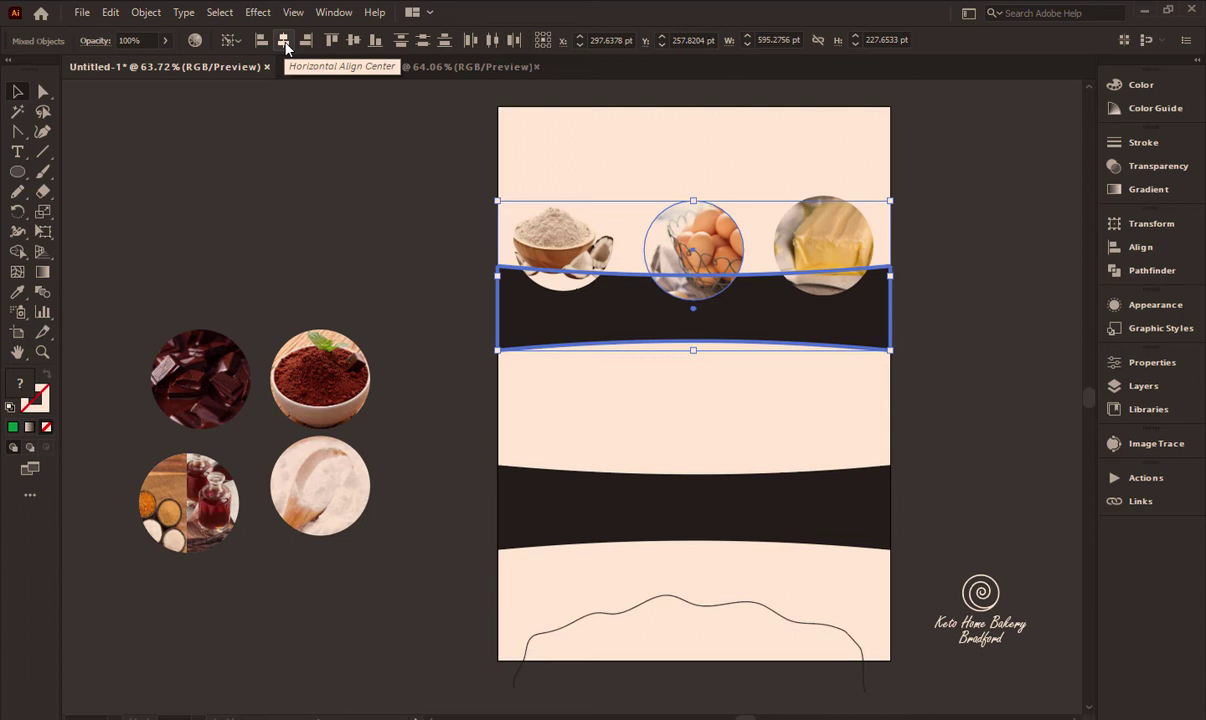
pyautogui.click(285, 40)
pyautogui.click(430, 150)
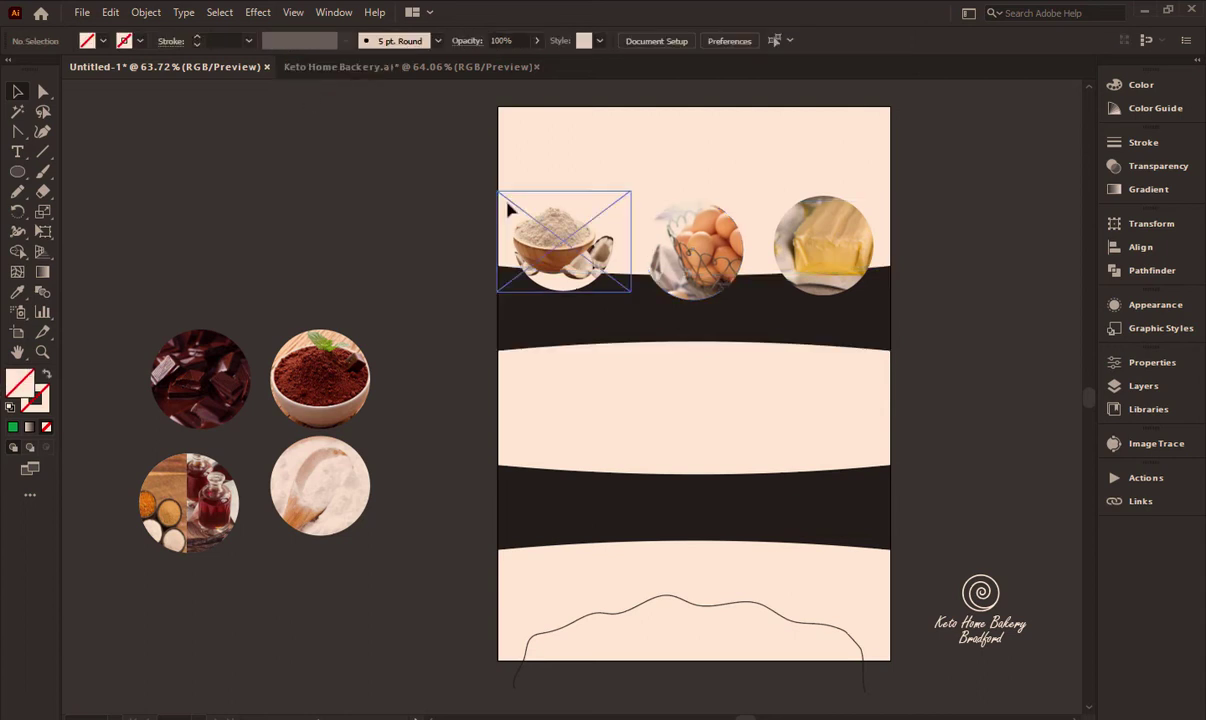
# Row the chocolate, cocoa, white powder and sweeteners-vanilla circles on the middle band, scaled to fit, and lower the top row
pyautogui.moveTo(215, 380); pyautogui.dragTo(572, 456)
pyautogui.moveTo(320, 380); pyautogui.dragTo(685, 457)
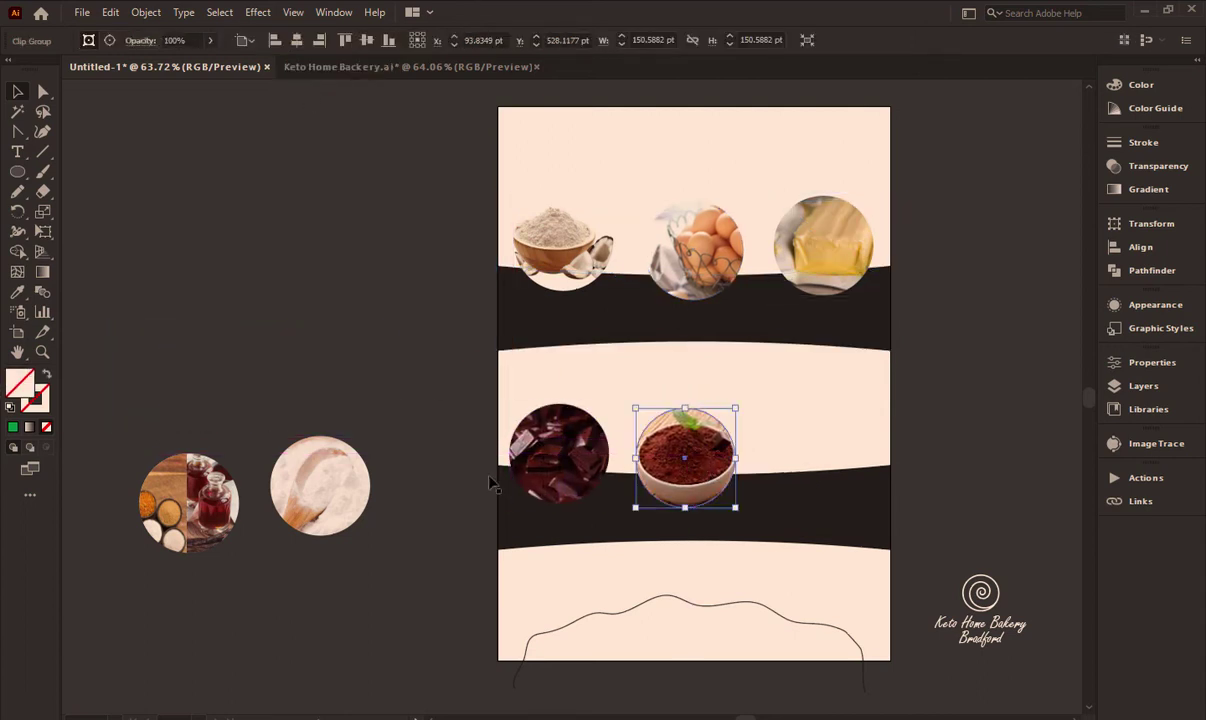
pyautogui.moveTo(320, 485); pyautogui.dragTo(808, 458)
pyautogui.moveTo(214, 491)
pyautogui.mouseDown()
pyautogui.moveTo(968, 466)
pyautogui.moveTo(960, 452)
pyautogui.mouseUp()
pyautogui.moveTo(525, 480)
pyautogui.mouseDown()
pyautogui.moveTo(1001, 420)
pyautogui.moveTo(888, 425)
pyautogui.mouseUp()
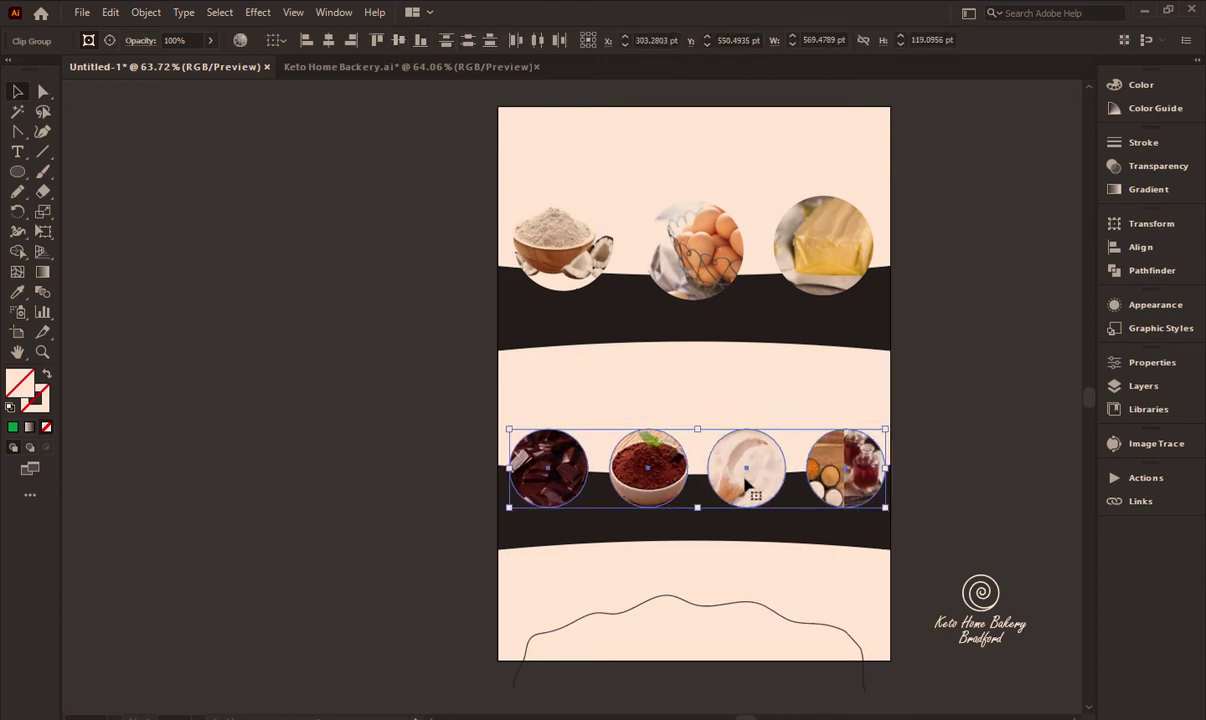
pyautogui.moveTo(732, 482); pyautogui.dragTo(741, 473)
pyautogui.moveTo(719, 364); pyautogui.dragTo(624, 370)
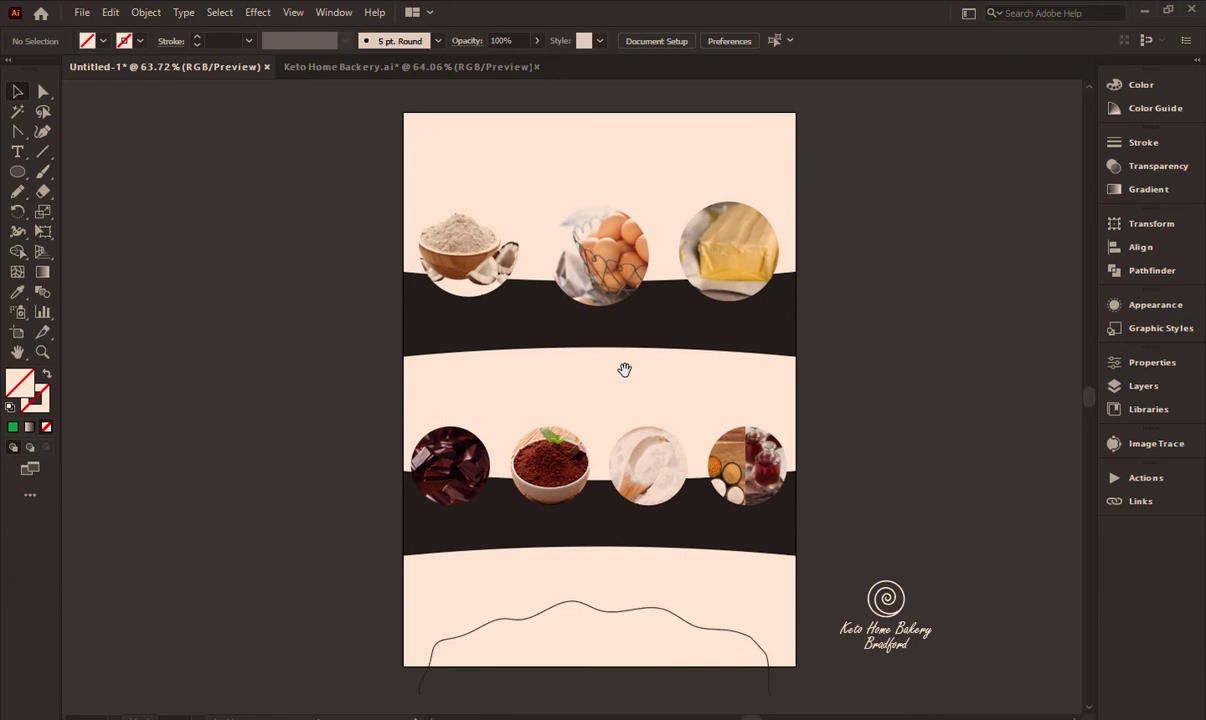
pyautogui.moveTo(514, 269); pyautogui.dragTo(557, 318)
pyautogui.scroll(-1, 593, 333)
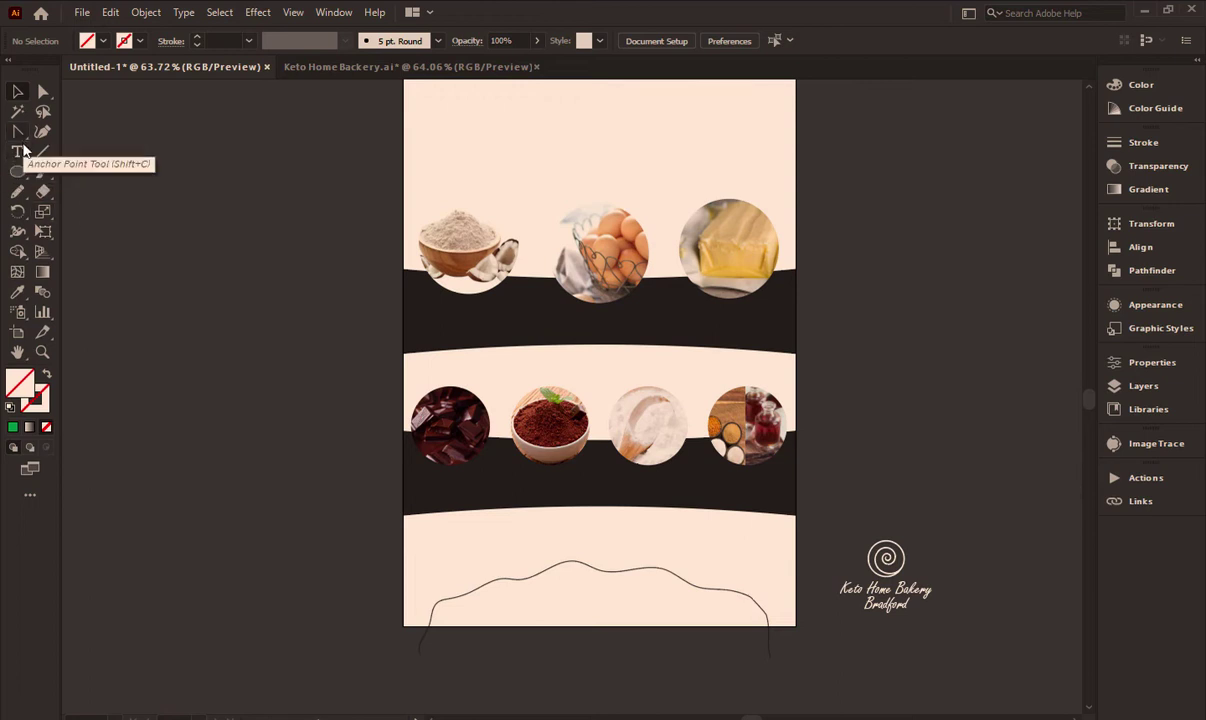
# Draw a Pen curve along the top band's lower edge to the page's right edge
pyautogui.press('p')
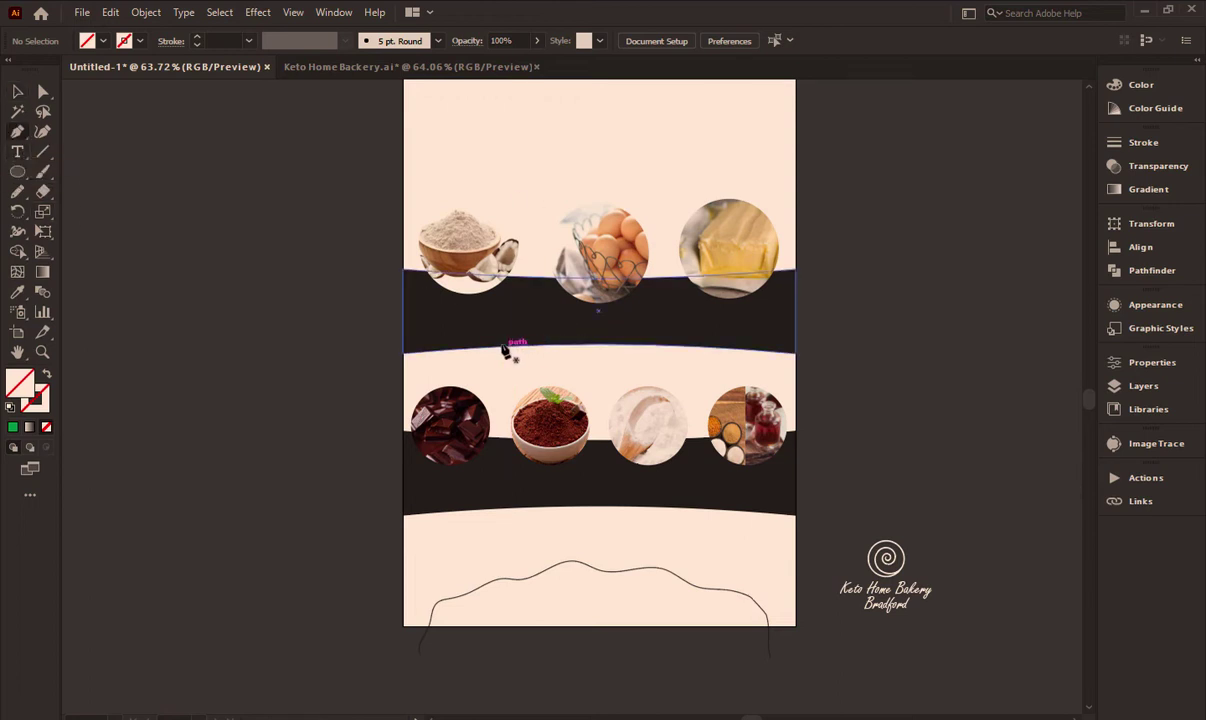
pyautogui.click(506, 347)
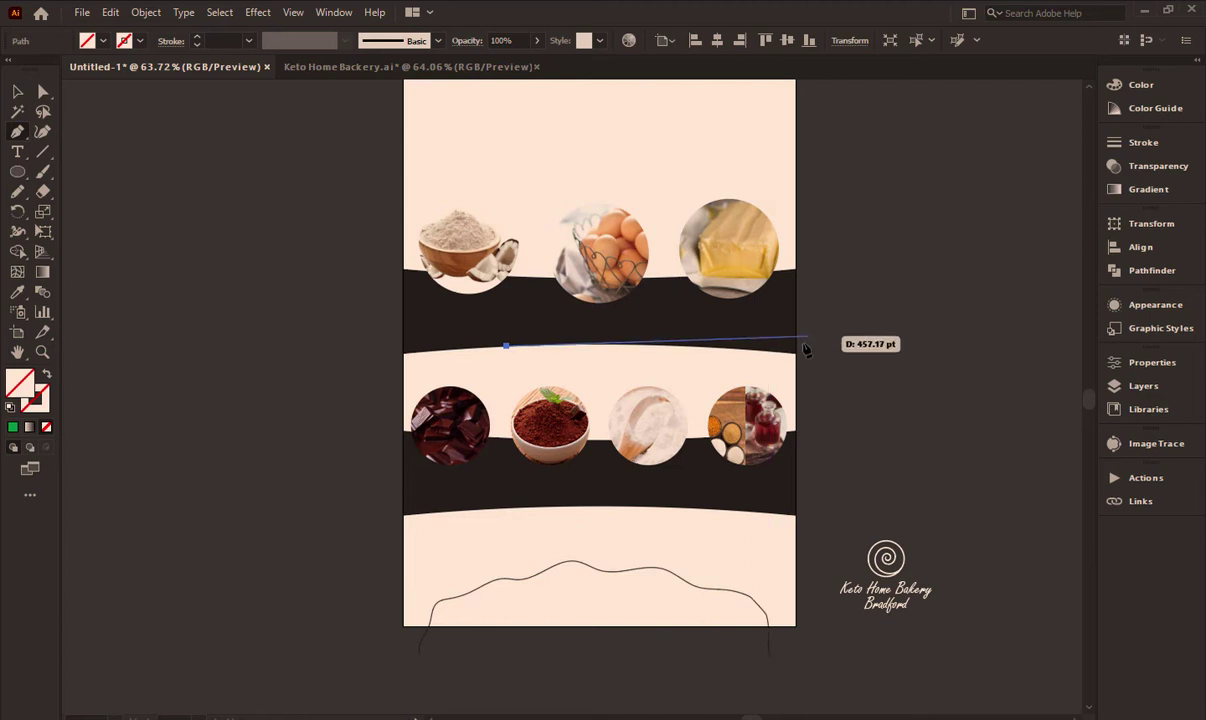
pyautogui.moveTo(796, 342); pyautogui.dragTo(967, 367)
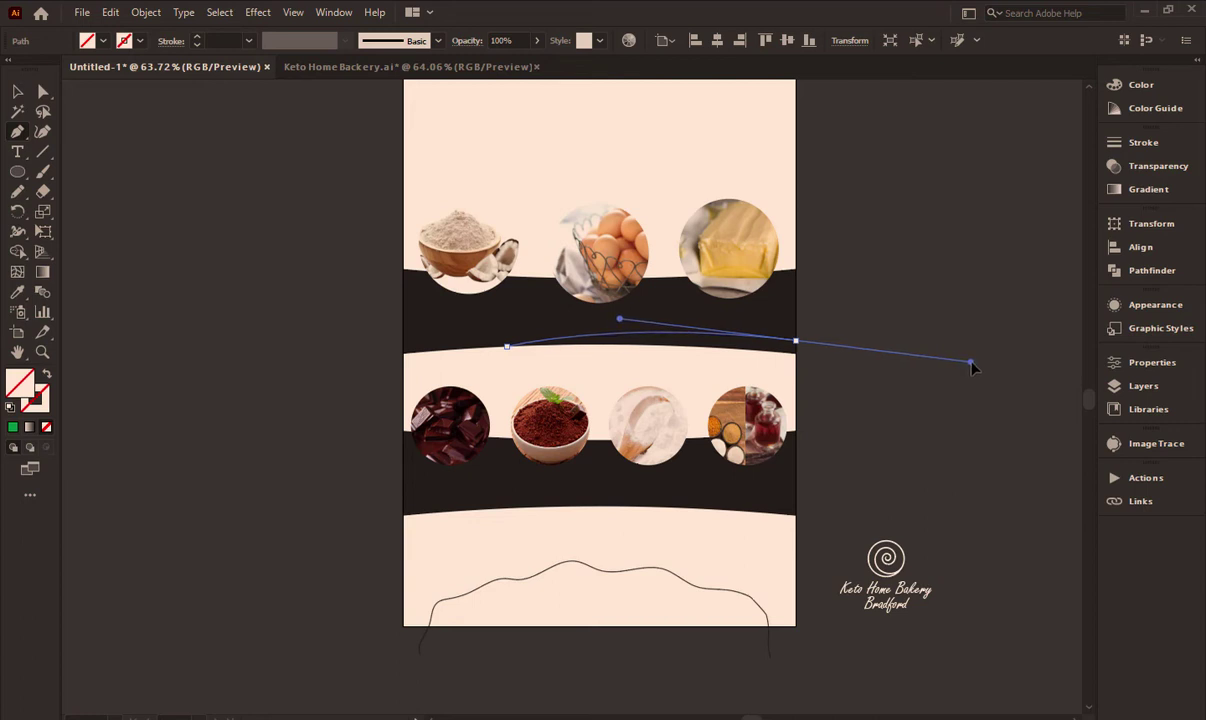
pyautogui.click(800, 346)
pyautogui.press('v')
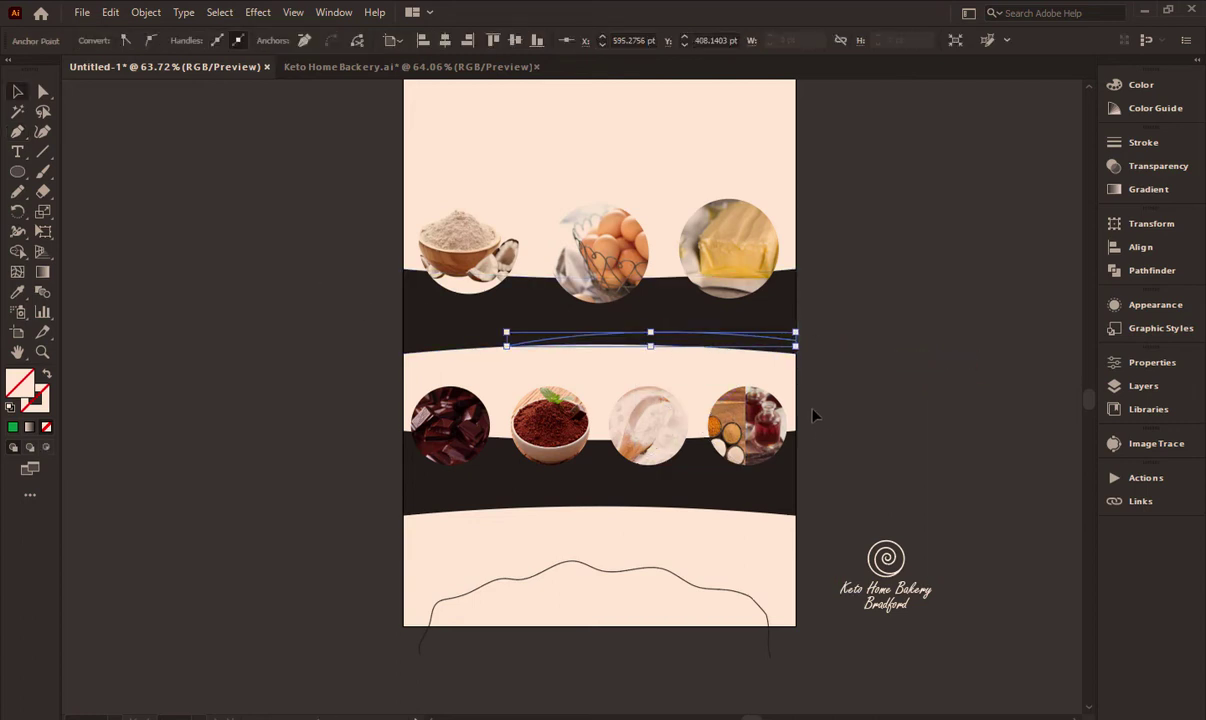
# Lower the curve's right-end anchor slightly, then zoom back out to the page
pyautogui.press('a')
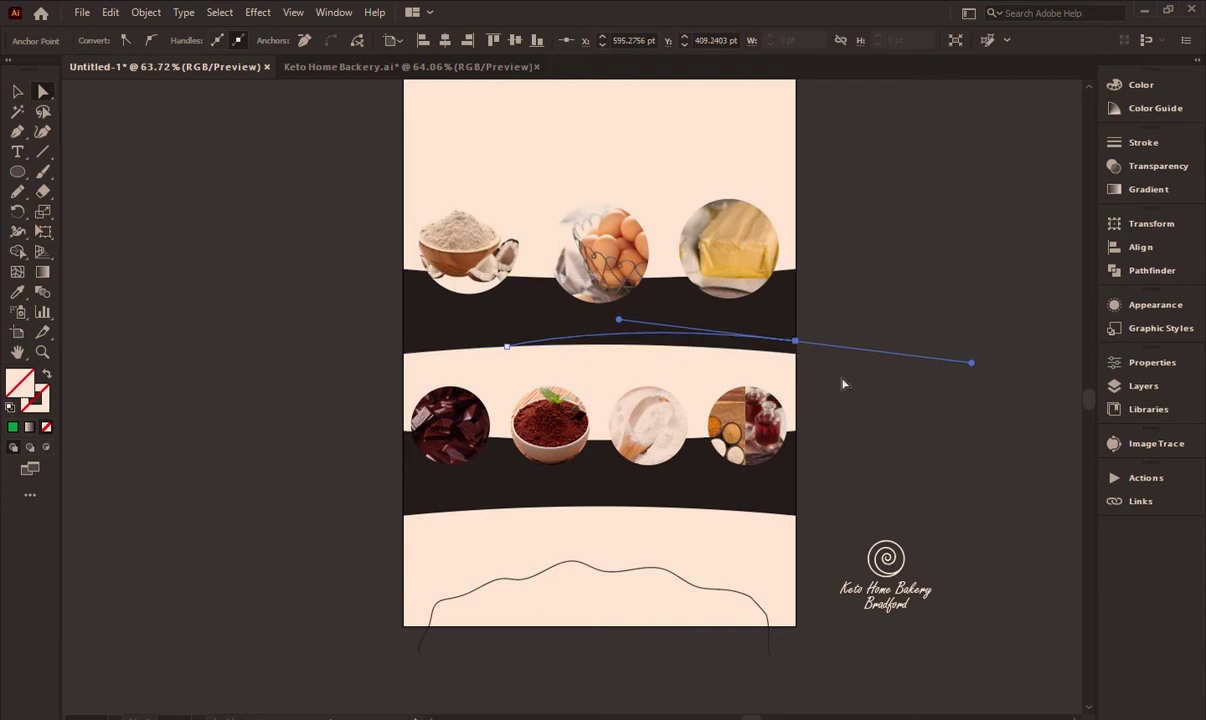
pyautogui.press('z')
pyautogui.moveTo(790, 338); pyautogui.dragTo(1082, 385)
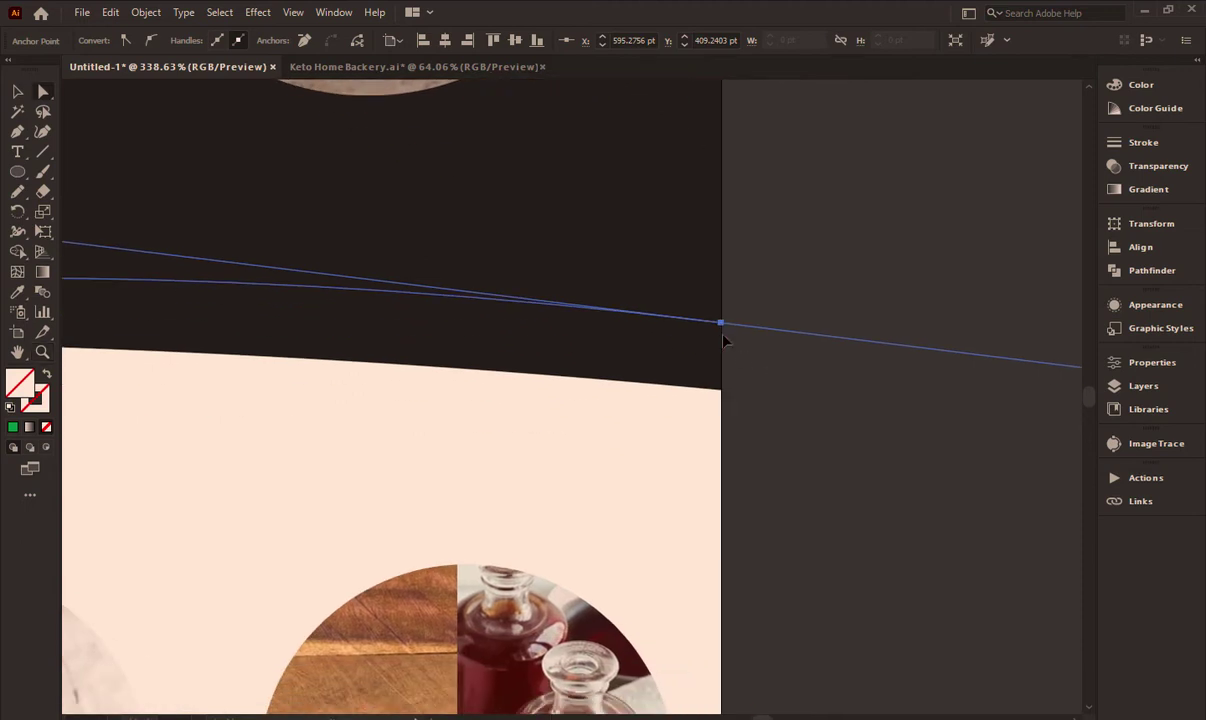
pyautogui.moveTo(721, 324); pyautogui.dragTo(722, 351)
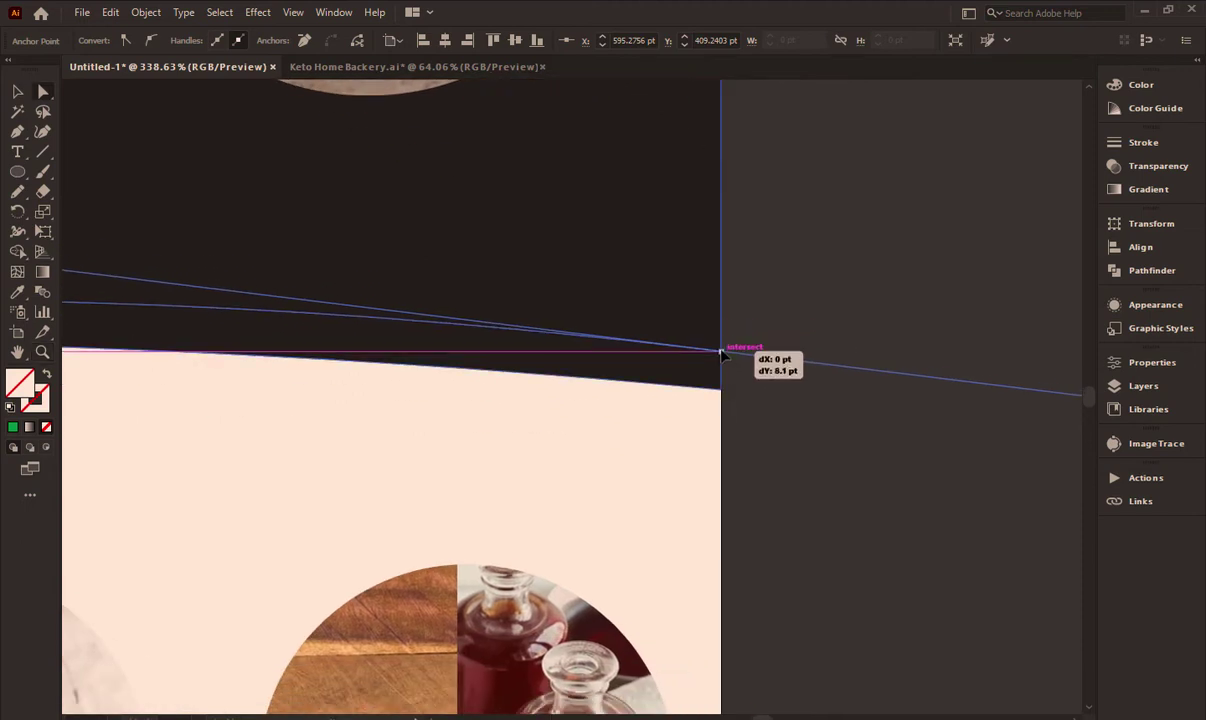
pyautogui.moveTo(789, 449); pyautogui.dragTo(417, 352)
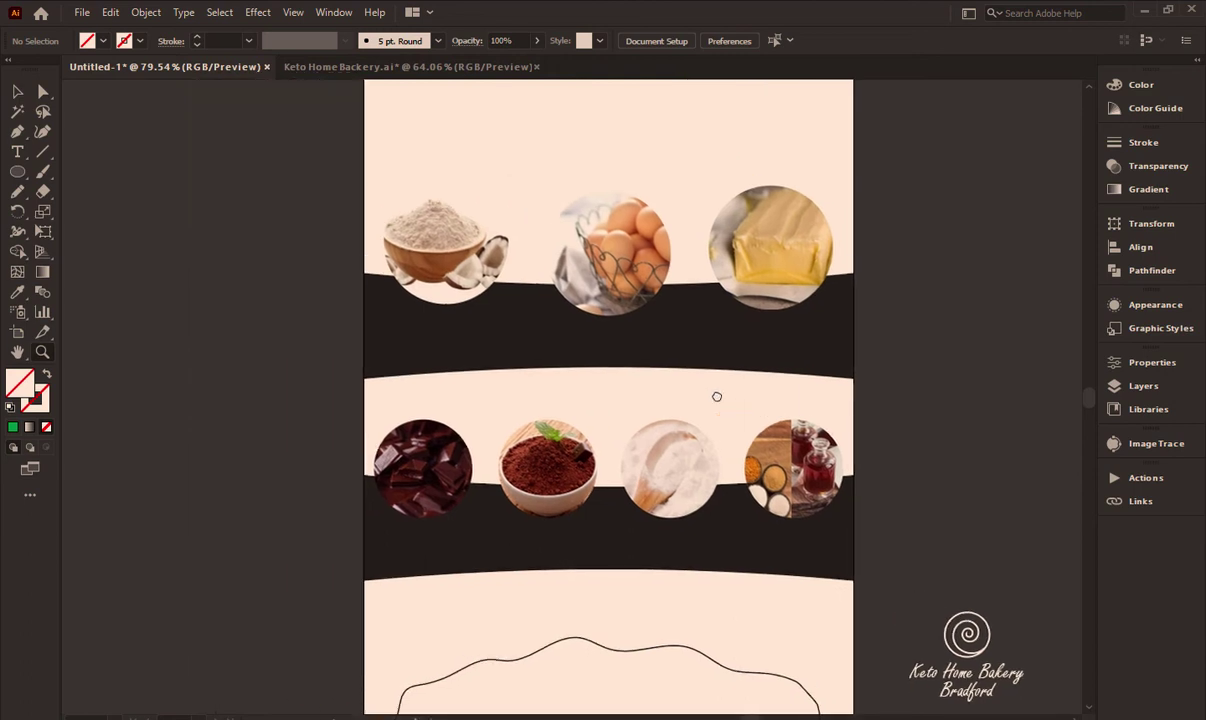
pyautogui.moveTo(716, 397); pyautogui.dragTo(797, 409)
# Give the curved band-edge line a 1 pt yellow stroke and zoom in to check it
pyautogui.press('v')
pyautogui.click(875, 386)
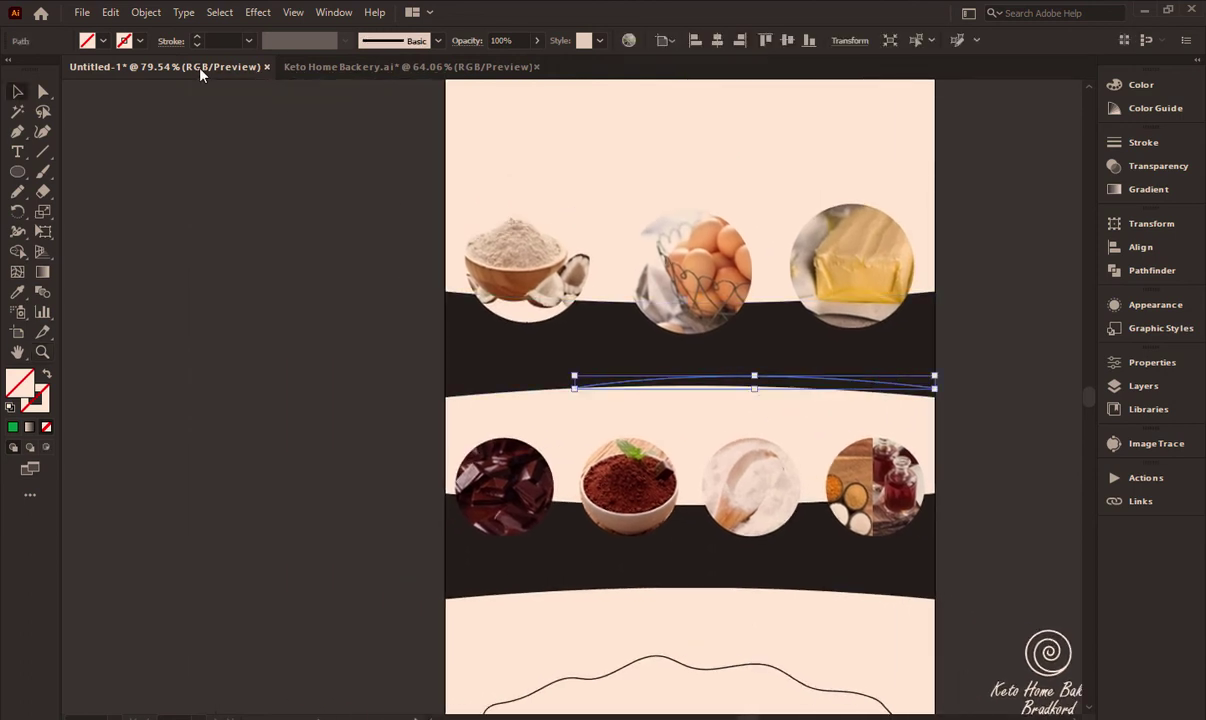
pyautogui.click(200, 40)
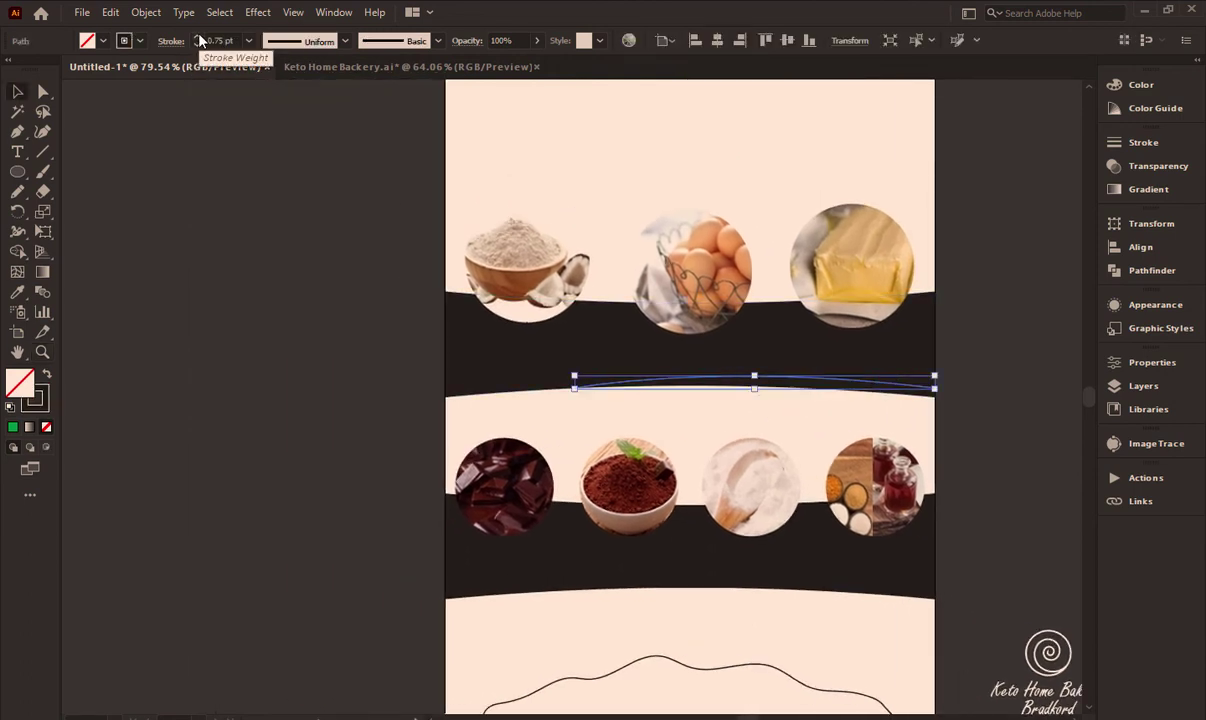
pyautogui.click(199, 37)
pyautogui.click(124, 40)
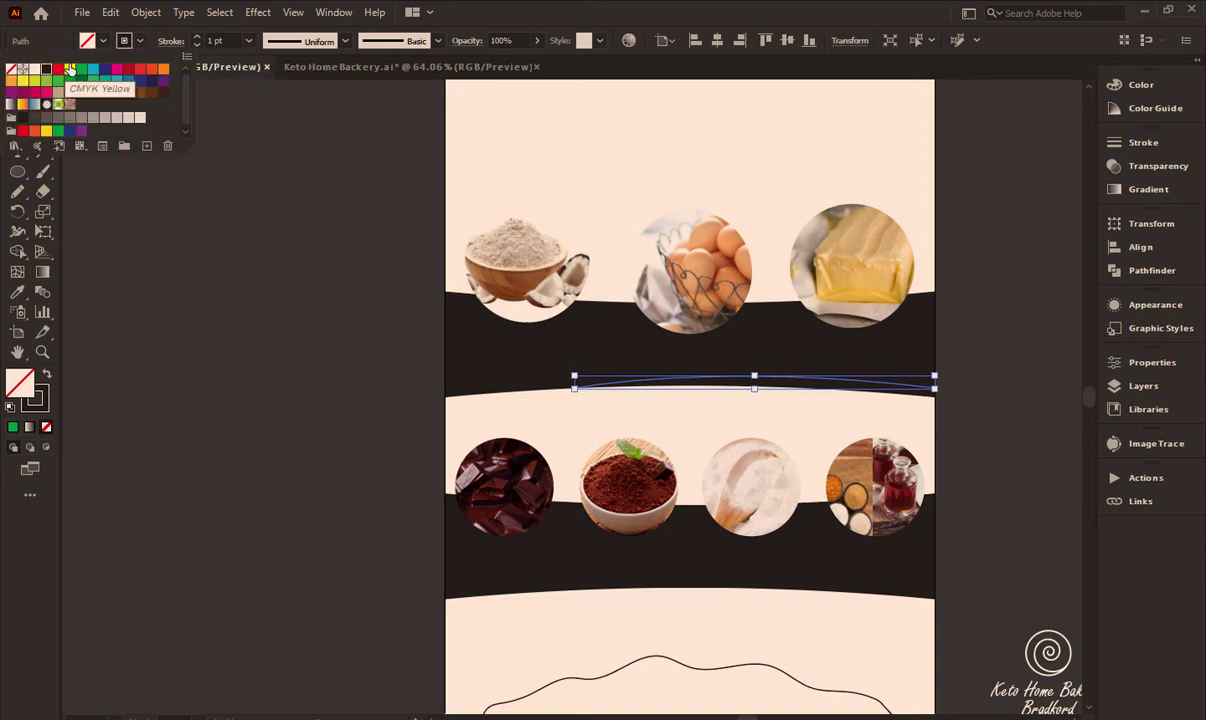
pyautogui.click(70, 68)
pyautogui.click(310, 296)
pyautogui.click(972, 369)
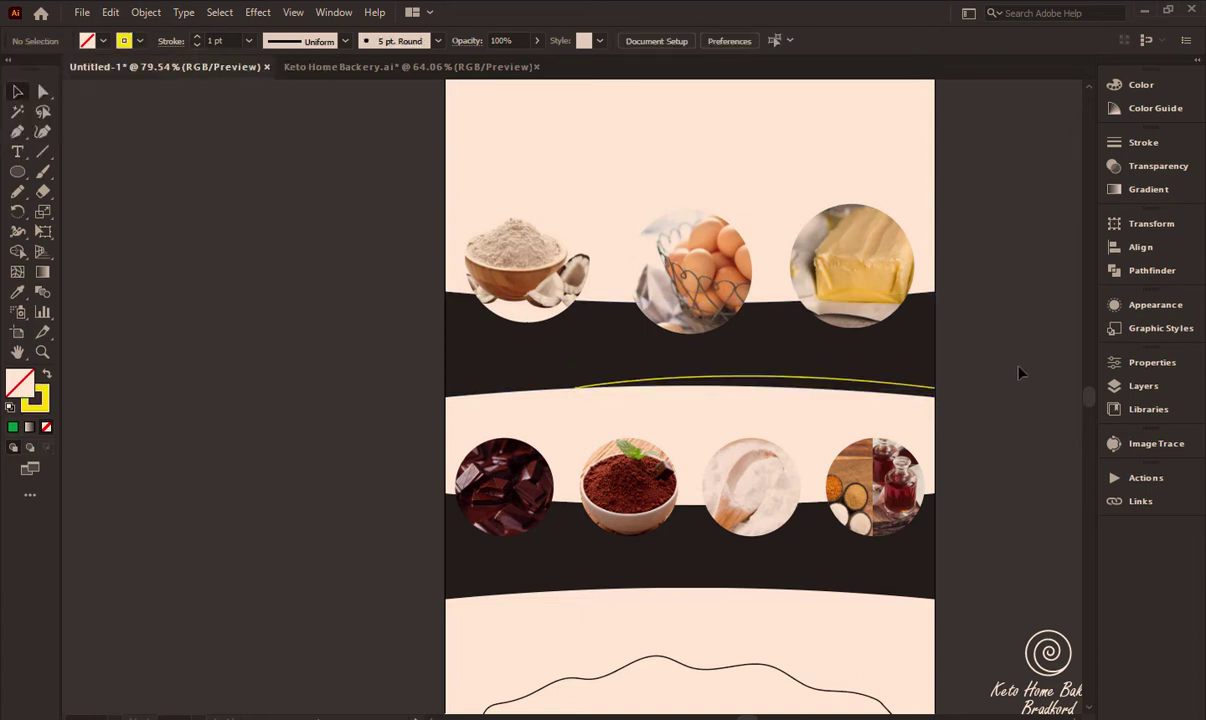
pyautogui.moveTo(875, 423); pyautogui.dragTo(885, 395)
pyautogui.press('z')
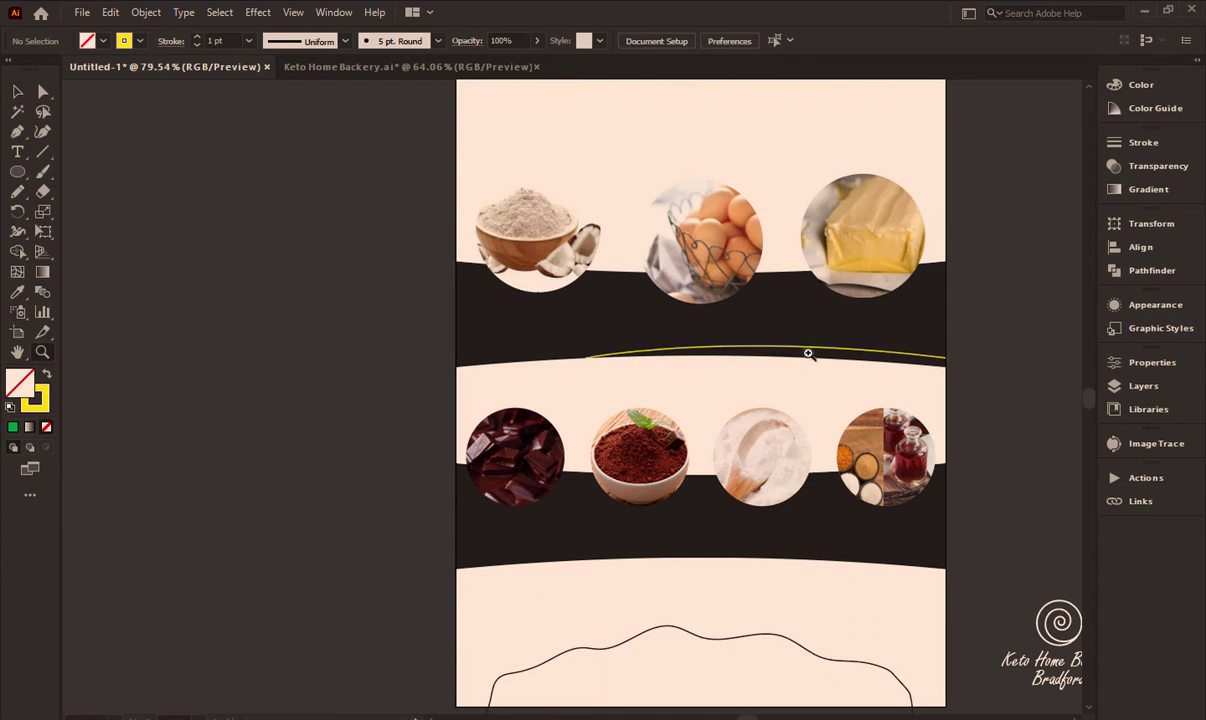
pyautogui.moveTo(808, 353); pyautogui.dragTo(764, 318)
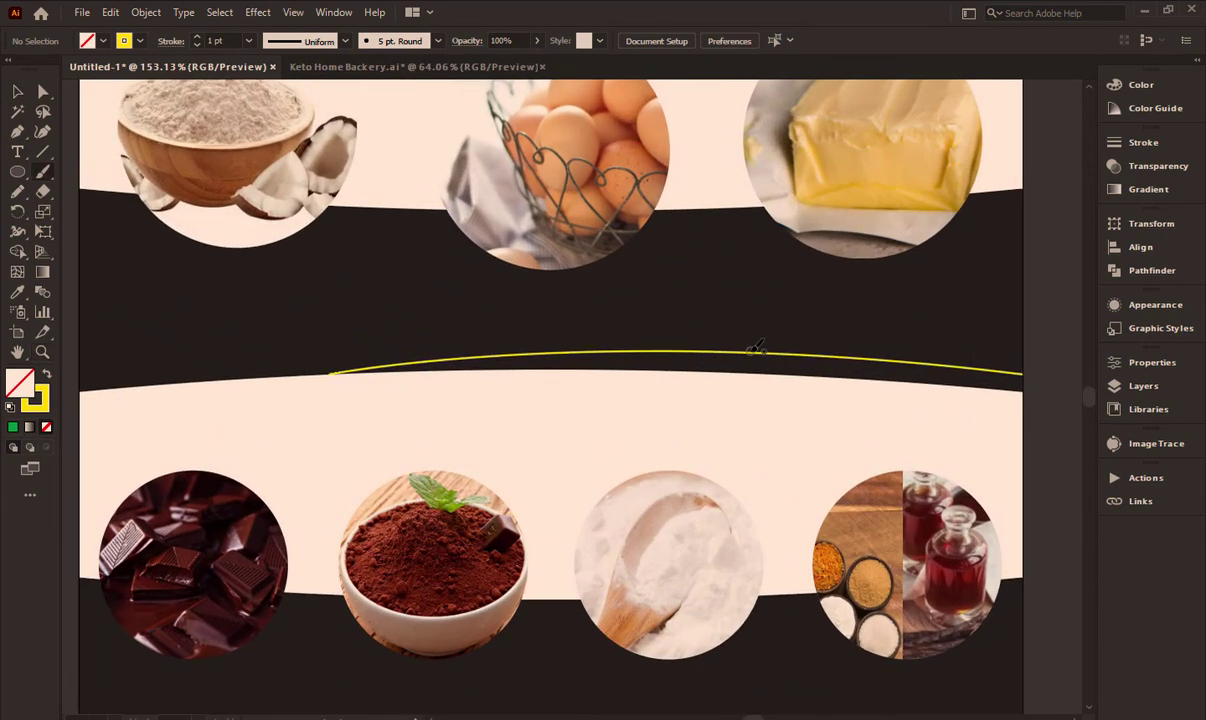
# Flatten the yellow line's curve and lower its right end to hug the band edge
pyautogui.press('a')
pyautogui.click(752, 354)
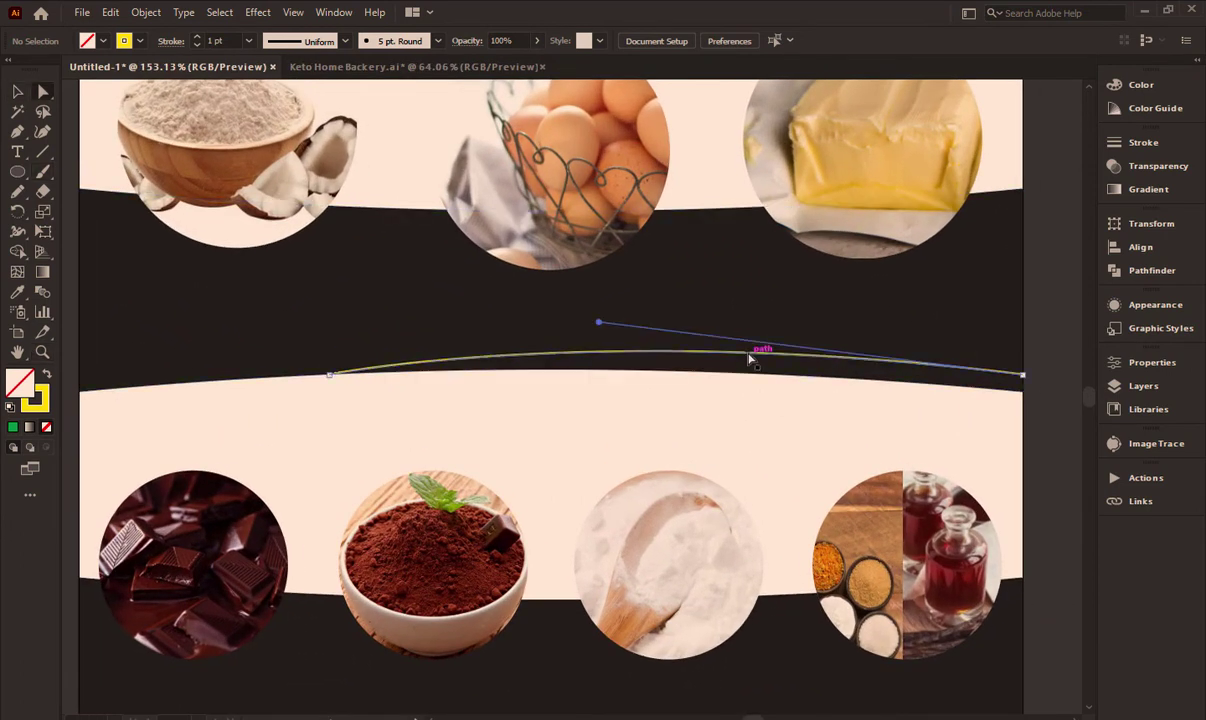
pyautogui.moveTo(601, 329); pyautogui.dragTo(594, 345)
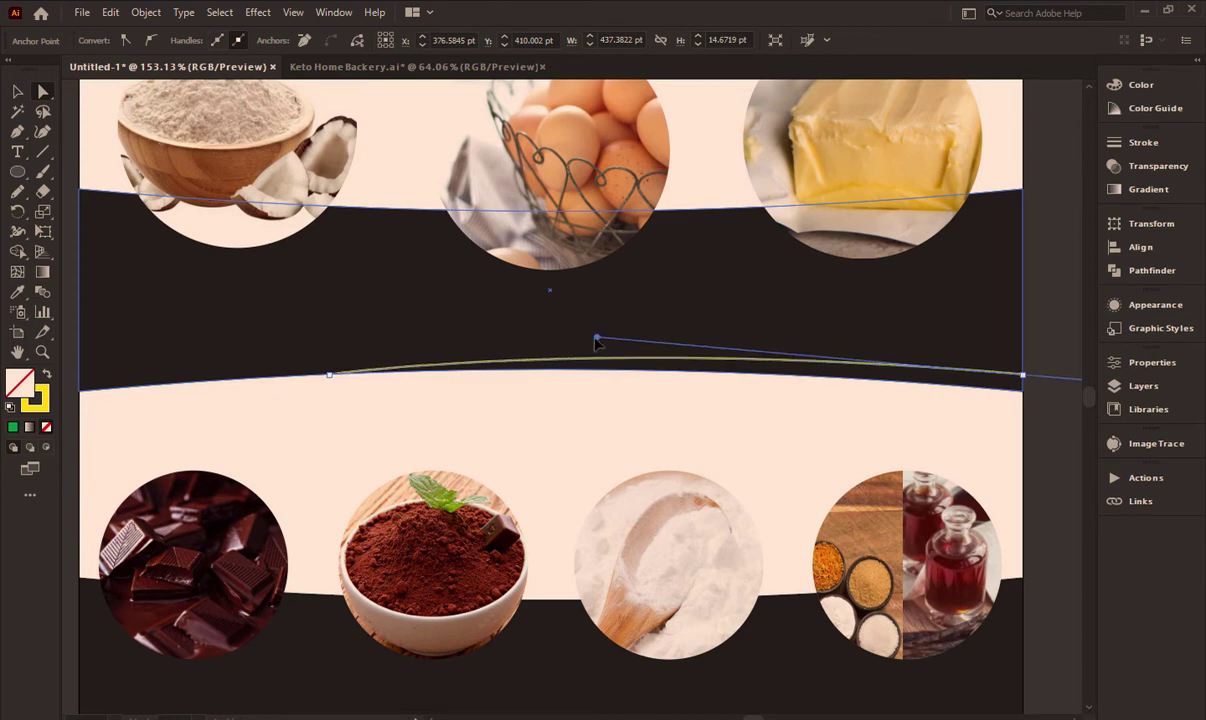
pyautogui.moveTo(1084, 389); pyautogui.dragTo(934, 385)
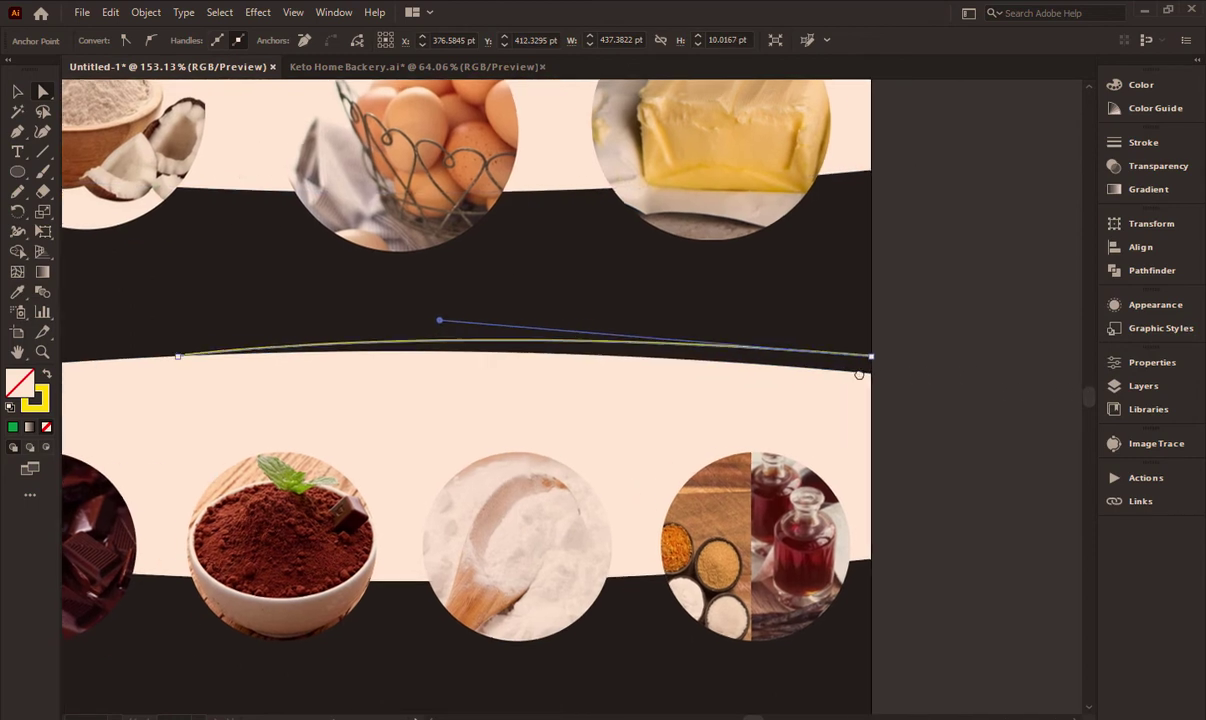
pyautogui.moveTo(864, 353)
pyautogui.mouseDown()
pyautogui.moveTo(926, 372)
pyautogui.moveTo(879, 363)
pyautogui.mouseUp()
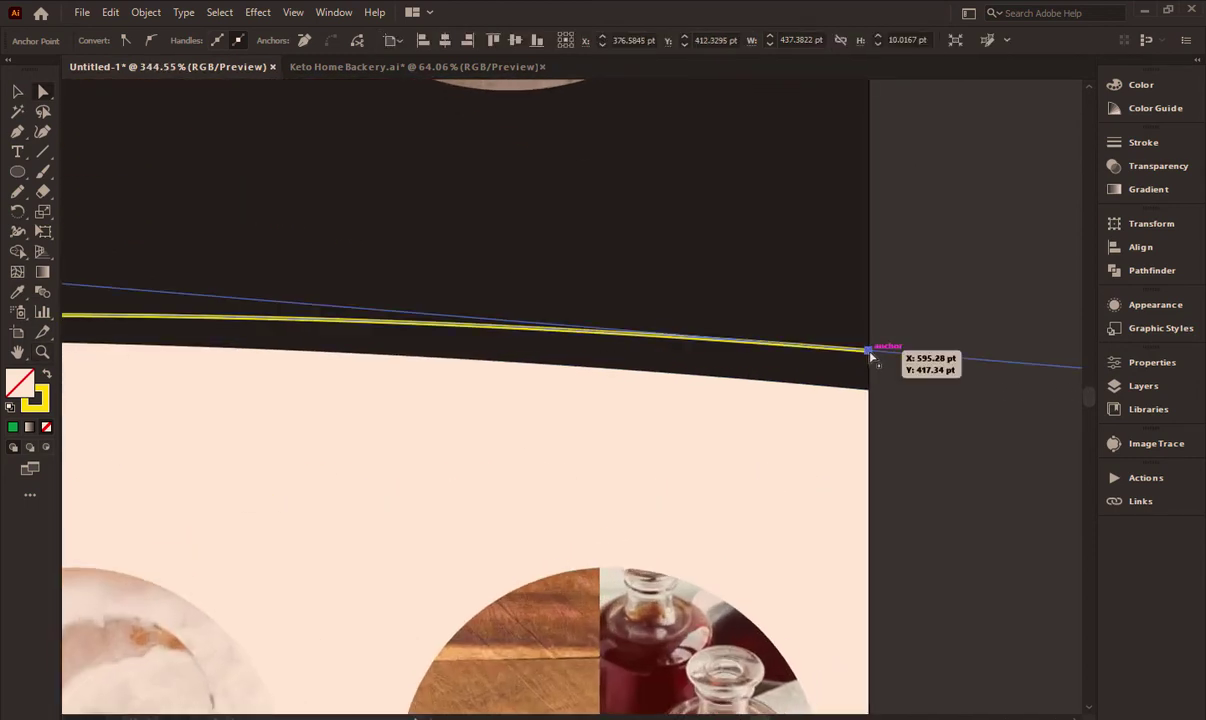
pyautogui.click(785, 390)
pyautogui.press('z')
pyautogui.moveTo(785, 390)
pyautogui.mouseDown()
pyautogui.moveTo(627, 350)
pyautogui.moveTo(493, 336)
pyautogui.mouseUp()
# Place a second curve up and to the left, above the band
pyautogui.press('b')
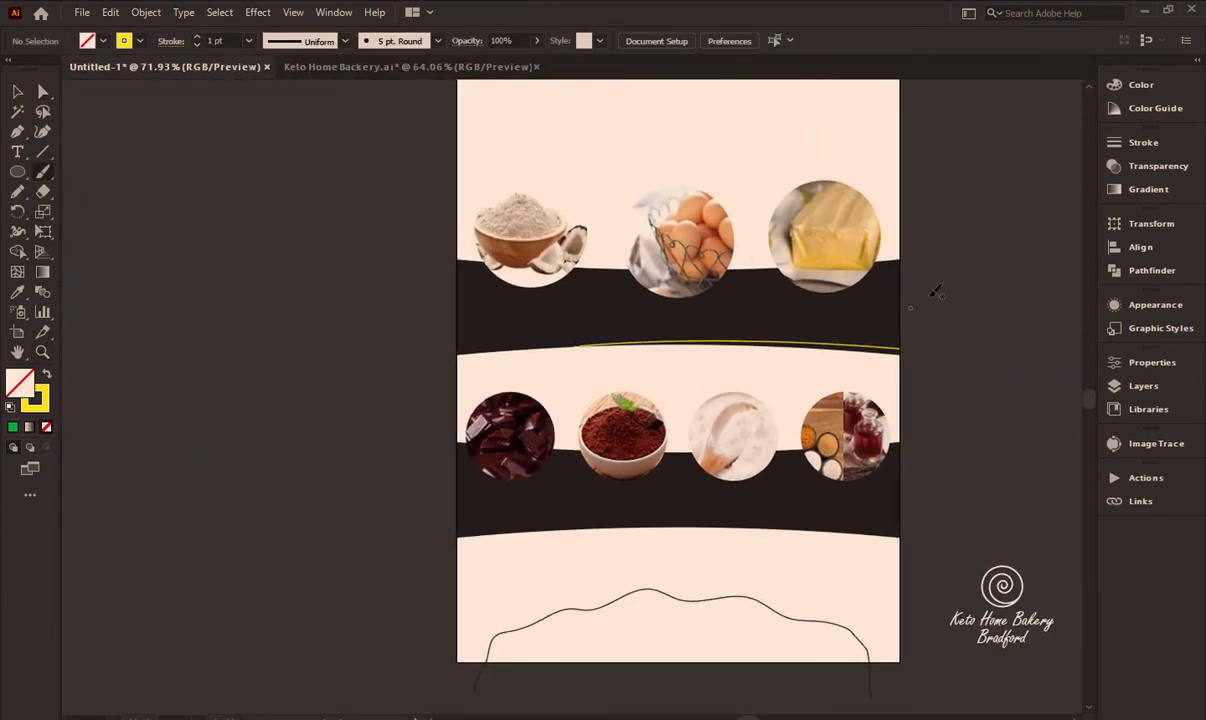
pyautogui.scroll(2, 732, 310)
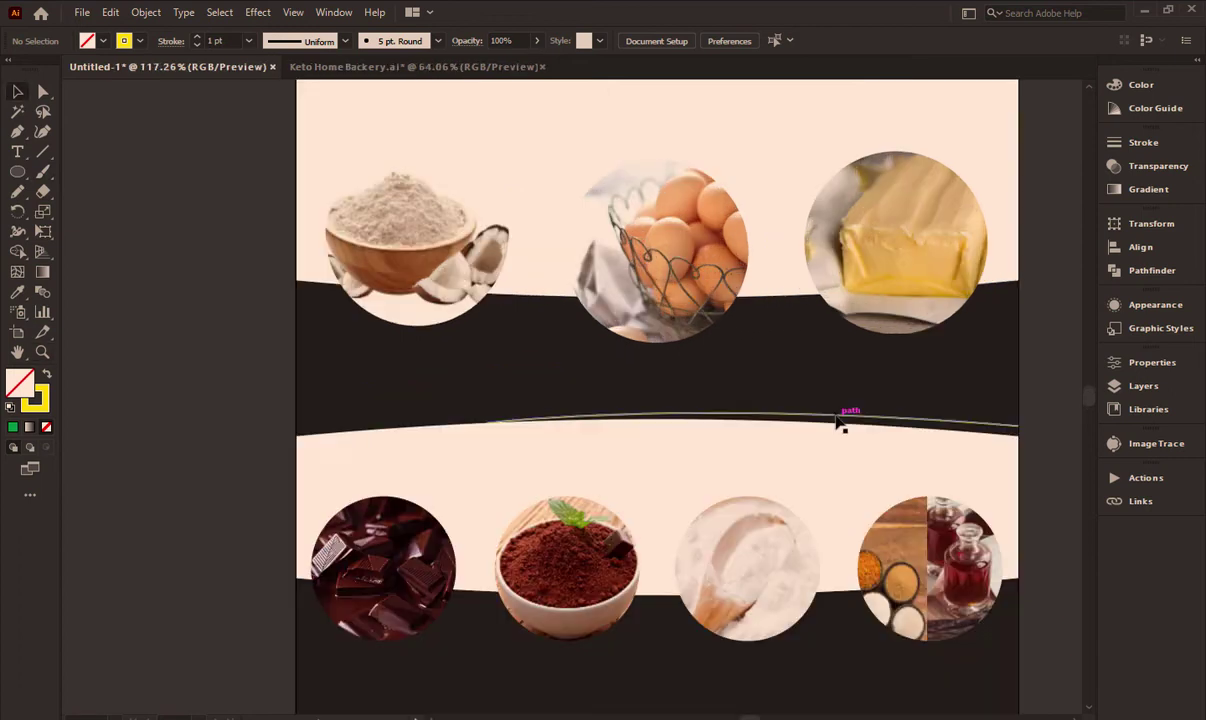
pyautogui.moveTo(838, 421)
pyautogui.mouseDown()
pyautogui.moveTo(588, 361)
pyautogui.moveTo(755, 400)
pyautogui.moveTo(646, 366)
pyautogui.mouseUp()
# Reflect the second curve across a vertical axis and move it up and right
pyautogui.rightClick(702, 342)
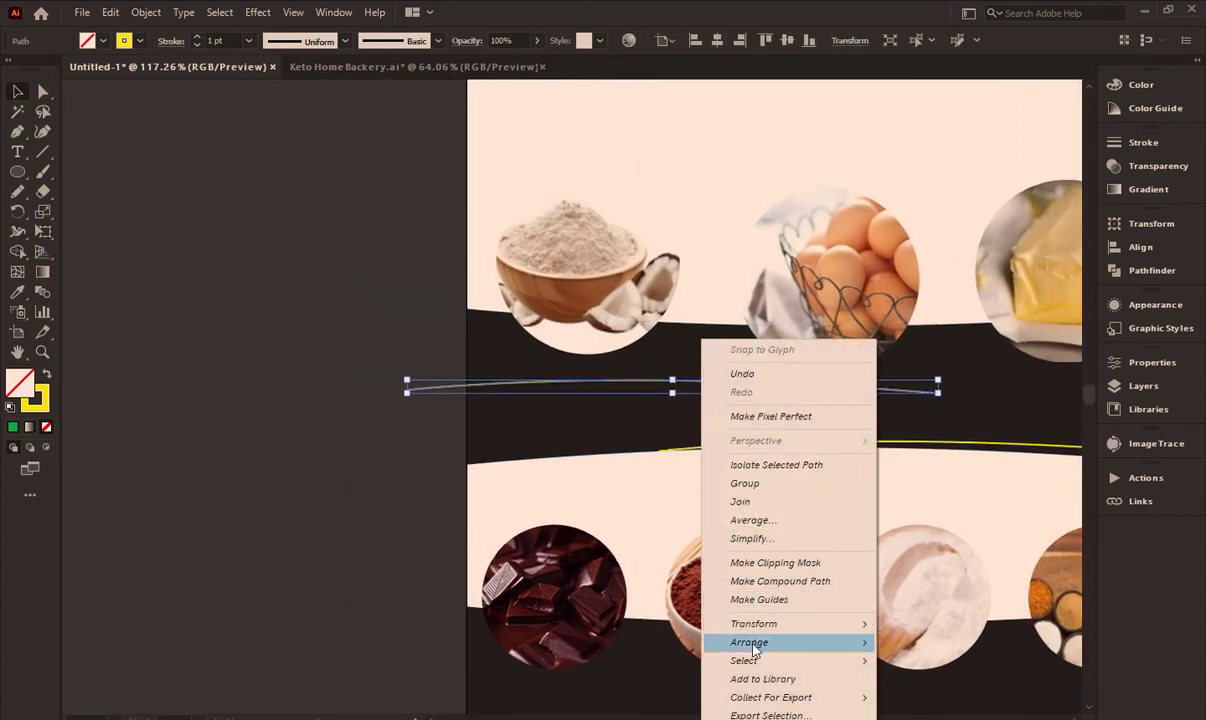
pyautogui.moveTo(754, 623)
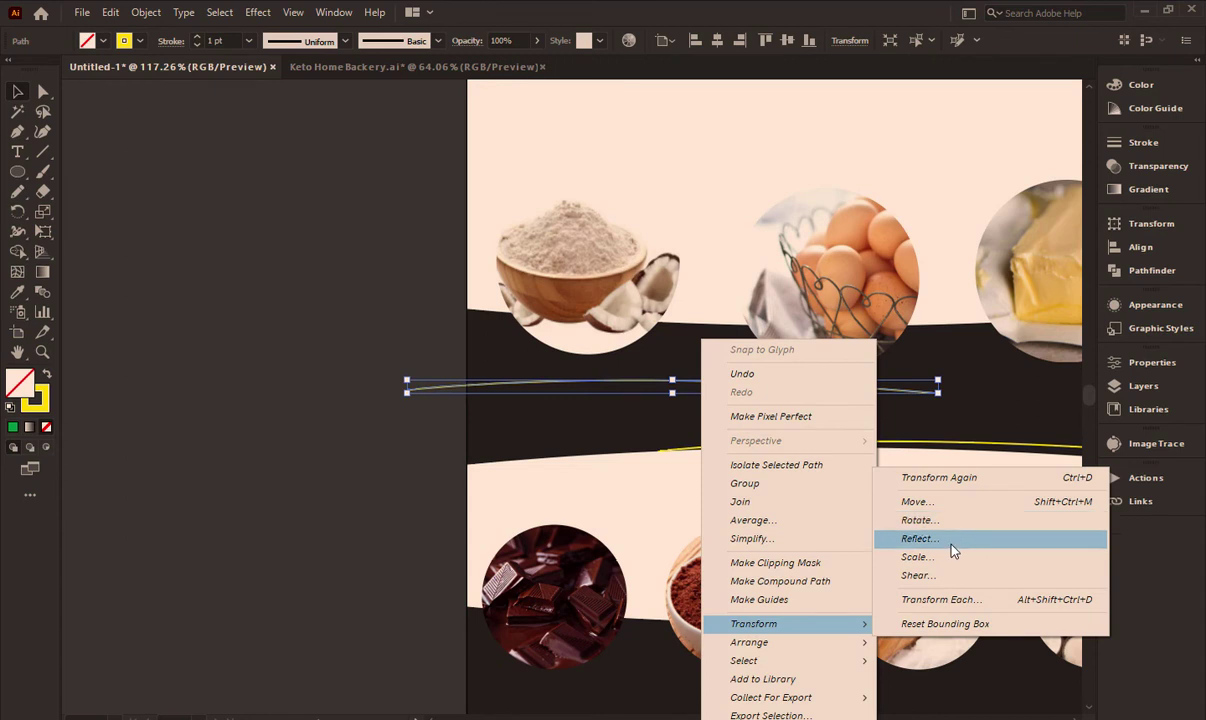
pyautogui.click(950, 540)
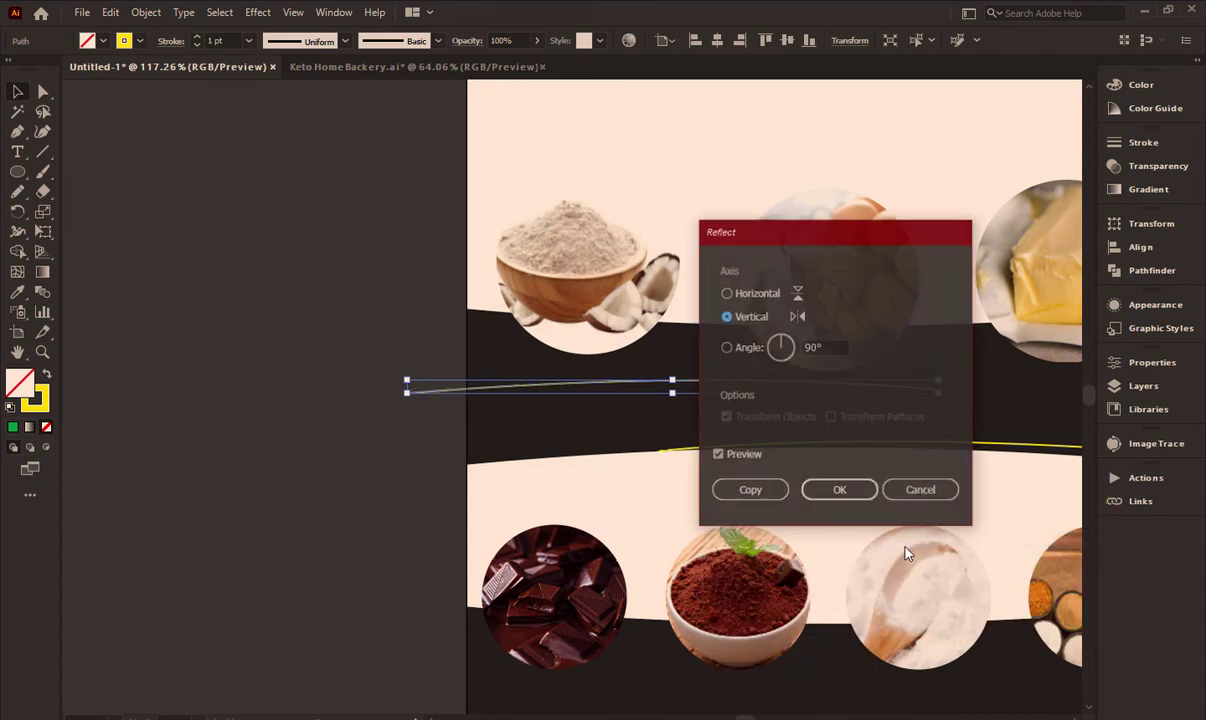
pyautogui.click(840, 492)
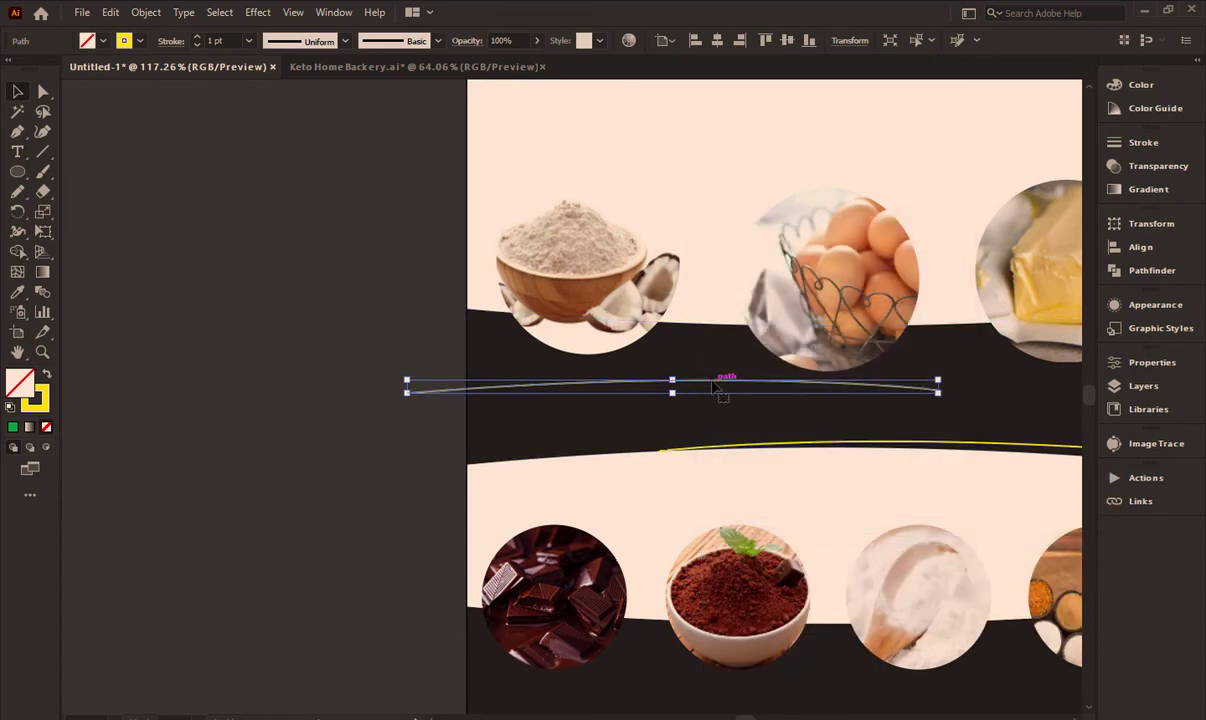
pyautogui.moveTo(714, 386); pyautogui.dragTo(752, 336)
# Rotate the curve 180° and drag it onto the upper band's top edge
pyautogui.rightClick(684, 330)
pyautogui.moveTo(767, 612)
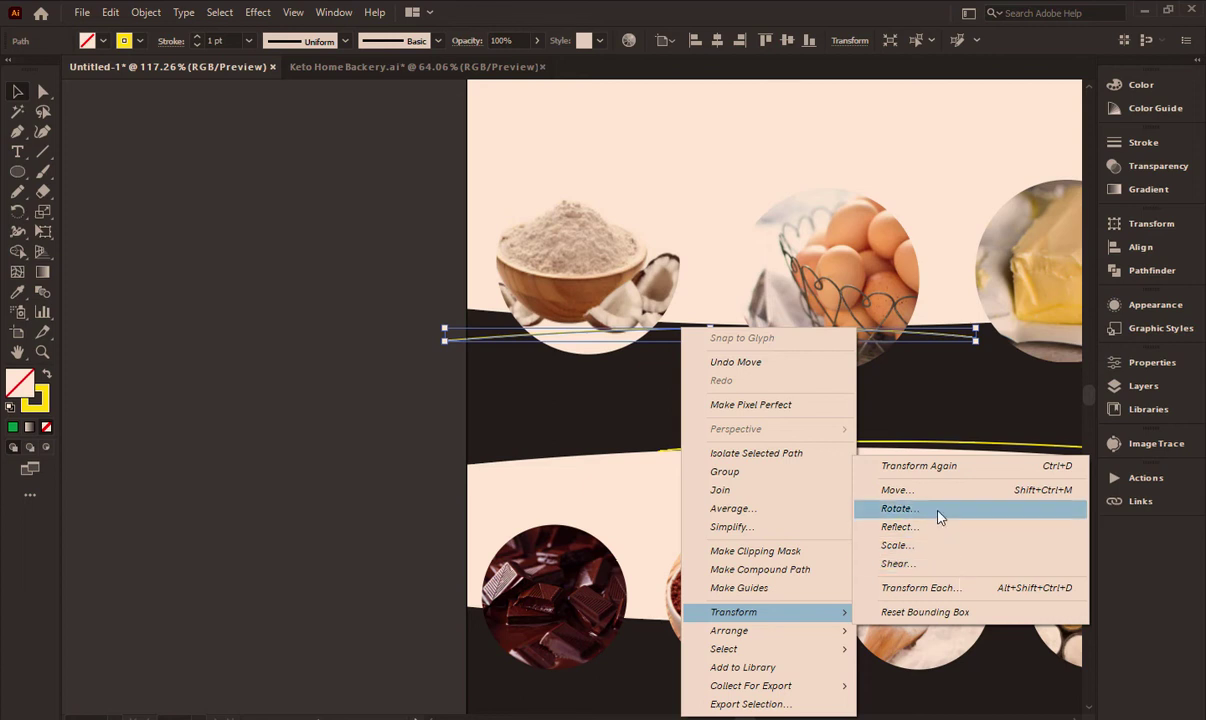
pyautogui.click(940, 516)
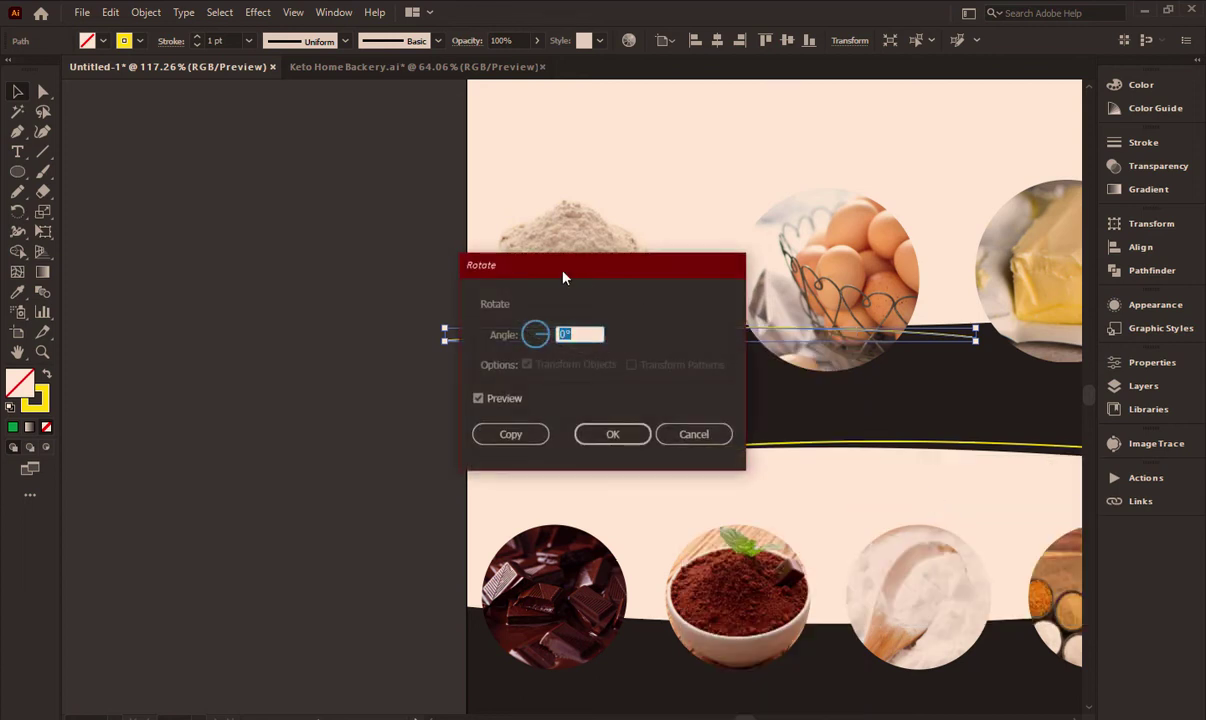
pyautogui.moveTo(654, 273); pyautogui.dragTo(1059, 284)
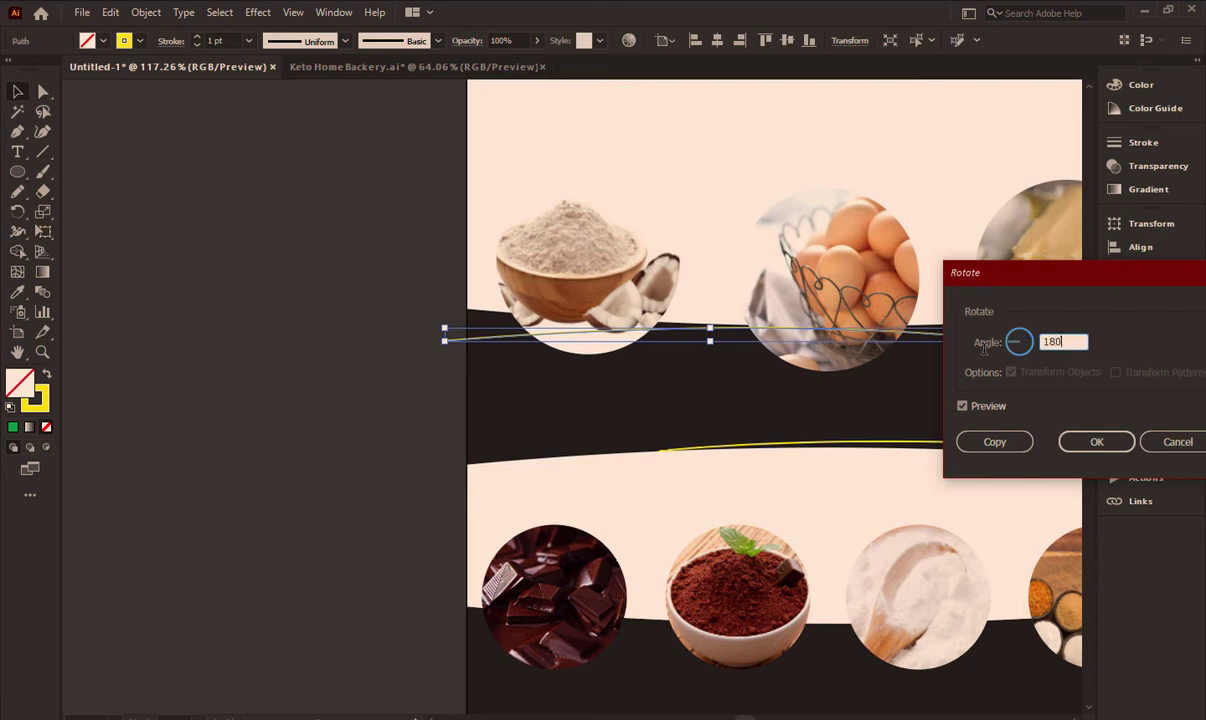
pyautogui.click(993, 449)
pyautogui.click(962, 407)
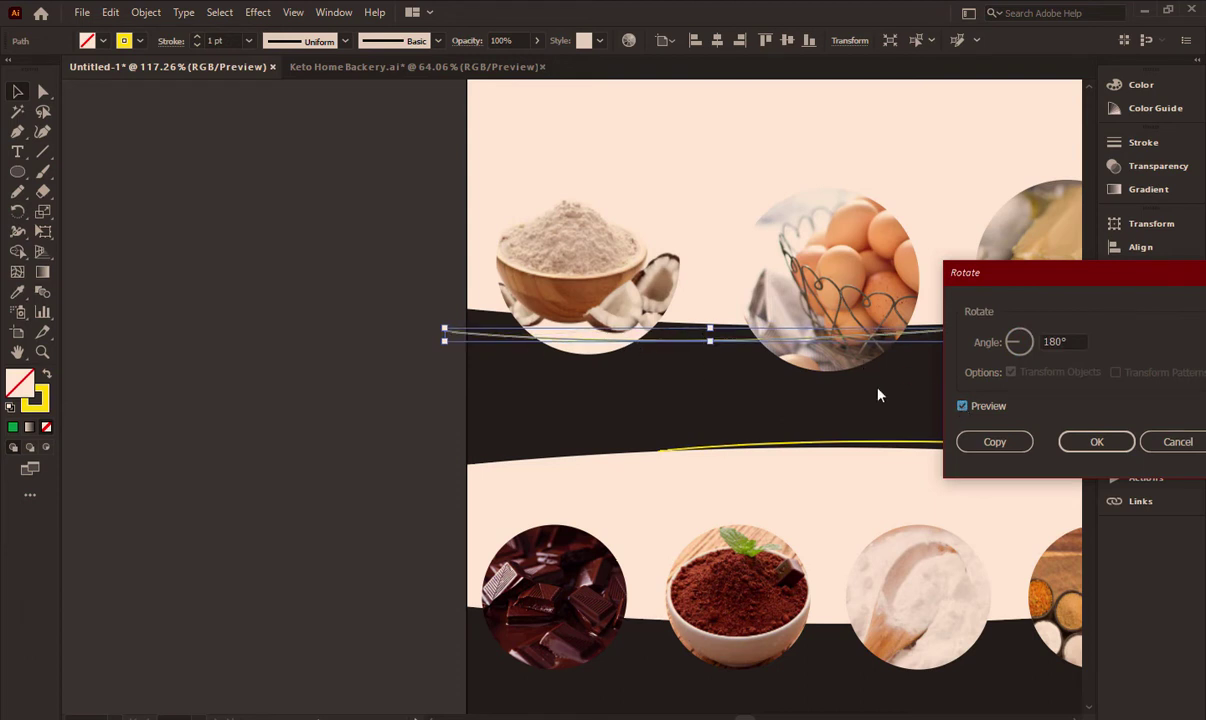
pyautogui.click(1097, 442)
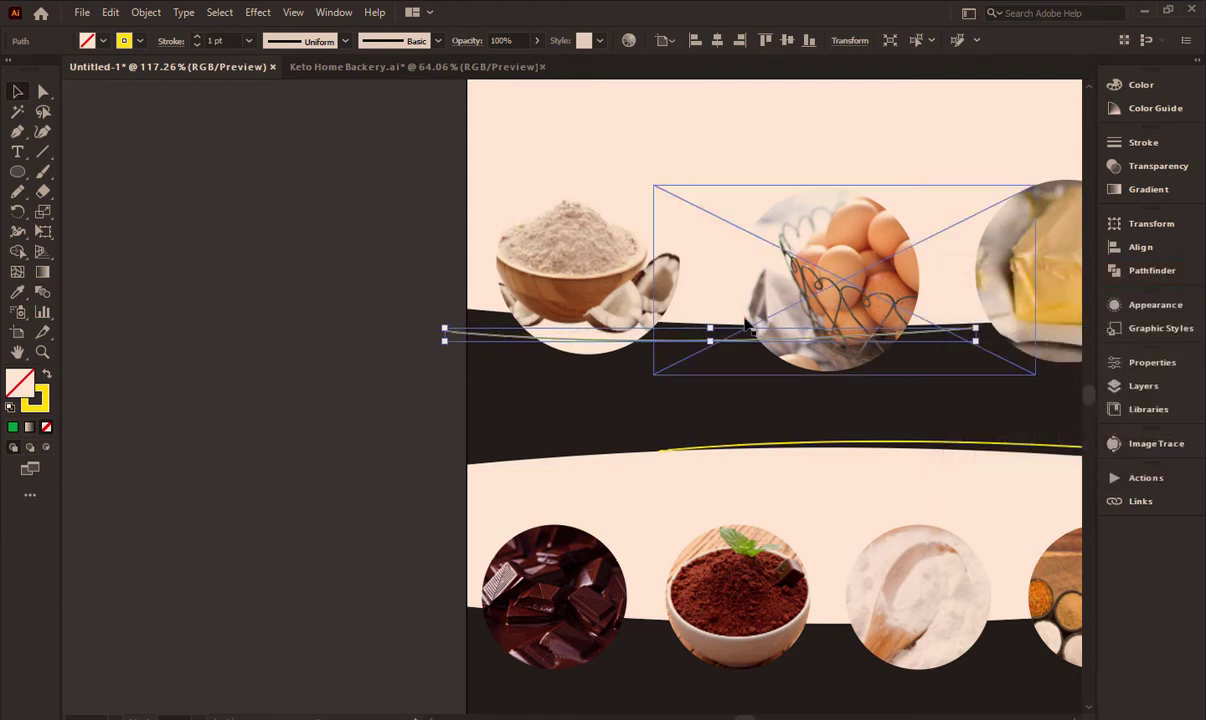
pyautogui.moveTo(688, 345)
pyautogui.mouseDown()
pyautogui.moveTo(707, 338)
pyautogui.moveTo(668, 349)
pyautogui.mouseUp()
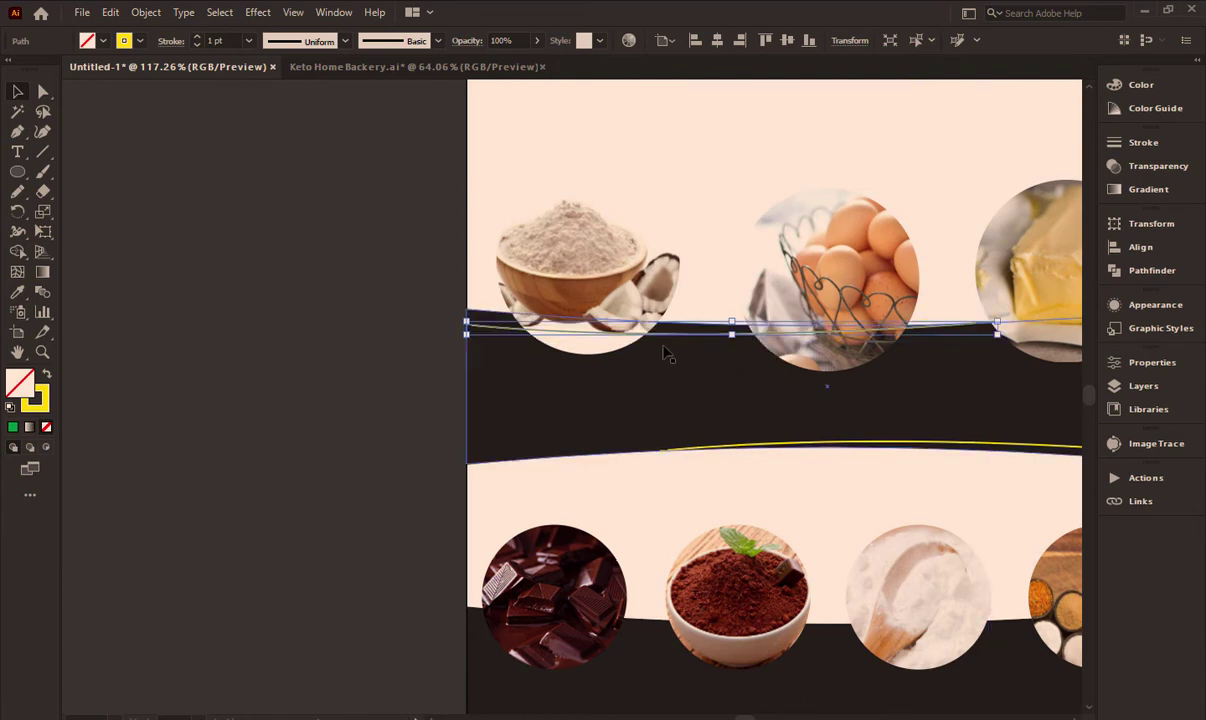
# Lower the upper yellow line slightly onto the band's top edge, then zoom back out
pyautogui.click(433, 364)
pyautogui.hscroll(4, 557, 339)
pyautogui.scroll(5, 557, 339)
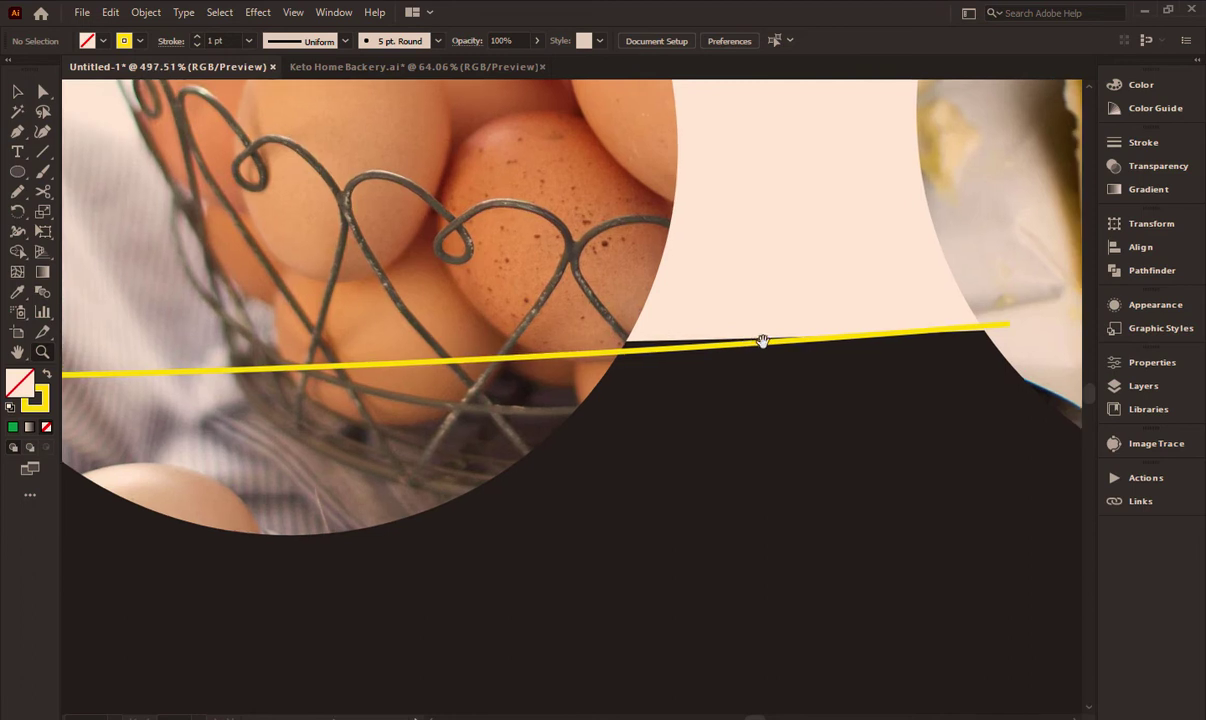
pyautogui.hscroll(2, 761, 339)
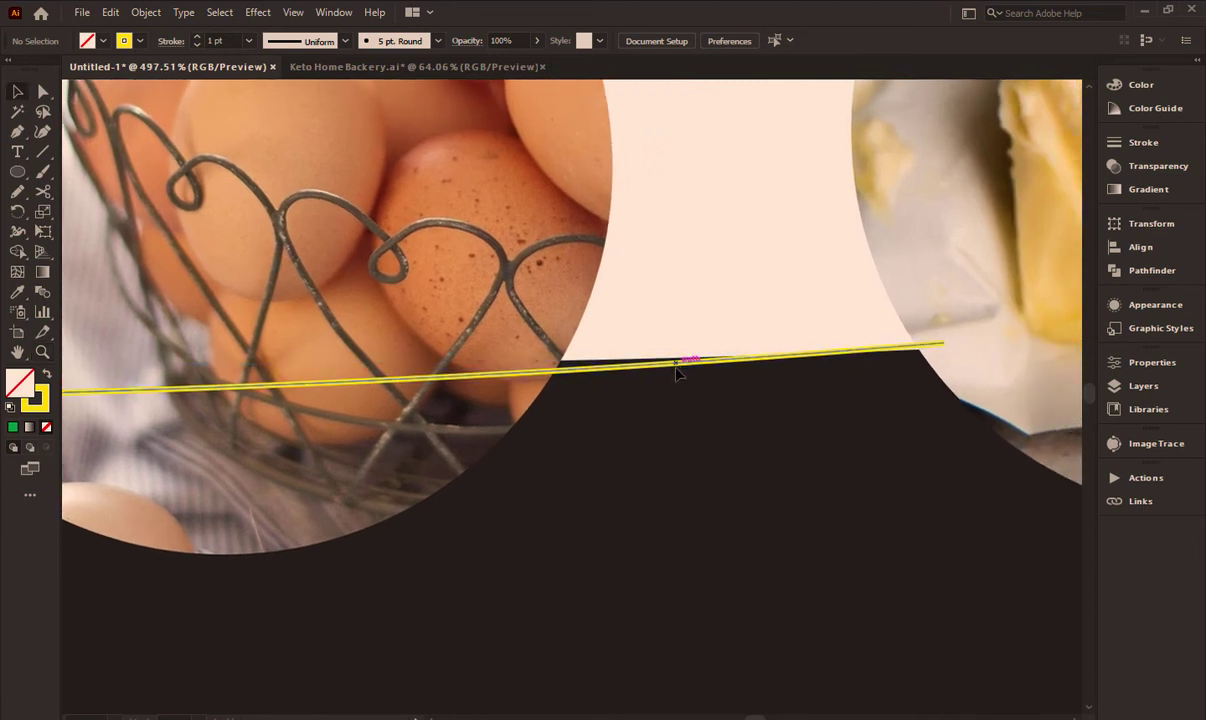
pyautogui.moveTo(677, 372)
pyautogui.mouseDown()
pyautogui.moveTo(458, 366)
pyautogui.moveTo(931, 345)
pyautogui.mouseUp()
pyautogui.press('v')
pyautogui.click(485, 406)
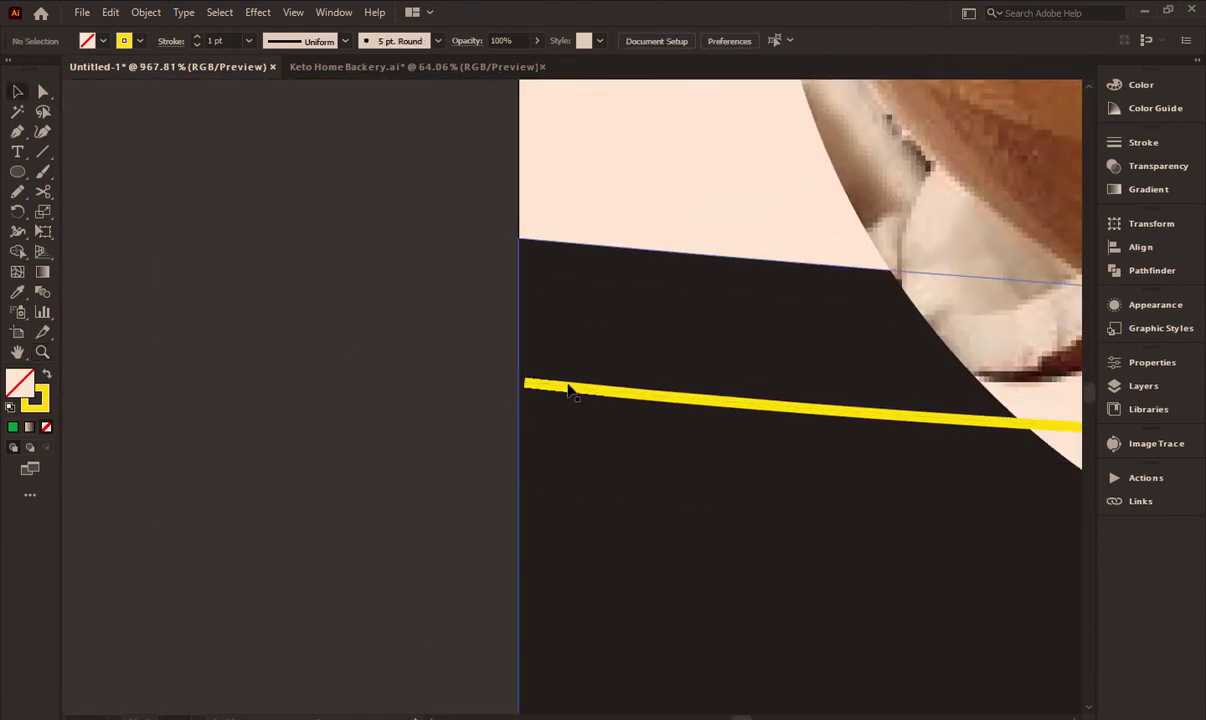
pyautogui.moveTo(568, 390); pyautogui.dragTo(570, 398)
pyautogui.click(474, 404)
pyautogui.press('z')
pyautogui.moveTo(500, 369); pyautogui.dragTo(268, 355)
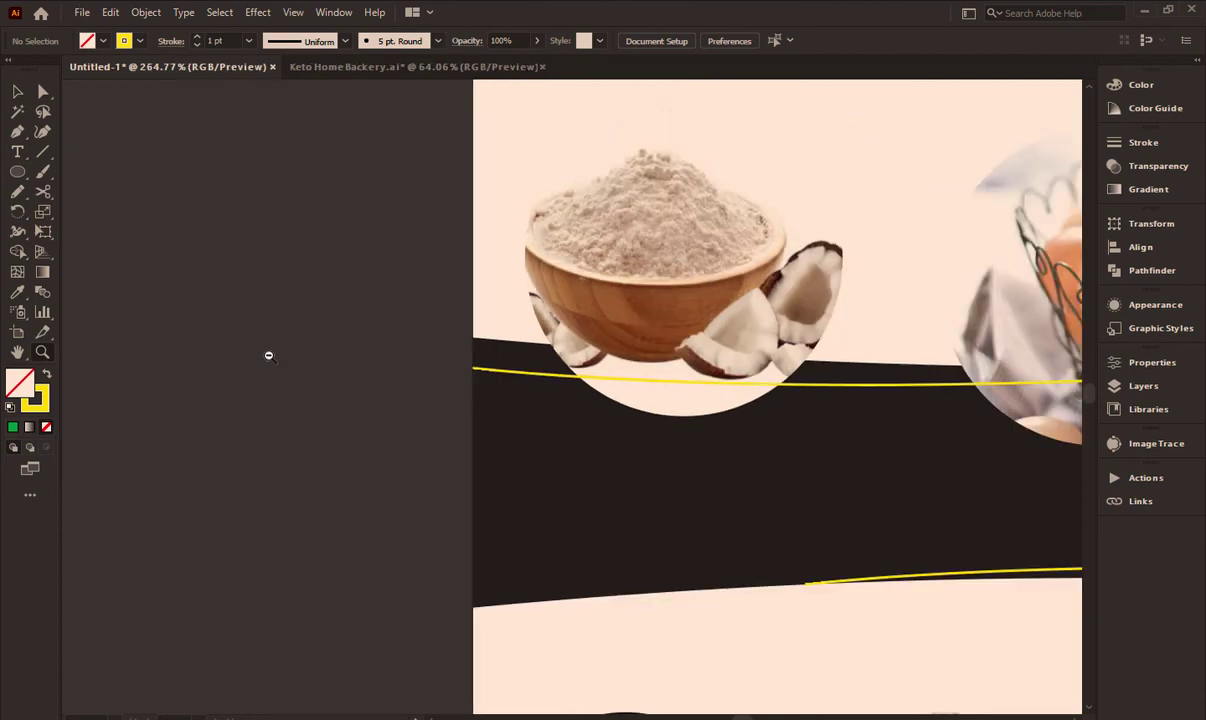
pyautogui.keyDown('alt'); pyautogui.click(268, 355); pyautogui.keyUp('alt')
pyautogui.hscroll(3, 515, 400)
# Select the flour, eggs and butter circles, then zoom out to the whole page
pyautogui.press('v')
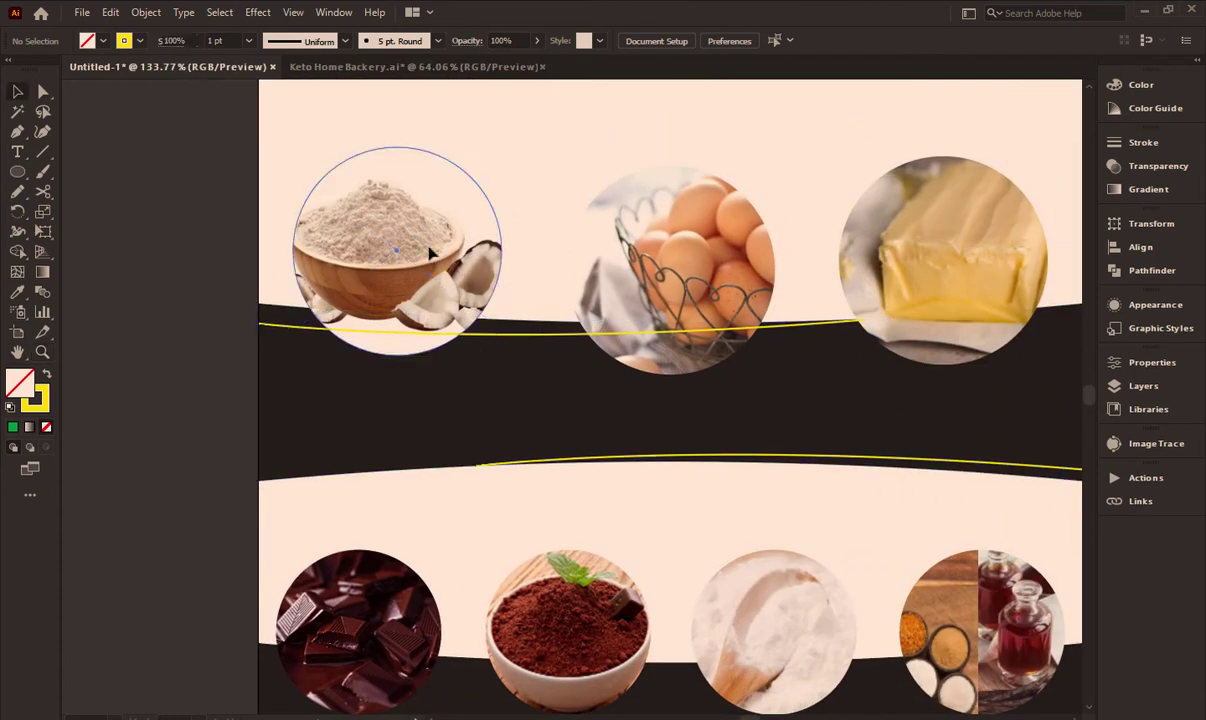
pyautogui.click(430, 254)
pyautogui.keyDown('shift'); pyautogui.click(614, 237); pyautogui.keyUp('shift')
pyautogui.keyDown('shift'); pyautogui.click(940, 260); pyautogui.keyUp('shift')
pyautogui.rightClick(660, 232)
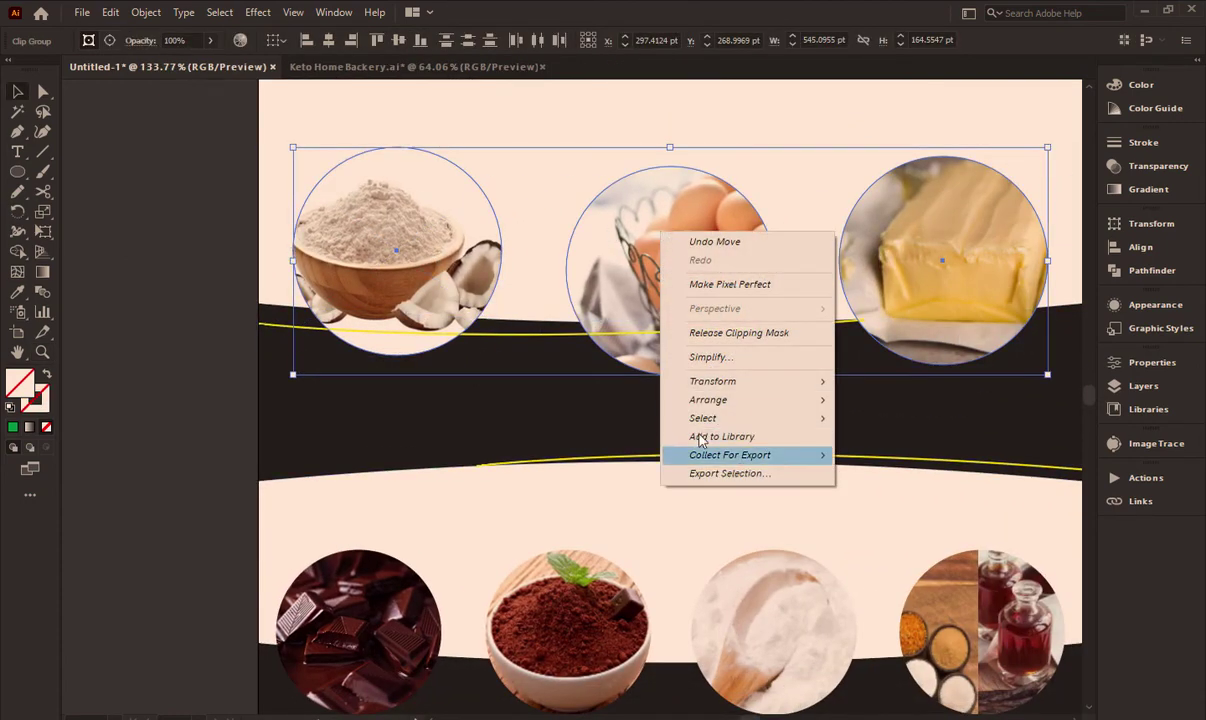
pyautogui.moveTo(708, 399)
pyautogui.click(889, 400)
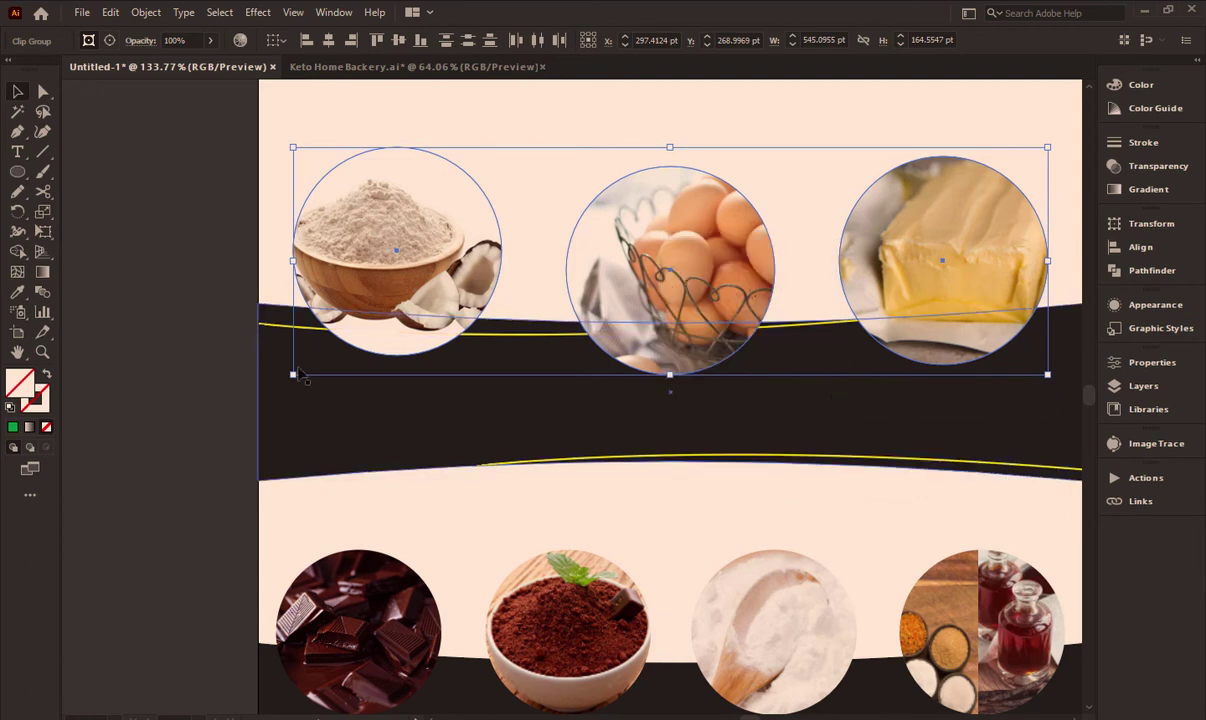
pyautogui.click(220, 342)
pyautogui.press('z')
pyautogui.keyDown('alt'); pyautogui.click(560, 376); pyautogui.keyUp('alt')
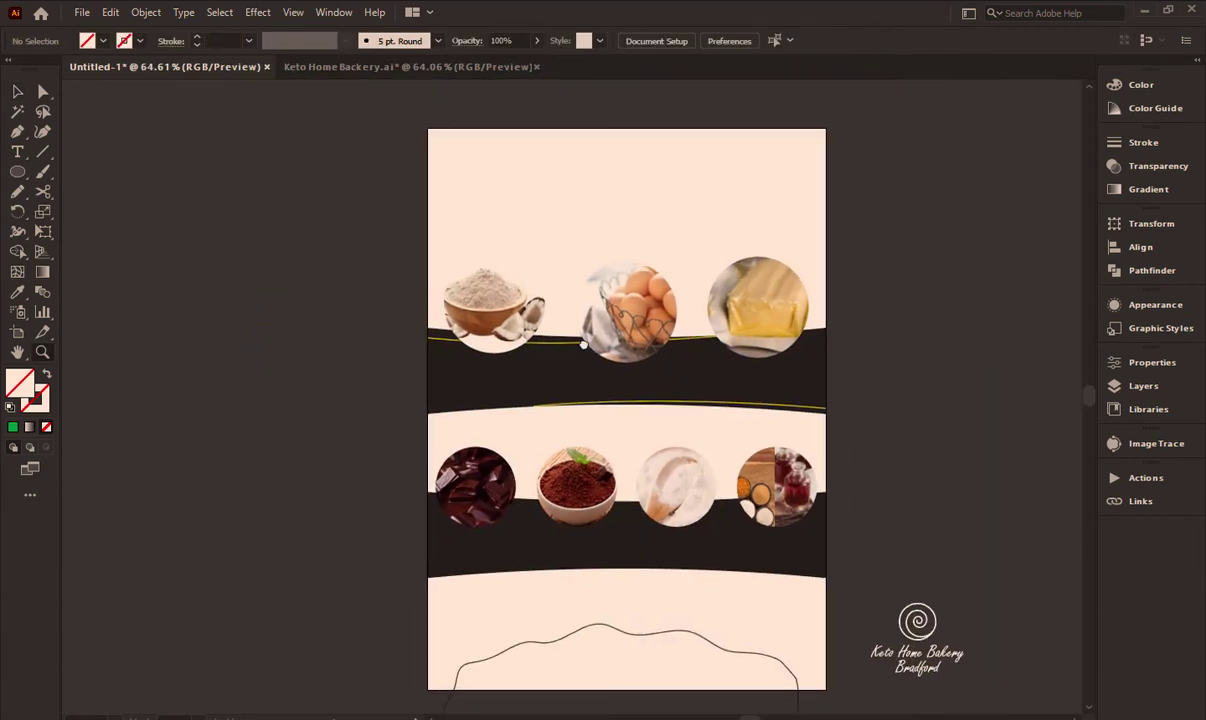
pyautogui.moveTo(397, 369); pyautogui.dragTo(417, 329)
# Group the two yellow accent curves and place a copy on the lower band
pyautogui.press('b')
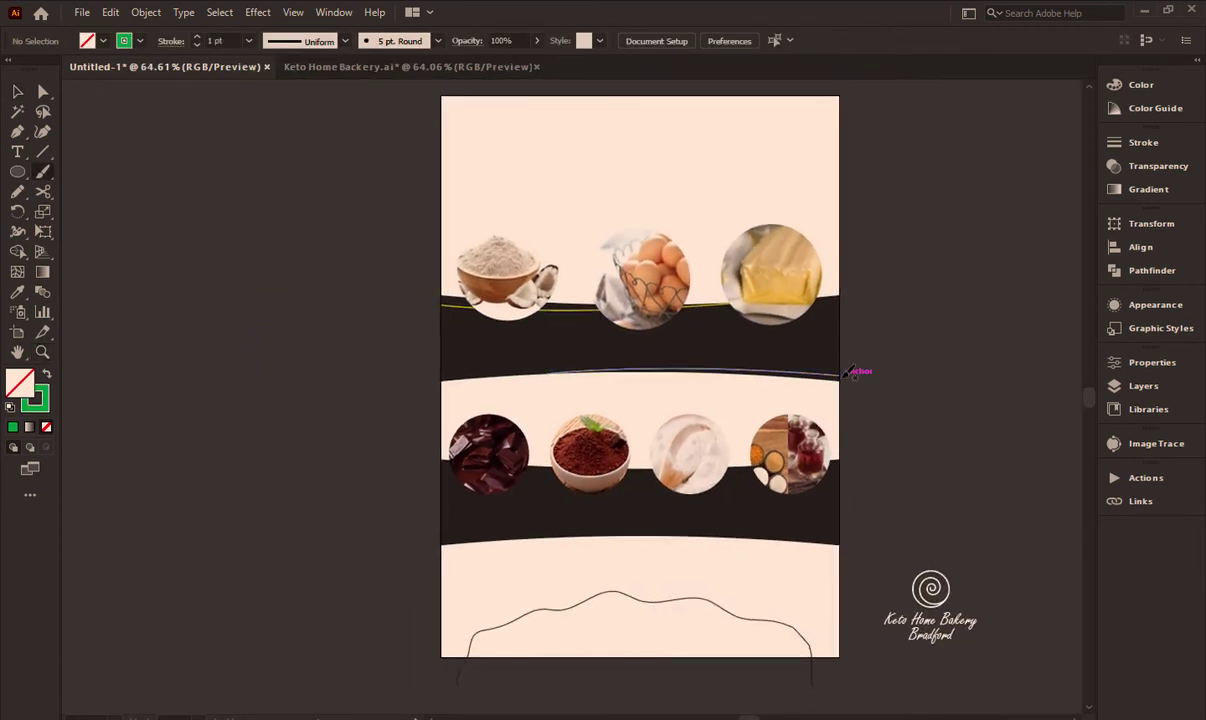
pyautogui.press('v')
pyautogui.click(830, 372)
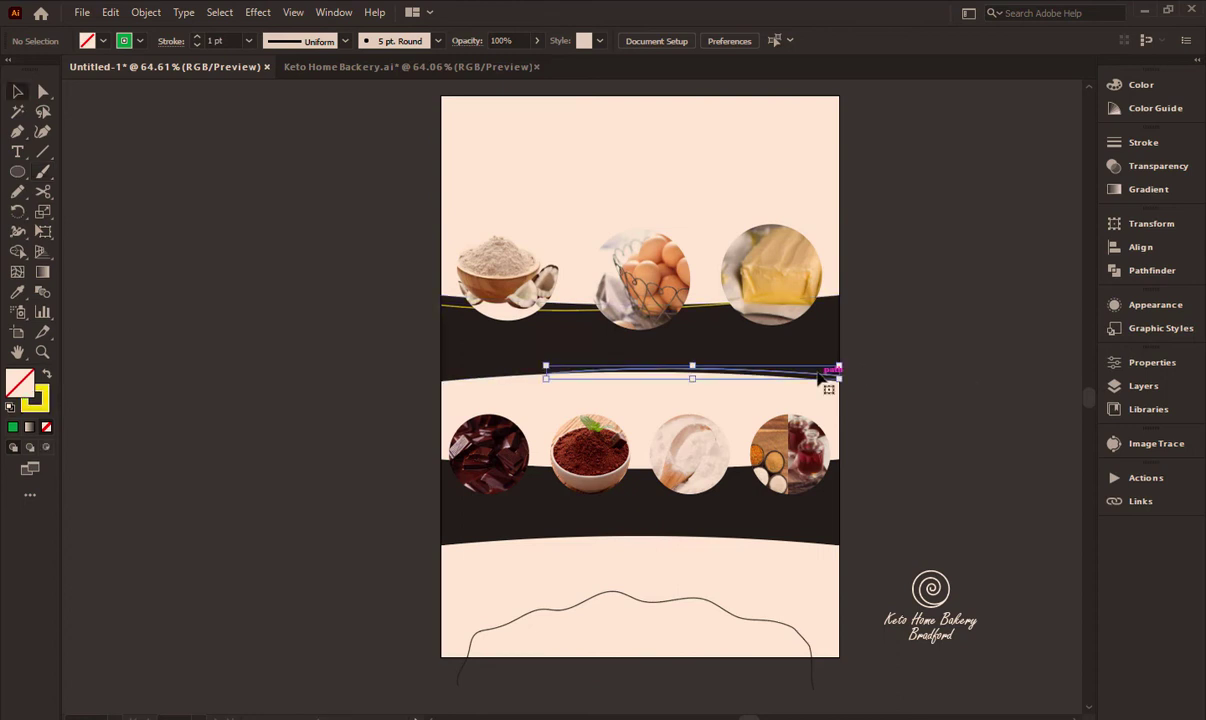
pyautogui.keyDown('shift'); pyautogui.click(577, 309); pyautogui.keyUp('shift')
pyautogui.rightClick(576, 310)
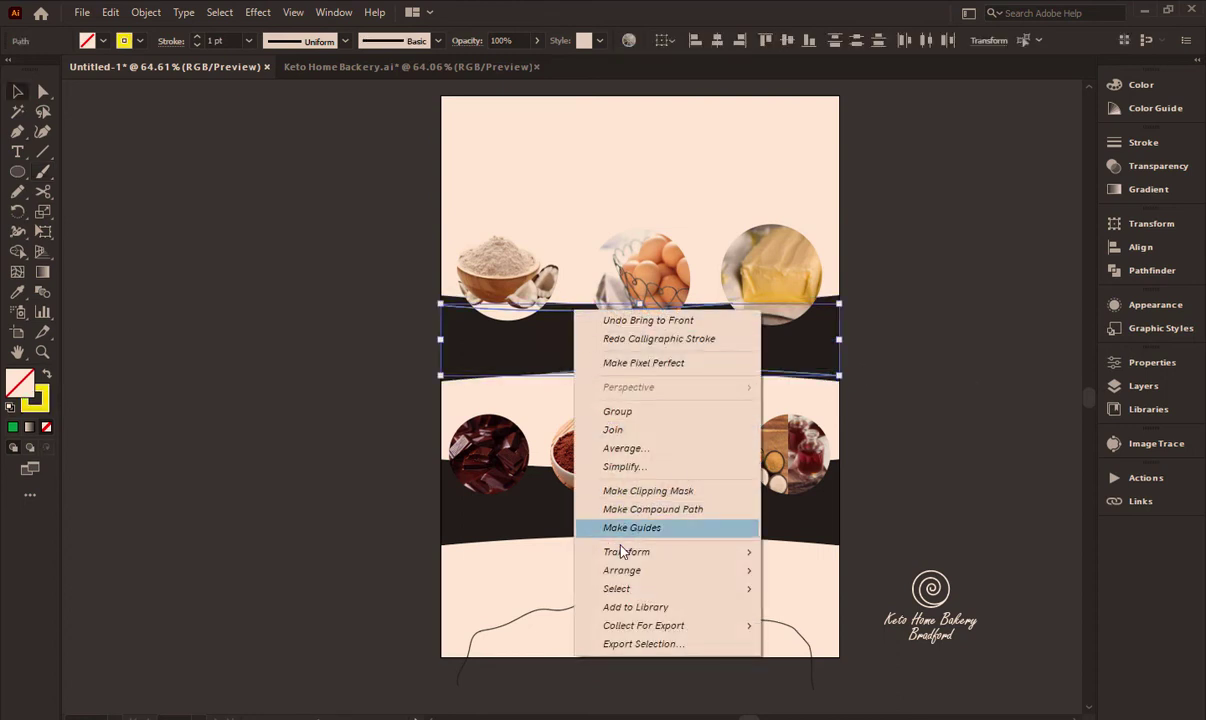
pyautogui.click(627, 411)
pyautogui.moveTo(573, 322)
pyautogui.mouseDown()
pyautogui.moveTo(562, 500)
pyautogui.moveTo(560, 481)
pyautogui.mouseUp()
# Nudge the copied yellow curves down onto the lower band's edge
pyautogui.press('n')
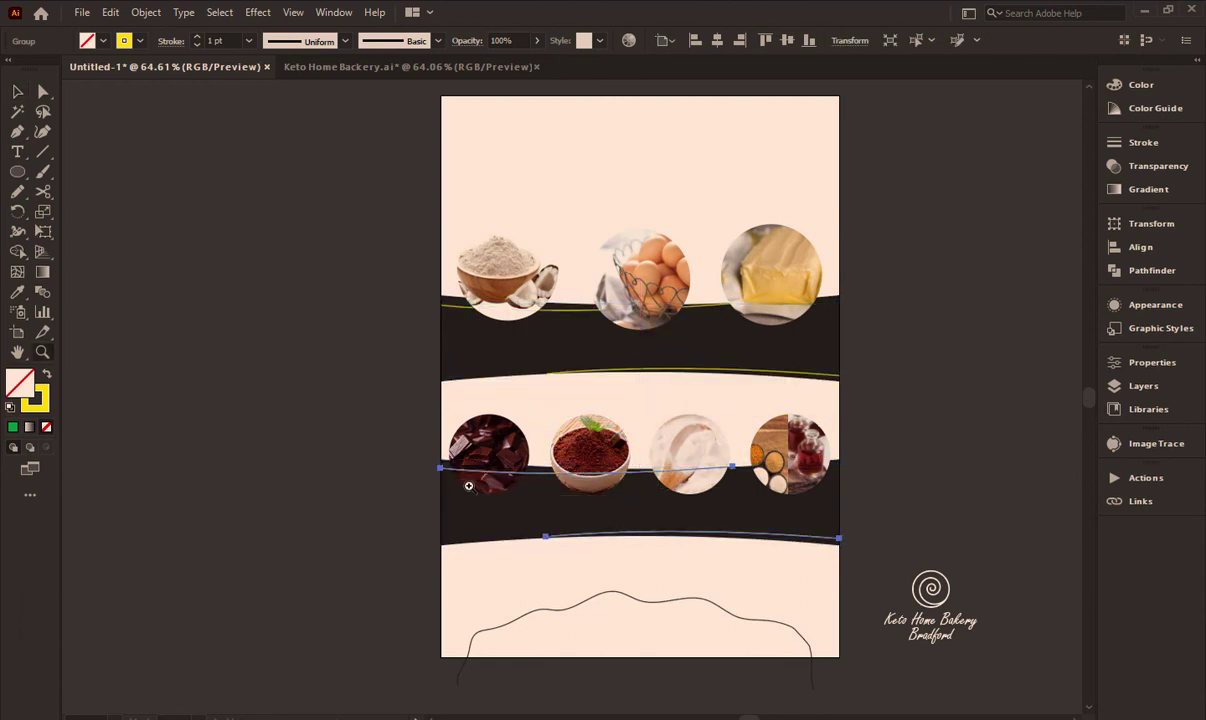
pyautogui.scroll(10, 553, 543)
pyautogui.press('v')
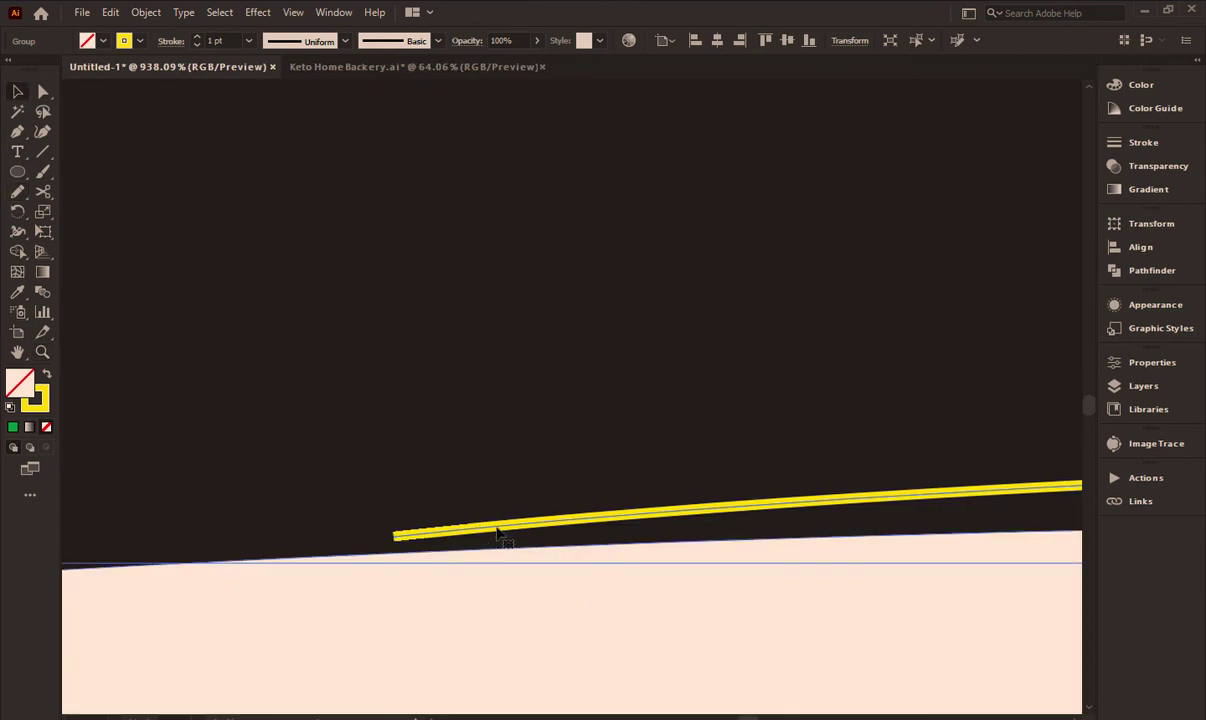
pyautogui.moveTo(498, 528); pyautogui.dragTo(499, 543)
pyautogui.press('z')
pyautogui.scroll(-5, 552, 485)
pyautogui.scroll(-5, 339, 468)
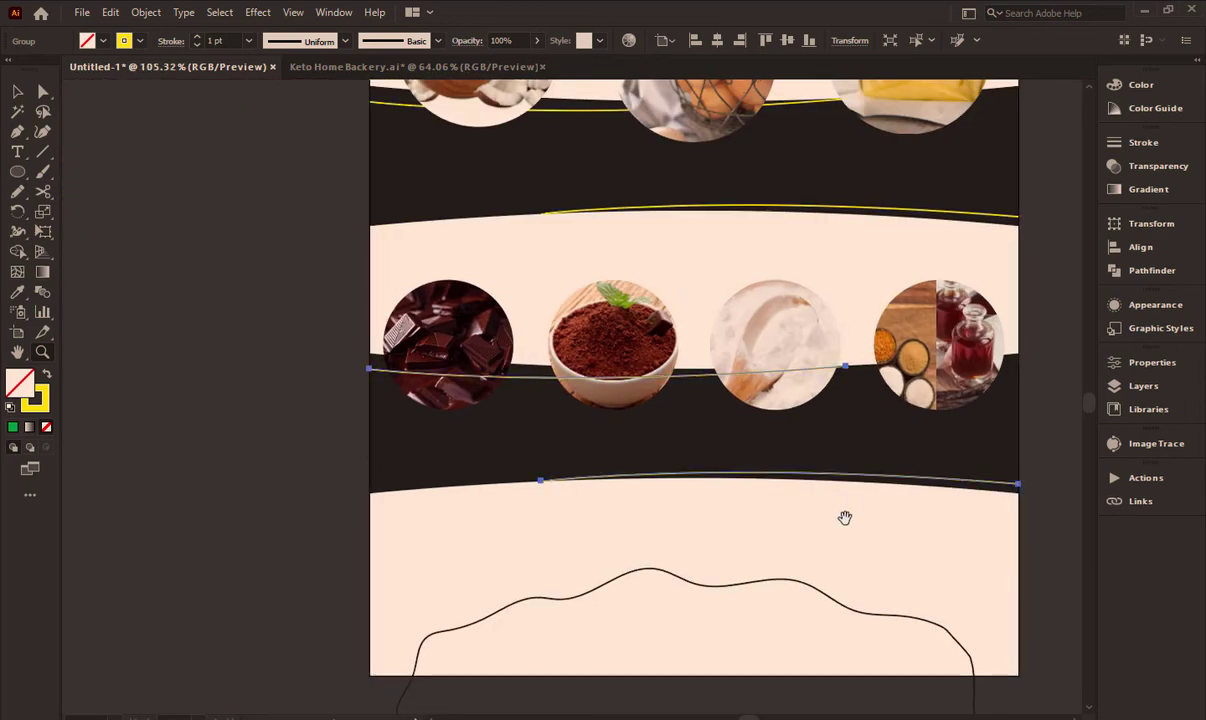
pyautogui.hscroll(5, 845, 514)
pyautogui.hscroll(5, 859, 474)
pyautogui.scroll(2, 635, 474)
pyautogui.scroll(-5, 900, 470)
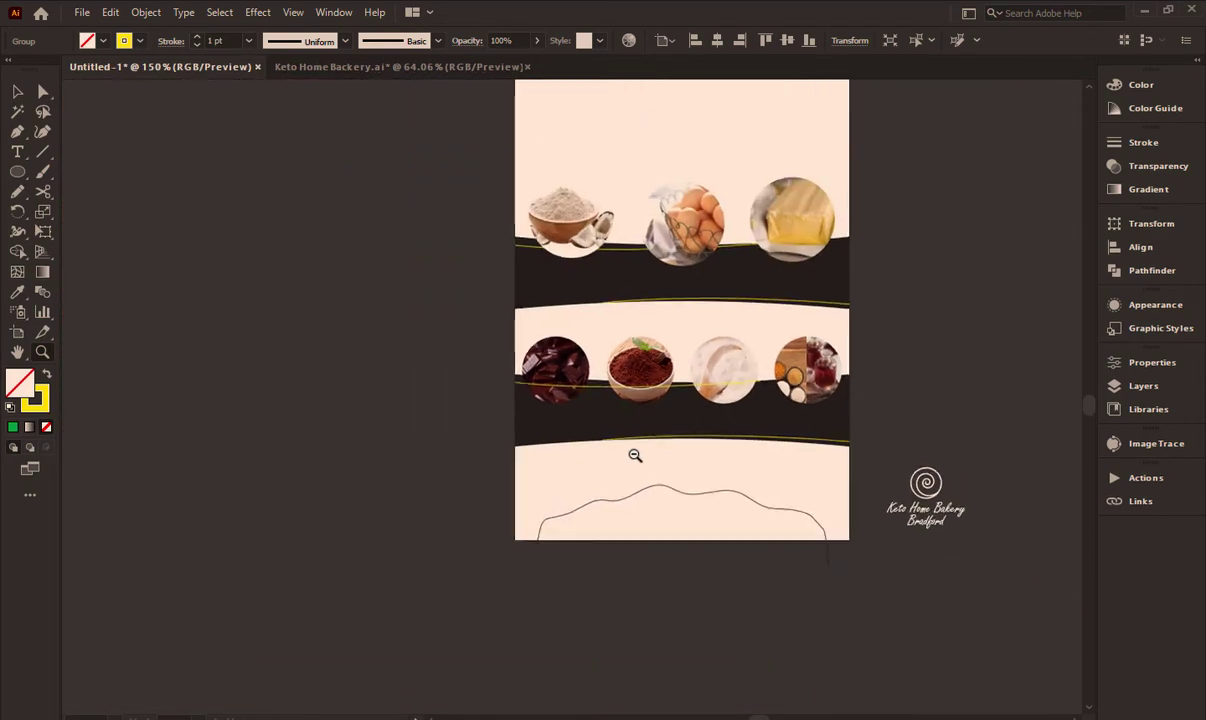
# Bring the chocolate, cocoa and flour photos in front of the accent lines
pyautogui.press('v')
pyautogui.click(903, 377)
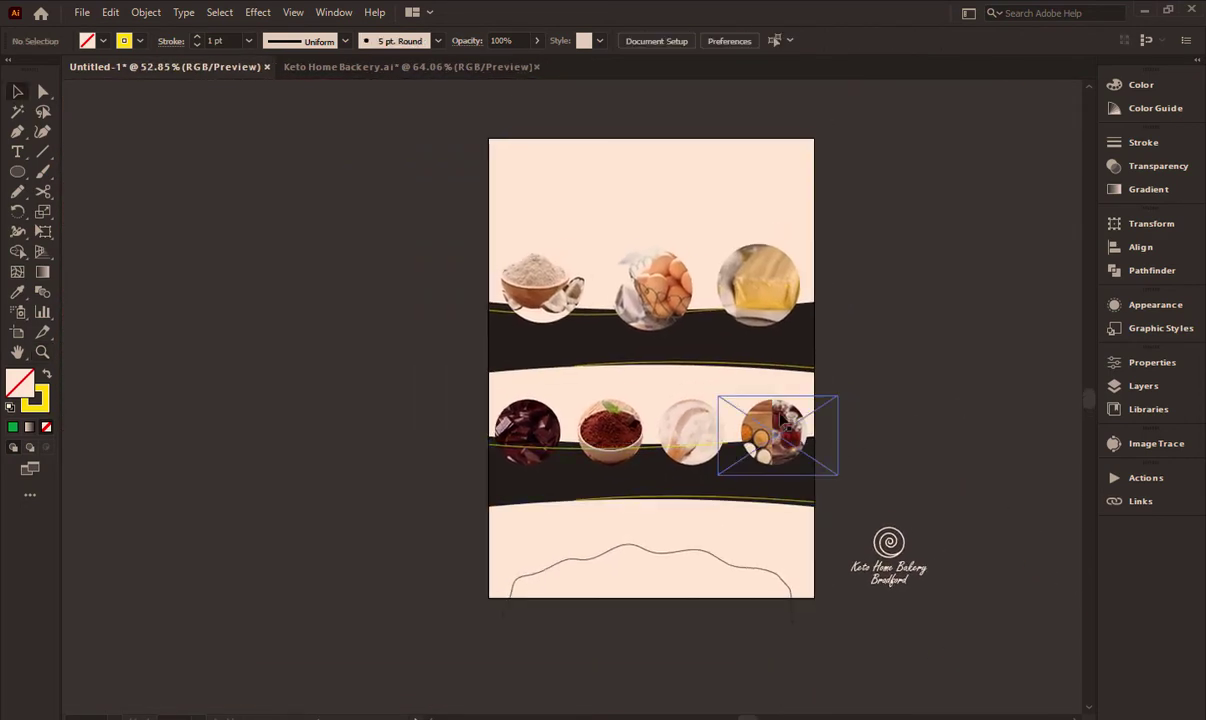
pyautogui.click(690, 430)
pyautogui.rightClick(634, 421)
pyautogui.moveTo(683, 585)
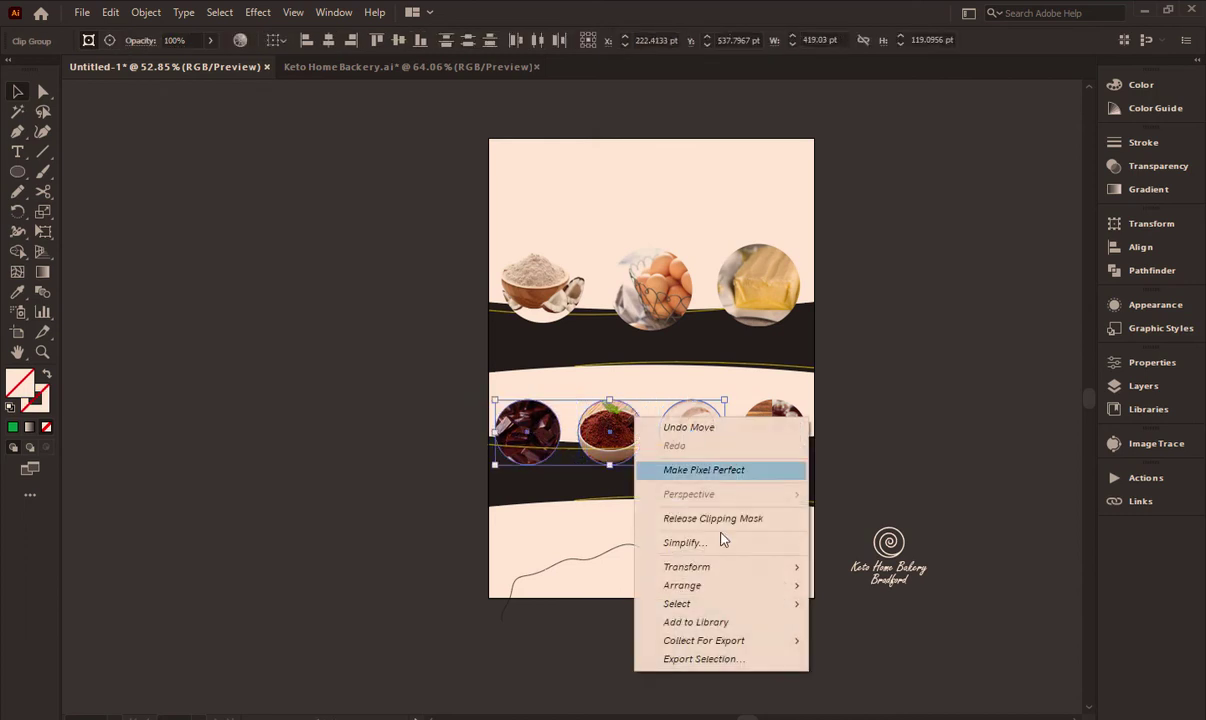
pyautogui.click(948, 332)
pyautogui.scroll(-2, 950, 336)
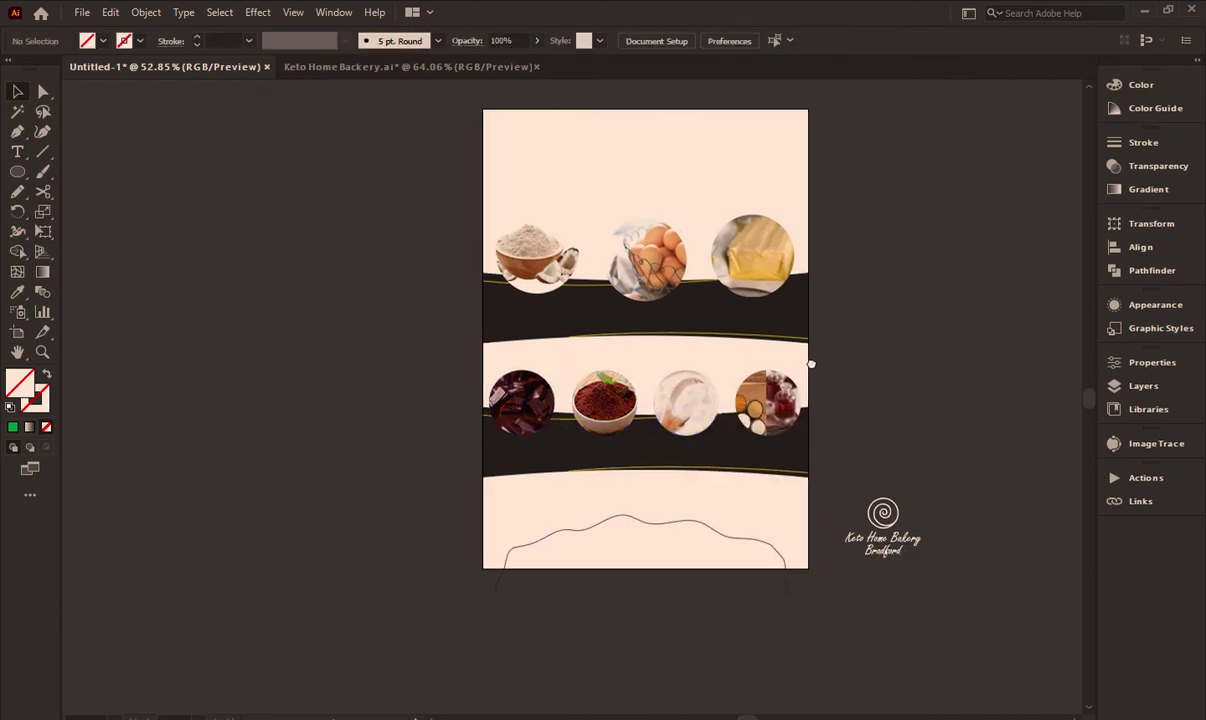
pyautogui.hscroll(3, 786, 381)
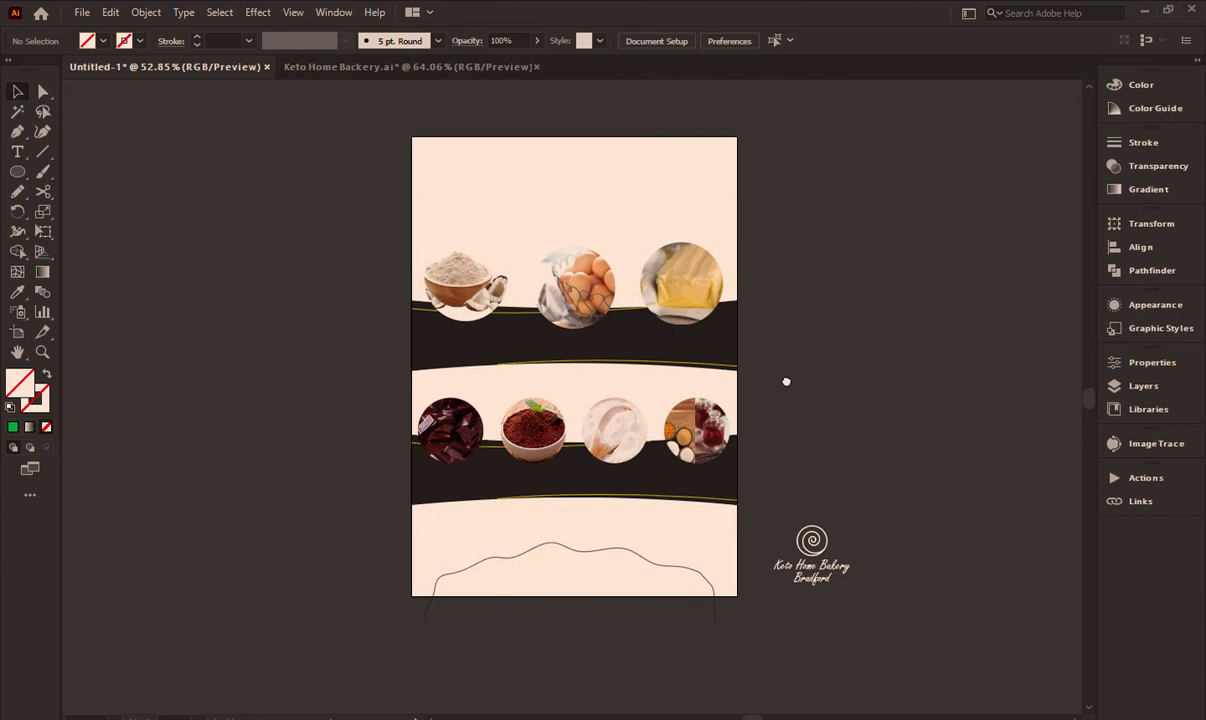
# Save the poster as ketohomebakes 1.ai in General Work, Illustrator 2020 compatible
pyautogui.hotkey('ctrl', 's')
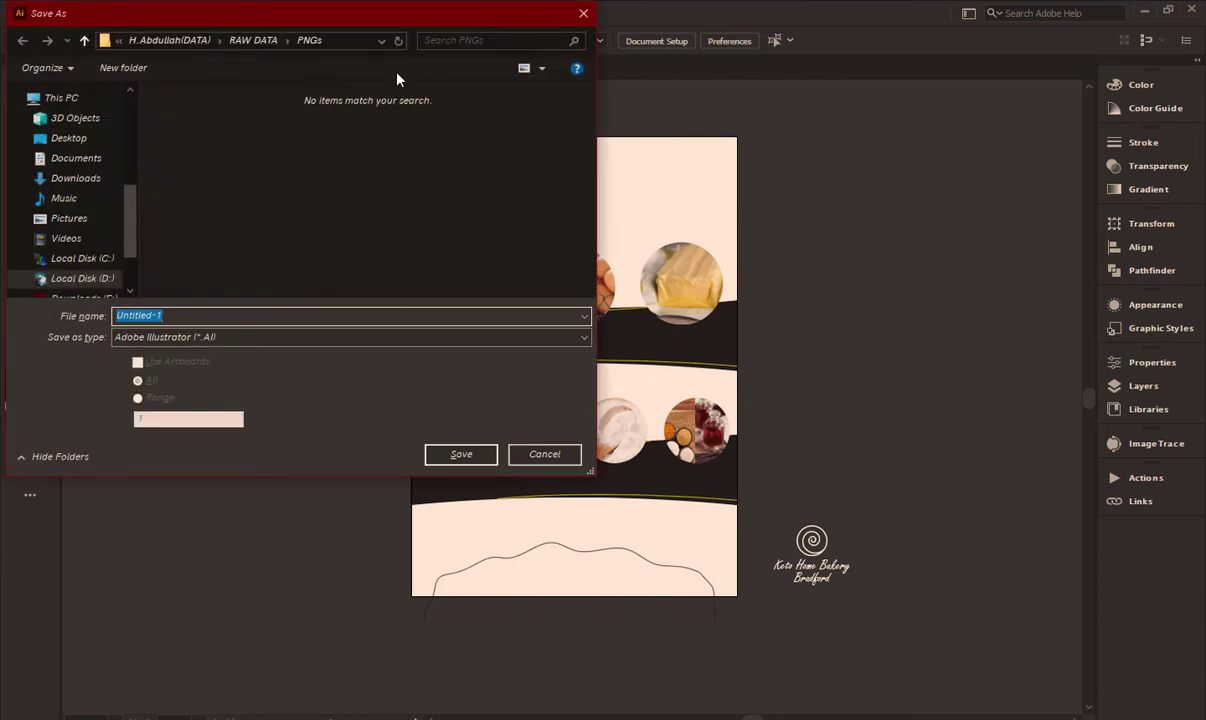
pyautogui.moveTo(363, 24); pyautogui.dragTo(620, 103)
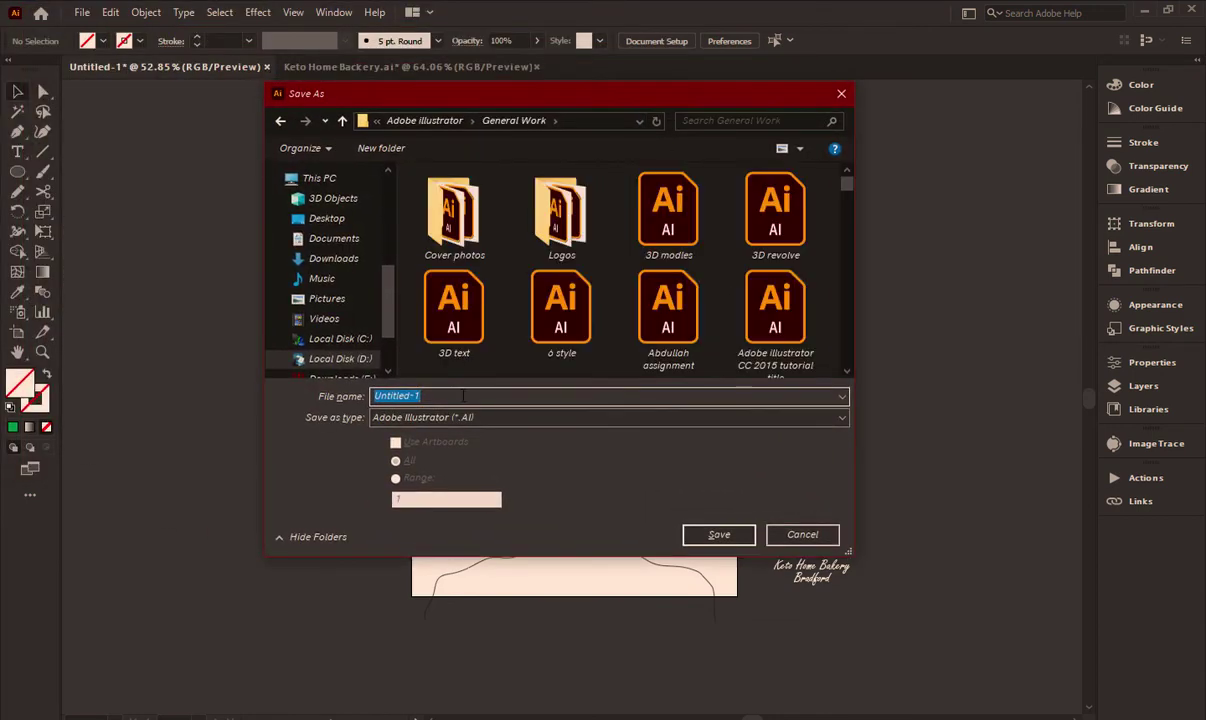
pyautogui.write('ke')
pyautogui.click(420, 479)
pyautogui.doubleClick(447, 396)
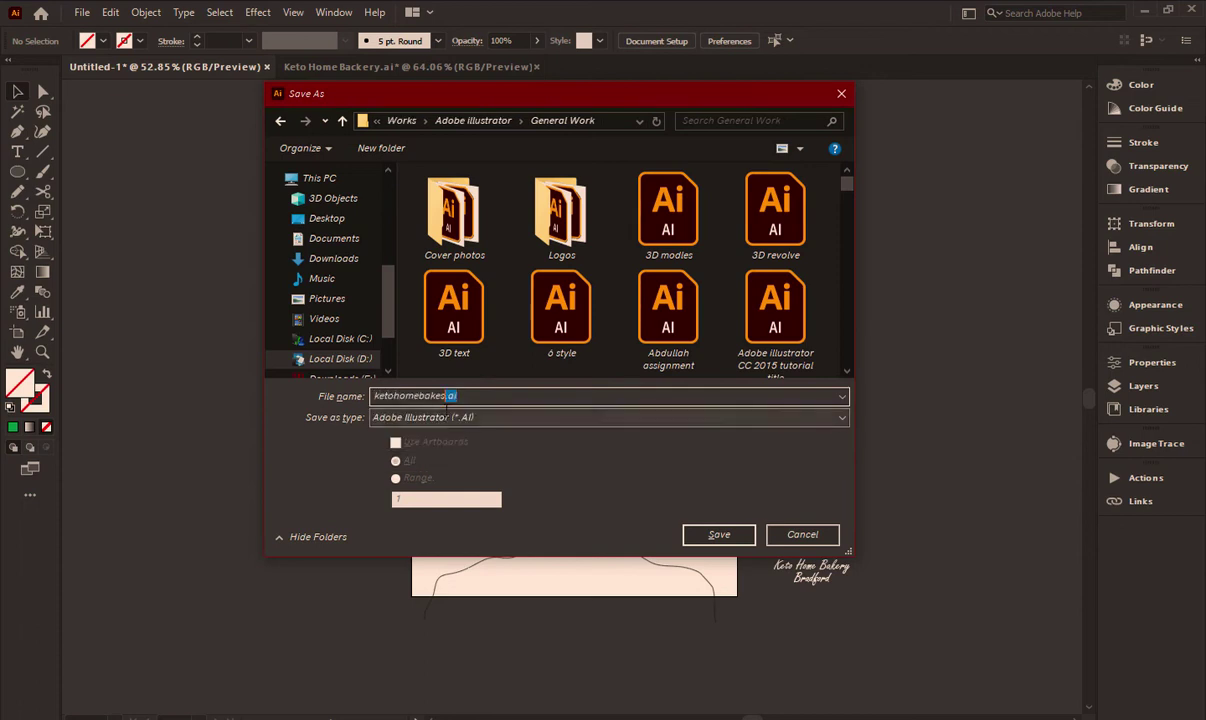
pyautogui.click(719, 534)
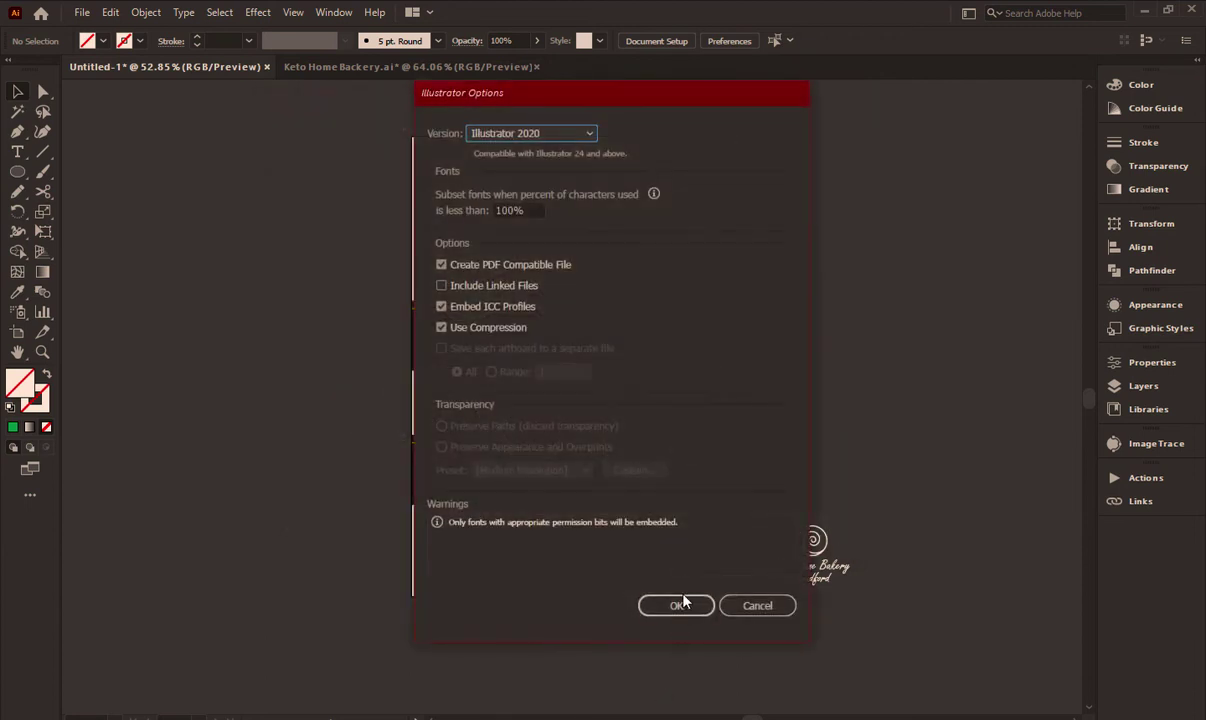
pyautogui.click(682, 604)
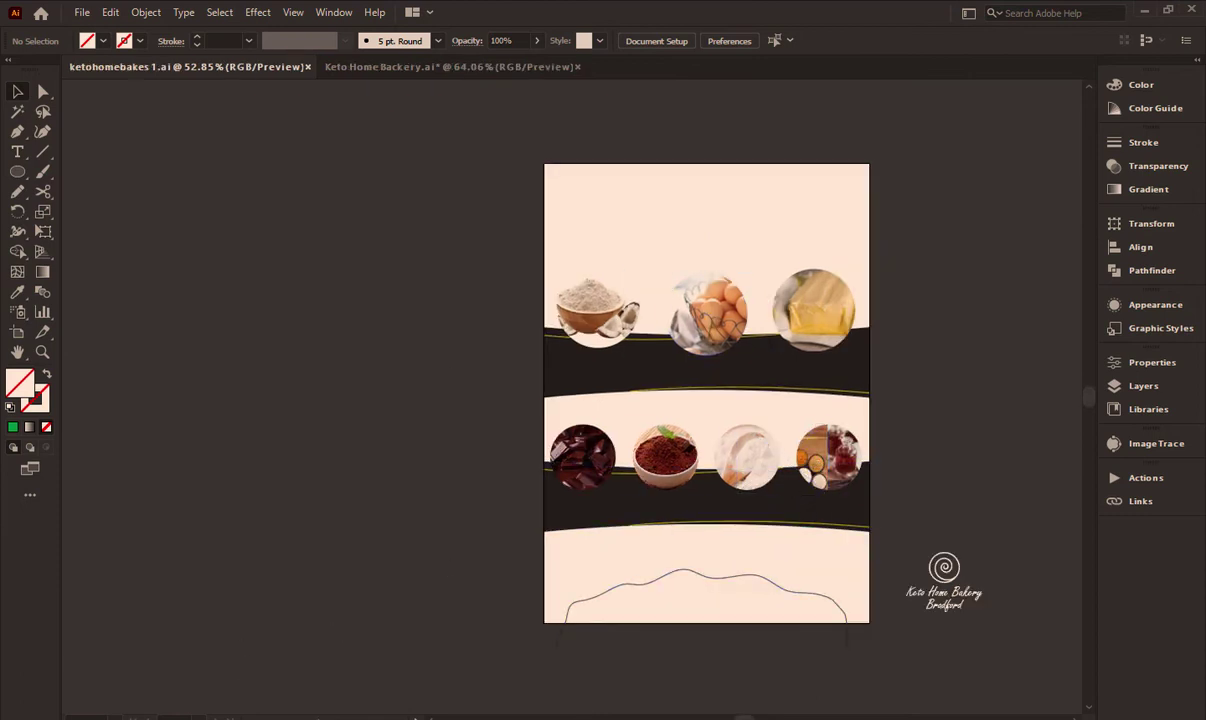
# Copy the Keto / Low Carb Coconut Brownies ingredients message from WhatsApp, then minimise WhatsApp
pyautogui.hotkey('alt', 'Tab')
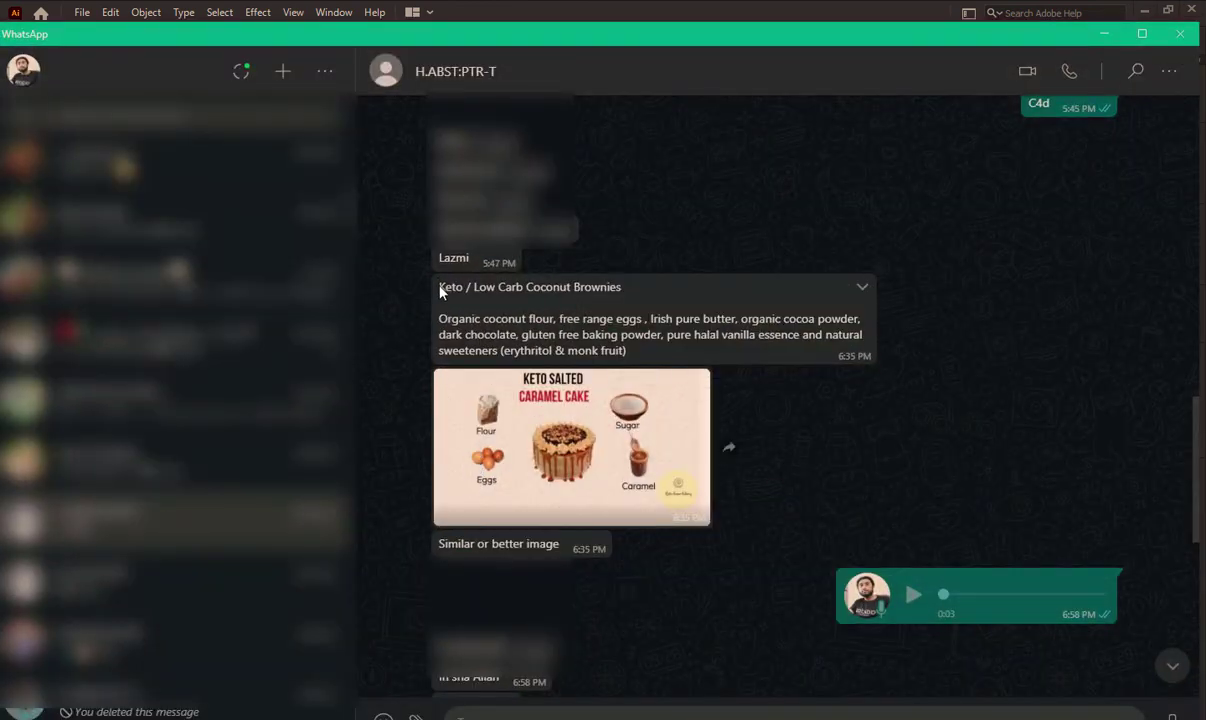
pyautogui.moveTo(440, 290); pyautogui.dragTo(642, 346)
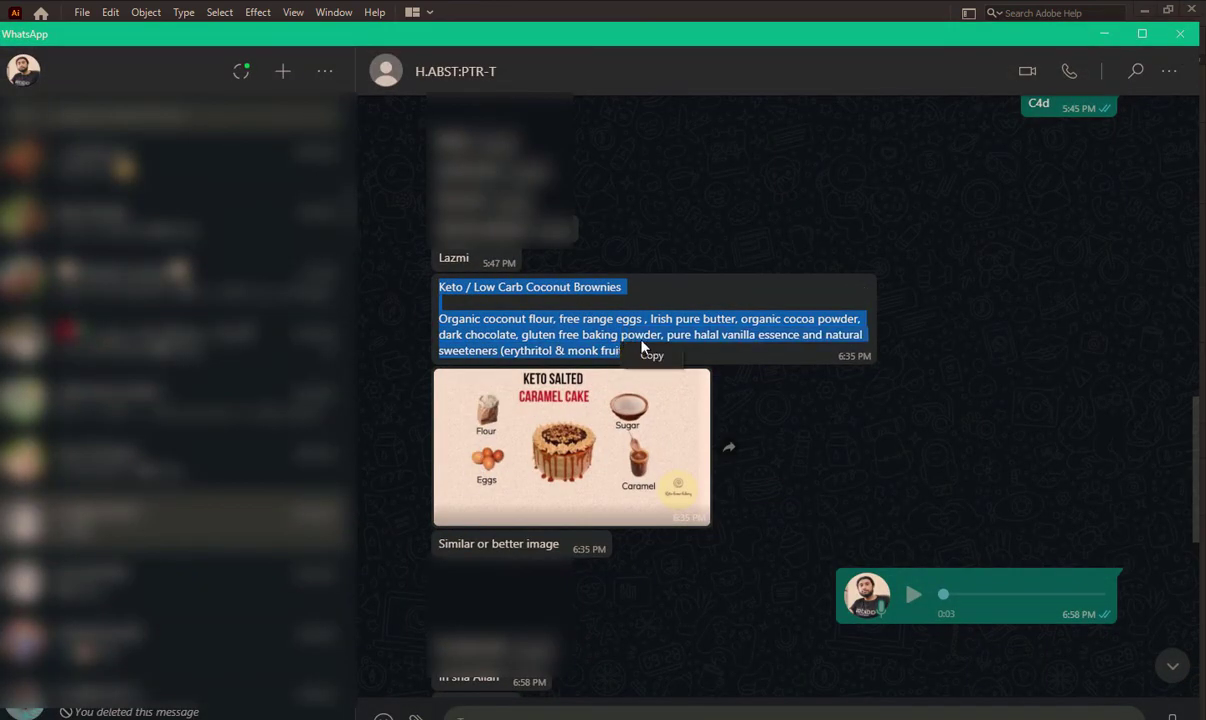
pyautogui.hotkey('ctrl', 'c')
pyautogui.click(1100, 32)
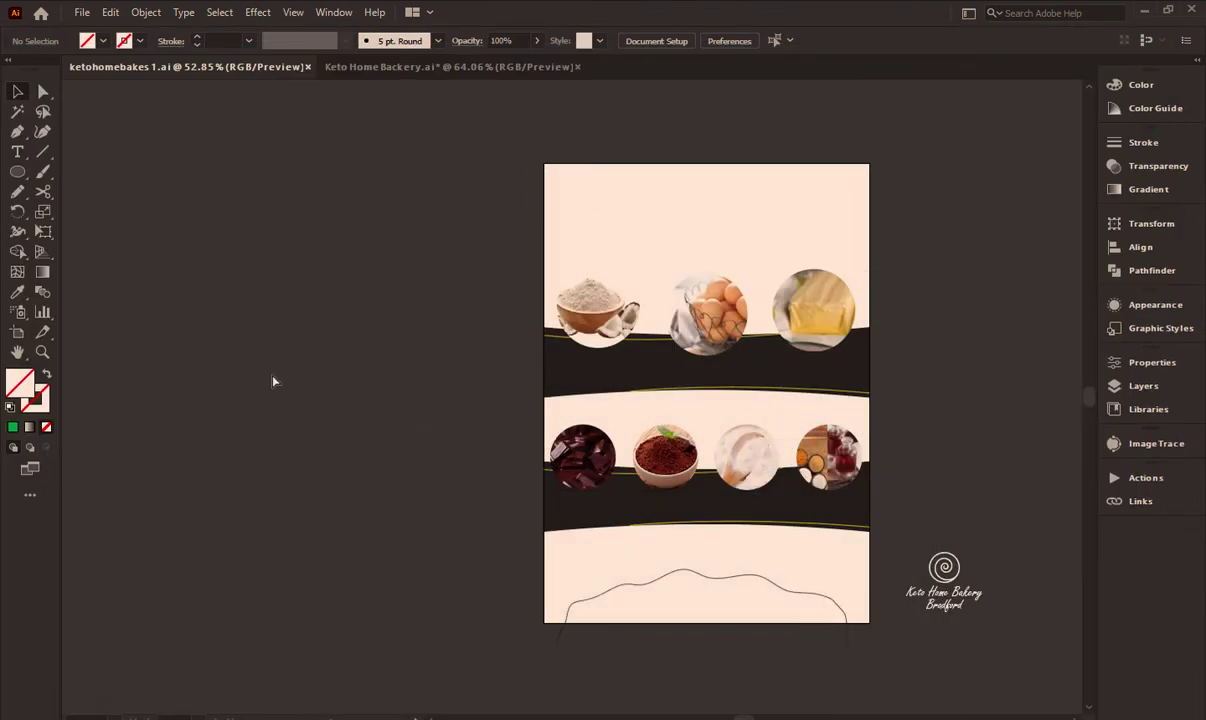
# Paste the brownie ingredients text above the page and colour it light cream
pyautogui.hotkey('ctrl', 'v')
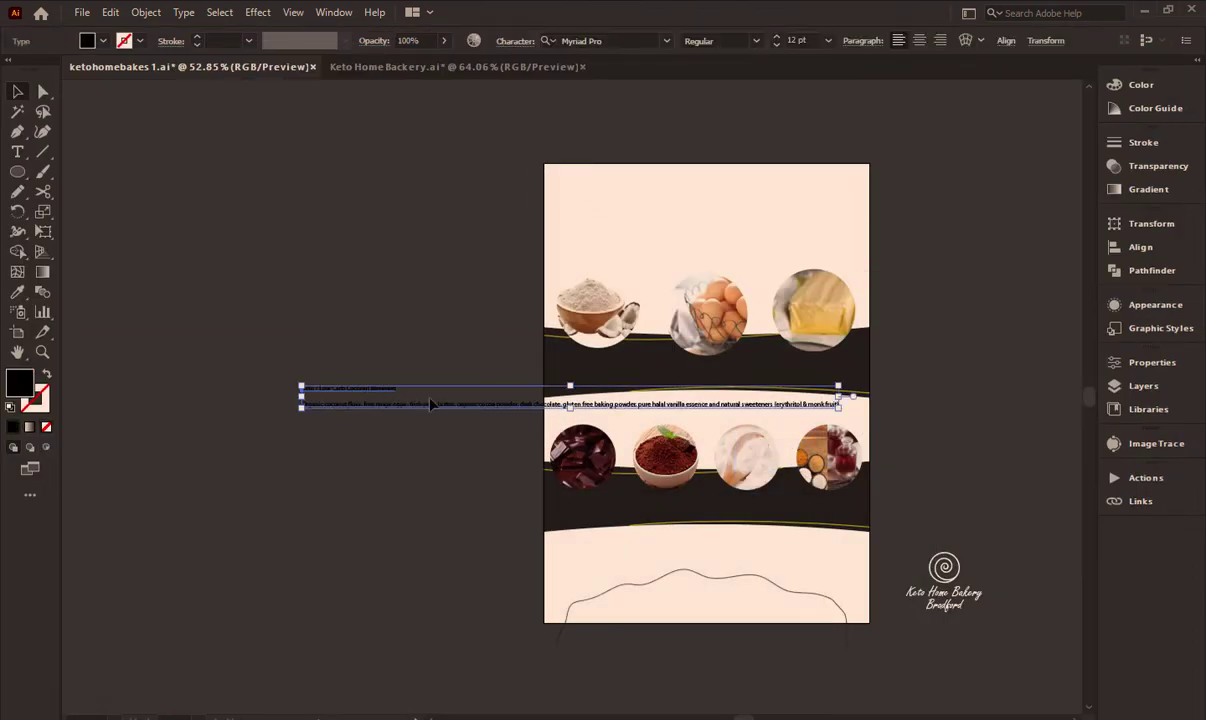
pyautogui.moveTo(430, 404)
pyautogui.mouseDown()
pyautogui.moveTo(818, 415)
pyautogui.moveTo(470, 155)
pyautogui.mouseUp()
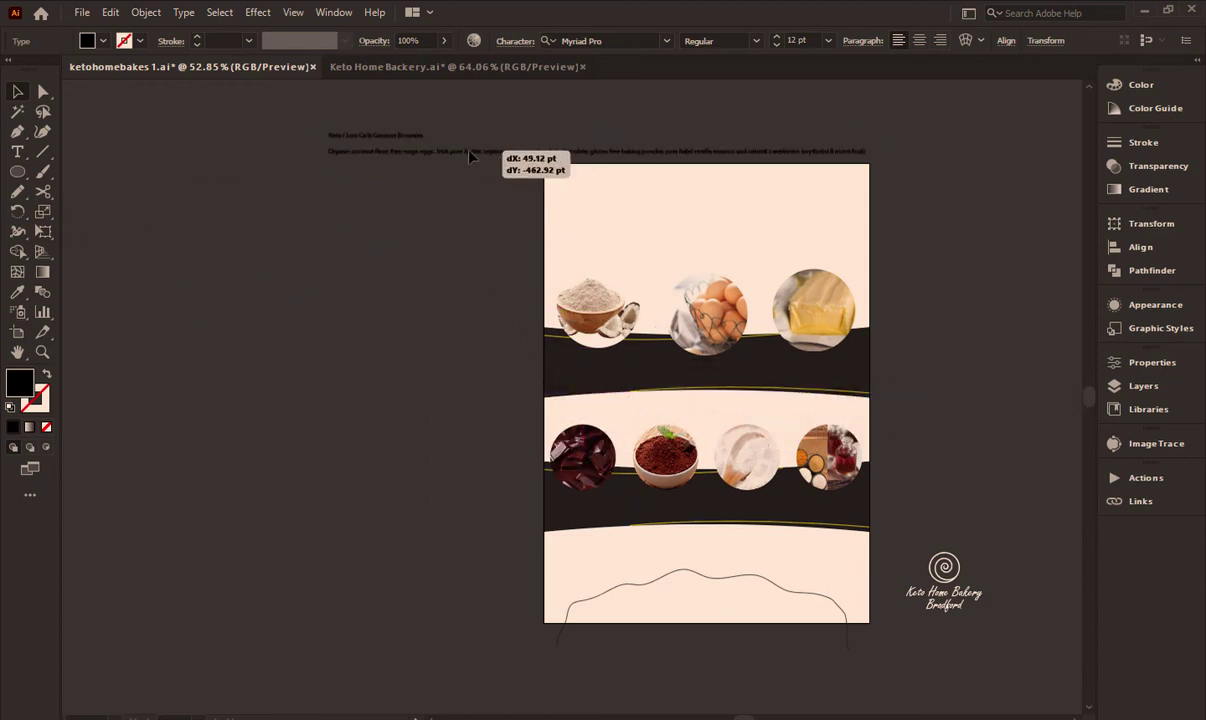
pyautogui.scroll(2, 473, 301)
pyautogui.scroll(2, 463, 355)
pyautogui.click(87, 40)
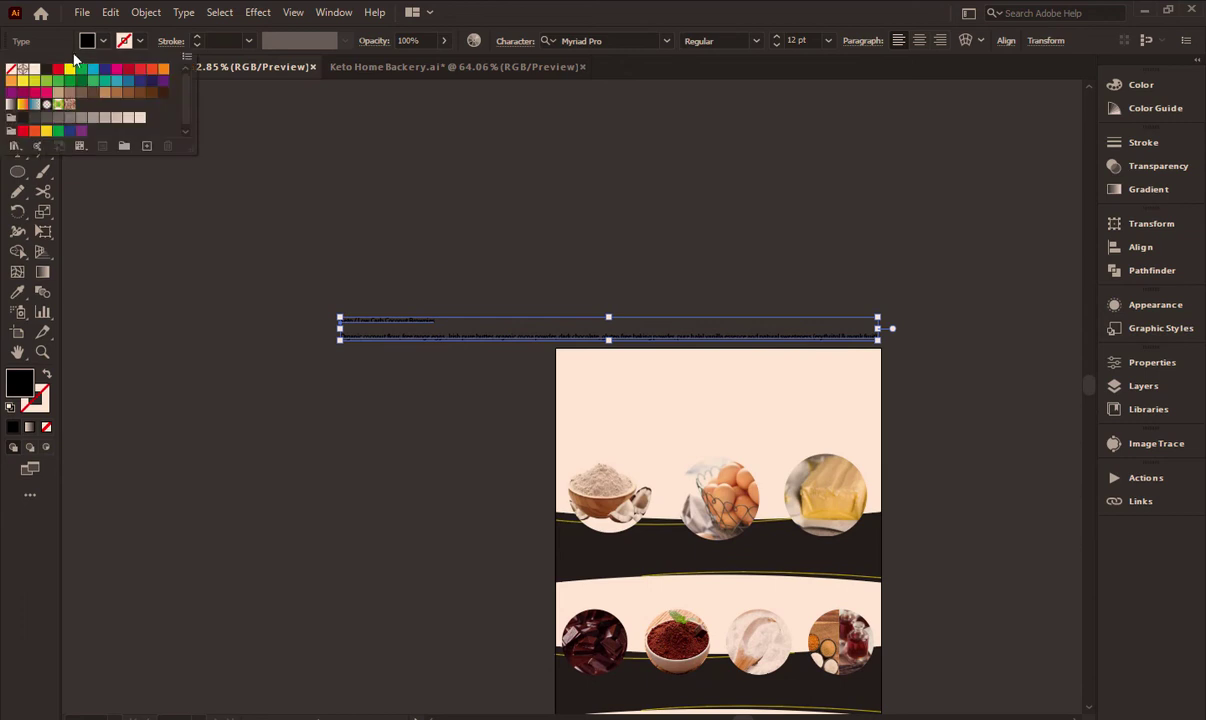
pyautogui.click(30, 72)
pyautogui.click(175, 309)
# Zoom in to frame the two pasted ingredient text lines
pyautogui.click(397, 346)
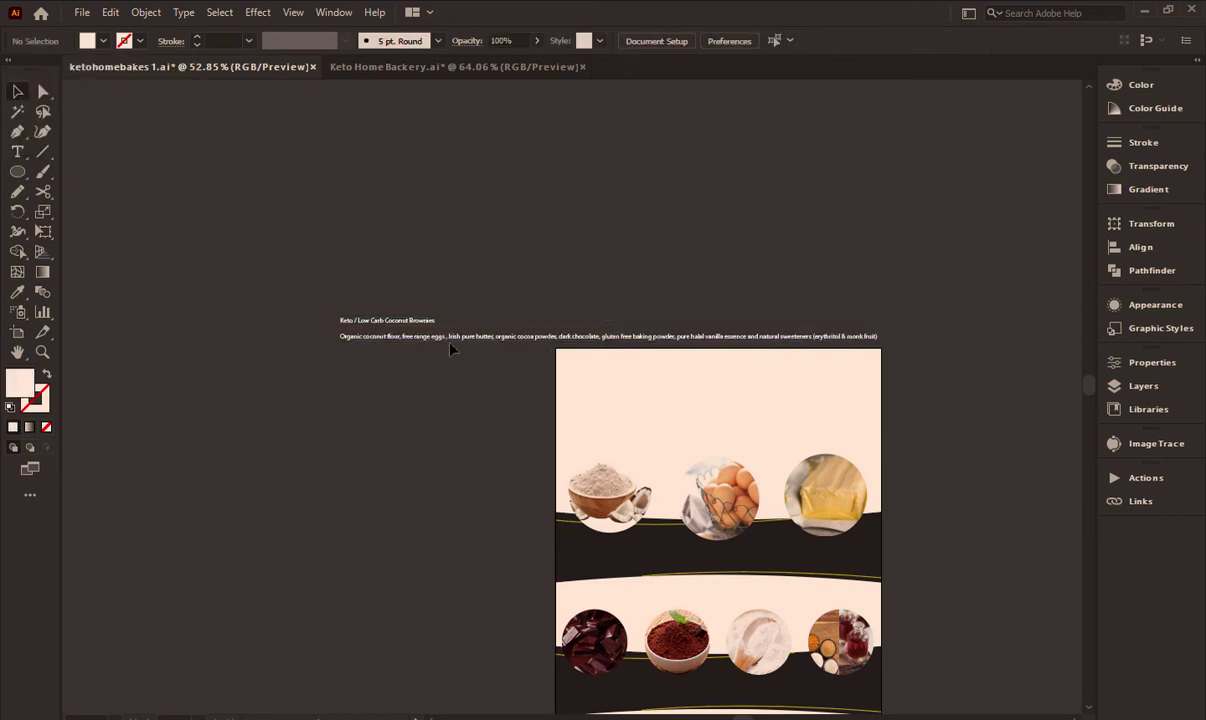
pyautogui.press('z')
pyautogui.click(534, 311)
pyautogui.moveTo(534, 311); pyautogui.dragTo(700, 315)
pyautogui.moveTo(479, 344); pyautogui.dragTo(681, 378)
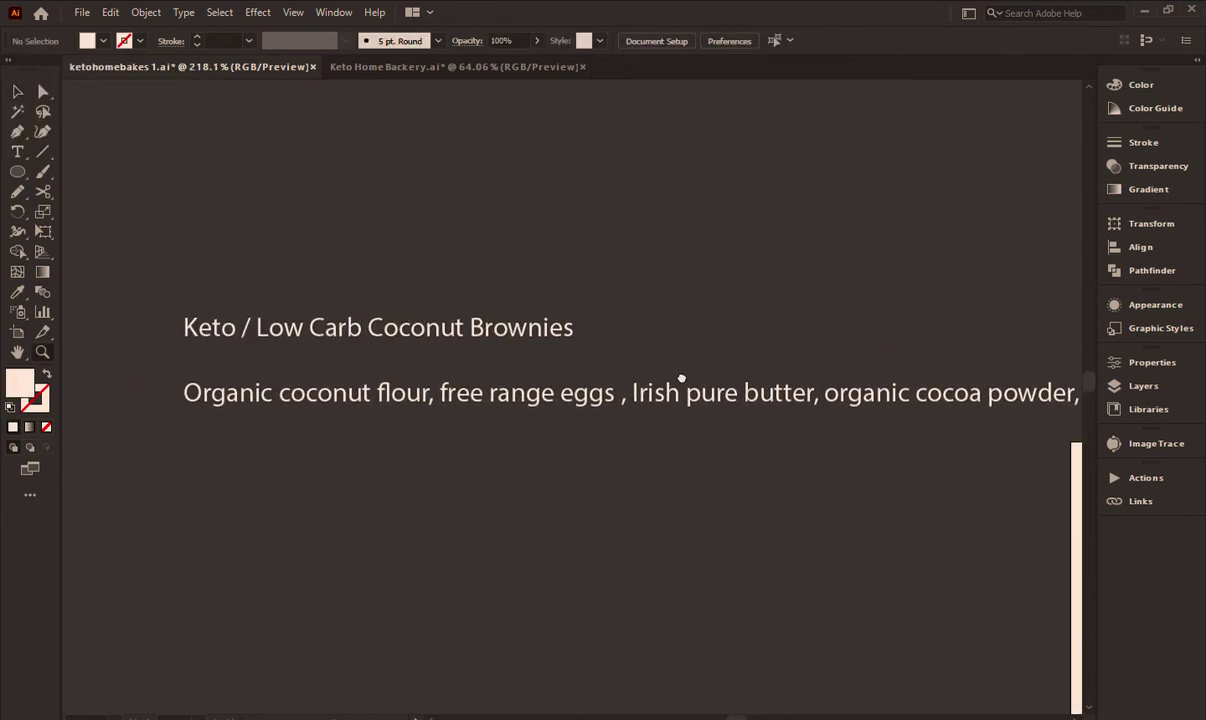
pyautogui.hscroll(2, 444, 358)
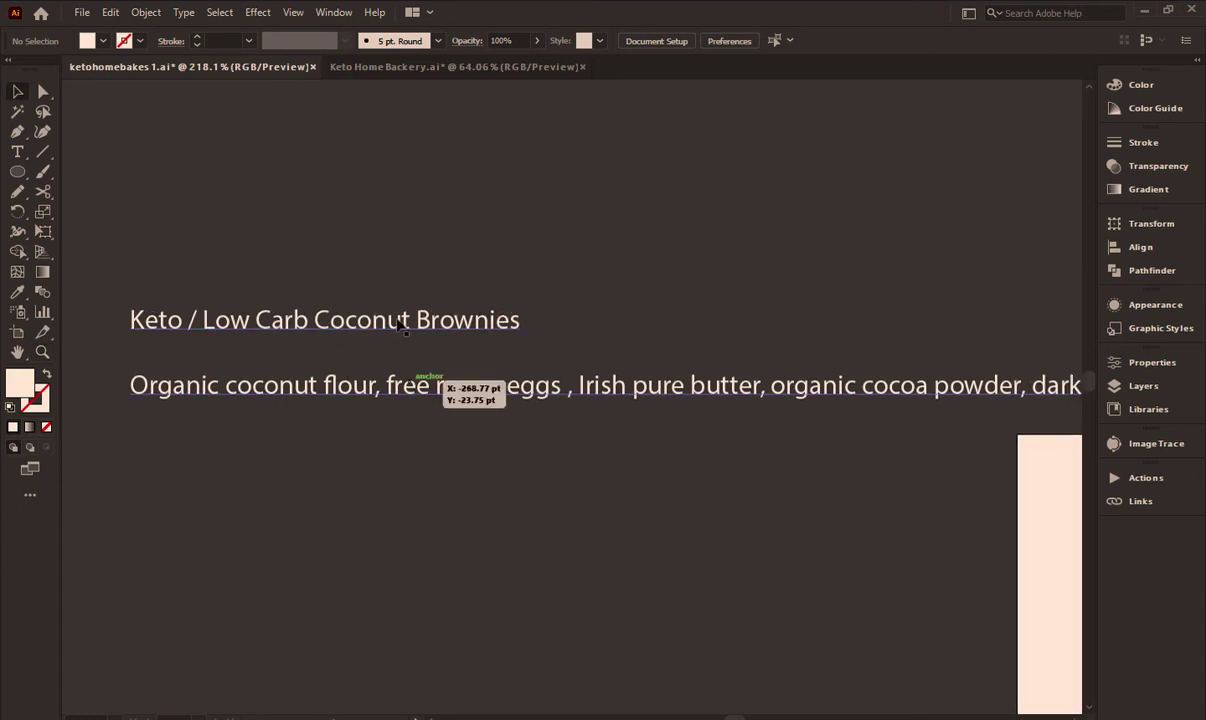
# Set the pasted title and ingredient text in the Annifont typeface
pyautogui.press('v')
pyautogui.click(398, 390)
pyautogui.hscroll(3, 525, 291)
pyautogui.scroll(-1, 525, 291)
pyautogui.hscroll(2, 481, 215)
pyautogui.scroll(-1, 481, 215)
pyautogui.click(623, 42)
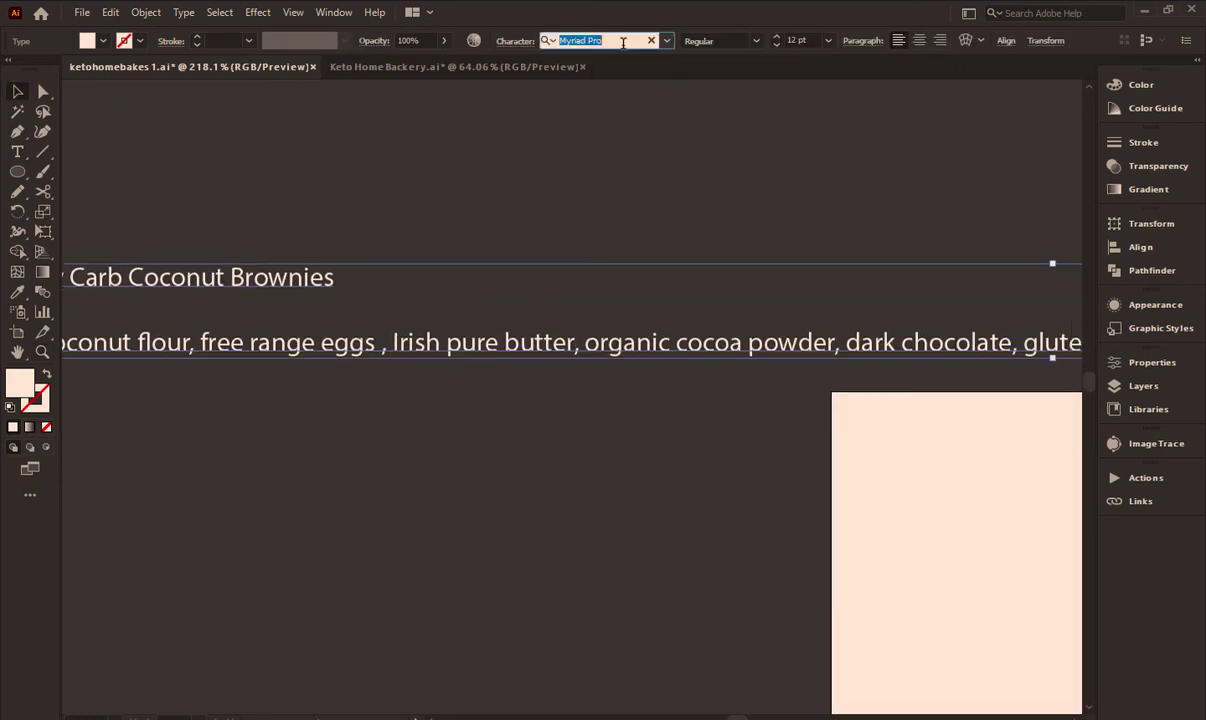
pyautogui.write('anni')
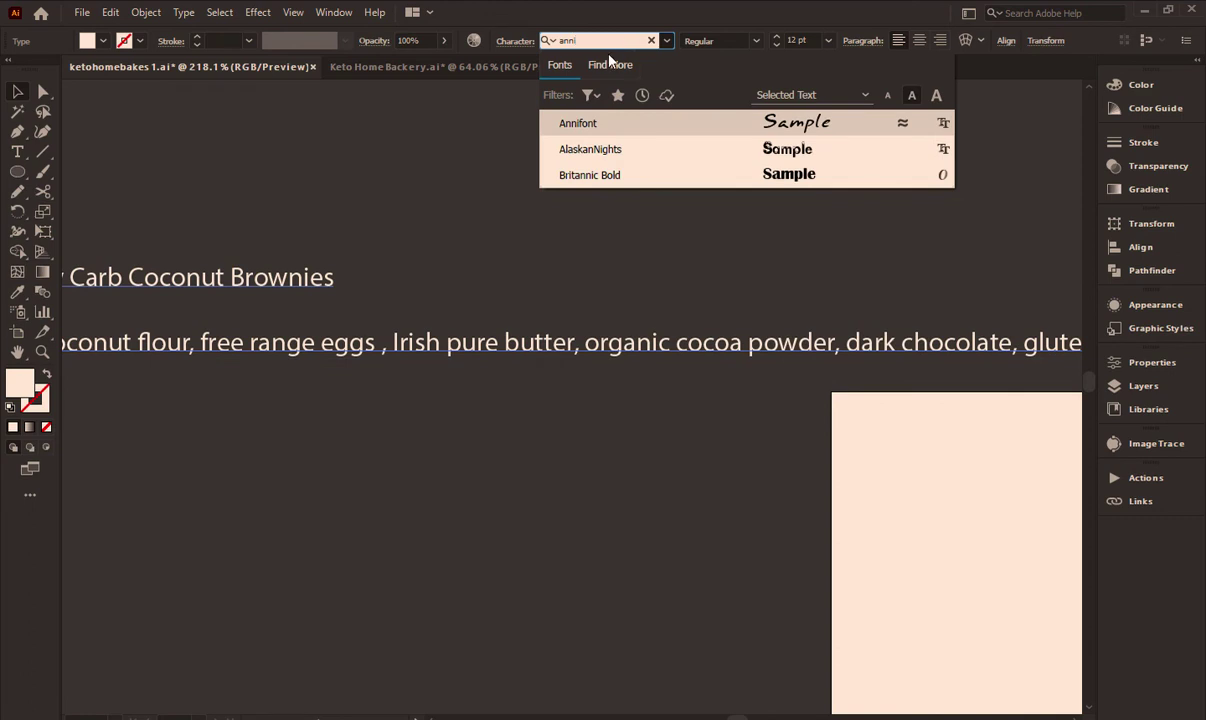
pyautogui.click(623, 120)
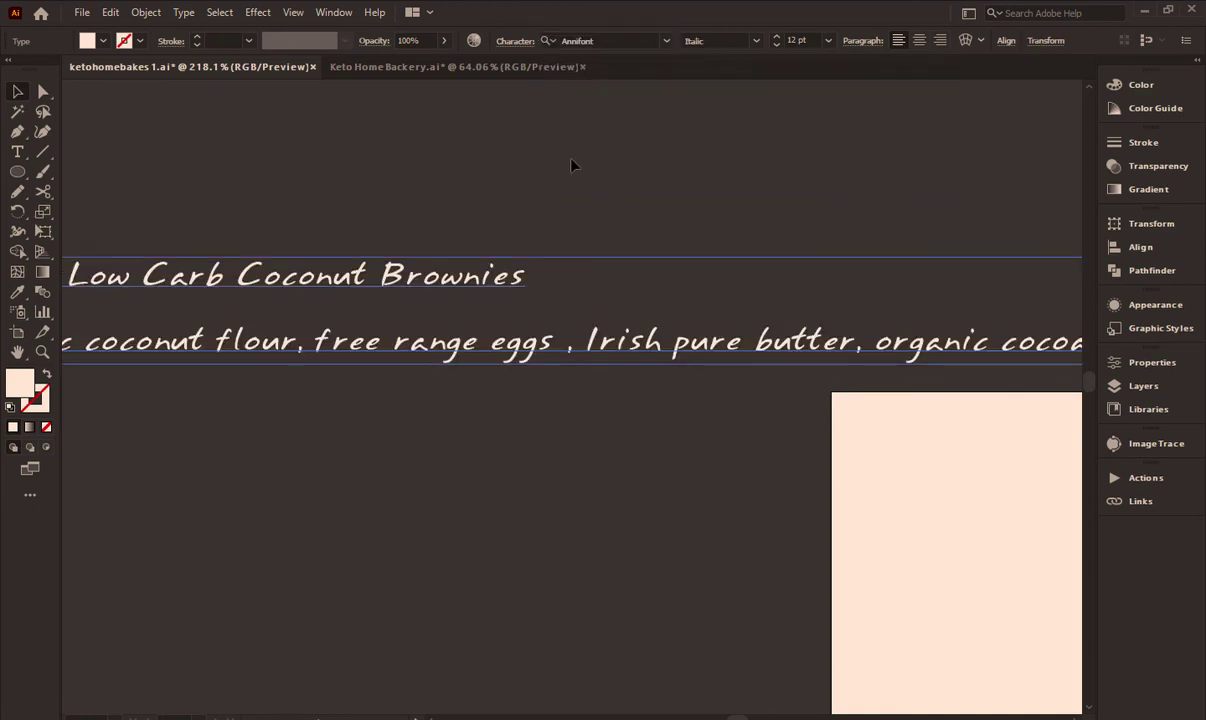
pyautogui.click(572, 163)
# Pan and zoom around the artboard to check the Annifont text against the ingredient photos
pyautogui.scroll(-3, 396, 290)
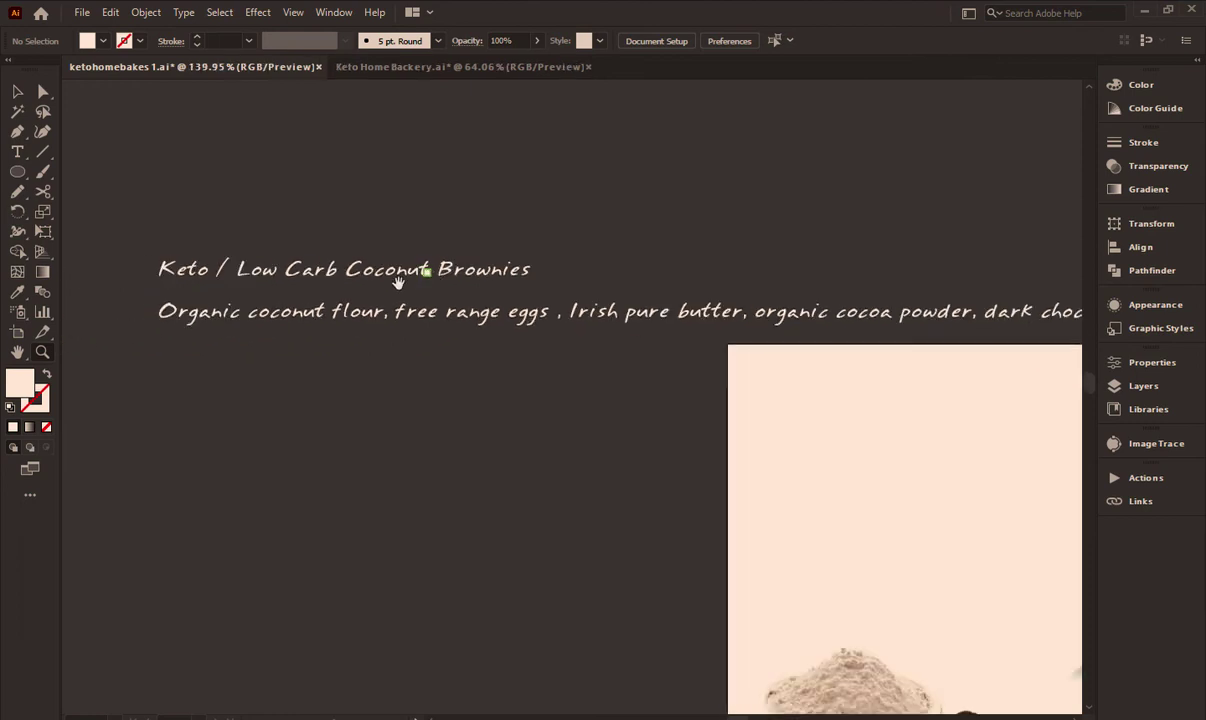
pyautogui.moveTo(438, 316); pyautogui.dragTo(587, 324)
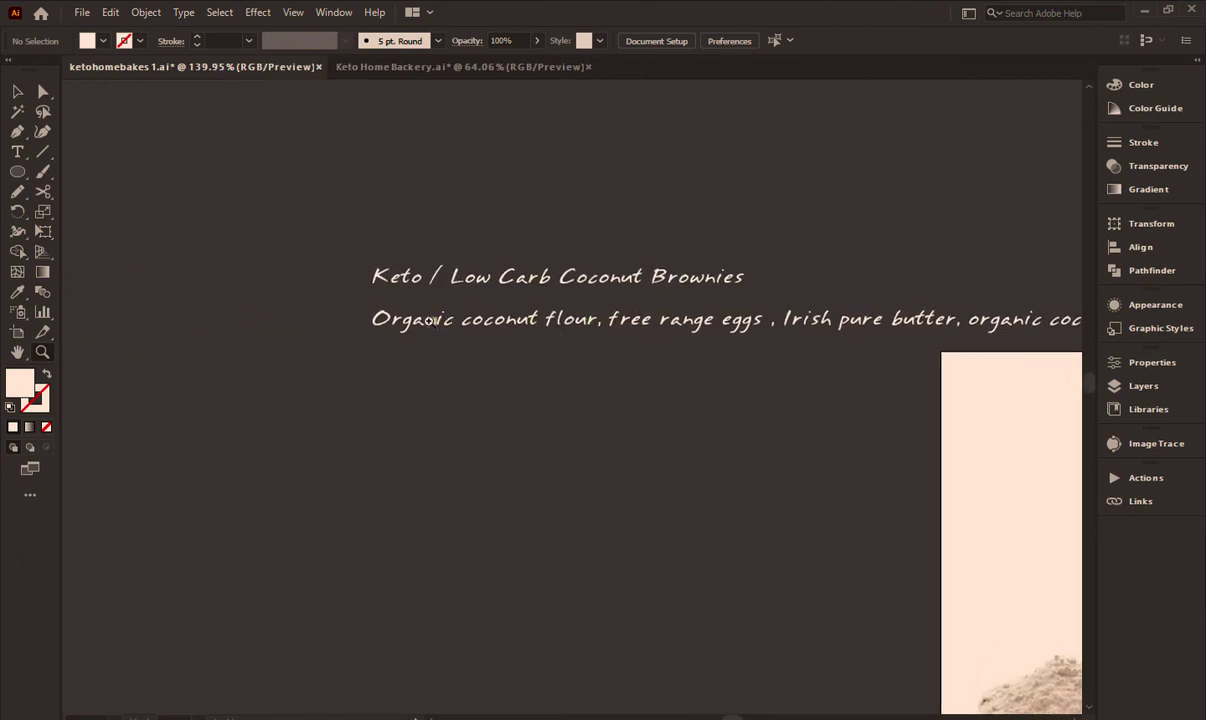
pyautogui.moveTo(430, 320); pyautogui.dragTo(755, 284)
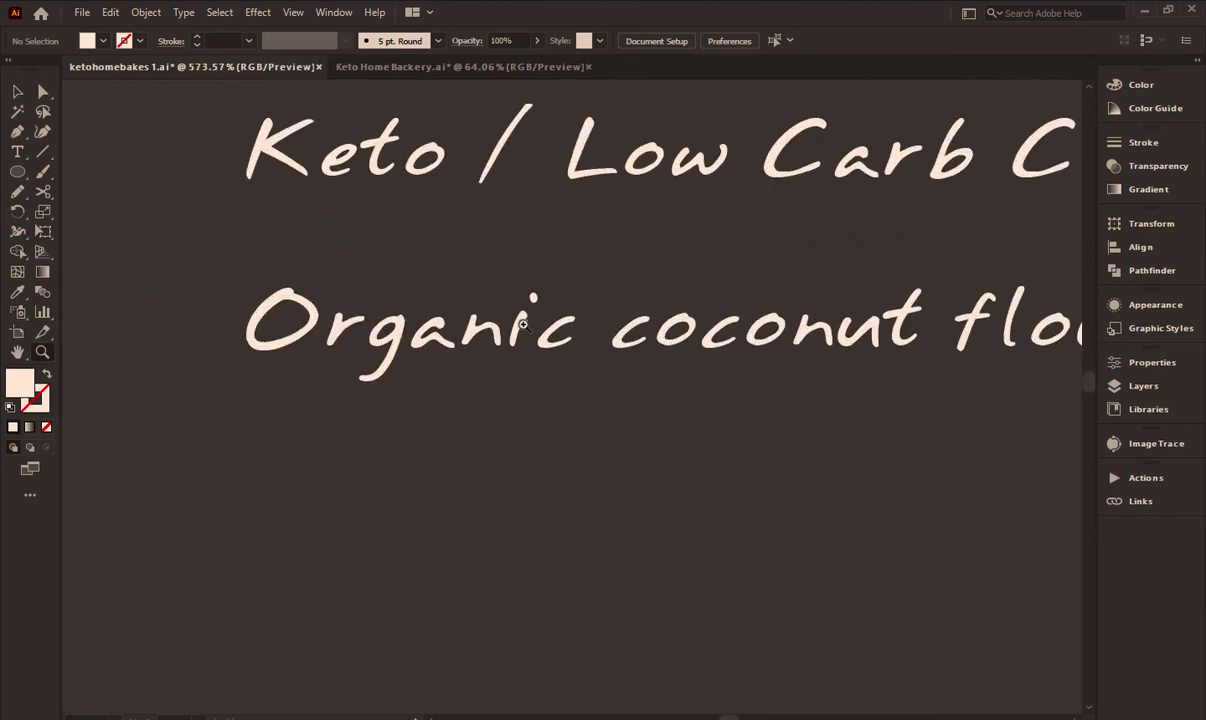
pyautogui.scroll(-2, 708, 503)
pyautogui.moveTo(708, 503)
pyautogui.mouseDown()
pyautogui.moveTo(487, 290)
pyautogui.moveTo(377, 215)
pyautogui.mouseUp()
pyautogui.scroll(-4, 519, 307)
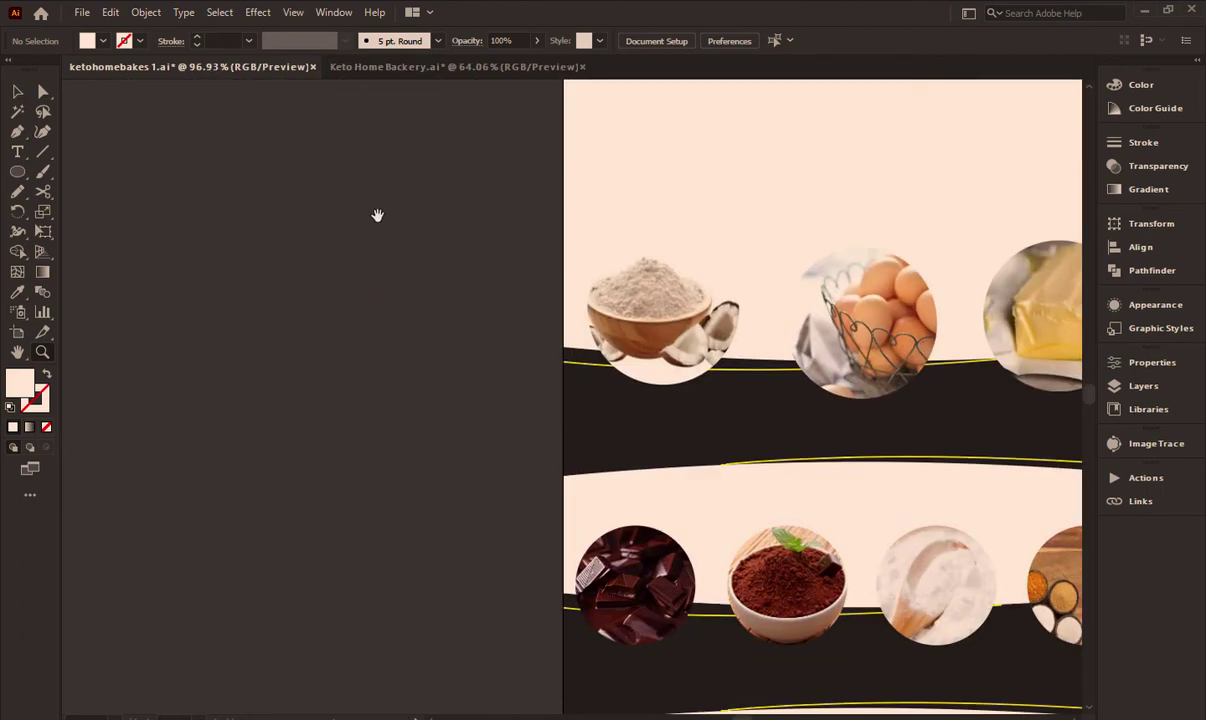
pyautogui.scroll(-2, 627, 385)
pyautogui.moveTo(627, 385); pyautogui.dragTo(646, 422)
pyautogui.scroll(1, 397, 469)
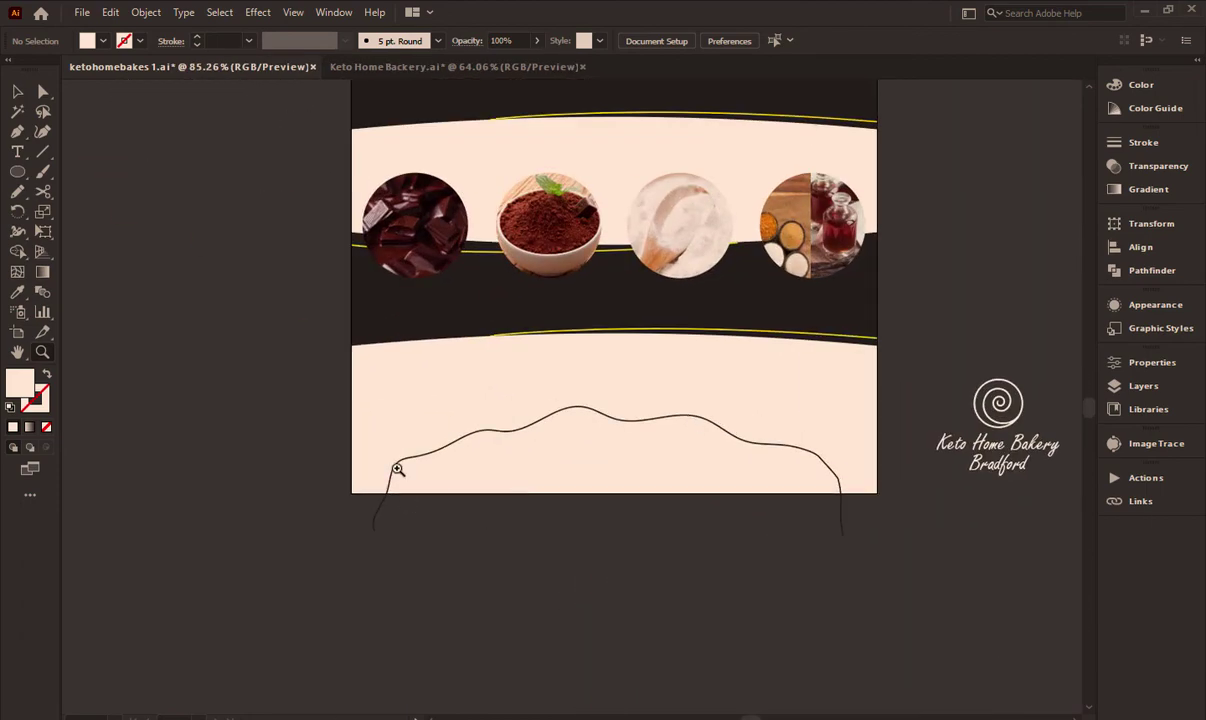
pyautogui.scroll(3, 660, 444)
pyautogui.scroll(-2, 487, 401)
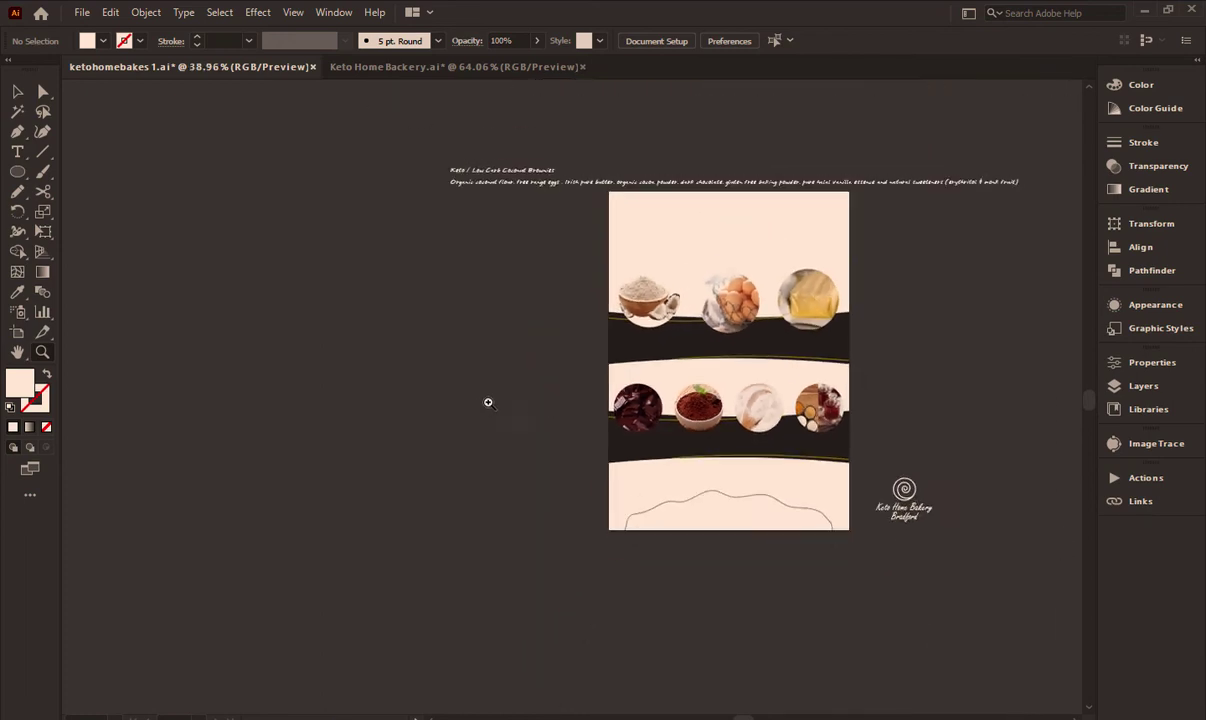
pyautogui.scroll(1, 471, 385)
pyautogui.scroll(1, 654, 249)
pyautogui.scroll(3, 654, 249)
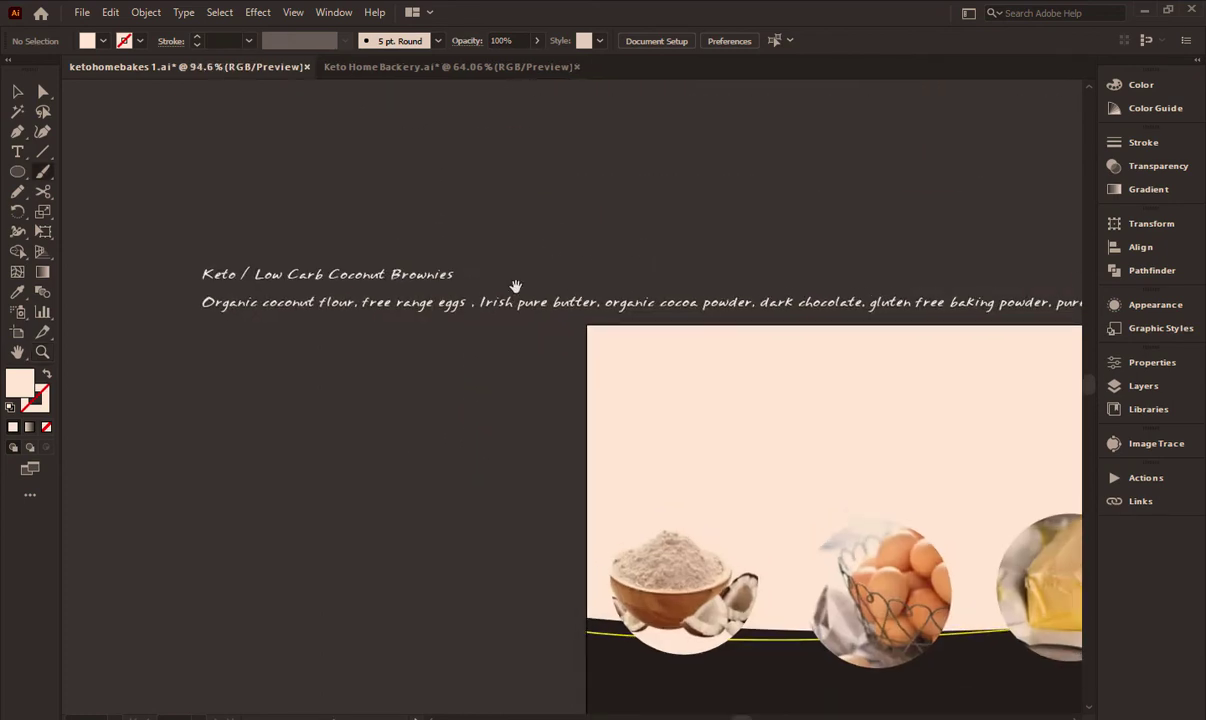
# Copy 'Organic coconut flour' from the ingredient line and paste it lower down as a separate label
pyautogui.moveTo(517, 283); pyautogui.dragTo(551, 267)
pyautogui.press('v')
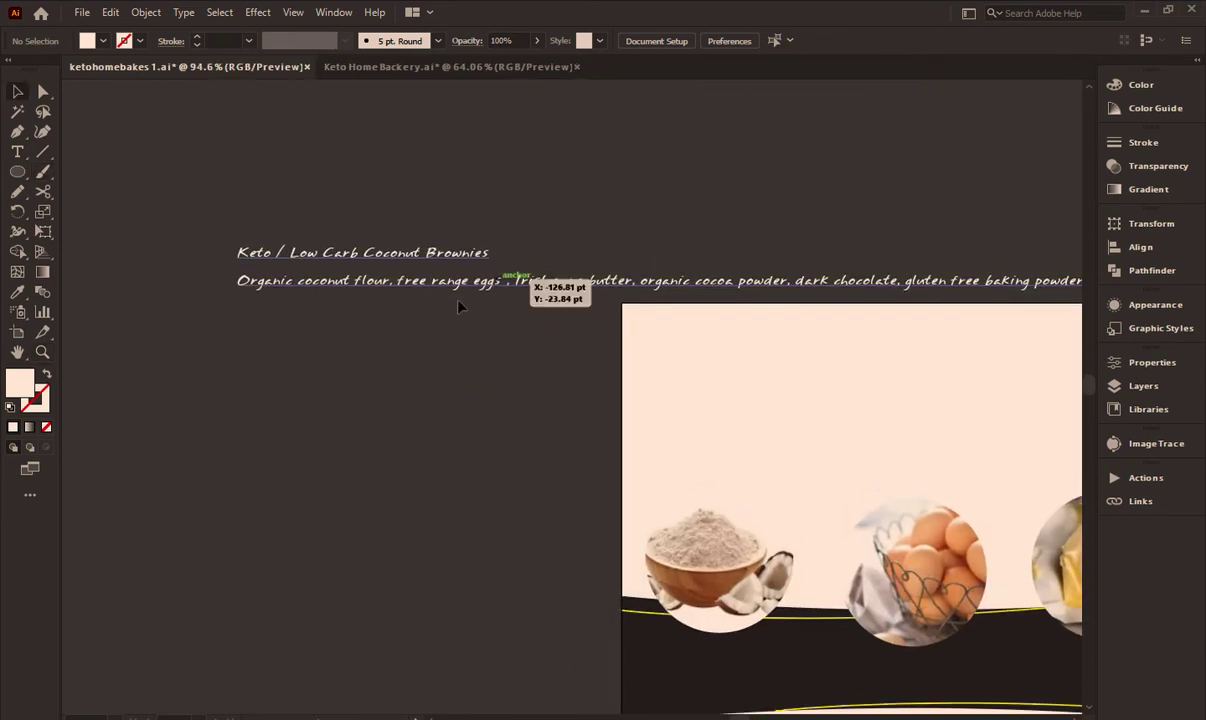
pyautogui.moveTo(449, 281); pyautogui.dragTo(445, 255)
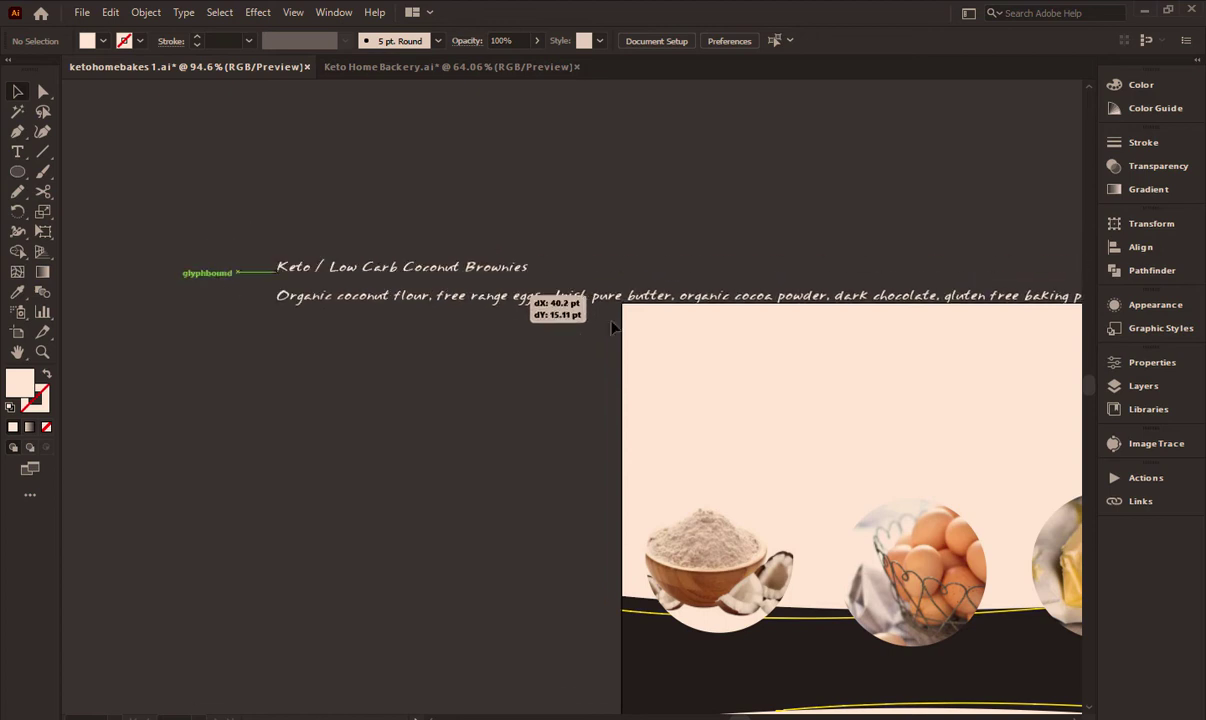
pyautogui.doubleClick(331, 254)
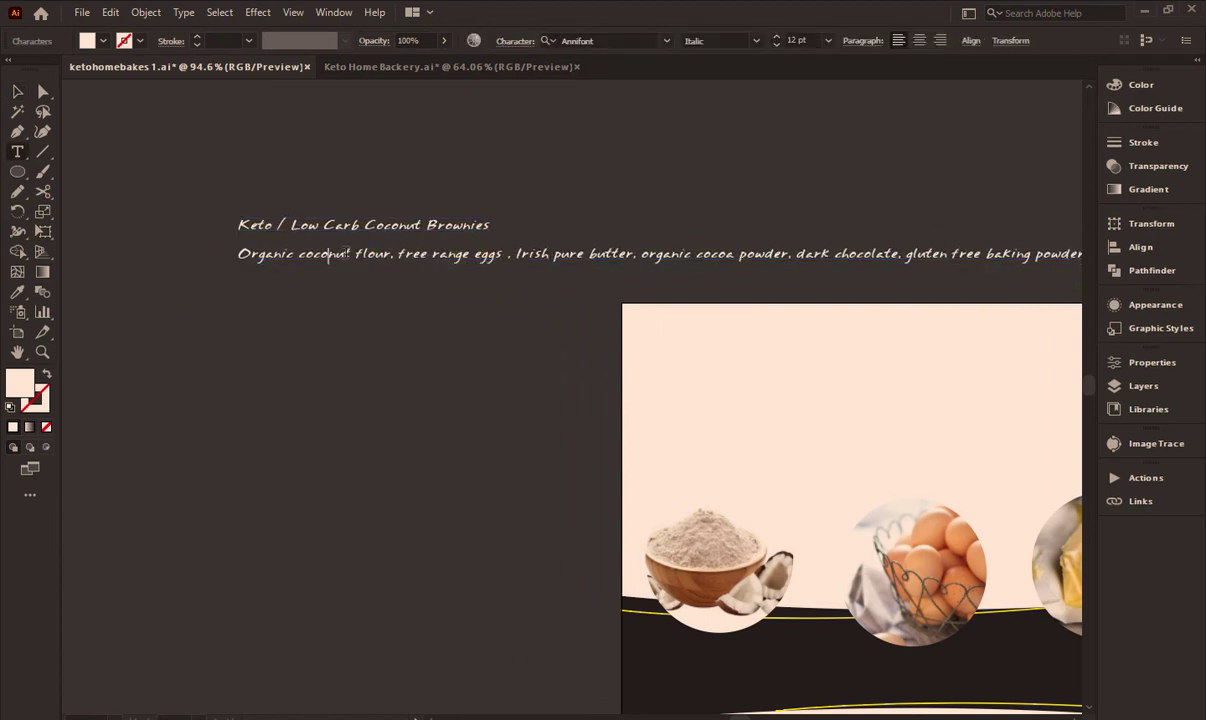
pyautogui.moveTo(392, 253); pyautogui.dragTo(230, 260)
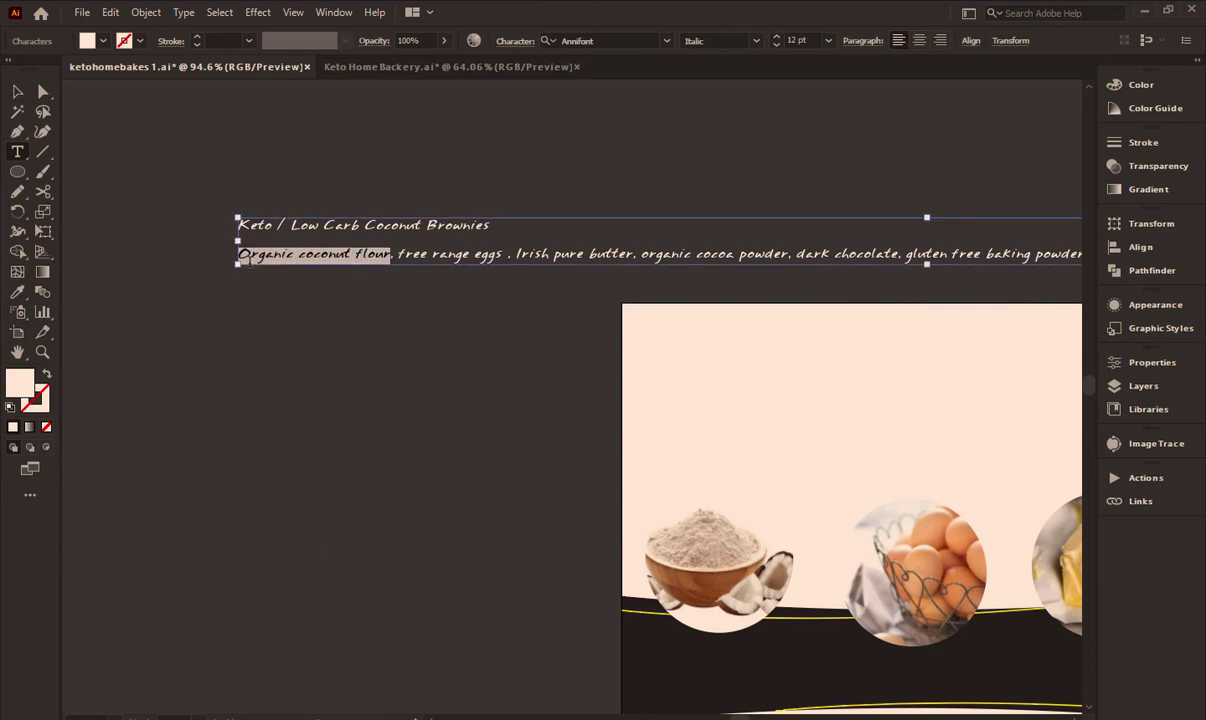
pyautogui.press('Escape')
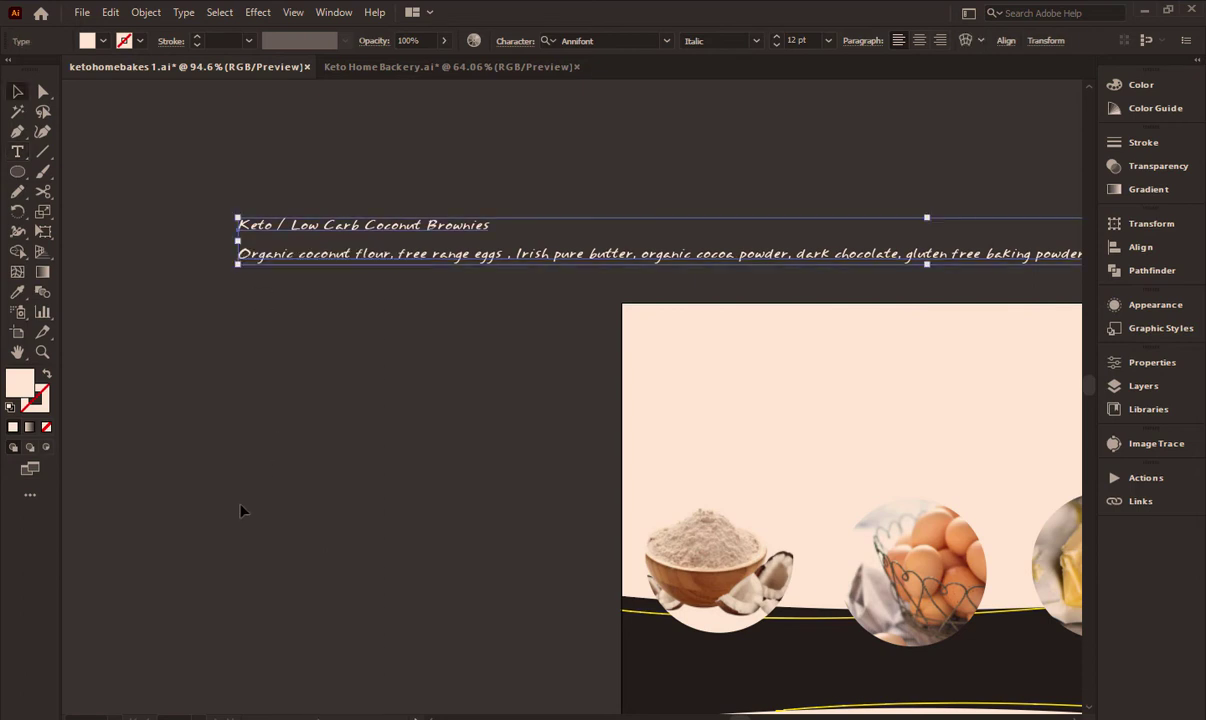
pyautogui.click(240, 511)
pyautogui.hotkey('ctrl', 'v')
pyautogui.moveTo(525, 392); pyautogui.dragTo(356, 418)
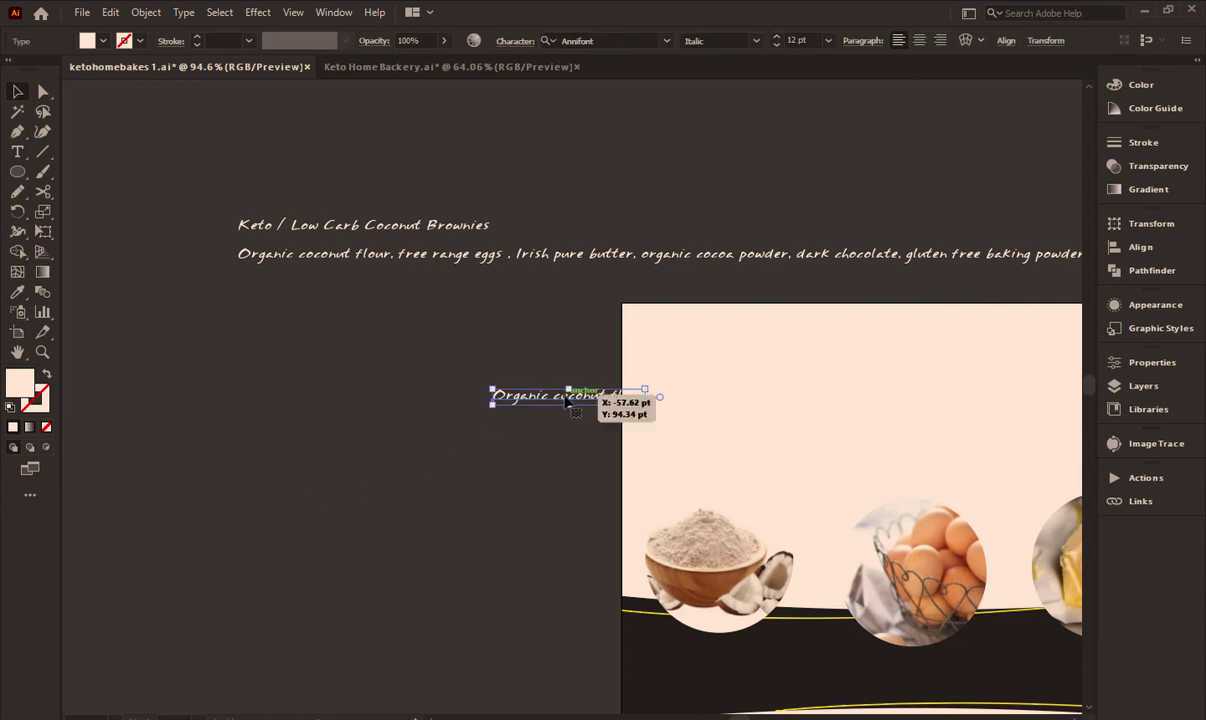
pyautogui.click(433, 456)
pyautogui.moveTo(457, 421); pyautogui.dragTo(478, 535)
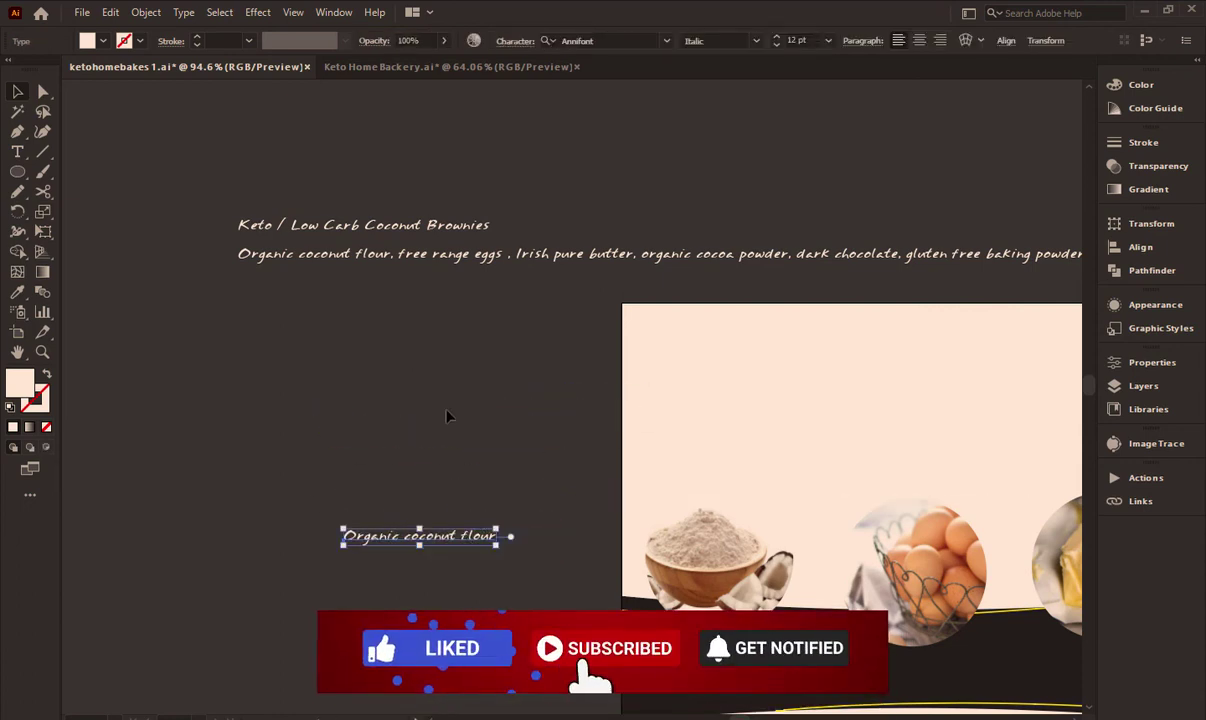
pyautogui.click(447, 412)
# Delete 'Organic coconut flour' from the line, capitalise 'Free', and cut 'Free range eggs'
pyautogui.doubleClick(396, 255)
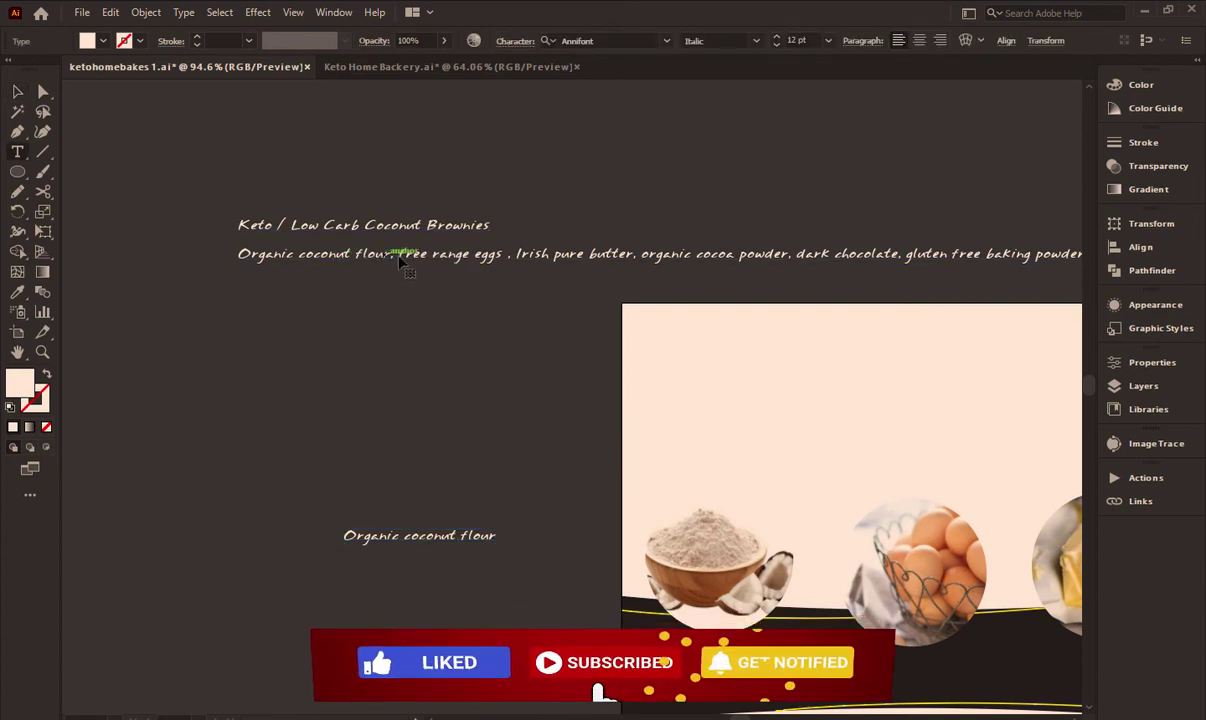
pyautogui.moveTo(397, 256); pyautogui.dragTo(193, 266)
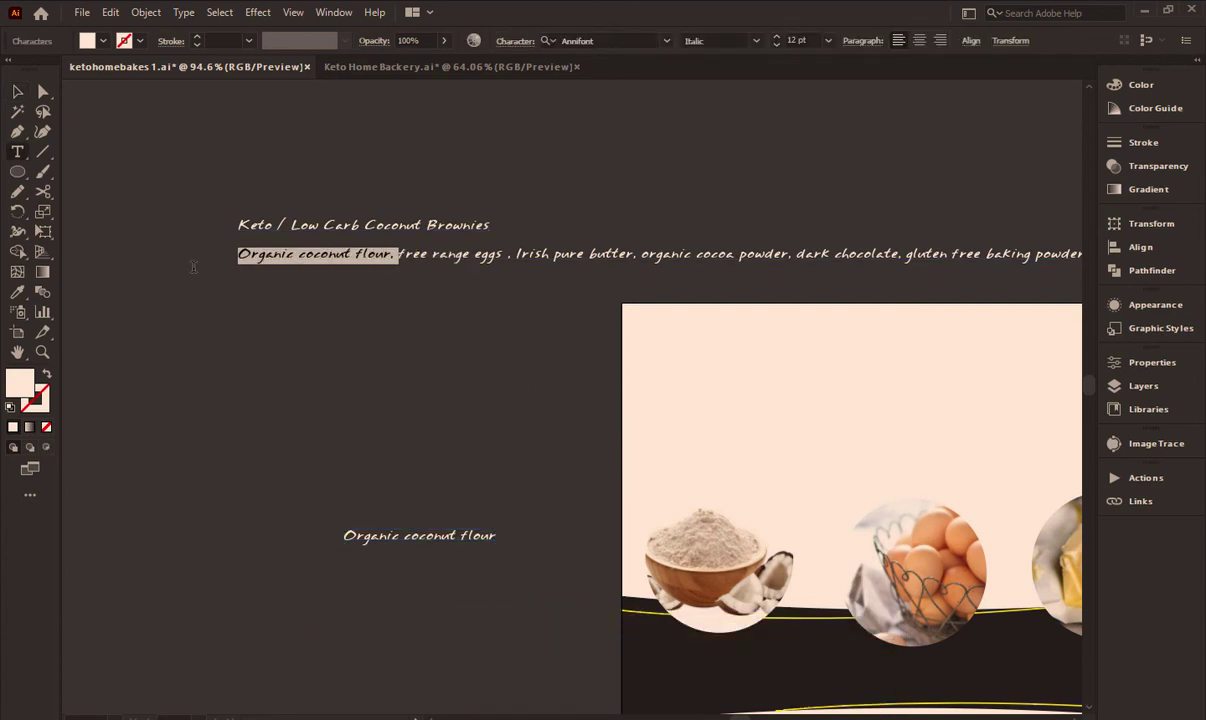
pyautogui.press('BackSpace')
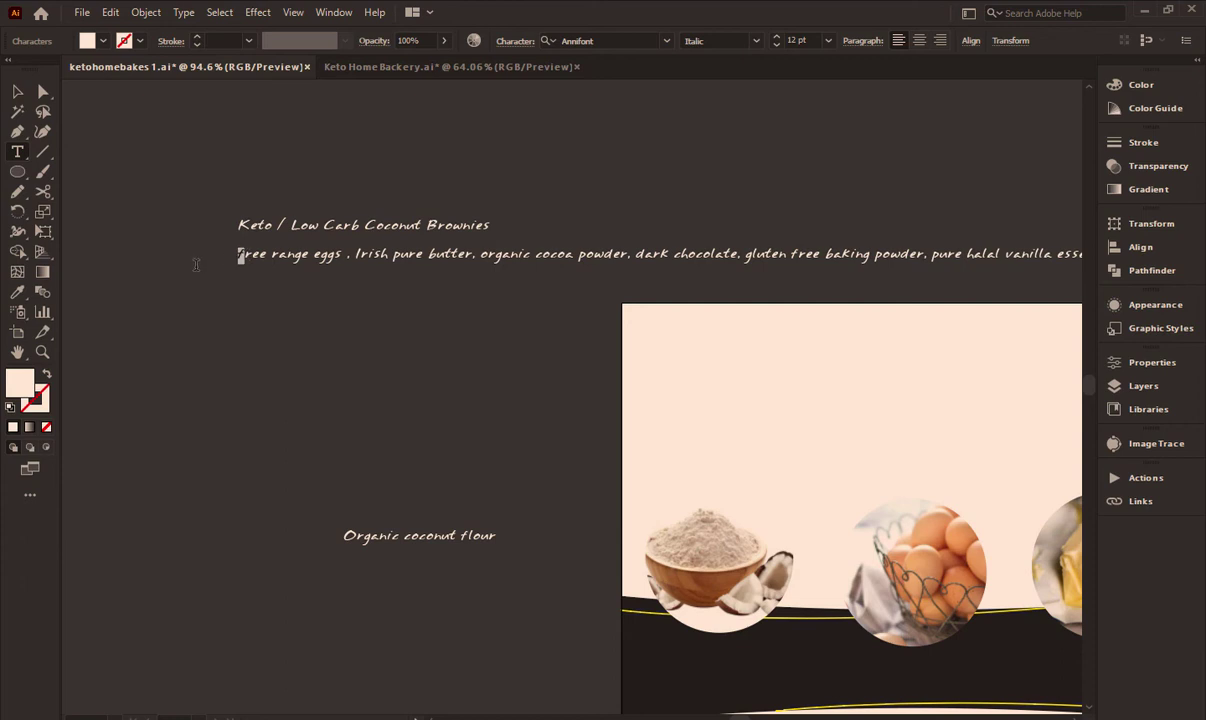
pyautogui.write('F')
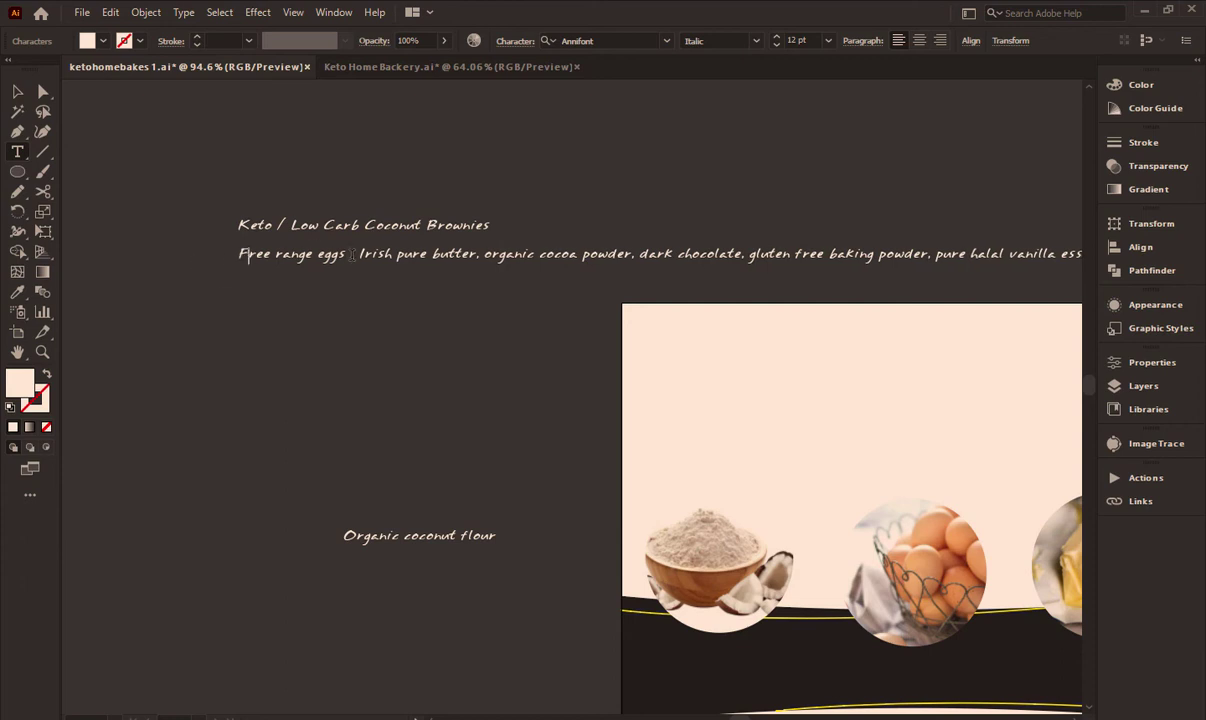
pyautogui.moveTo(346, 254); pyautogui.dragTo(174, 263)
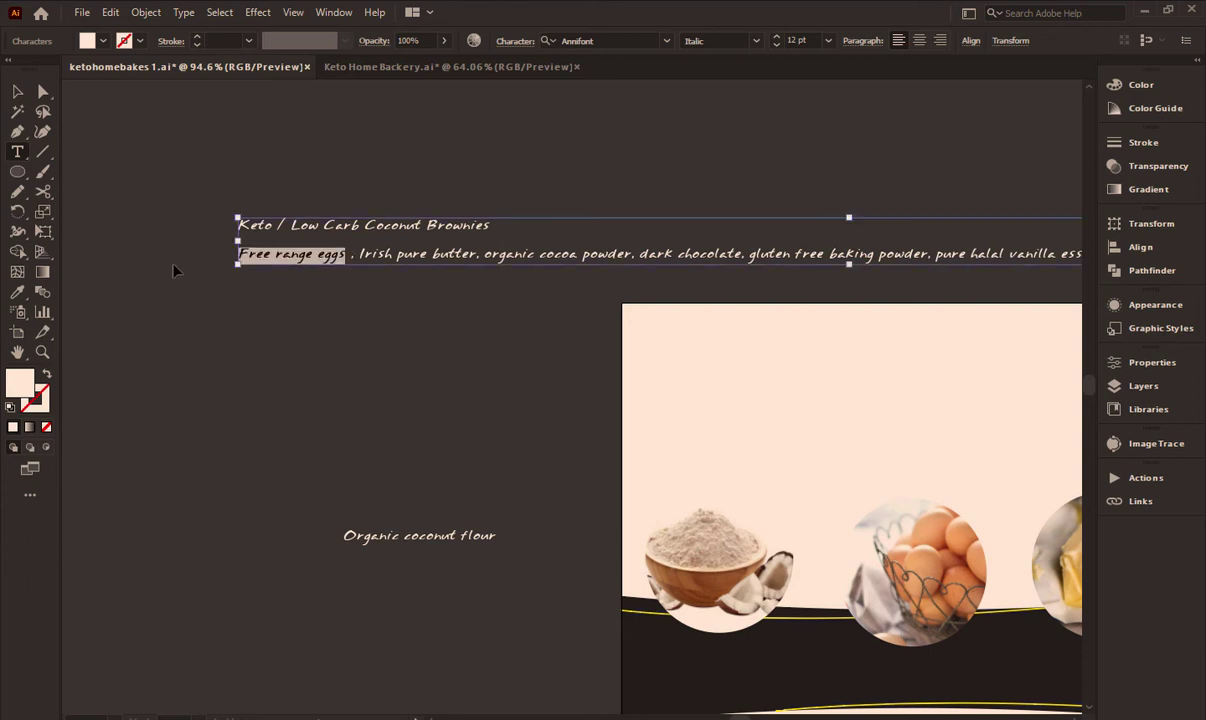
pyautogui.hotkey('ctrl', 'x')
pyautogui.press('Escape')
pyautogui.click(304, 366)
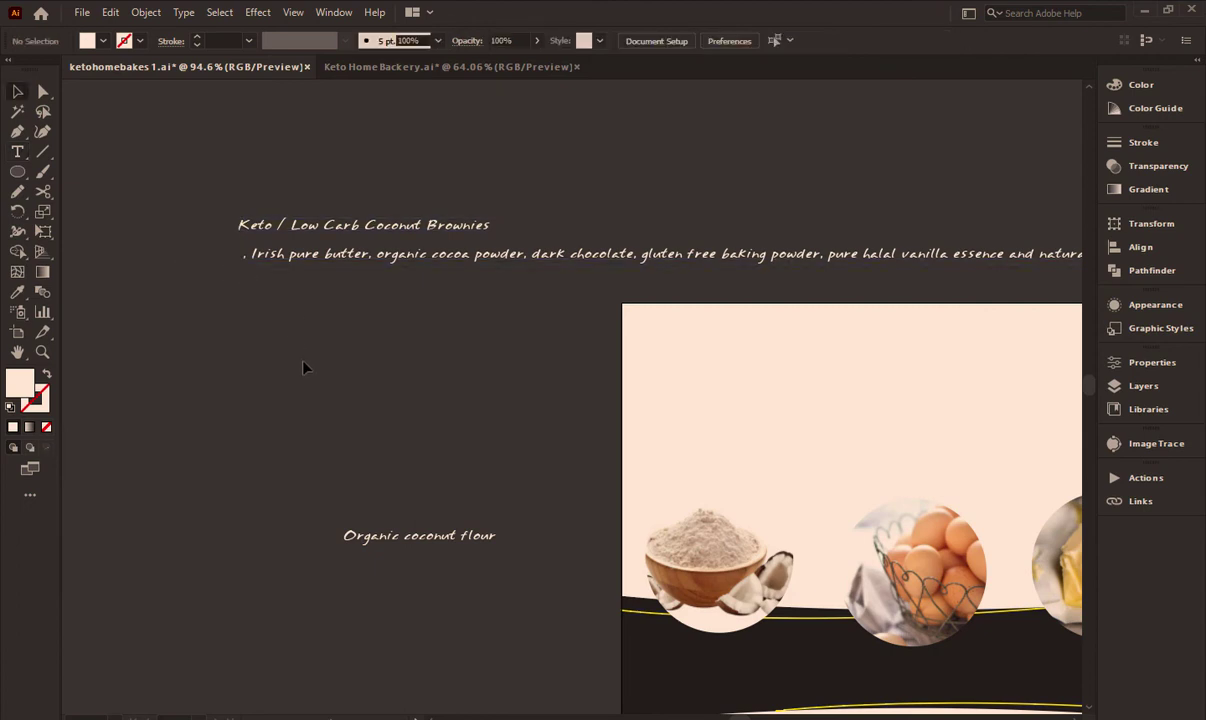
# Paste 'Free range eggs' as its own separate text label
pyautogui.hotkey('ctrl', 'v')
pyautogui.moveTo(570, 395); pyautogui.dragTo(502, 387)
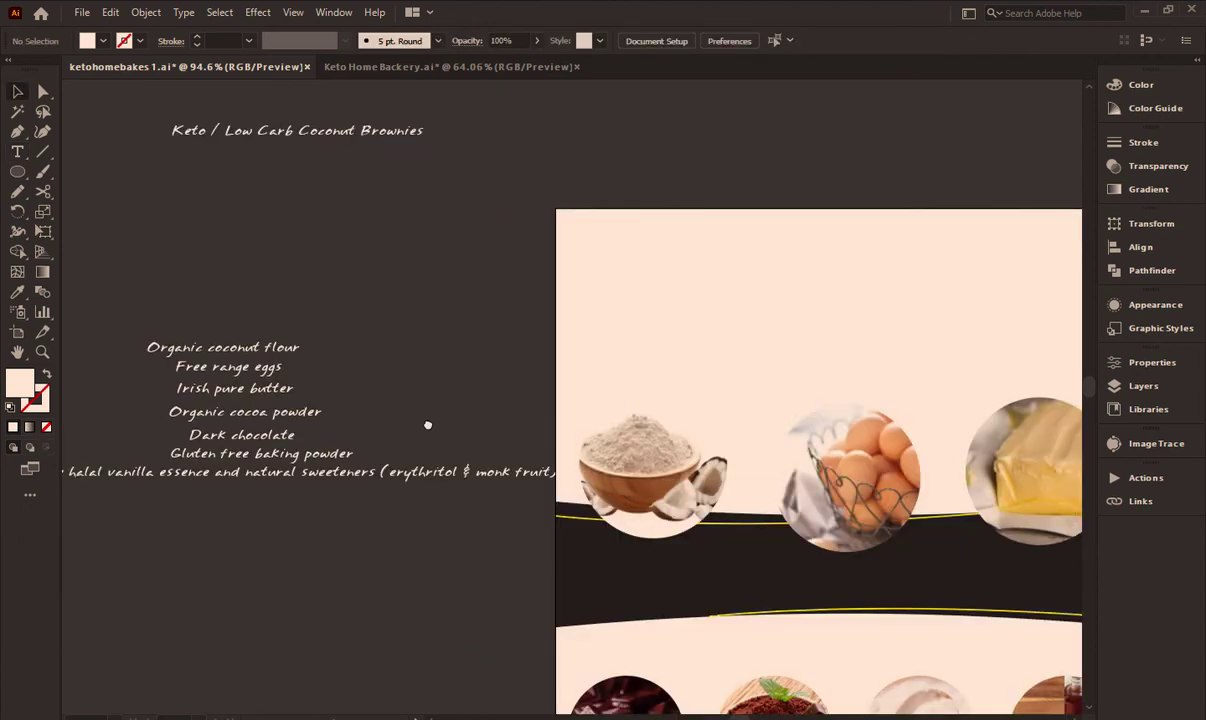
pyautogui.scroll(-2, 427, 425)
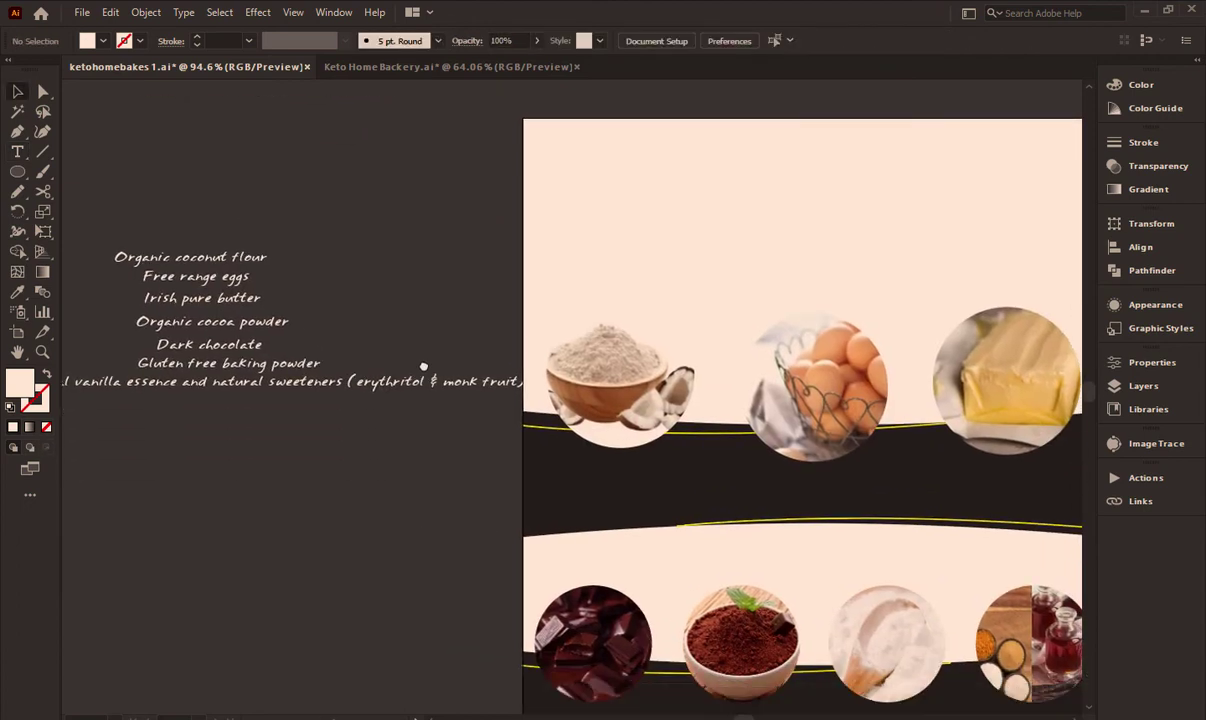
pyautogui.hscroll(-2, 378, 474)
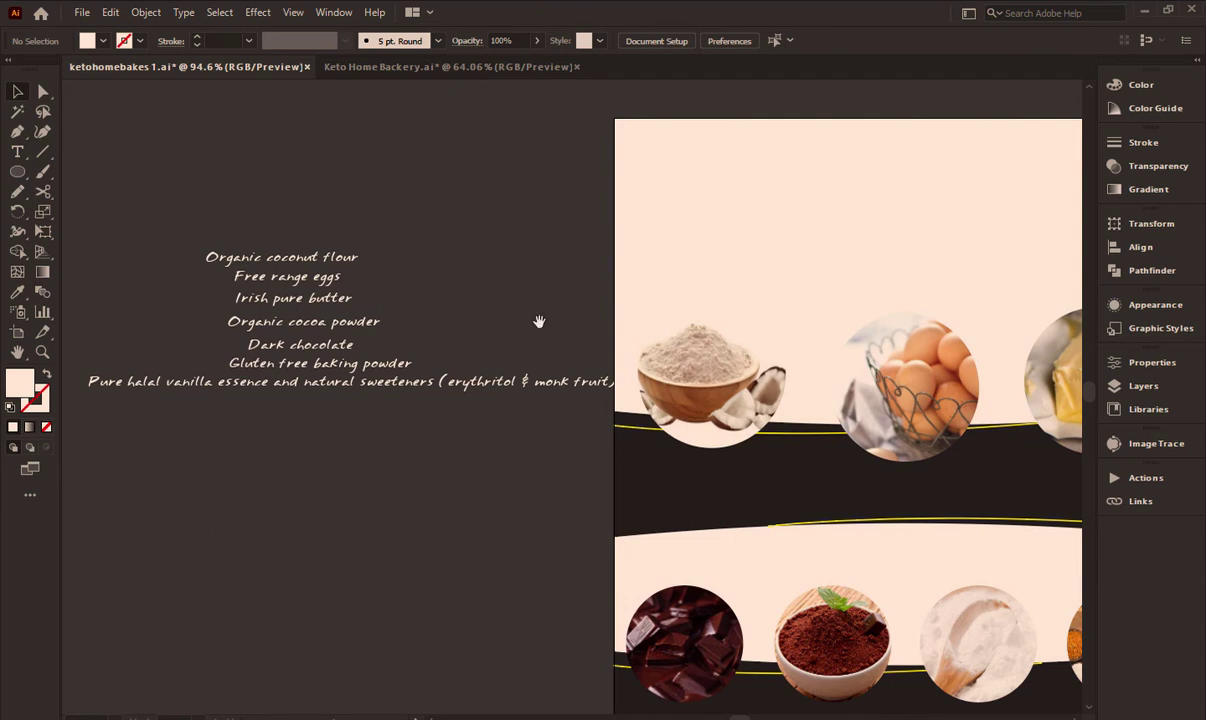
pyautogui.moveTo(539, 321); pyautogui.dragTo(455, 313)
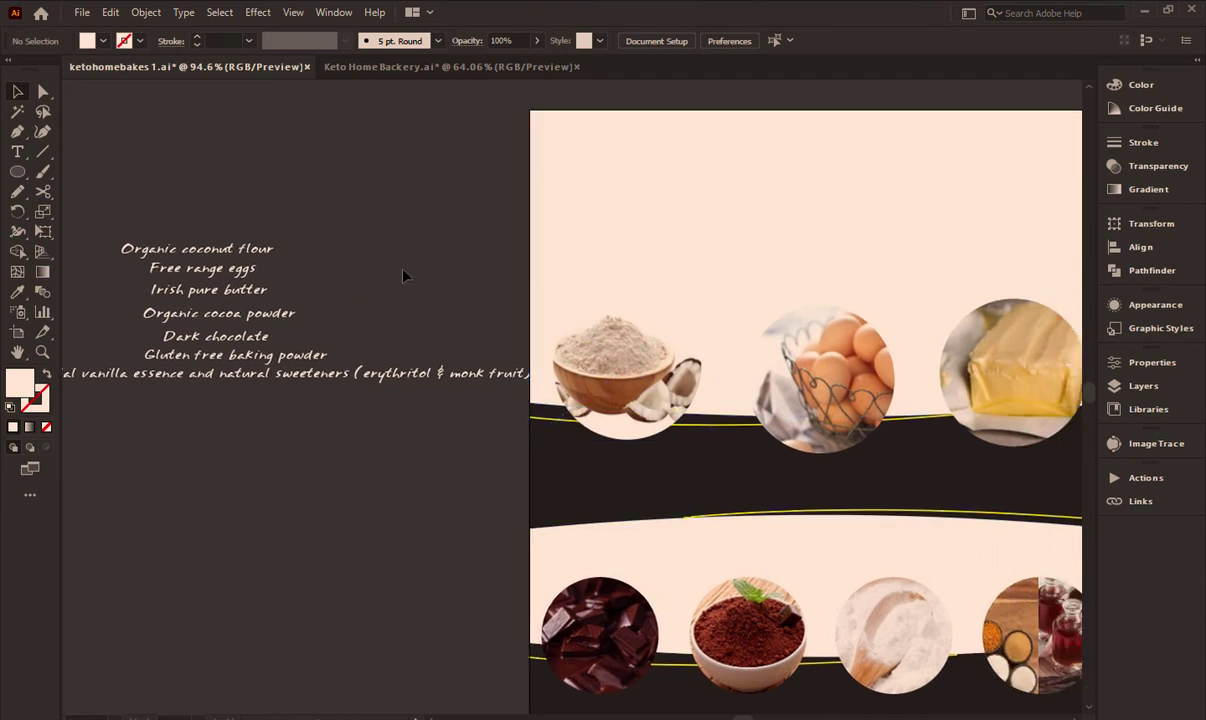
# Drag the flour, eggs, cocoa, baking powder and vanilla labels onto the dark bands under their photos
pyautogui.moveTo(240, 252); pyautogui.dragTo(660, 470)
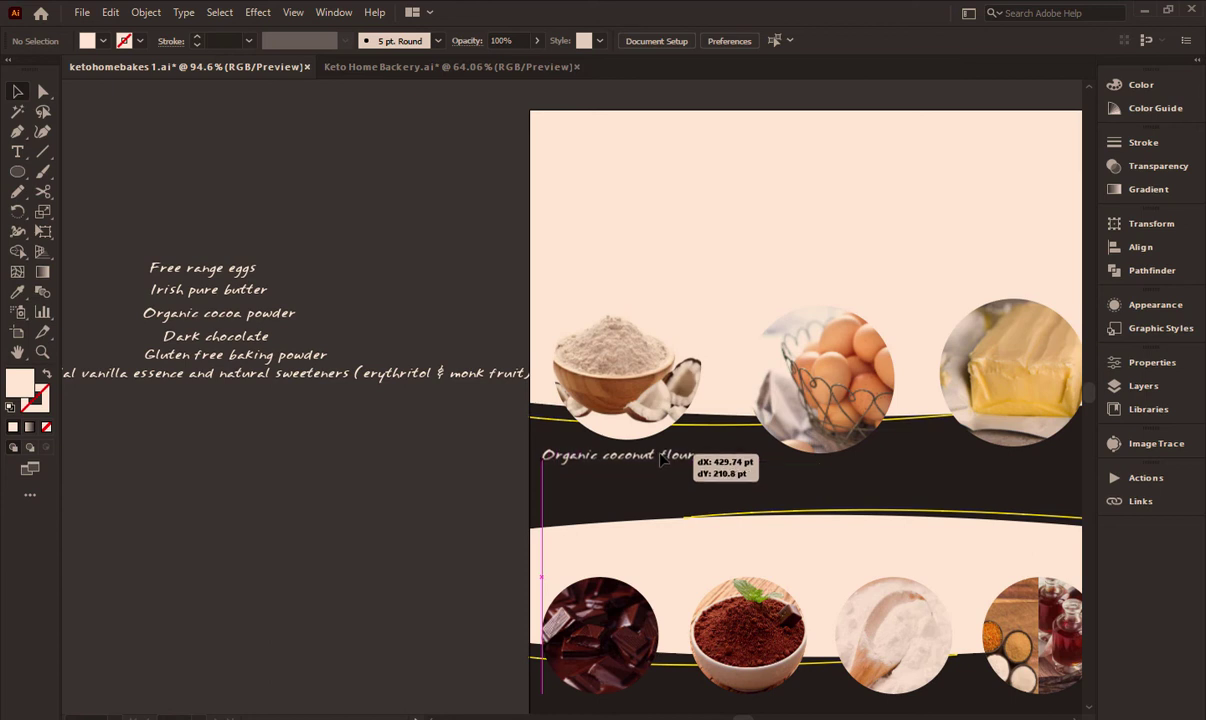
pyautogui.moveTo(662, 462); pyautogui.dragTo(660, 455)
pyautogui.scroll(-1, 353, 480)
pyautogui.moveTo(393, 479); pyautogui.dragTo(338, 457)
pyautogui.moveTo(188, 224)
pyautogui.mouseDown()
pyautogui.moveTo(783, 440)
pyautogui.moveTo(813, 425)
pyautogui.moveTo(975, 424)
pyautogui.mouseUp()
pyautogui.scroll(-4, 713, 493)
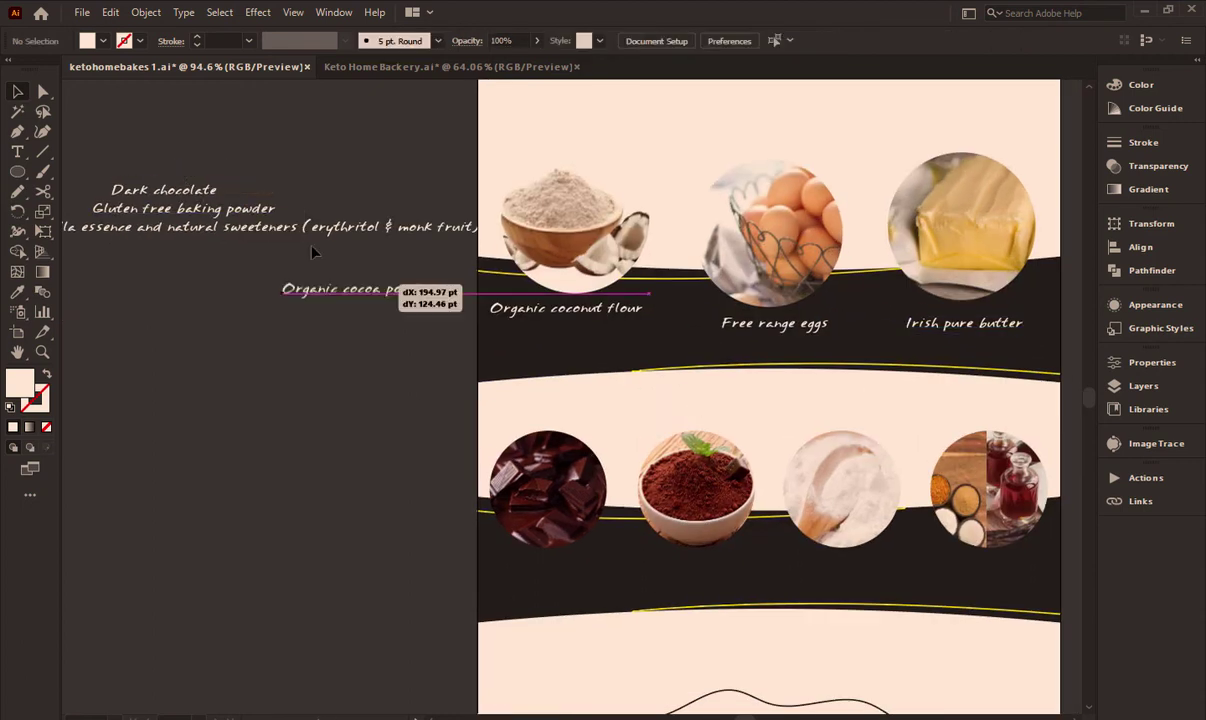
pyautogui.moveTo(168, 167); pyautogui.dragTo(554, 567)
pyautogui.moveTo(156, 189)
pyautogui.mouseDown()
pyautogui.moveTo(665, 537)
pyautogui.moveTo(529, 593)
pyautogui.moveTo(706, 567)
pyautogui.mouseUp()
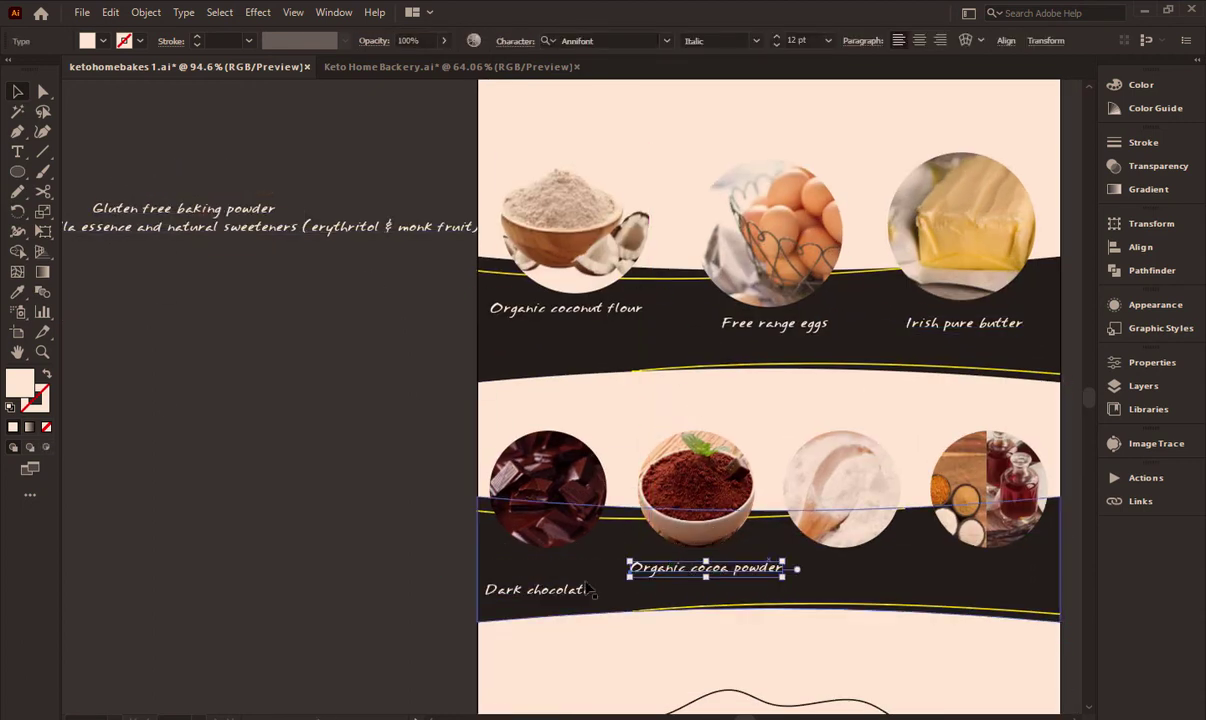
pyautogui.moveTo(529, 593); pyautogui.dragTo(529, 572)
pyautogui.moveTo(170, 215); pyautogui.dragTo(838, 567)
pyautogui.moveTo(200, 226); pyautogui.dragTo(985, 571)
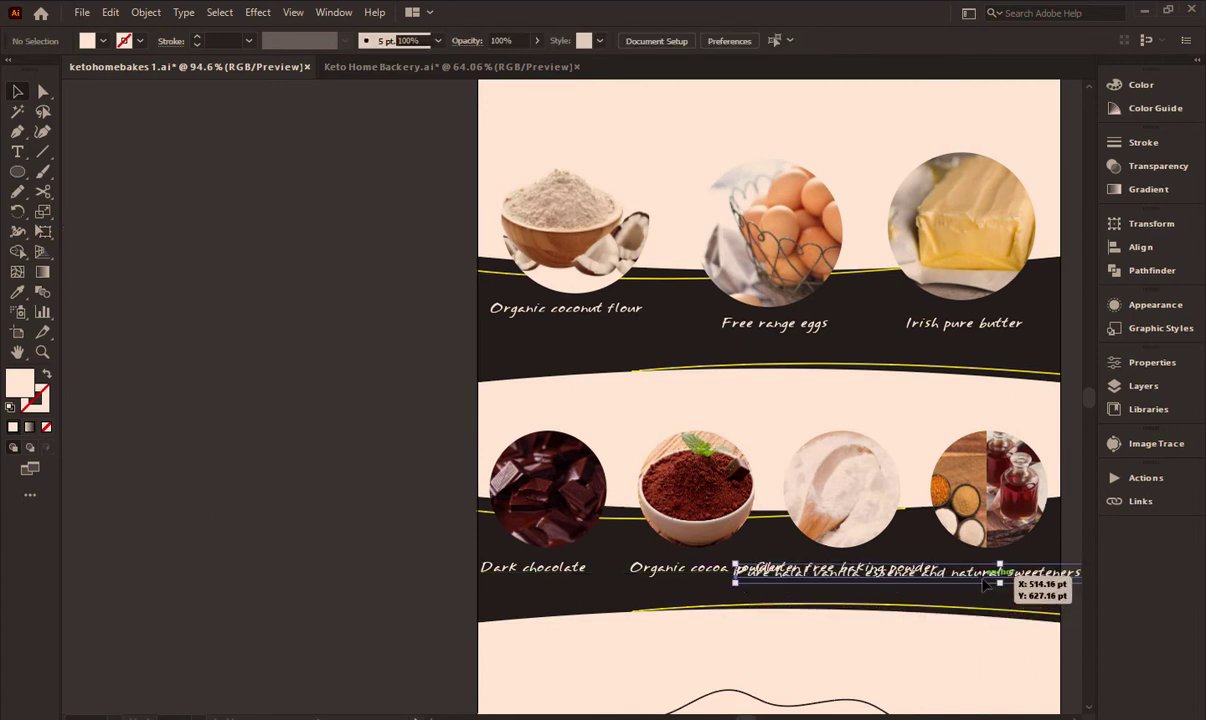
# Set the coconut flour, eggs and butter labels to 14 pt
pyautogui.moveTo(467, 326); pyautogui.dragTo(467, 337)
pyautogui.keyDown('shift'); pyautogui.click(652, 335); pyautogui.keyUp('shift')
pyautogui.keyDown('shift'); pyautogui.click(842, 335); pyautogui.keyUp('shift')
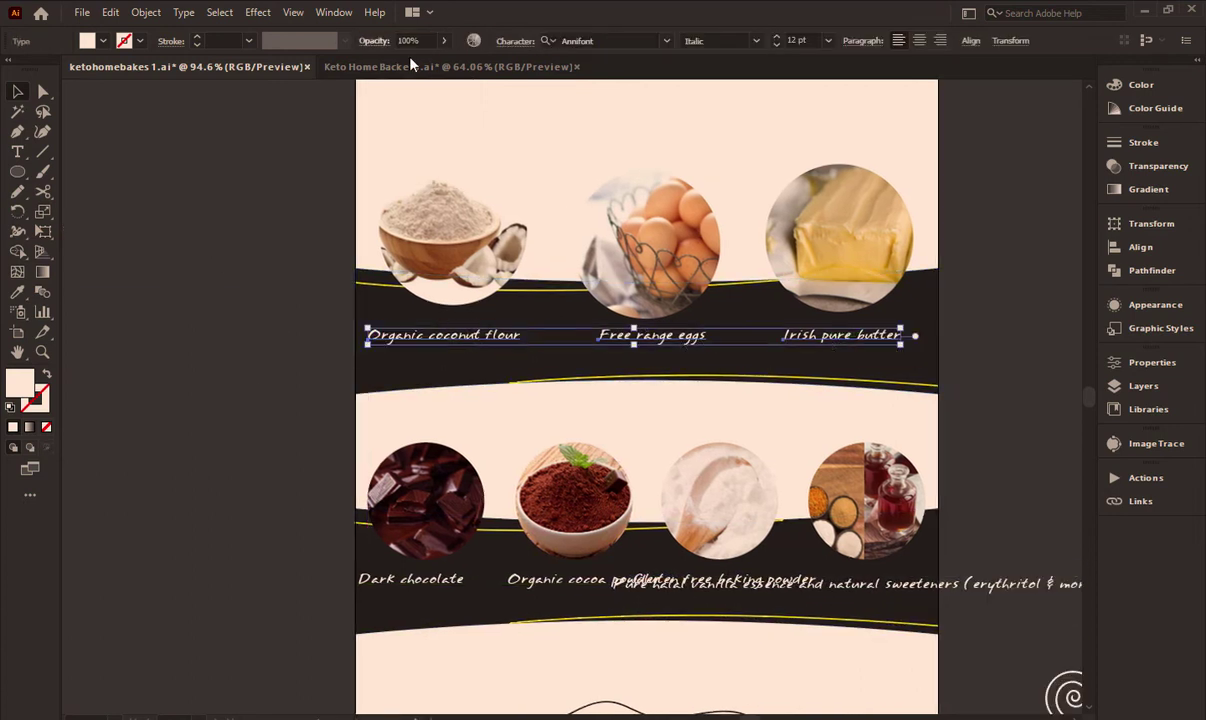
pyautogui.click(776, 36)
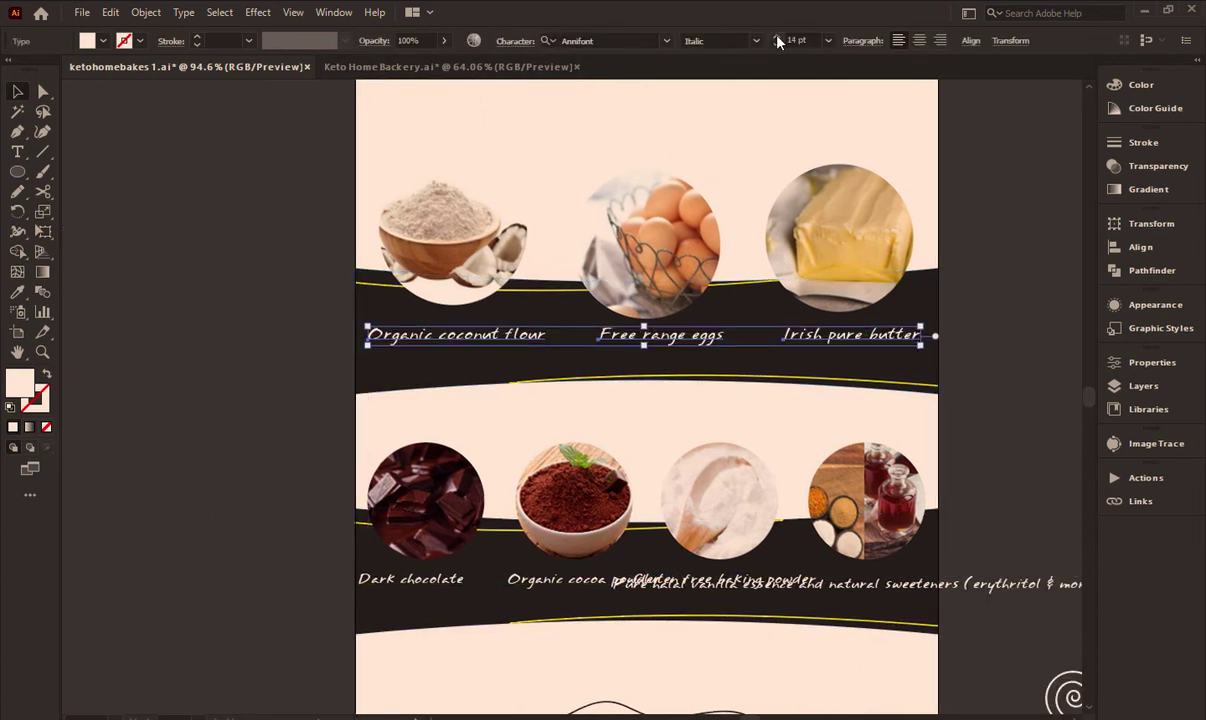
pyautogui.click(776, 36)
pyautogui.click(755, 41)
pyautogui.press('Escape')
# Horizontally centre the flour, eggs and butter labels under their photos
pyautogui.click(455, 334)
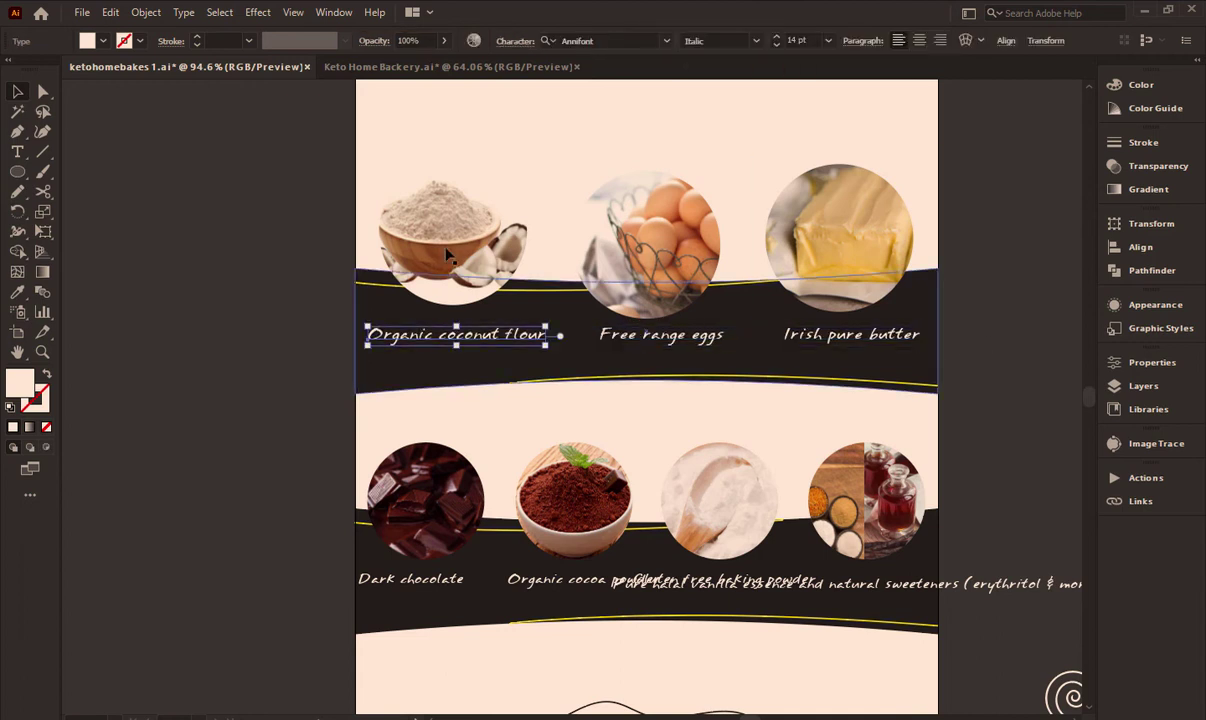
pyautogui.keyDown('shift'); pyautogui.click(453, 230); pyautogui.keyUp('shift')
pyautogui.click(646, 334)
pyautogui.keyDown('shift'); pyautogui.click(650, 235); pyautogui.keyUp('shift')
pyautogui.click(283, 40)
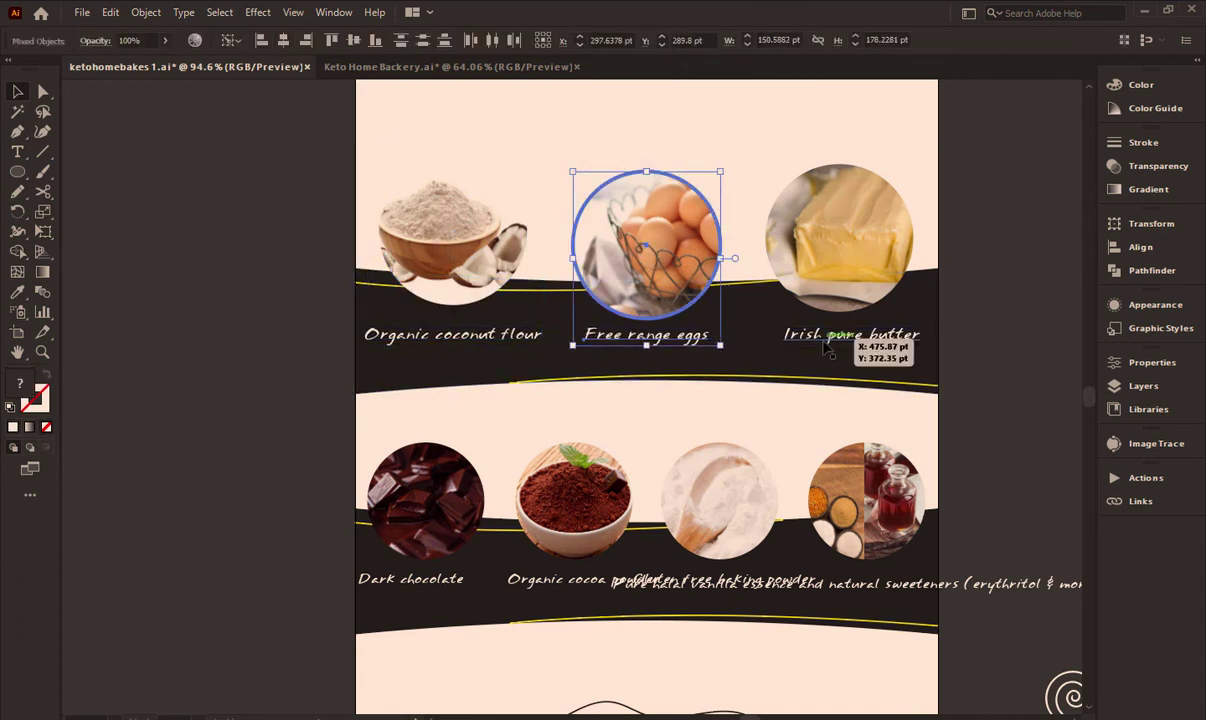
pyautogui.click(839, 334)
pyautogui.keyDown('shift'); pyautogui.click(840, 226); pyautogui.keyUp('shift')
pyautogui.click(283, 40)
# Select the three top-row labels, then box-select the bottom row's labels
pyautogui.scroll(-3, 140, 362)
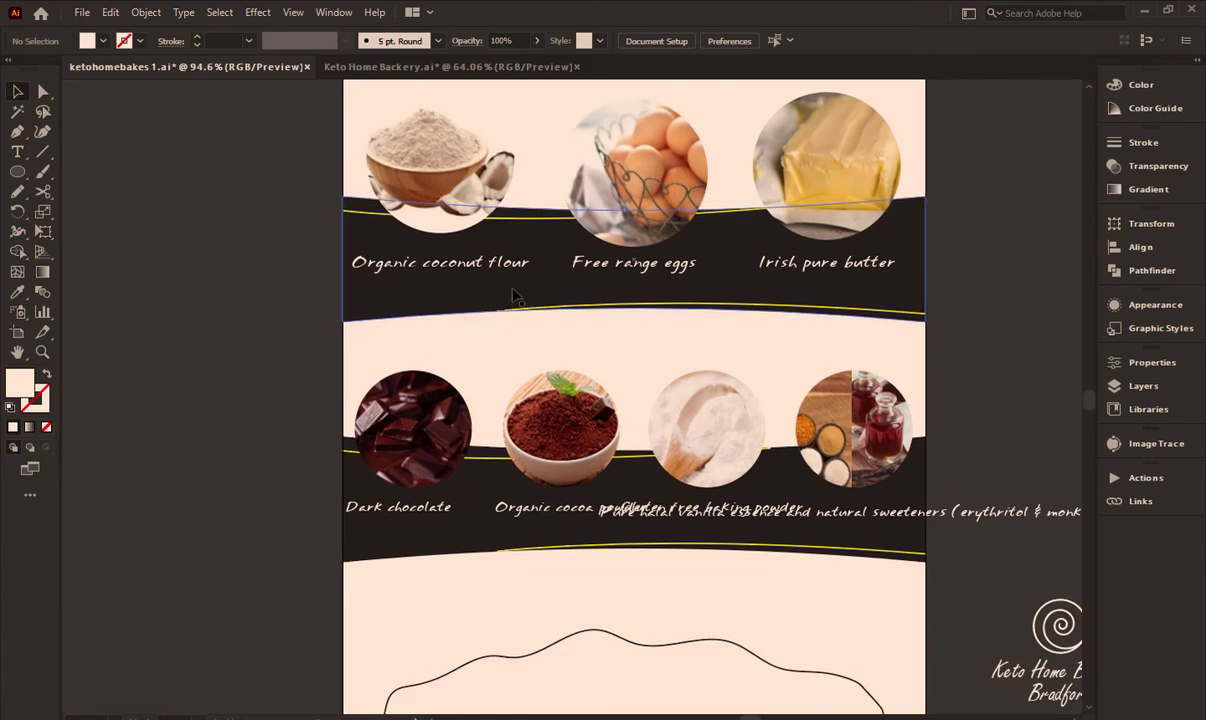
pyautogui.click(826, 262)
pyautogui.keyDown('shift'); pyautogui.click(634, 262); pyautogui.keyUp('shift')
pyautogui.keyDown('shift'); pyautogui.click(440, 262); pyautogui.keyUp('shift')
pyautogui.moveTo(330, 476); pyautogui.dragTo(800, 520)
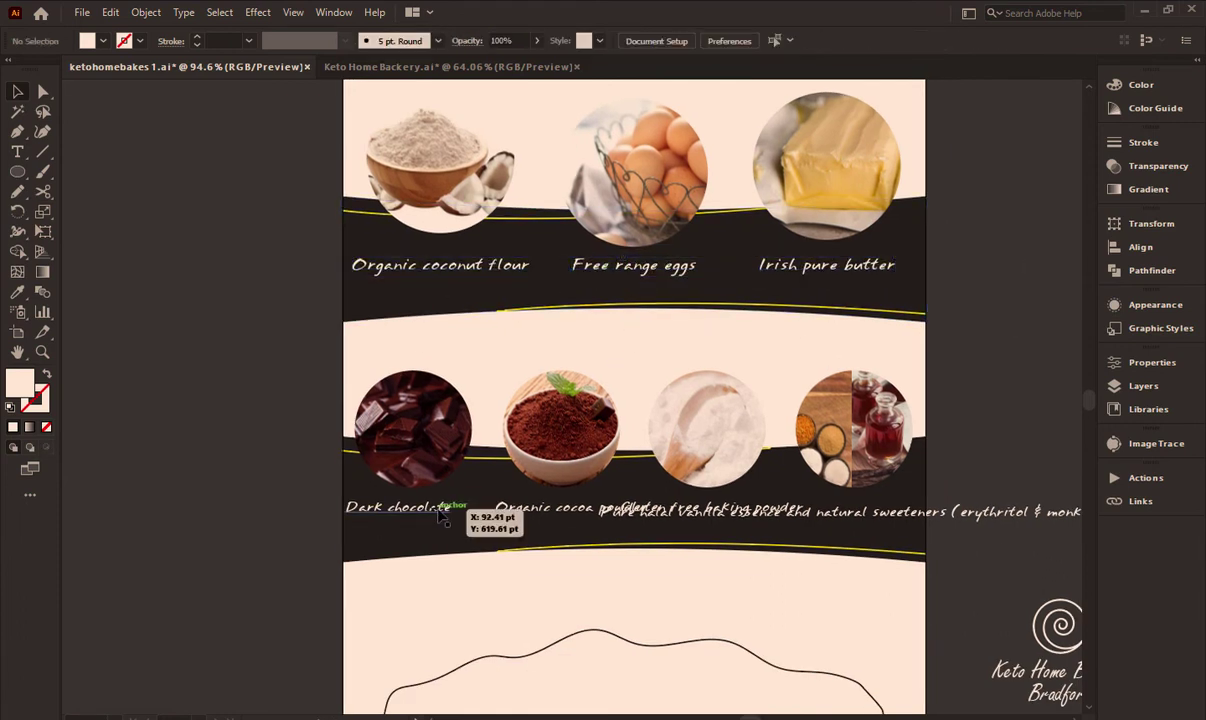
pyautogui.click(1043, 498)
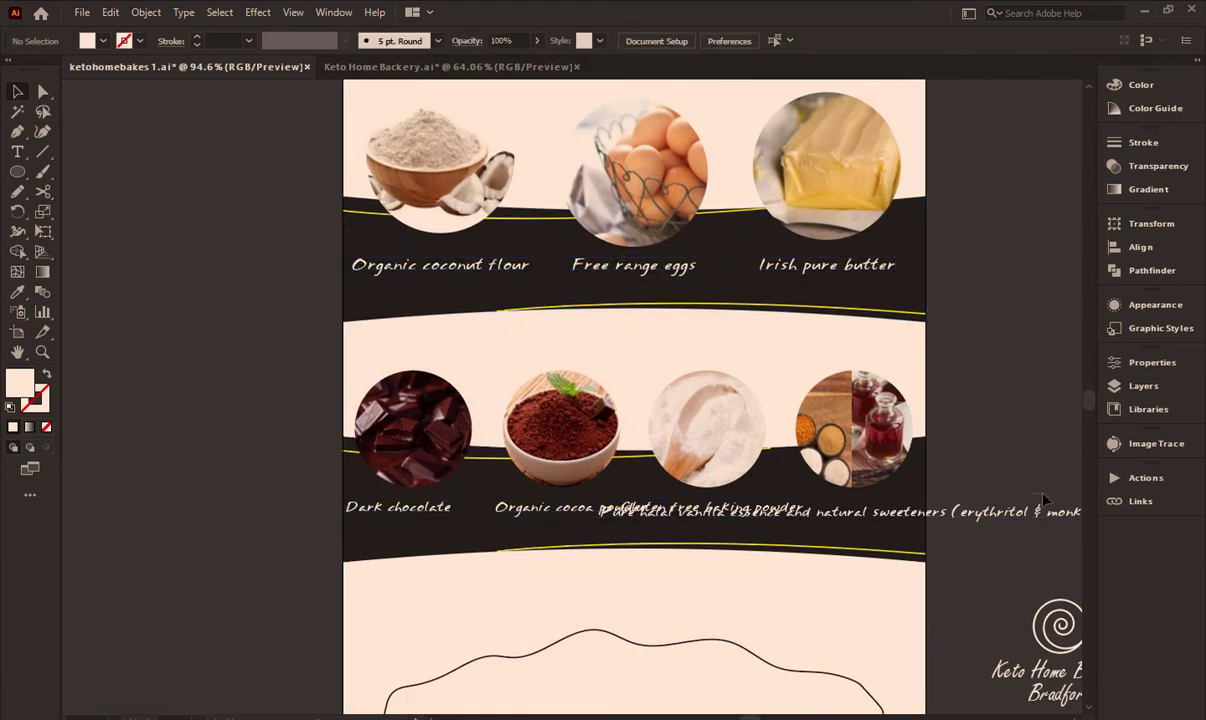
pyautogui.click(407, 510)
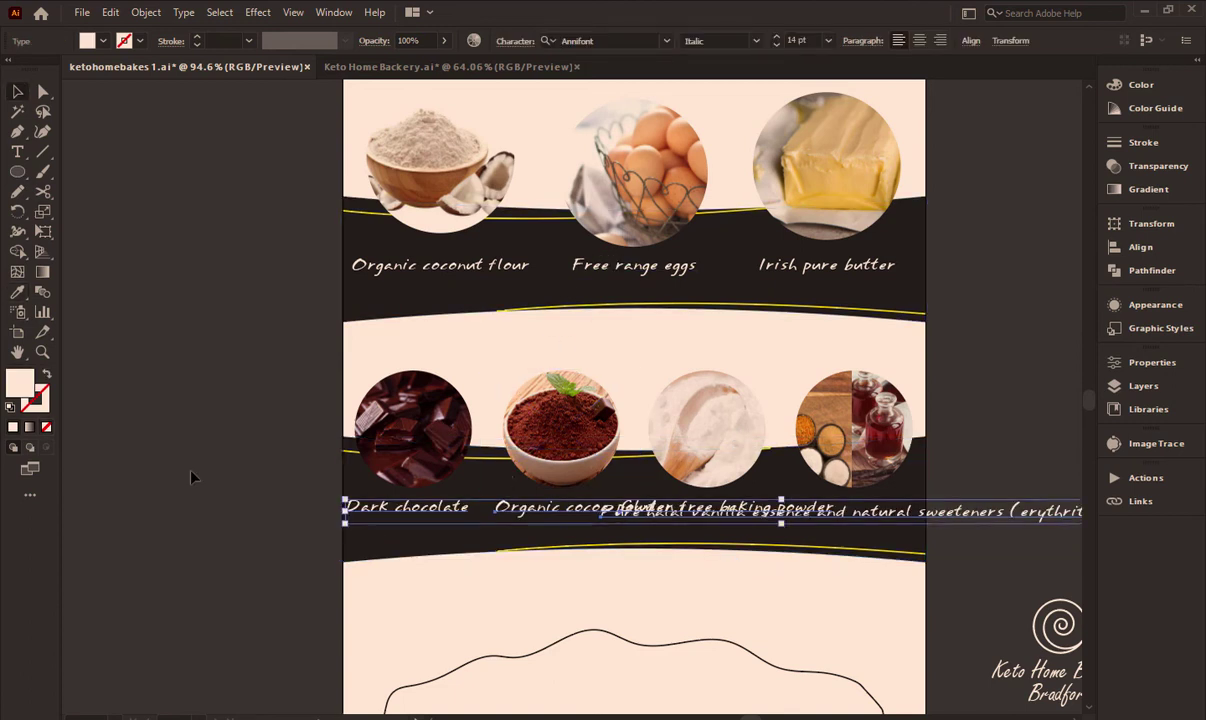
# Break 'Organic cocoa powder' onto two lines and place it under the cocoa photo
pyautogui.moveTo(640, 508); pyautogui.dragTo(856, 511)
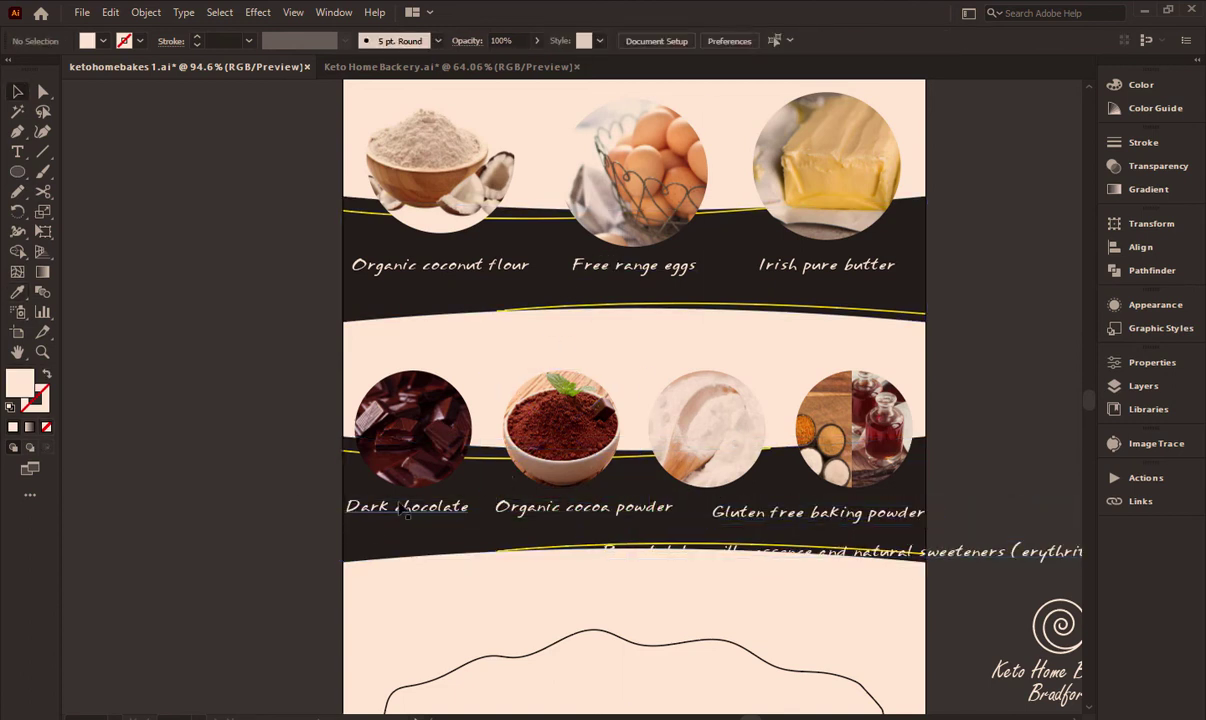
pyautogui.press('t')
pyautogui.press('Return')
pyautogui.press('Escape')
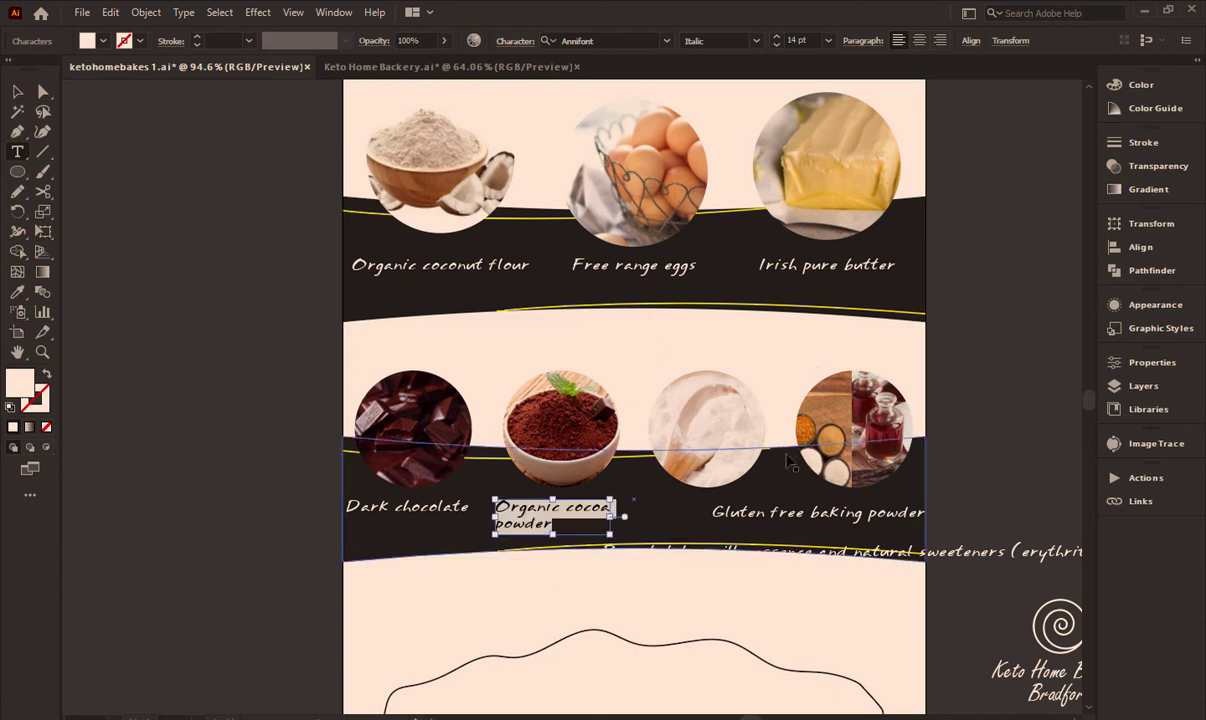
pyautogui.moveTo(527, 514); pyautogui.dragTo(572, 508)
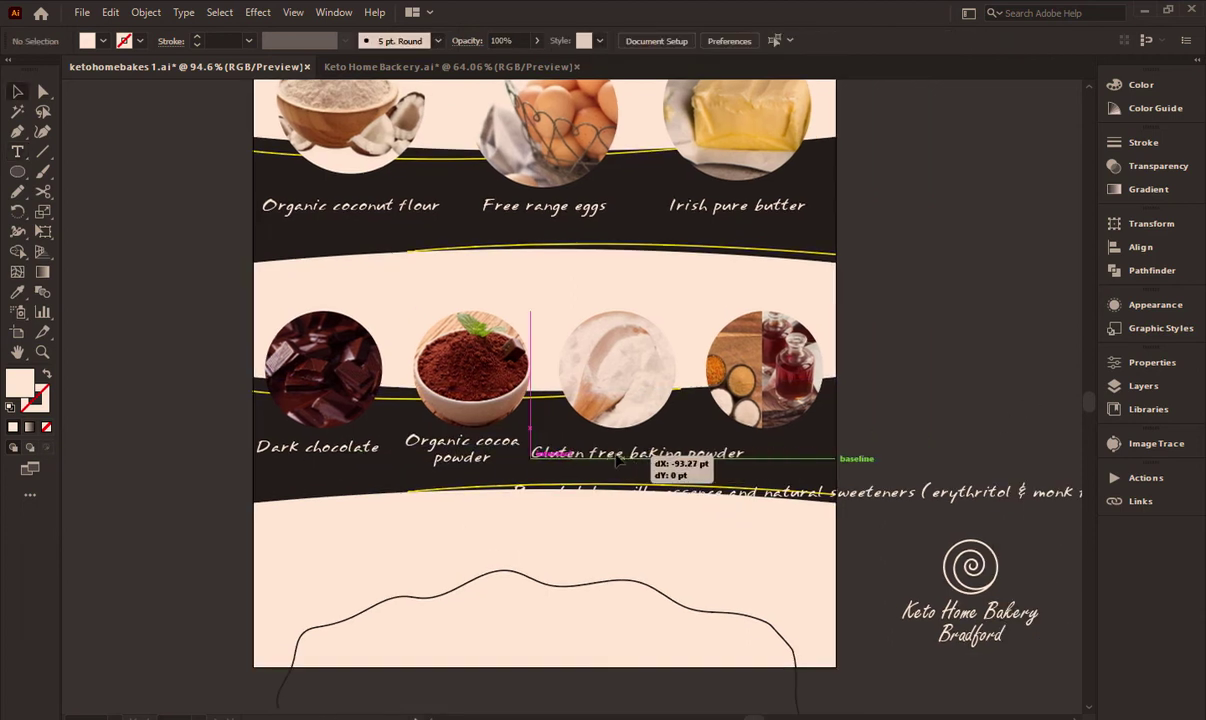
# Split 'Gluten free baking powder' into two lines, then break the vanilla label after 'Pure halal'
pyautogui.press('t')
pyautogui.click(625, 453)
pyautogui.press('Return')
pyautogui.press('Escape')
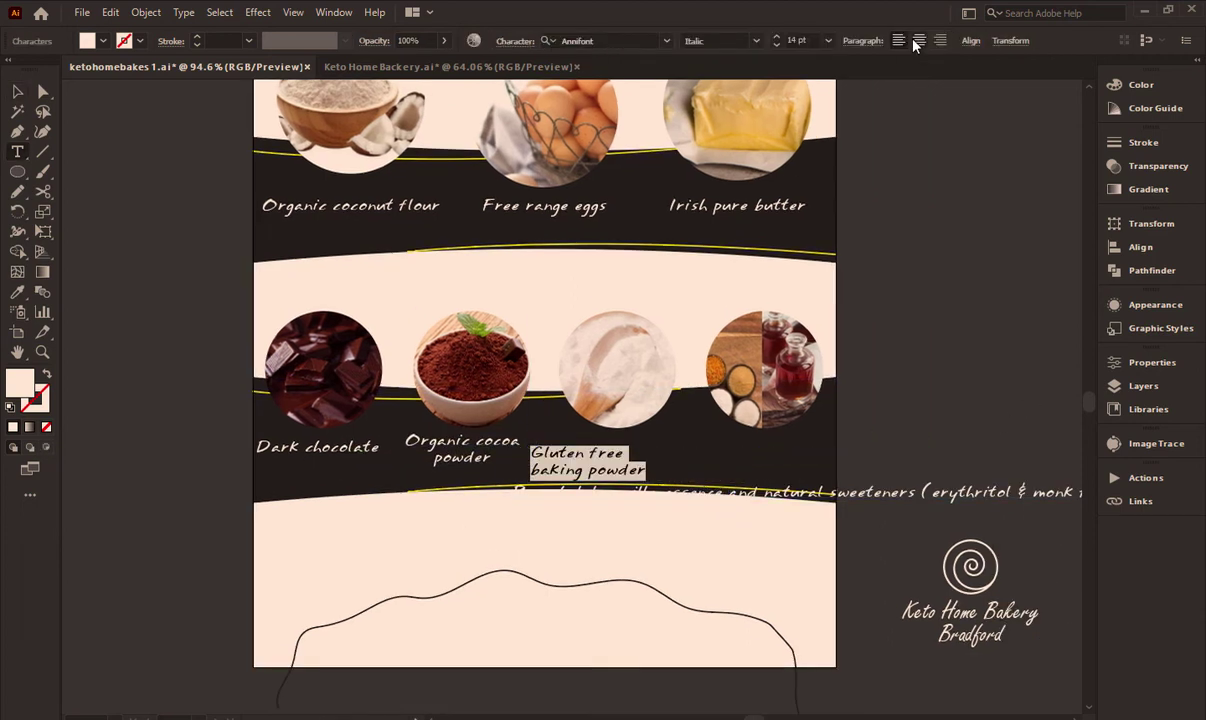
pyautogui.moveTo(596, 460); pyautogui.dragTo(669, 440)
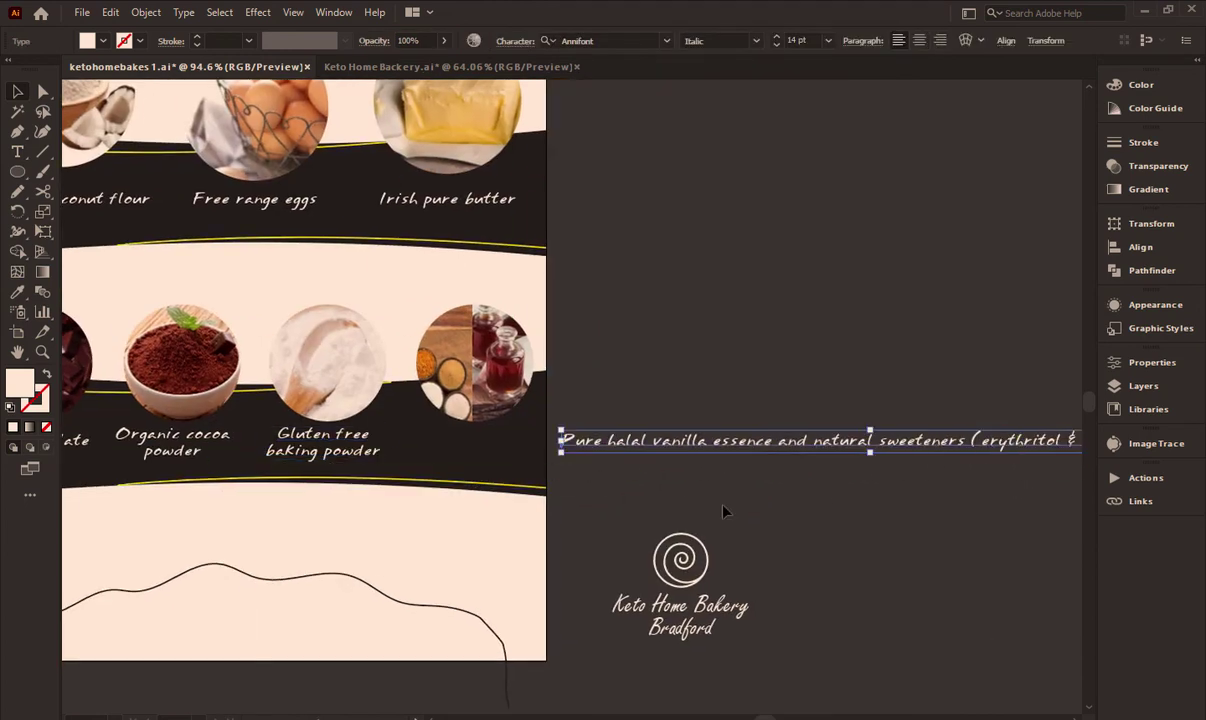
pyautogui.press('t')
pyautogui.click(660, 445)
pyautogui.press('Return')
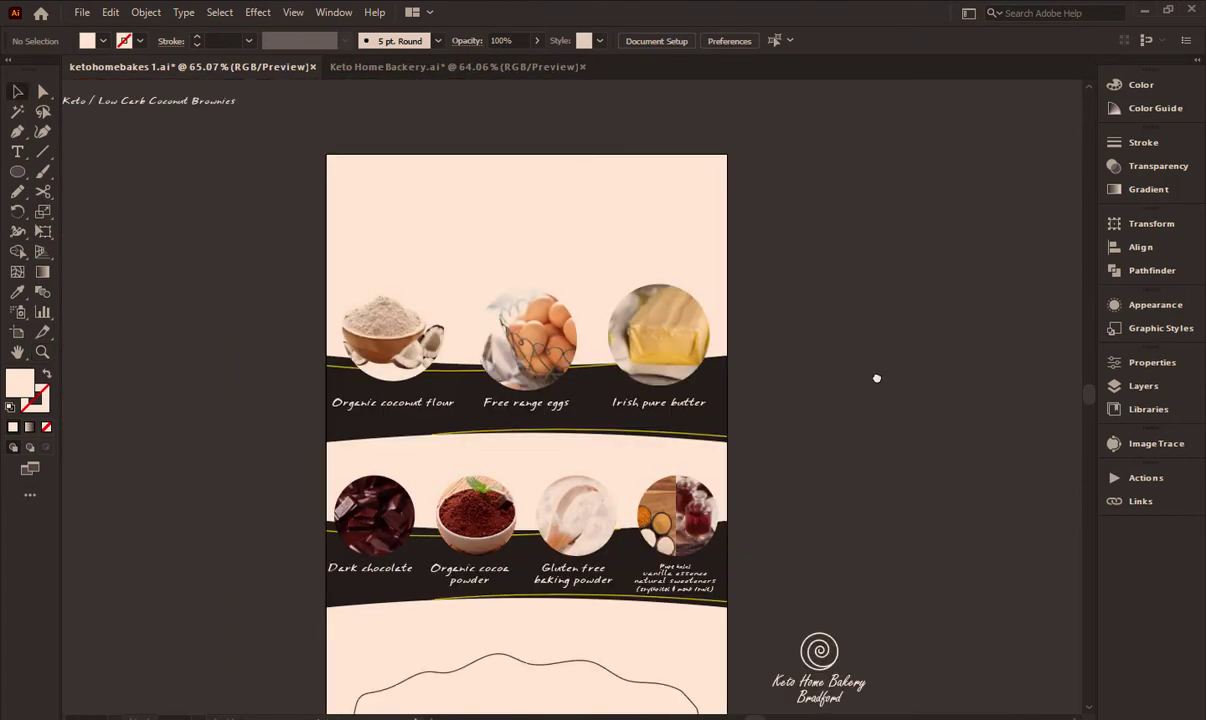
# Pan down the canvas and select the wavy curve along the page bottom
pyautogui.hscroll(-2, 876, 378)
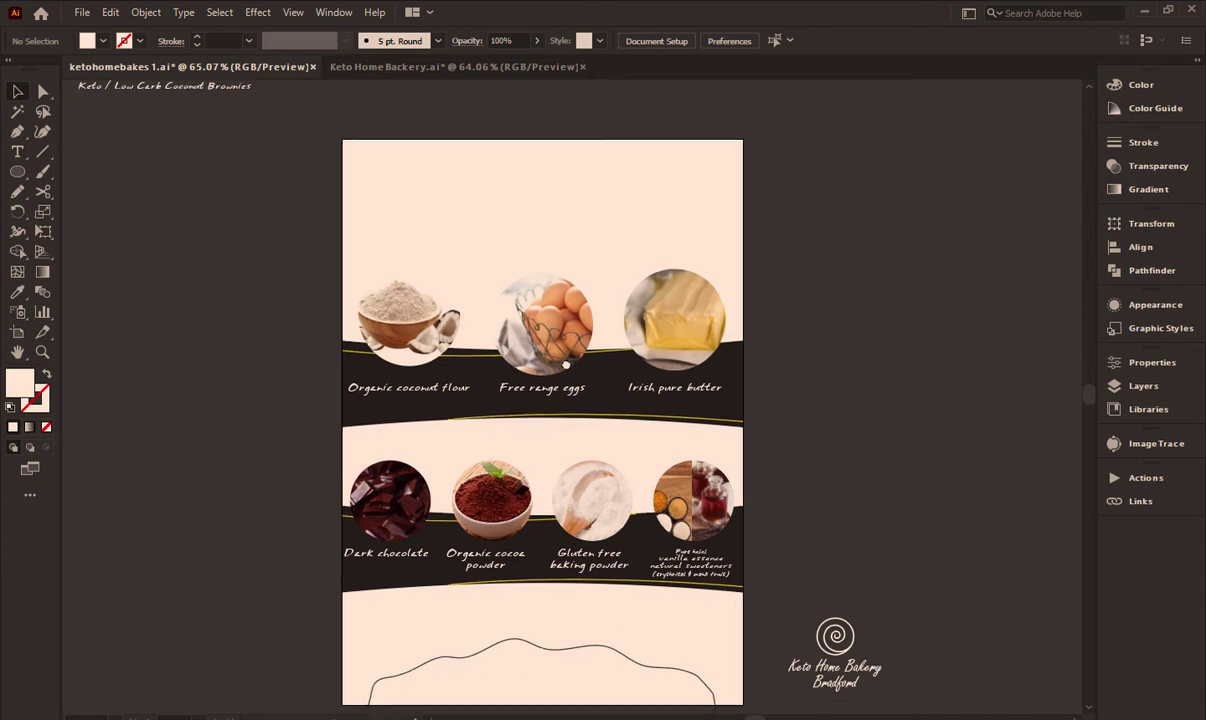
pyautogui.scroll(-1, 880, 370)
pyautogui.scroll(1, 907, 374)
pyautogui.hscroll(-1, 907, 374)
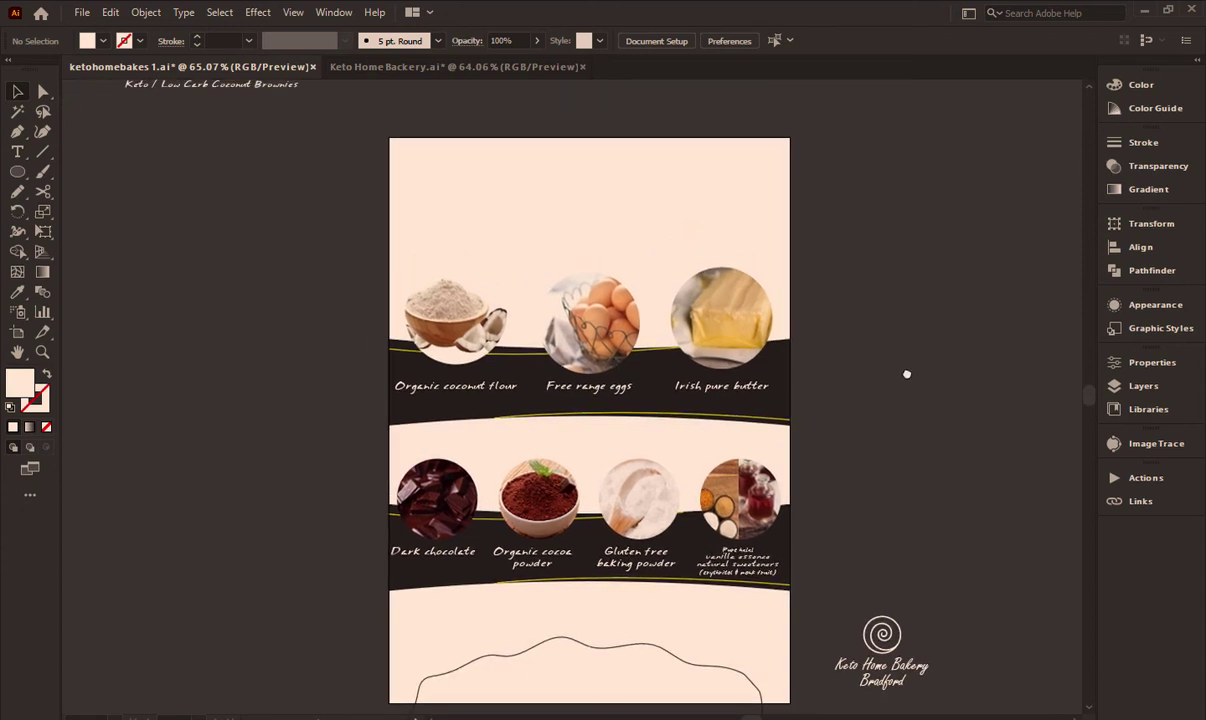
pyautogui.scroll(-3, 907, 378)
pyautogui.hscroll(-1, 907, 378)
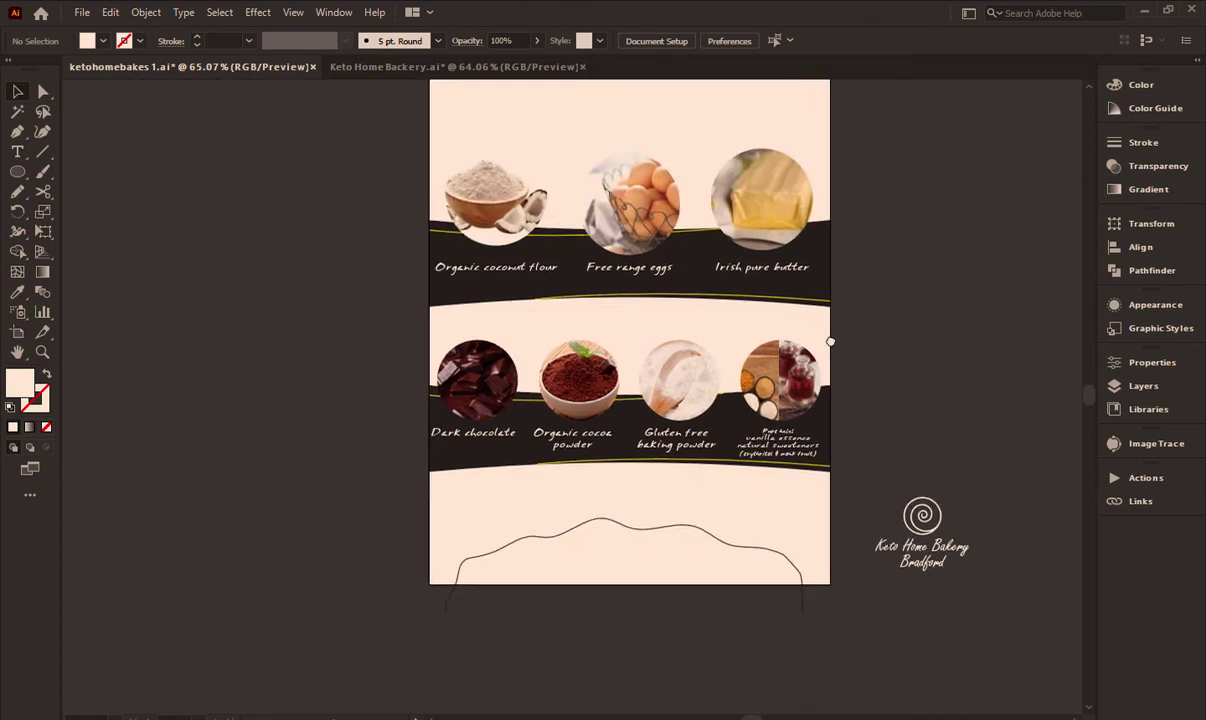
pyautogui.moveTo(852, 503); pyautogui.dragTo(837, 480)
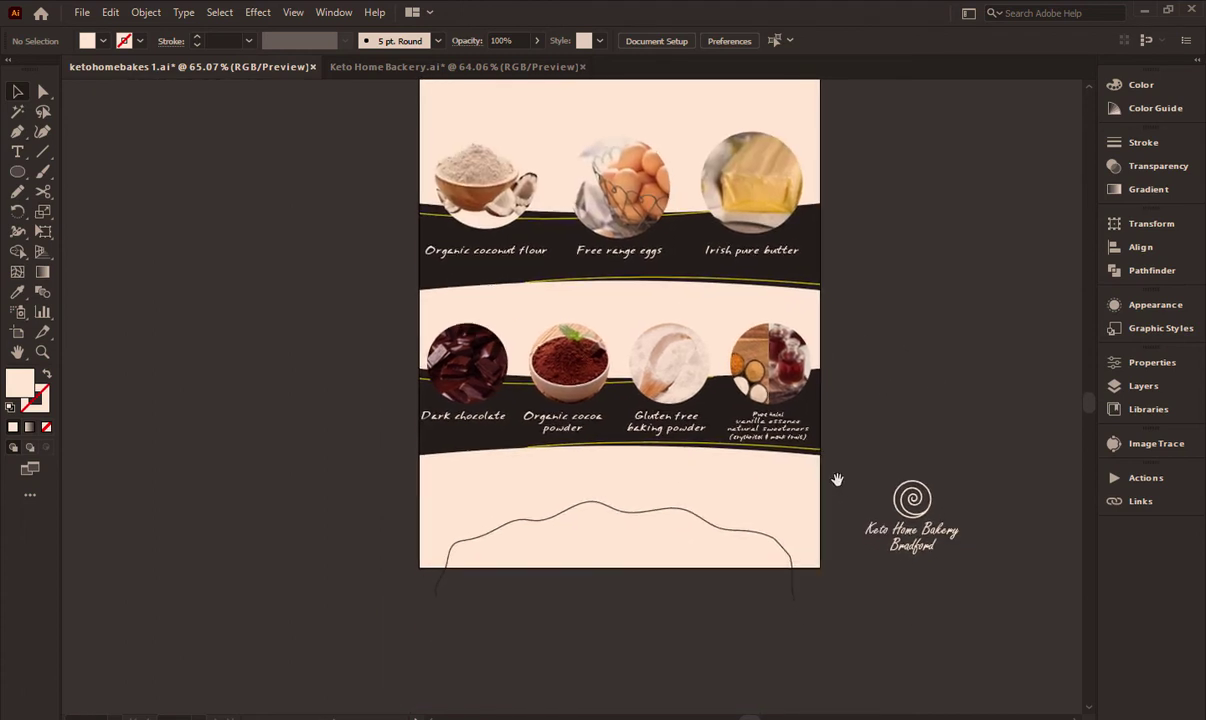
pyautogui.click(738, 533)
pyautogui.scroll(-1, 780, 500)
pyautogui.hscroll(1, 780, 500)
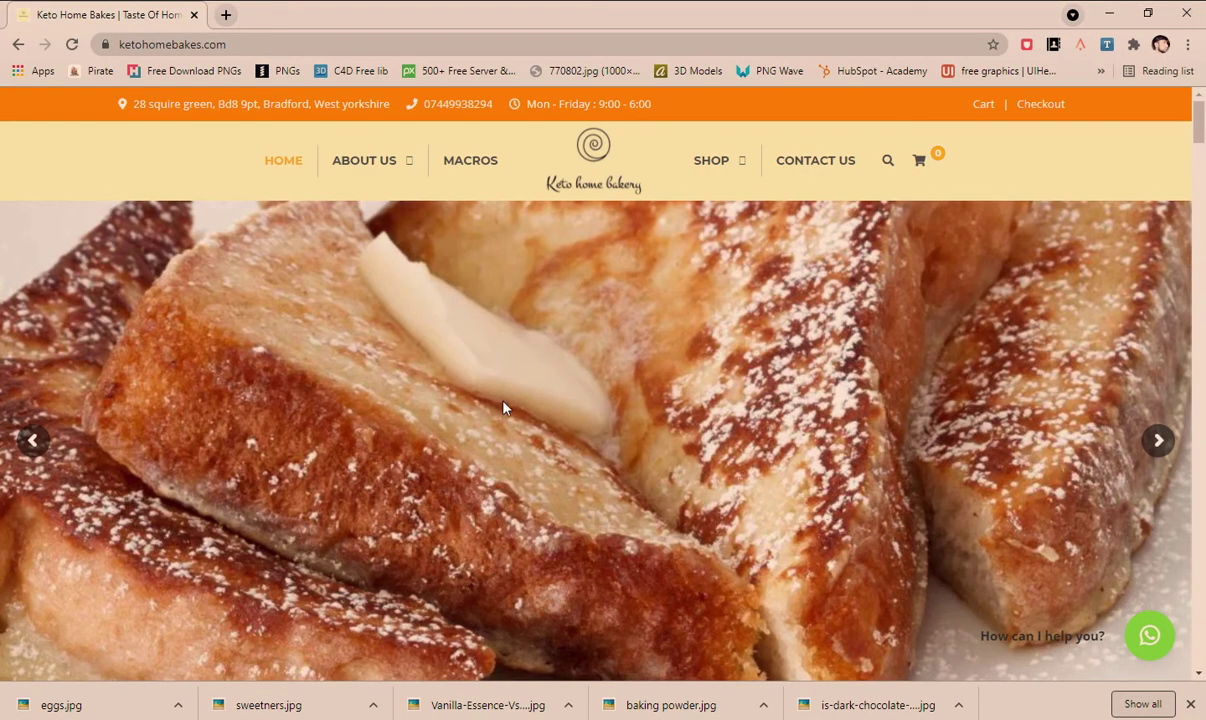
# Scroll through the ketohomebakes.com homepage in Chrome, then close the browser window
pyautogui.scroll(-3, 503, 407)
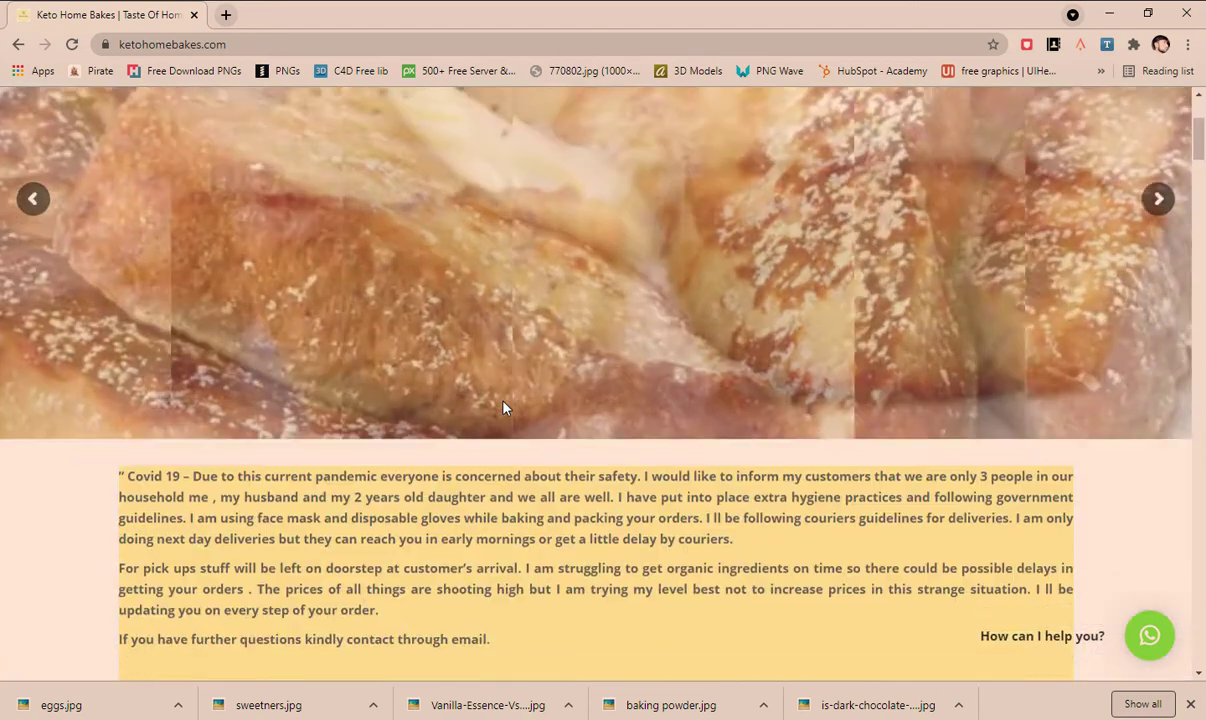
pyautogui.scroll(3, 503, 407)
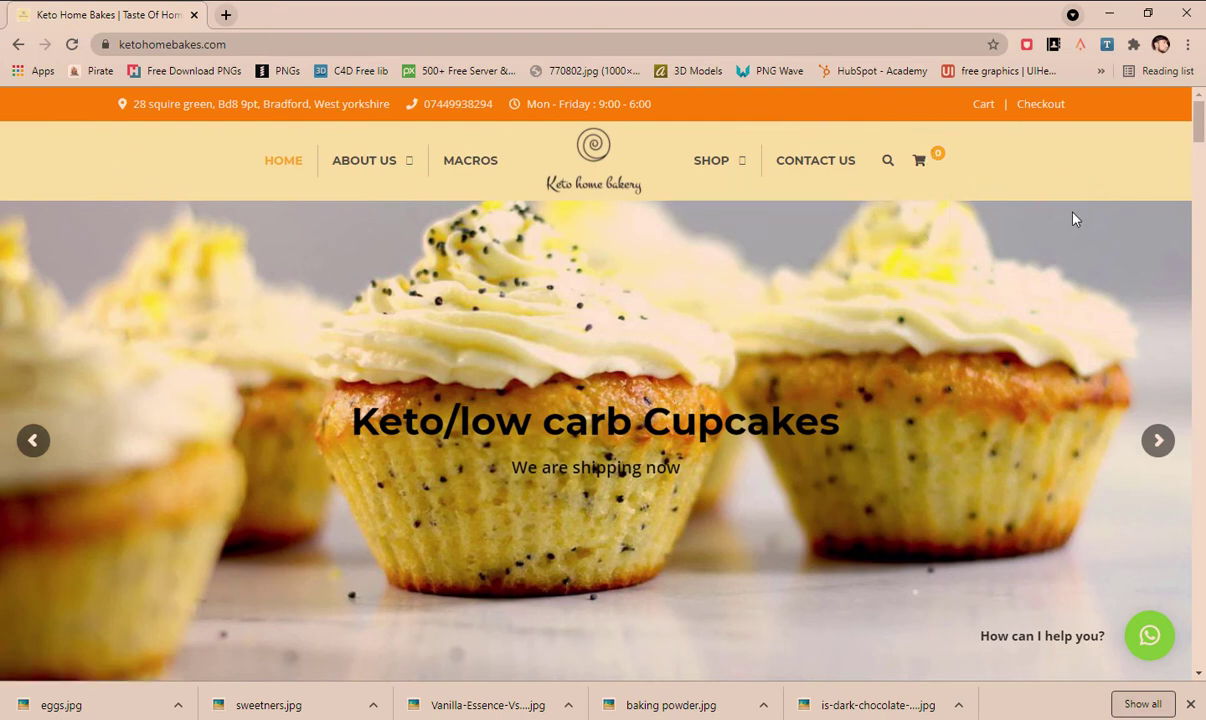
pyautogui.scroll(-5, 400, 350)
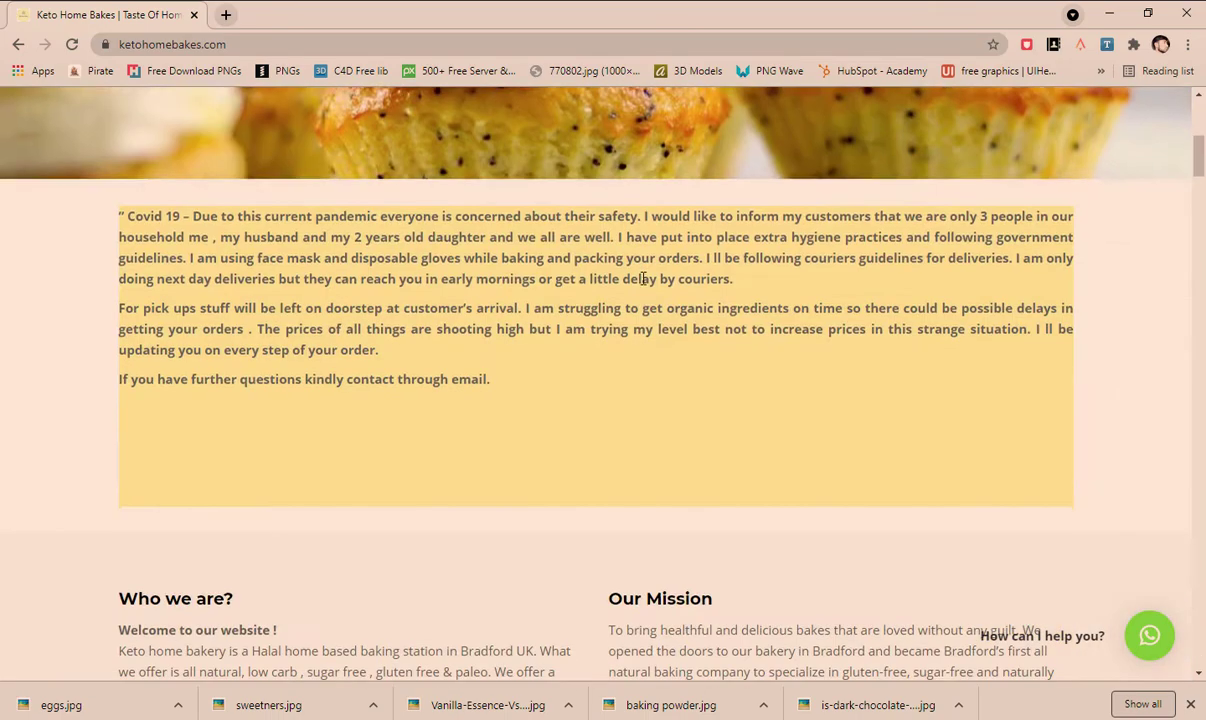
pyautogui.scroll(-5, 630, 412)
pyautogui.scroll(8, 587, 377)
pyautogui.scroll(2, 563, 180)
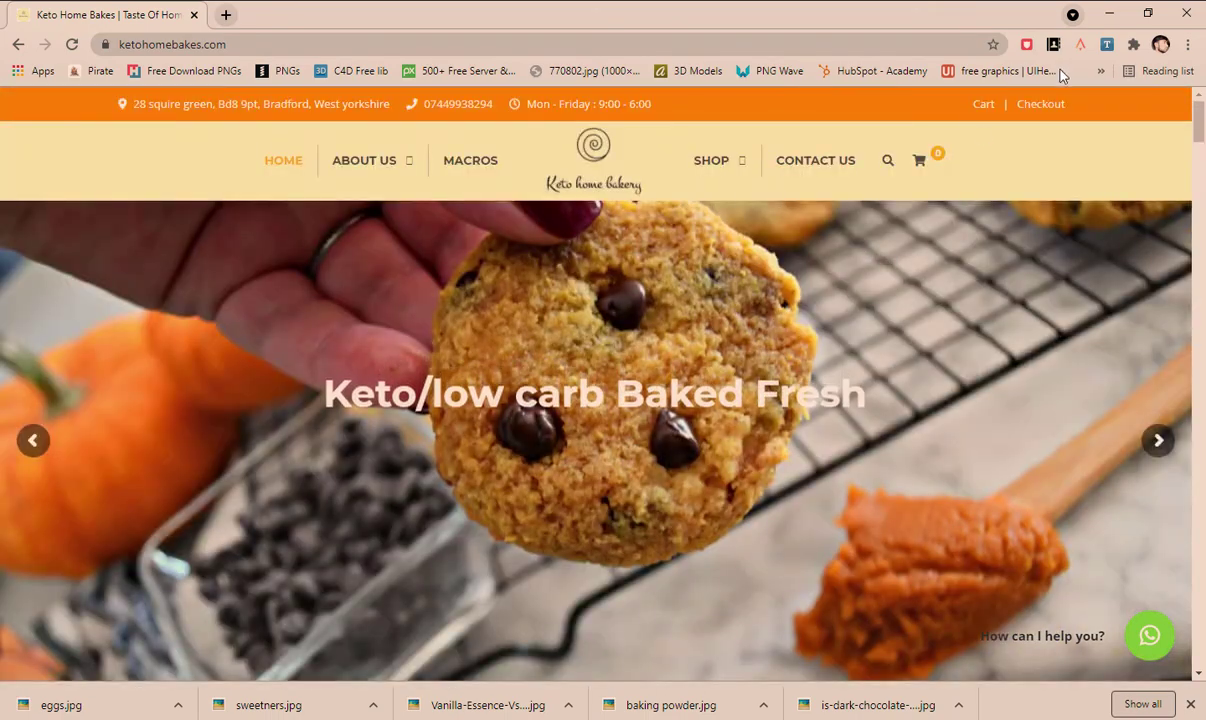
pyautogui.click(1109, 14)
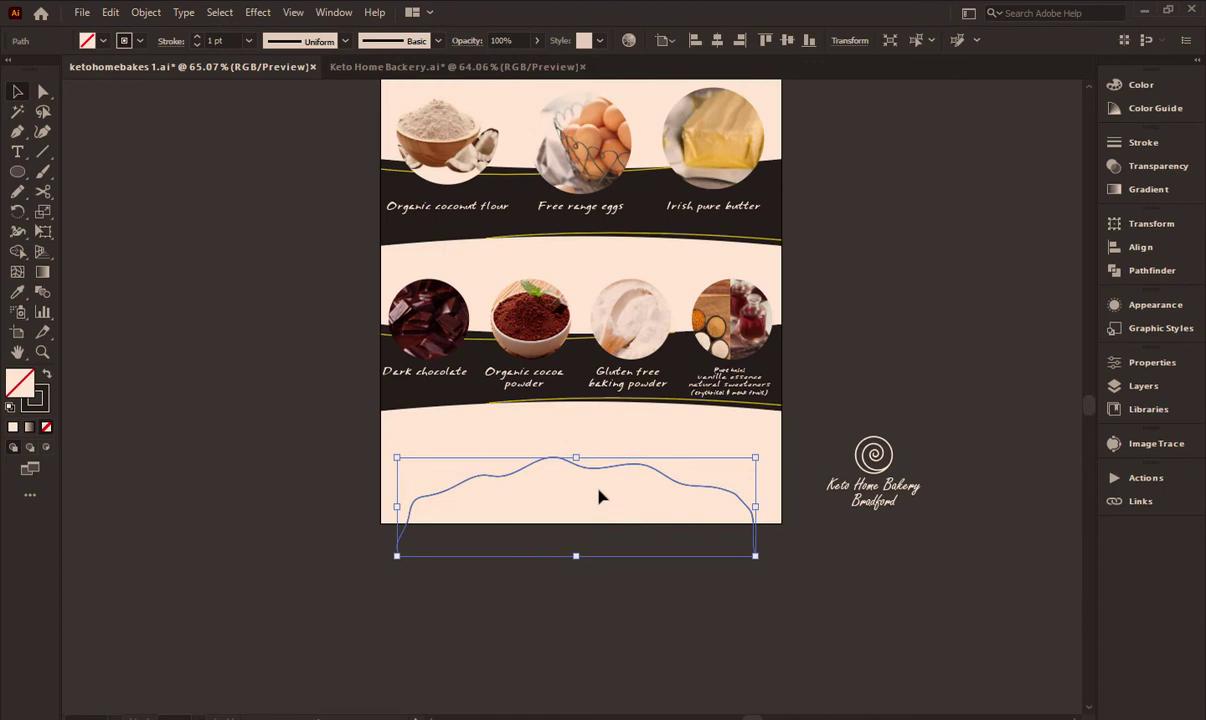
# Draw an unfilled 595.28 × 841.89 pt rectangle covering the whole A4 artboard
pyautogui.hscroll(1, 700, 490)
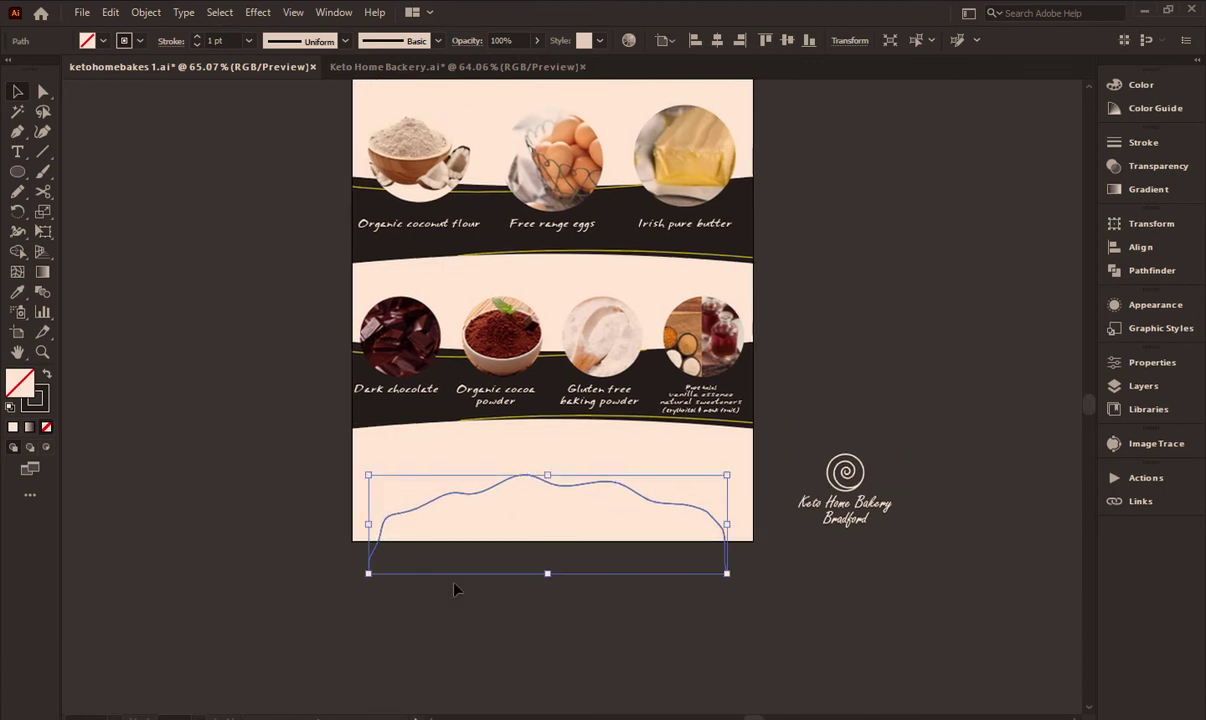
pyautogui.scroll(3, 465, 614)
pyautogui.scroll(5, 762, 228)
pyautogui.press('m')
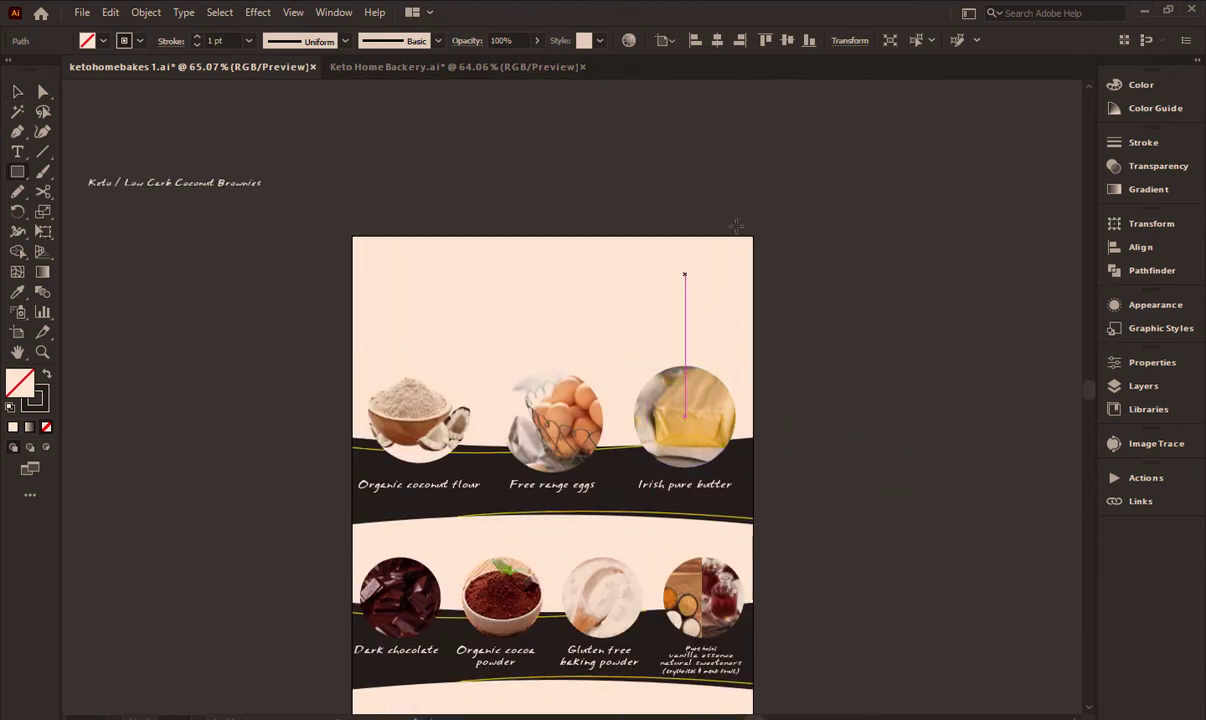
pyautogui.moveTo(753, 234); pyautogui.dragTo(358, 622)
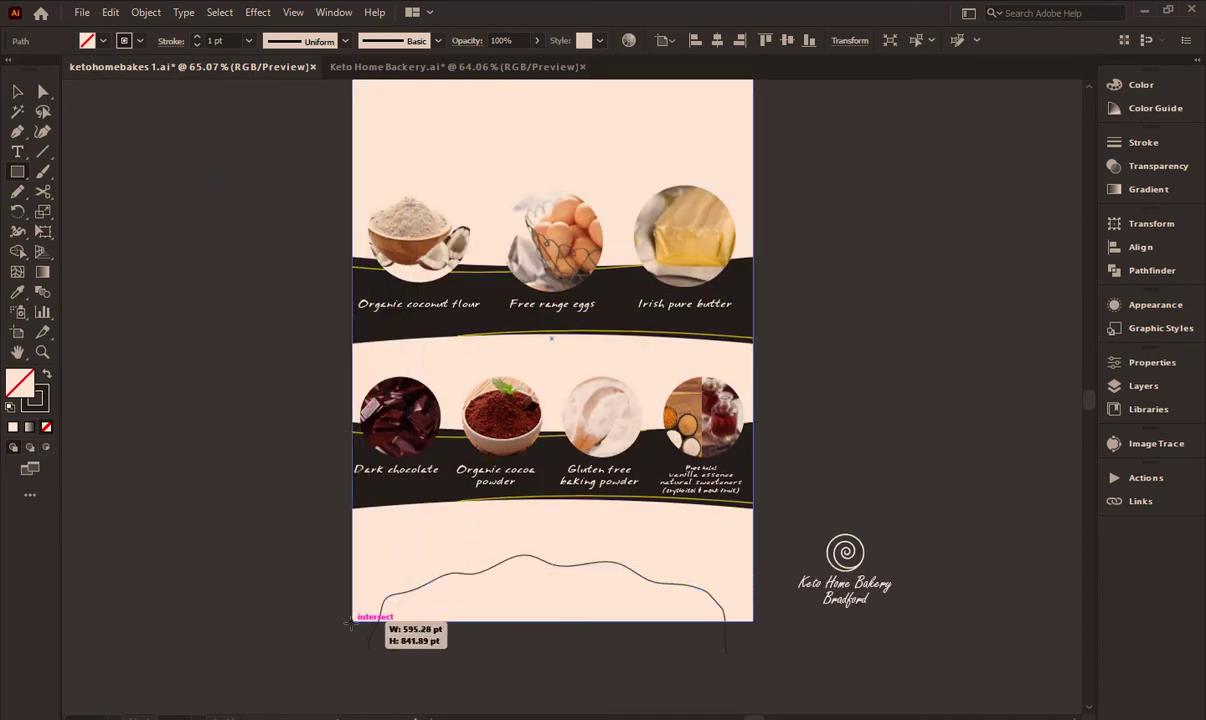
pyautogui.moveTo(358, 622); pyautogui.dragTo(352, 621)
# Box-select the wavy curve at the bottom of the page
pyautogui.press('v')
pyautogui.click(418, 655)
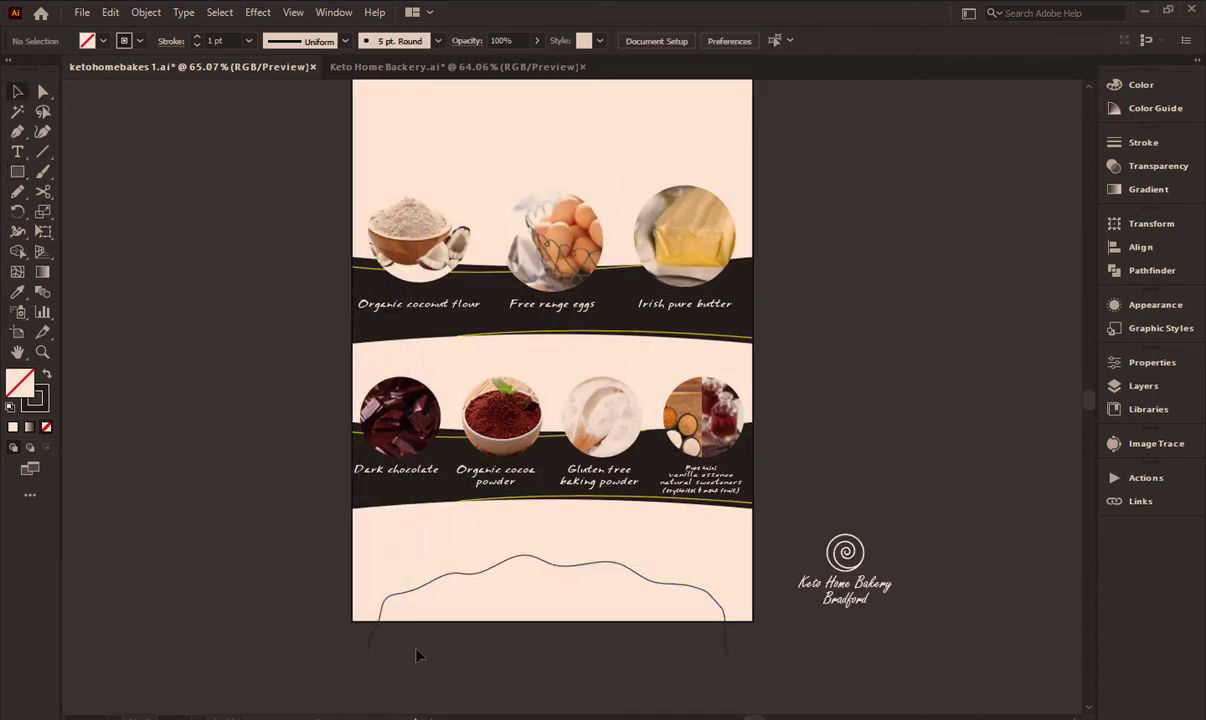
pyautogui.moveTo(506, 669)
pyautogui.mouseDown()
pyautogui.moveTo(716, 661)
pyautogui.moveTo(411, 572)
pyautogui.mouseUp()
pyautogui.moveTo(251, 580); pyautogui.dragTo(234, 568)
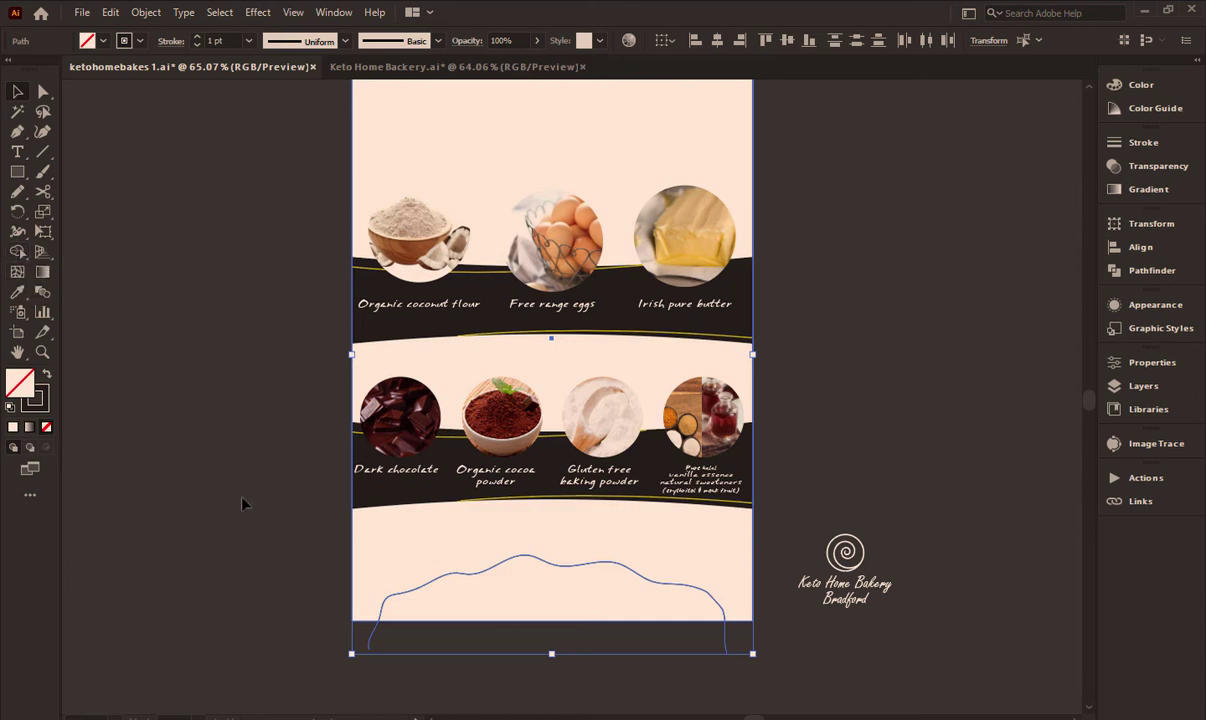
# Merge the area under the wave into a hill shape and delete the leftover piece below the page
pyautogui.hotkey('shift', 'm')
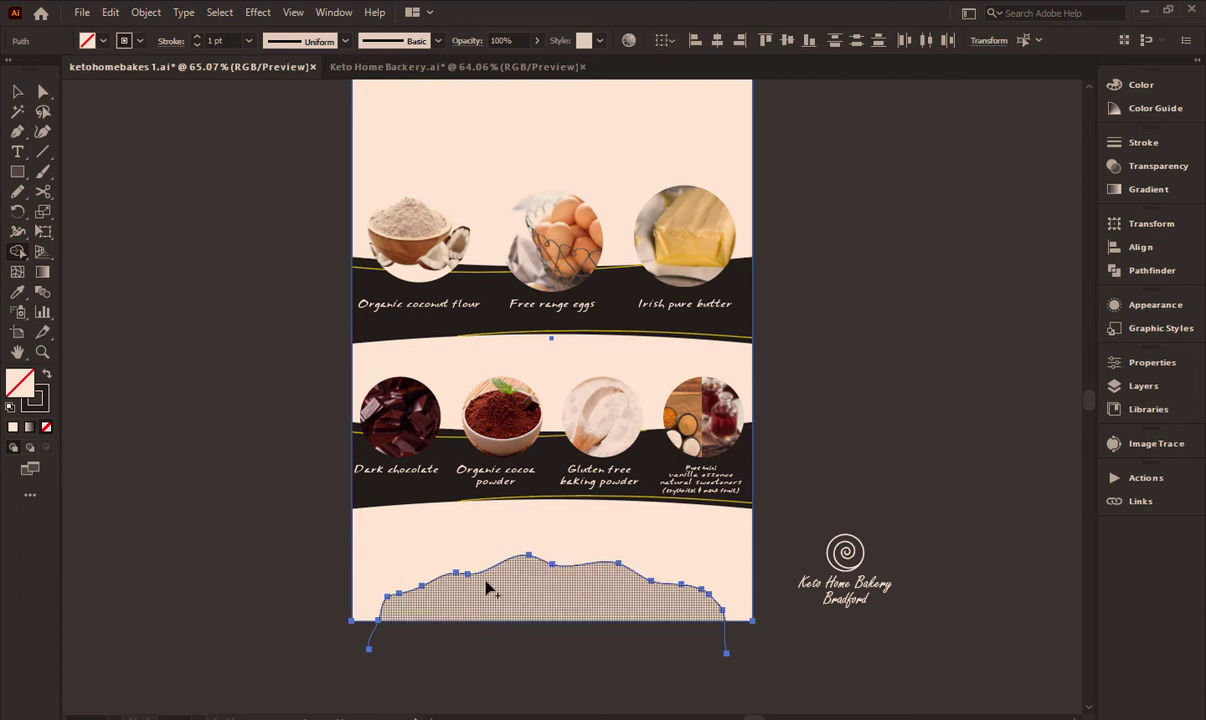
pyautogui.click(538, 590)
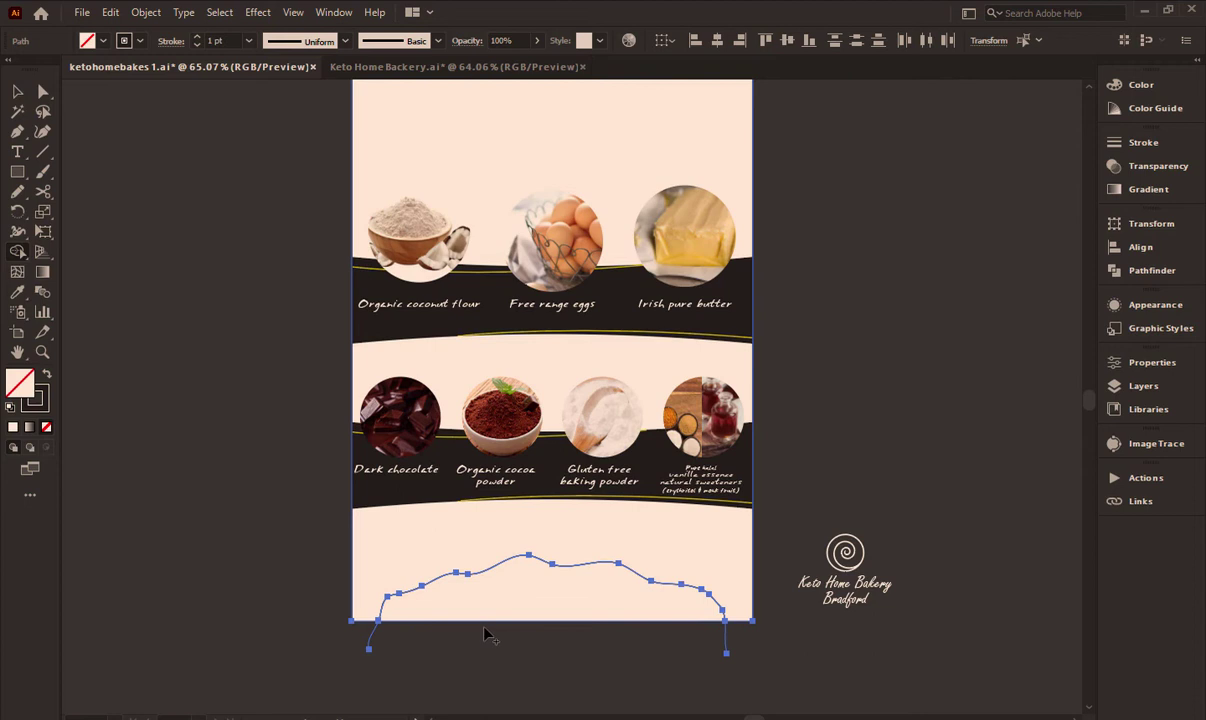
pyautogui.press('v')
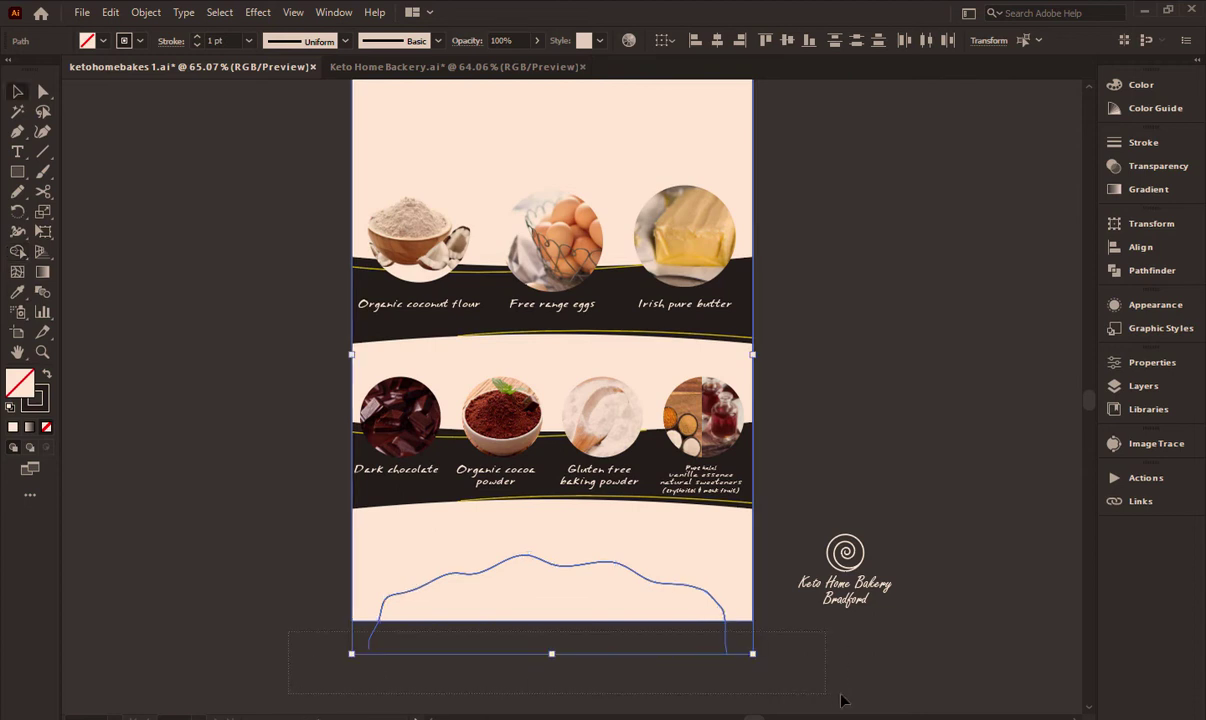
pyautogui.moveTo(849, 700); pyautogui.dragTo(603, 630)
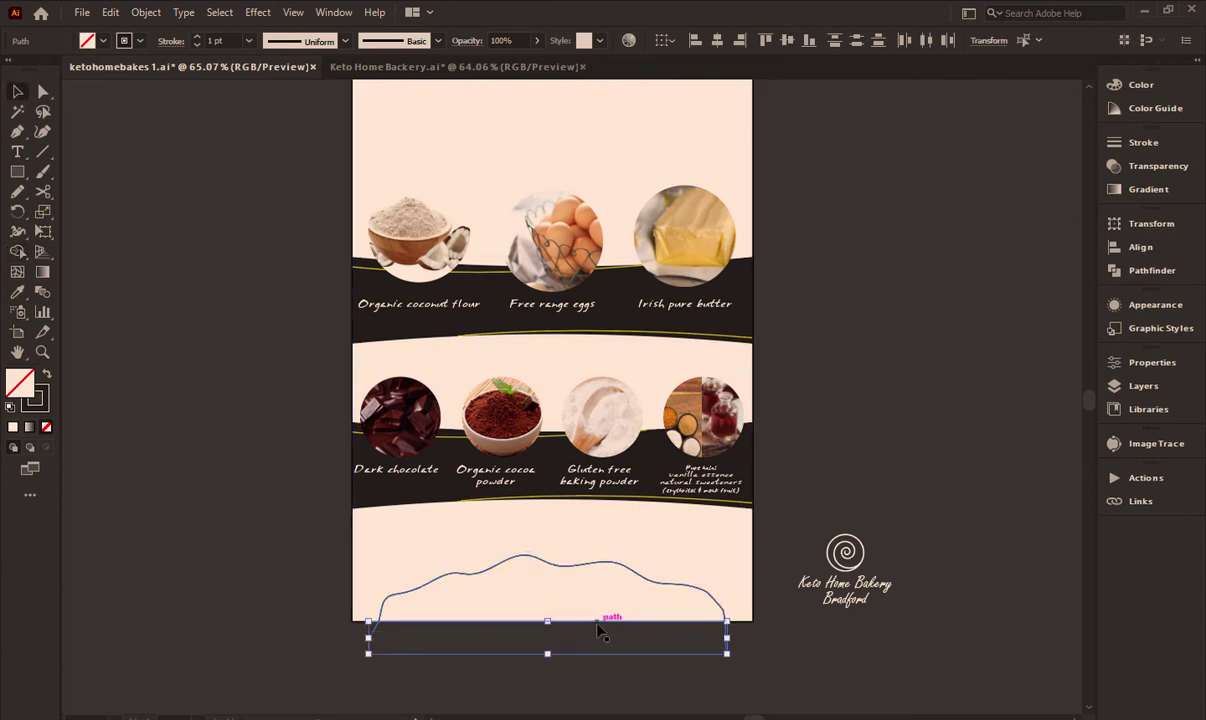
pyautogui.press('Delete')
pyautogui.moveTo(580, 546); pyautogui.dragTo(559, 596)
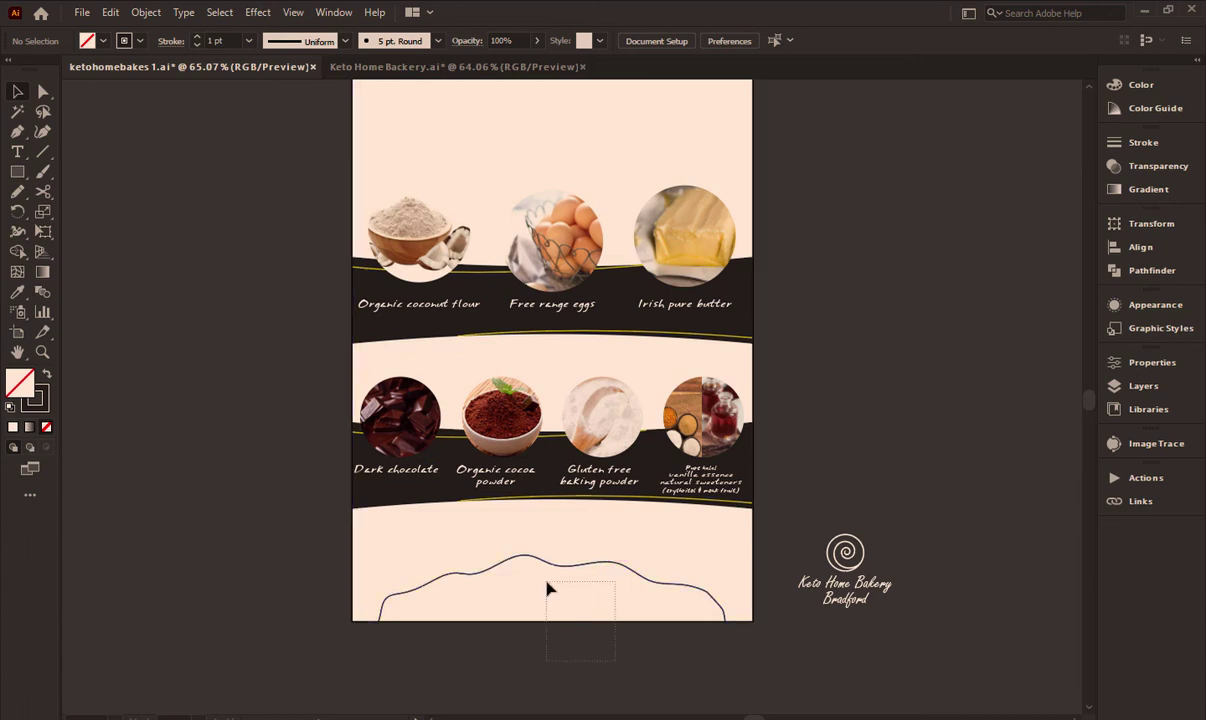
# Fill the hill shape with pale orange F7D4A6
pyautogui.click(102, 42)
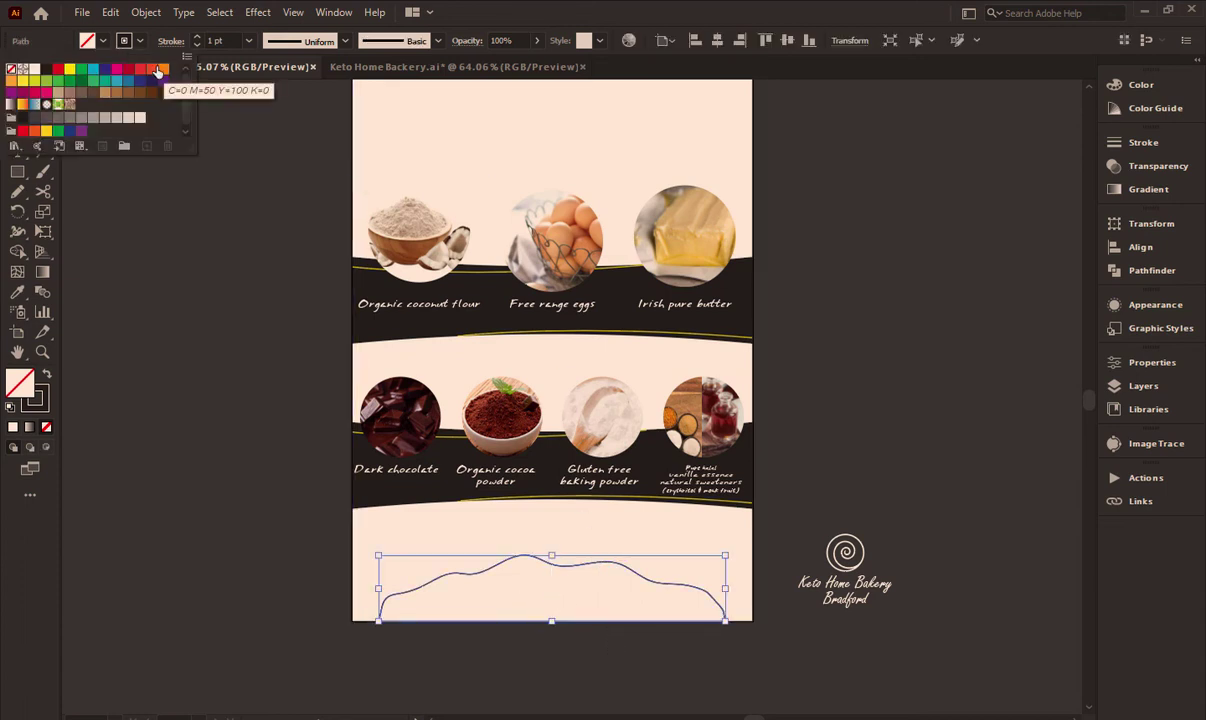
pyautogui.click(12, 81)
pyautogui.click(202, 392)
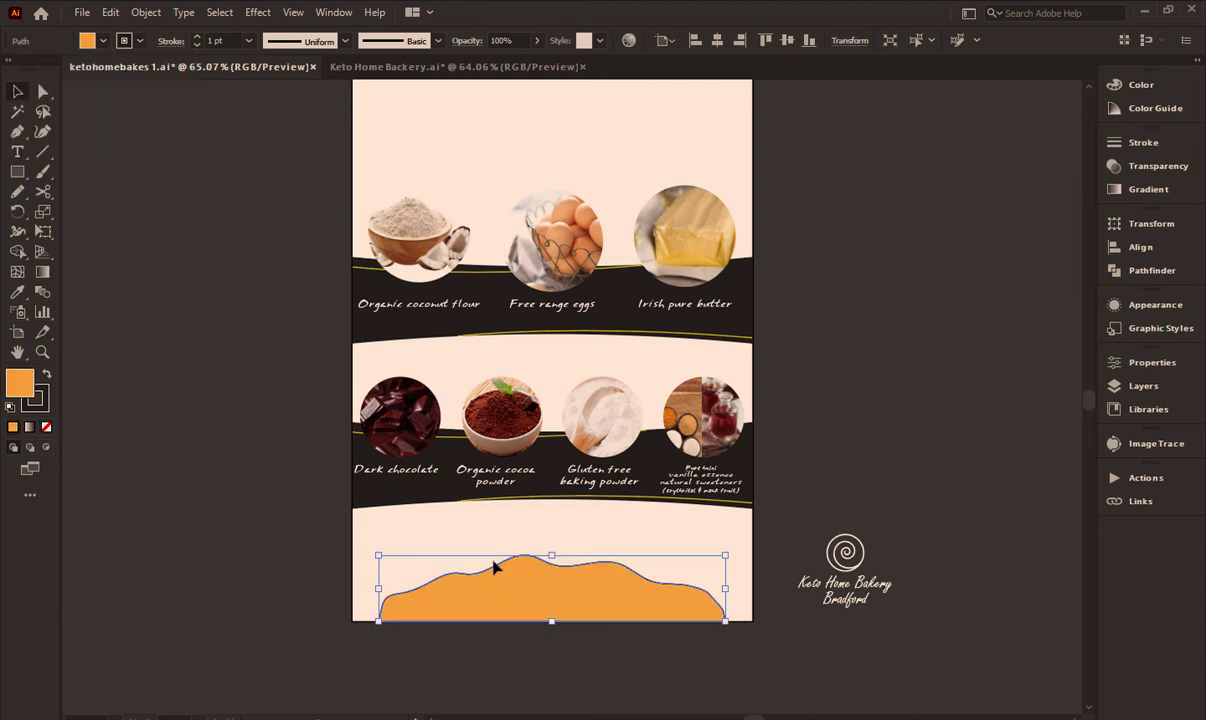
pyautogui.doubleClick(20, 384)
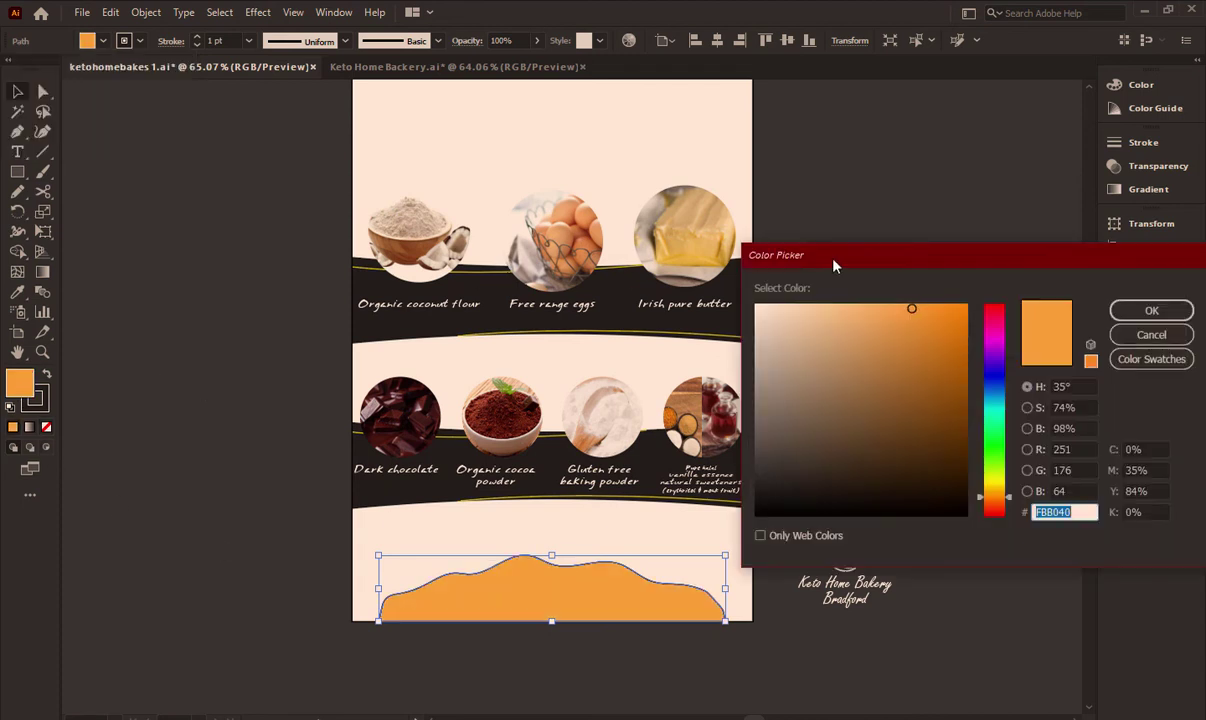
pyautogui.moveTo(784, 256); pyautogui.dragTo(687, 256)
pyautogui.click(730, 312)
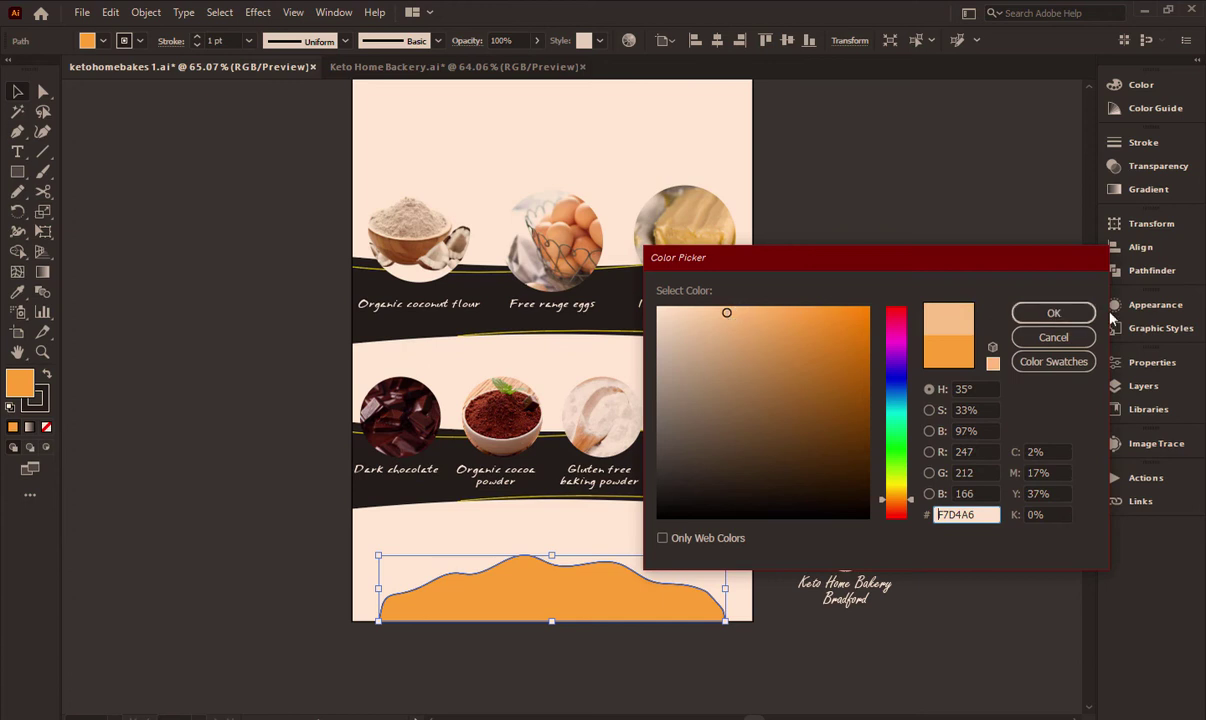
pyautogui.click(1054, 313)
pyautogui.click(856, 495)
pyautogui.moveTo(856, 495); pyautogui.dragTo(947, 440)
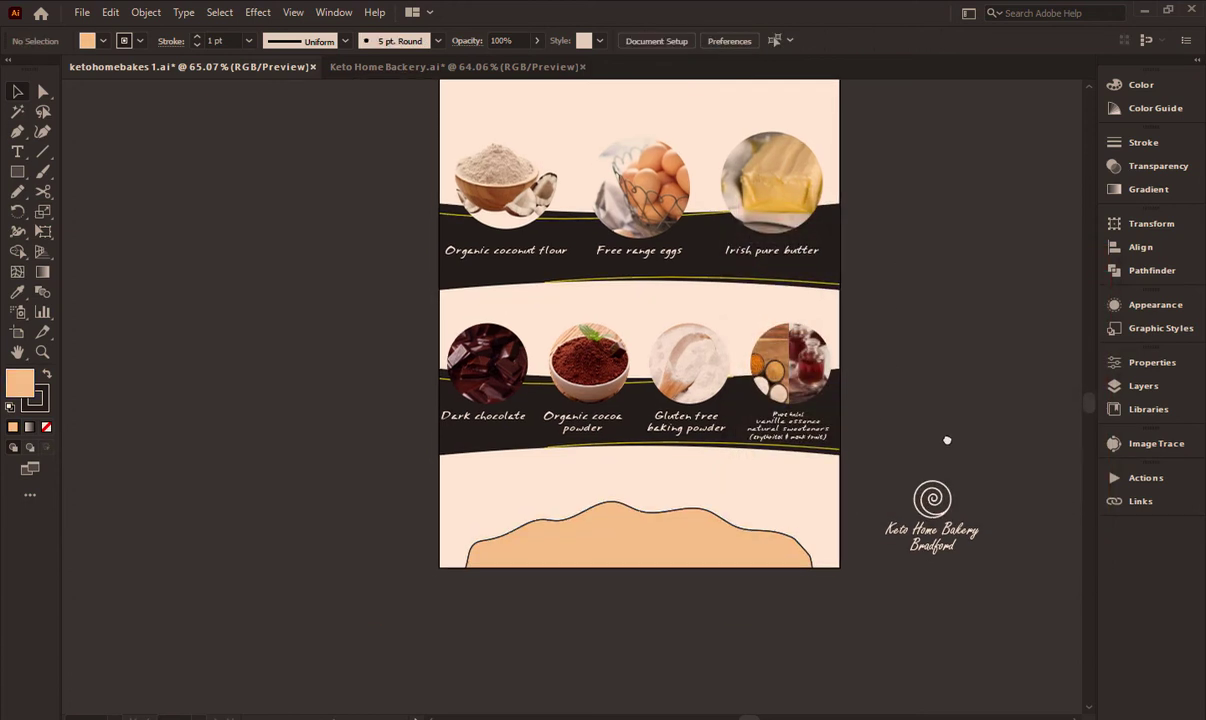
# Set the hill shape's stroke to None
pyautogui.click(673, 552)
pyautogui.click(645, 549)
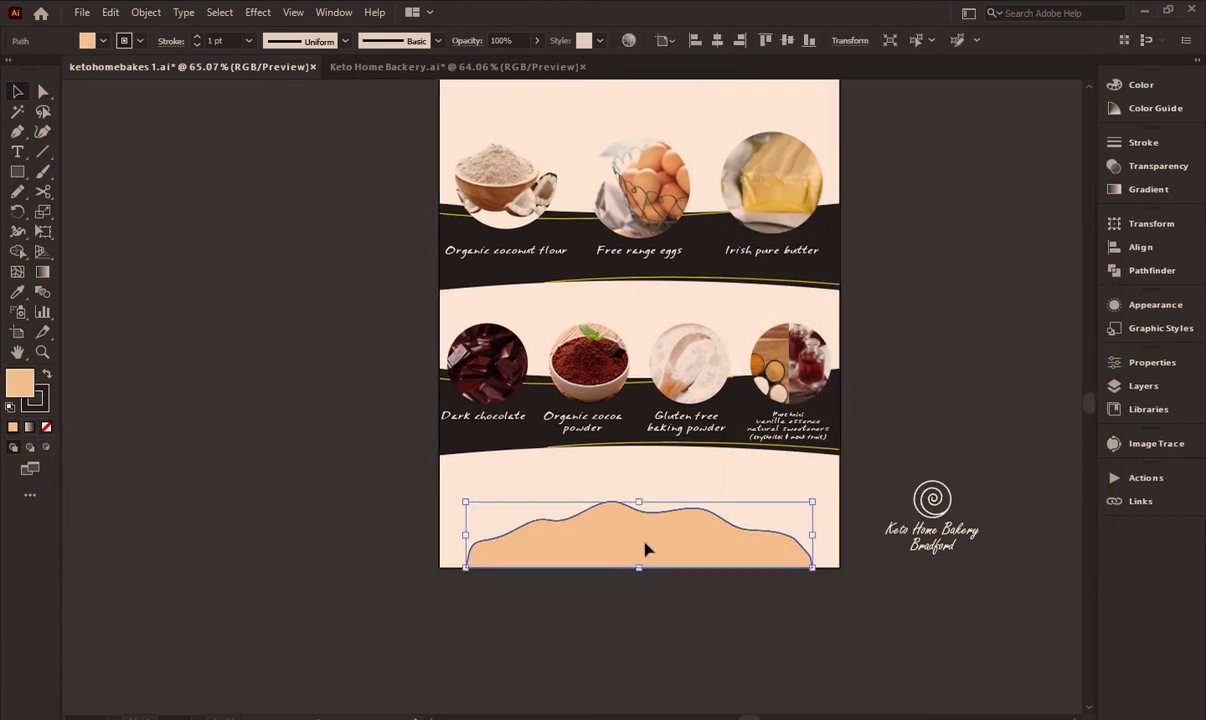
pyautogui.click(134, 42)
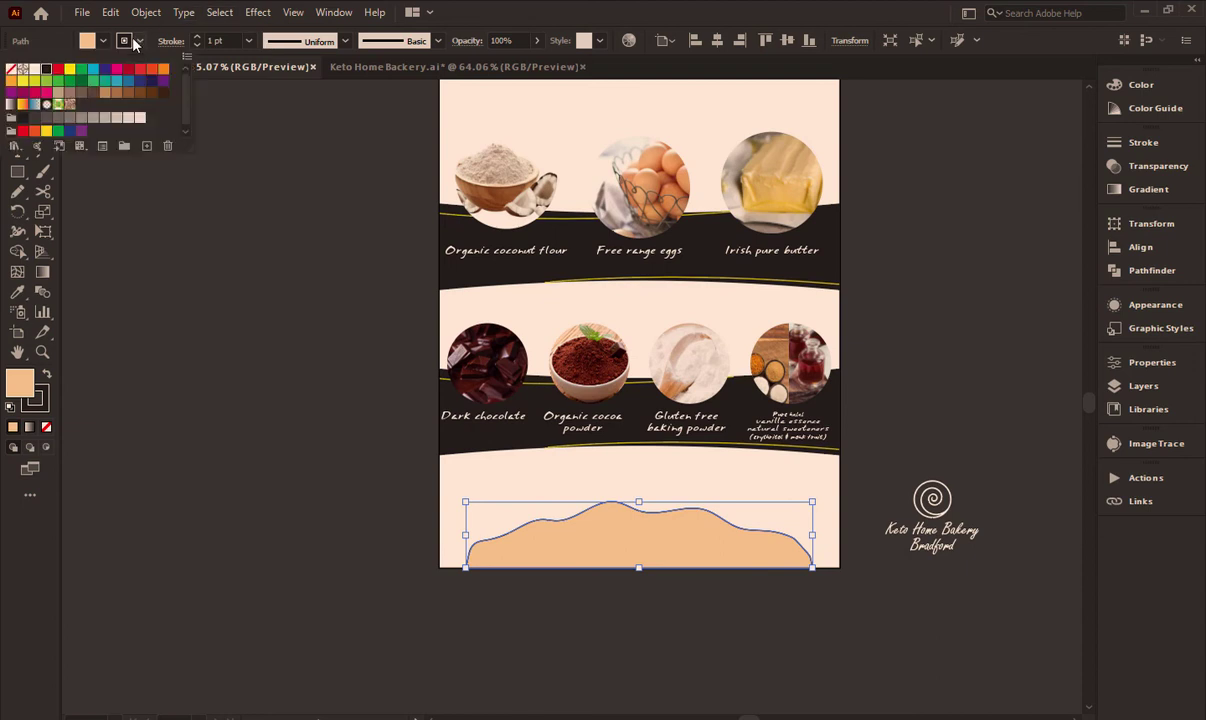
pyautogui.click(11, 69)
pyautogui.click(277, 311)
pyautogui.scroll(-1, 516, 506)
# Set the poster background rectangle's stroke to None
pyautogui.click(517, 506)
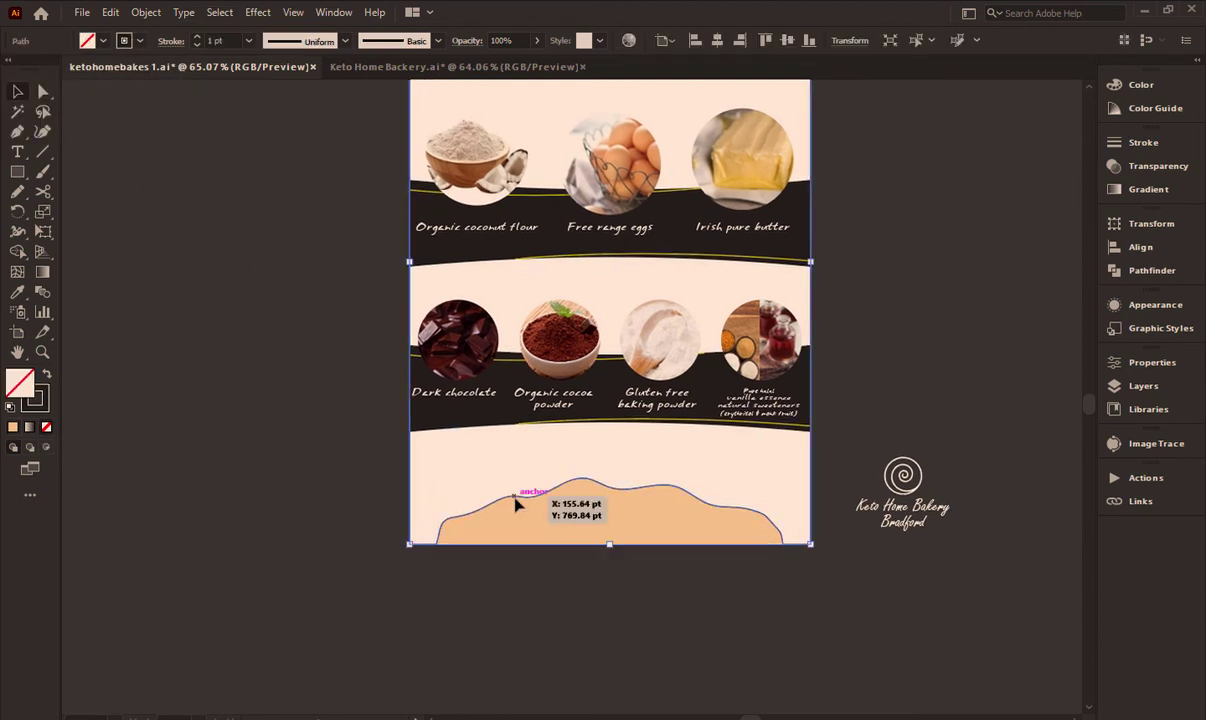
pyautogui.click(426, 459)
pyautogui.click(124, 40)
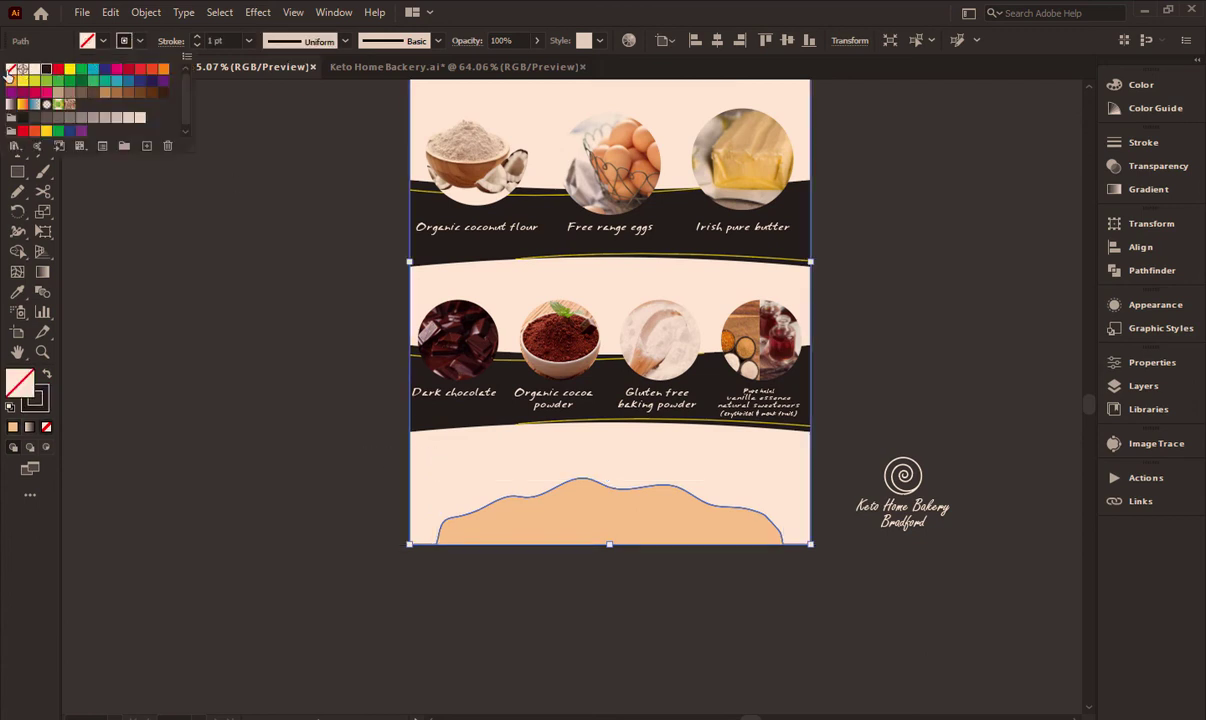
pyautogui.click(10, 70)
pyautogui.click(280, 330)
pyautogui.scroll(-1, 660, 500)
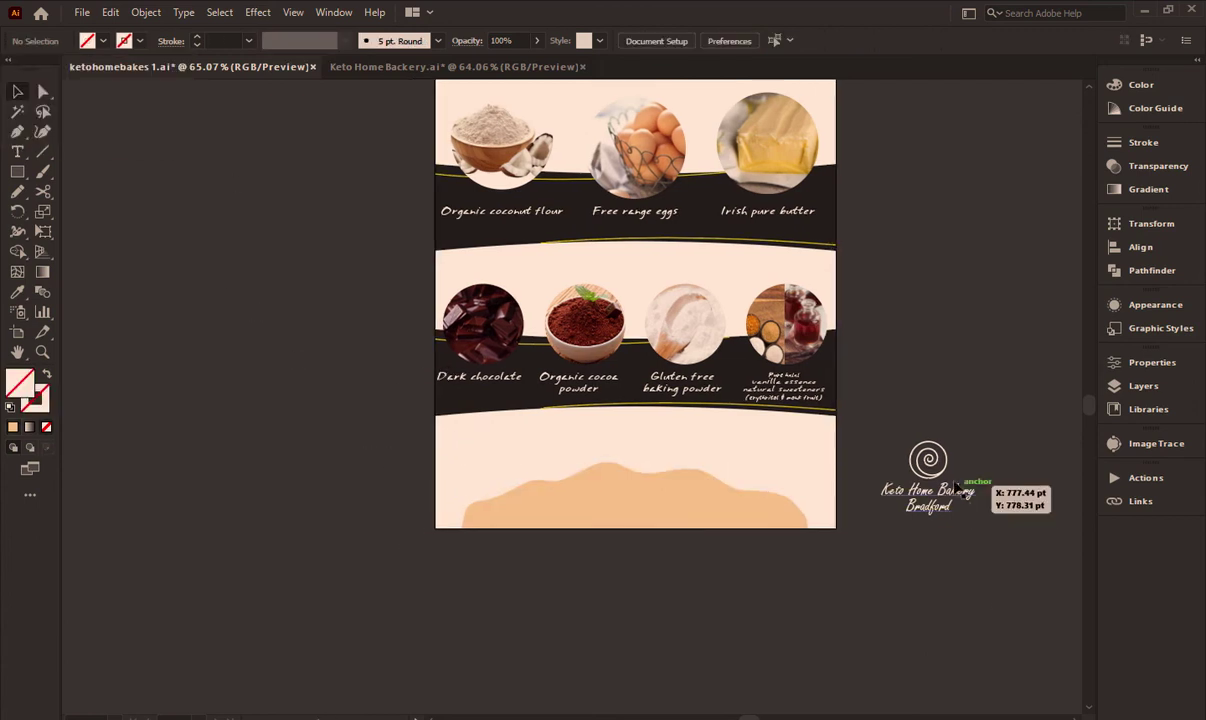
# Move the bakery logo onto the hill, bring it to front, and shrink it to about half width
pyautogui.moveTo(958, 487); pyautogui.dragTo(618, 500)
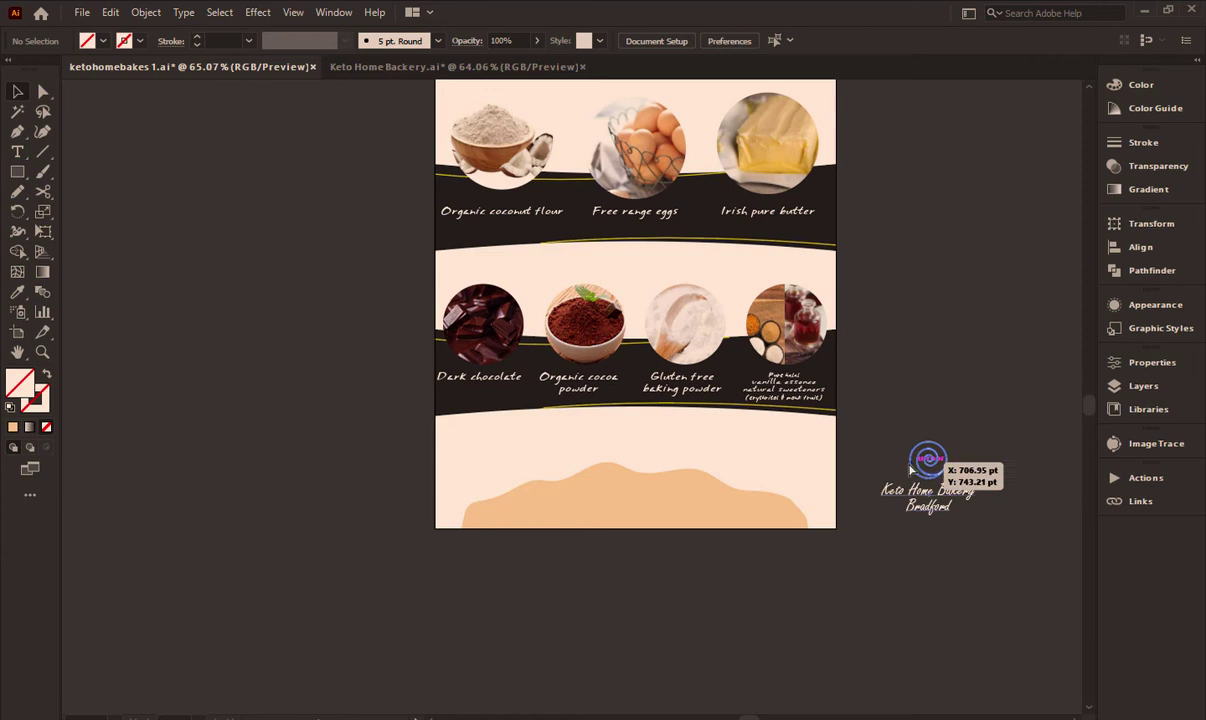
pyautogui.rightClick(618, 500)
pyautogui.moveTo(665, 408)
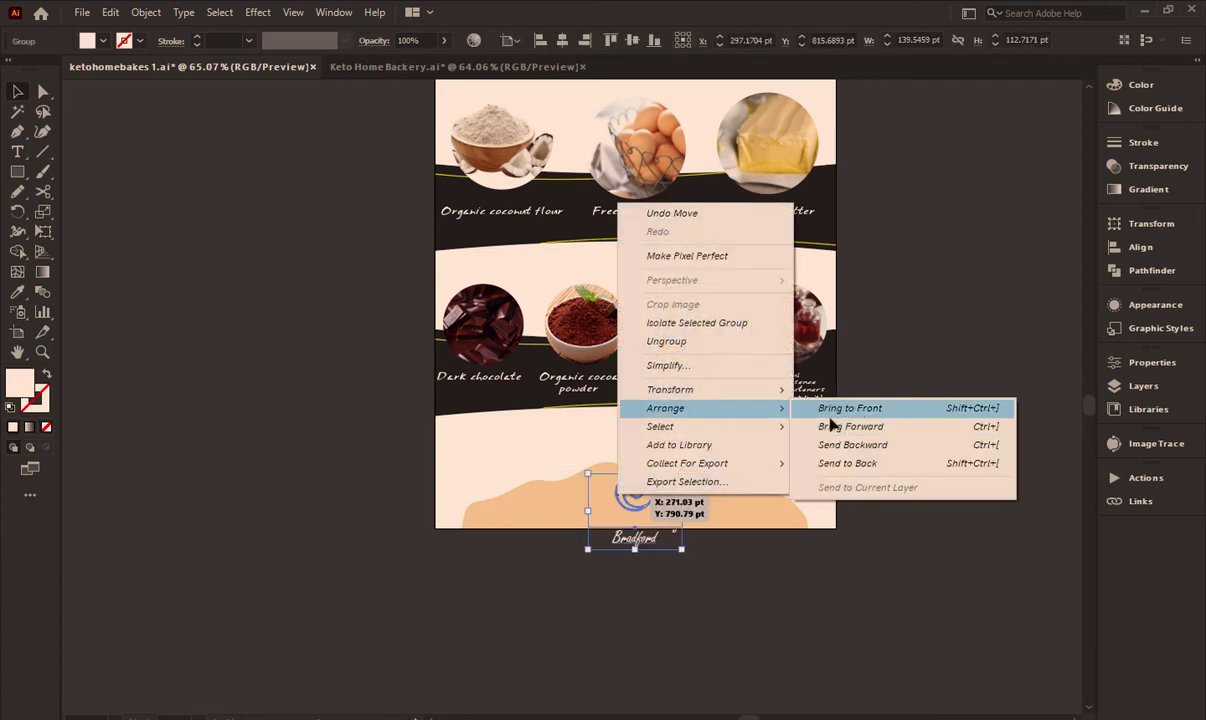
pyautogui.click(830, 425)
pyautogui.moveTo(681, 476); pyautogui.dragTo(710, 497)
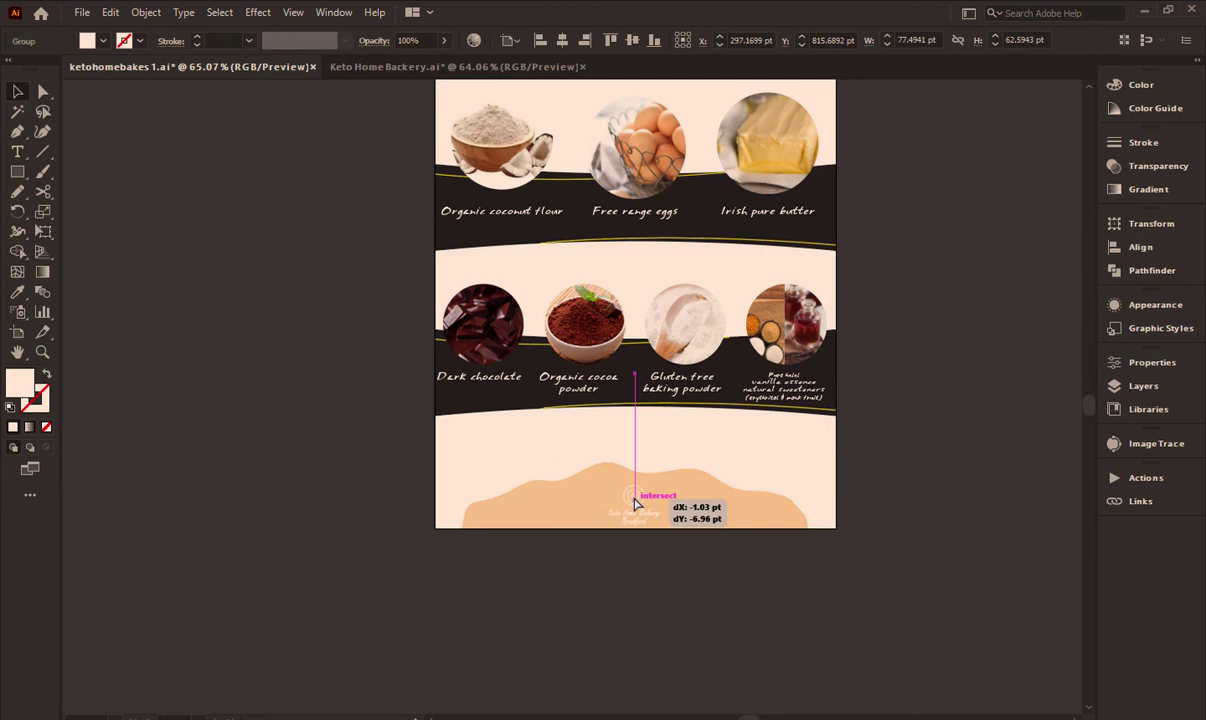
pyautogui.scroll(3, 737, 504)
pyautogui.scroll(2, 828, 500)
pyautogui.click(828, 500)
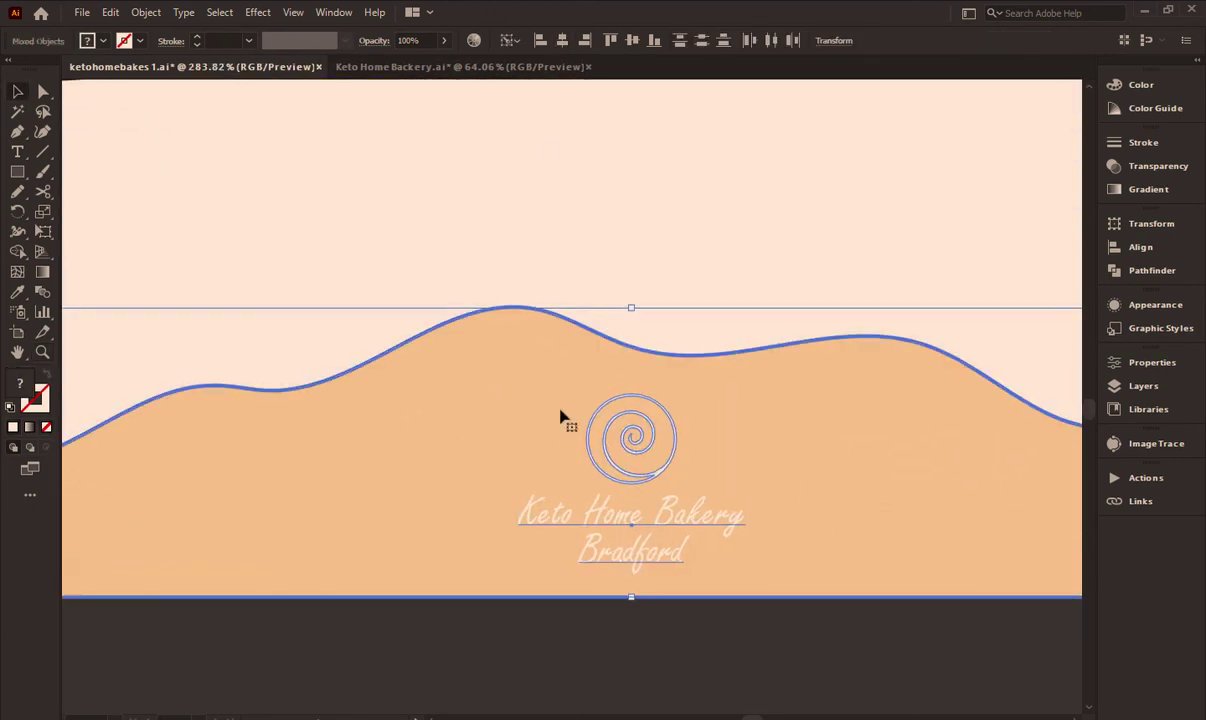
pyautogui.moveTo(605, 512); pyautogui.dragTo(625, 512)
# Set the bakery name on one line at 19 pt and lower it on the hill
pyautogui.doubleClick(537, 519)
pyautogui.click(537, 519)
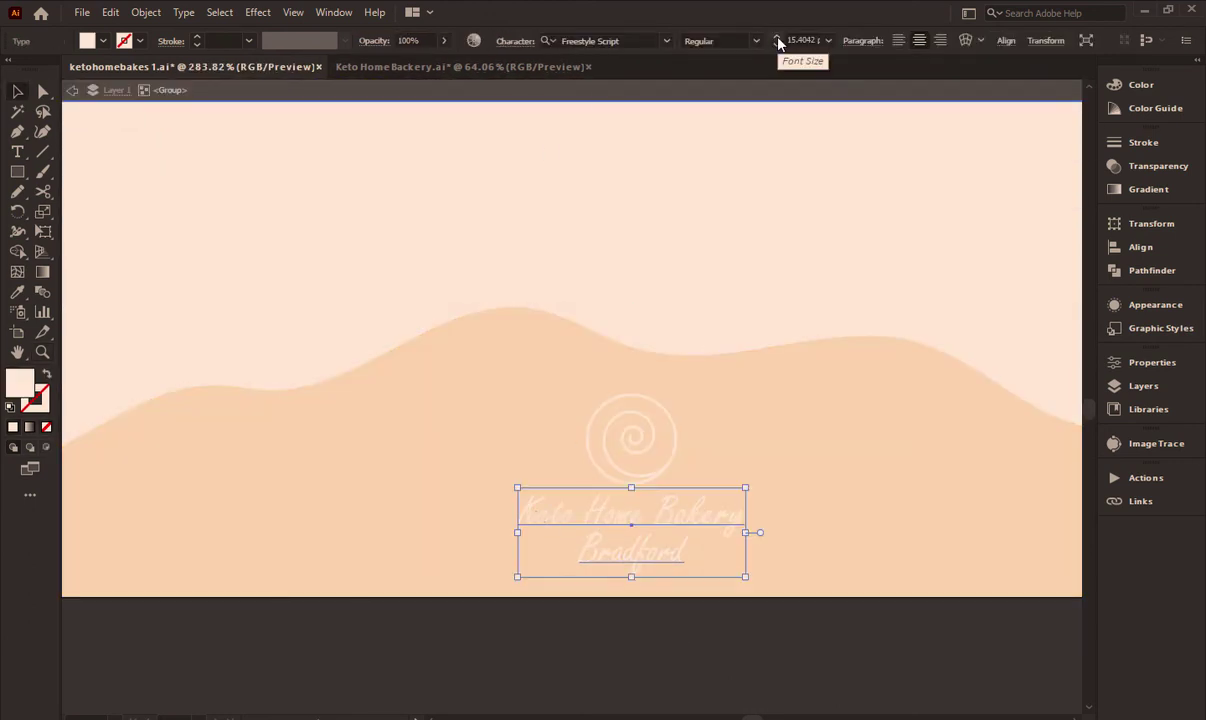
pyautogui.click(776, 36)
pyautogui.click(776, 36)
pyautogui.doubleClick(572, 551)
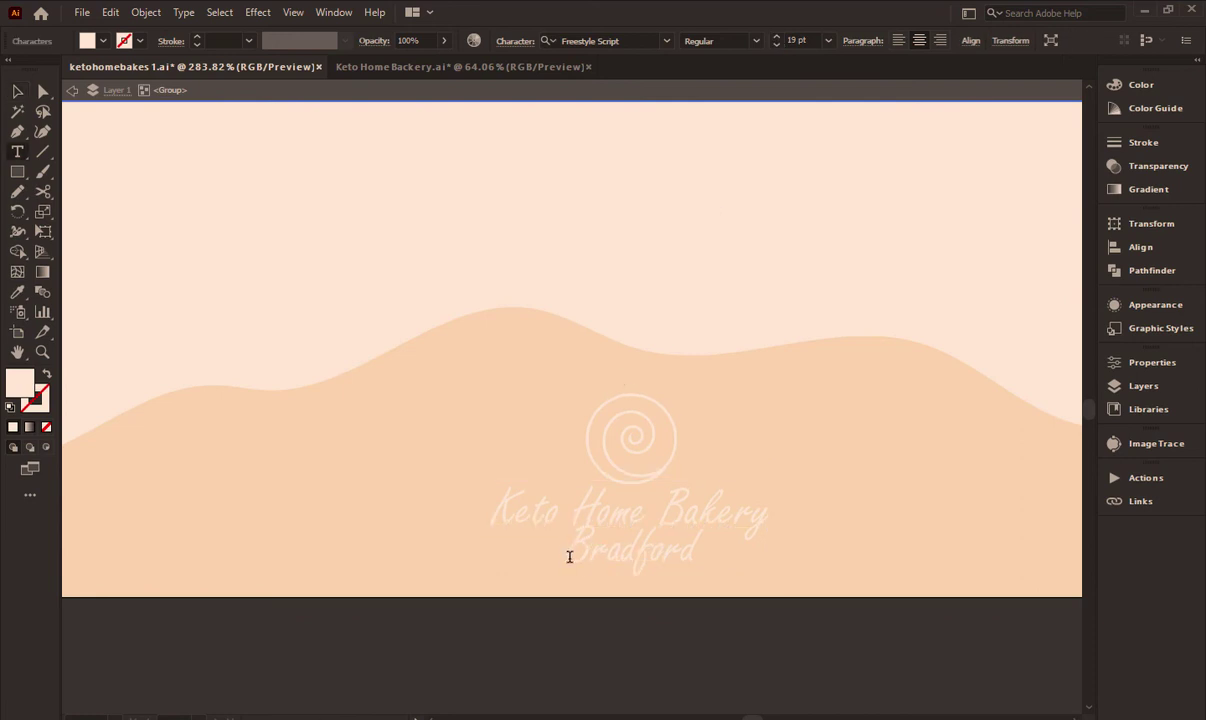
pyautogui.press('BackSpace')
pyautogui.press('Escape')
pyautogui.moveTo(651, 520); pyautogui.dragTo(651, 531)
# Enlarge the spiral mark, place it above the name, and group them
pyautogui.click(638, 449)
pyautogui.moveTo(676, 393); pyautogui.dragTo(688, 373)
pyautogui.moveTo(643, 436); pyautogui.dragTo(643, 430)
pyautogui.click(616, 648)
pyautogui.scroll(-3, 616, 648)
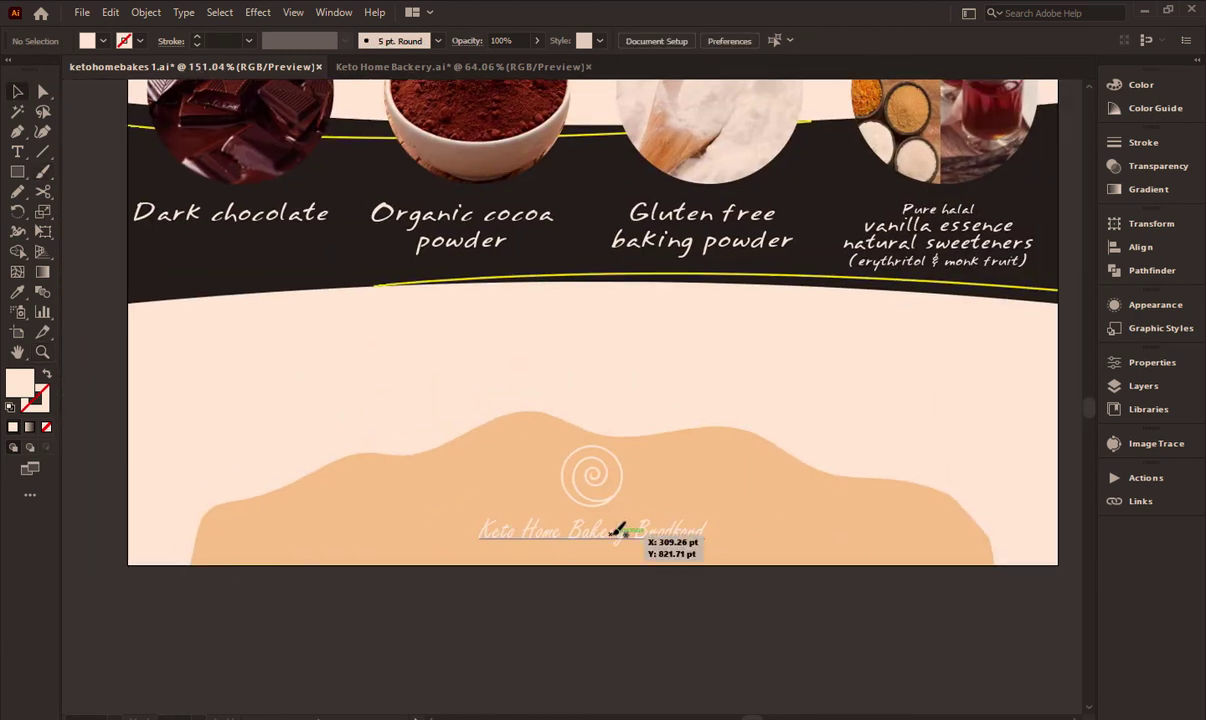
pyautogui.moveTo(617, 530); pyautogui.dragTo(641, 477)
pyautogui.hotkey('ctrl', 'g')
# Colour the logo group dark brown and centre it horizontally on the hill
pyautogui.click(87, 40)
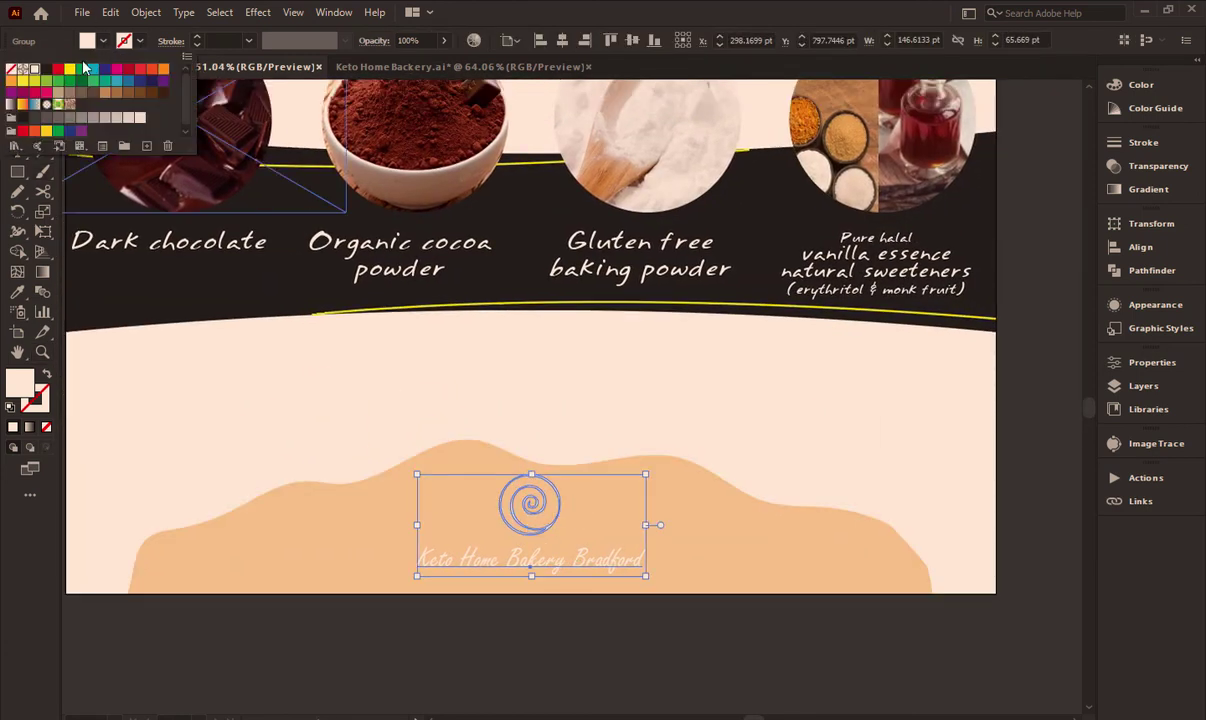
pyautogui.click(162, 93)
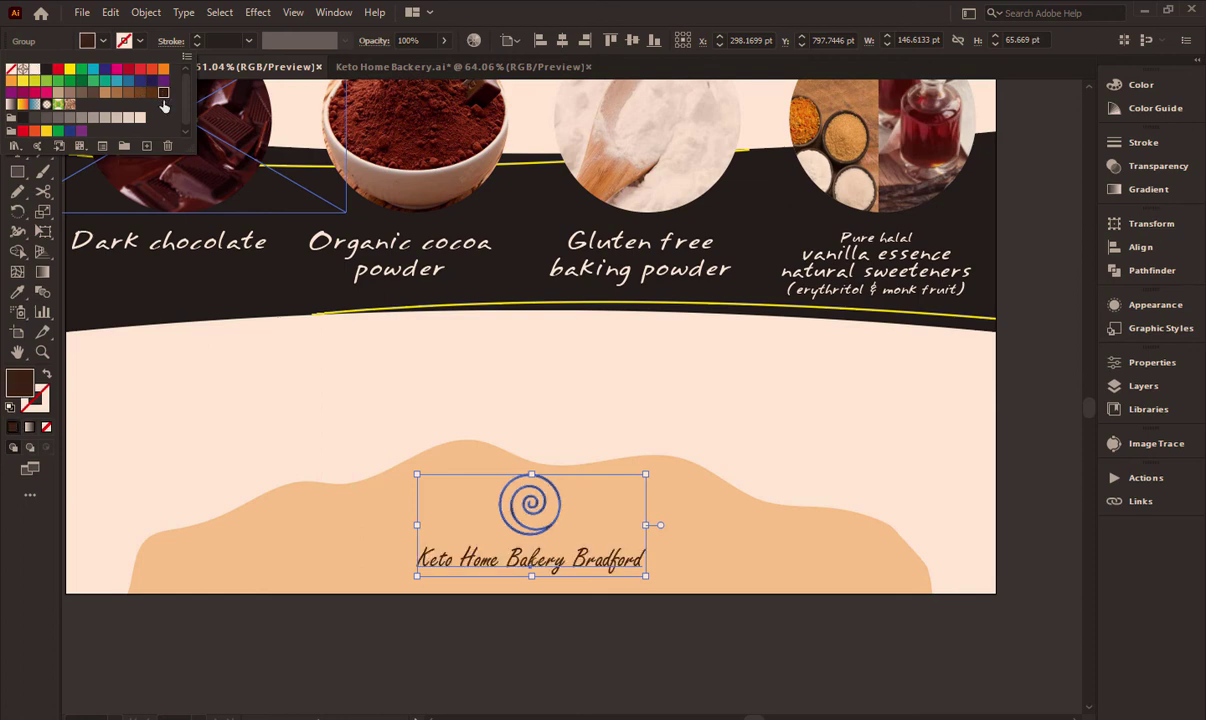
pyautogui.click(508, 621)
pyautogui.click(538, 530)
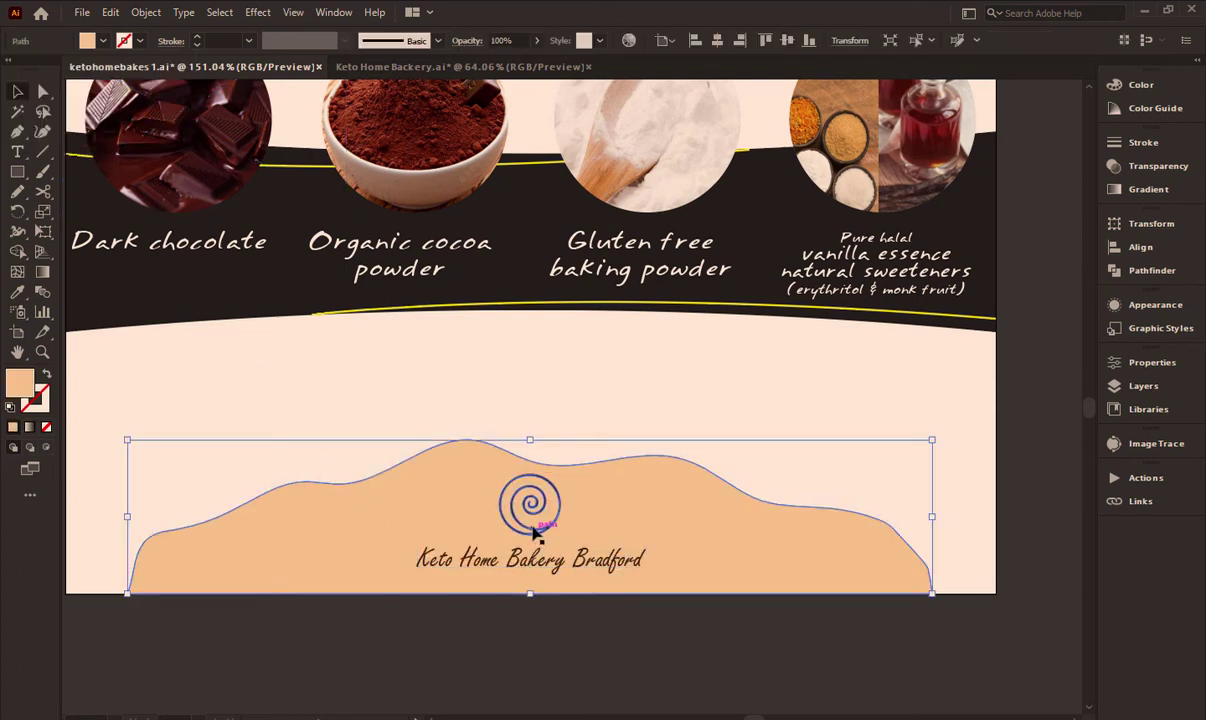
pyautogui.click(530, 505)
pyautogui.keyDown('shift'); pyautogui.click(706, 535); pyautogui.keyUp('shift')
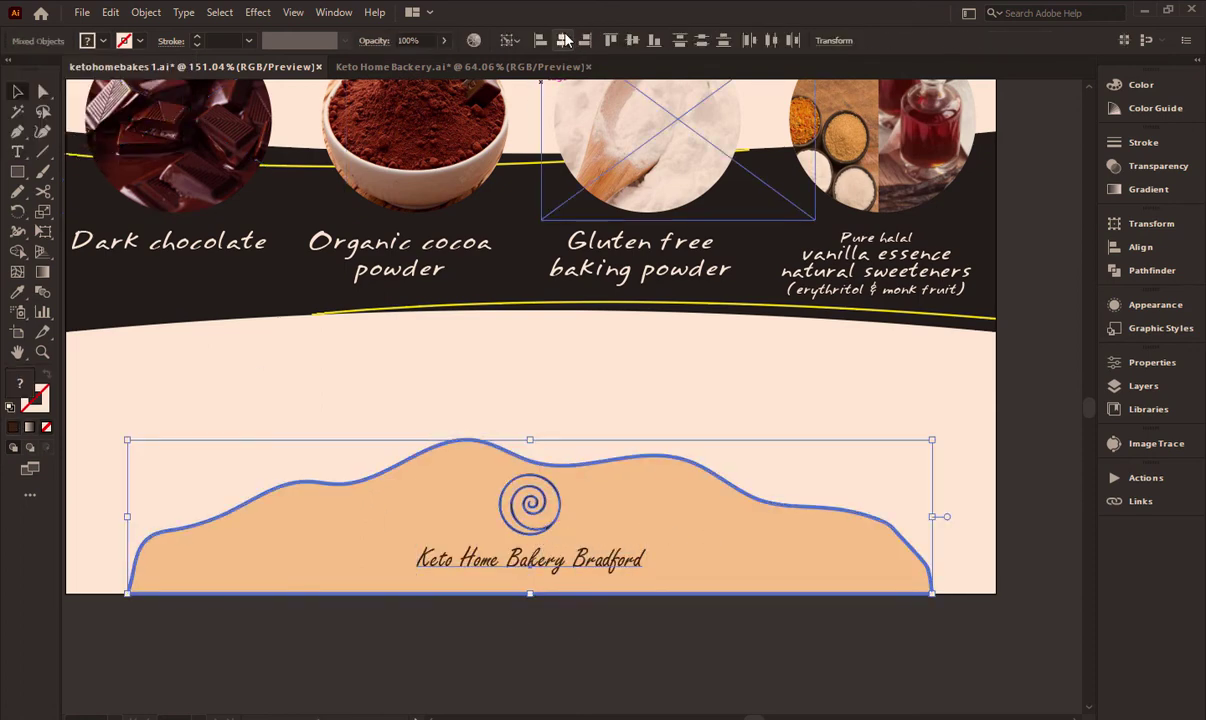
pyautogui.click(498, 650)
pyautogui.click(528, 525)
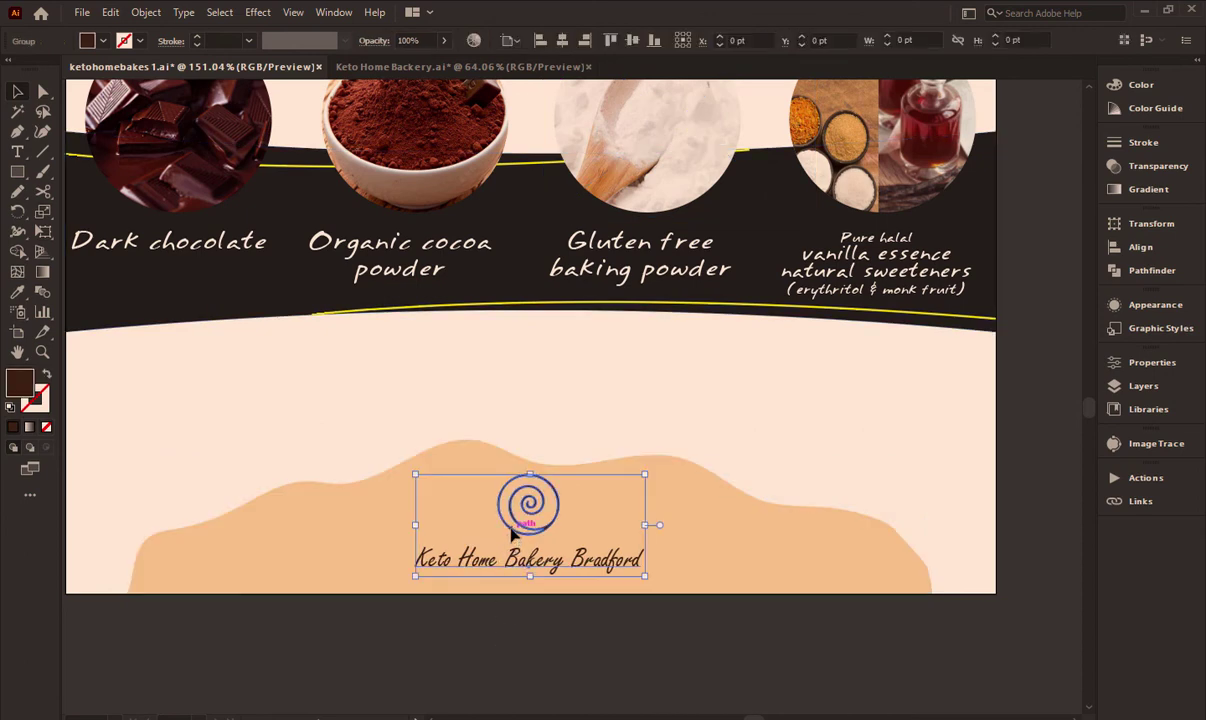
pyautogui.hotkey('ctrl', 'shift', 'a')
pyautogui.press('z')
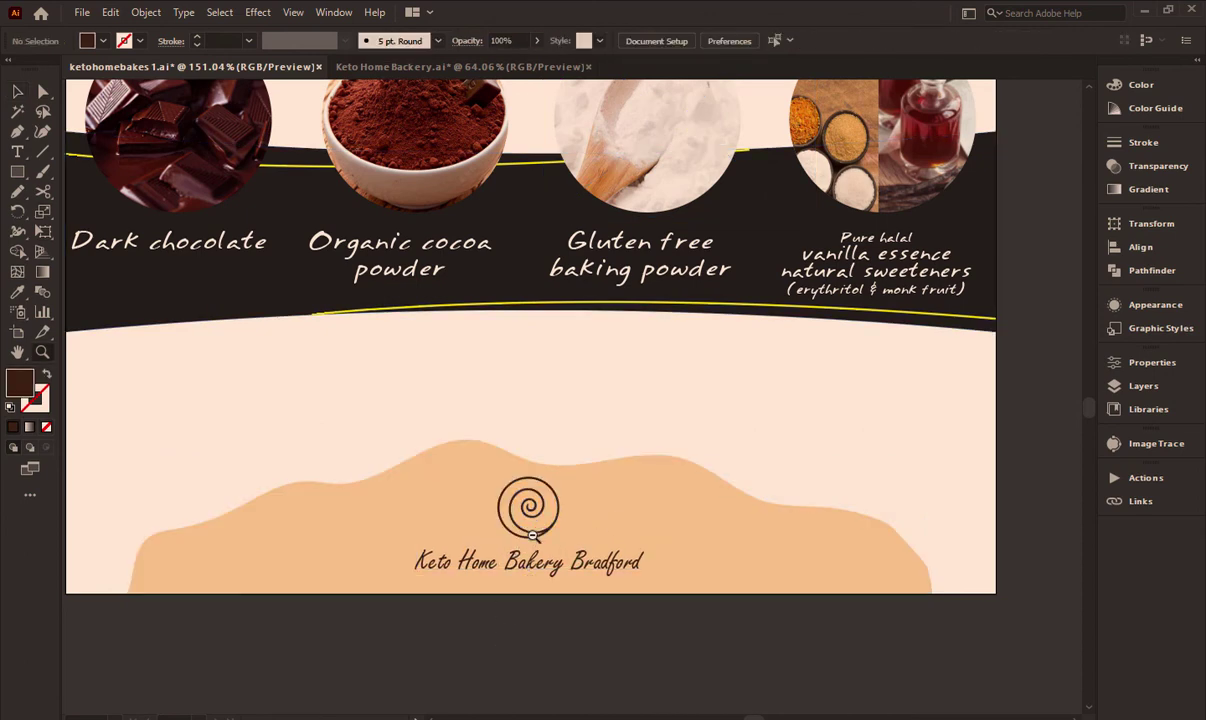
pyautogui.hotkey('ctrl', '-')
pyautogui.hotkey('ctrl', '-')
pyautogui.hotkey('ctrl', '-')
# Fill the full-page background rectangle red-orange and send it to back
pyautogui.moveTo(500, 400); pyautogui.dragTo(543, 395)
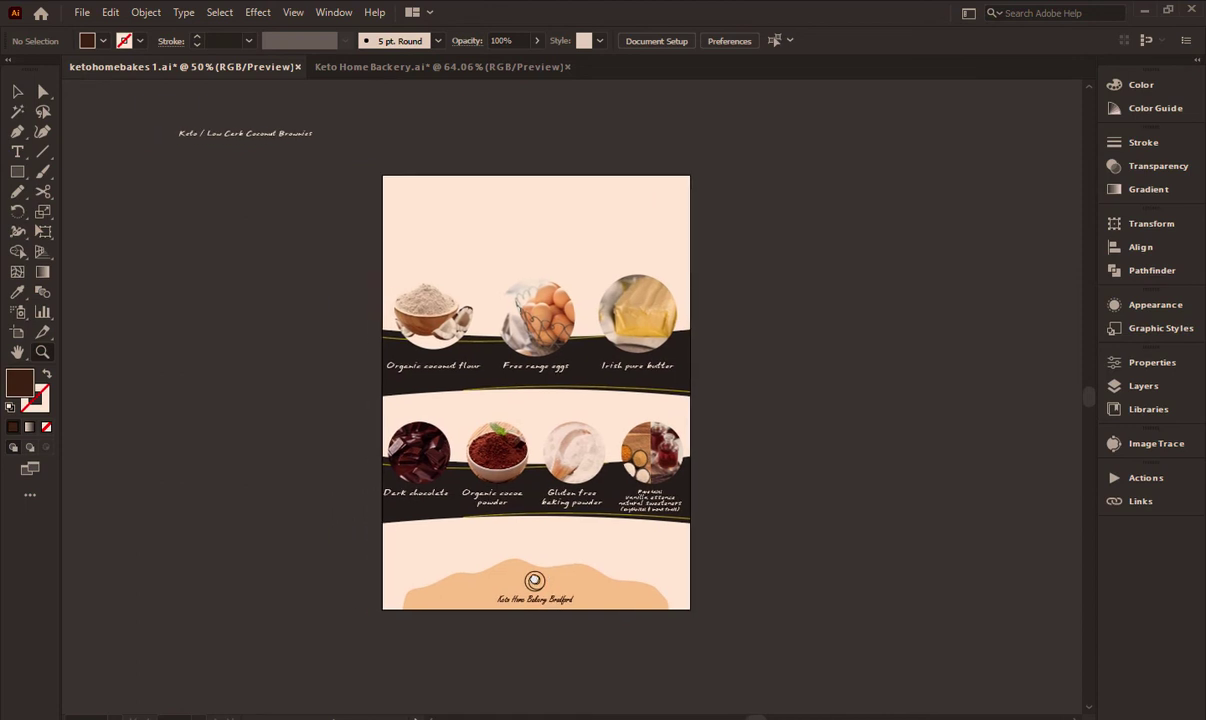
pyautogui.press('v')
pyautogui.scroll(-1, 740, 518)
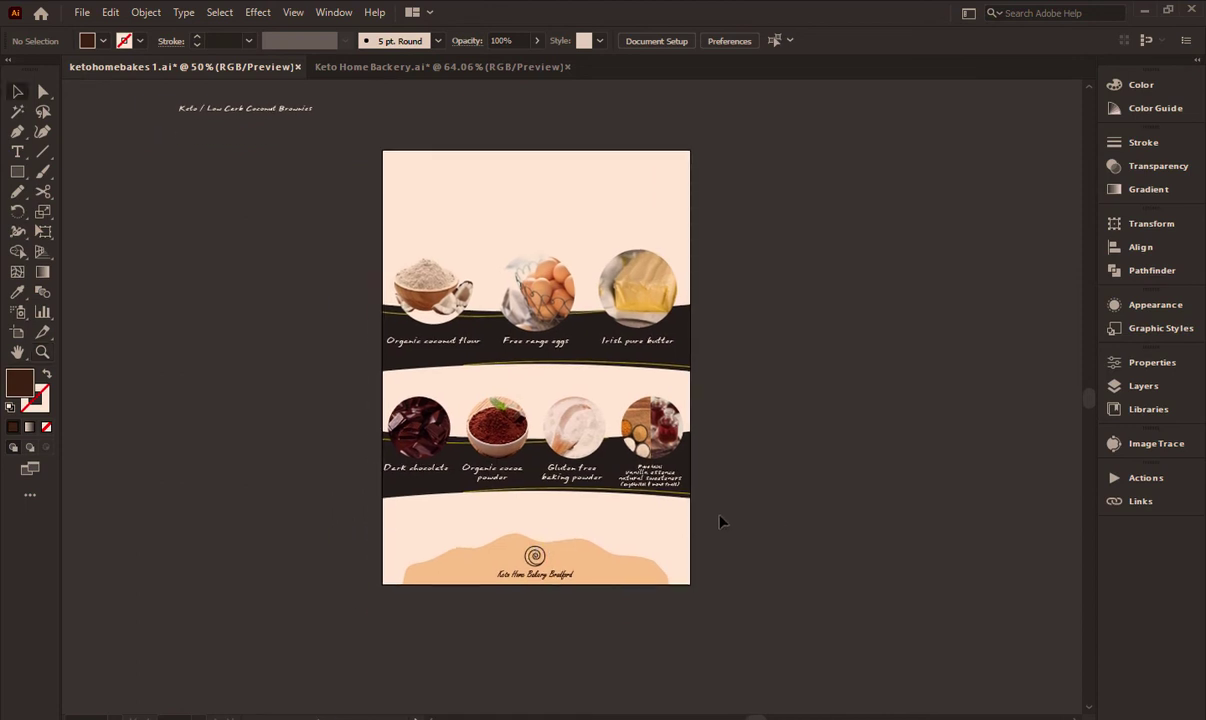
pyautogui.click(673, 563)
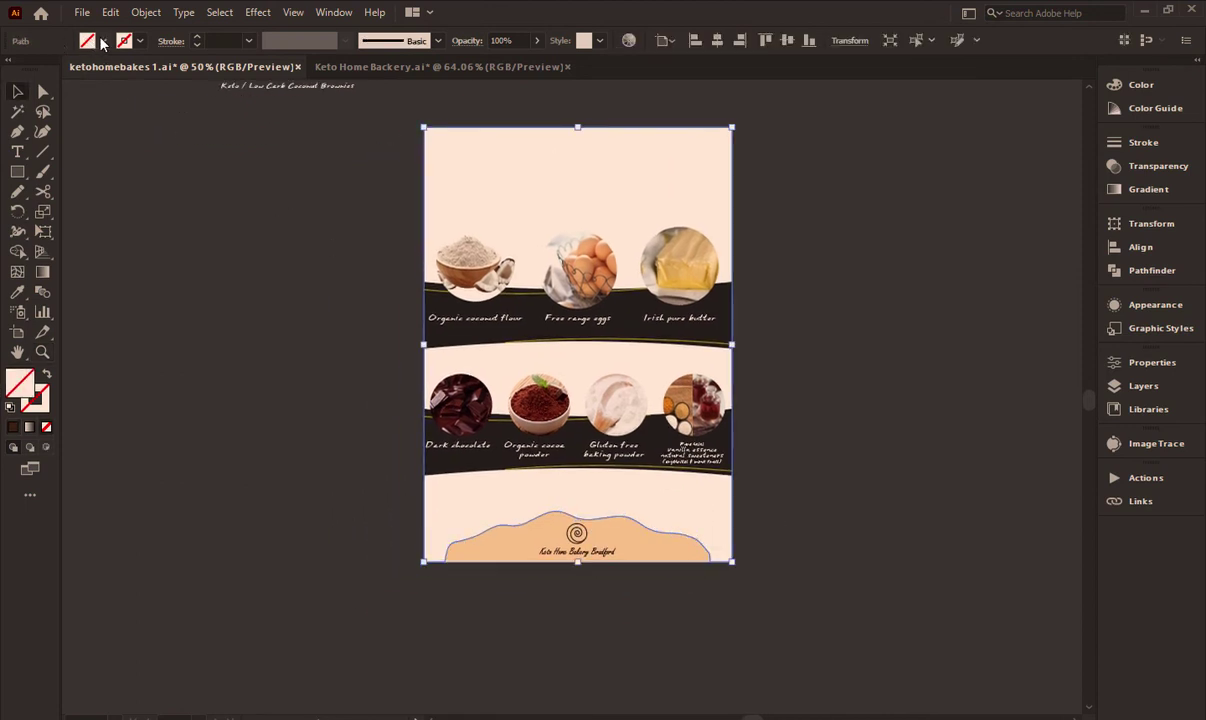
pyautogui.click(102, 41)
pyautogui.click(145, 69)
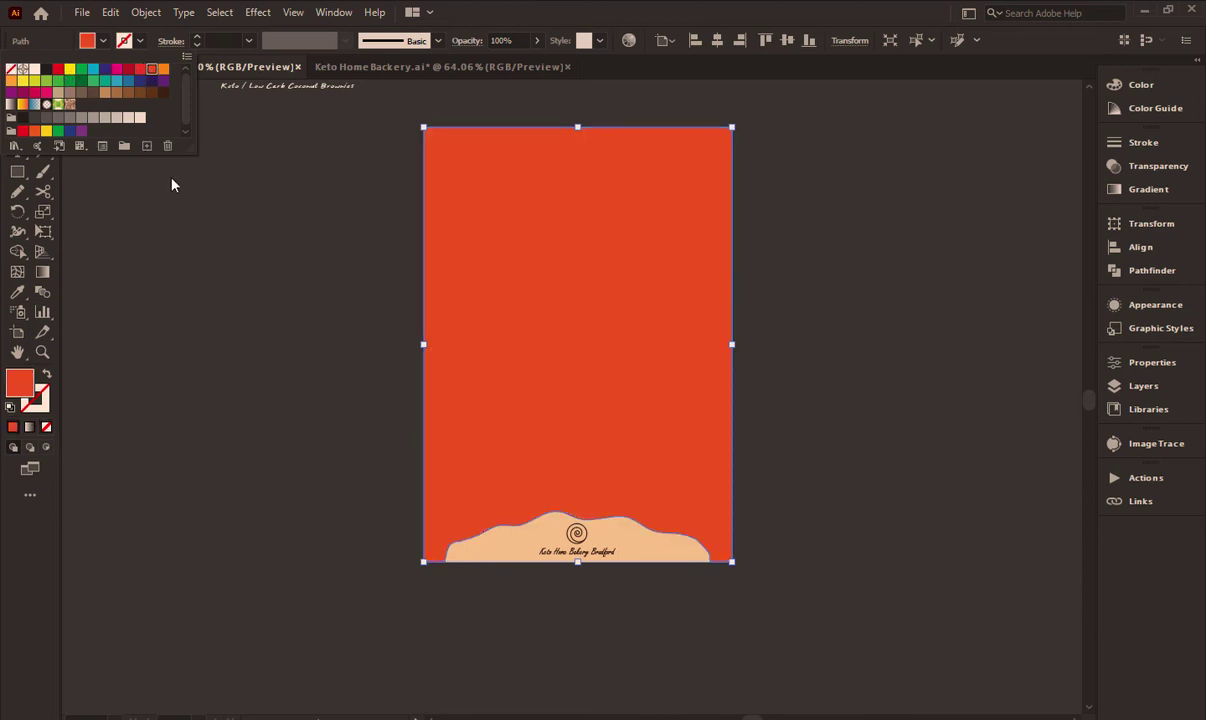
pyautogui.rightClick(531, 286)
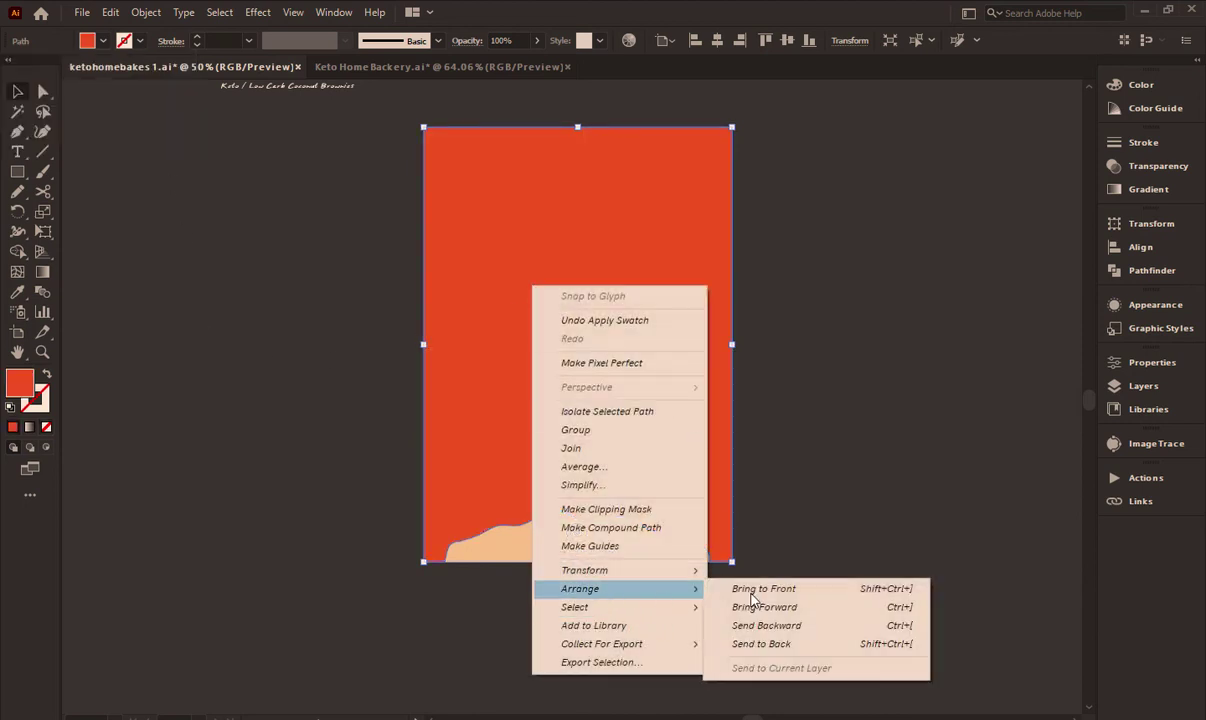
pyautogui.click(745, 592)
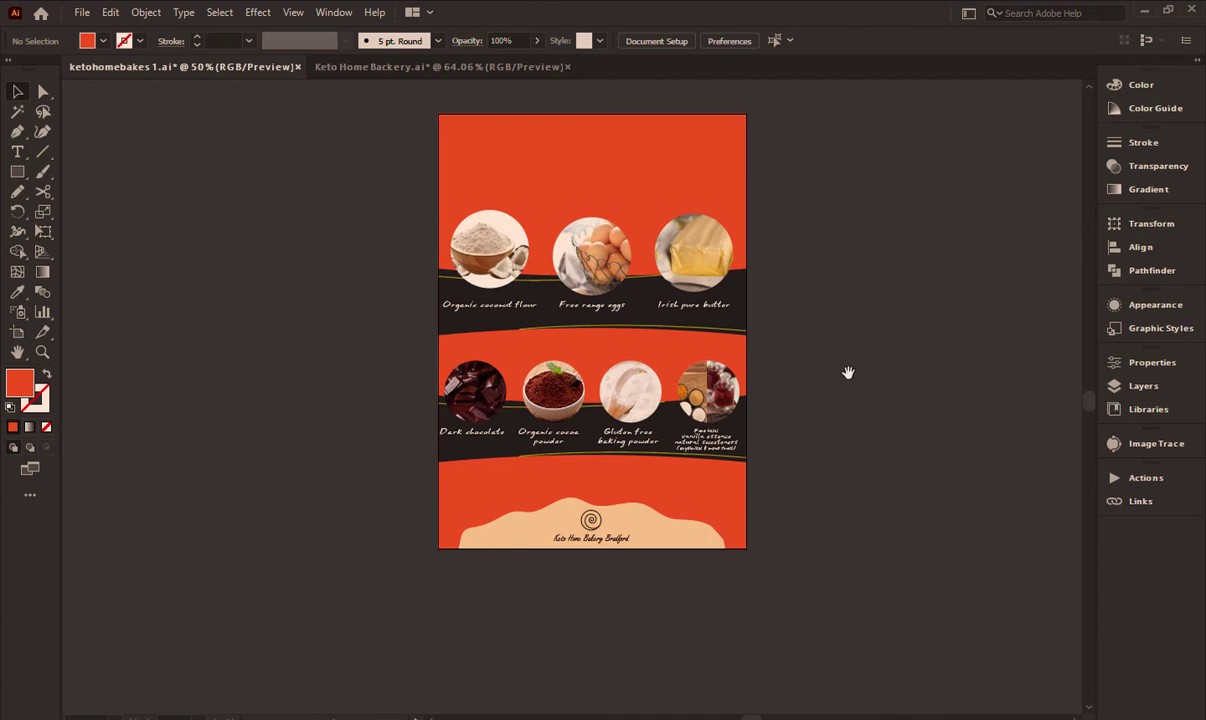
# Eyedrop the beige wave colour onto the background rectangle
pyautogui.moveTo(848, 372); pyautogui.dragTo(828, 416)
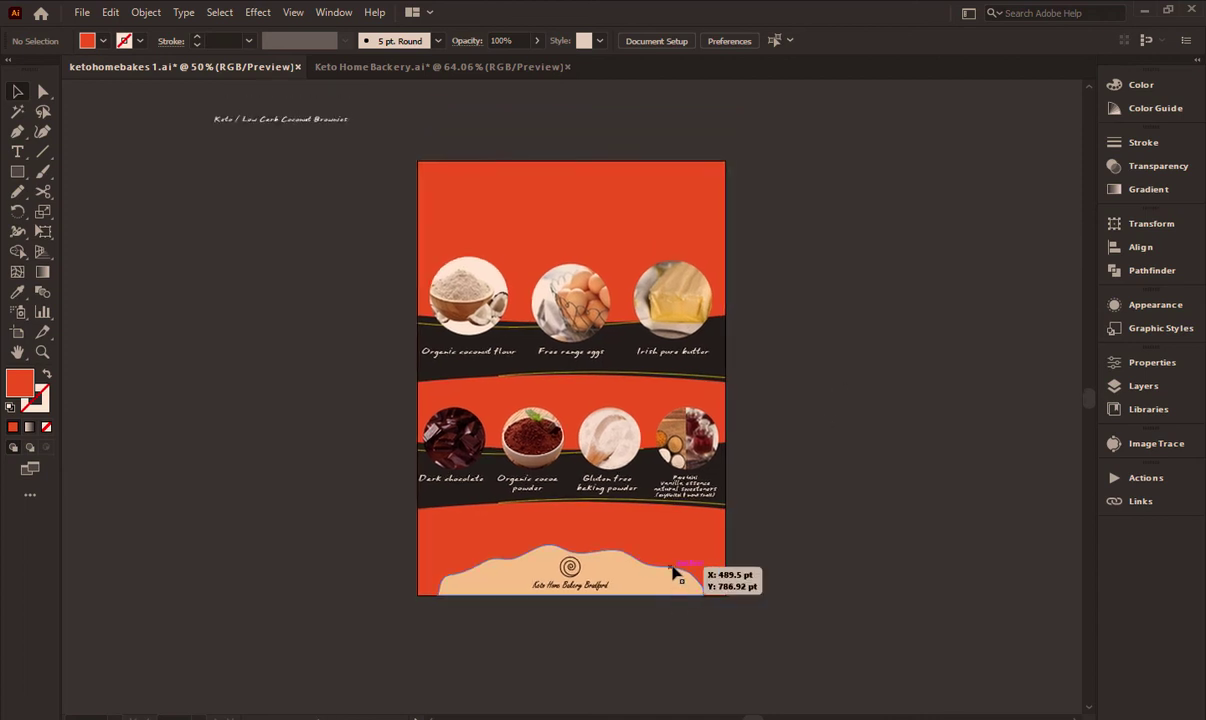
pyautogui.click(705, 557)
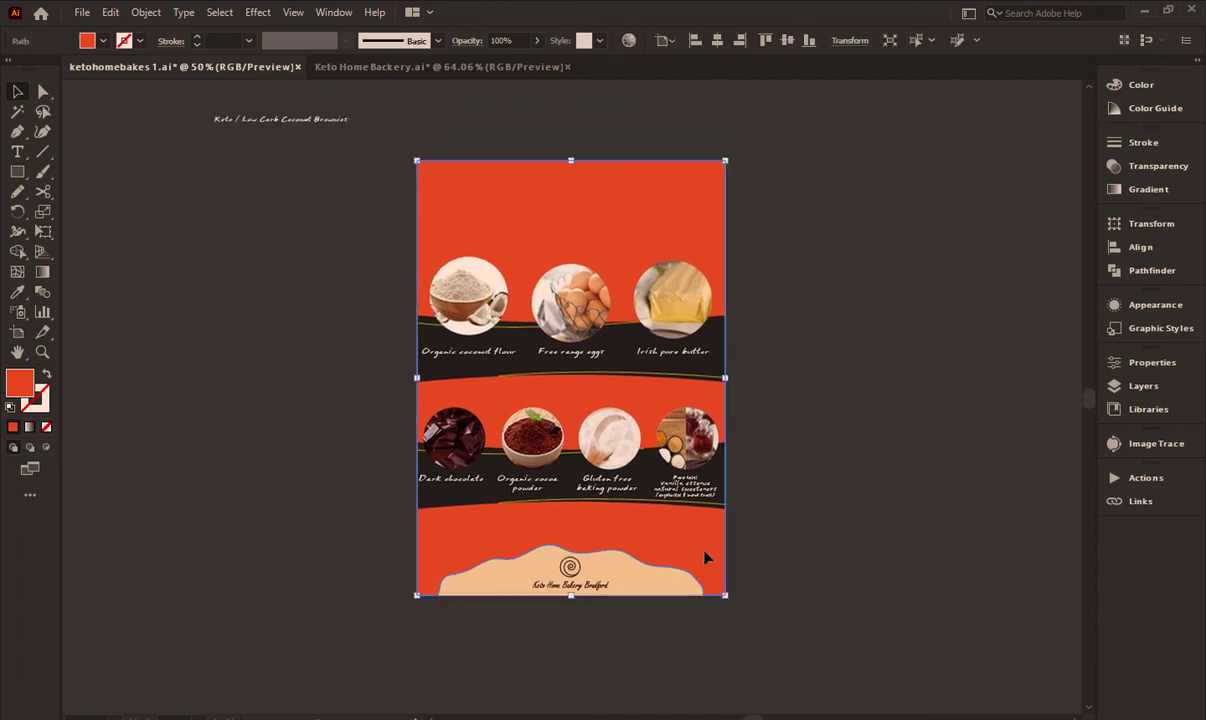
pyautogui.press('i')
pyautogui.click(645, 590)
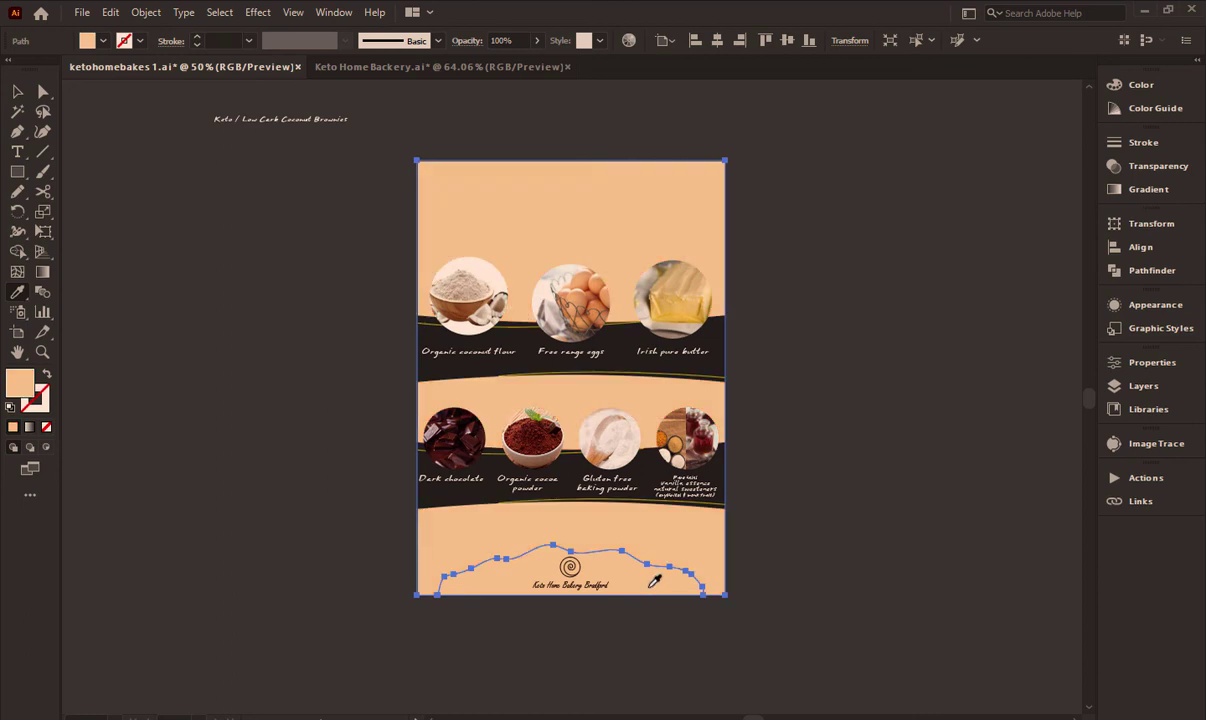
pyautogui.press('v')
# Fill the bottom wave shape with orange
pyautogui.click(629, 630)
pyautogui.click(640, 586)
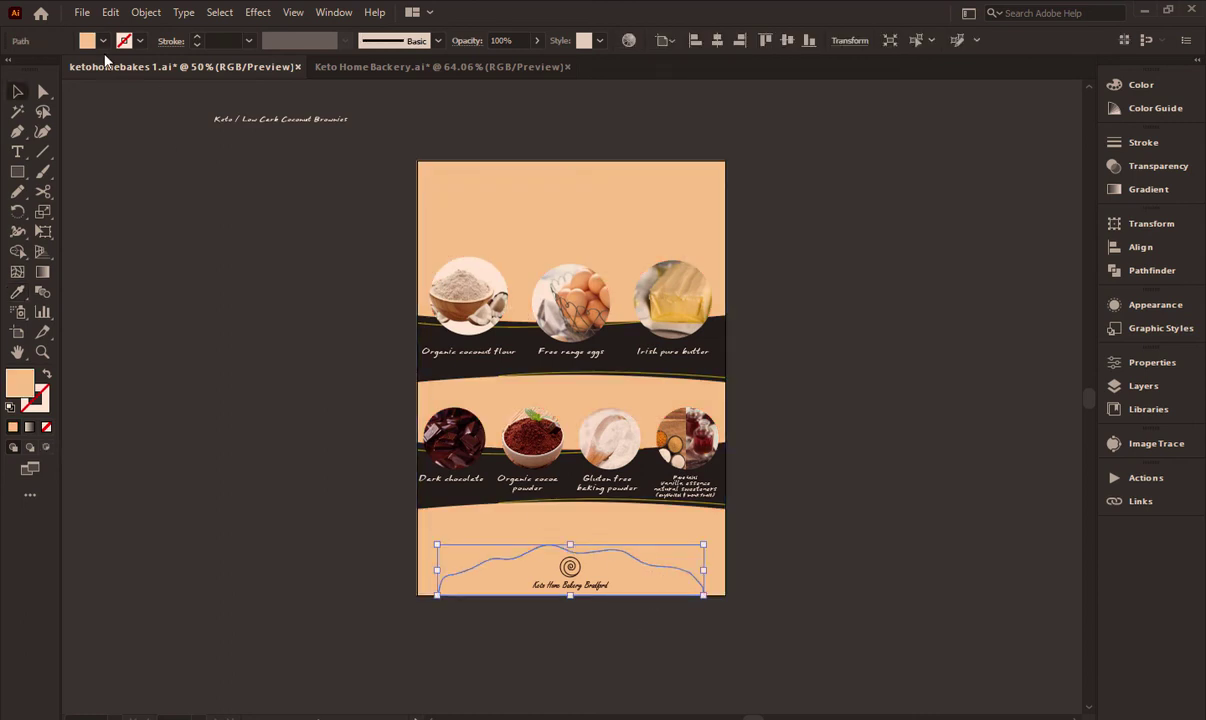
pyautogui.click(102, 40)
pyautogui.click(50, 70)
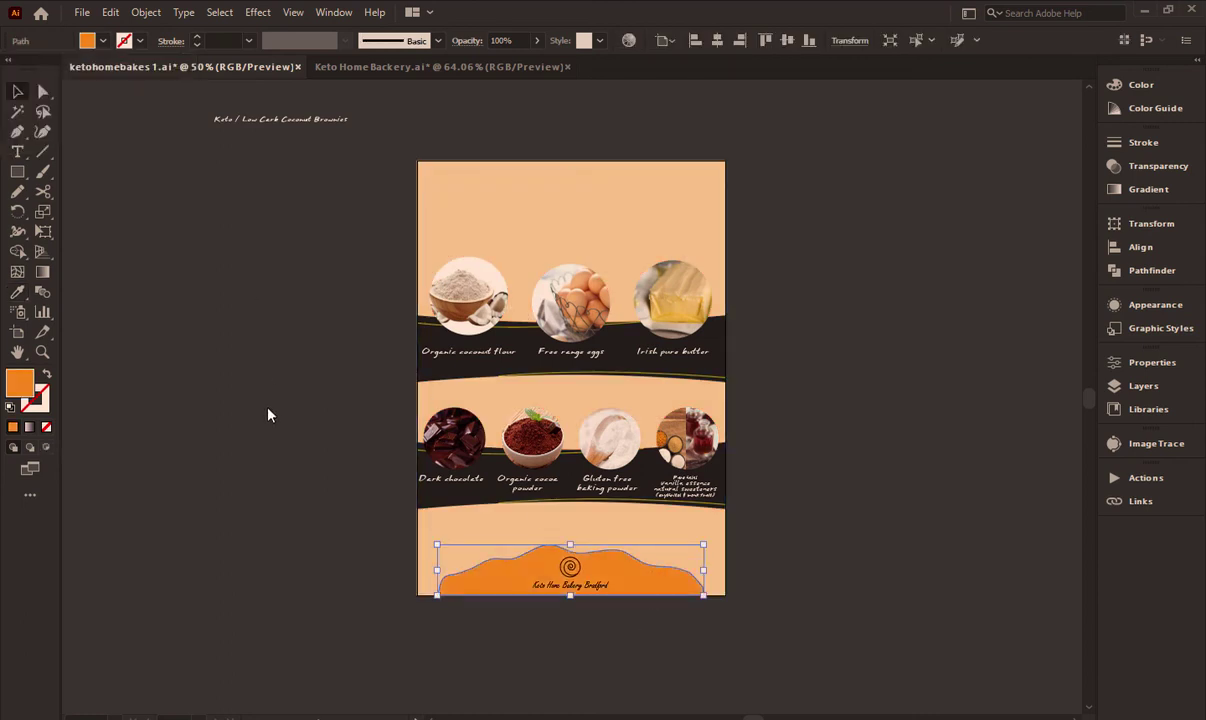
pyautogui.click(268, 414)
# Reposition the brownies title above the top of the poster
pyautogui.moveTo(528, 425); pyautogui.dragTo(512, 443)
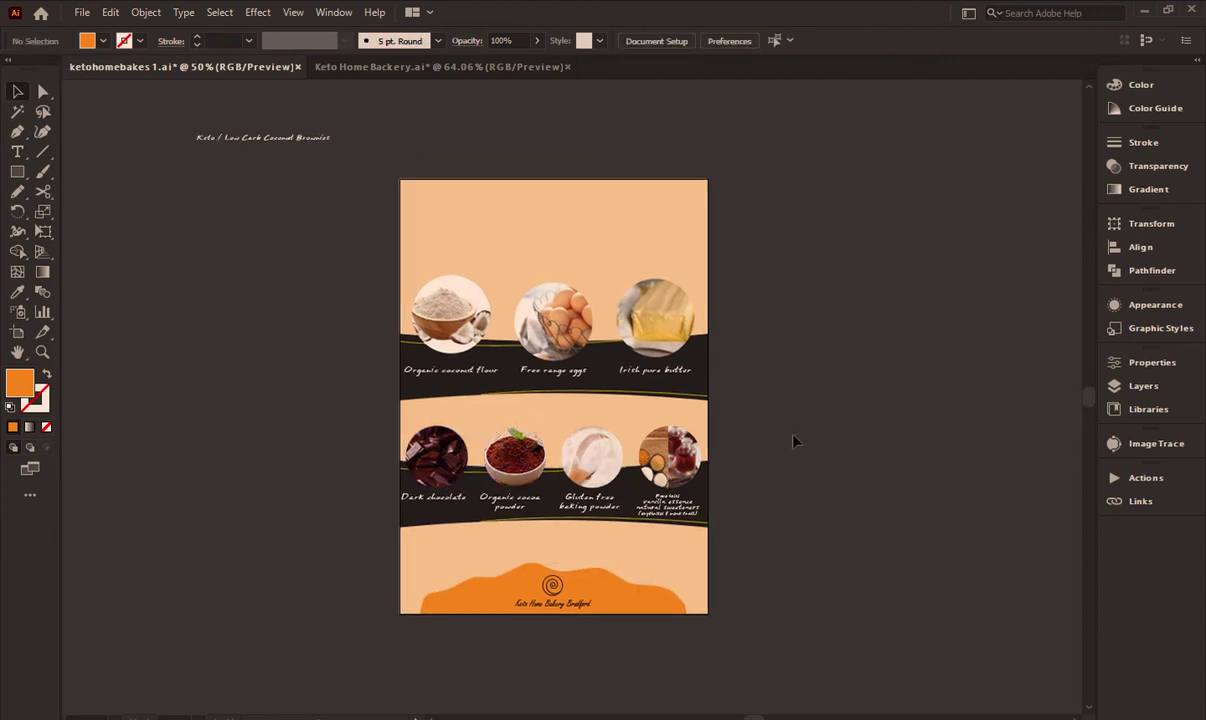
pyautogui.scroll(2, 735, 350)
pyautogui.scroll(1, 330, 182)
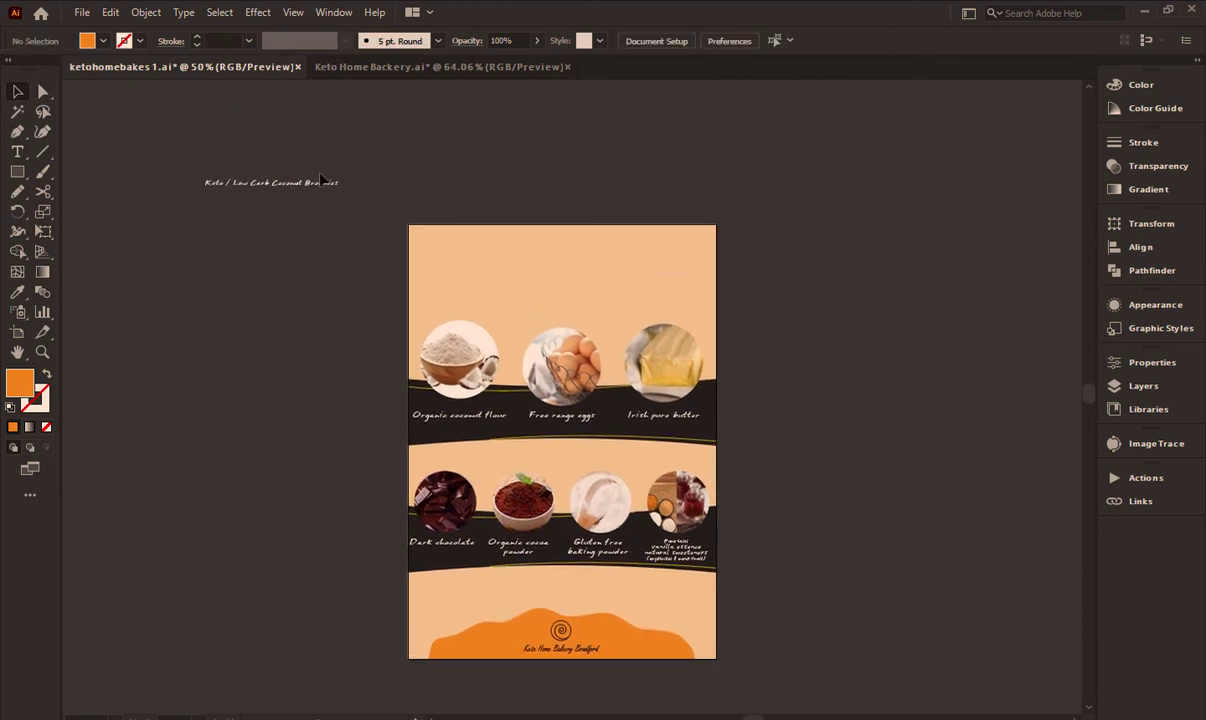
pyautogui.moveTo(320, 178)
pyautogui.mouseDown()
pyautogui.moveTo(596, 250)
pyautogui.moveTo(846, 276)
pyautogui.mouseUp()
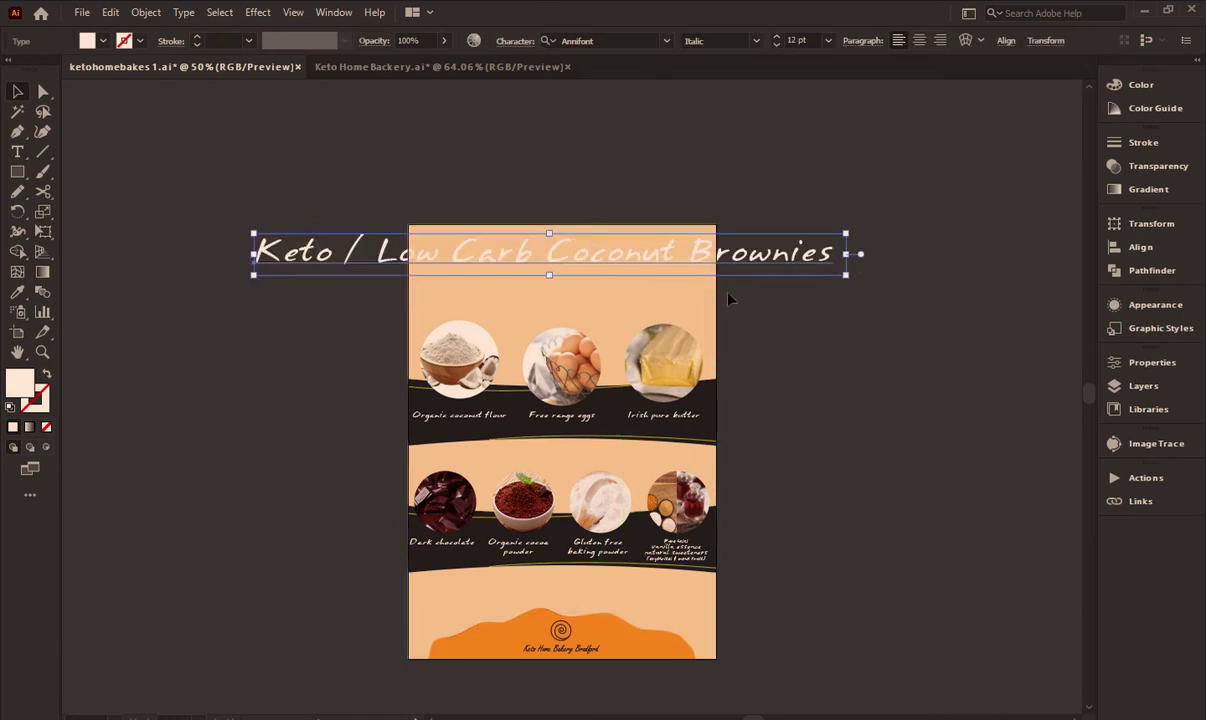
pyautogui.scroll(4, 728, 298)
pyautogui.hscroll(1, 728, 298)
pyautogui.moveTo(568, 460); pyautogui.dragTo(590, 349)
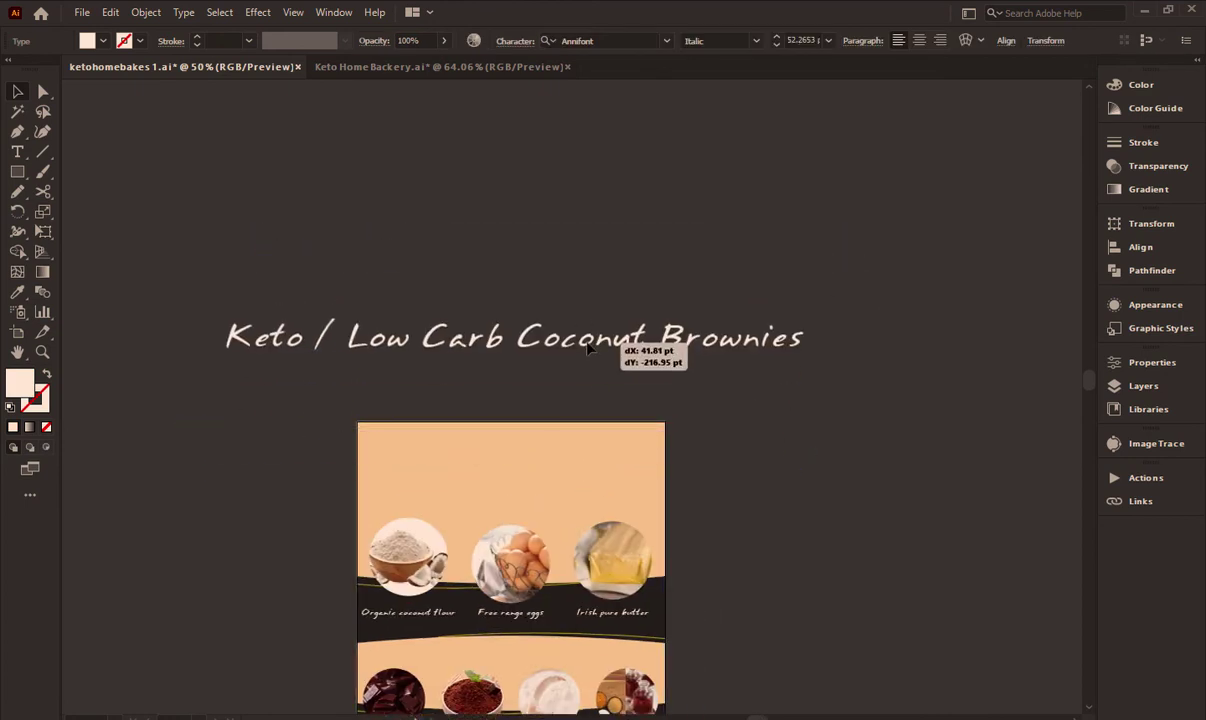
# Change the title font to Arial
pyautogui.click(773, 438)
pyautogui.hscroll(5, 600, 400)
pyautogui.click(440, 280)
pyautogui.scroll(-2, 540, 200)
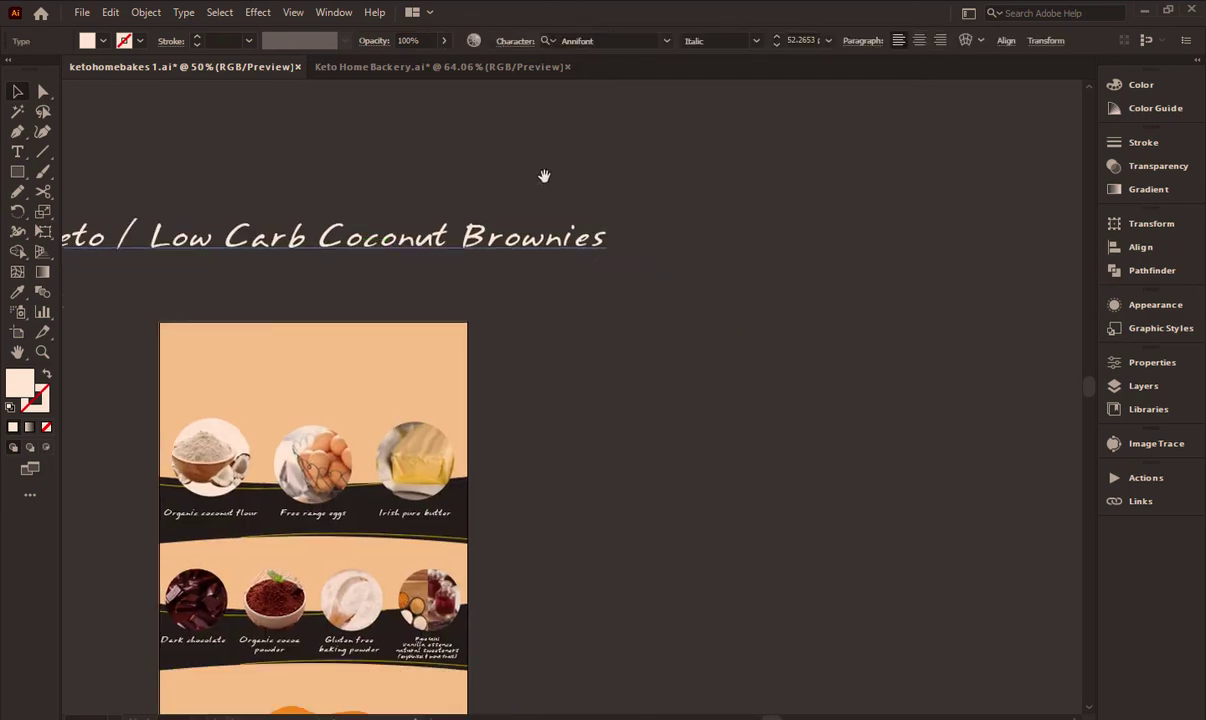
pyautogui.click(666, 41)
pyautogui.click(892, 228)
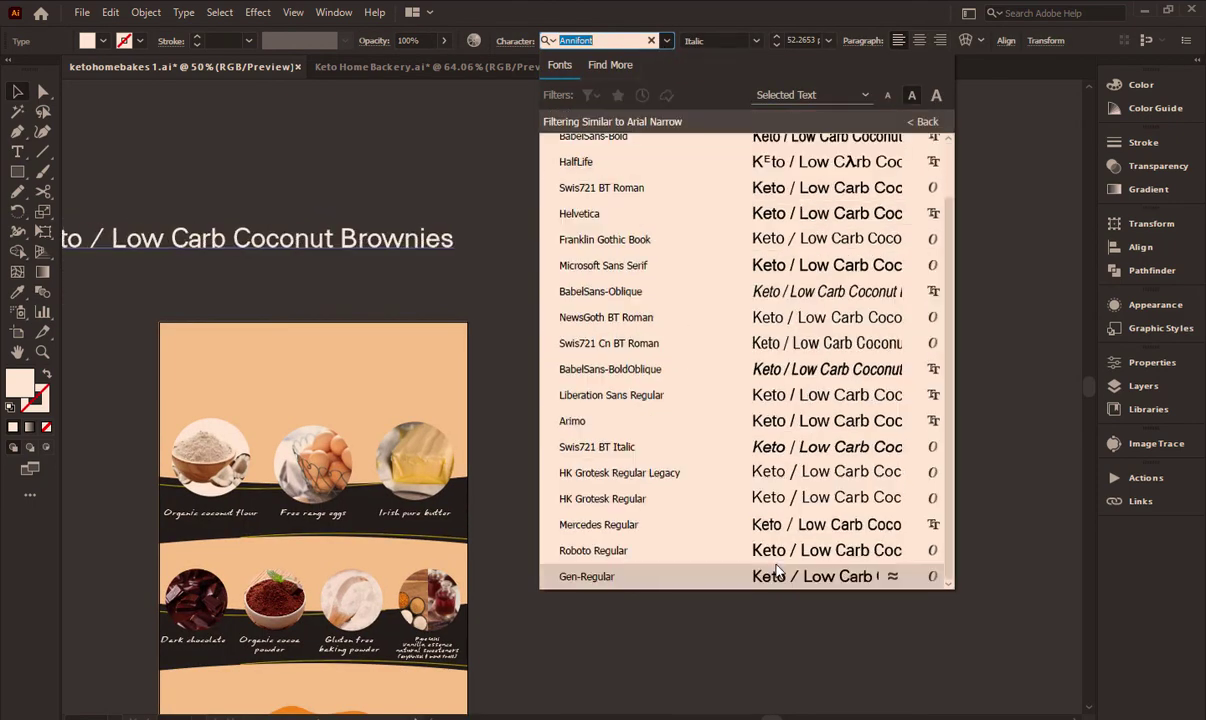
pyautogui.scroll(1, 776, 359)
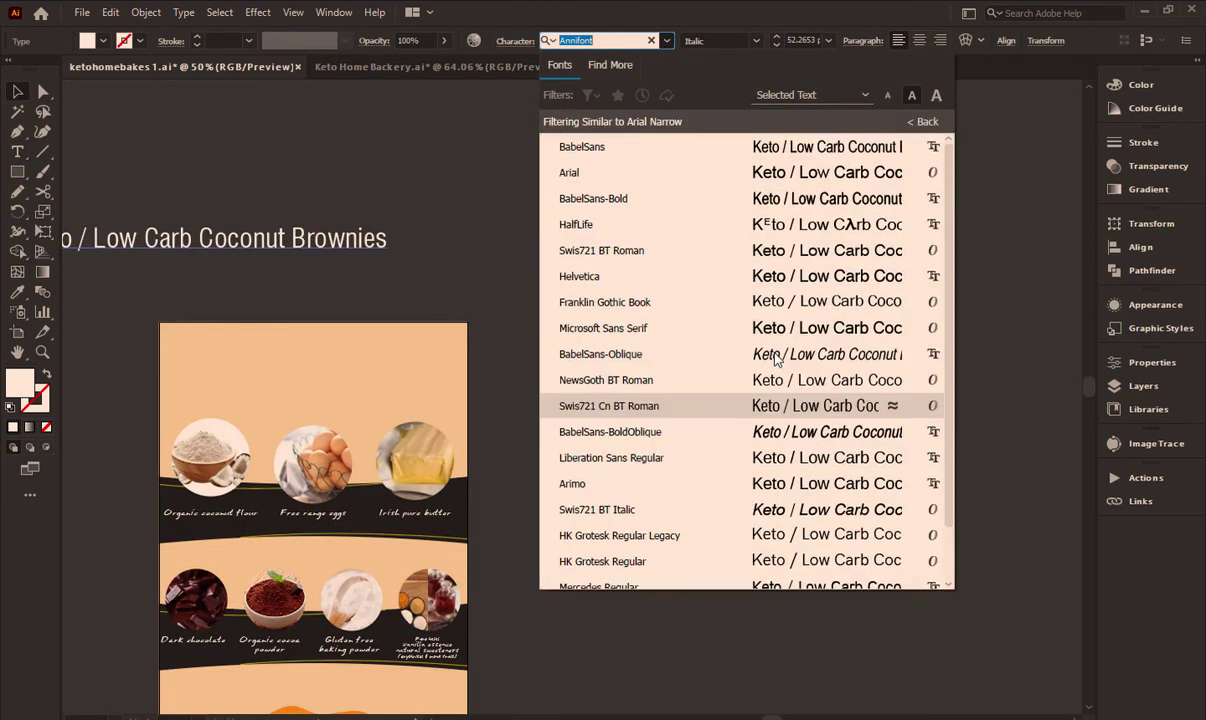
pyautogui.click(776, 172)
# Move the title down onto the poster
pyautogui.click(622, 334)
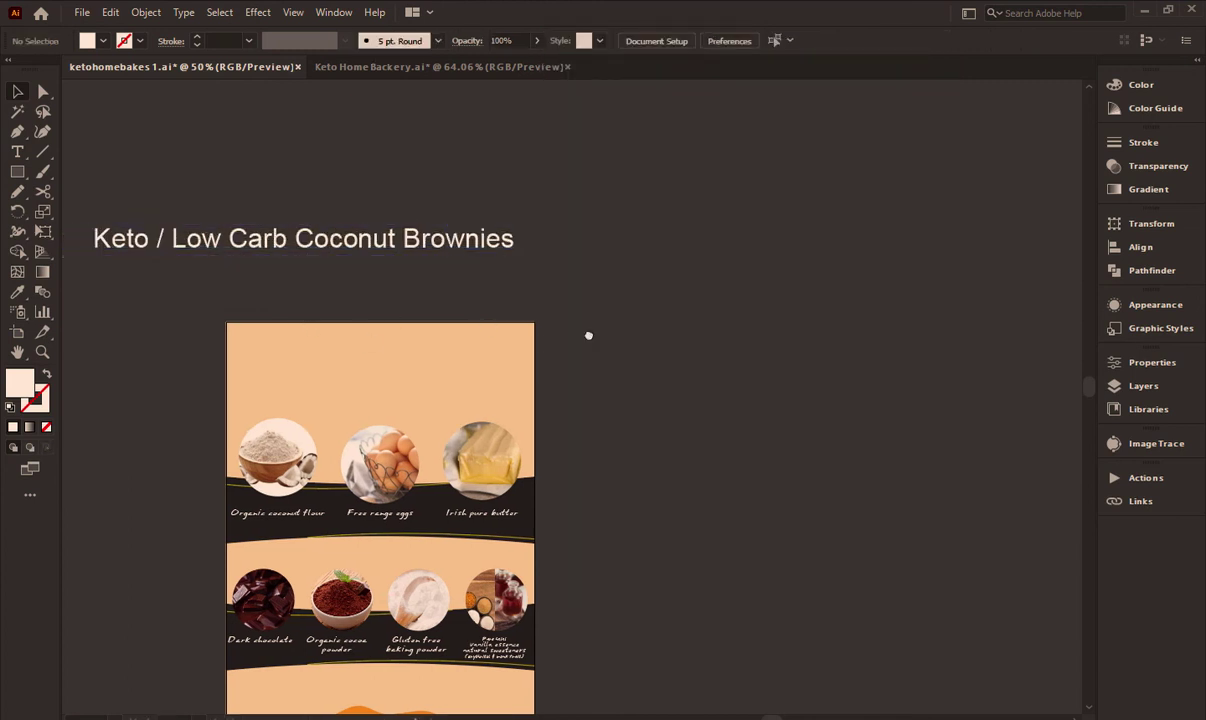
pyautogui.hscroll(-5, 587, 334)
pyautogui.moveTo(584, 262)
pyautogui.mouseDown()
pyautogui.moveTo(675, 384)
pyautogui.moveTo(657, 376)
pyautogui.mouseUp()
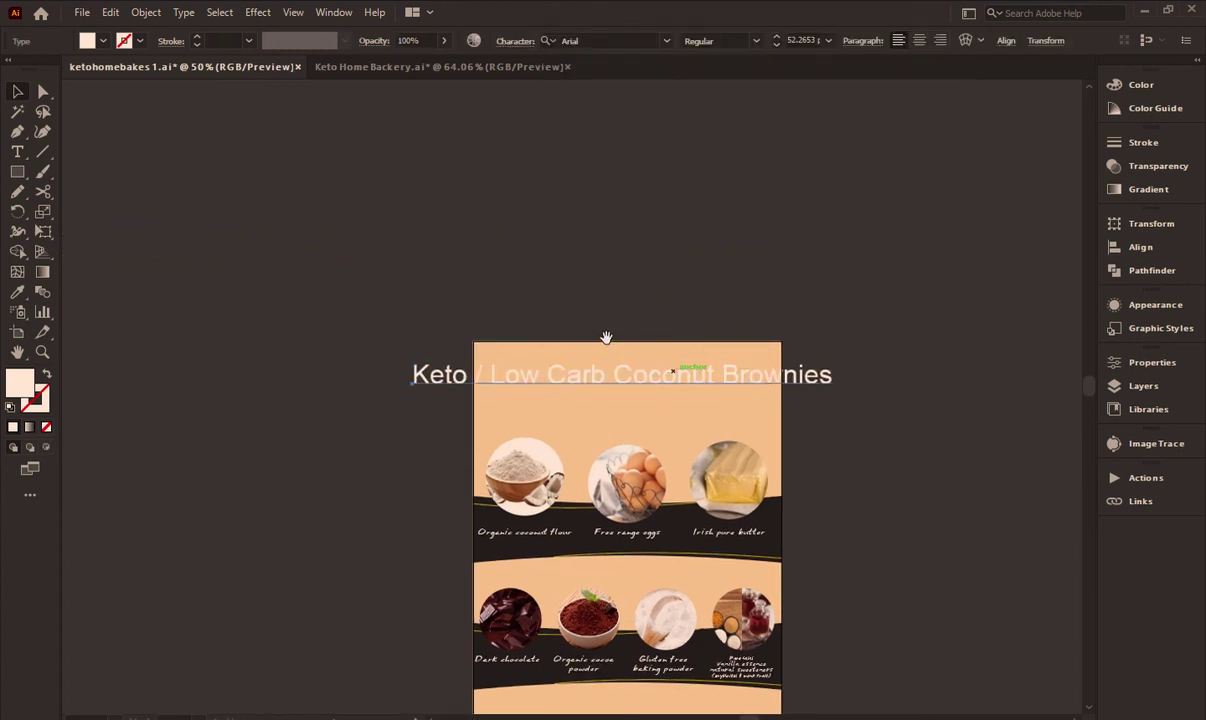
pyautogui.hscroll(5, 505, 202)
pyautogui.scroll(-2, 505, 202)
pyautogui.scroll(-1, 485, 320)
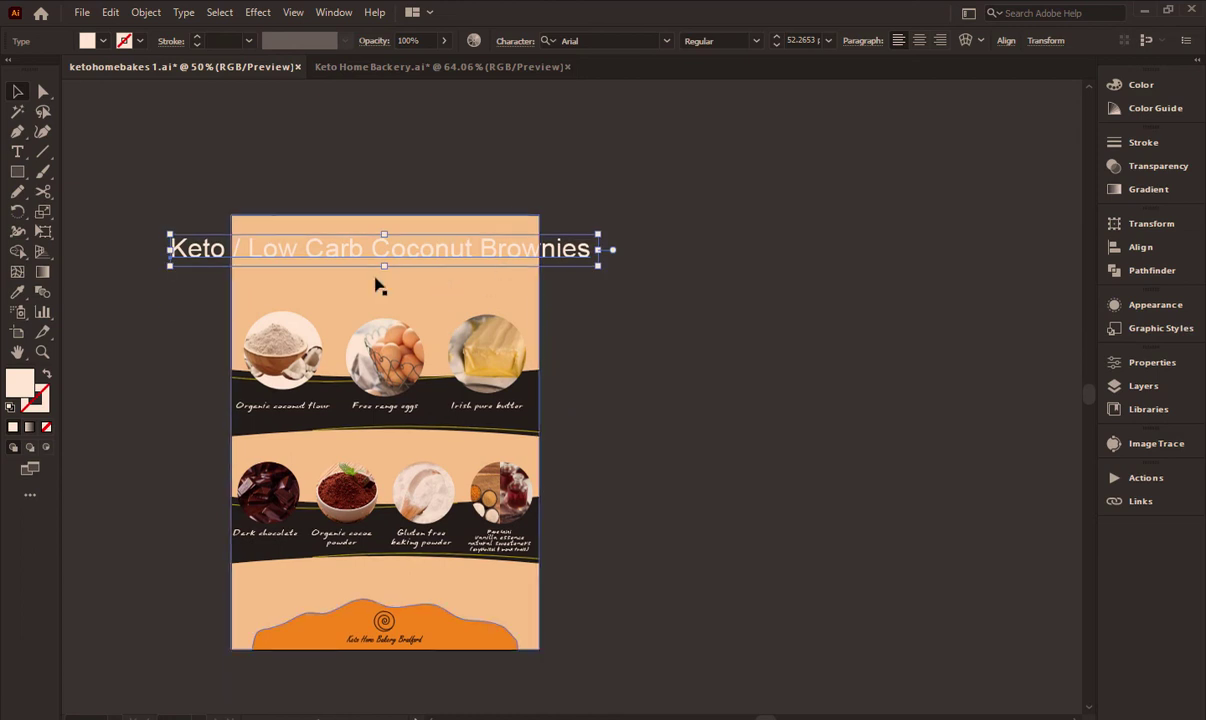
# Colour the title dark brown and move it back above the poster
pyautogui.click(103, 40)
pyautogui.click(155, 100)
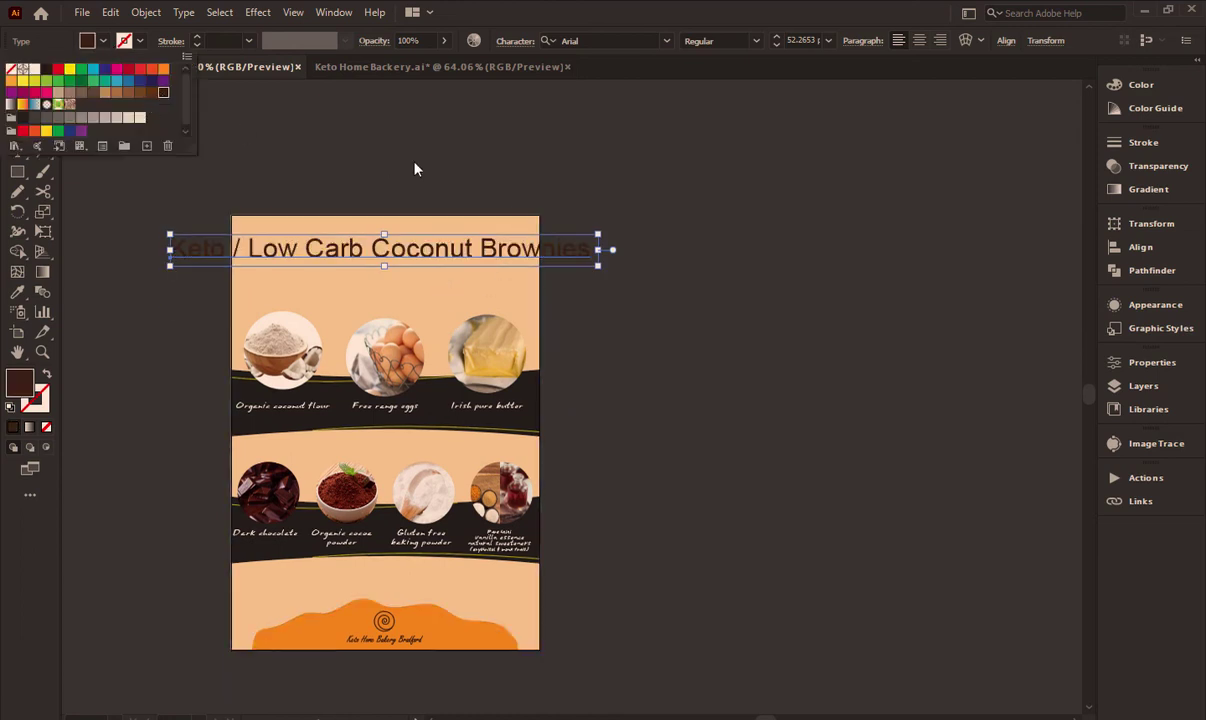
pyautogui.press('Escape')
pyautogui.scroll(1, 401, 255)
pyautogui.hscroll(1, 401, 255)
pyautogui.moveTo(378, 287); pyautogui.dragTo(383, 218)
pyautogui.scroll(1, 344, 234)
pyautogui.hscroll(-1, 344, 234)
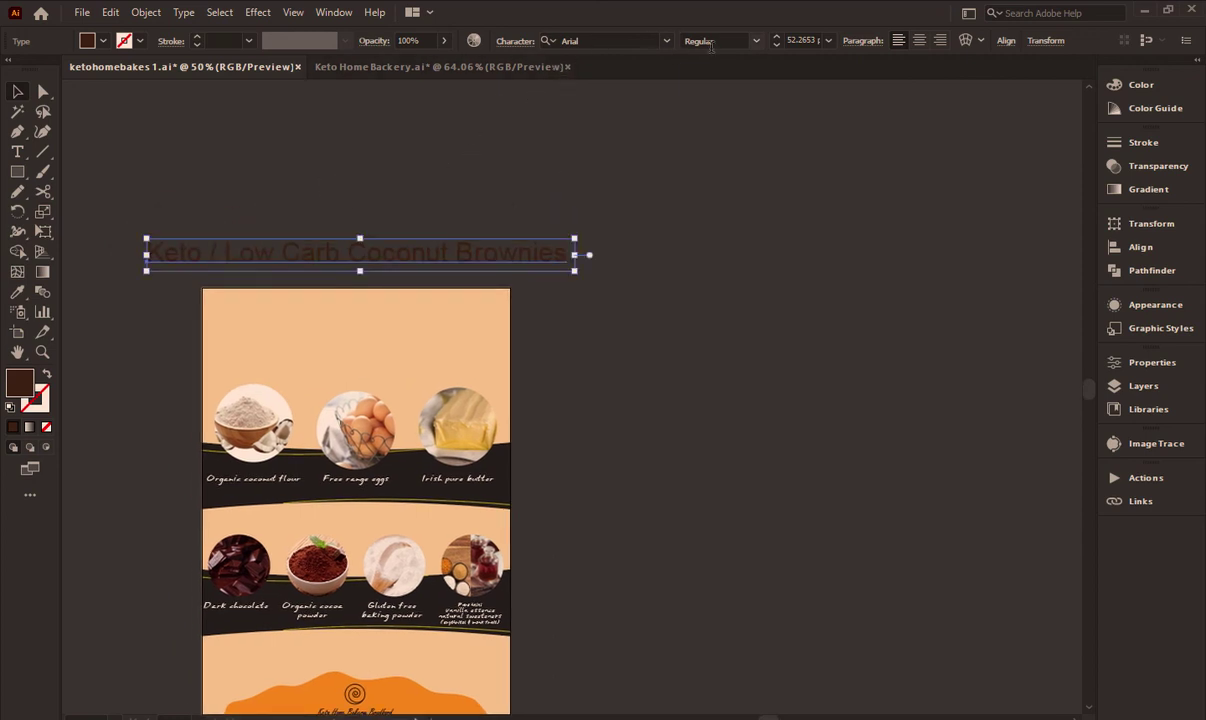
# Change the title font to Minion Variable Concept and place it at the poster's top
pyautogui.click(756, 41)
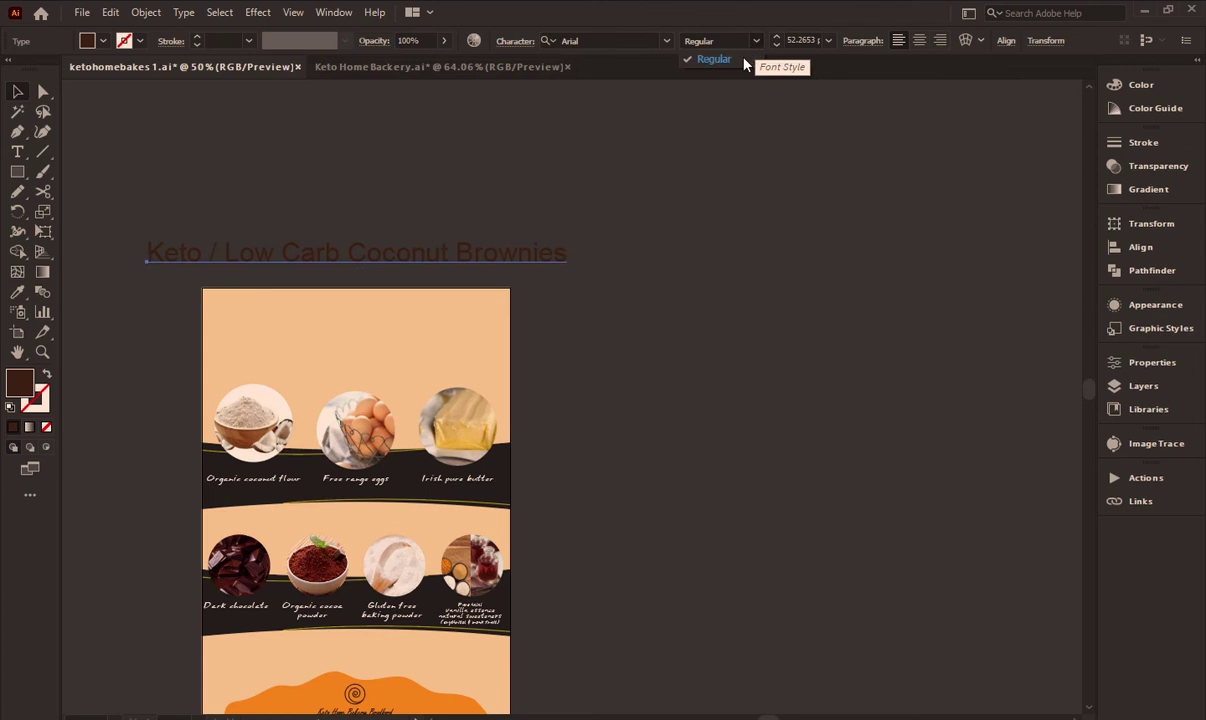
pyautogui.click(622, 40)
pyautogui.click(619, 40)
pyautogui.press('BackSpace')
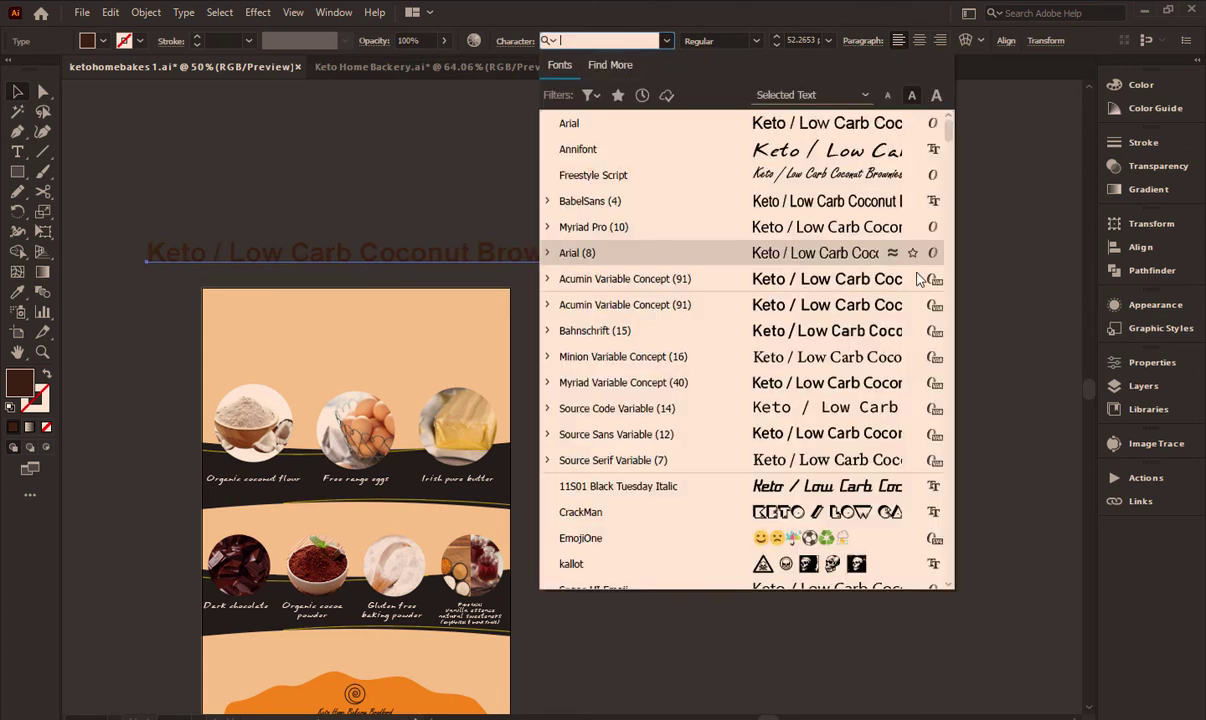
pyautogui.click(806, 358)
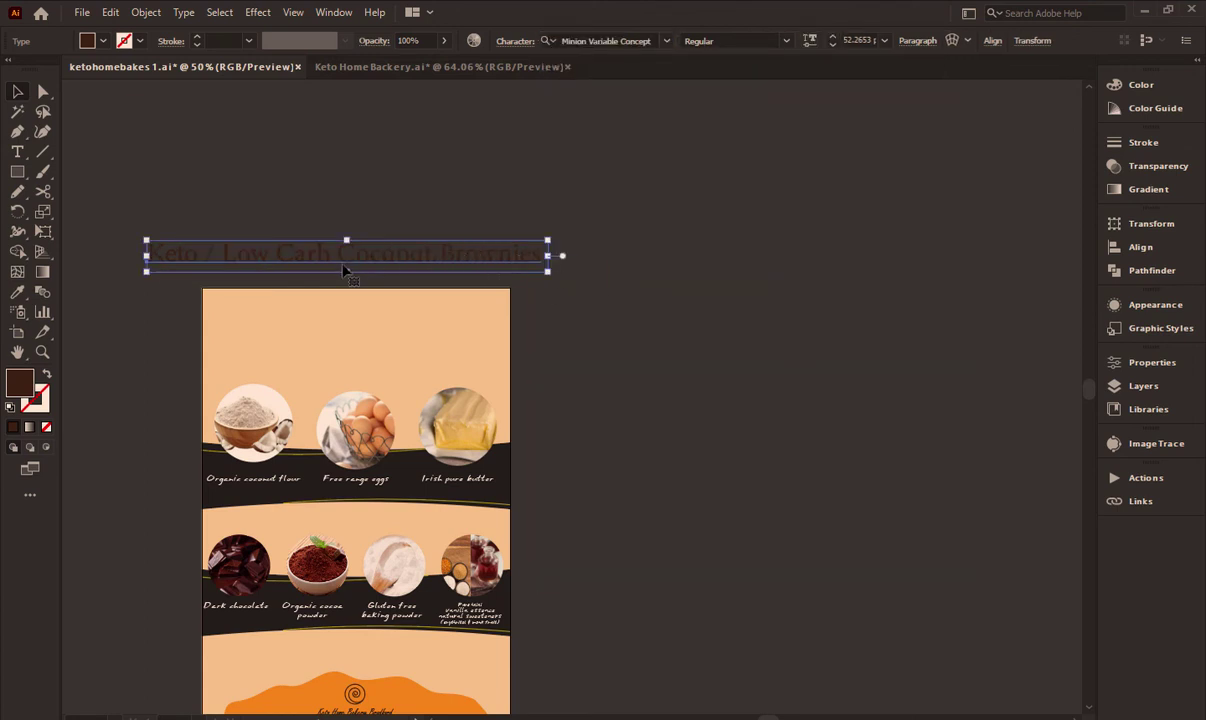
pyautogui.moveTo(346, 271); pyautogui.dragTo(346, 283)
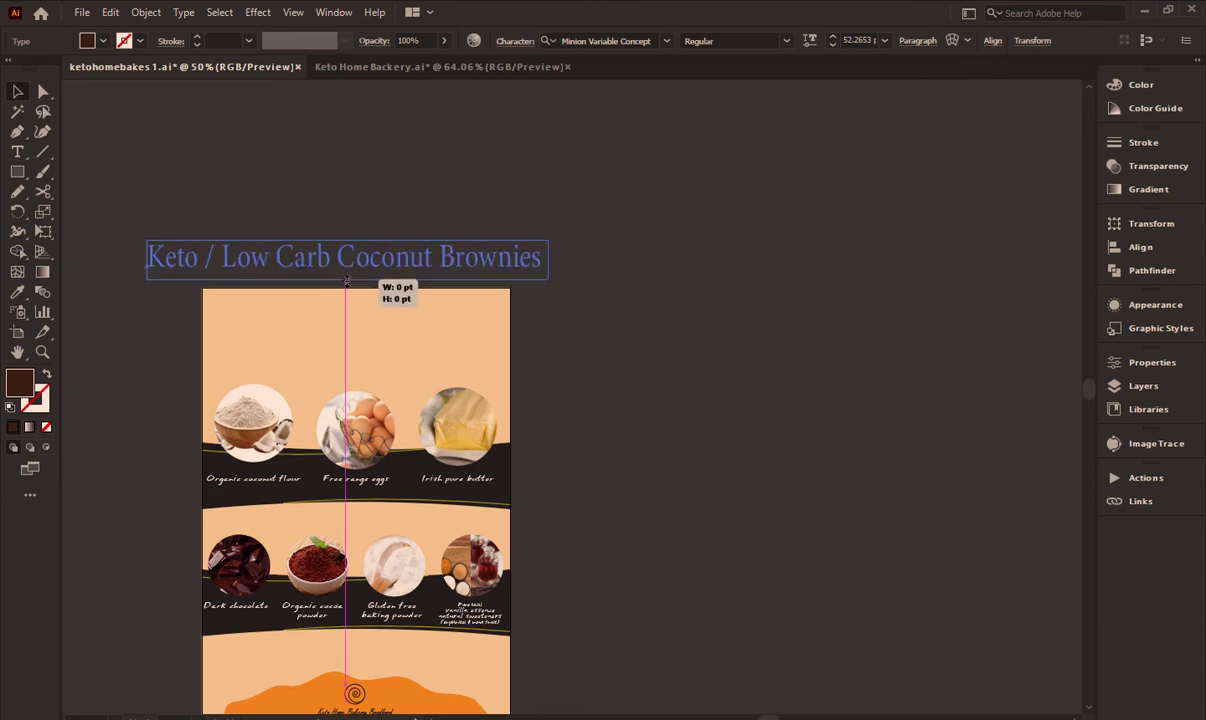
pyautogui.hscroll(-3, 622, 318)
pyautogui.moveTo(560, 275); pyautogui.dragTo(552, 343)
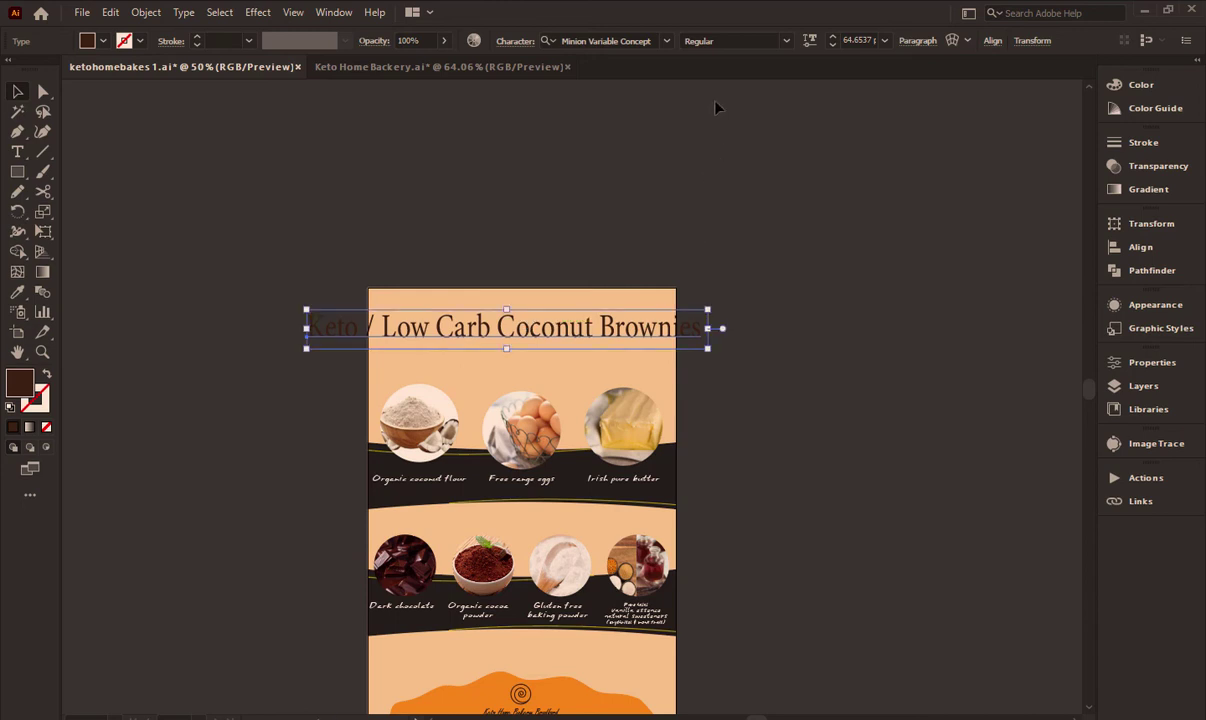
# Make the title Bold Italic
pyautogui.click(786, 40)
pyautogui.click(740, 268)
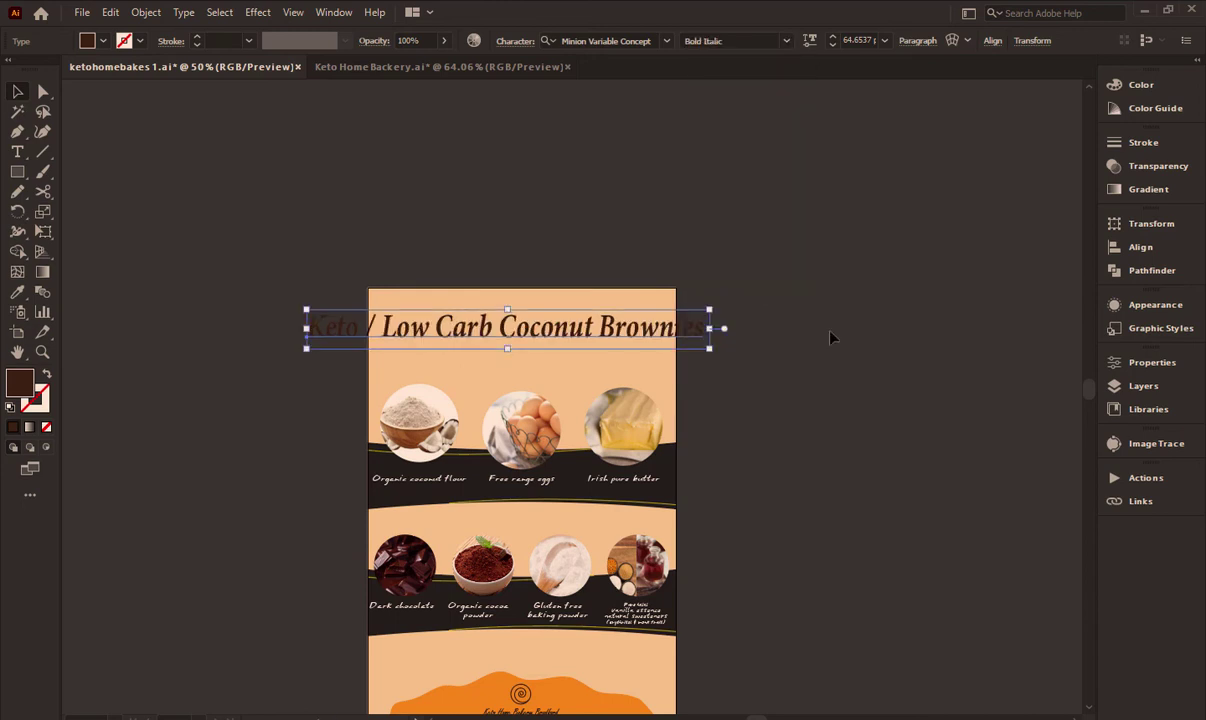
pyautogui.click(832, 336)
# Move the title up off the artboard onto the pasteboard above the poster
pyautogui.click(700, 336)
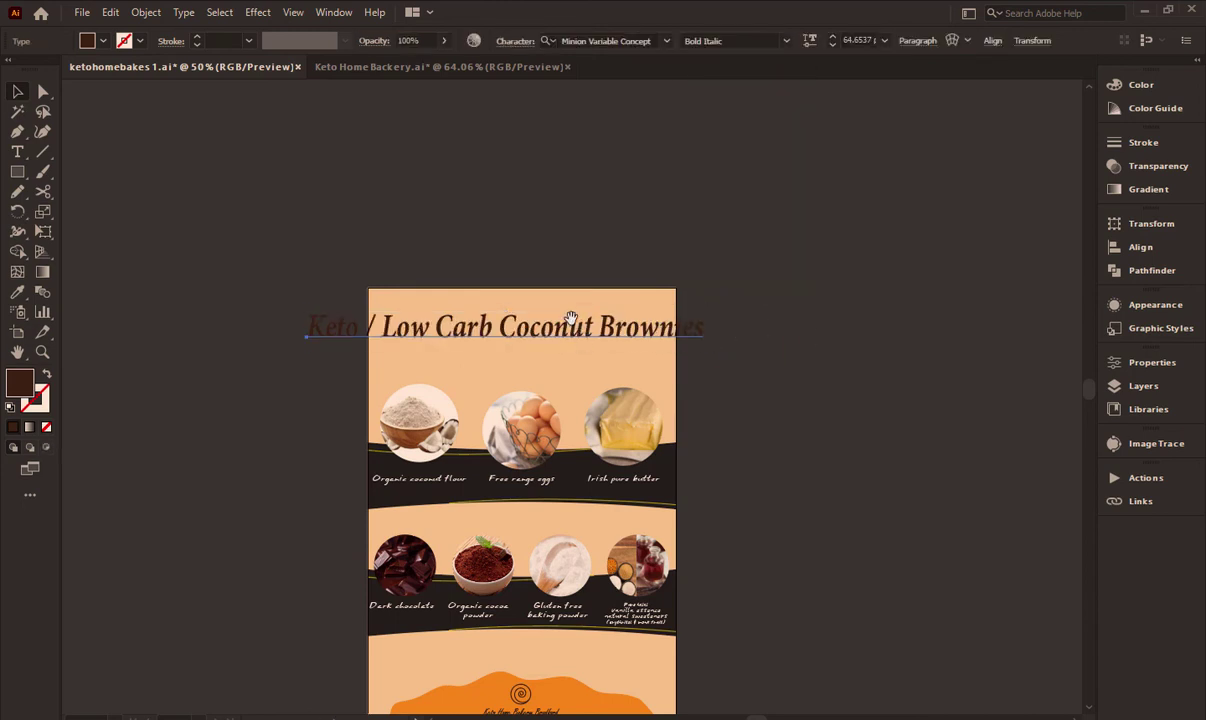
pyautogui.moveTo(624, 222); pyautogui.dragTo(632, 214)
pyautogui.press('z')
pyautogui.moveTo(509, 318); pyautogui.dragTo(624, 301)
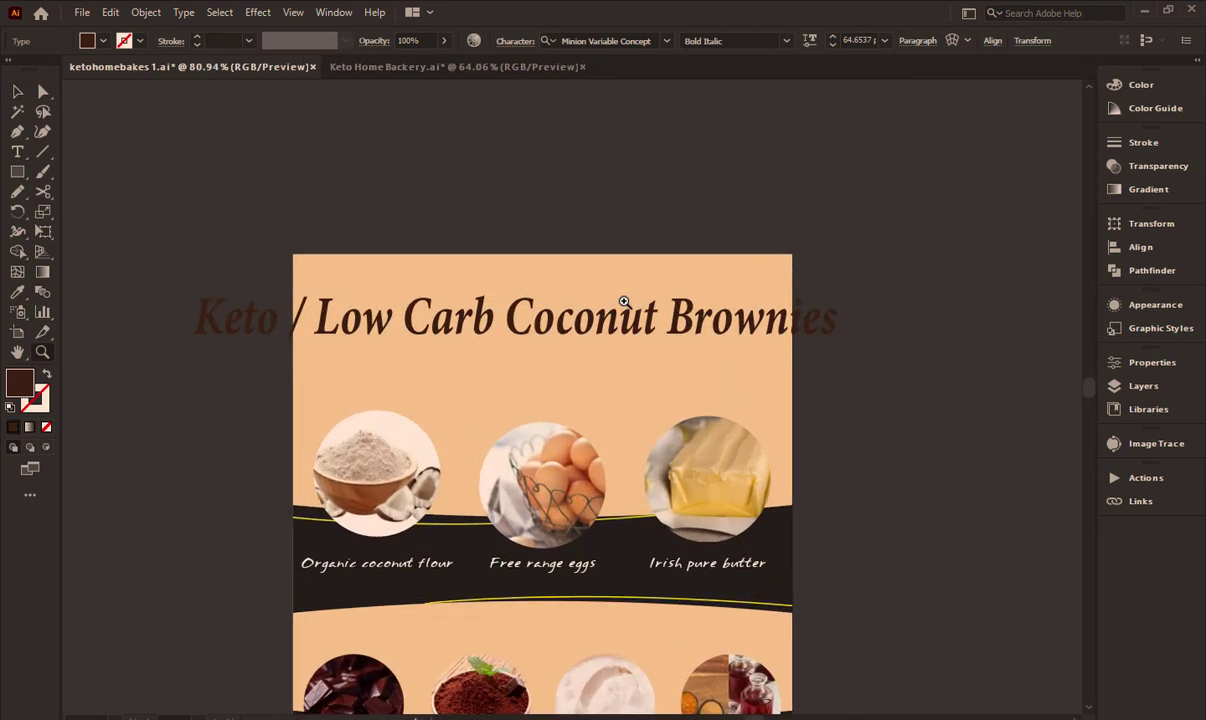
pyautogui.press('v')
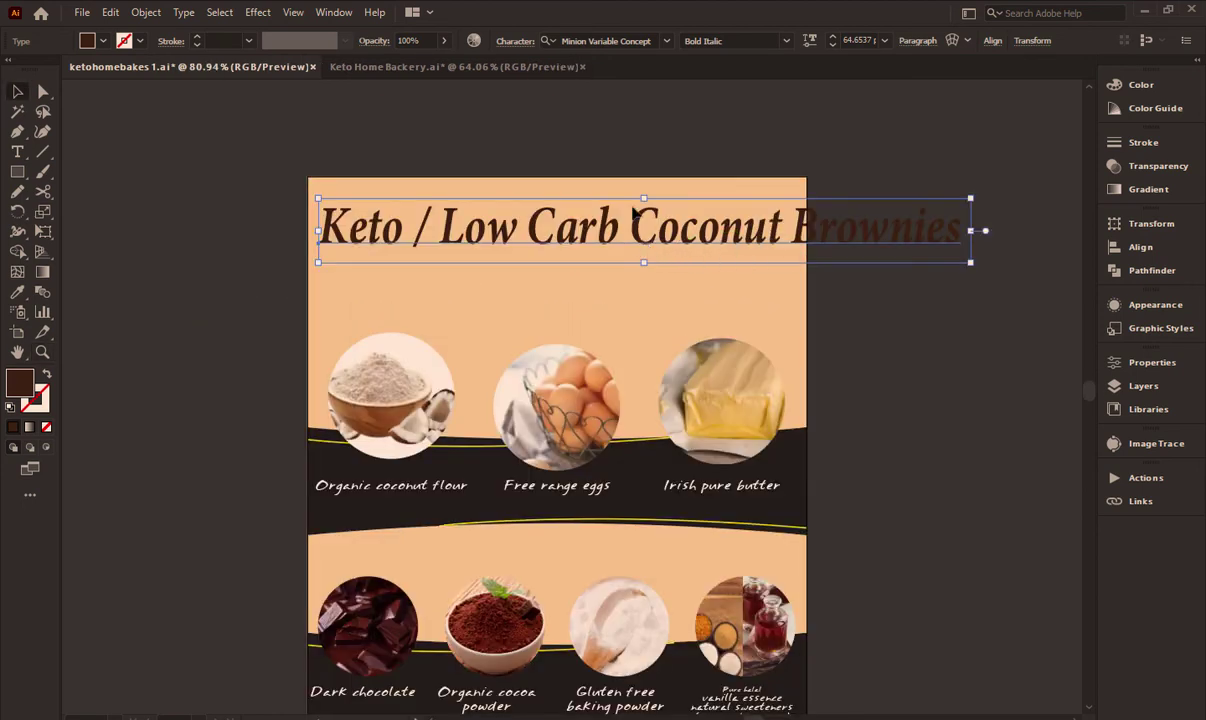
pyautogui.moveTo(633, 213); pyautogui.dragTo(570, 98)
# Duplicate the dark band with its yellow lines up to the poster's top and scale it down
pyautogui.click(792, 480)
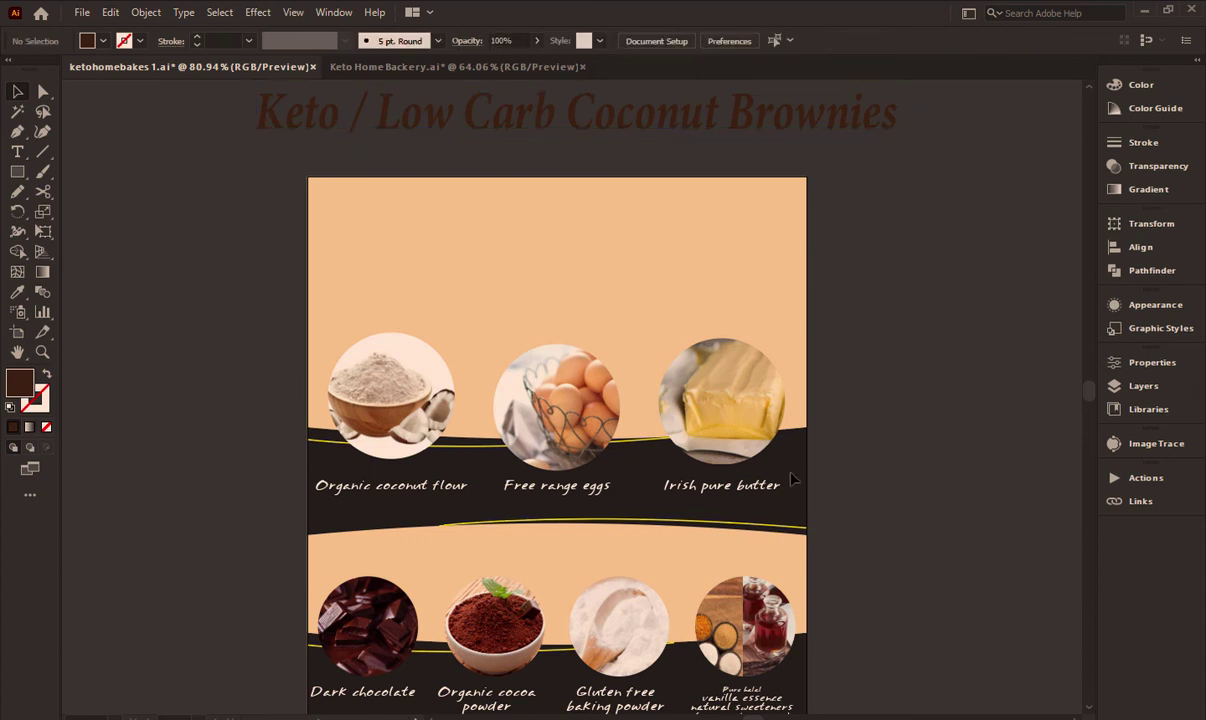
pyautogui.click(795, 480)
pyautogui.keyDown('shift'); pyautogui.click(670, 522); pyautogui.keyUp('shift')
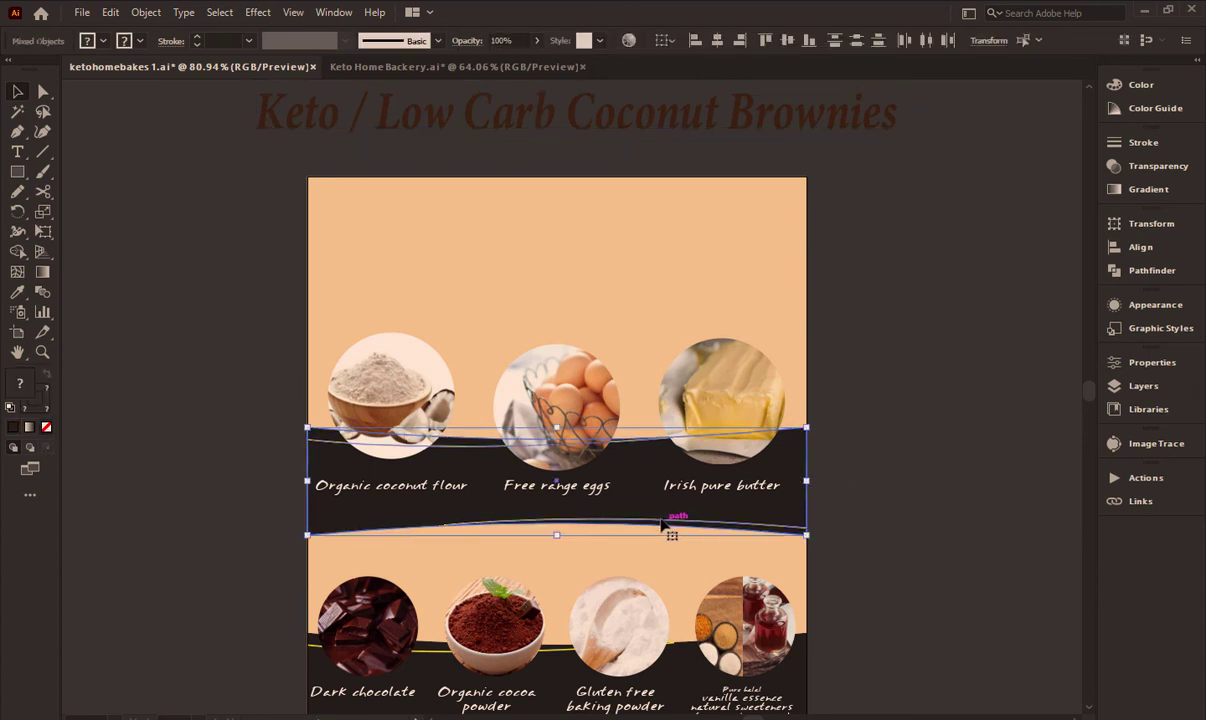
pyautogui.moveTo(643, 467); pyautogui.dragTo(645, 292)
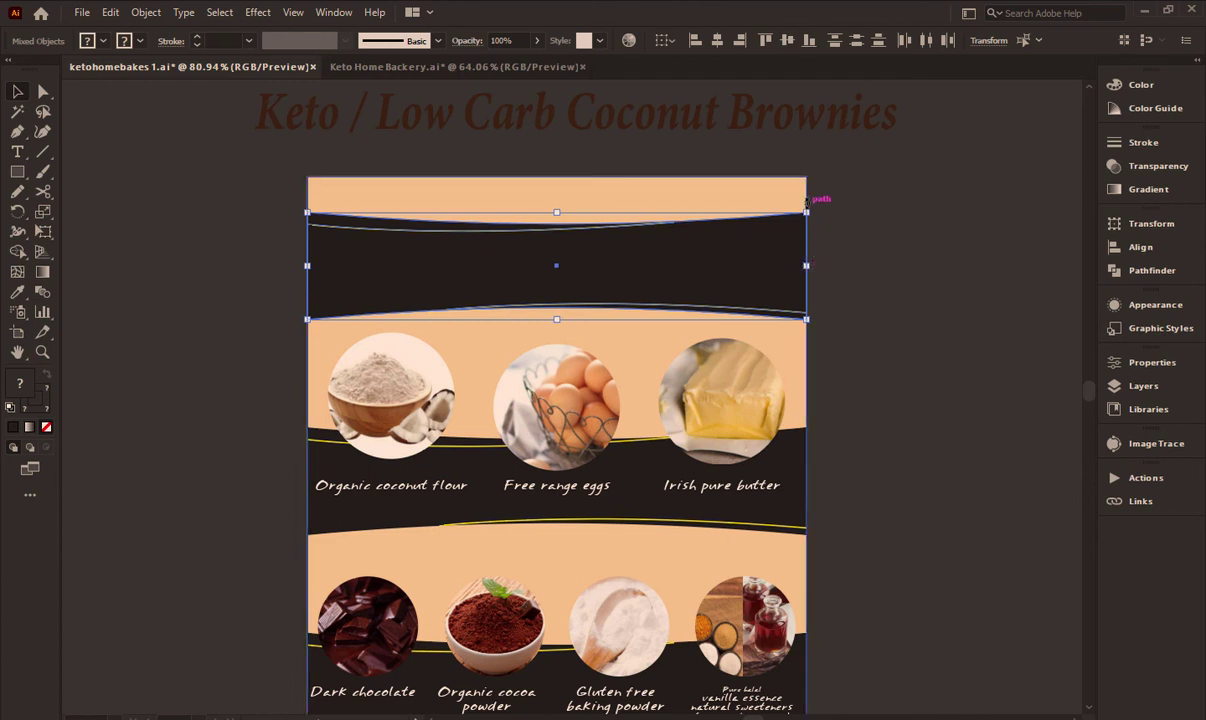
pyautogui.moveTo(806, 212); pyautogui.dragTo(727, 215)
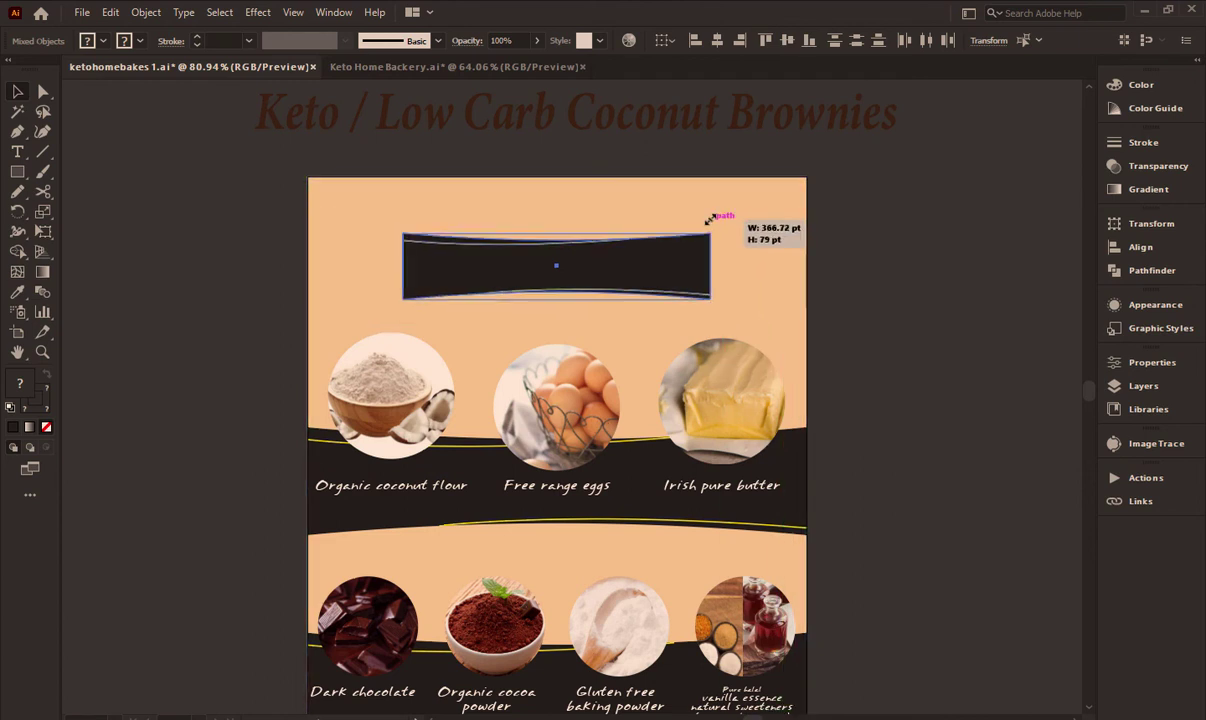
pyautogui.moveTo(727, 215); pyautogui.dragTo(669, 242)
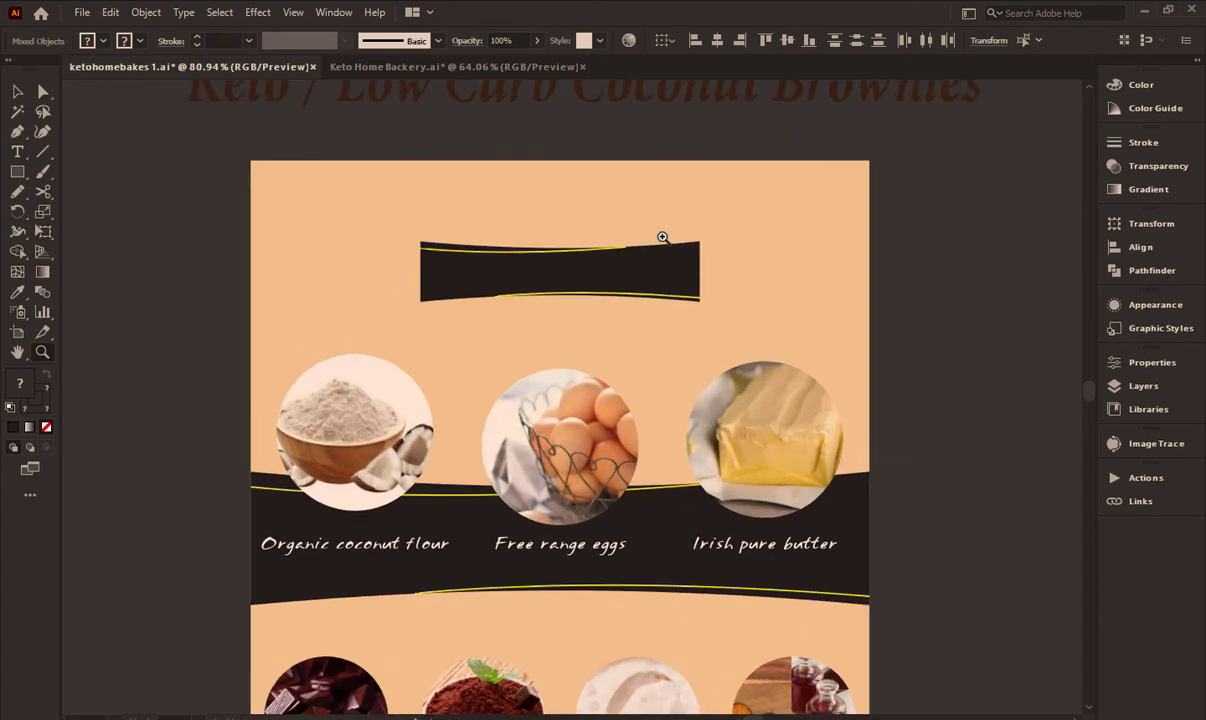
# Adjust the banner copy's height and widen it evenly on both sides
pyautogui.scroll(5, 650, 250)
pyautogui.moveTo(575, 240); pyautogui.dragTo(576, 203)
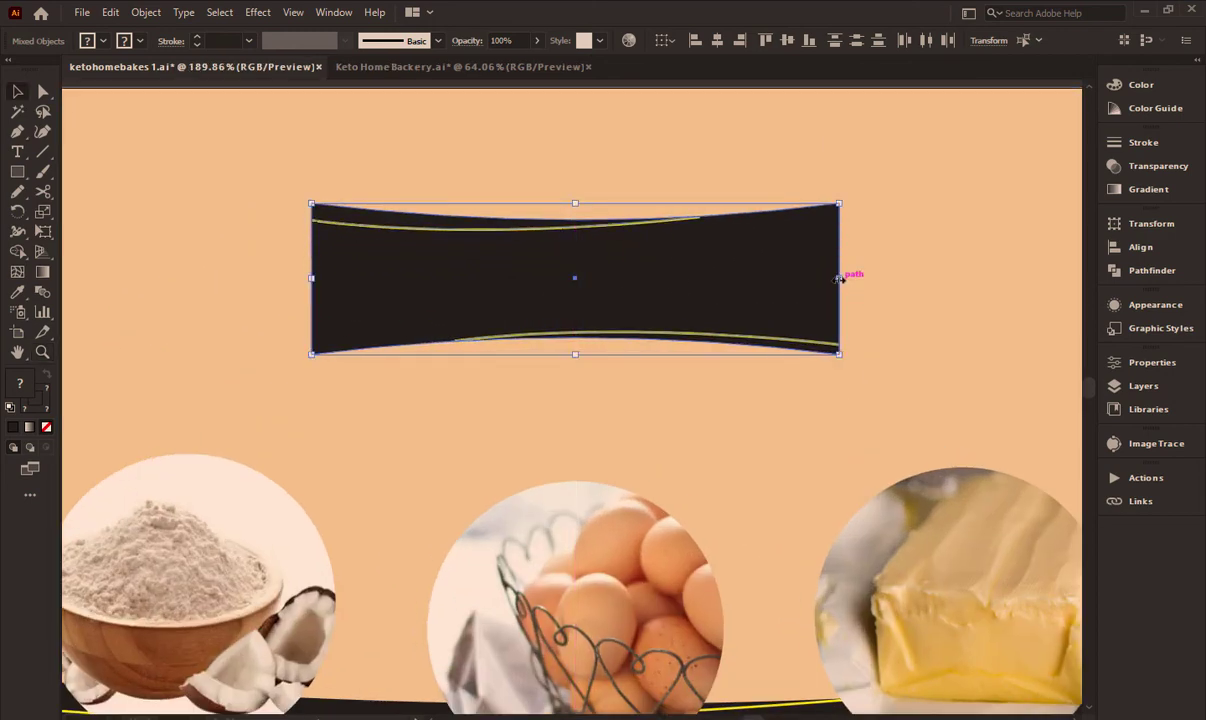
pyautogui.moveTo(839, 278); pyautogui.dragTo(870, 278)
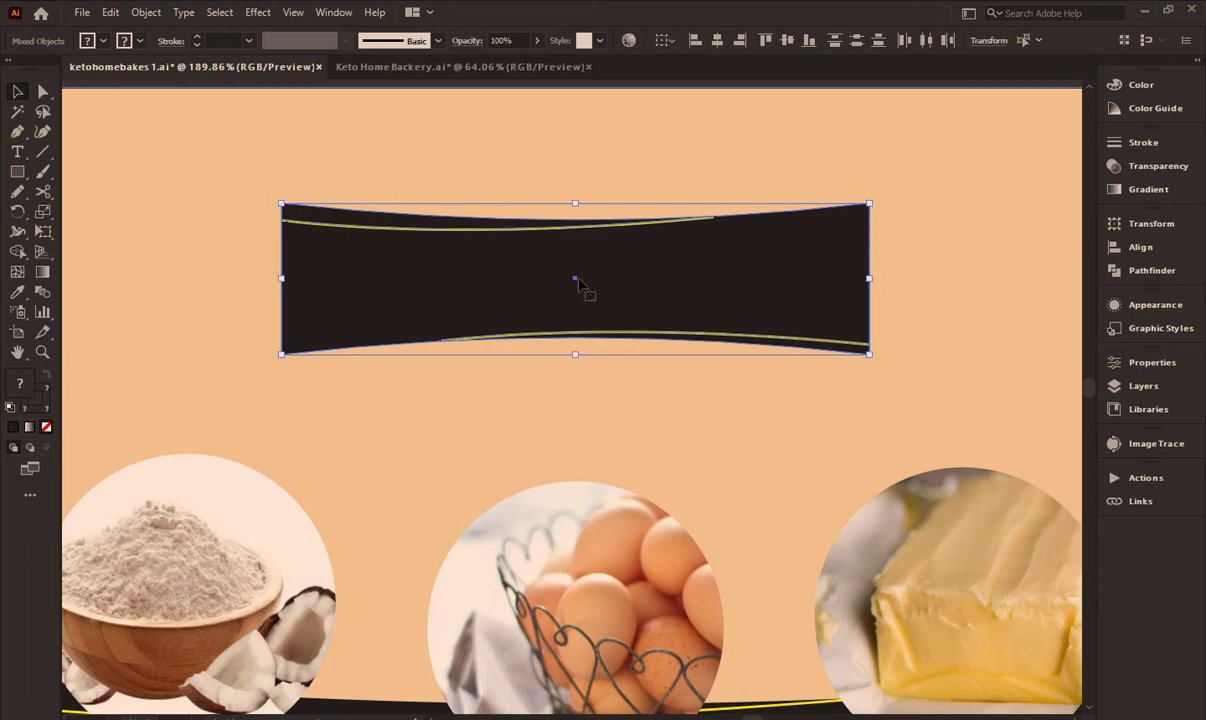
pyautogui.scroll(3, 578, 285)
pyautogui.click(549, 172)
# Thin the yellow curved lines in the banner to 0.5 pt stroke
pyautogui.click(520, 338)
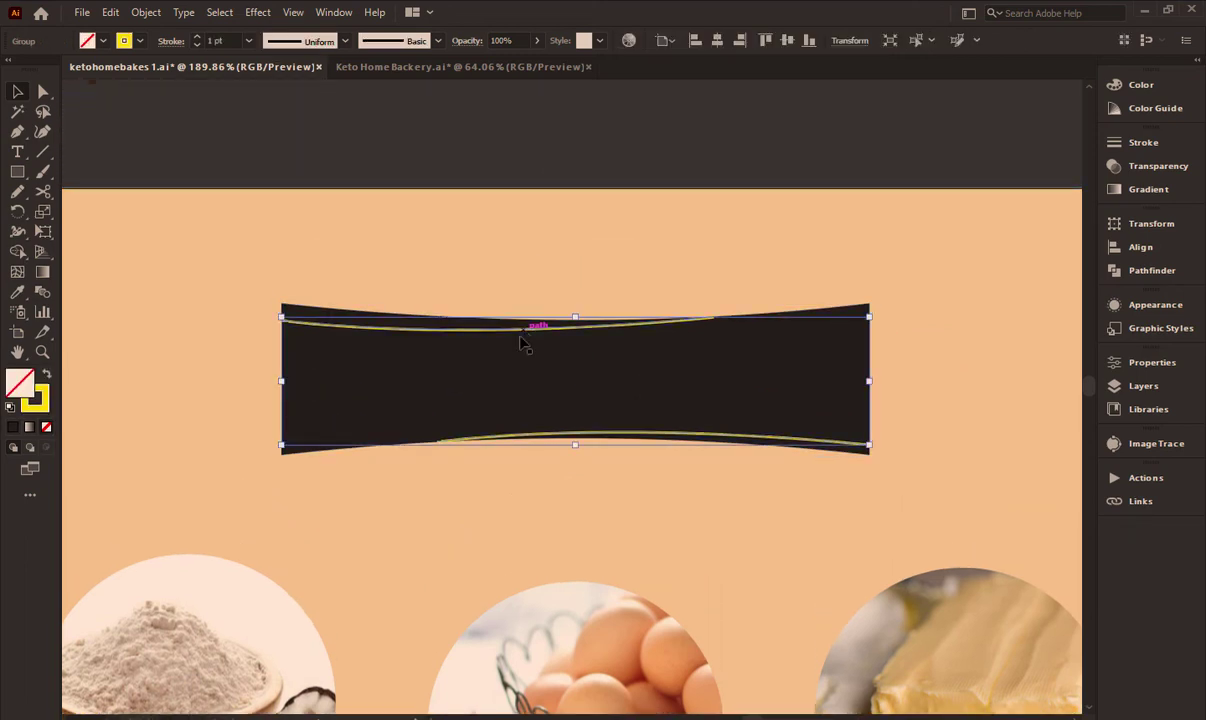
pyautogui.click(197, 45)
pyautogui.click(197, 45)
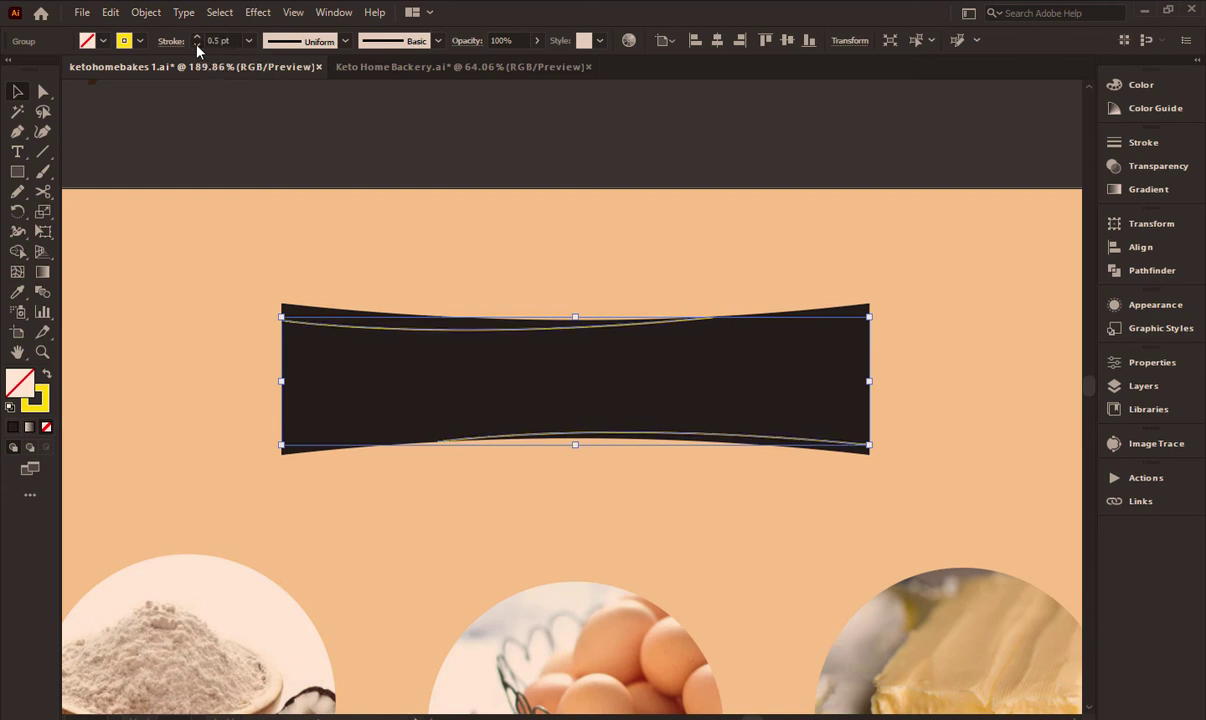
pyautogui.click(755, 318)
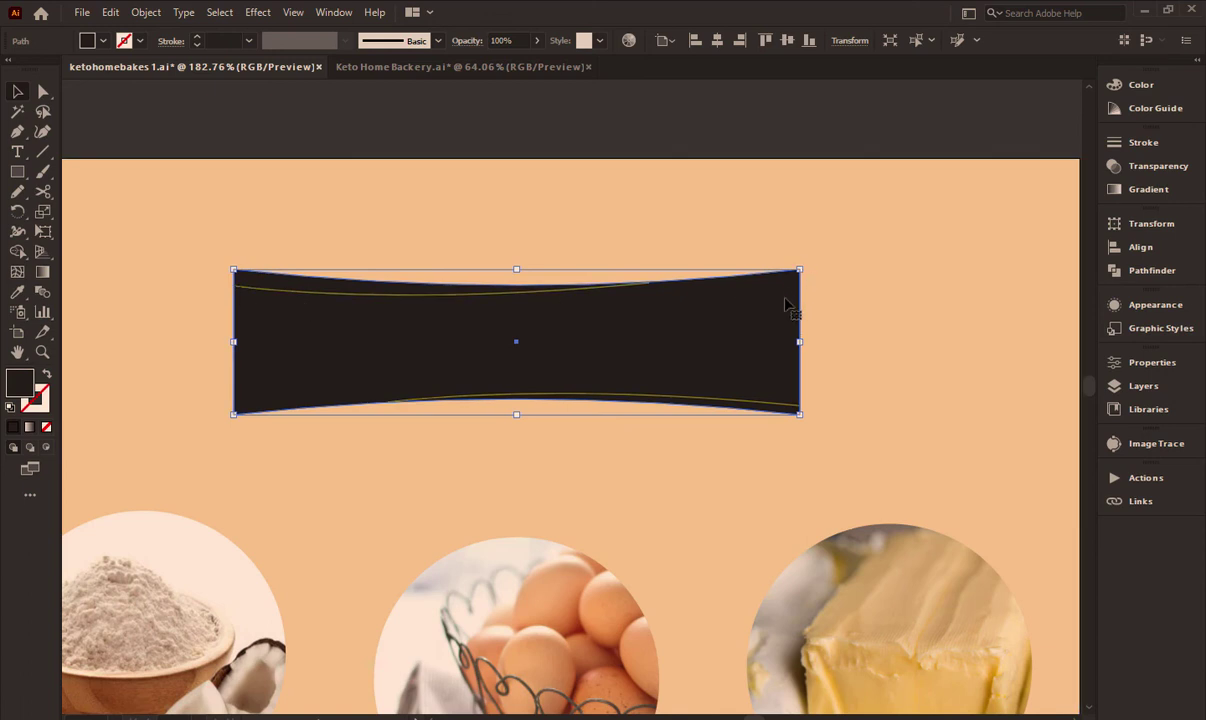
# Round all corners of the dark top banner with the corner widget
pyautogui.press('a')
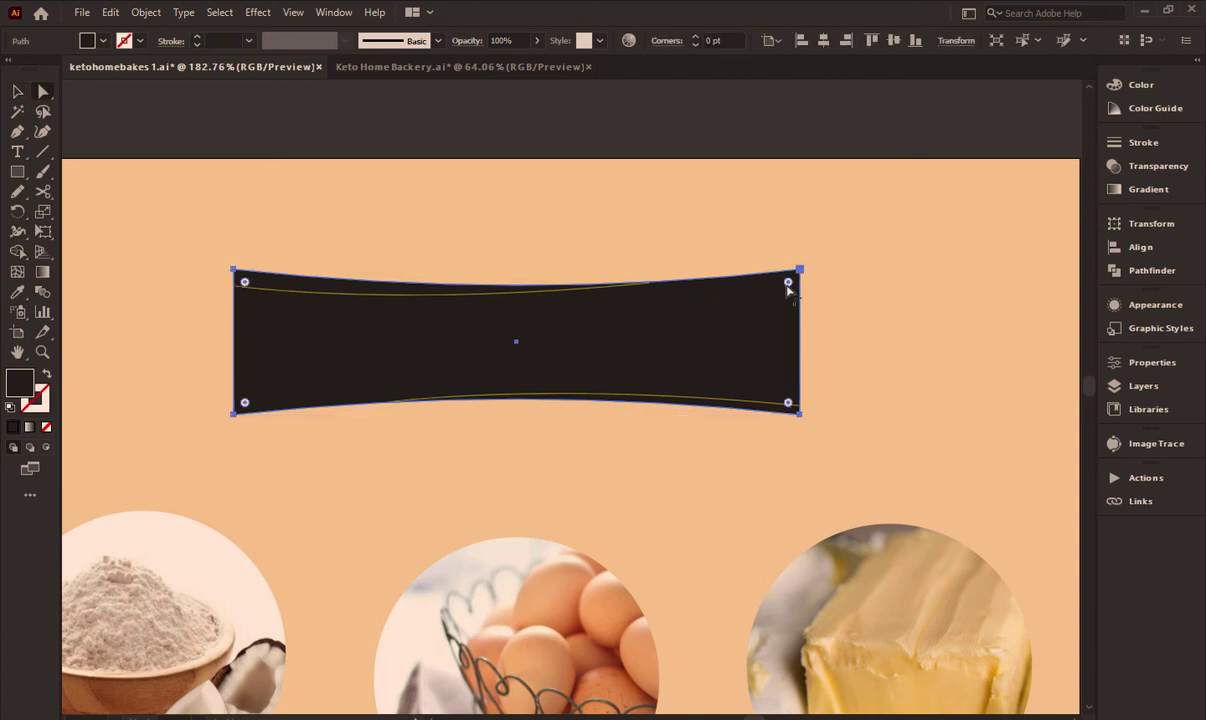
pyautogui.moveTo(788, 283); pyautogui.dragTo(788, 287)
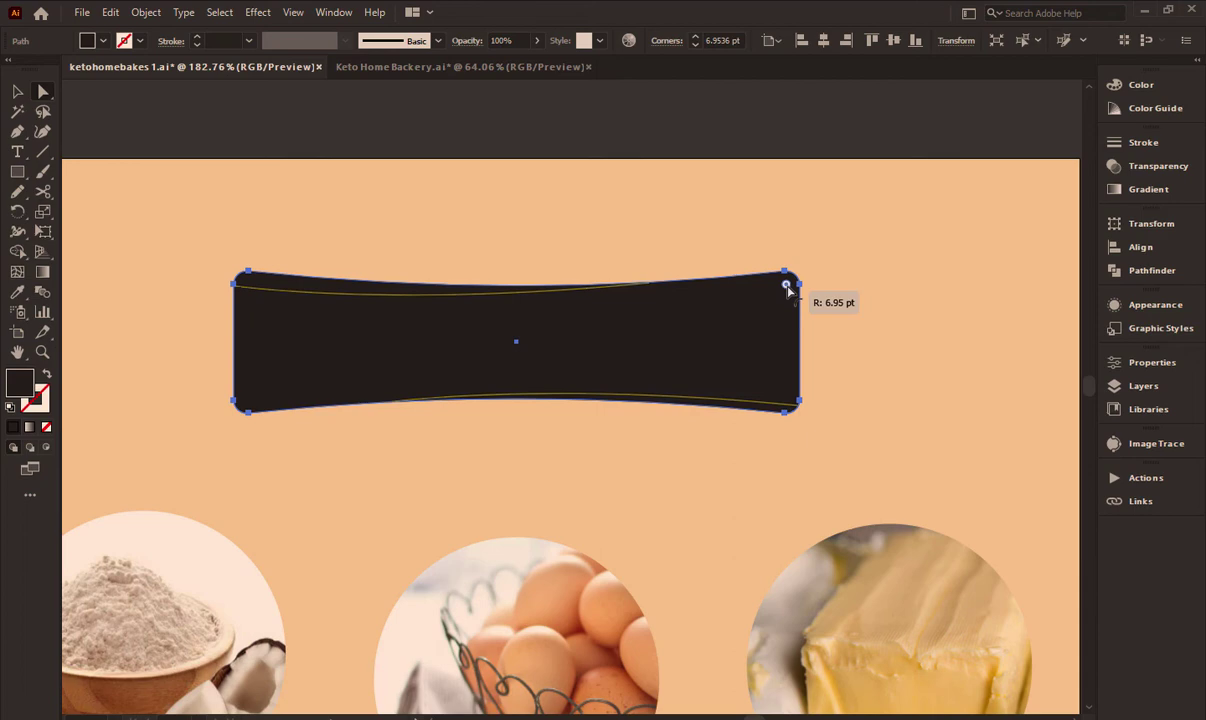
pyautogui.click(17, 91)
pyautogui.click(380, 220)
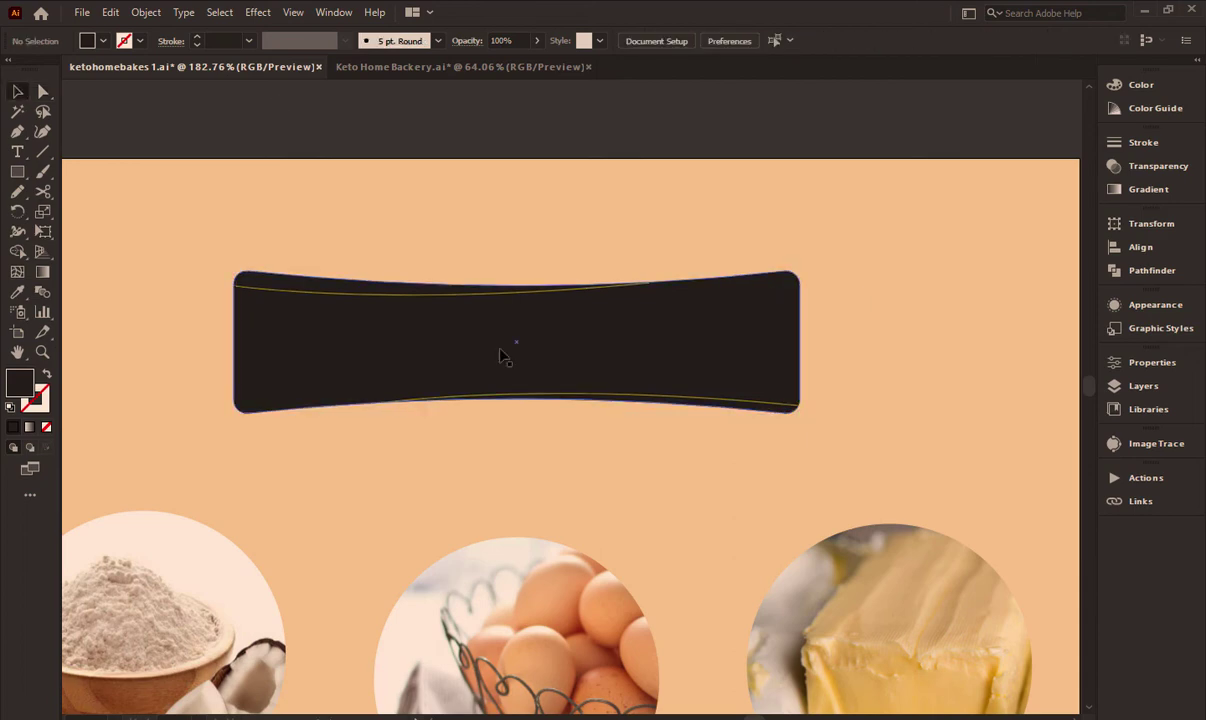
# Zoom in on the banner and place a slightly offset duplicate over it
pyautogui.press('z')
pyautogui.moveTo(503, 355); pyautogui.dragTo(476, 406)
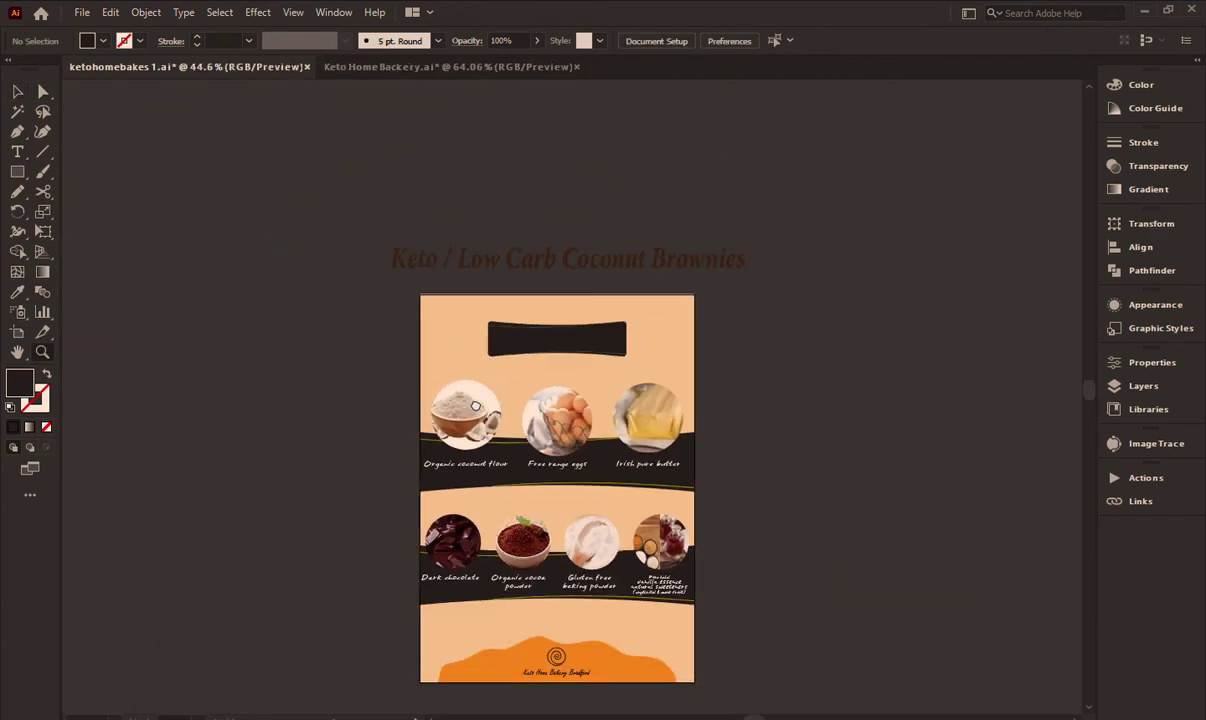
pyautogui.moveTo(536, 256); pyautogui.dragTo(824, 339)
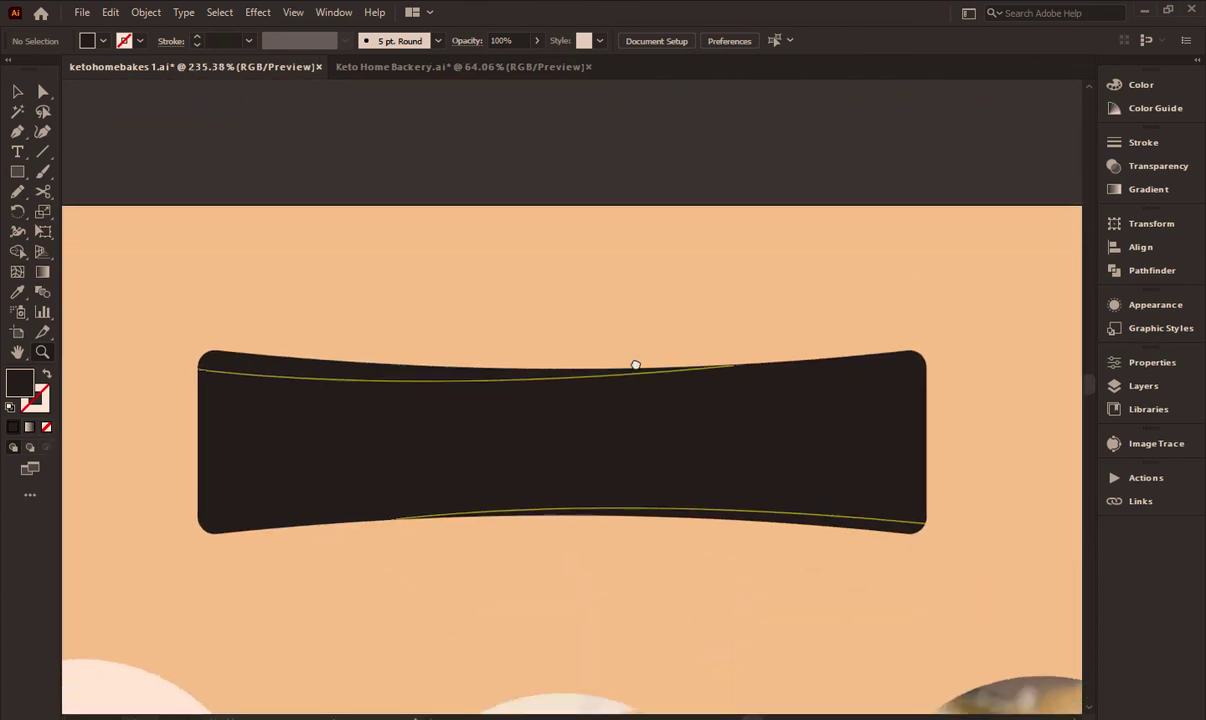
pyautogui.press('v')
pyautogui.click(591, 398)
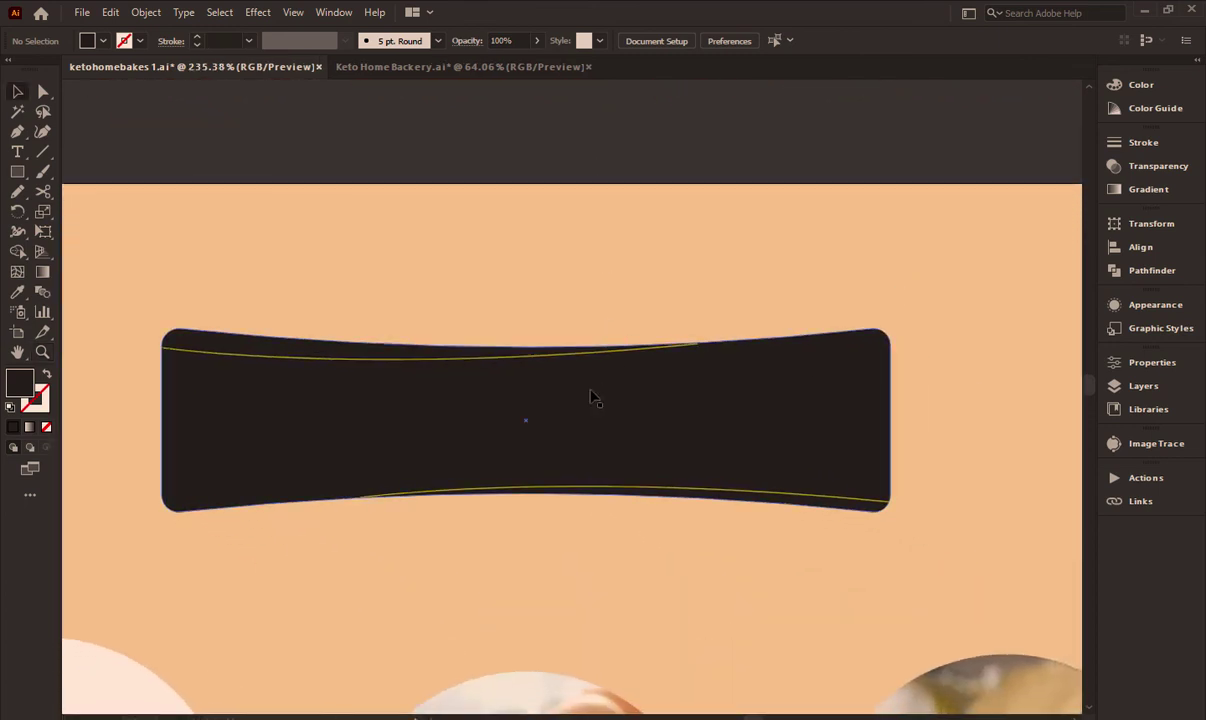
pyautogui.moveTo(369, 410); pyautogui.dragTo(378, 415)
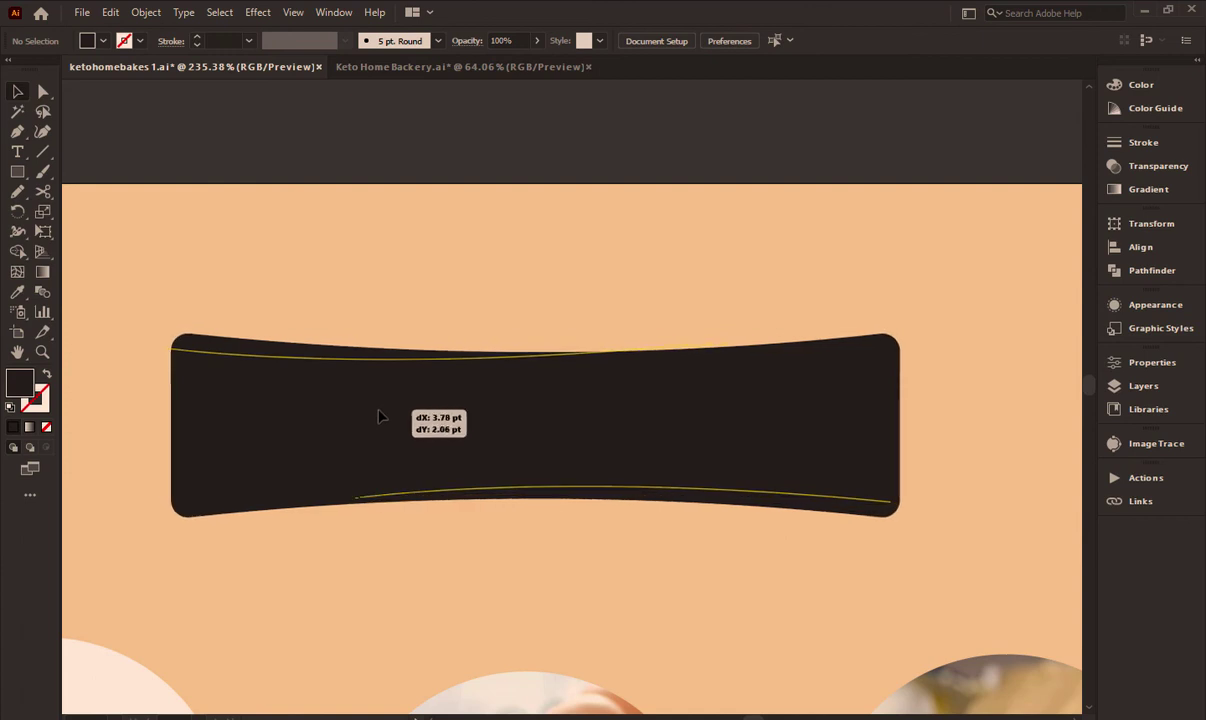
pyautogui.moveTo(378, 416); pyautogui.dragTo(371, 419)
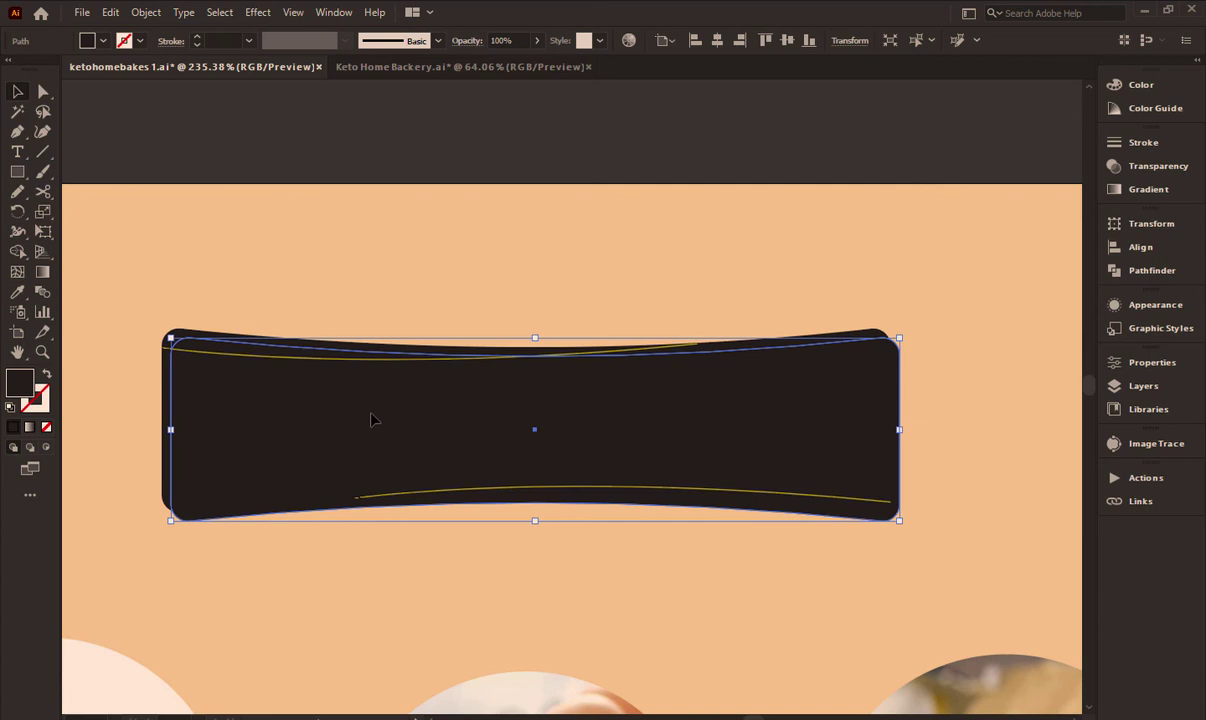
# Fill the banner copy orange and send it behind the dark banner
pyautogui.click(103, 41)
pyautogui.click(161, 68)
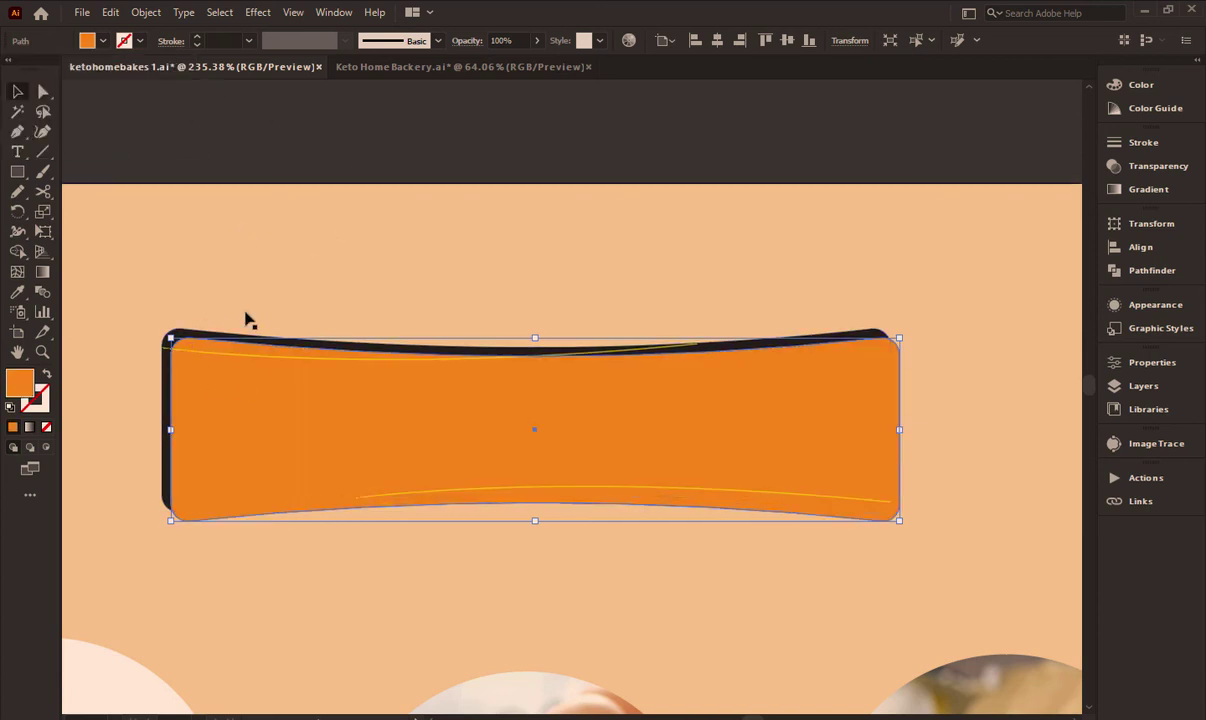
pyautogui.rightClick(276, 219)
pyautogui.moveTo(323, 477)
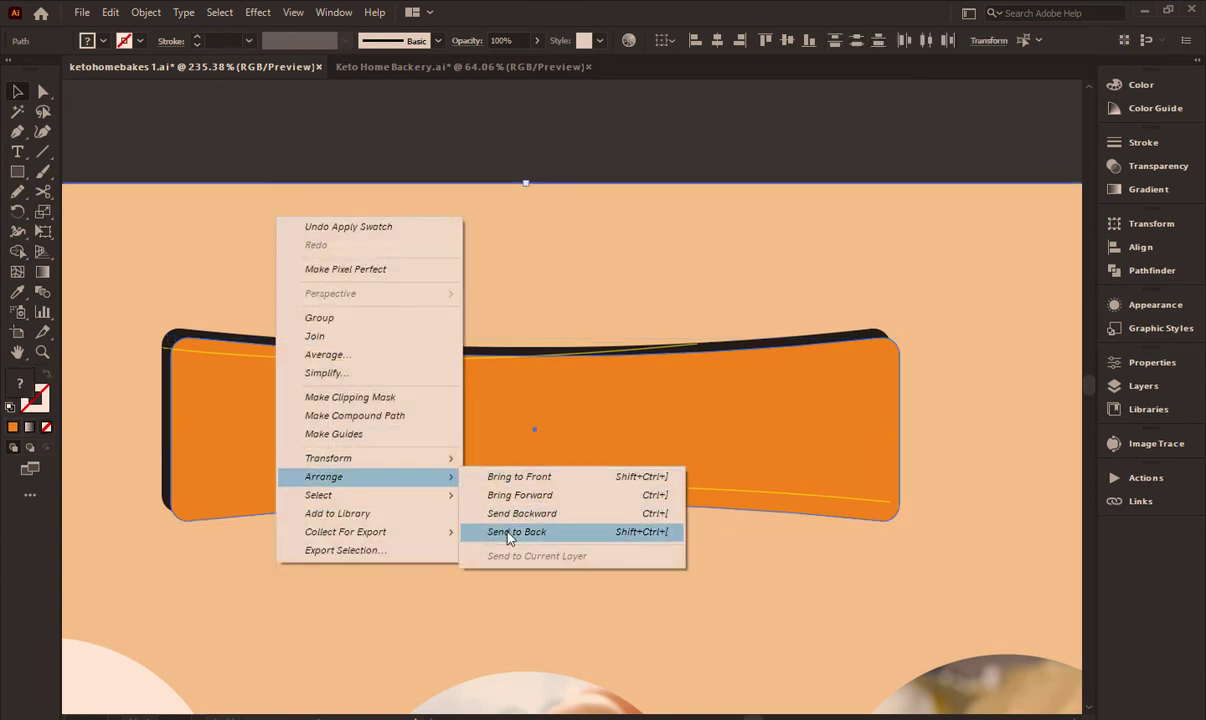
pyautogui.click(510, 538)
pyautogui.click(538, 141)
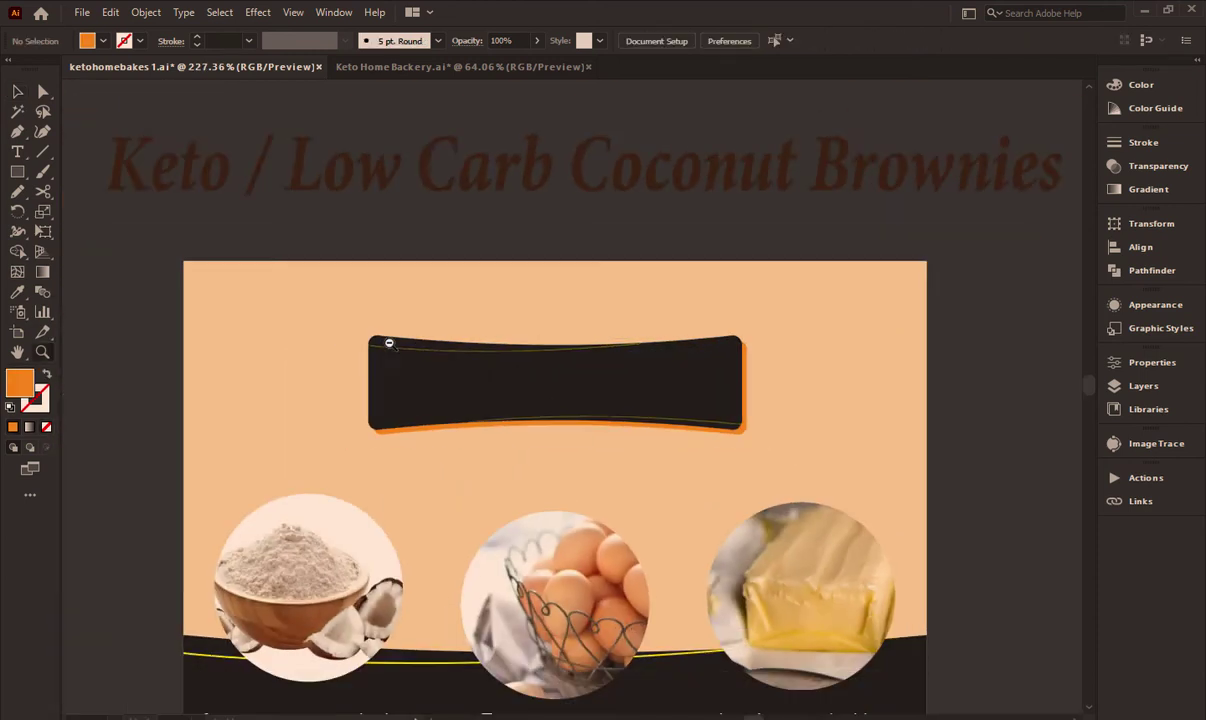
# Stretch both banner shapes taller, then zoom out to view the poster
pyautogui.scroll(-5, 389, 343)
pyautogui.scroll(1, 564, 297)
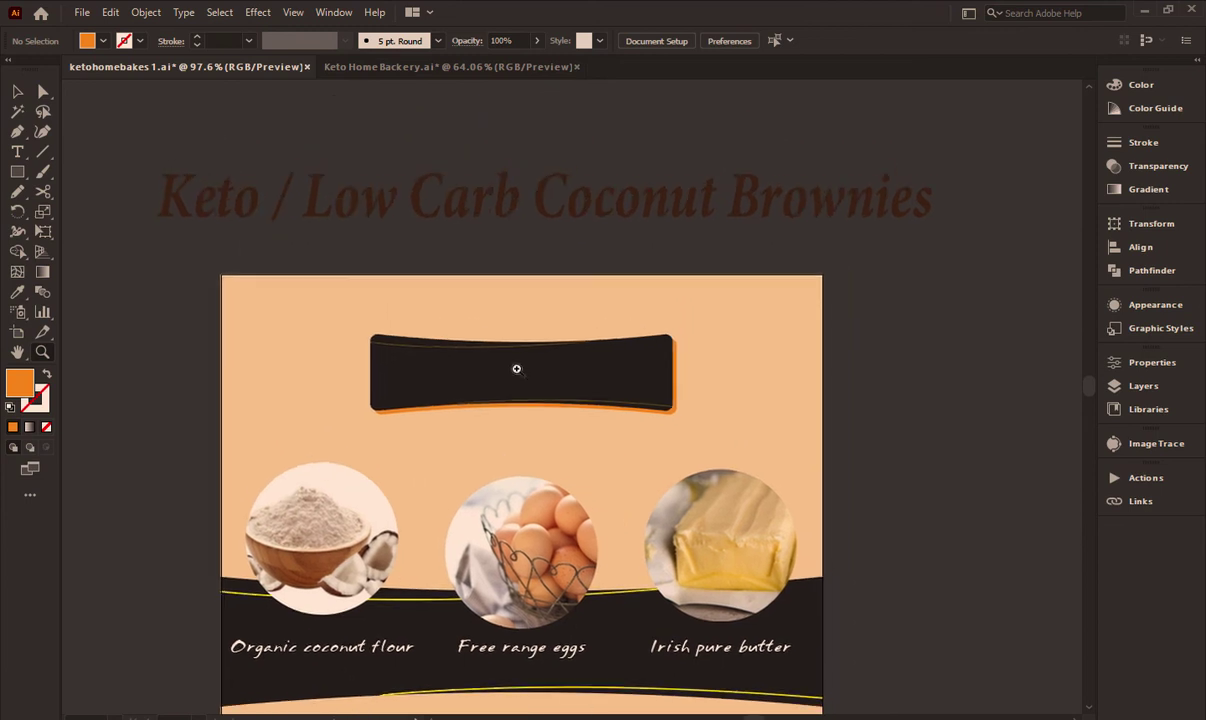
pyautogui.scroll(1, 584, 326)
pyautogui.scroll(1, 600, 326)
pyautogui.scroll(1, 630, 325)
pyautogui.press('v')
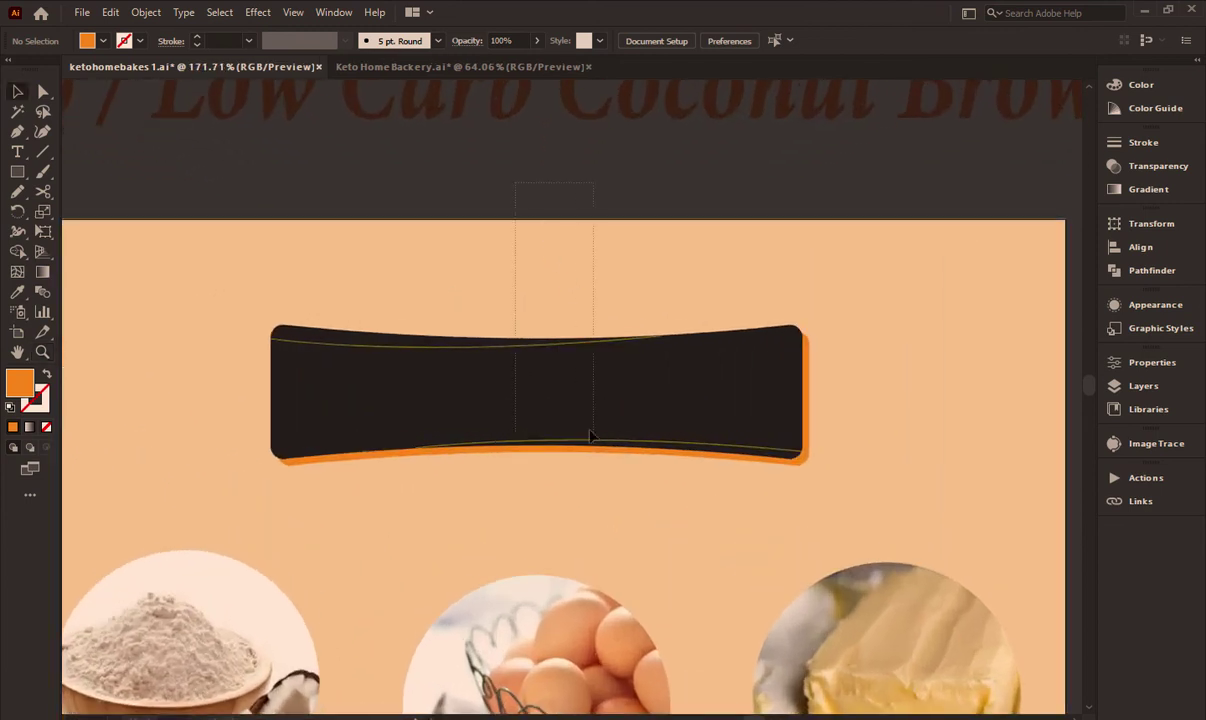
pyautogui.moveTo(640, 318)
pyautogui.mouseDown()
pyautogui.moveTo(533, 507)
pyautogui.moveTo(589, 397)
pyautogui.mouseUp()
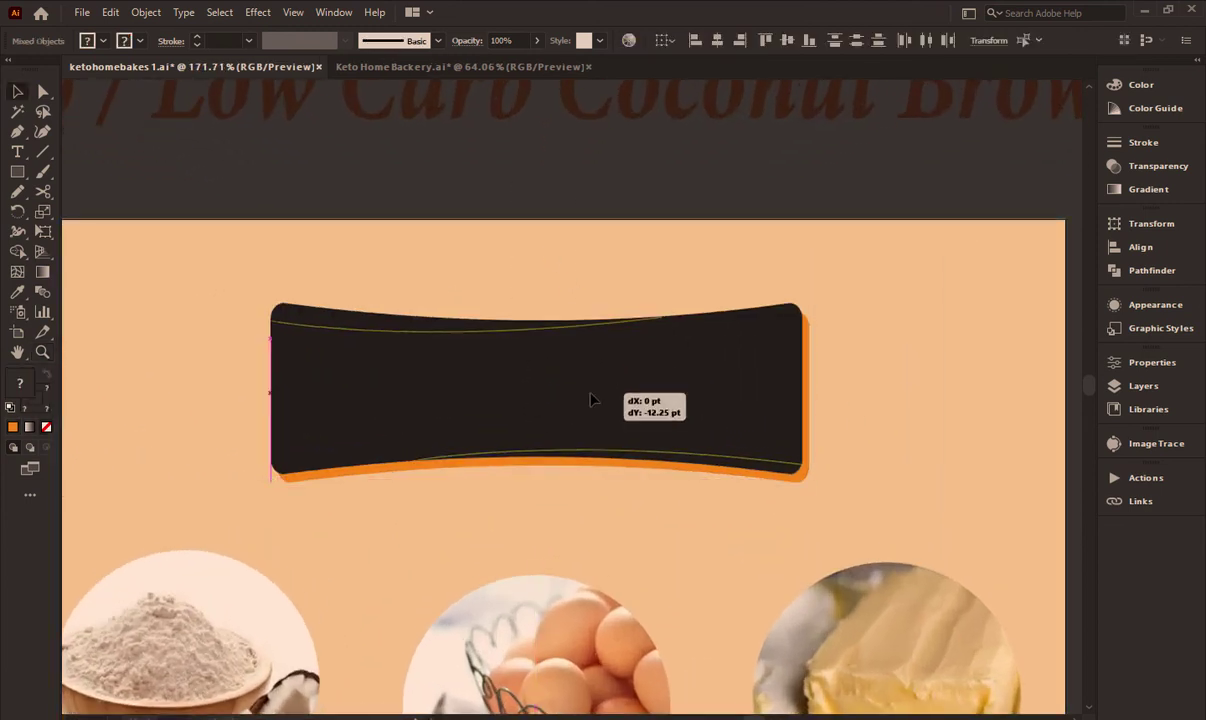
pyautogui.hotkey('ctrl', 'shift', 'a')
pyautogui.press('z')
pyautogui.scroll(-6, 614, 296)
pyautogui.moveTo(553, 357); pyautogui.dragTo(535, 358)
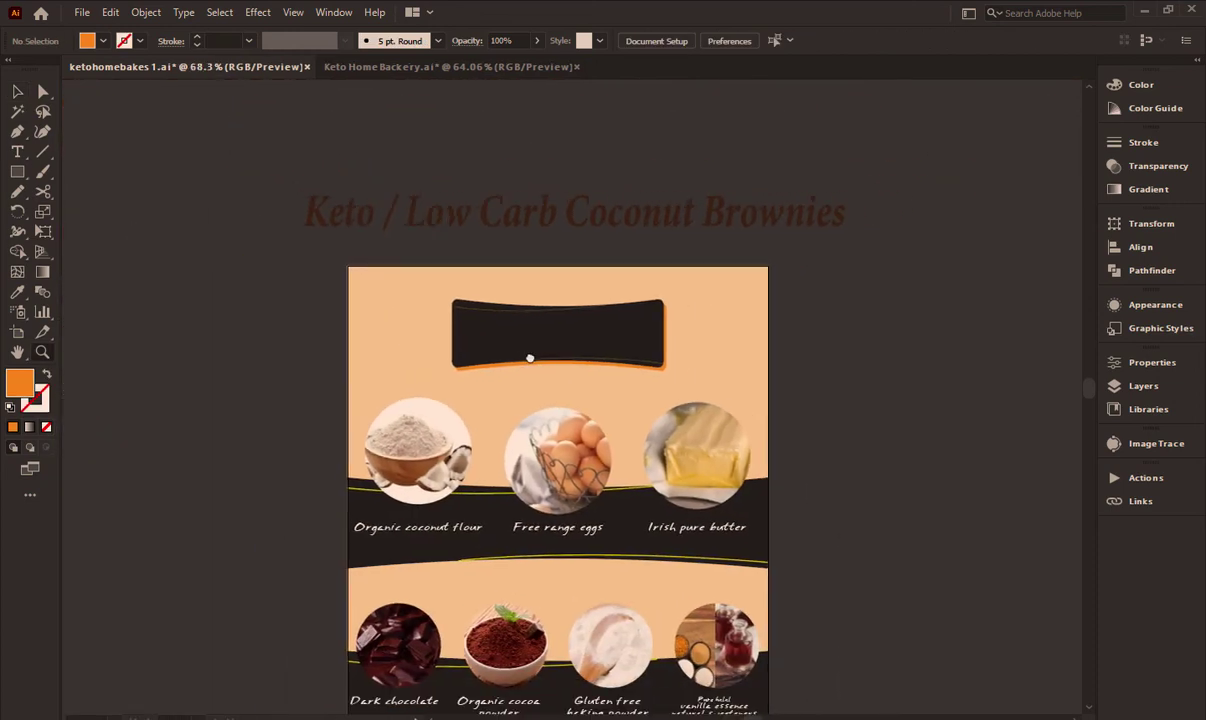
pyautogui.press('v')
pyautogui.moveTo(751, 293); pyautogui.dragTo(740, 270)
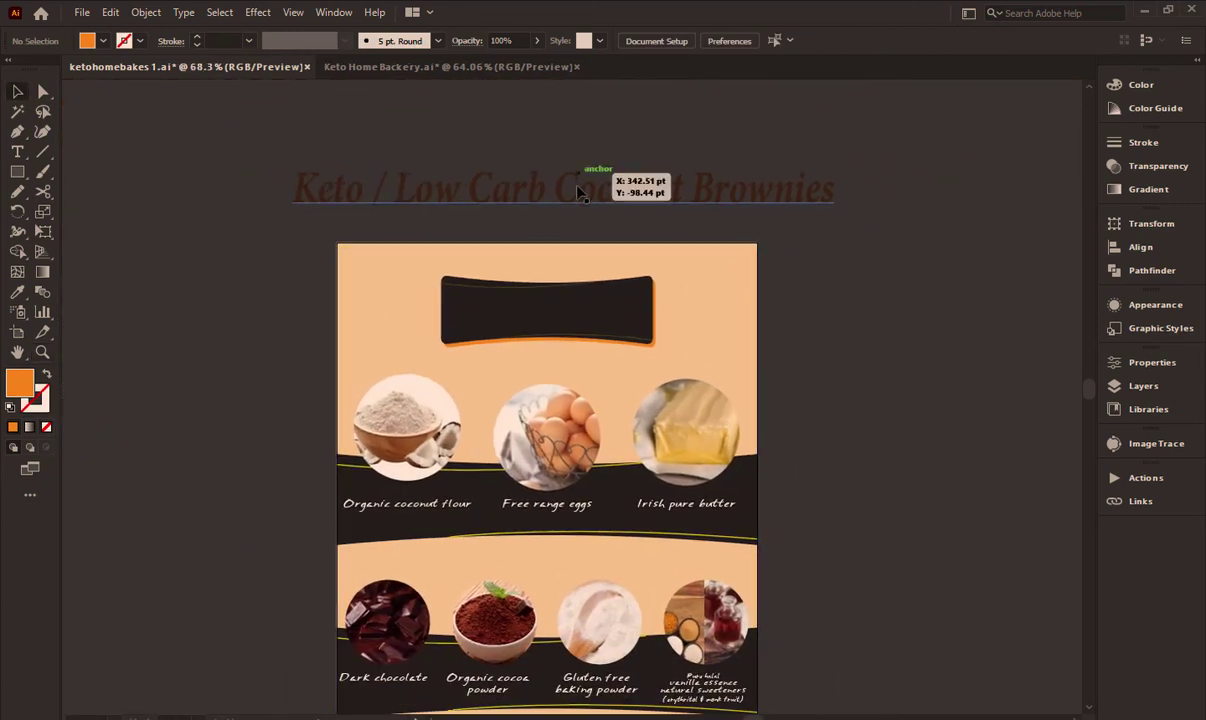
# Move the group of both ingredient bands down the poster
pyautogui.scroll(-5, 760, 275)
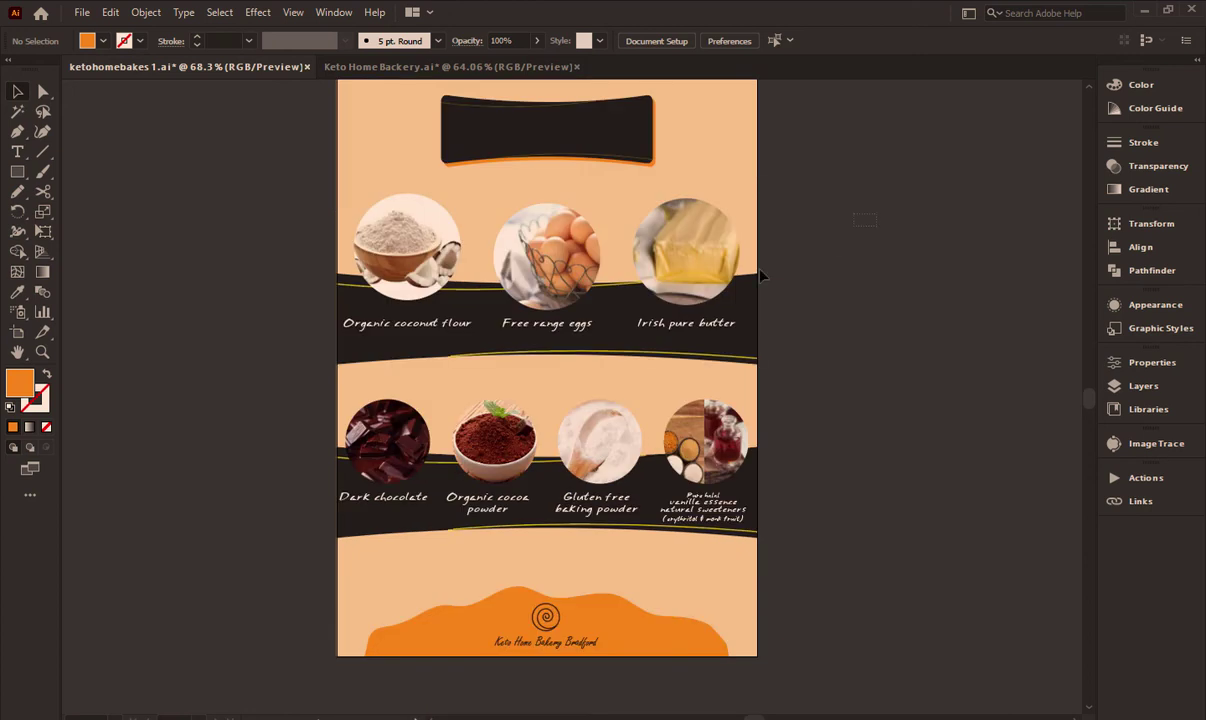
pyautogui.moveTo(238, 558); pyautogui.dragTo(240, 558)
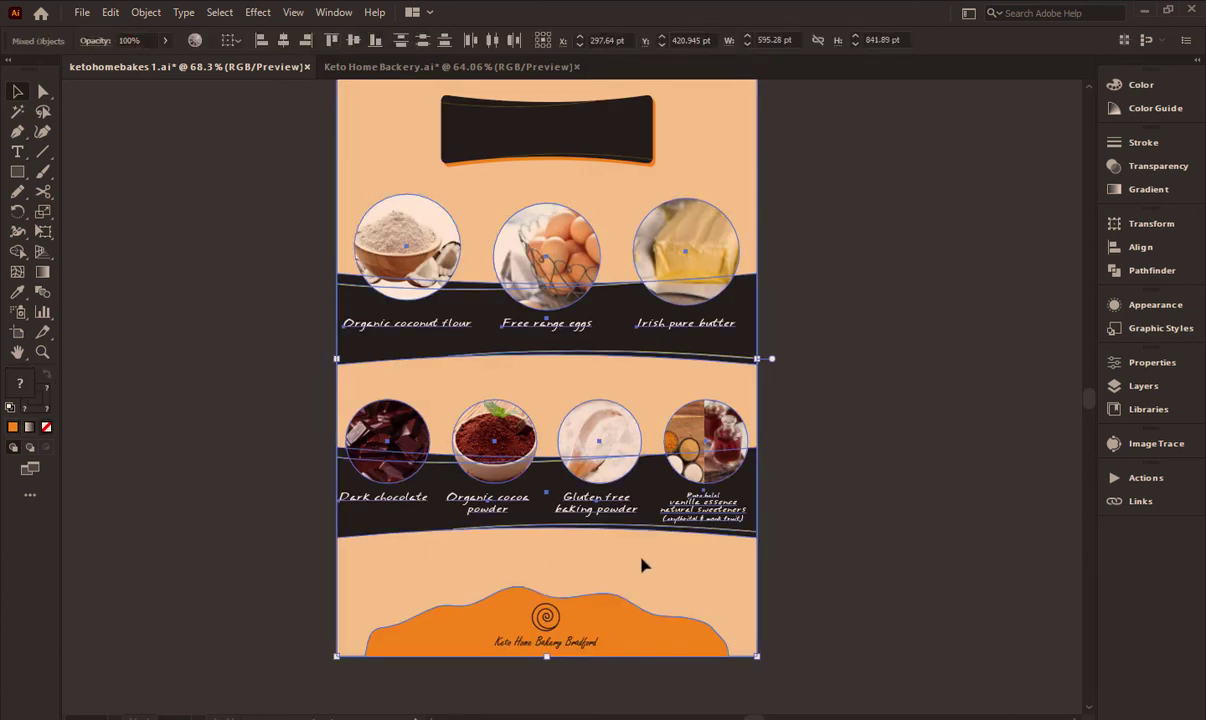
pyautogui.click(561, 272)
pyautogui.moveTo(560, 281); pyautogui.dragTo(560, 308)
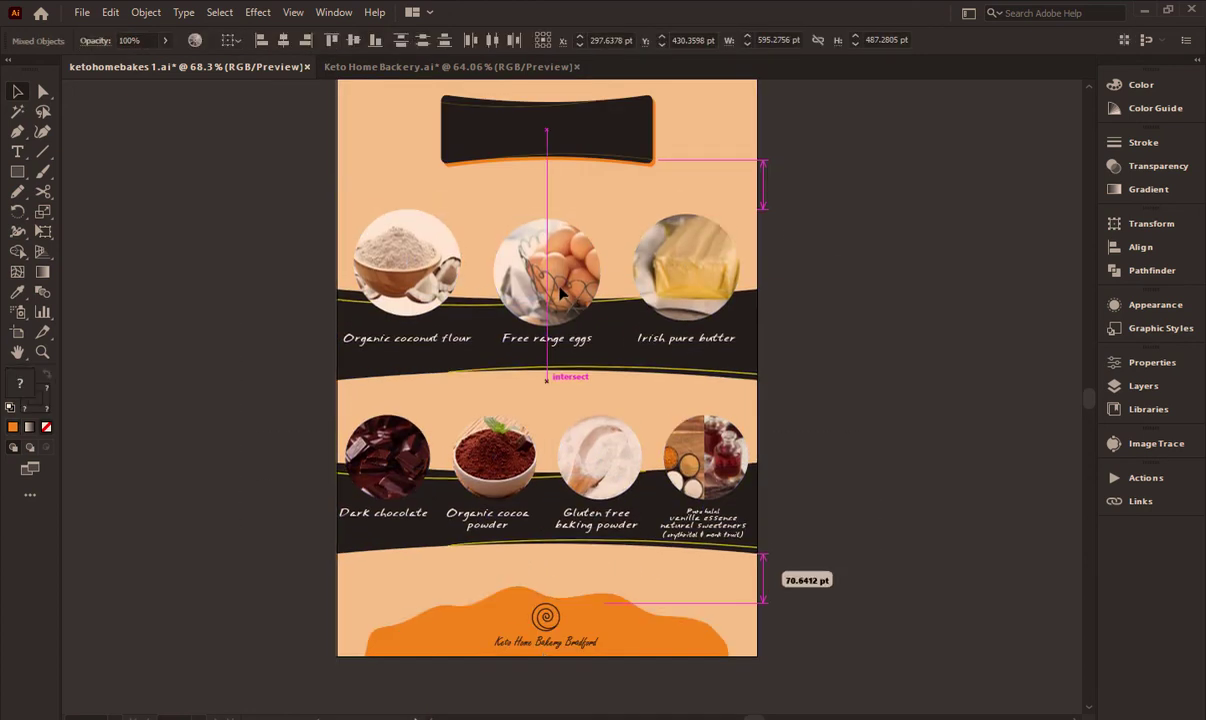
# Nudge the top ingredient band a little further down
pyautogui.click(323, 358)
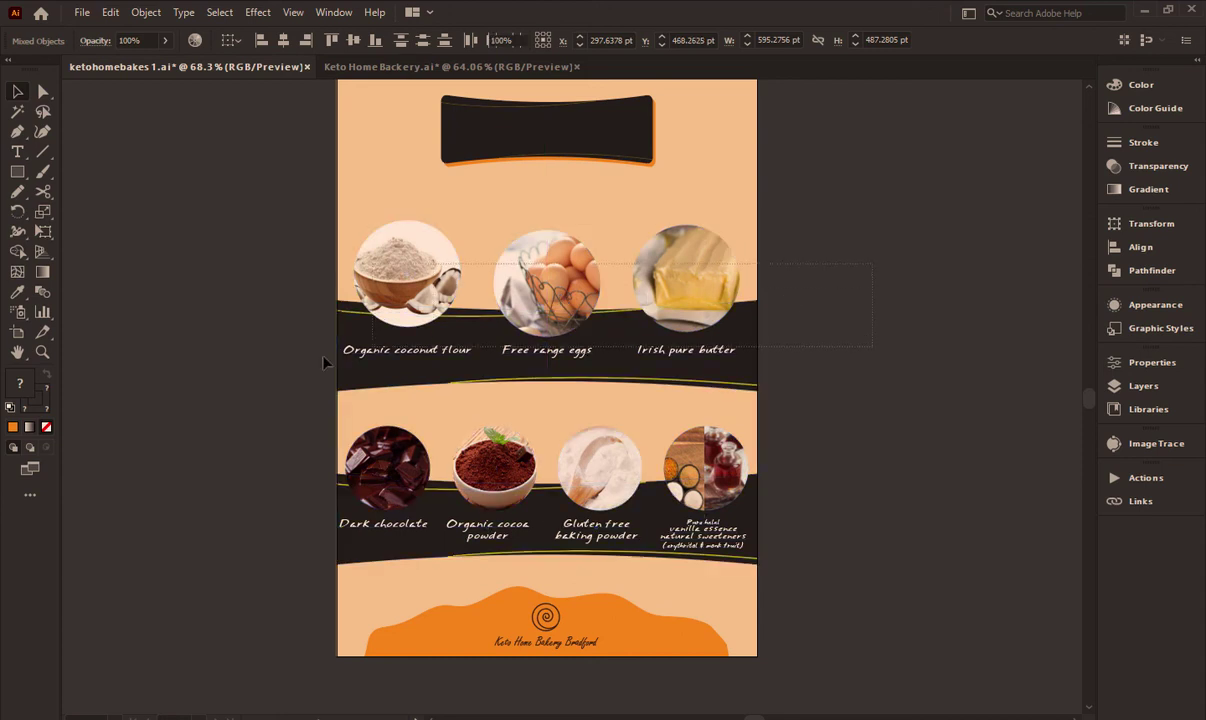
pyautogui.moveTo(264, 366); pyautogui.dragTo(858, 245)
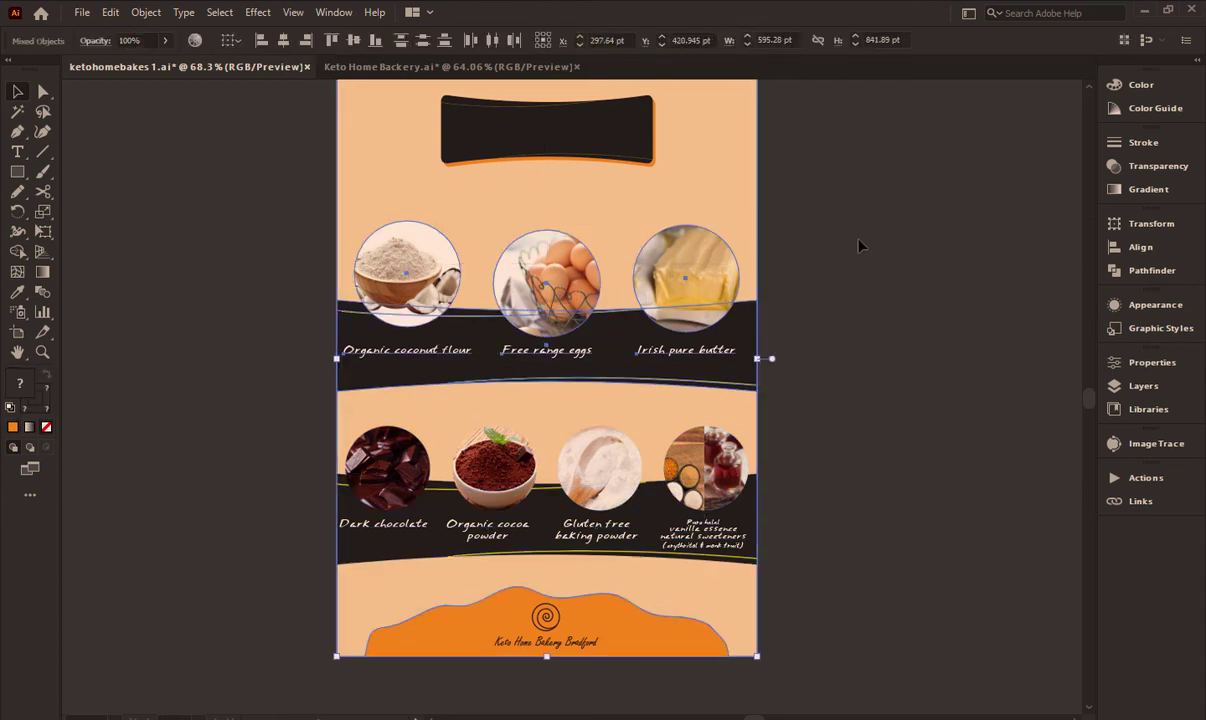
pyautogui.click(726, 214)
pyautogui.moveTo(684, 287); pyautogui.dragTo(703, 413)
pyautogui.click(905, 328)
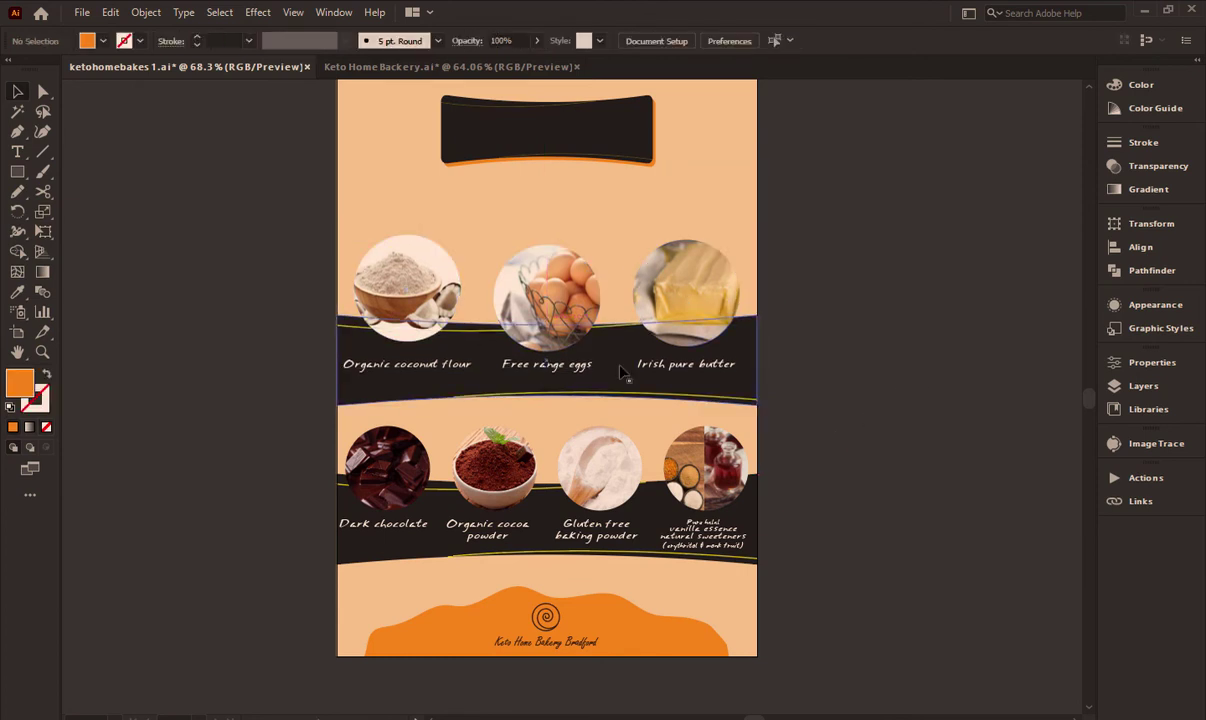
pyautogui.scroll(-2, 622, 373)
pyautogui.scroll(5, 535, 455)
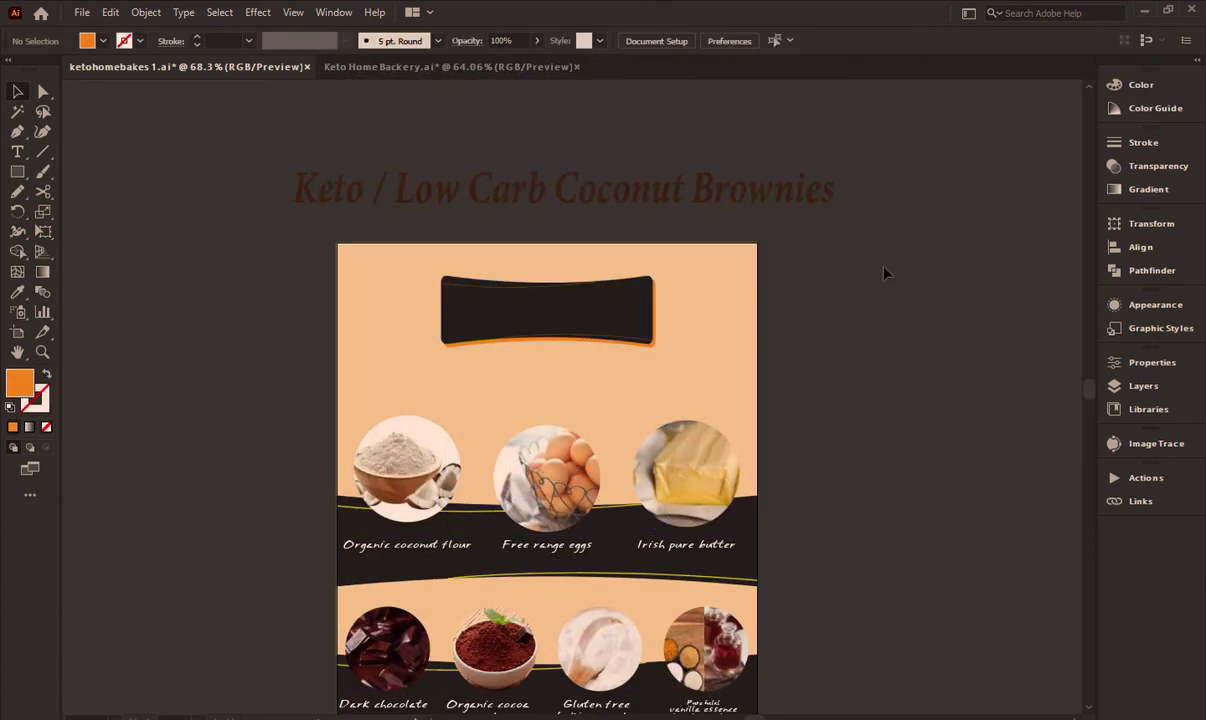
# Move the dark banner and its orange shadow down slightly and widen them
pyautogui.moveTo(326, 296)
pyautogui.mouseDown()
pyautogui.moveTo(676, 330)
pyautogui.moveTo(670, 368)
pyautogui.mouseUp()
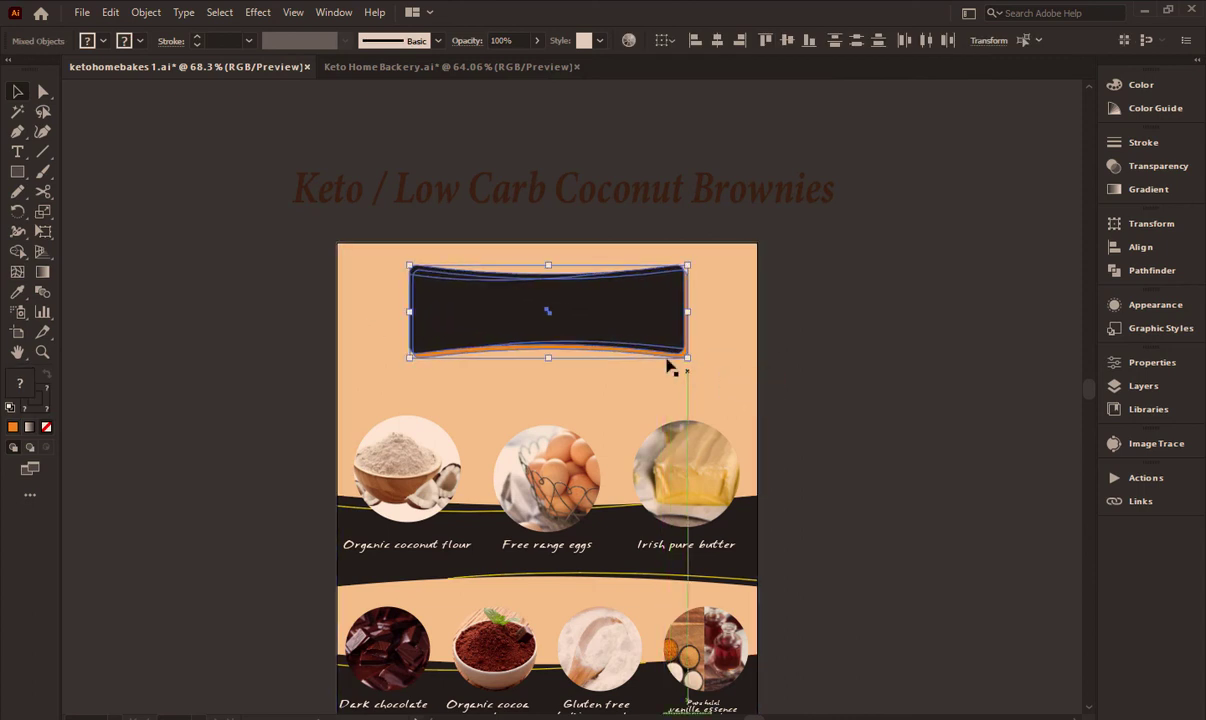
pyautogui.moveTo(587, 301); pyautogui.dragTo(587, 316)
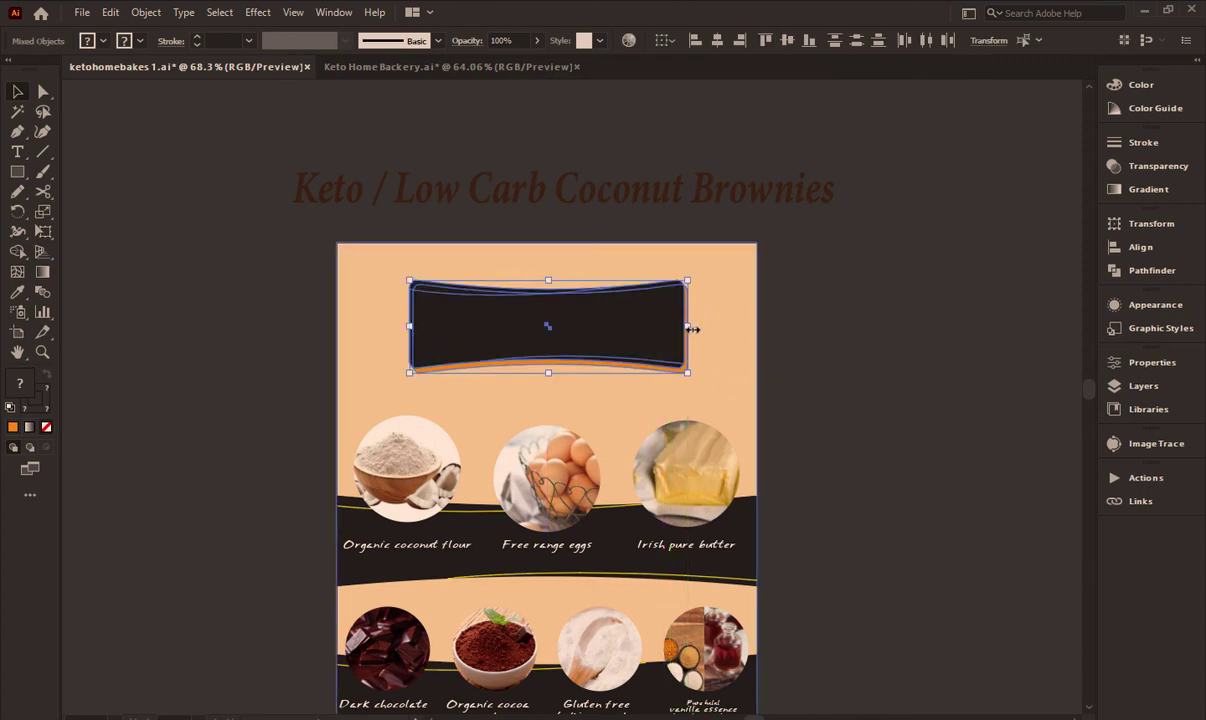
pyautogui.moveTo(692, 328); pyautogui.dragTo(706, 334)
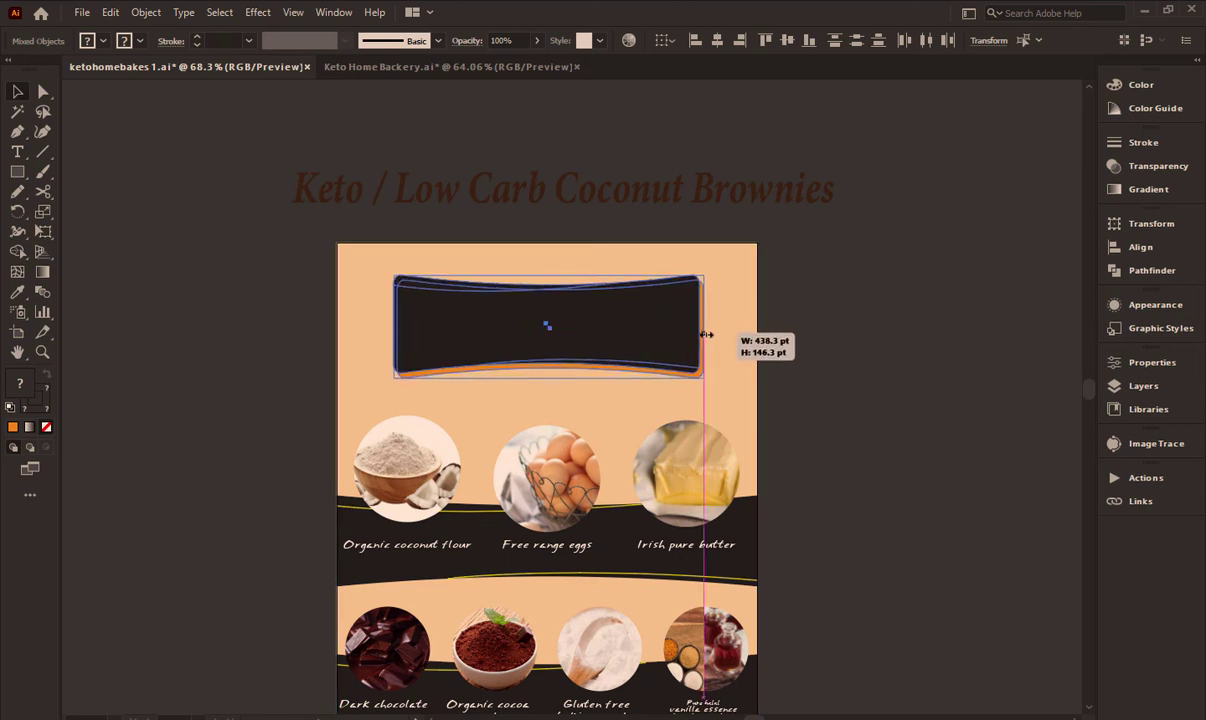
pyautogui.moveTo(706, 334); pyautogui.dragTo(714, 336)
pyautogui.click(790, 312)
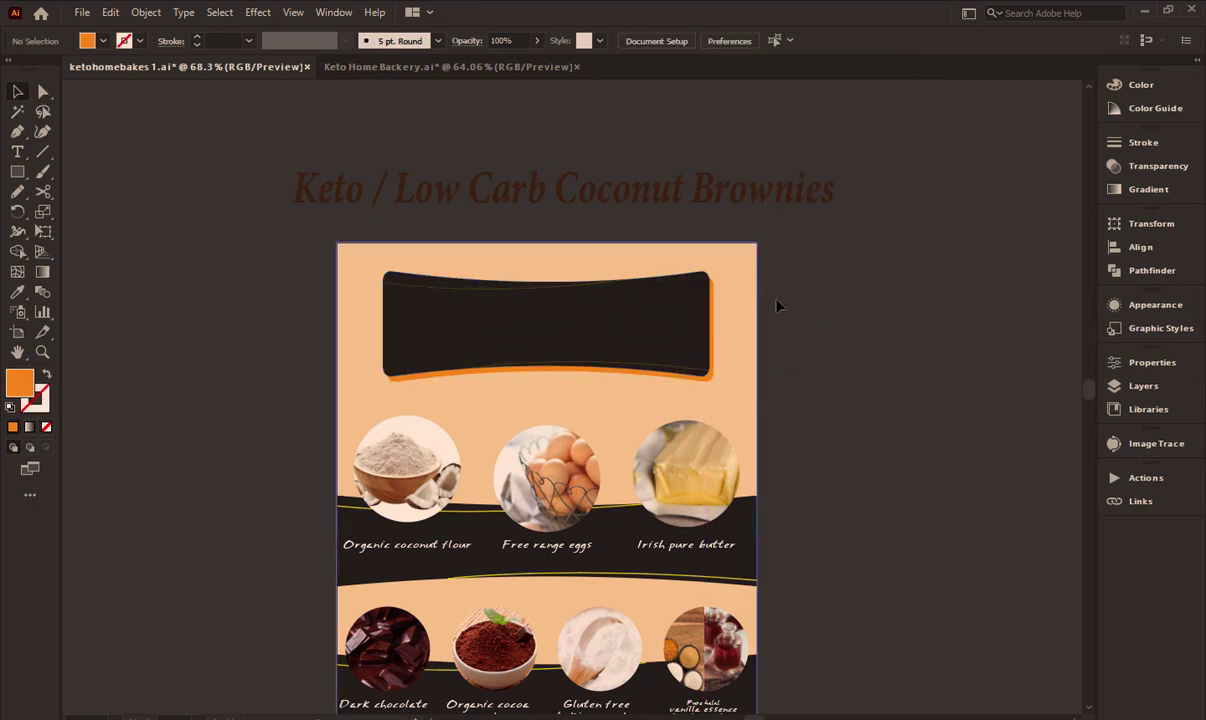
# Group the banner with its orange shape and centre it horizontally on the poster background
pyautogui.click(400, 370)
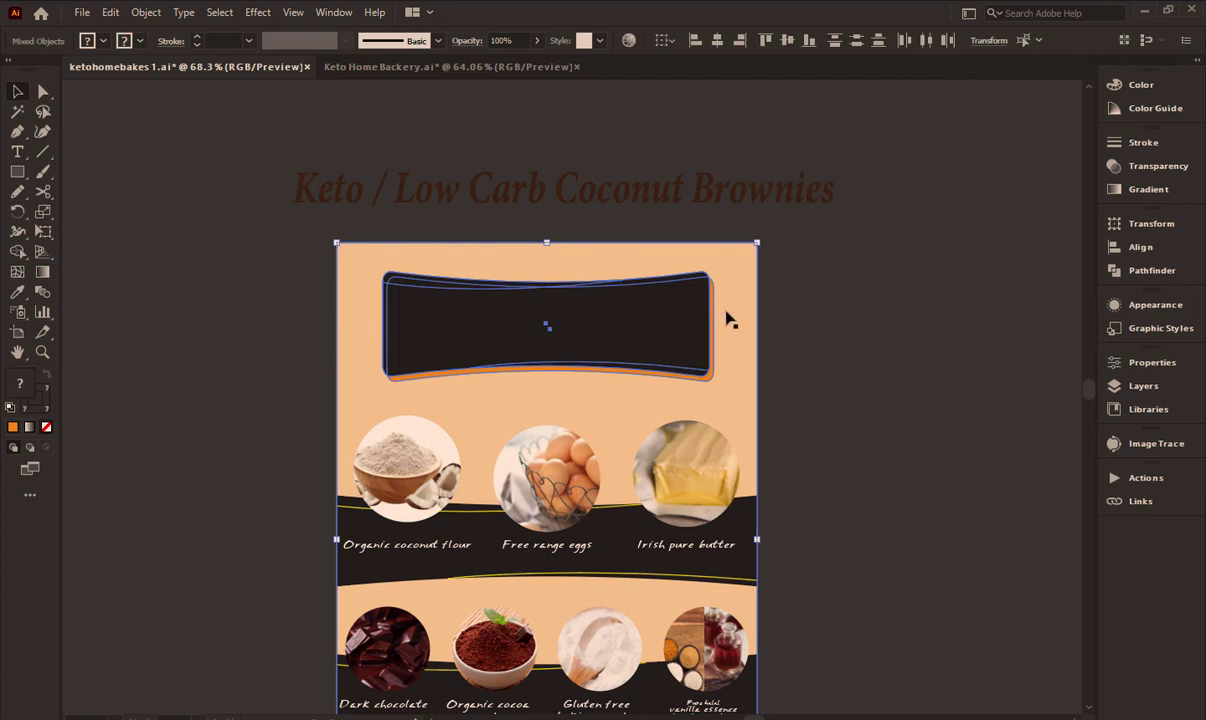
pyautogui.moveTo(726, 317); pyautogui.dragTo(721, 336)
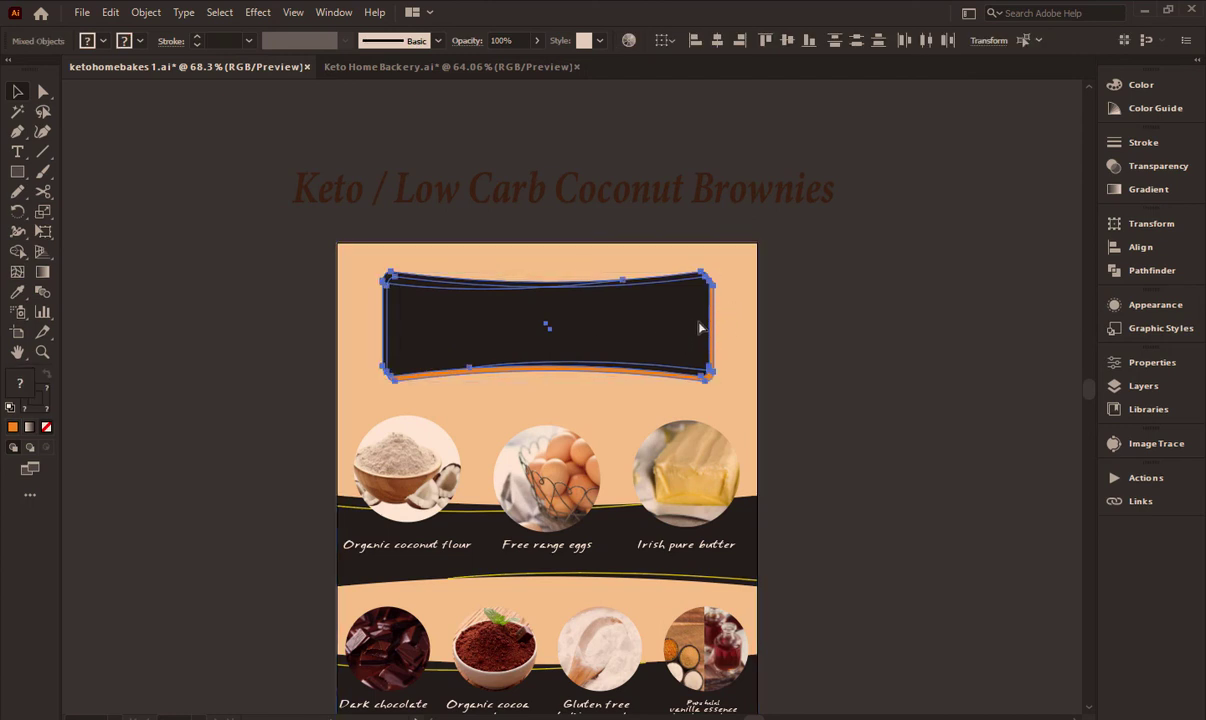
pyautogui.hotkey('ctrl', 'g')
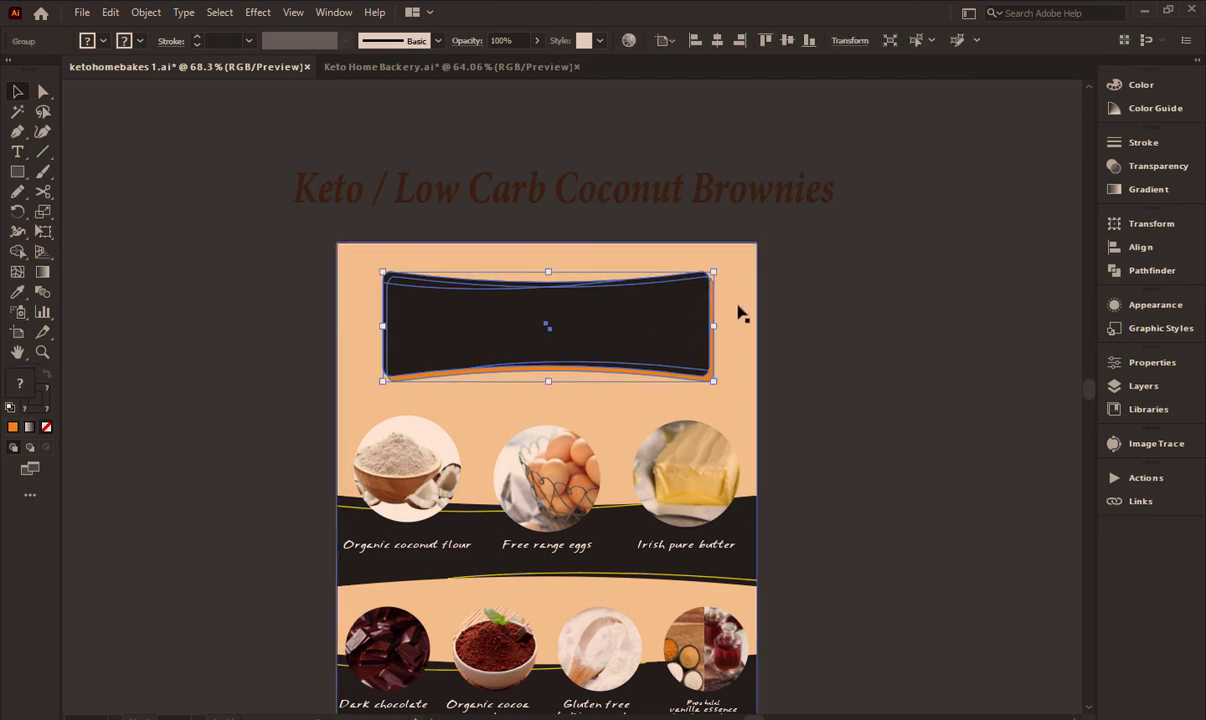
pyautogui.keyDown('shift'); pyautogui.click(748, 298); pyautogui.keyUp('shift')
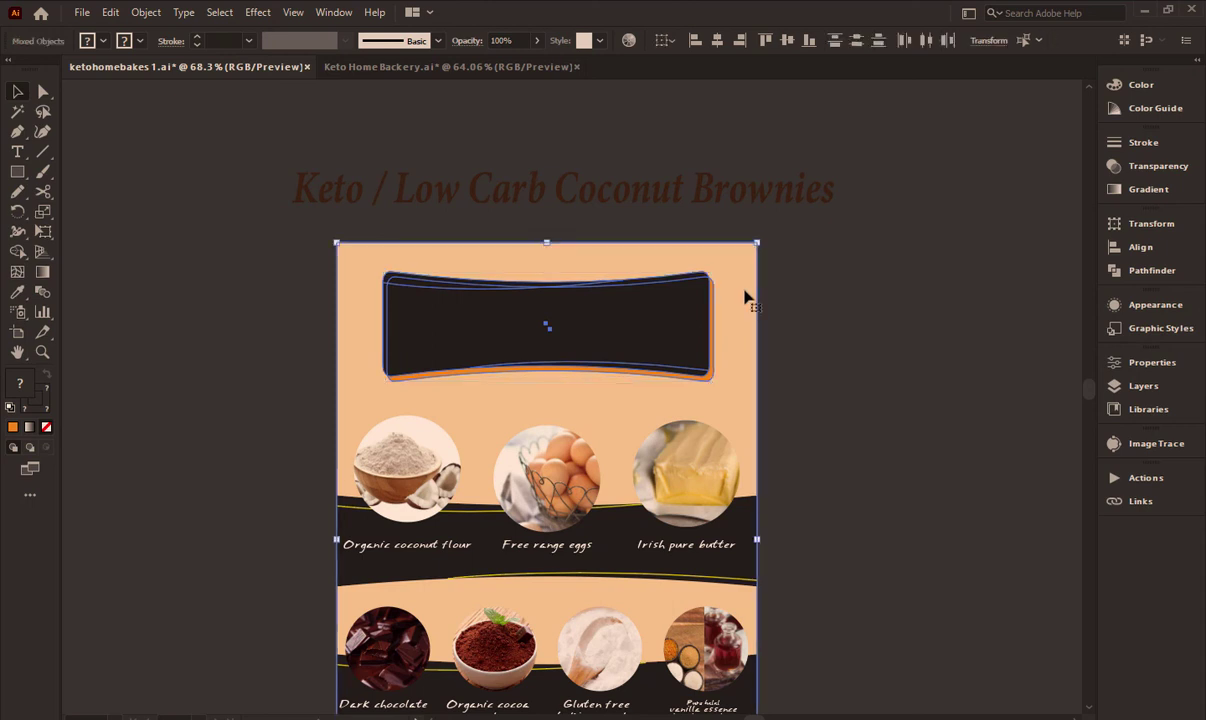
pyautogui.click(717, 44)
pyautogui.click(855, 202)
# Drag the Keto / Low Carb Coconut Brownies title onto the banner and fill it with the cream swatch
pyautogui.moveTo(563, 190)
pyautogui.mouseDown()
pyautogui.moveTo(690, 302)
pyautogui.moveTo(704, 296)
pyautogui.mouseUp()
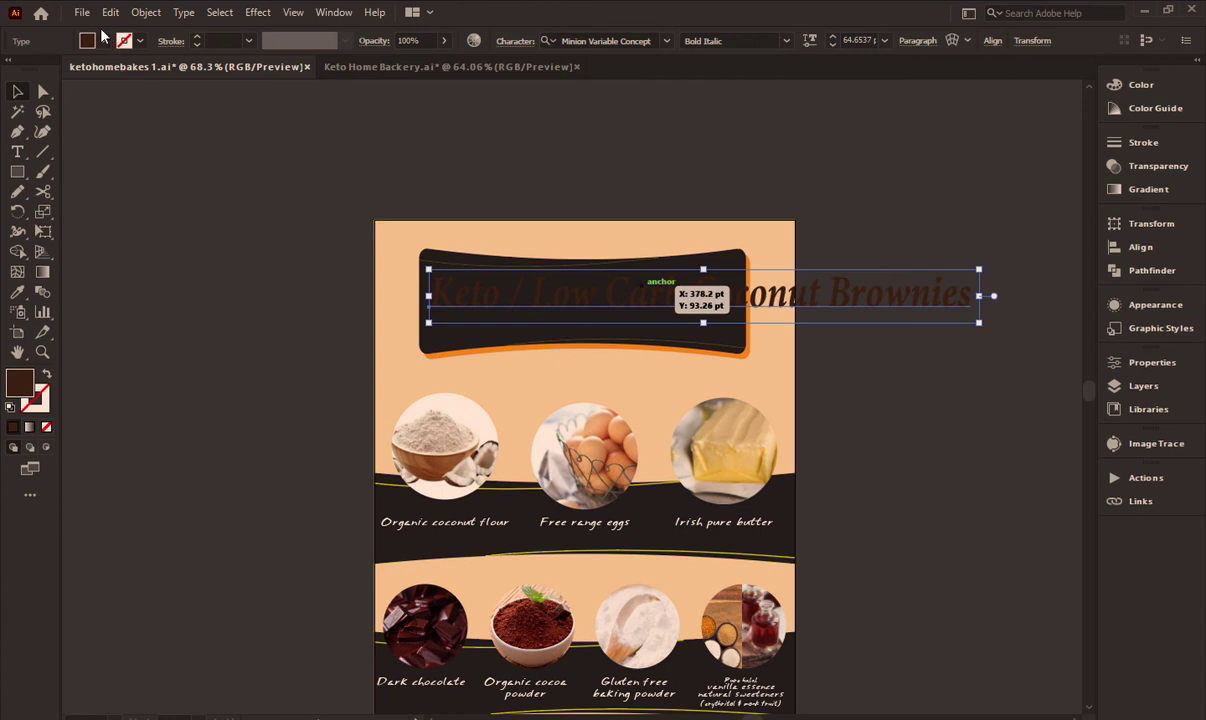
pyautogui.click(95, 40)
pyautogui.click(24, 70)
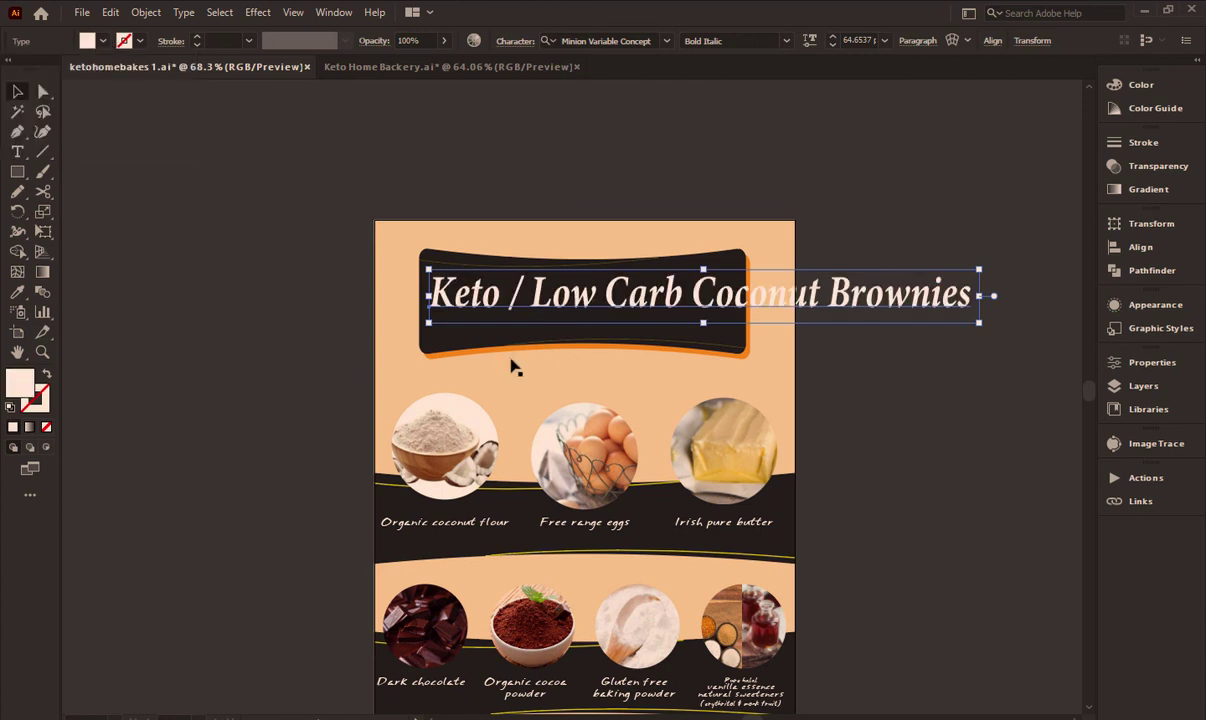
pyautogui.press('z')
pyautogui.moveTo(680, 284); pyautogui.dragTo(726, 270)
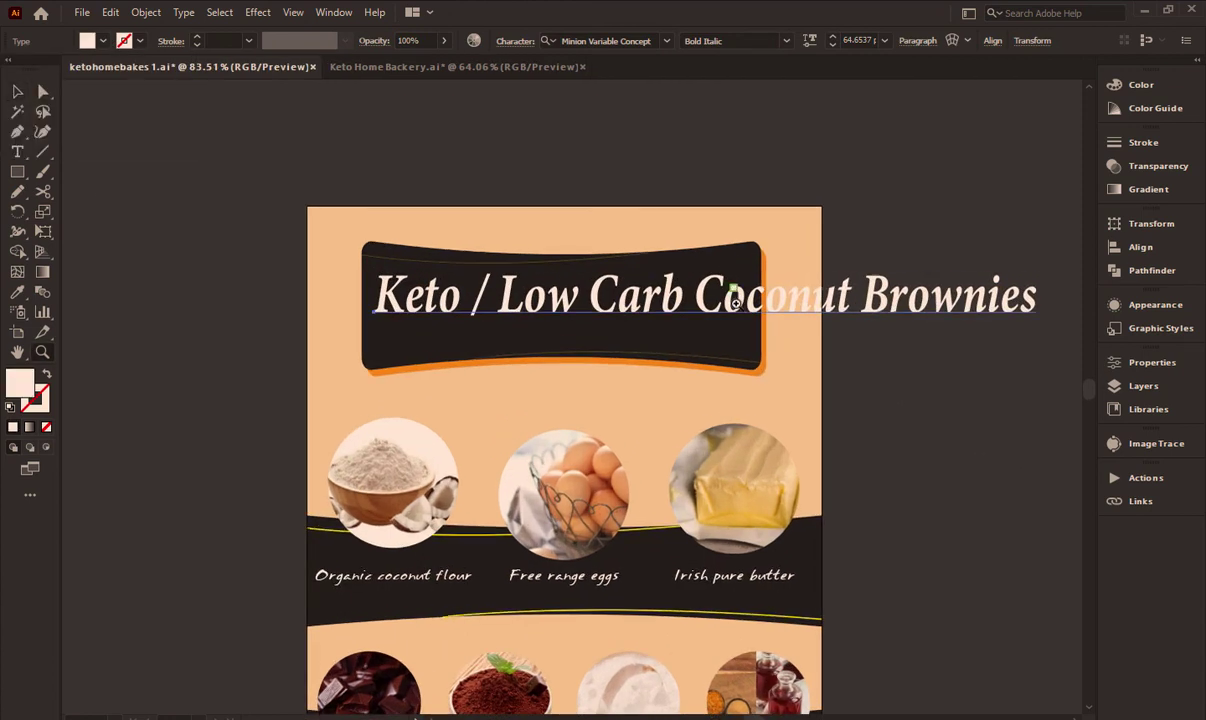
pyautogui.press('v')
pyautogui.click(903, 404)
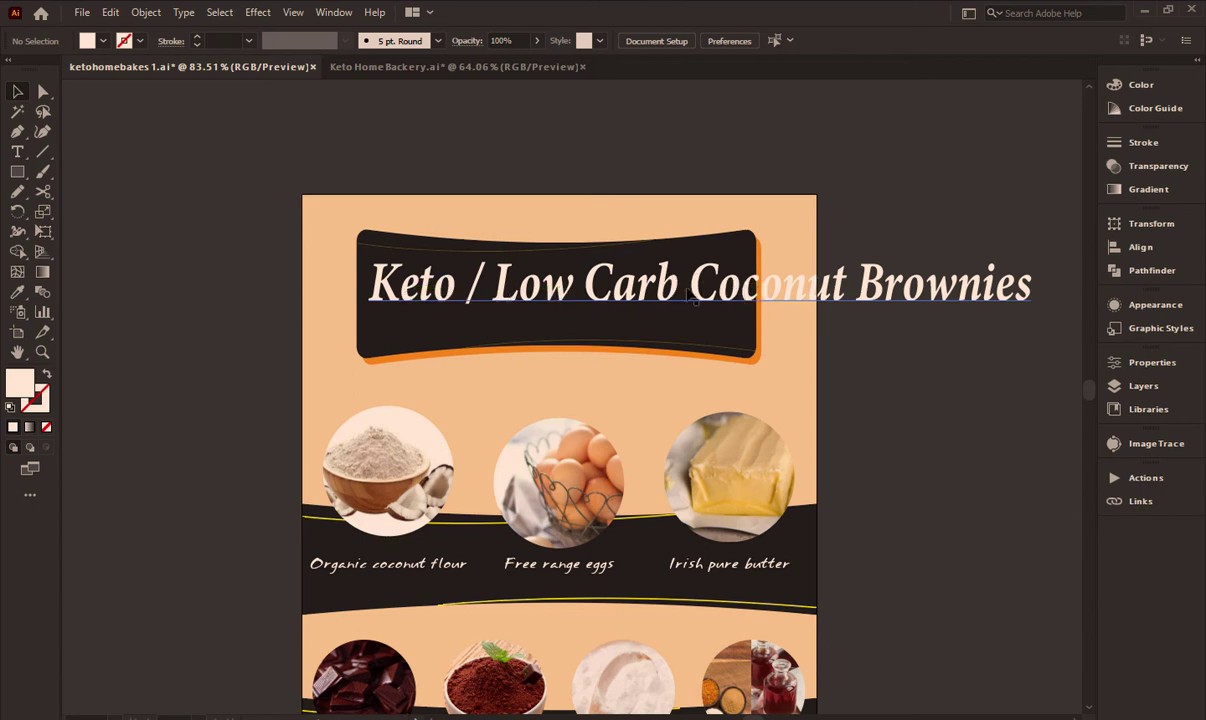
# Break the title after 'Carb' into two centre-aligned lines and position it on the banner
pyautogui.doubleClick(693, 290)
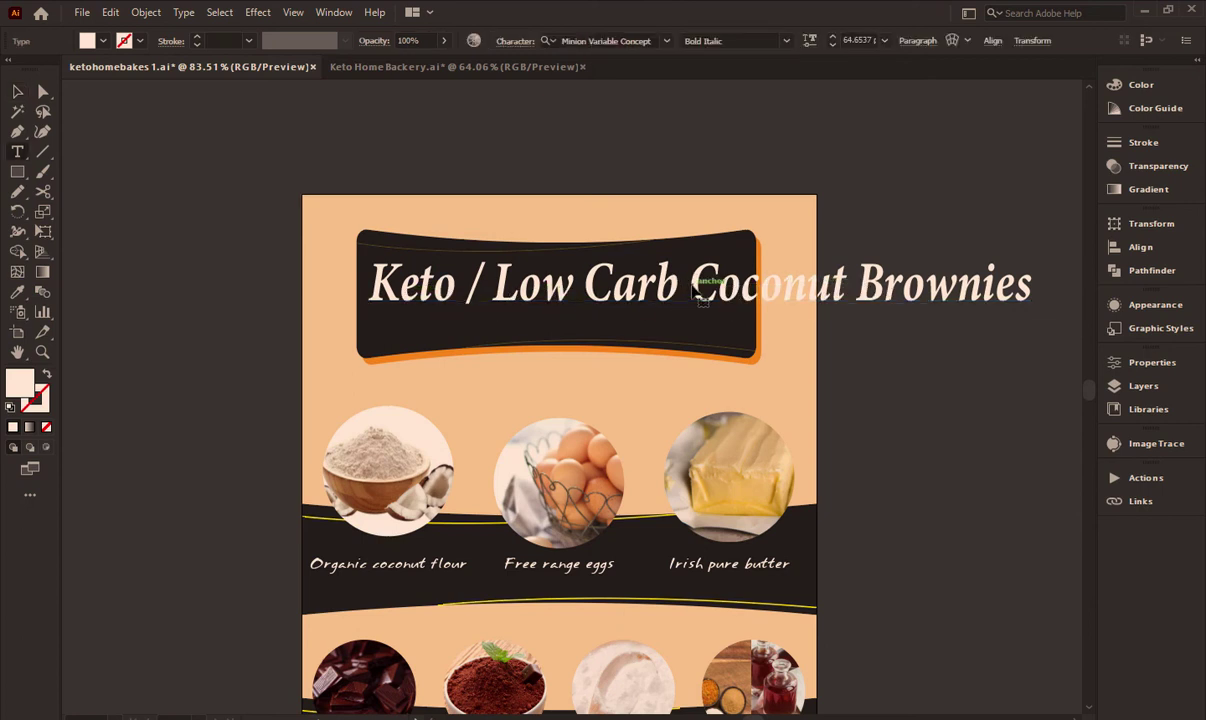
pyautogui.click(697, 288)
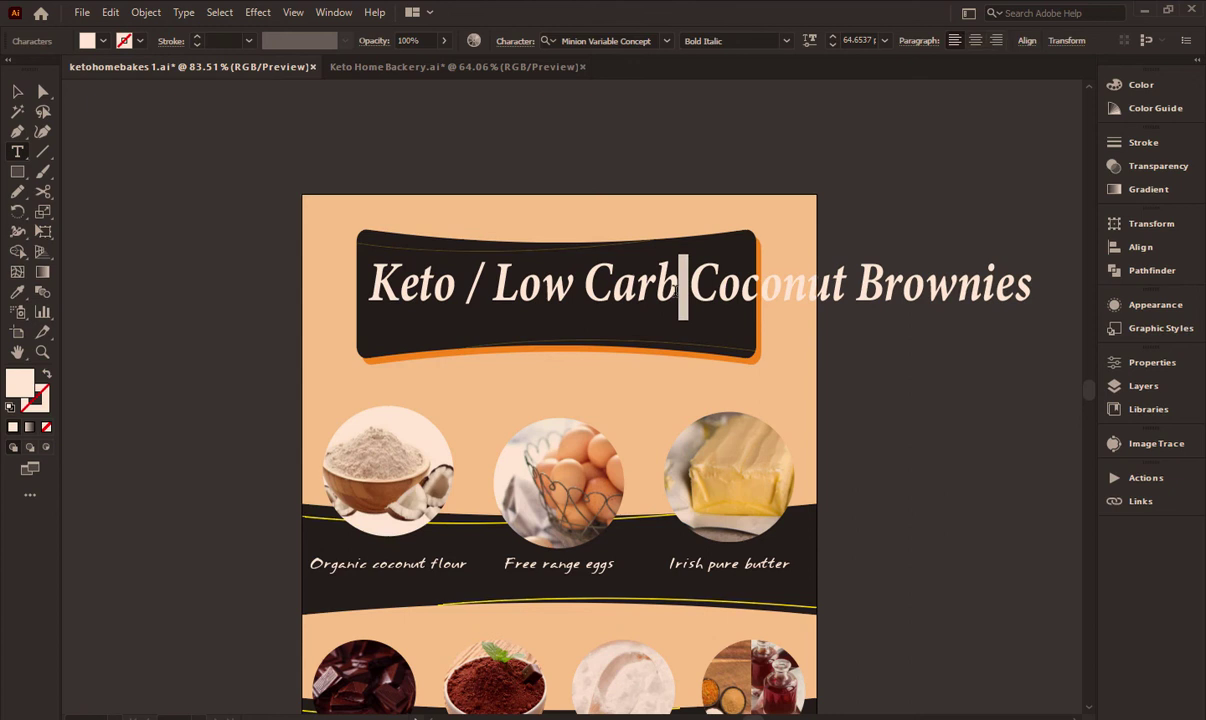
pyautogui.press('BackSpace')
pyautogui.press('Return')
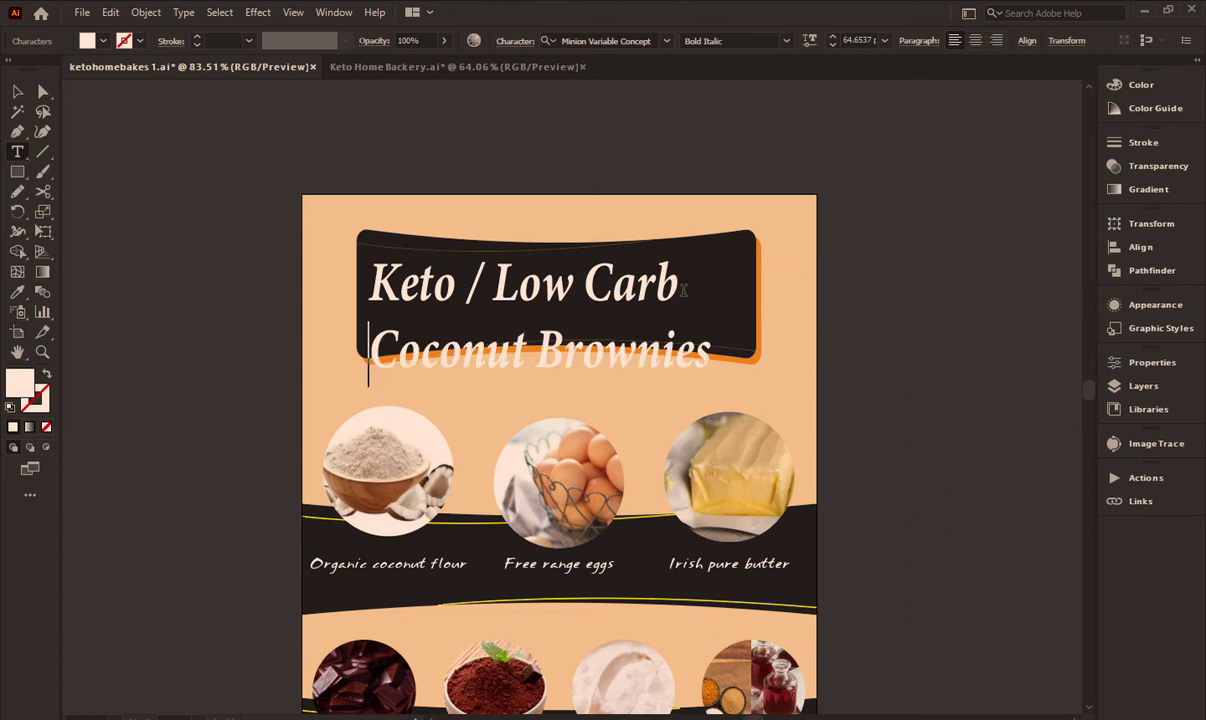
pyautogui.hotkey('ctrl', 'a')
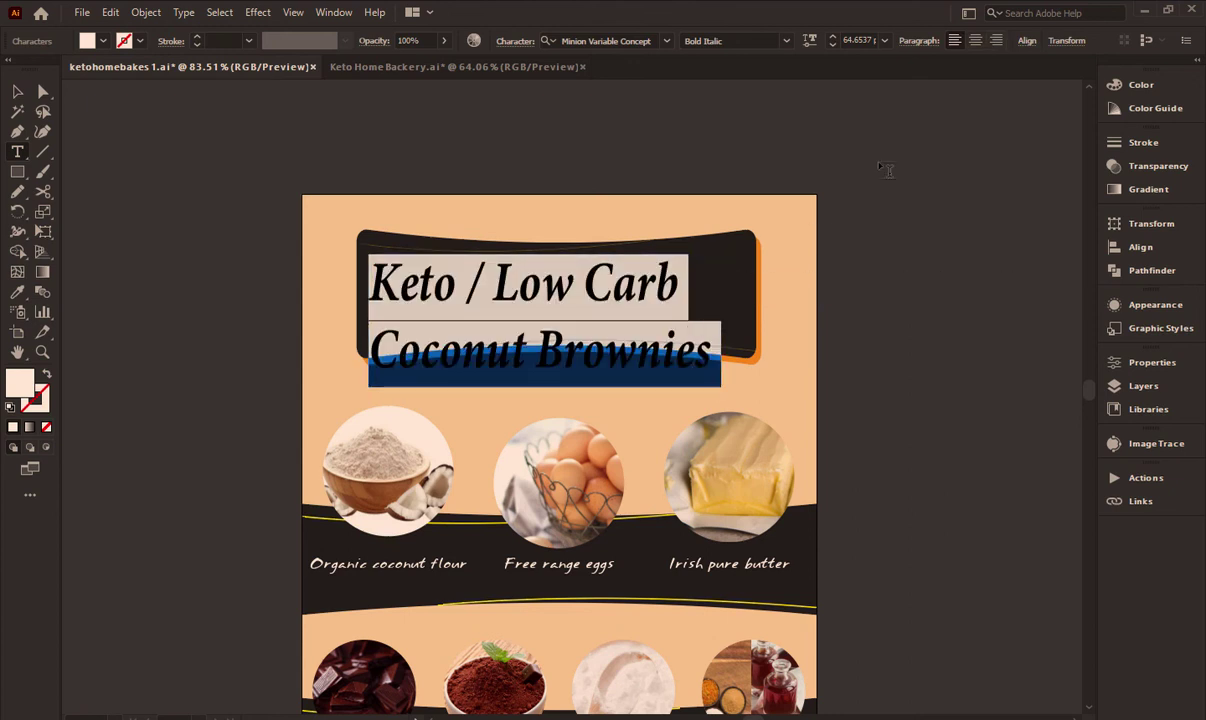
pyautogui.click(974, 41)
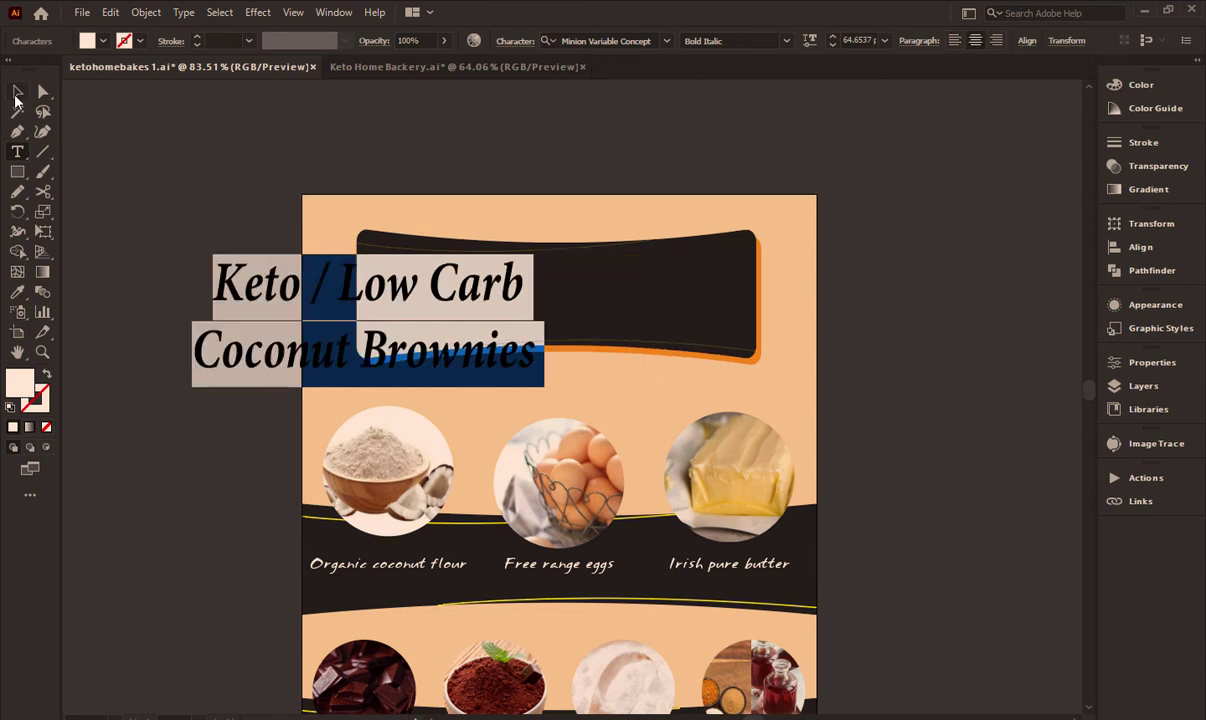
pyautogui.click(17, 92)
pyautogui.click(127, 88)
pyautogui.moveTo(225, 268); pyautogui.dragTo(457, 238)
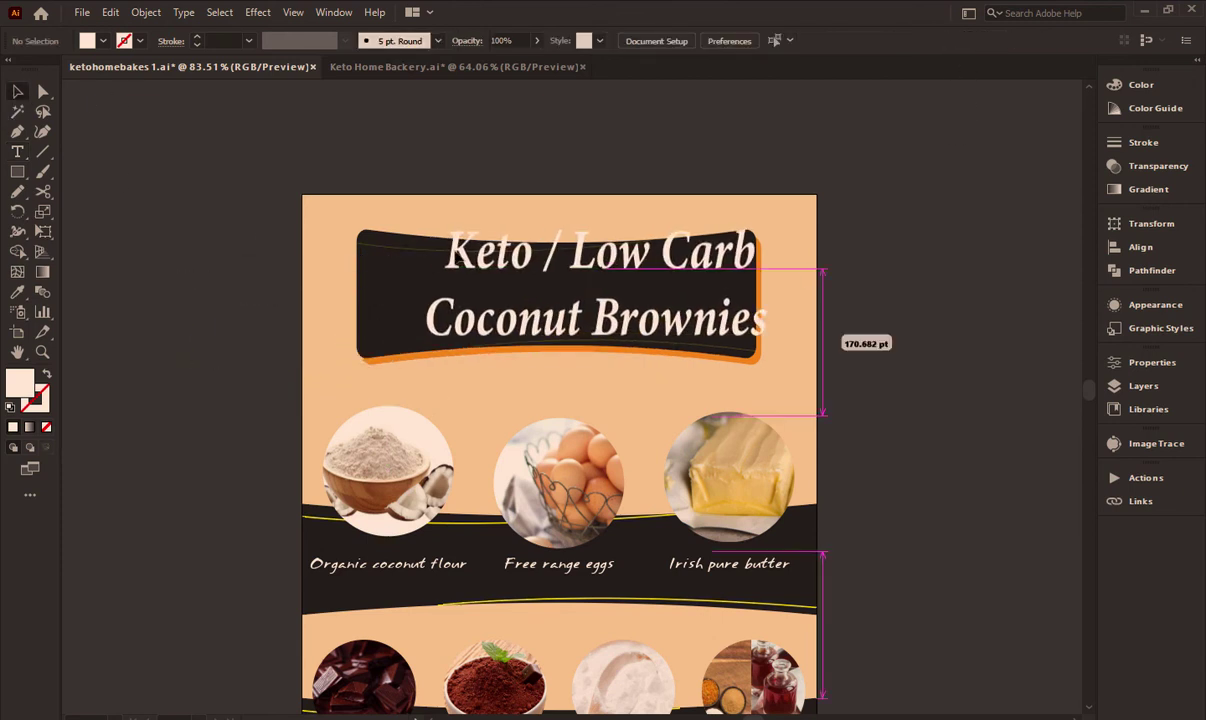
pyautogui.moveTo(460, 321); pyautogui.dragTo(420, 358)
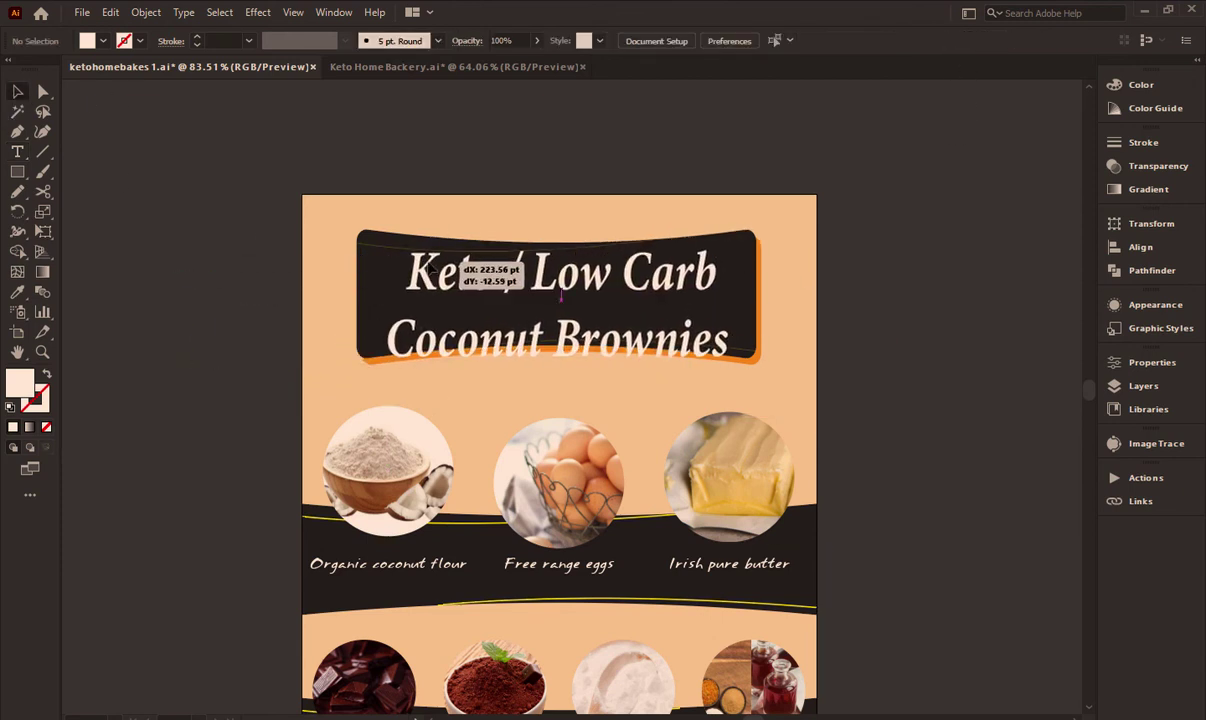
# Set the 'Coconut Brownies' line to 36 pt
pyautogui.doubleClick(412, 351)
pyautogui.moveTo(391, 356); pyautogui.dragTo(773, 366)
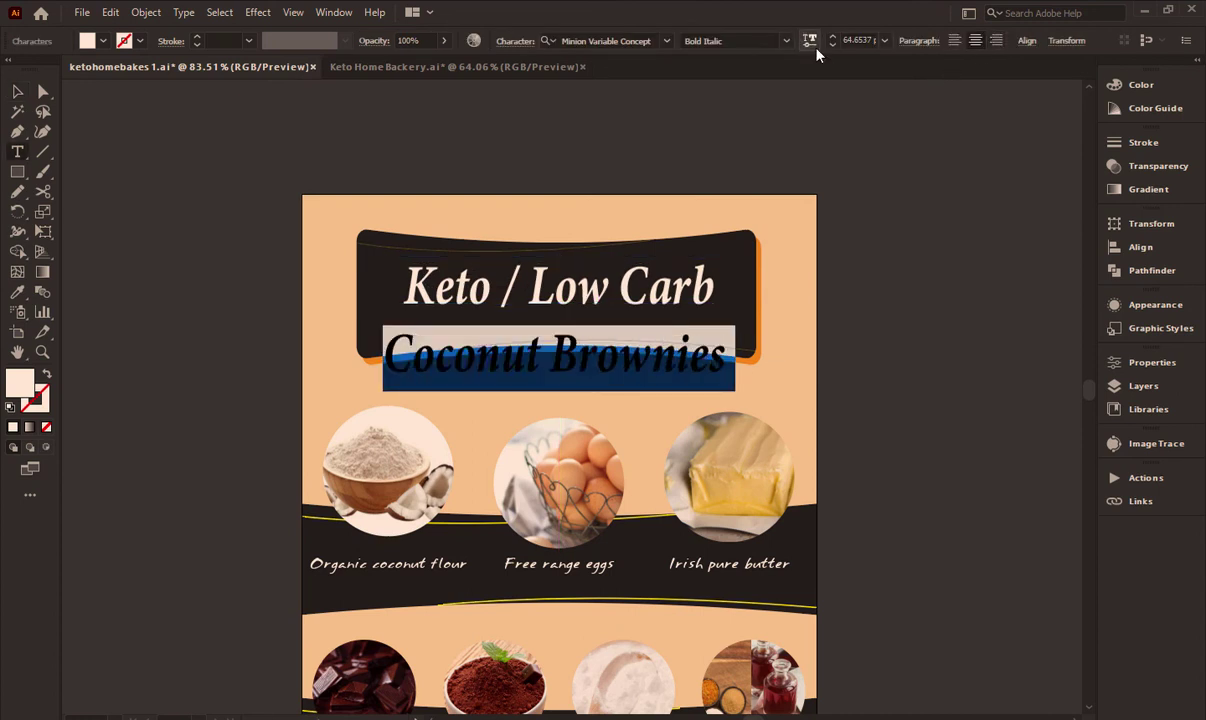
pyautogui.click(887, 41)
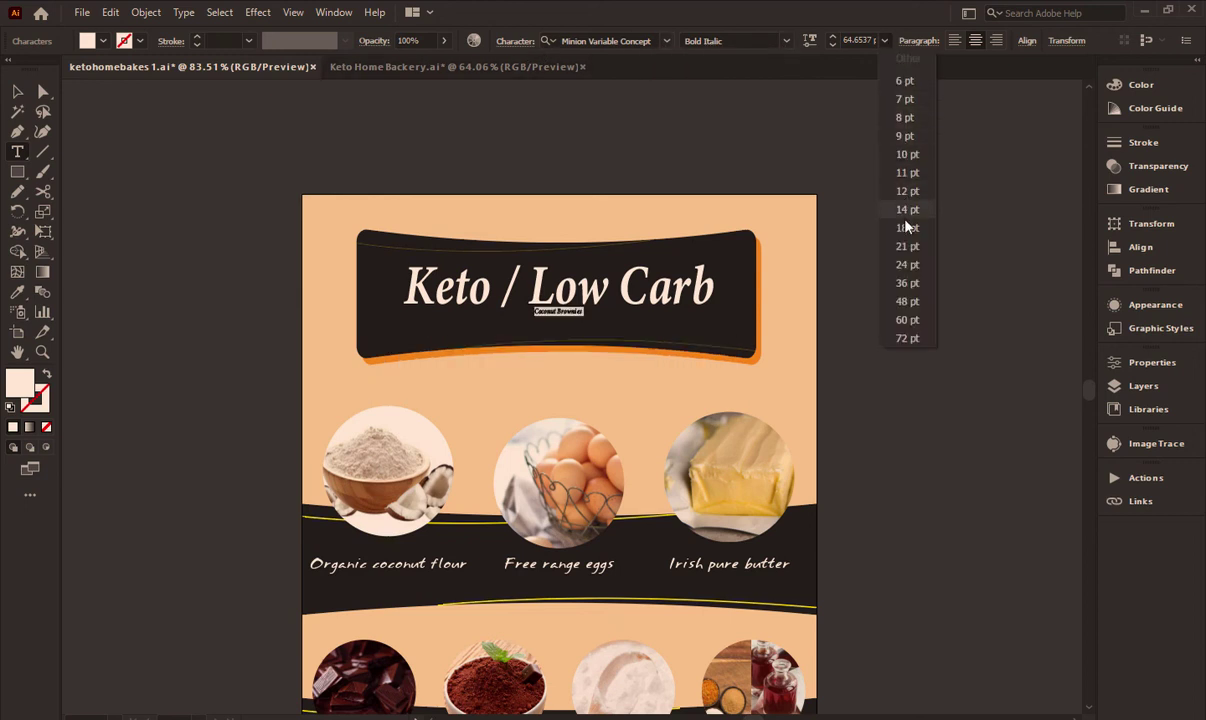
pyautogui.click(916, 285)
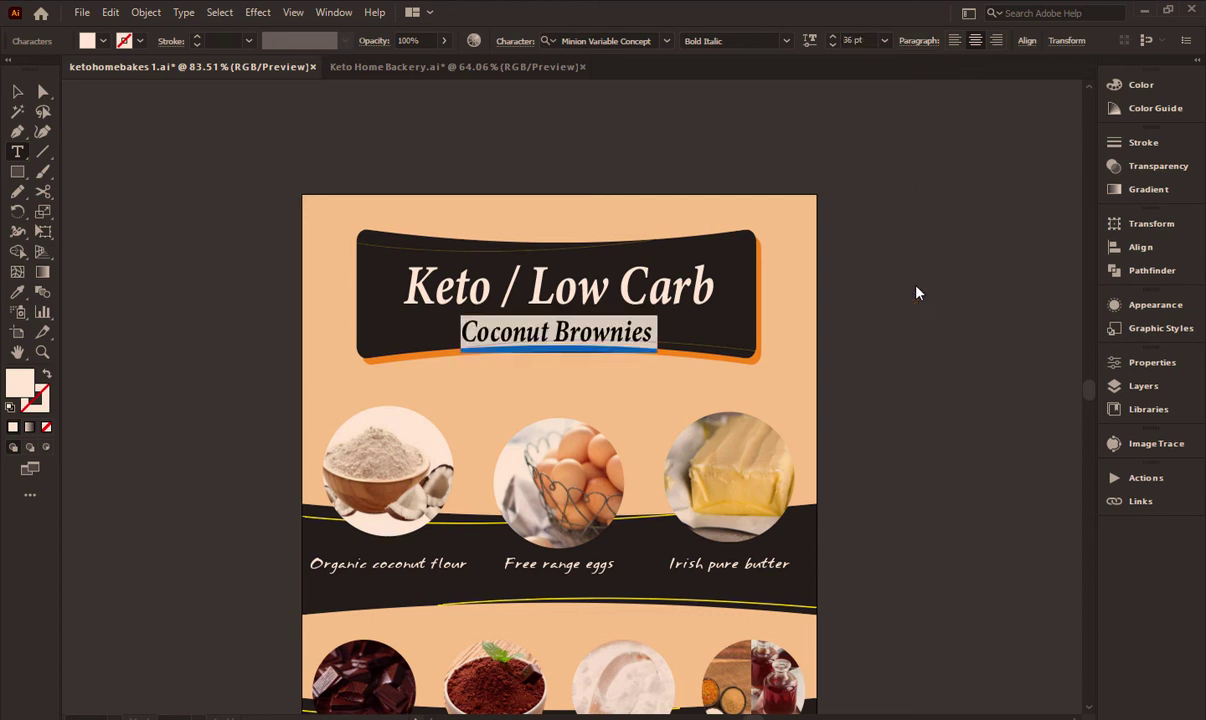
pyautogui.click(19, 93)
pyautogui.click(127, 217)
# Nudge the title slightly up on the banner and zoom in on the banner
pyautogui.moveTo(607, 302); pyautogui.dragTo(607, 292)
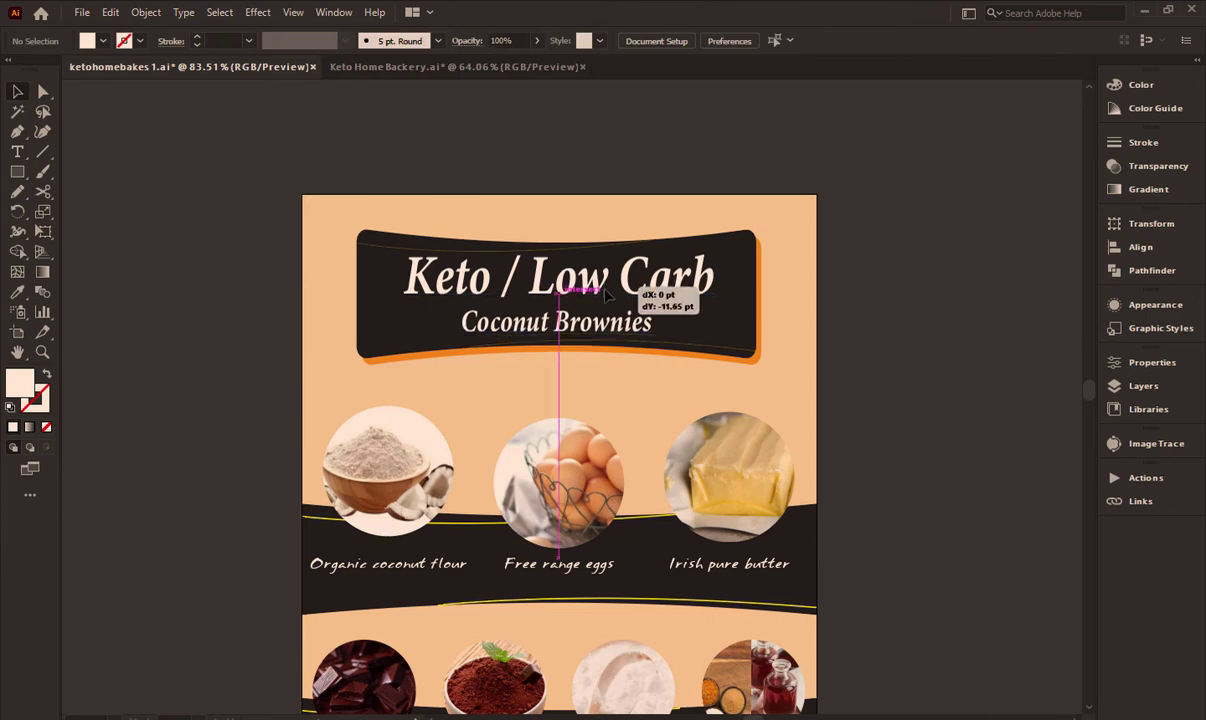
pyautogui.doubleClick(370, 222)
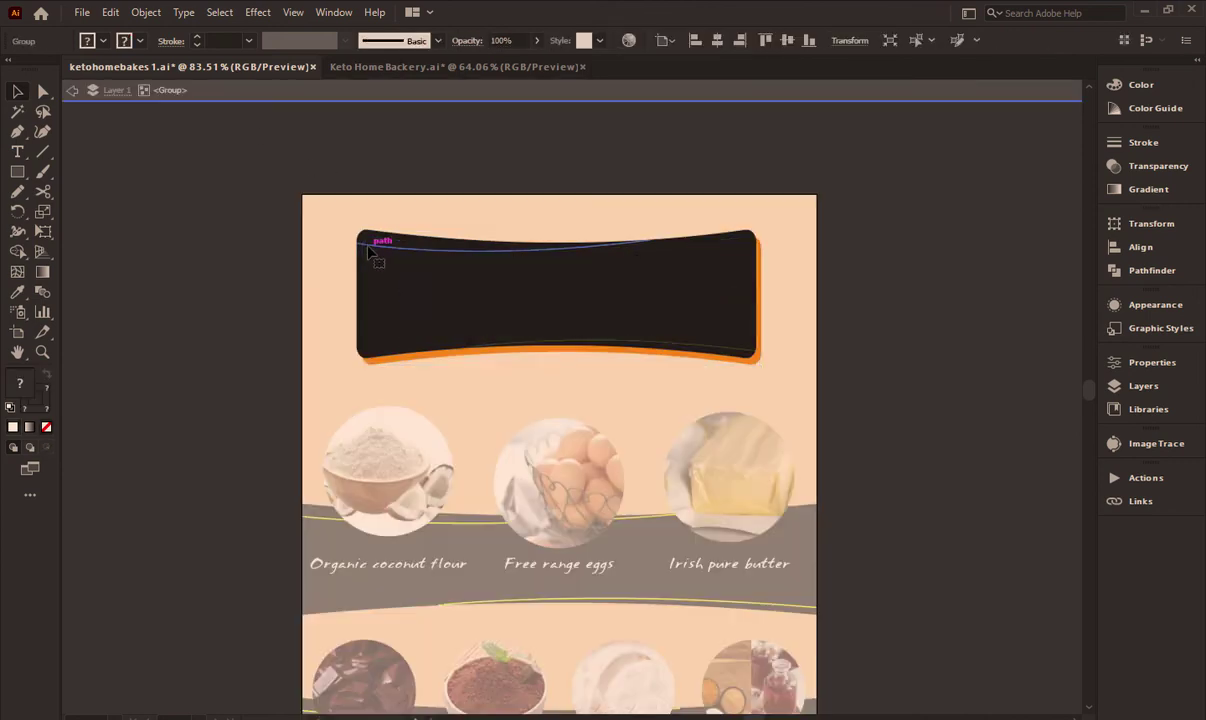
pyautogui.doubleClick(119, 222)
pyautogui.press('z')
pyautogui.click(463, 226)
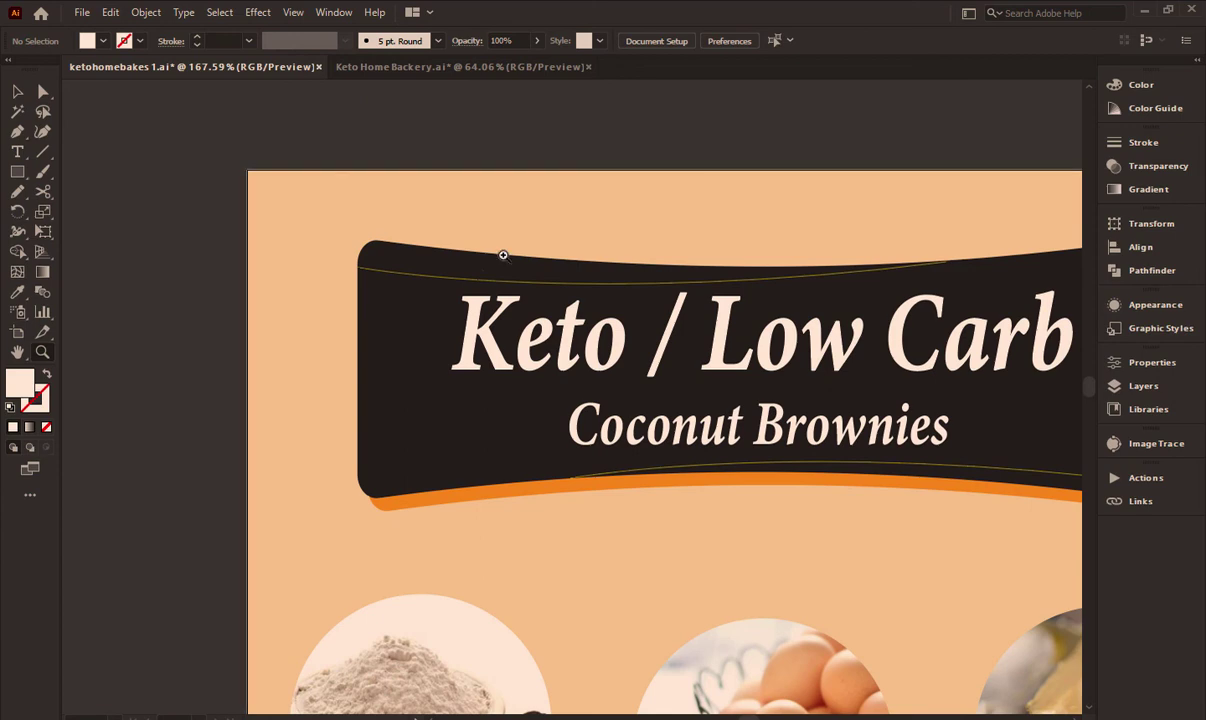
pyautogui.press('n')
pyautogui.press('v')
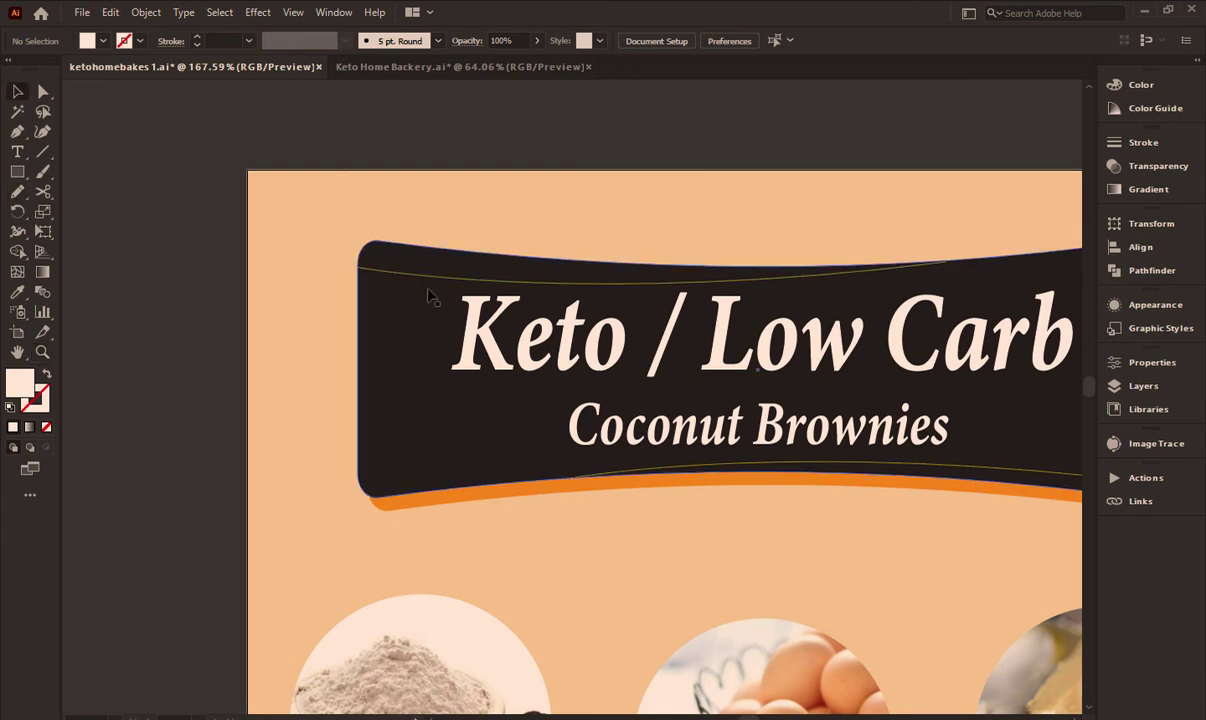
pyautogui.moveTo(725, 425)
pyautogui.mouseDown()
pyautogui.moveTo(597, 410)
pyautogui.moveTo(609, 410)
pyautogui.mouseUp()
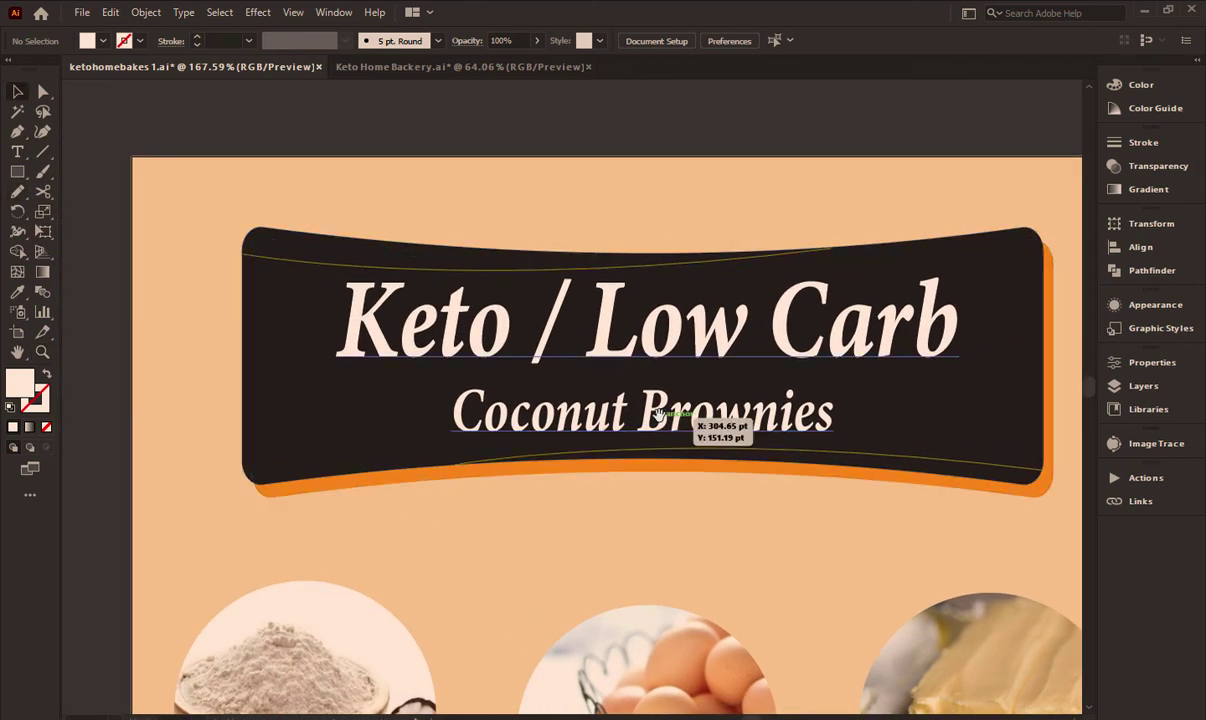
# Isolate the banner group, give the yellow accent curves a 0.5 pt stroke, and exit isolation
pyautogui.click(305, 263)
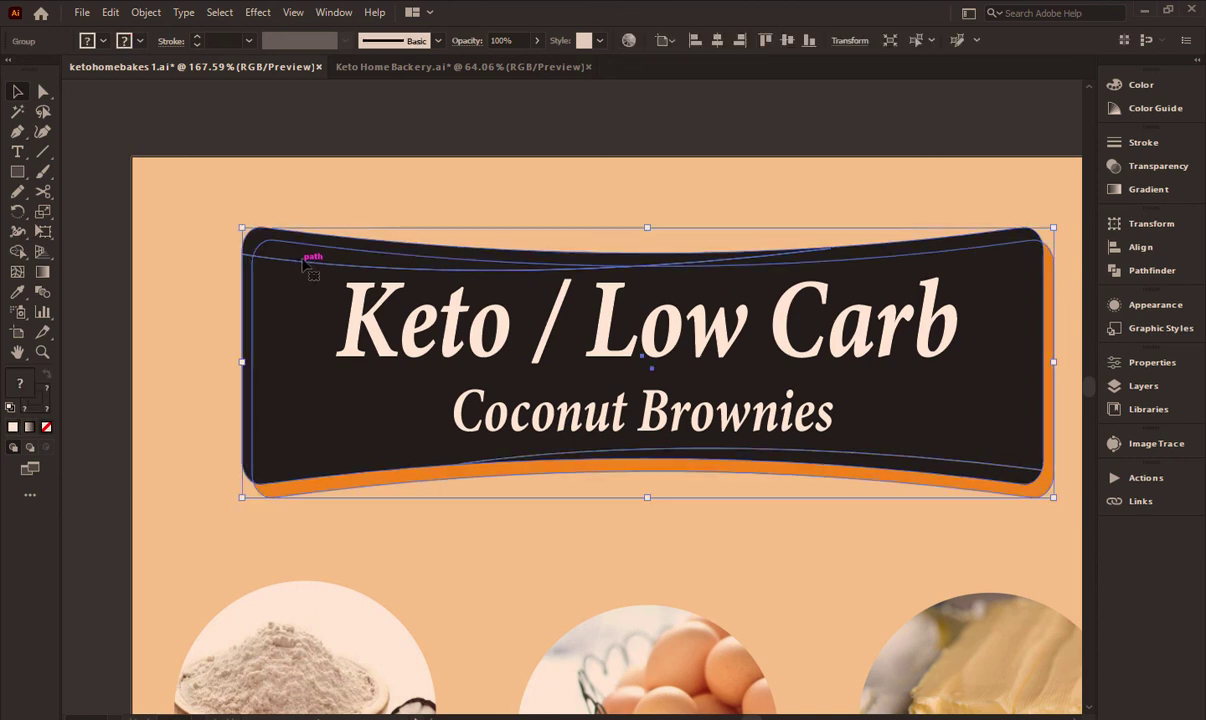
pyautogui.click(363, 113)
pyautogui.click(307, 269)
pyautogui.doubleClick(296, 268)
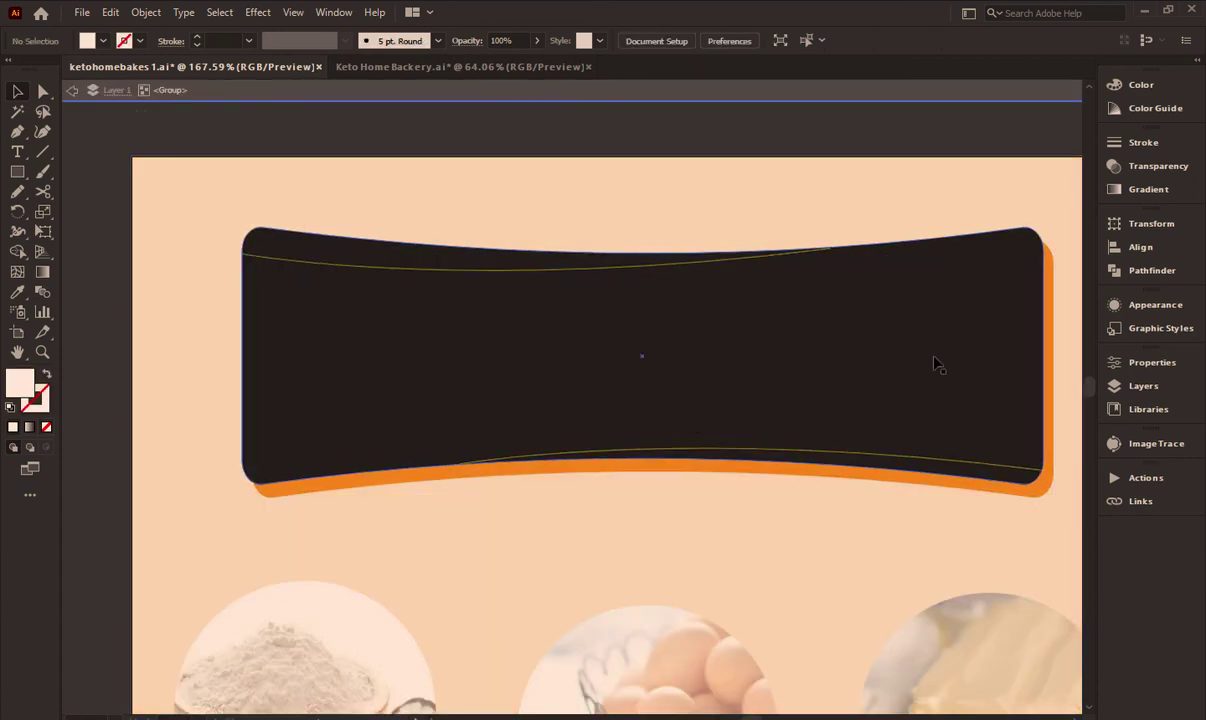
pyautogui.click(283, 260)
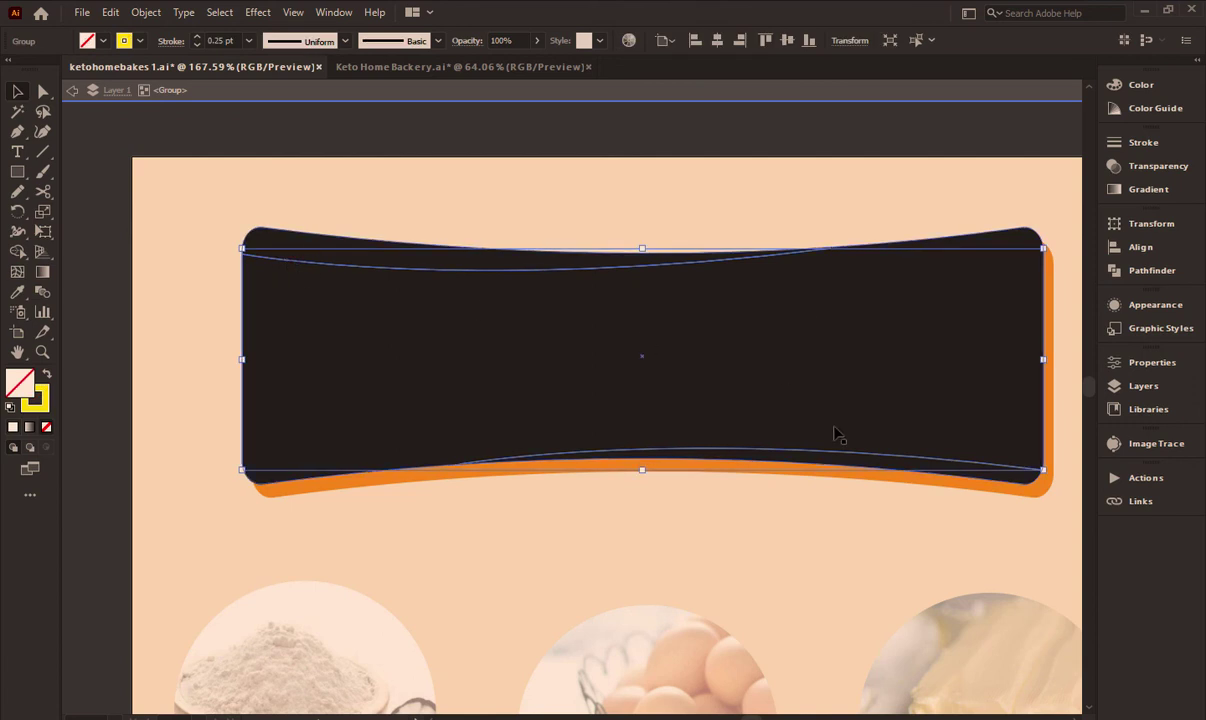
pyautogui.click(198, 37)
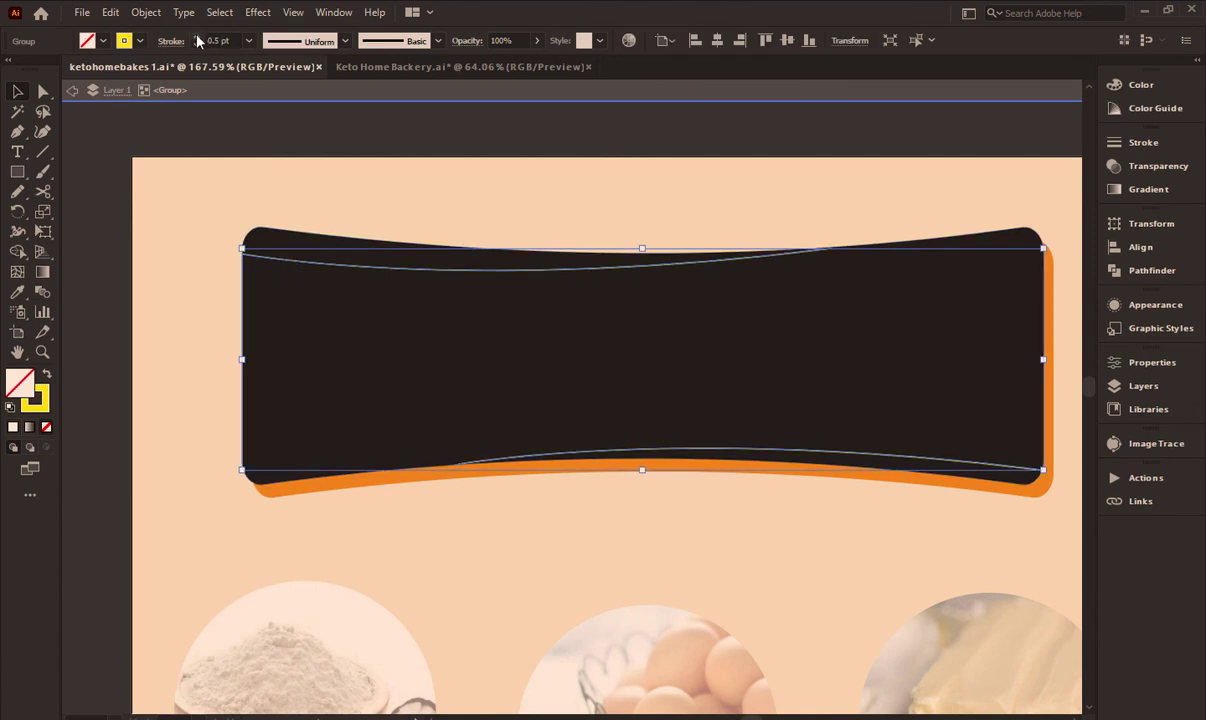
pyautogui.click(266, 128)
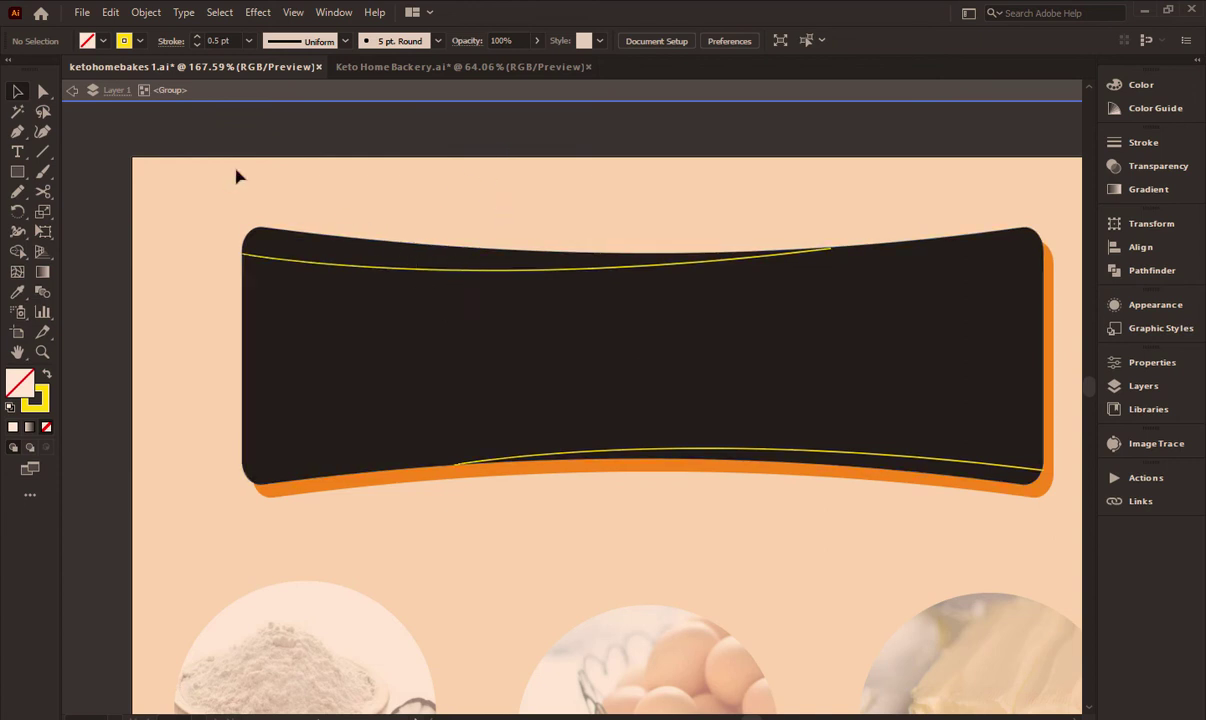
pyautogui.click(71, 90)
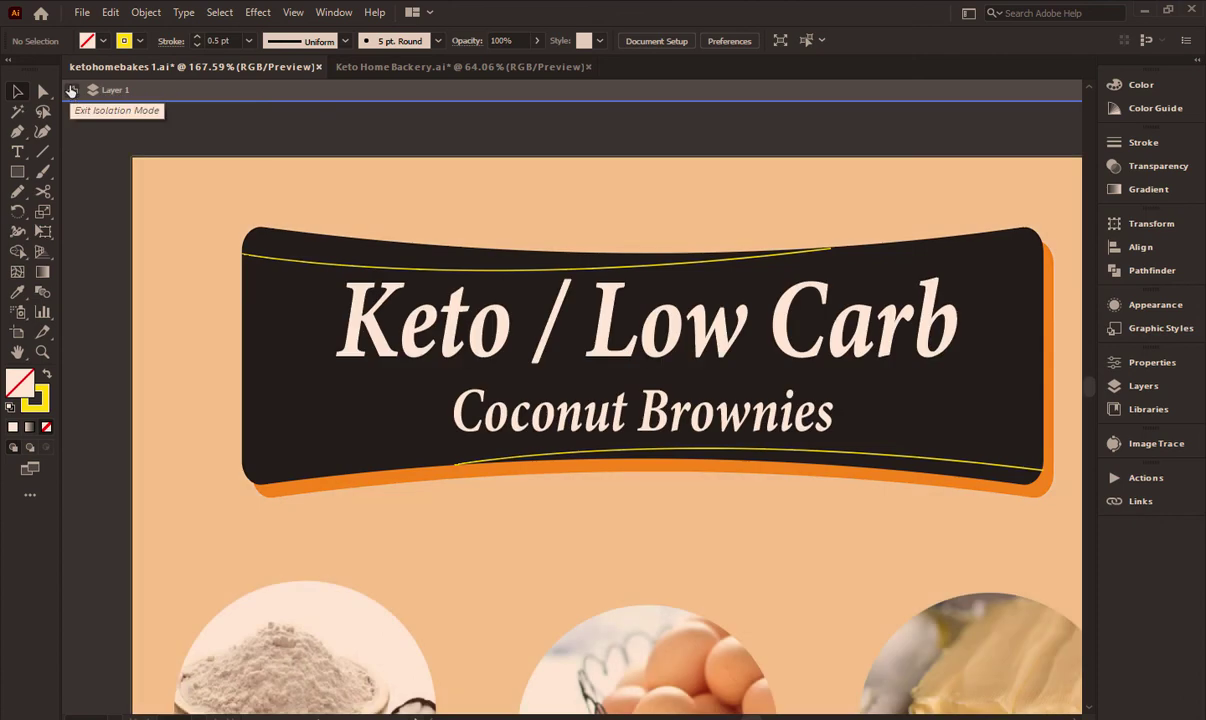
pyautogui.click(71, 90)
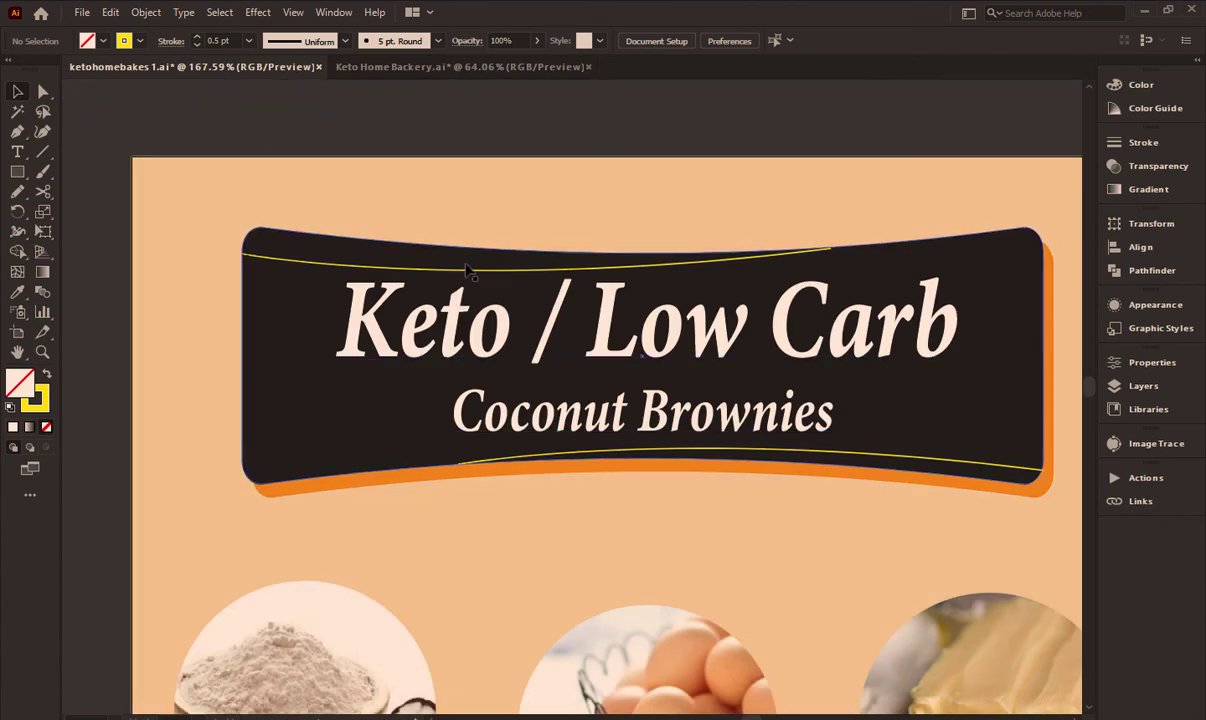
pyautogui.press('z')
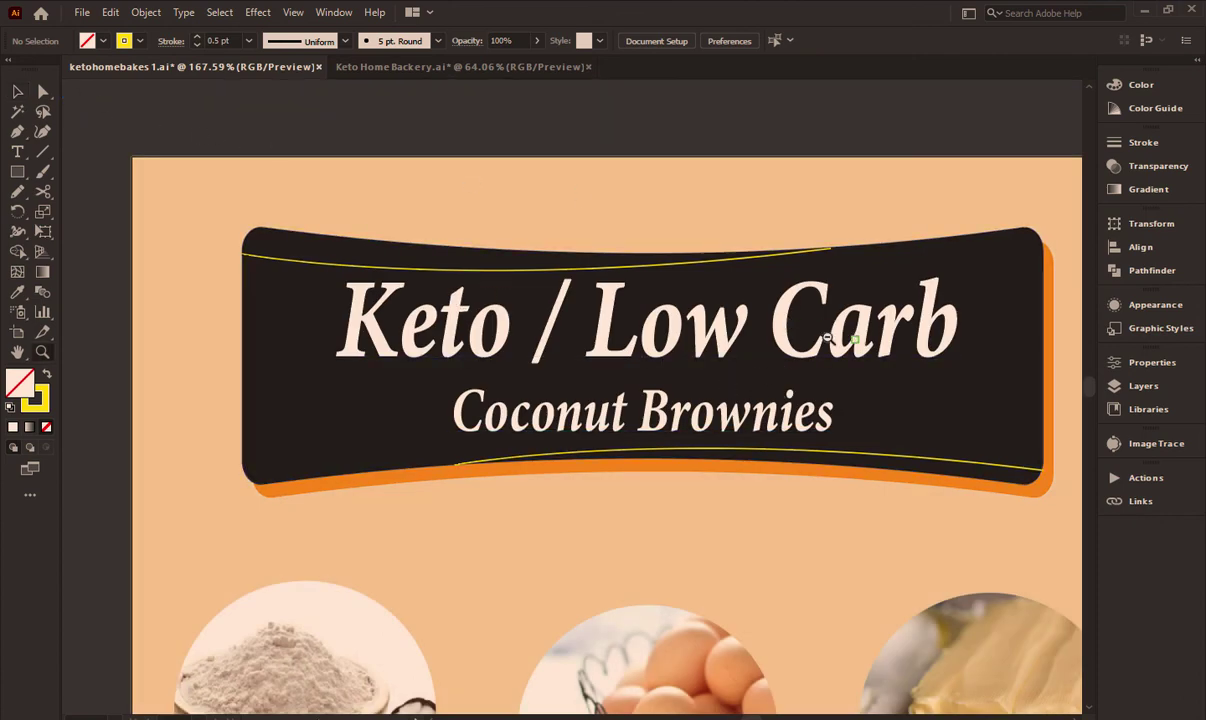
pyautogui.moveTo(790, 333); pyautogui.dragTo(587, 318)
# Zoom in on the banner and select the two-line title text
pyautogui.press('v')
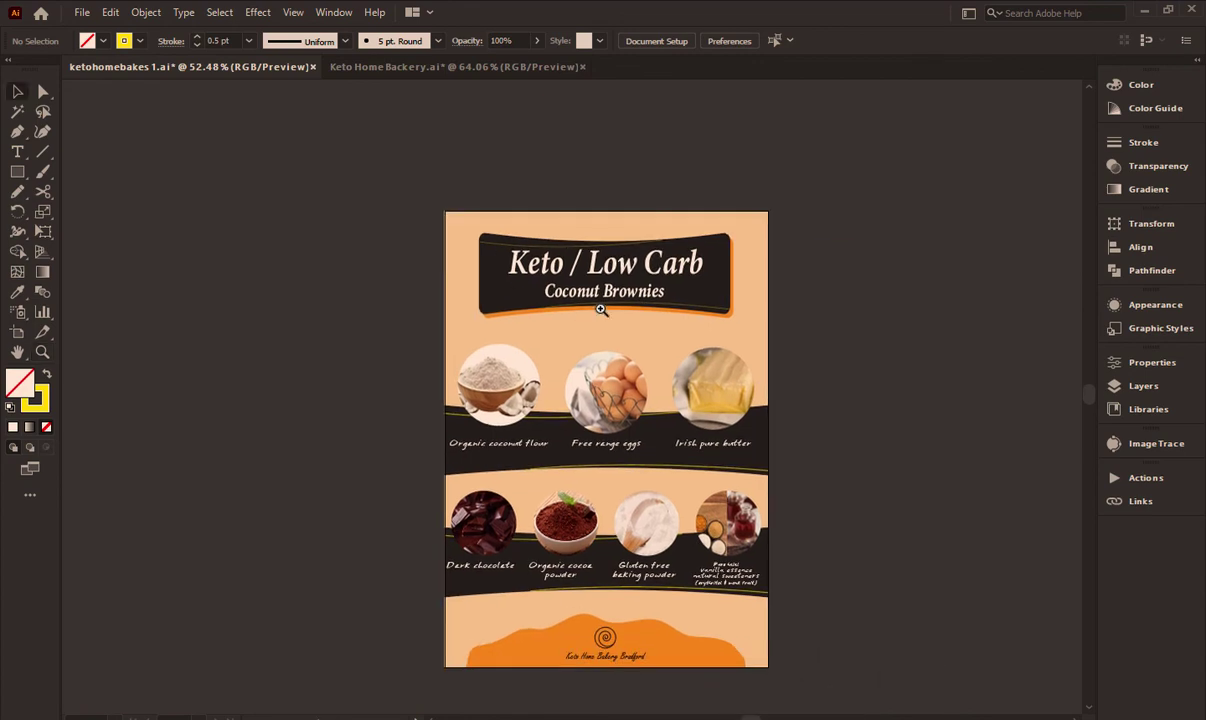
pyautogui.press('z')
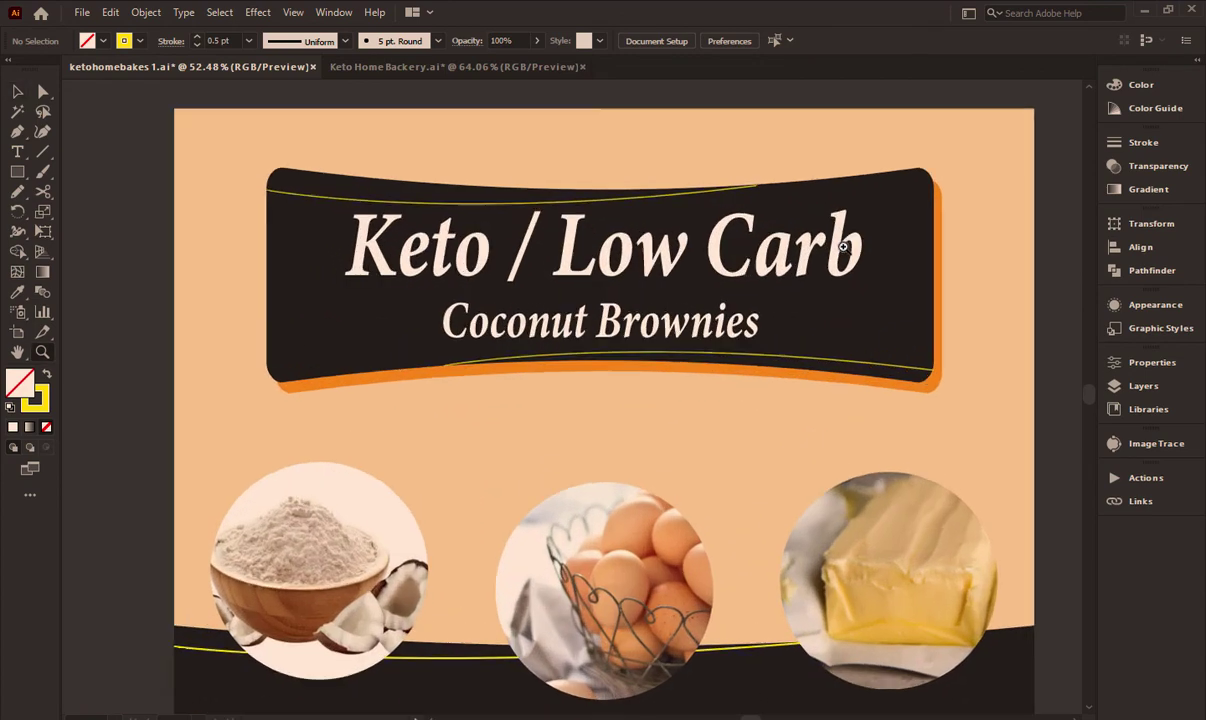
pyautogui.moveTo(603, 315); pyautogui.dragTo(848, 245)
pyautogui.press('v')
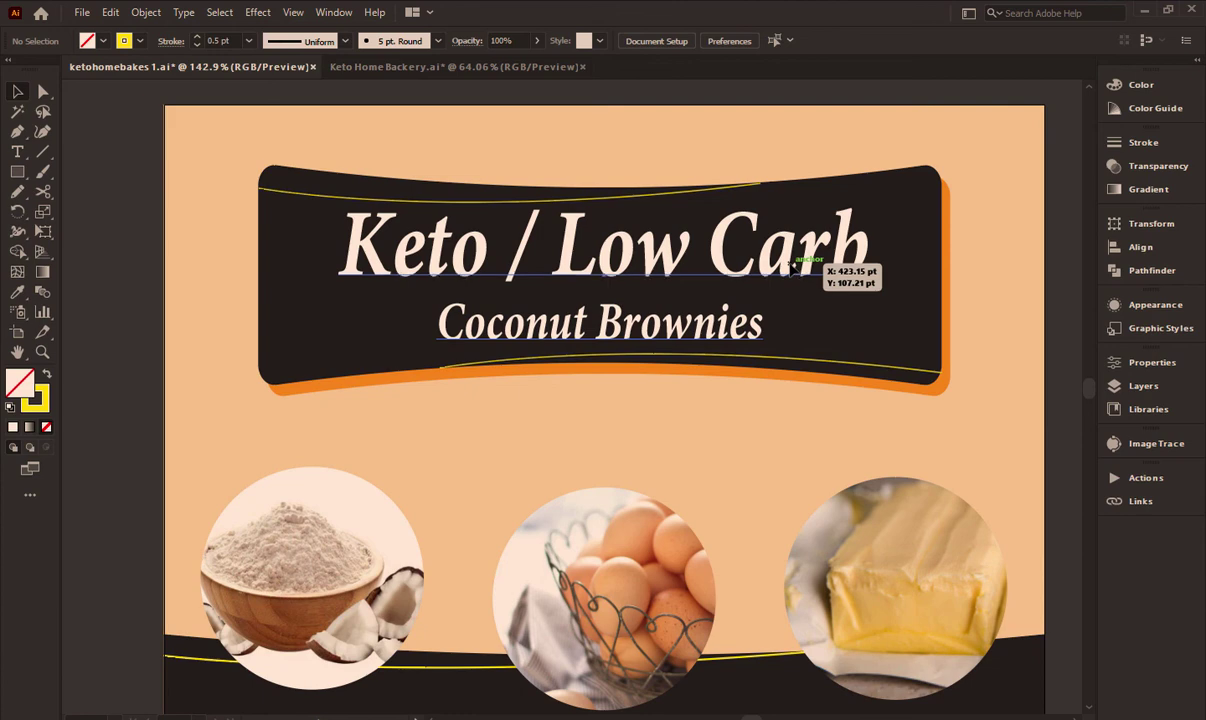
pyautogui.click(800, 262)
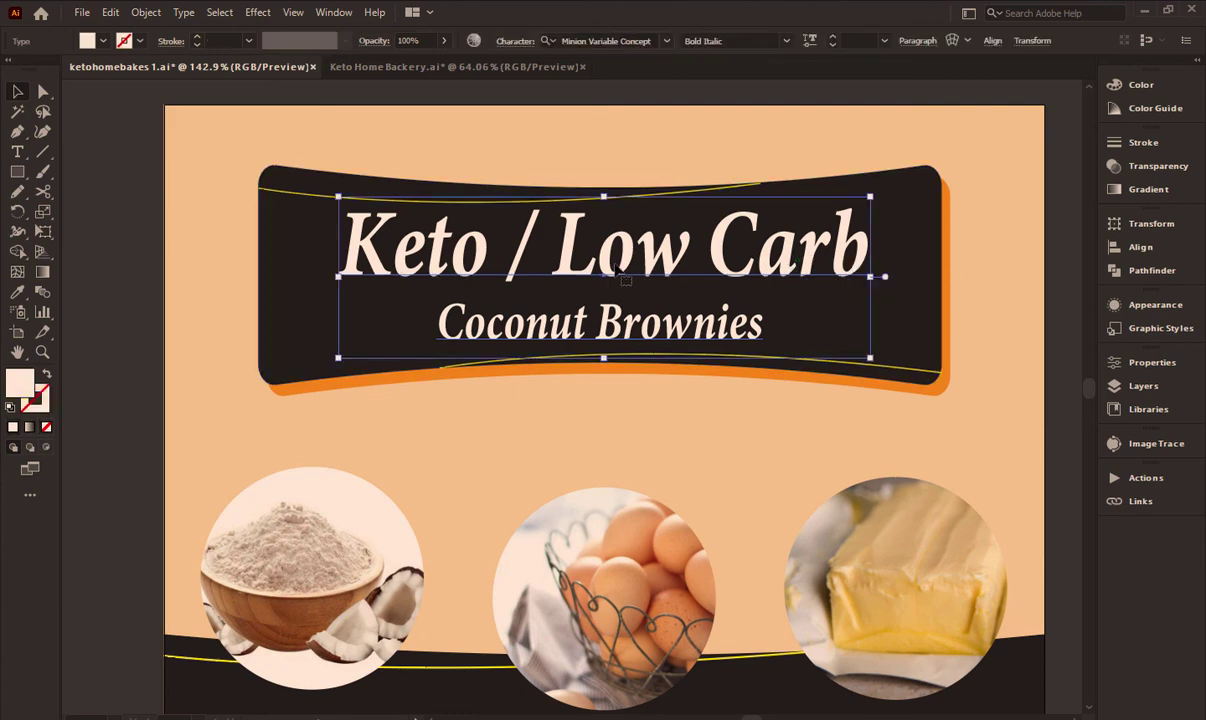
pyautogui.hscroll(2, 620, 272)
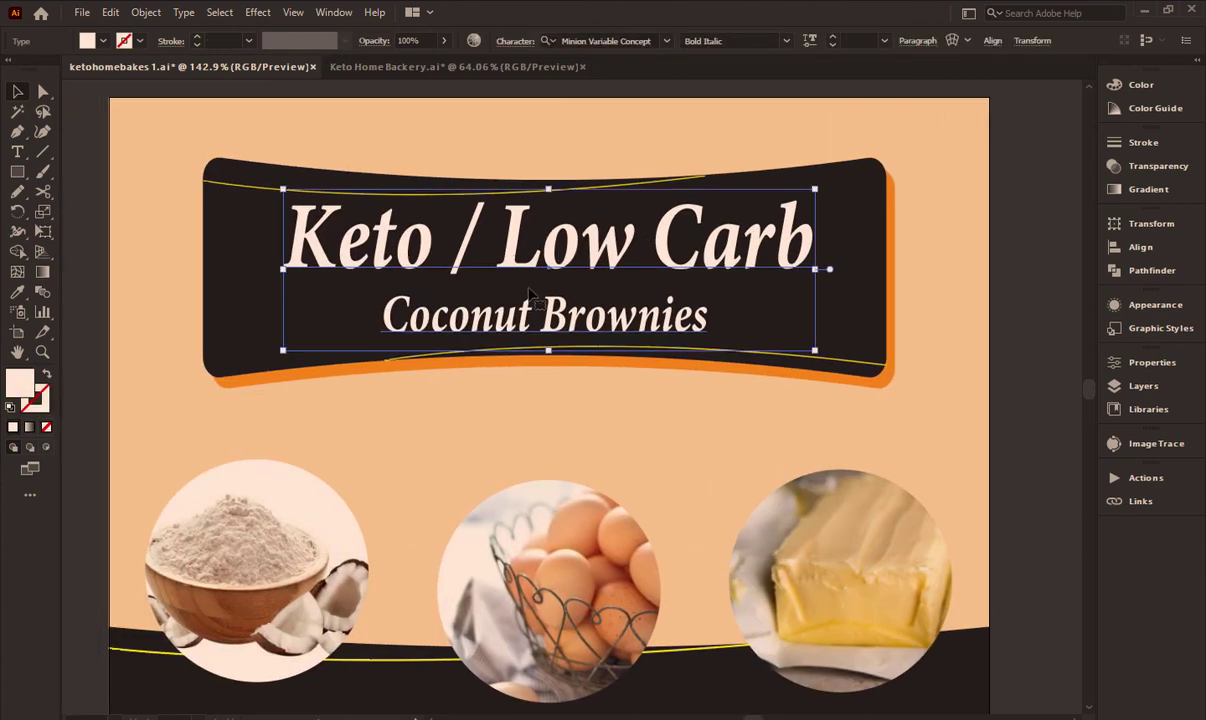
pyautogui.moveTo(560, 280); pyautogui.dragTo(490, 277)
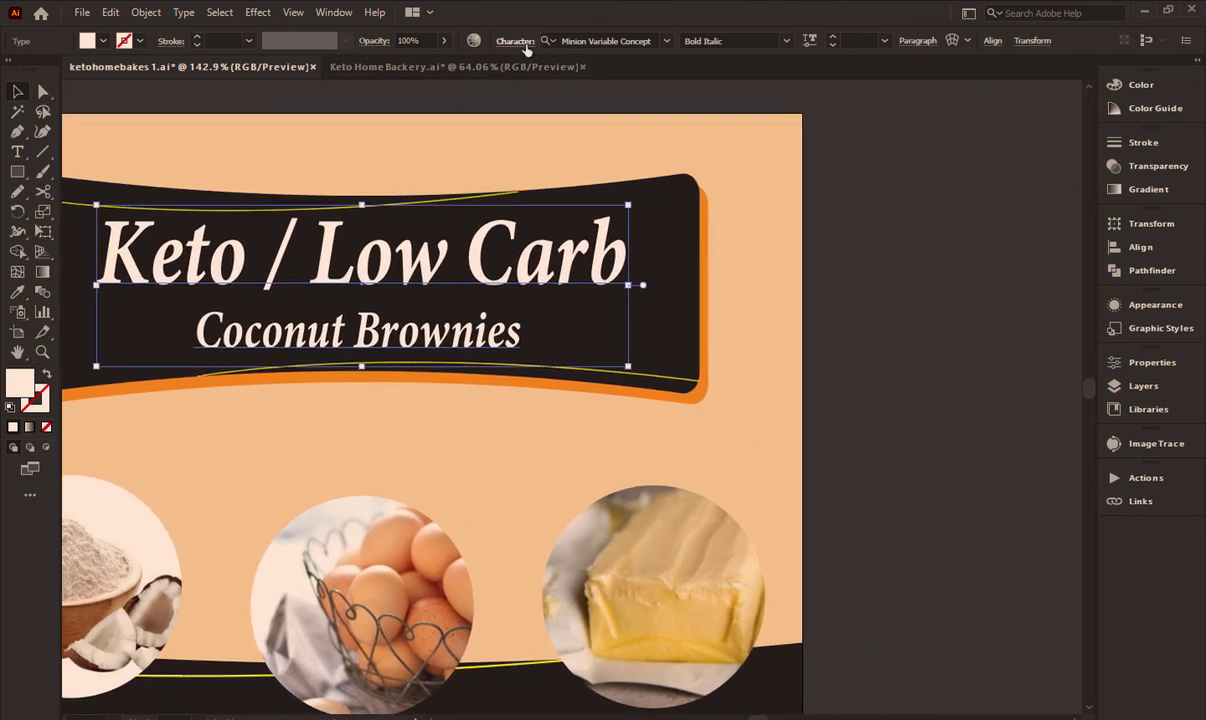
# Set the title's leading to 33 pt in the Character options
pyautogui.click(515, 41)
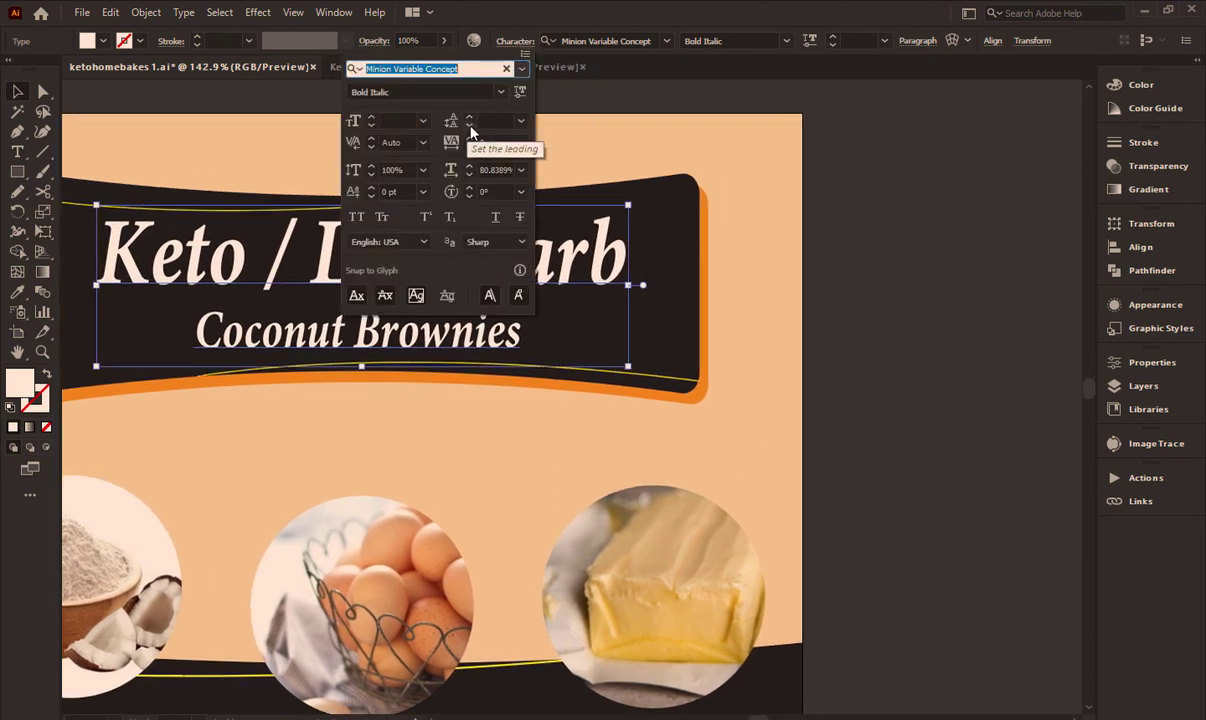
pyautogui.click(470, 125)
pyautogui.click(470, 119)
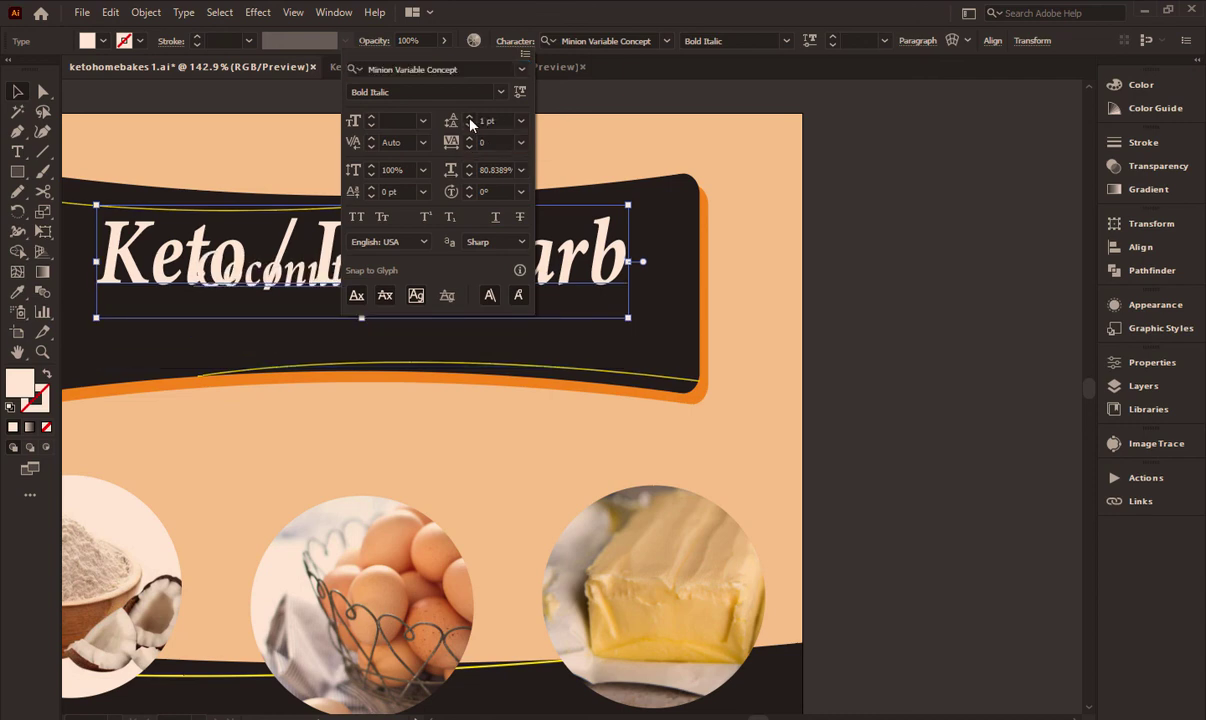
pyautogui.moveTo(470, 121); pyautogui.dragTo(470, 121)
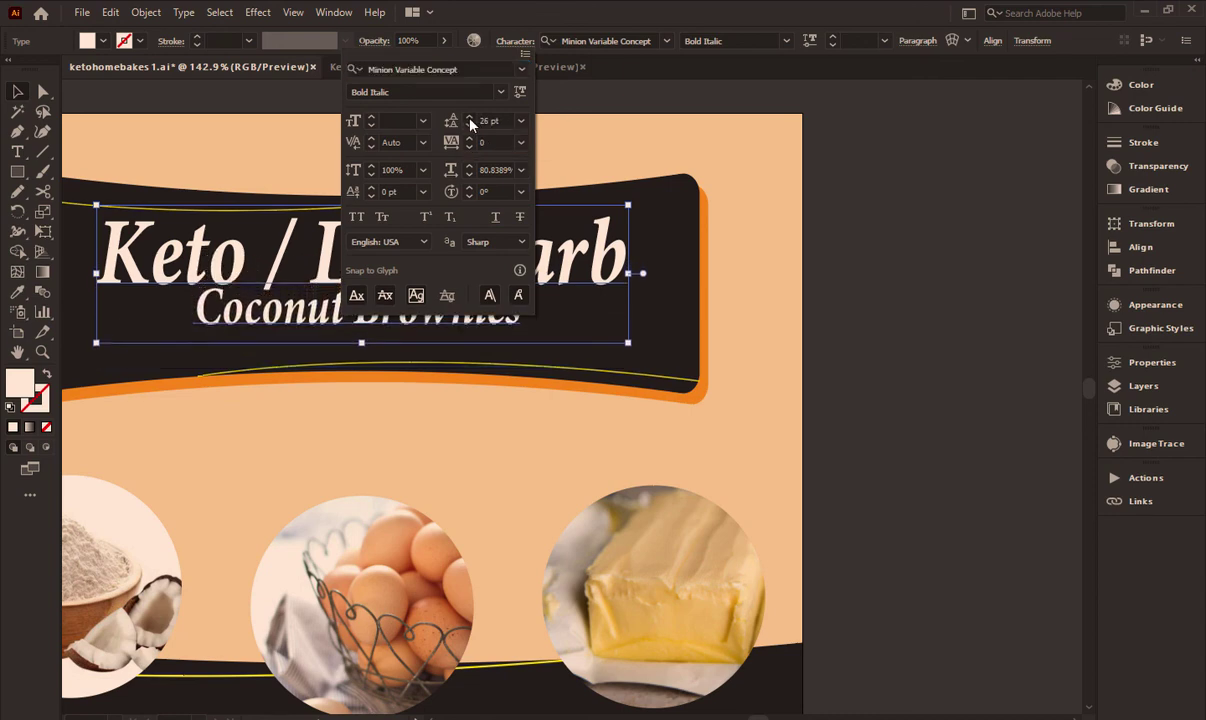
pyautogui.click(470, 119)
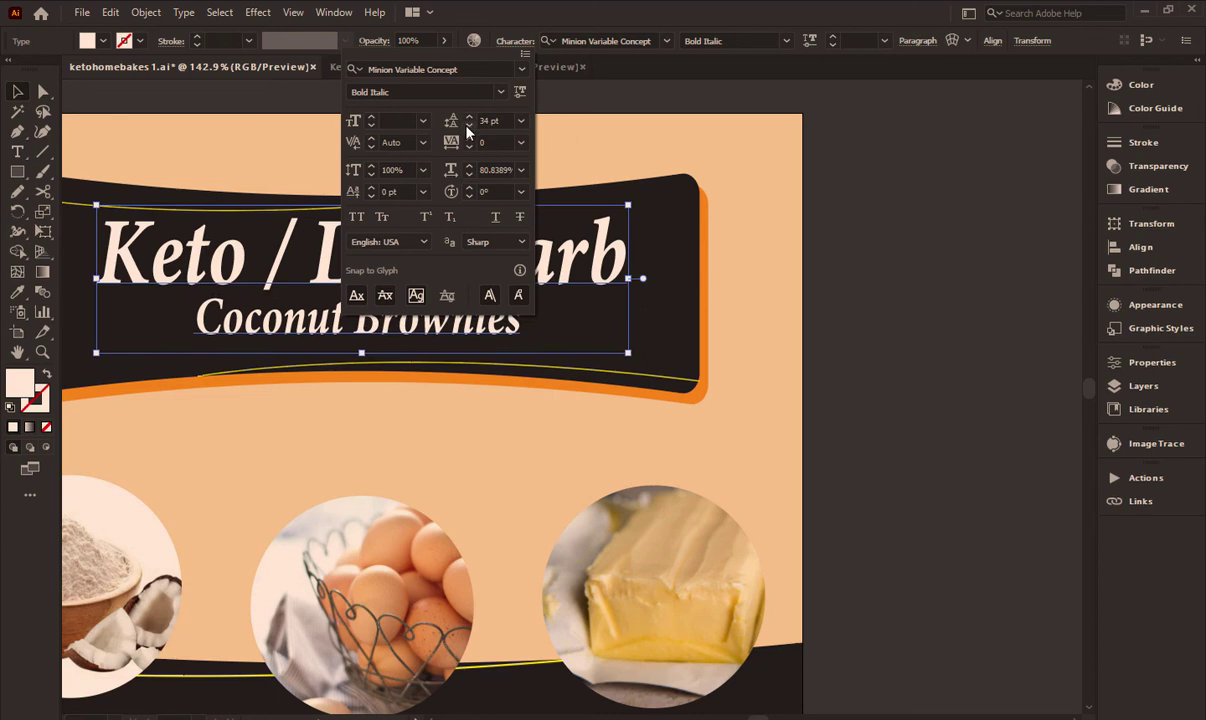
pyautogui.click(468, 126)
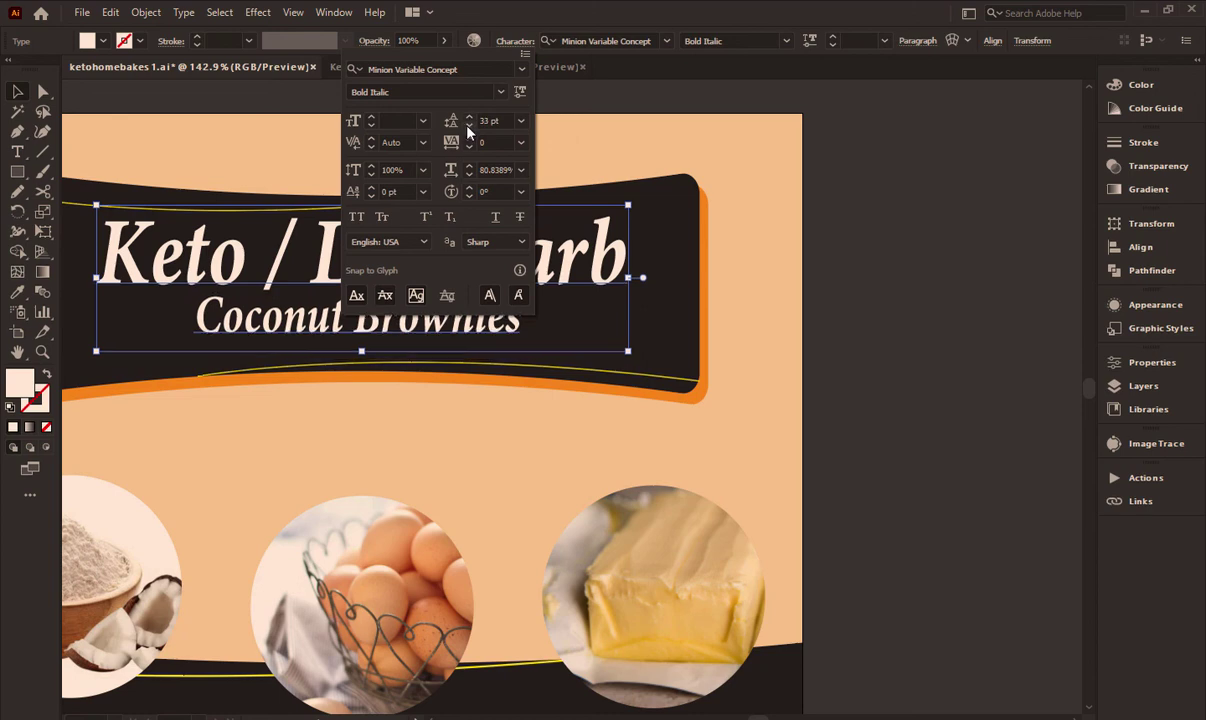
pyautogui.moveTo(350, 180); pyautogui.dragTo(619, 183)
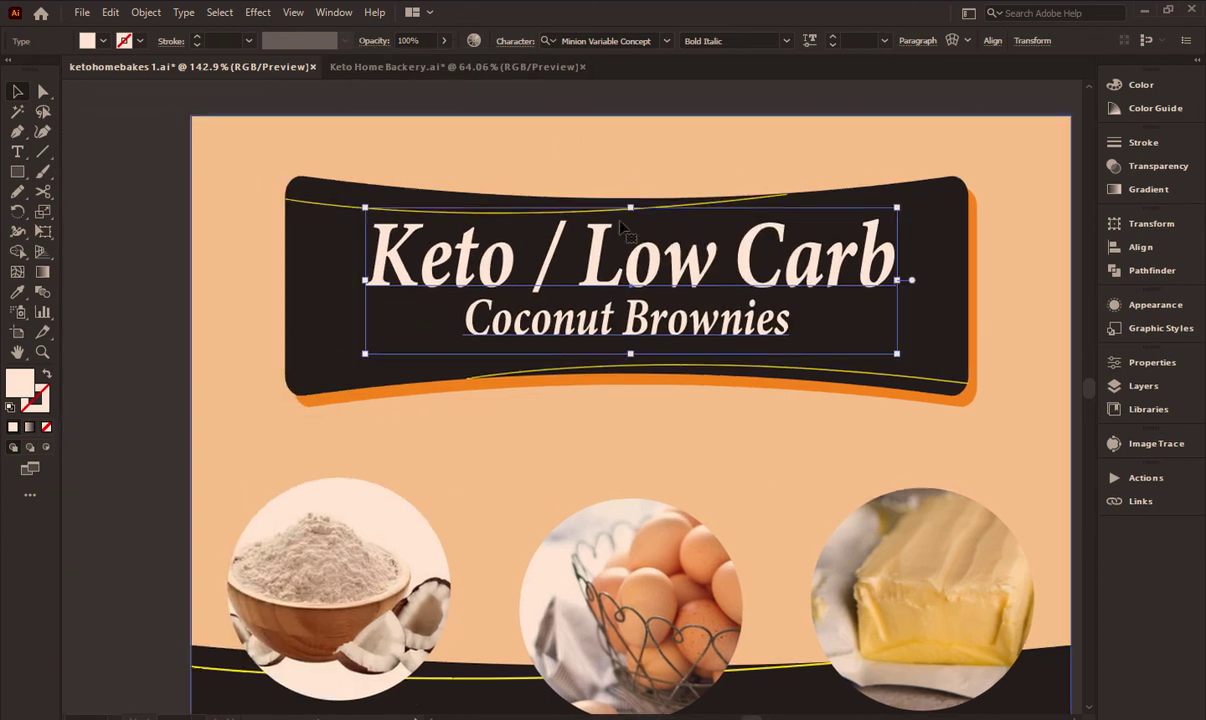
pyautogui.moveTo(628, 353); pyautogui.dragTo(630, 378)
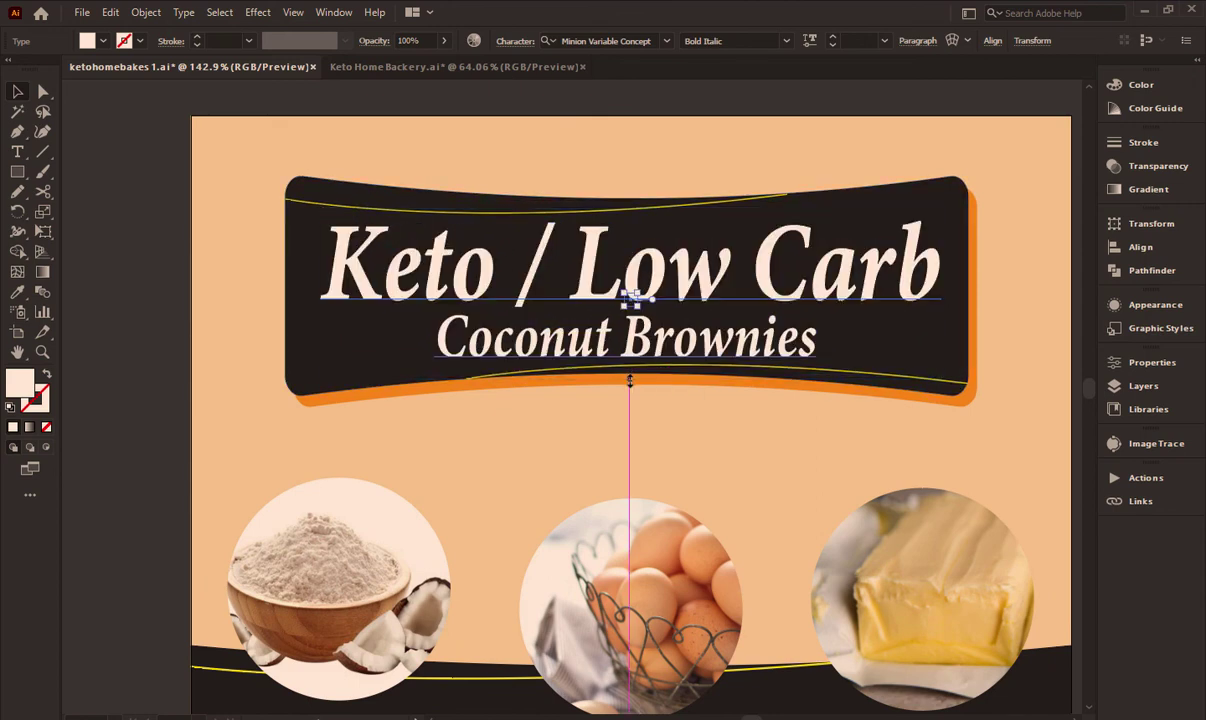
pyautogui.click(138, 245)
pyautogui.press('z')
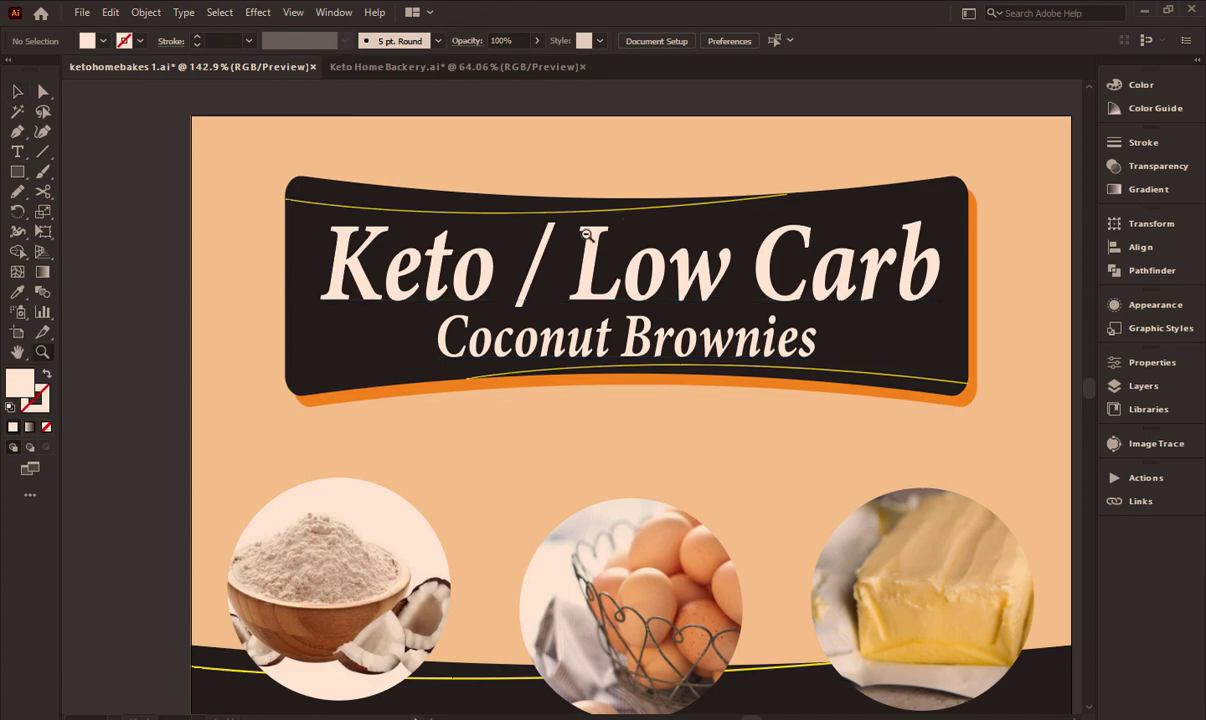
pyautogui.moveTo(584, 237)
pyautogui.mouseDown()
pyautogui.moveTo(340, 234)
pyautogui.moveTo(422, 250)
pyautogui.mouseUp()
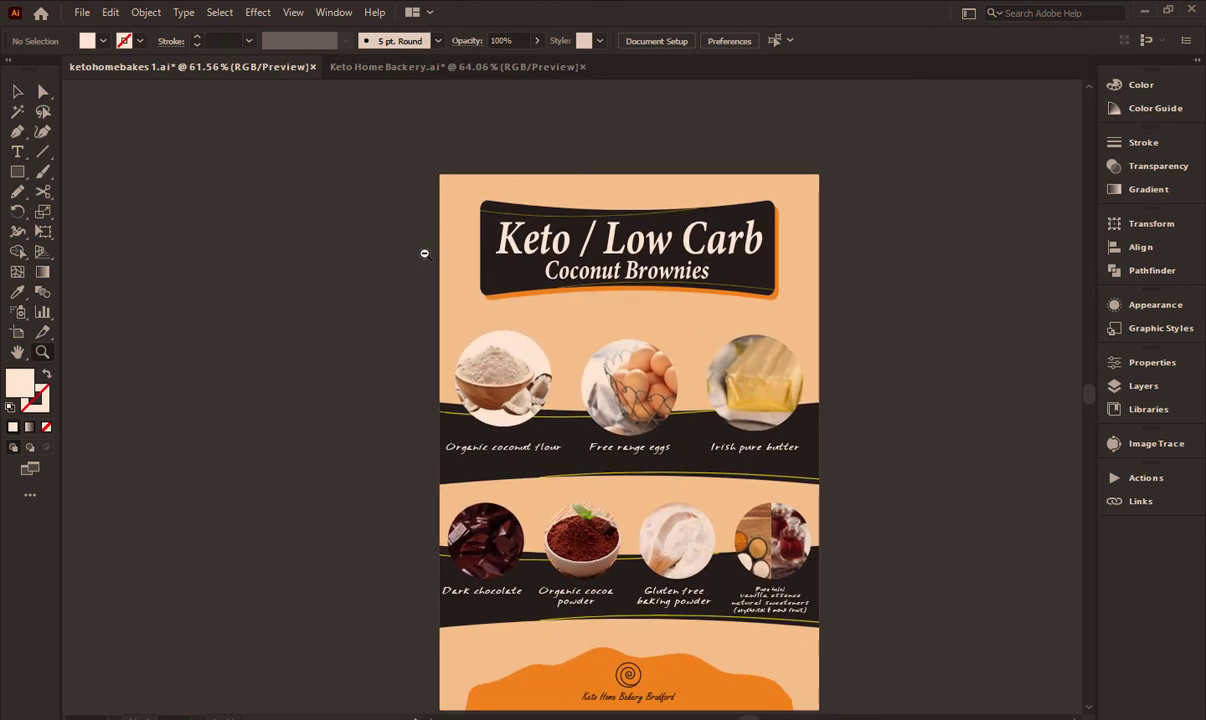
pyautogui.moveTo(620, 319); pyautogui.dragTo(561, 286)
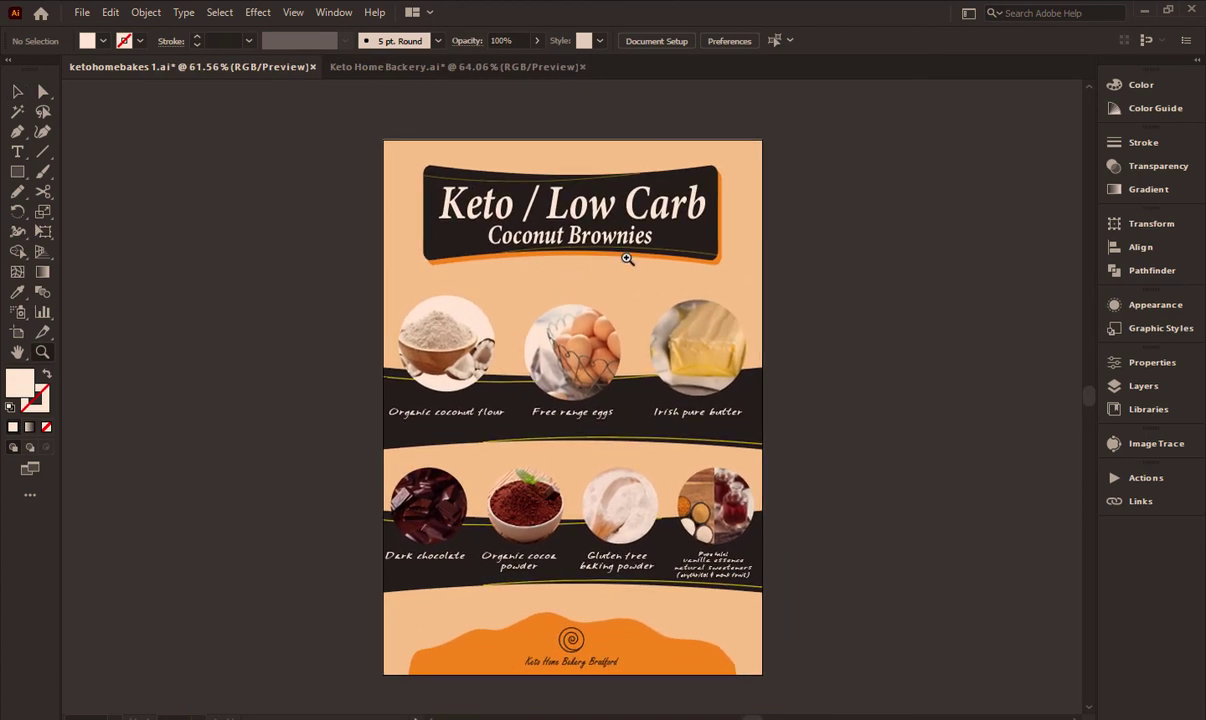
pyautogui.press('v')
pyautogui.moveTo(627, 258); pyautogui.dragTo(603, 248)
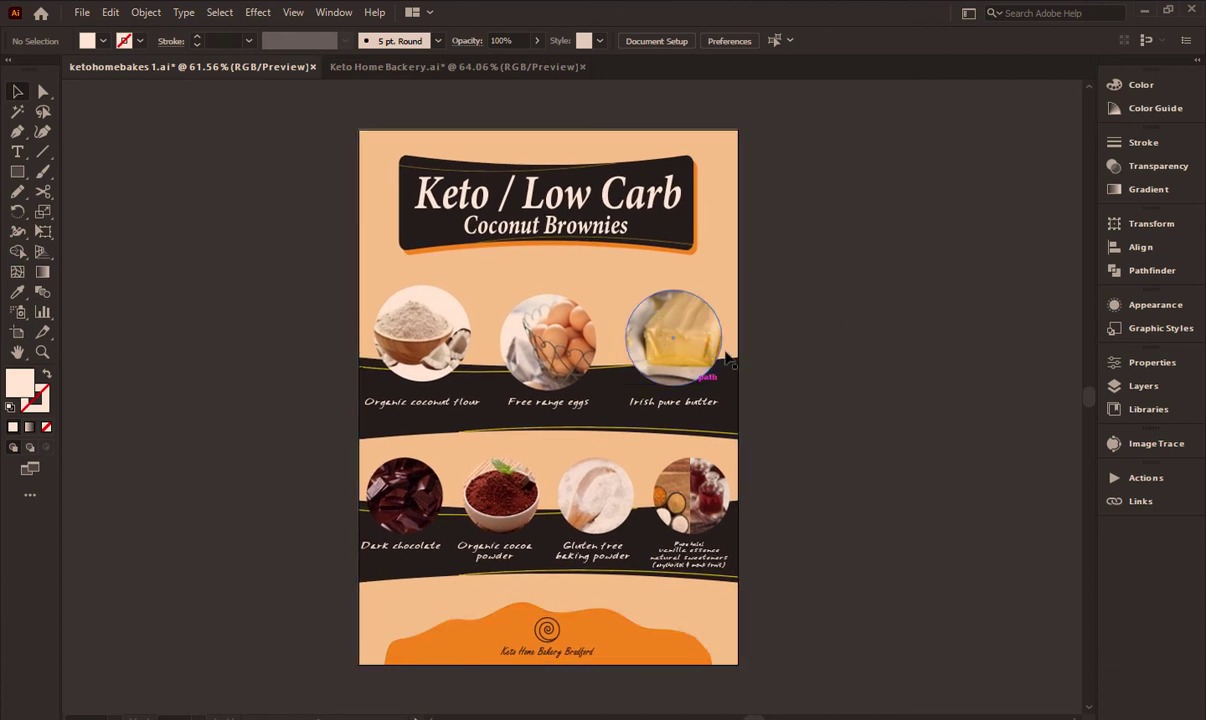
pyautogui.click(675, 320)
pyautogui.scroll(-1, 673, 275)
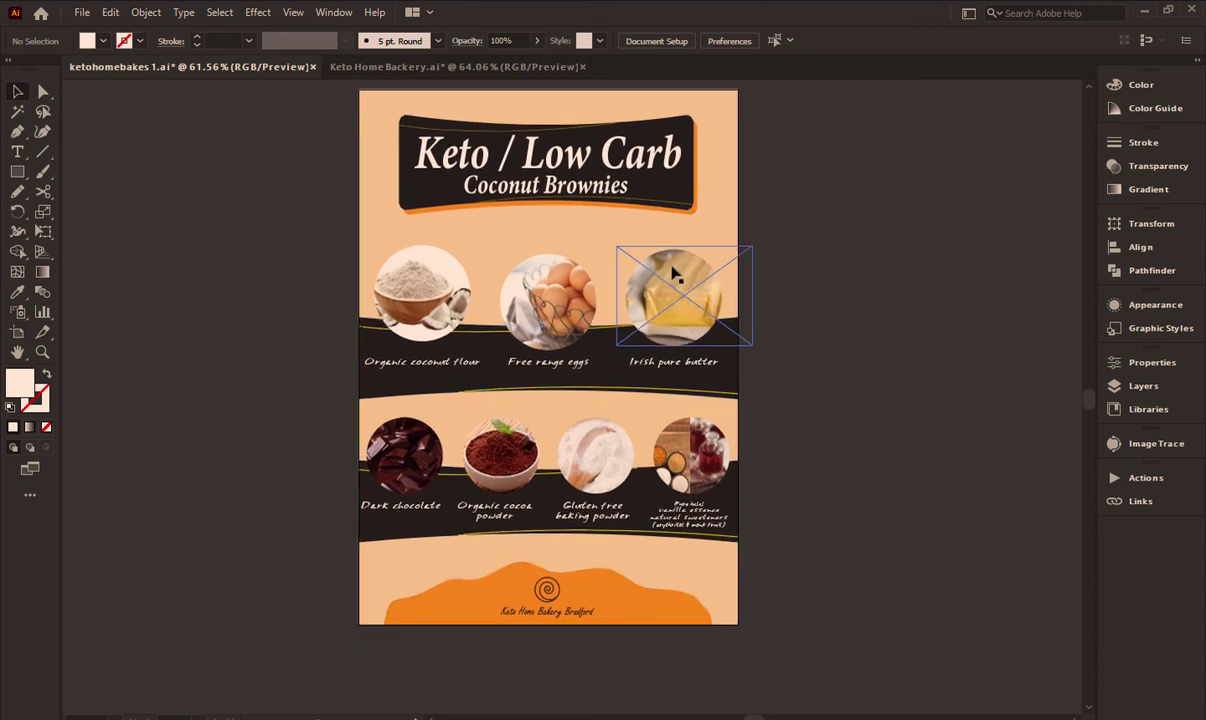
# Shift-select all the ingredient photo circles
pyautogui.click(646, 299)
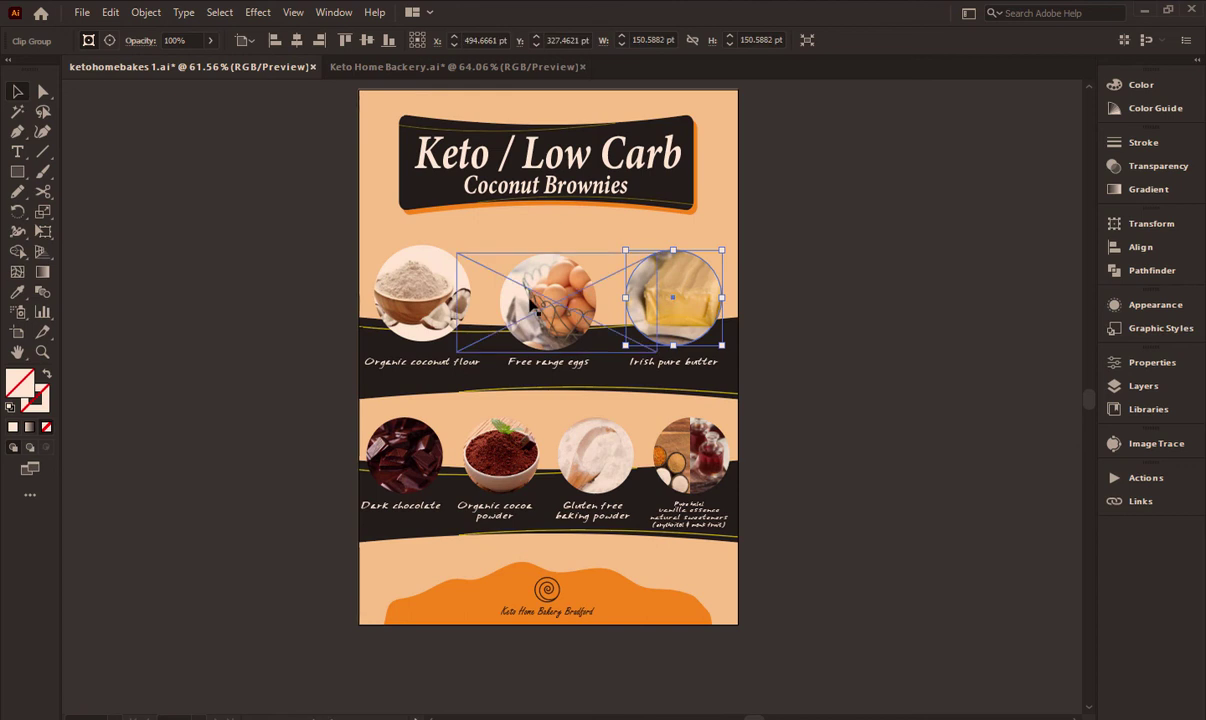
pyautogui.keyDown('shift'); pyautogui.click(529, 304); pyautogui.keyUp('shift')
pyautogui.keyDown('shift'); pyautogui.click(420, 295); pyautogui.keyUp('shift')
pyautogui.keyDown('shift'); pyautogui.click(403, 450); pyautogui.keyUp('shift')
pyautogui.keyDown('shift'); pyautogui.click(500, 452); pyautogui.keyUp('shift')
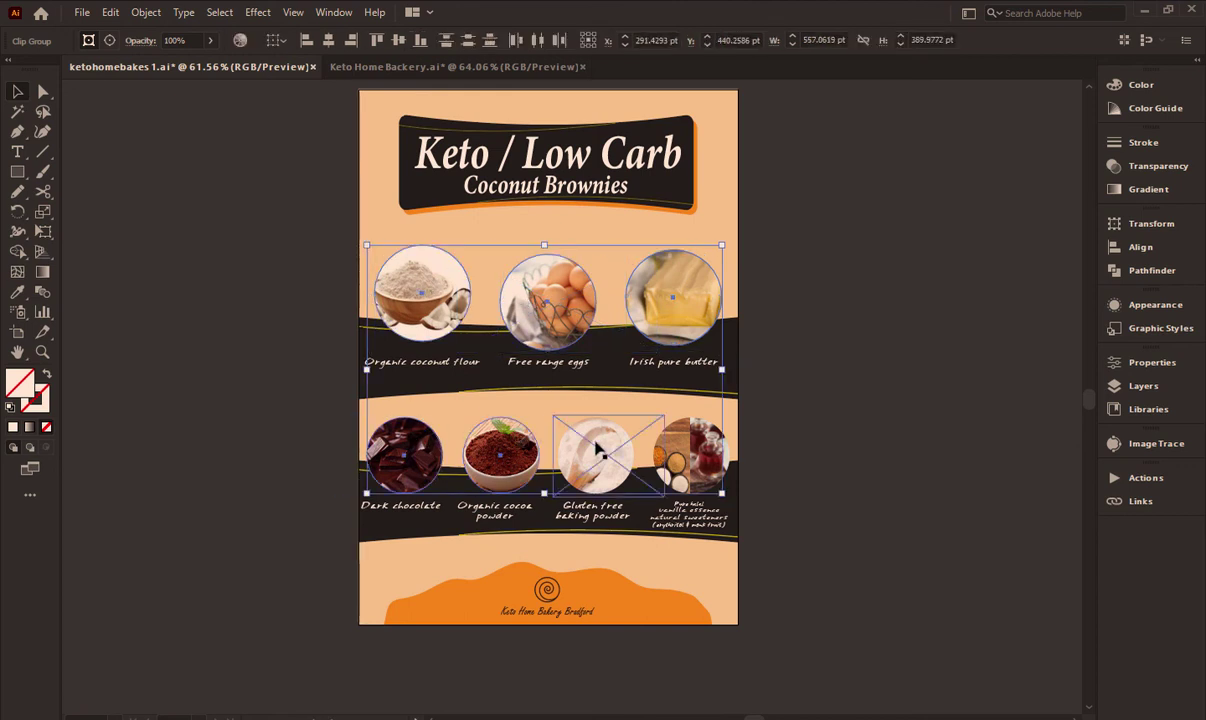
pyautogui.keyDown('shift'); pyautogui.click(595, 455); pyautogui.keyUp('shift')
pyautogui.keyDown('shift'); pyautogui.click(672, 457); pyautogui.keyUp('shift')
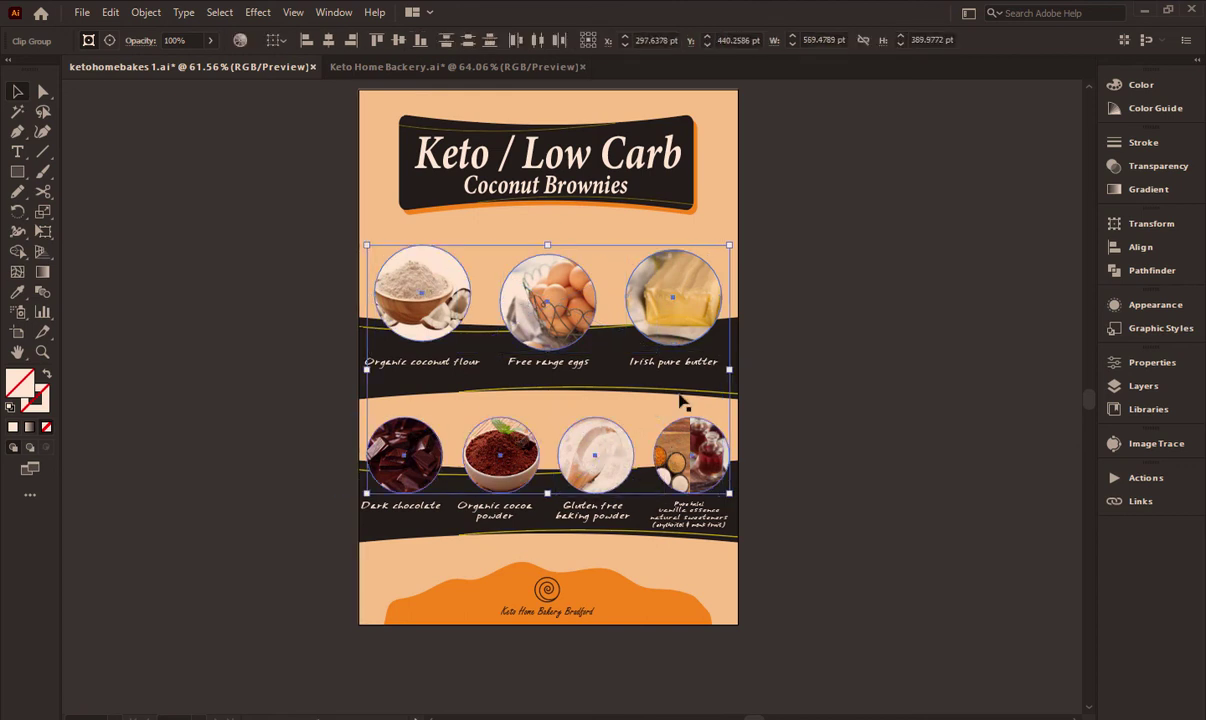
# Start a Drop Shadow effect with 0 pt offsets and FF9100 orange colour
pyautogui.click(258, 12)
pyautogui.moveTo(281, 201)
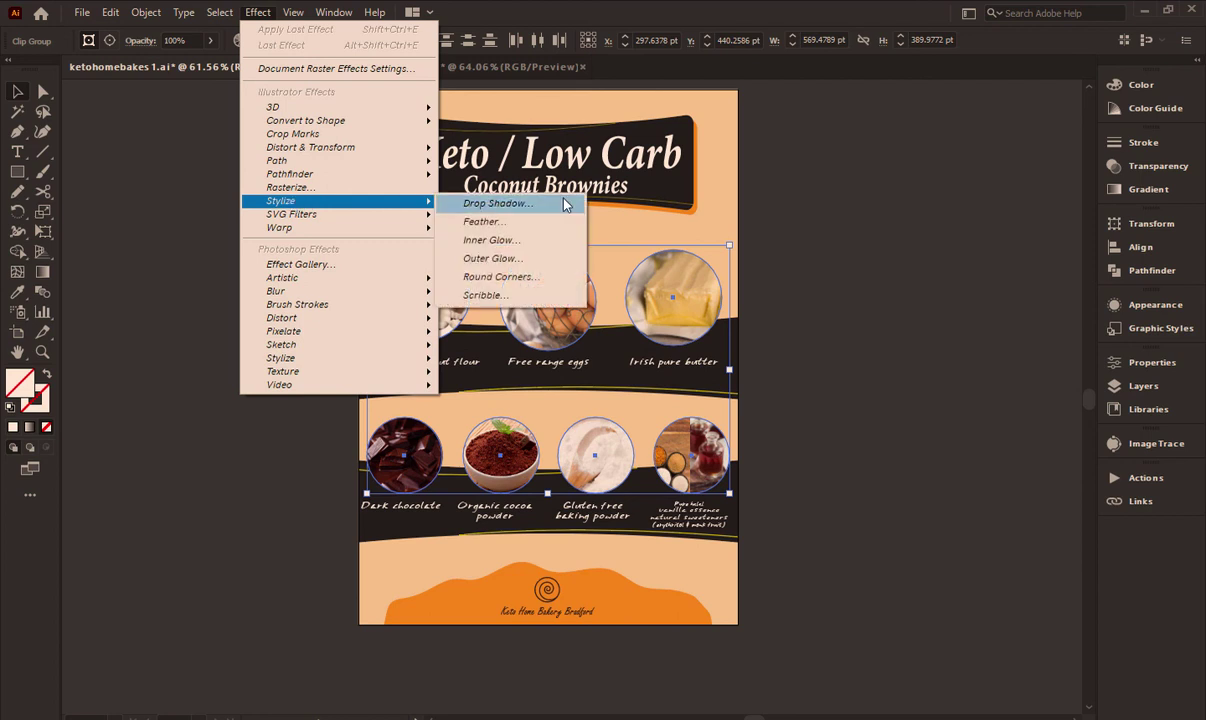
pyautogui.click(524, 208)
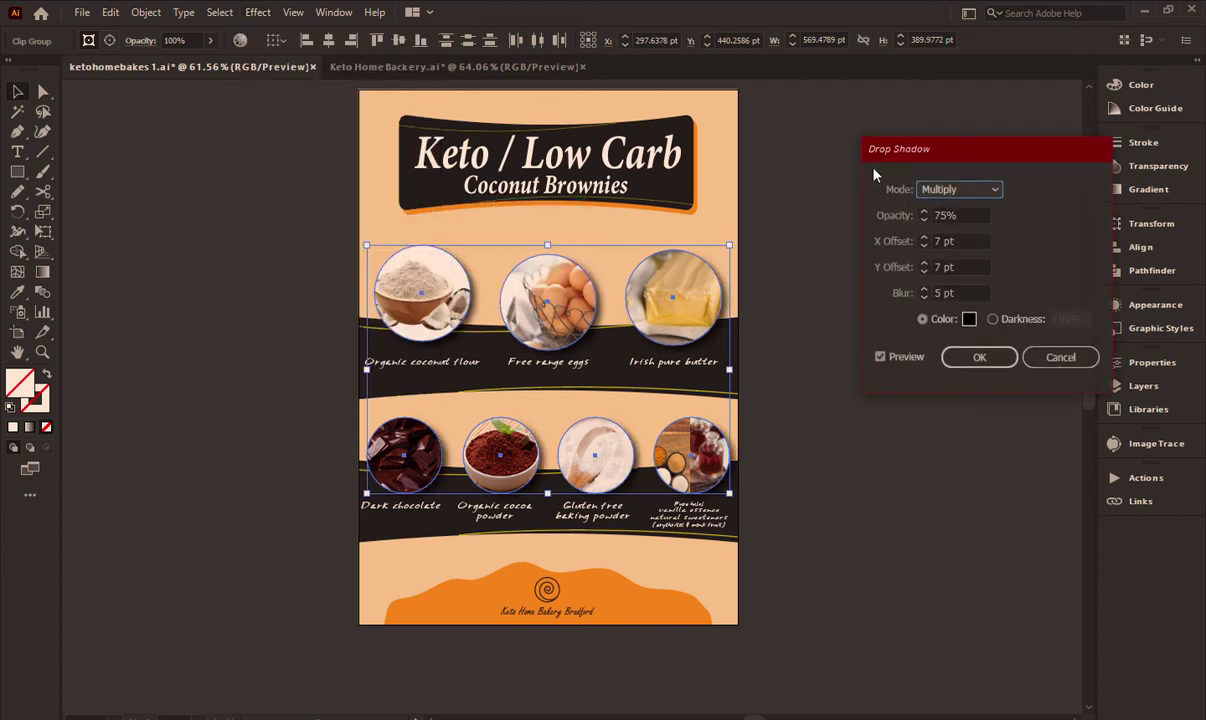
pyautogui.moveTo(880, 155); pyautogui.dragTo(878, 155)
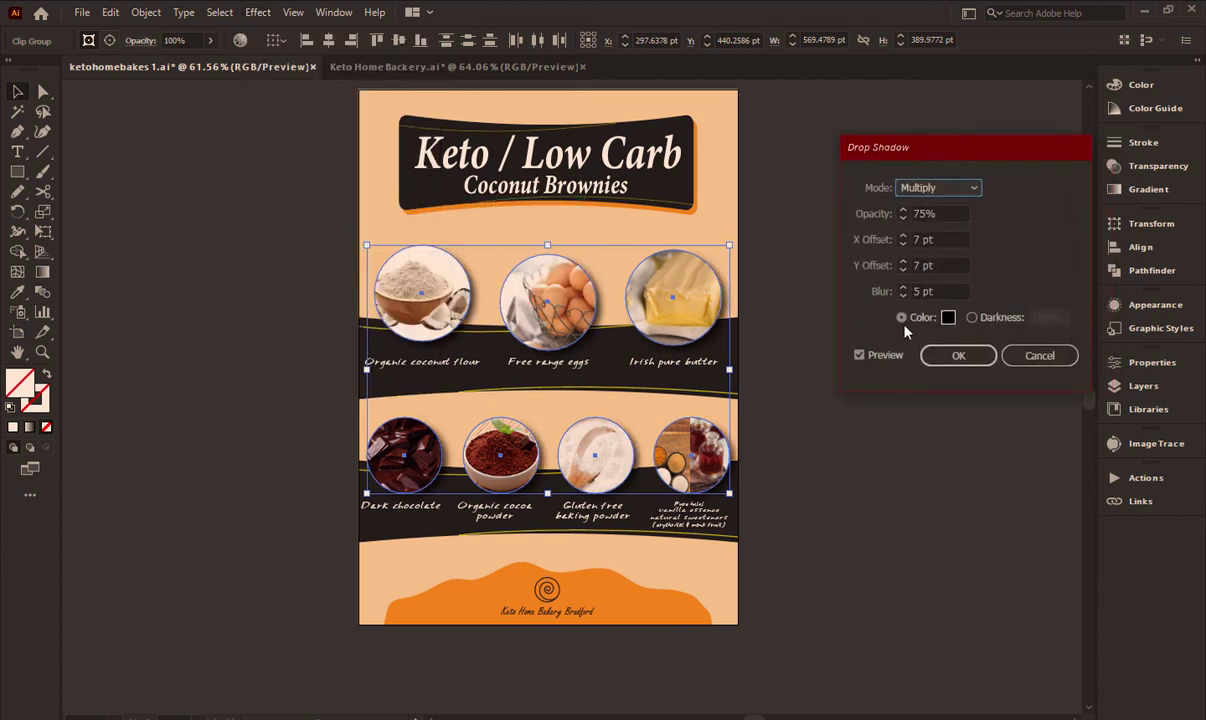
pyautogui.click(951, 239)
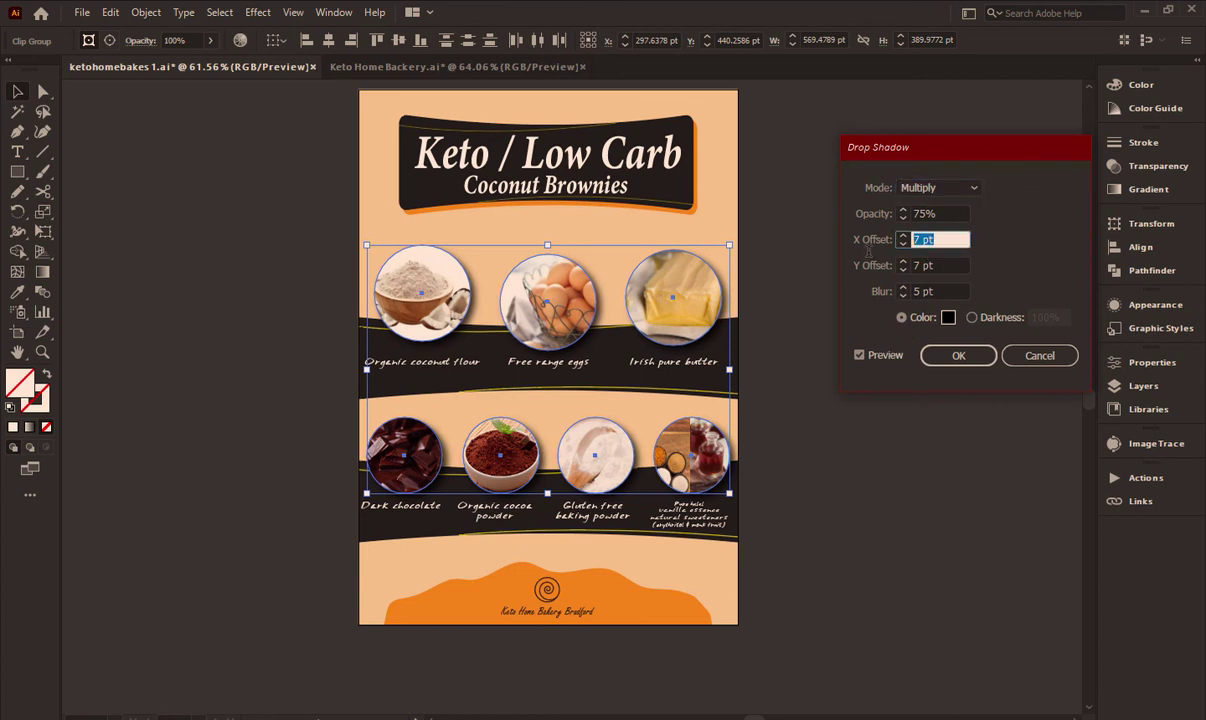
pyautogui.write('0')
pyautogui.press('Tab')
pyautogui.write('0')
pyautogui.press('Tab')
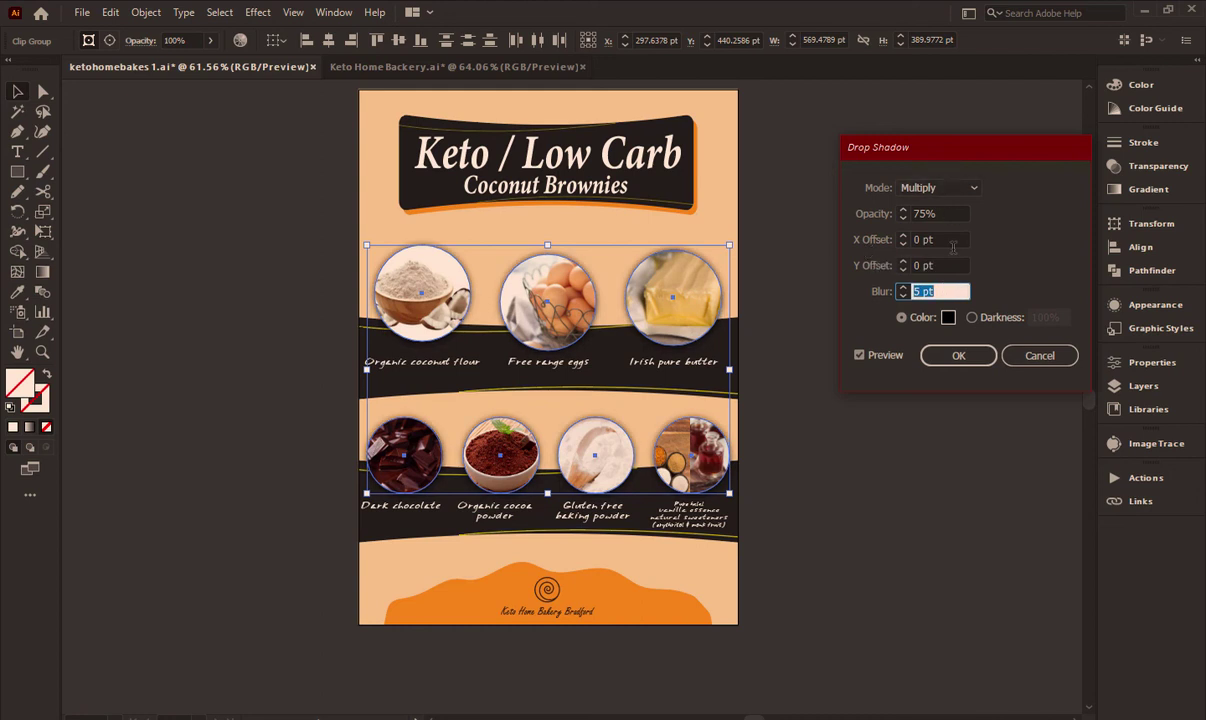
pyautogui.click(948, 317)
pyautogui.moveTo(813, 345); pyautogui.dragTo(881, 329)
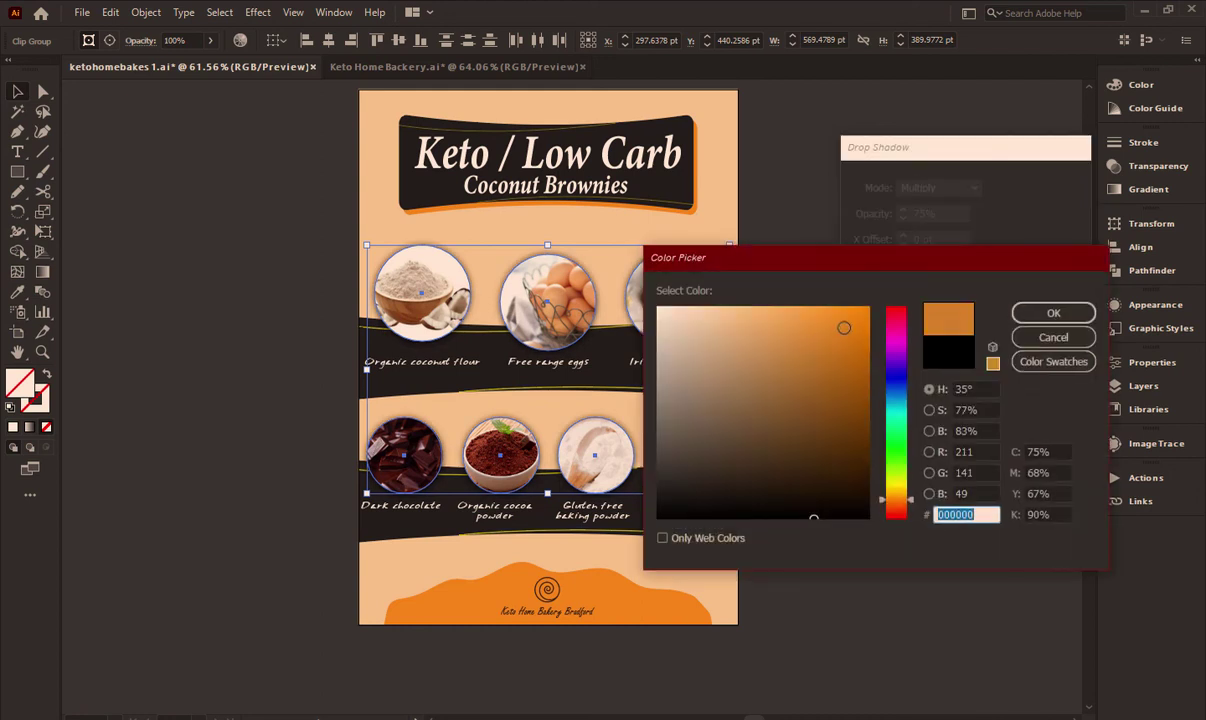
pyautogui.moveTo(881, 356); pyautogui.dragTo(878, 298)
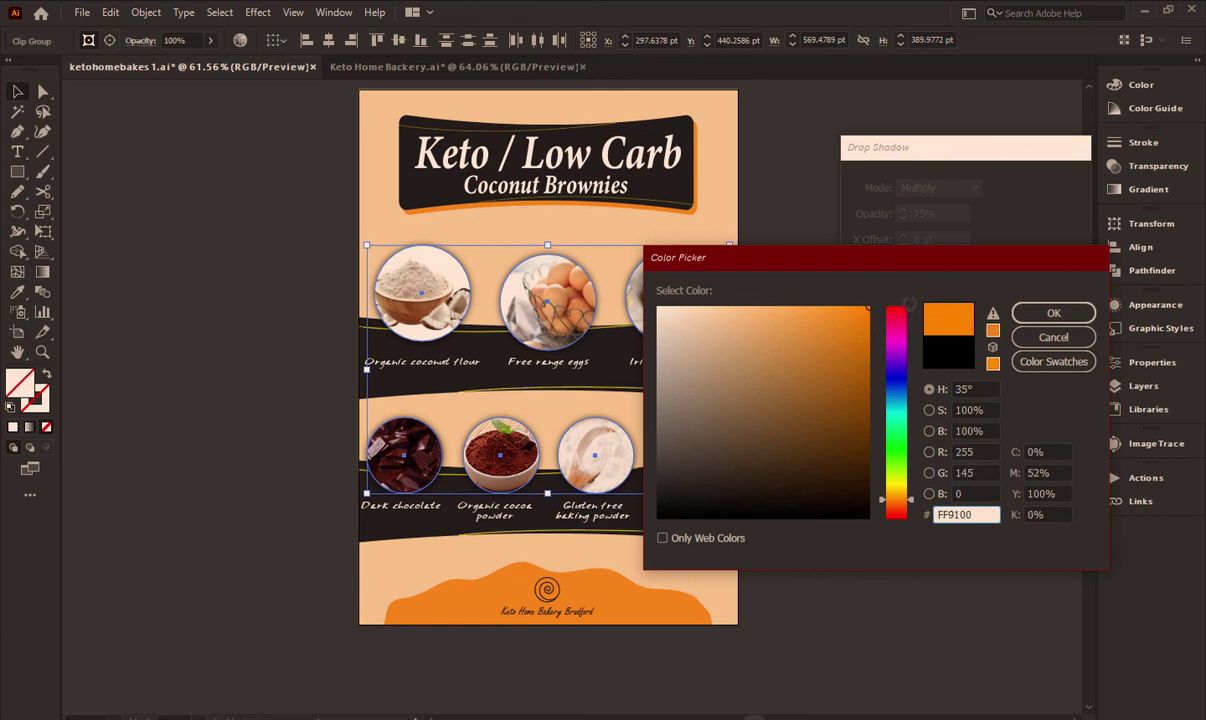
pyautogui.click(1047, 316)
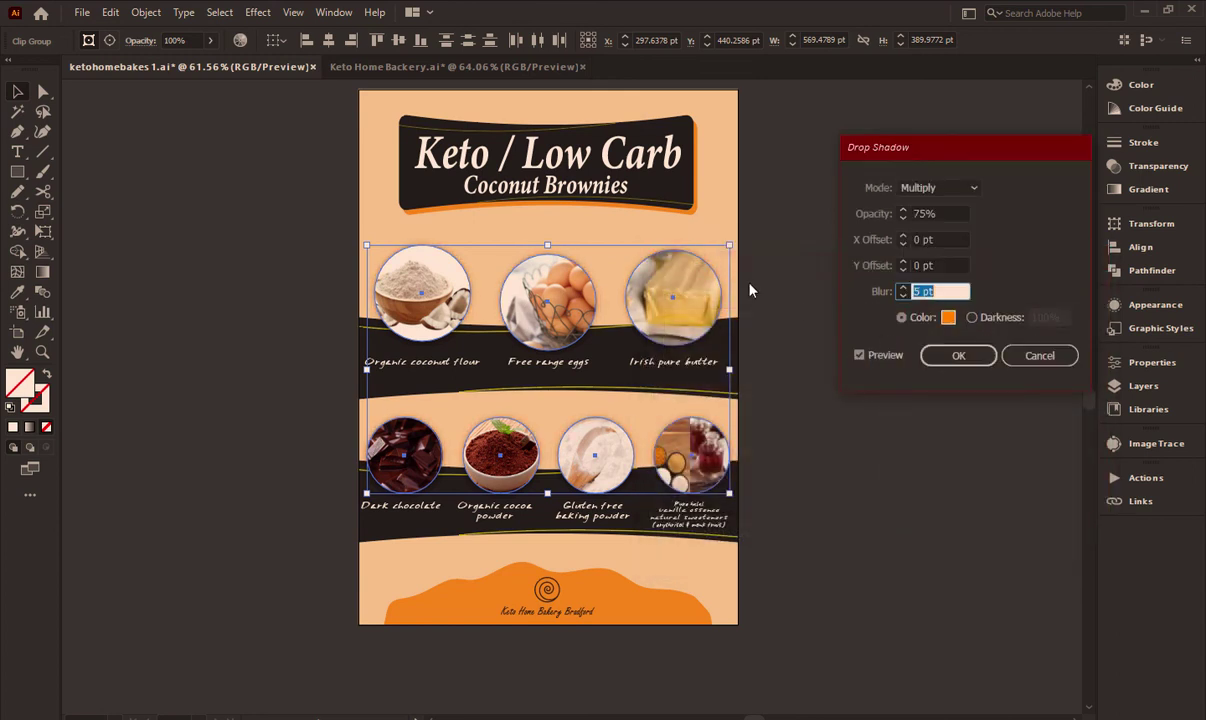
# Set the shadow to Normal mode, 100% opacity and 6 pt blur, and apply it
pyautogui.click(925, 188)
pyautogui.click(936, 208)
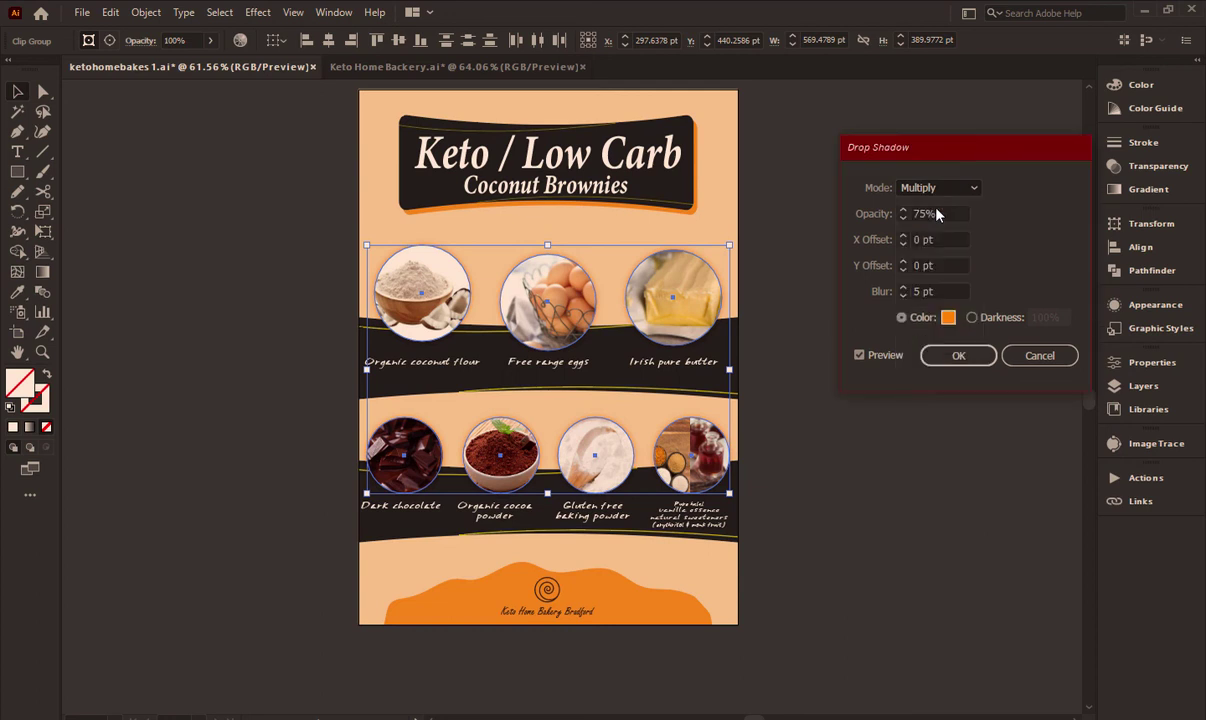
pyautogui.moveTo(911, 145); pyautogui.dragTo(913, 140)
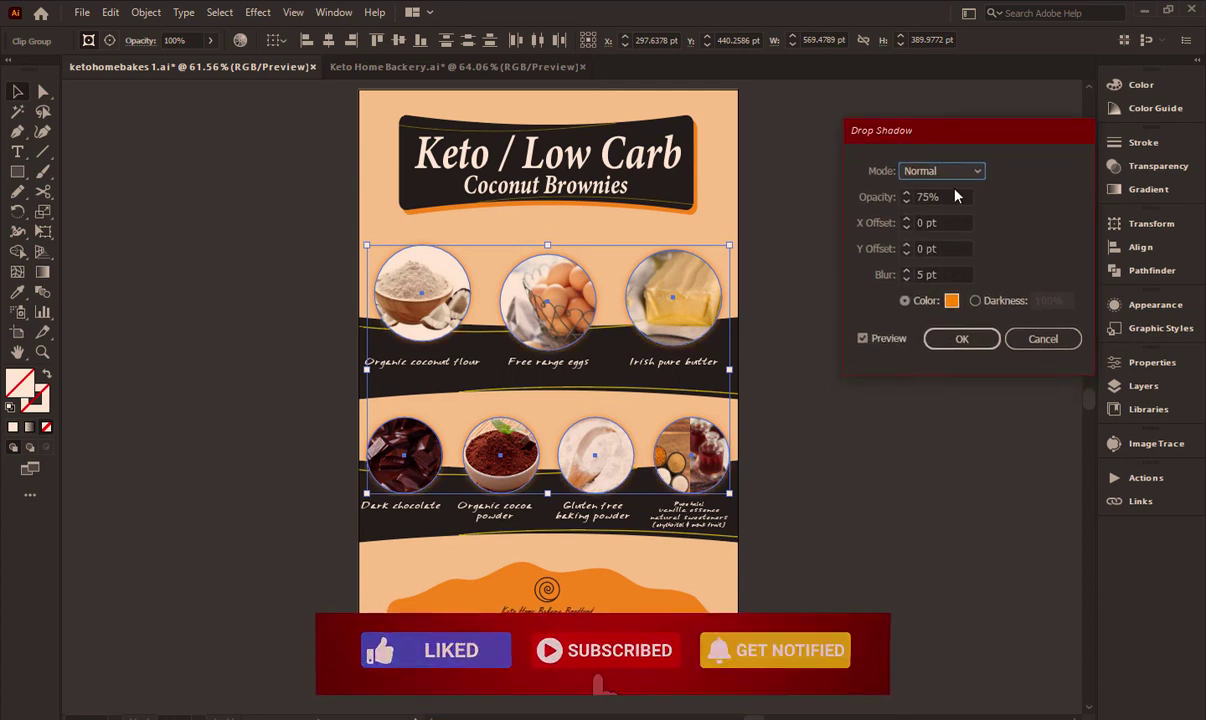
pyautogui.press('Tab')
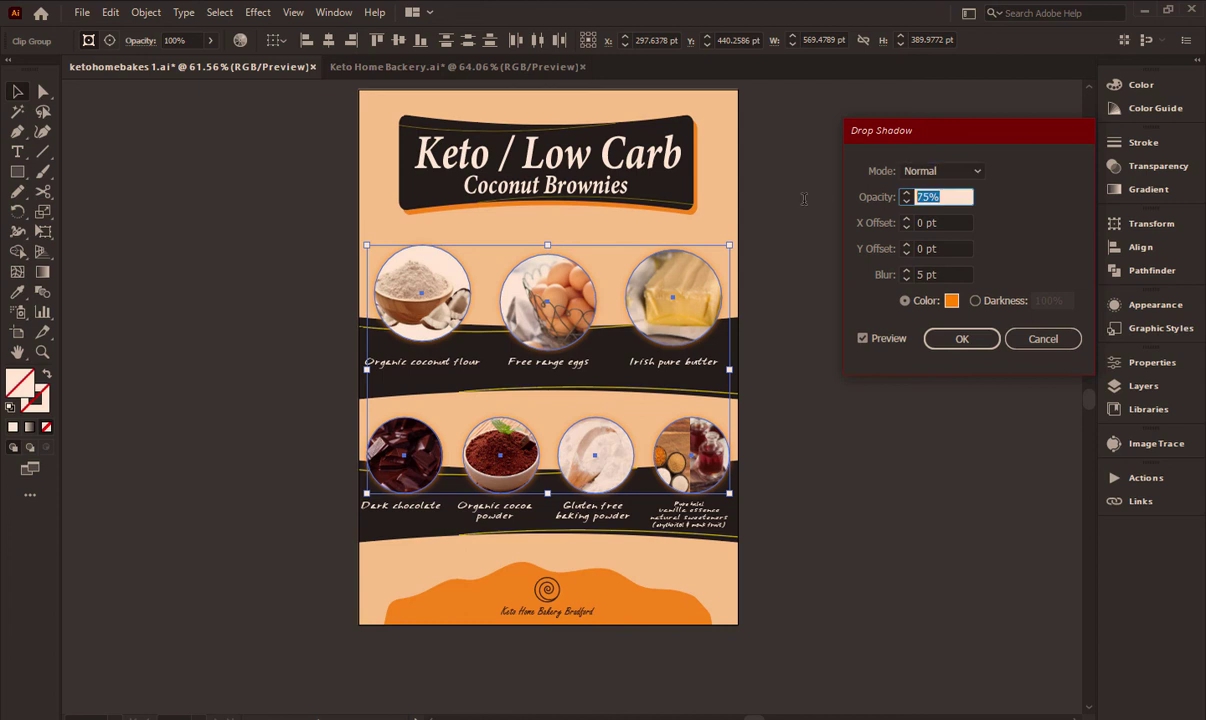
pyautogui.write('100')
pyautogui.press('Tab')
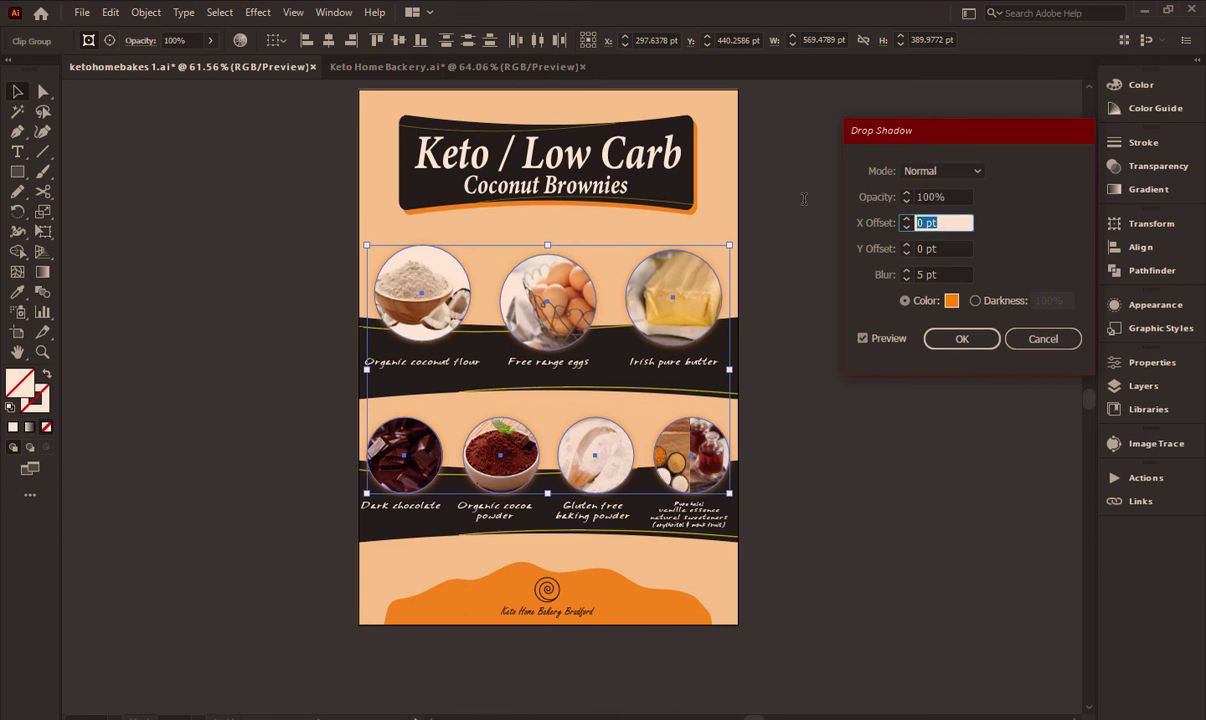
pyautogui.press('Tab')
pyautogui.press('Tab')
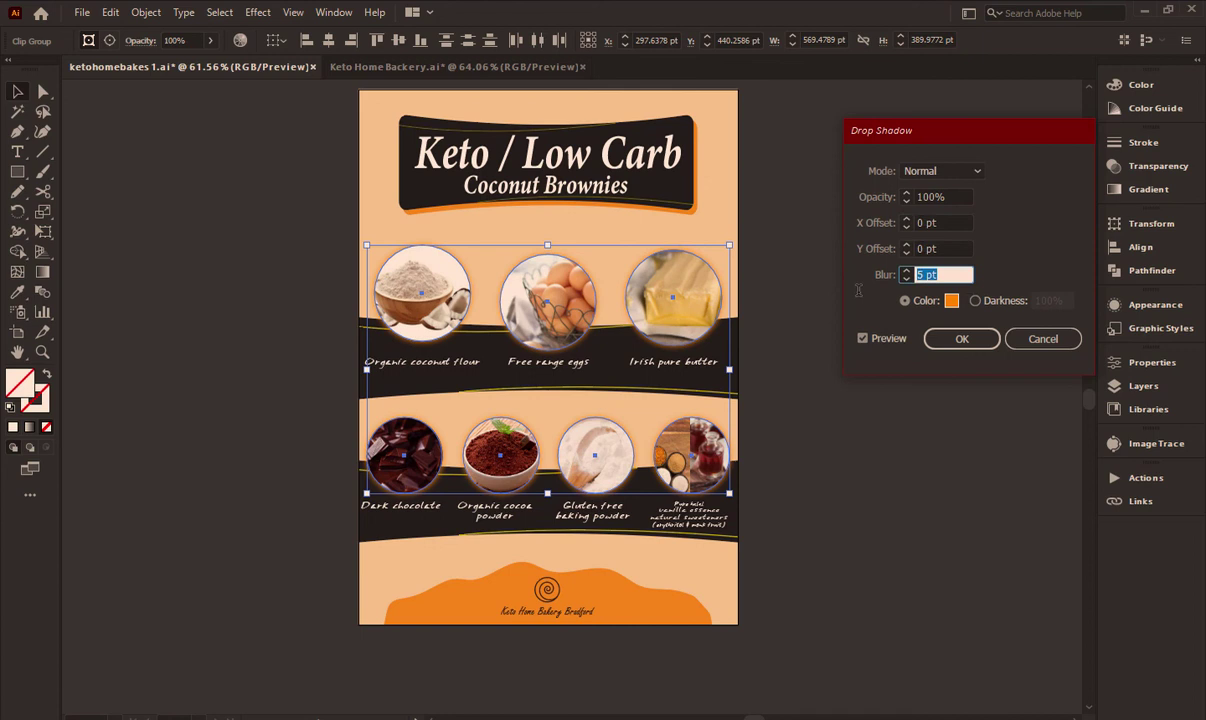
pyautogui.write('6')
pyautogui.press('Tab')
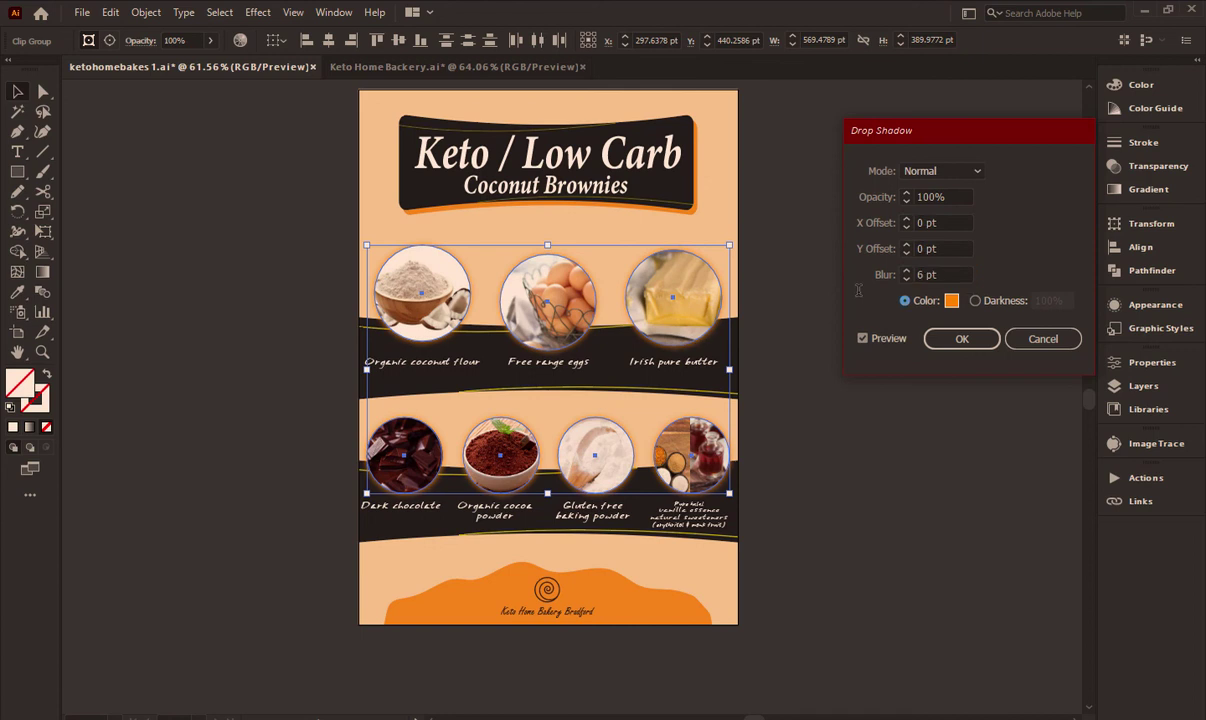
pyautogui.click(961, 339)
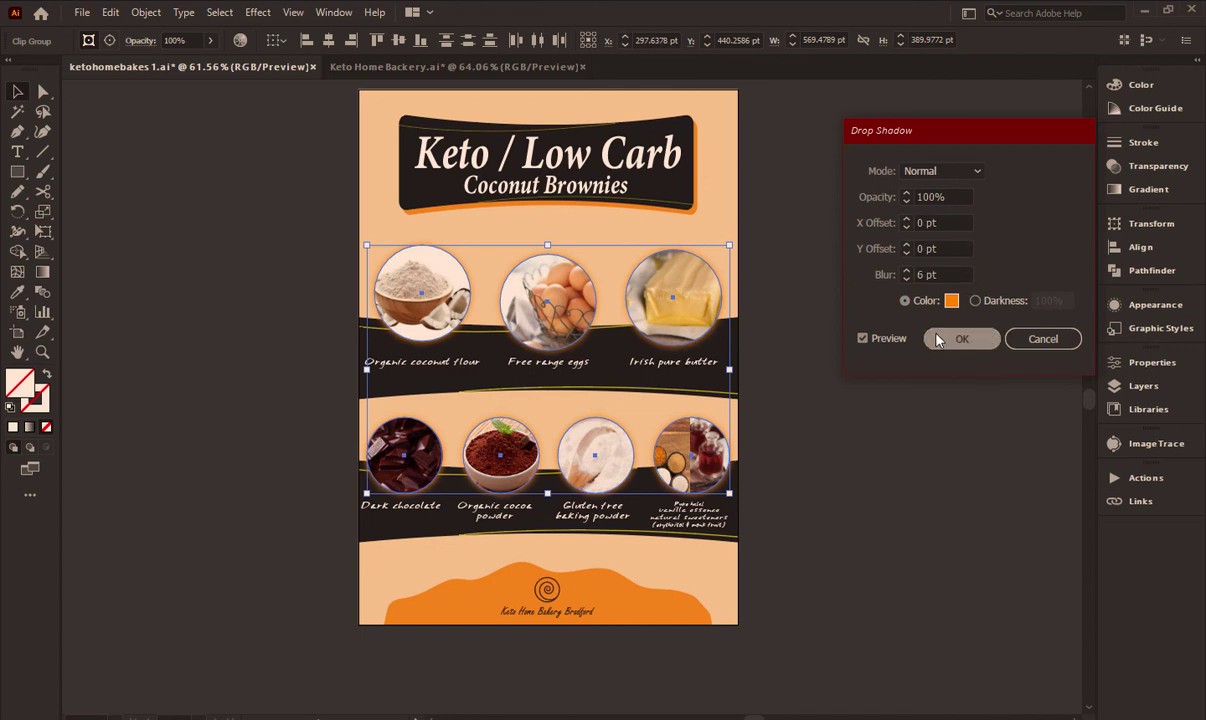
pyautogui.click(896, 418)
# Scroll around the poster to inspect the orange glow on the ingredient photo circles
pyautogui.hscroll(-2, 896, 418)
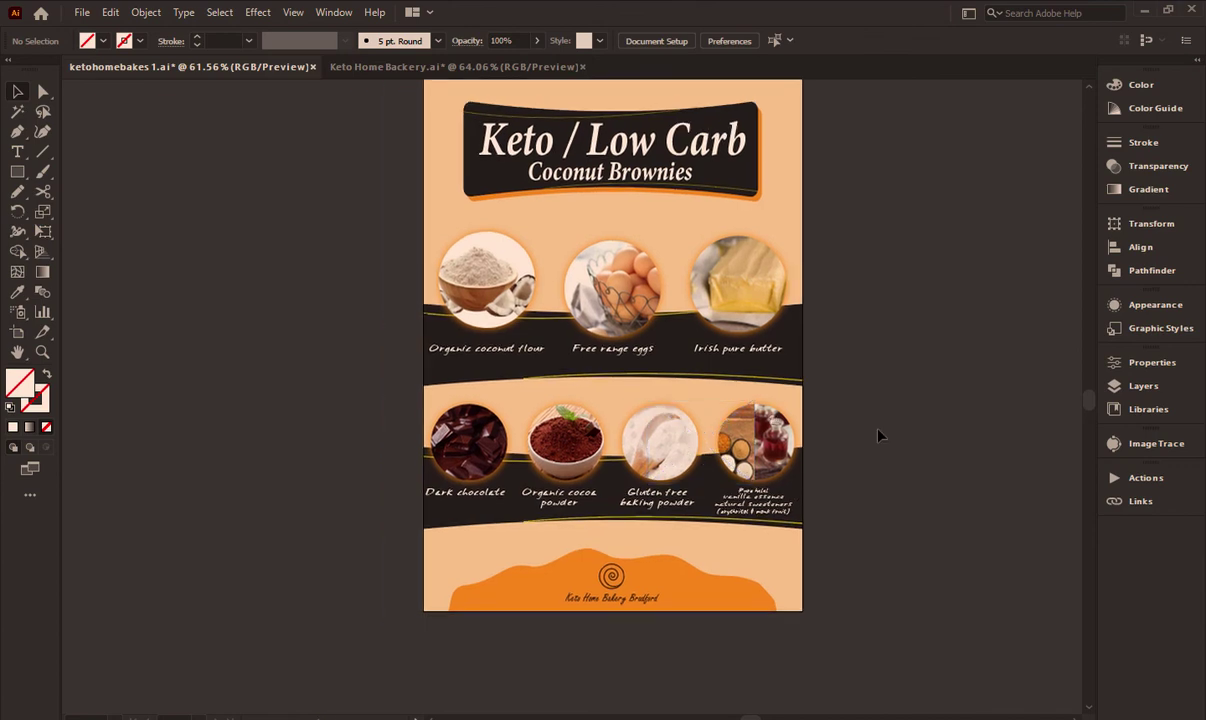
pyautogui.scroll(2, 602, 485)
pyautogui.scroll(6, 602, 485)
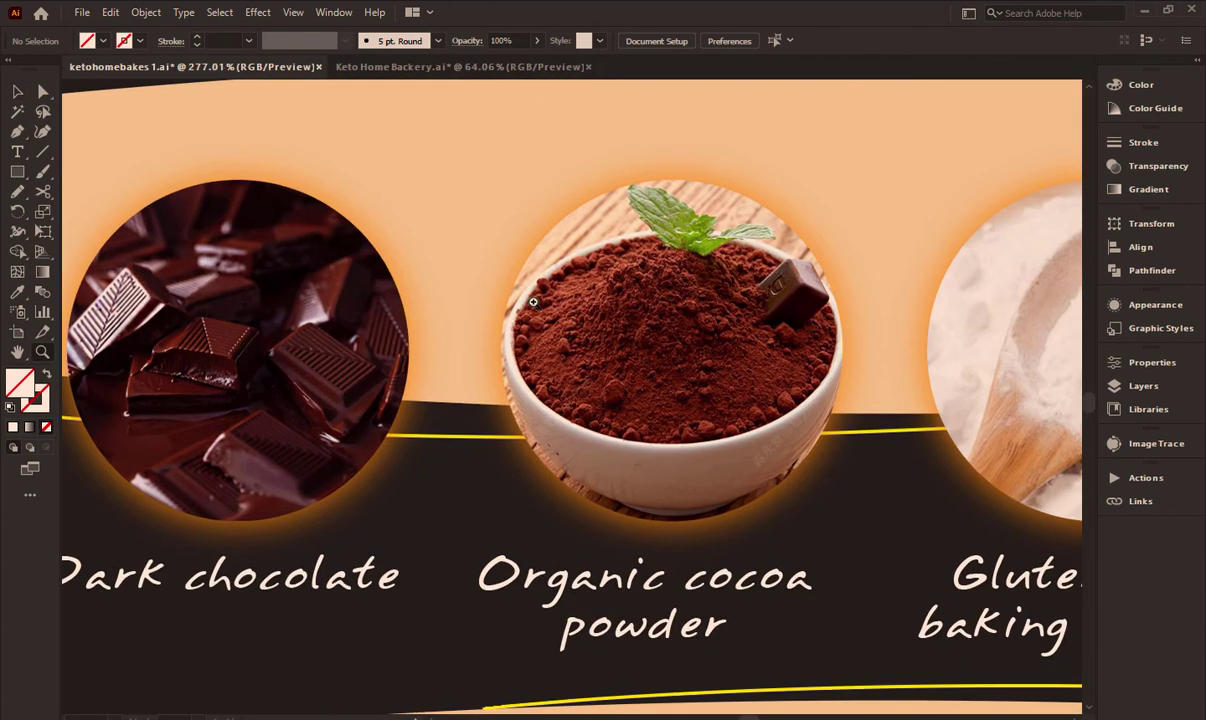
pyautogui.hscroll(3, 341, 448)
pyautogui.hscroll(2, 390, 345)
pyautogui.hscroll(1, 390, 345)
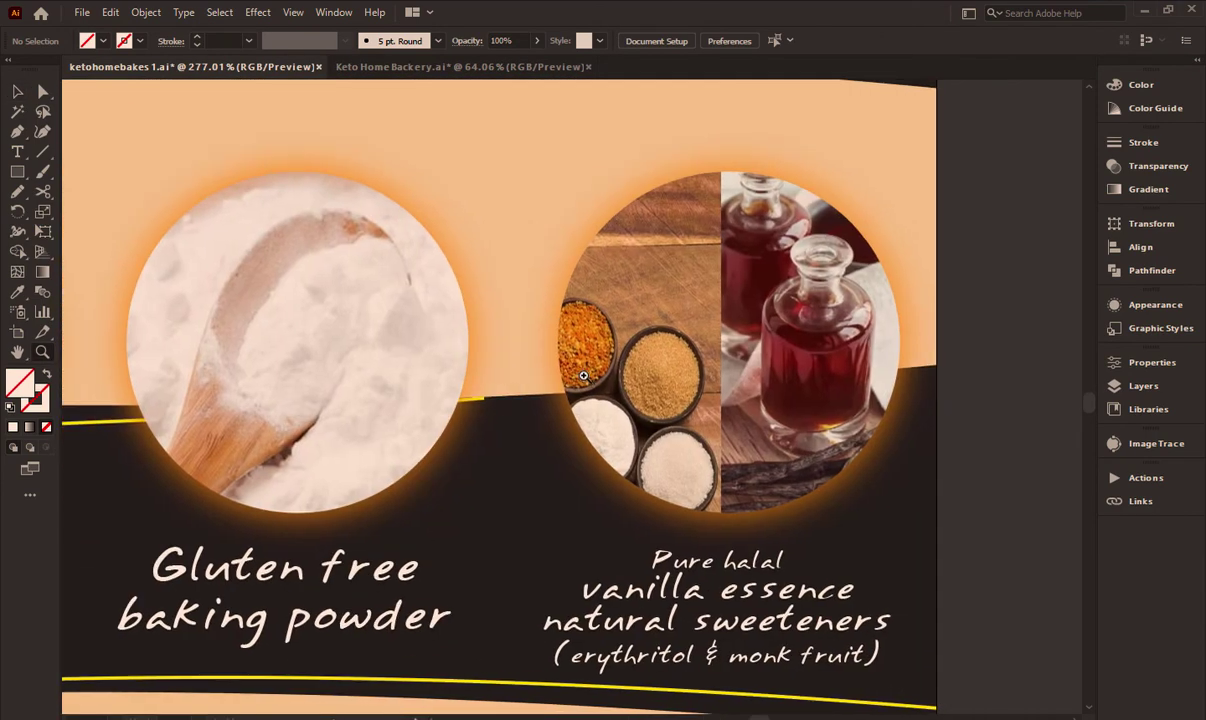
pyautogui.scroll(-6, 637, 421)
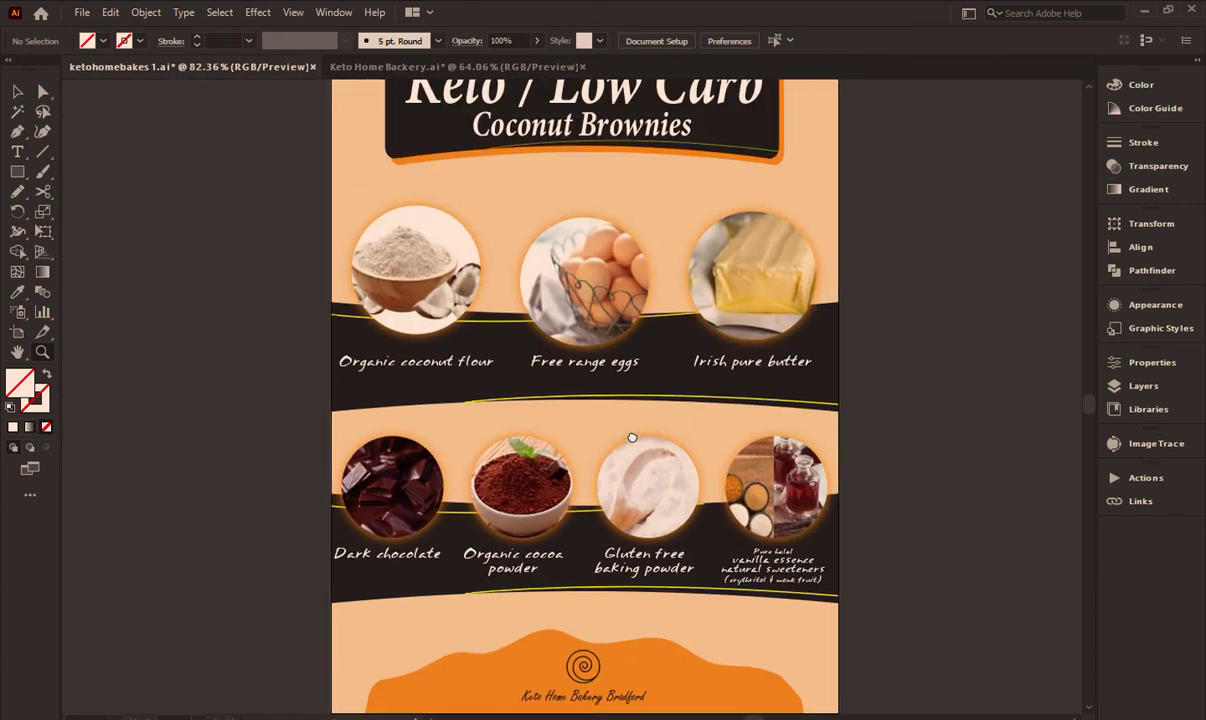
pyautogui.scroll(2, 589, 335)
pyautogui.scroll(-2, 589, 335)
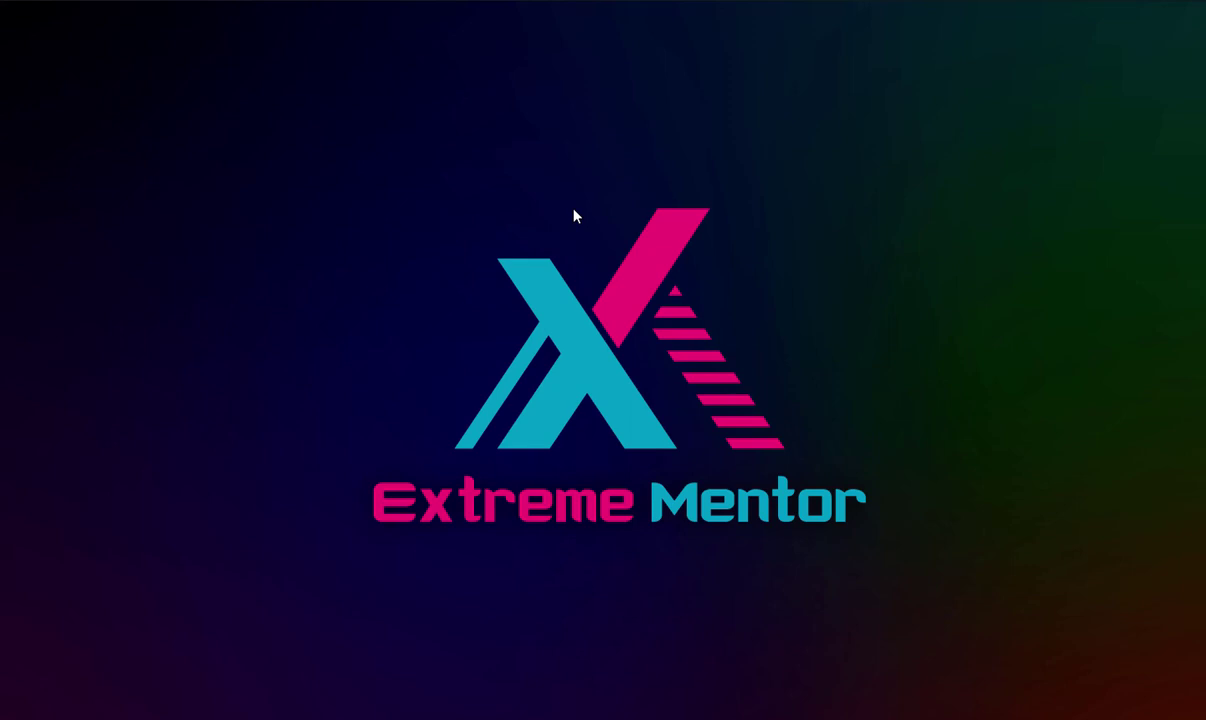
# Refresh the Extreme Mentor Windows desktop from its right-click menu
pyautogui.rightClick(818, 150)
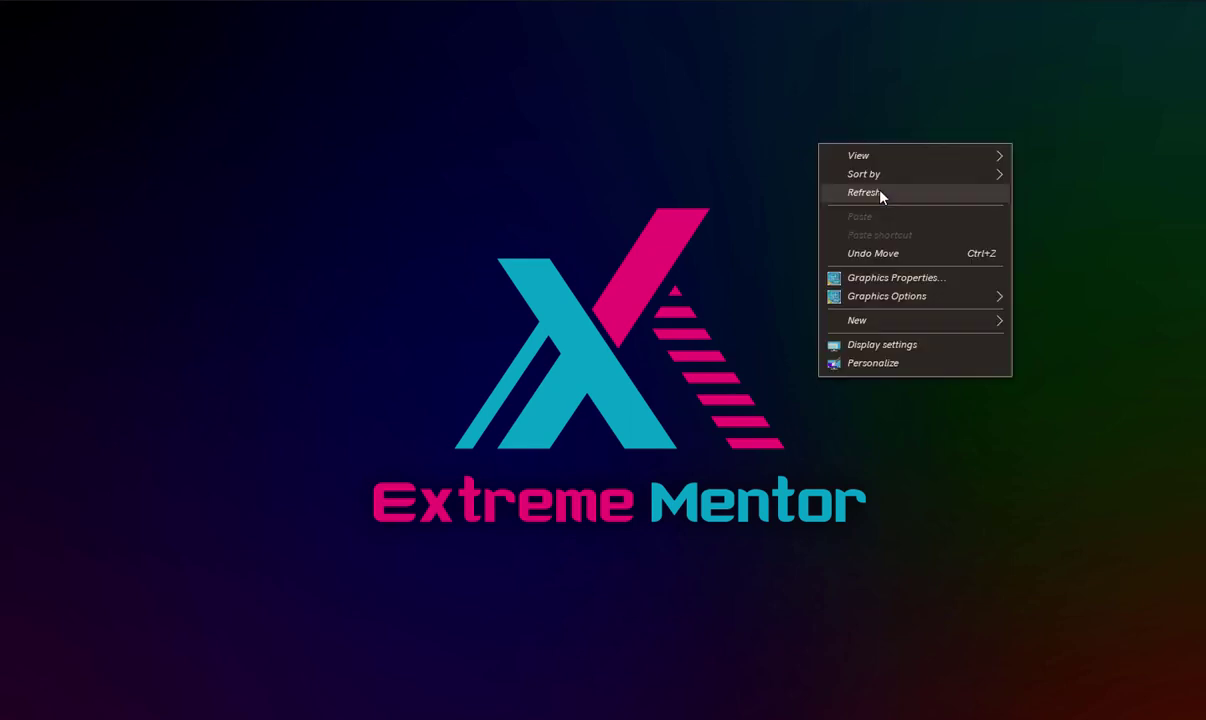